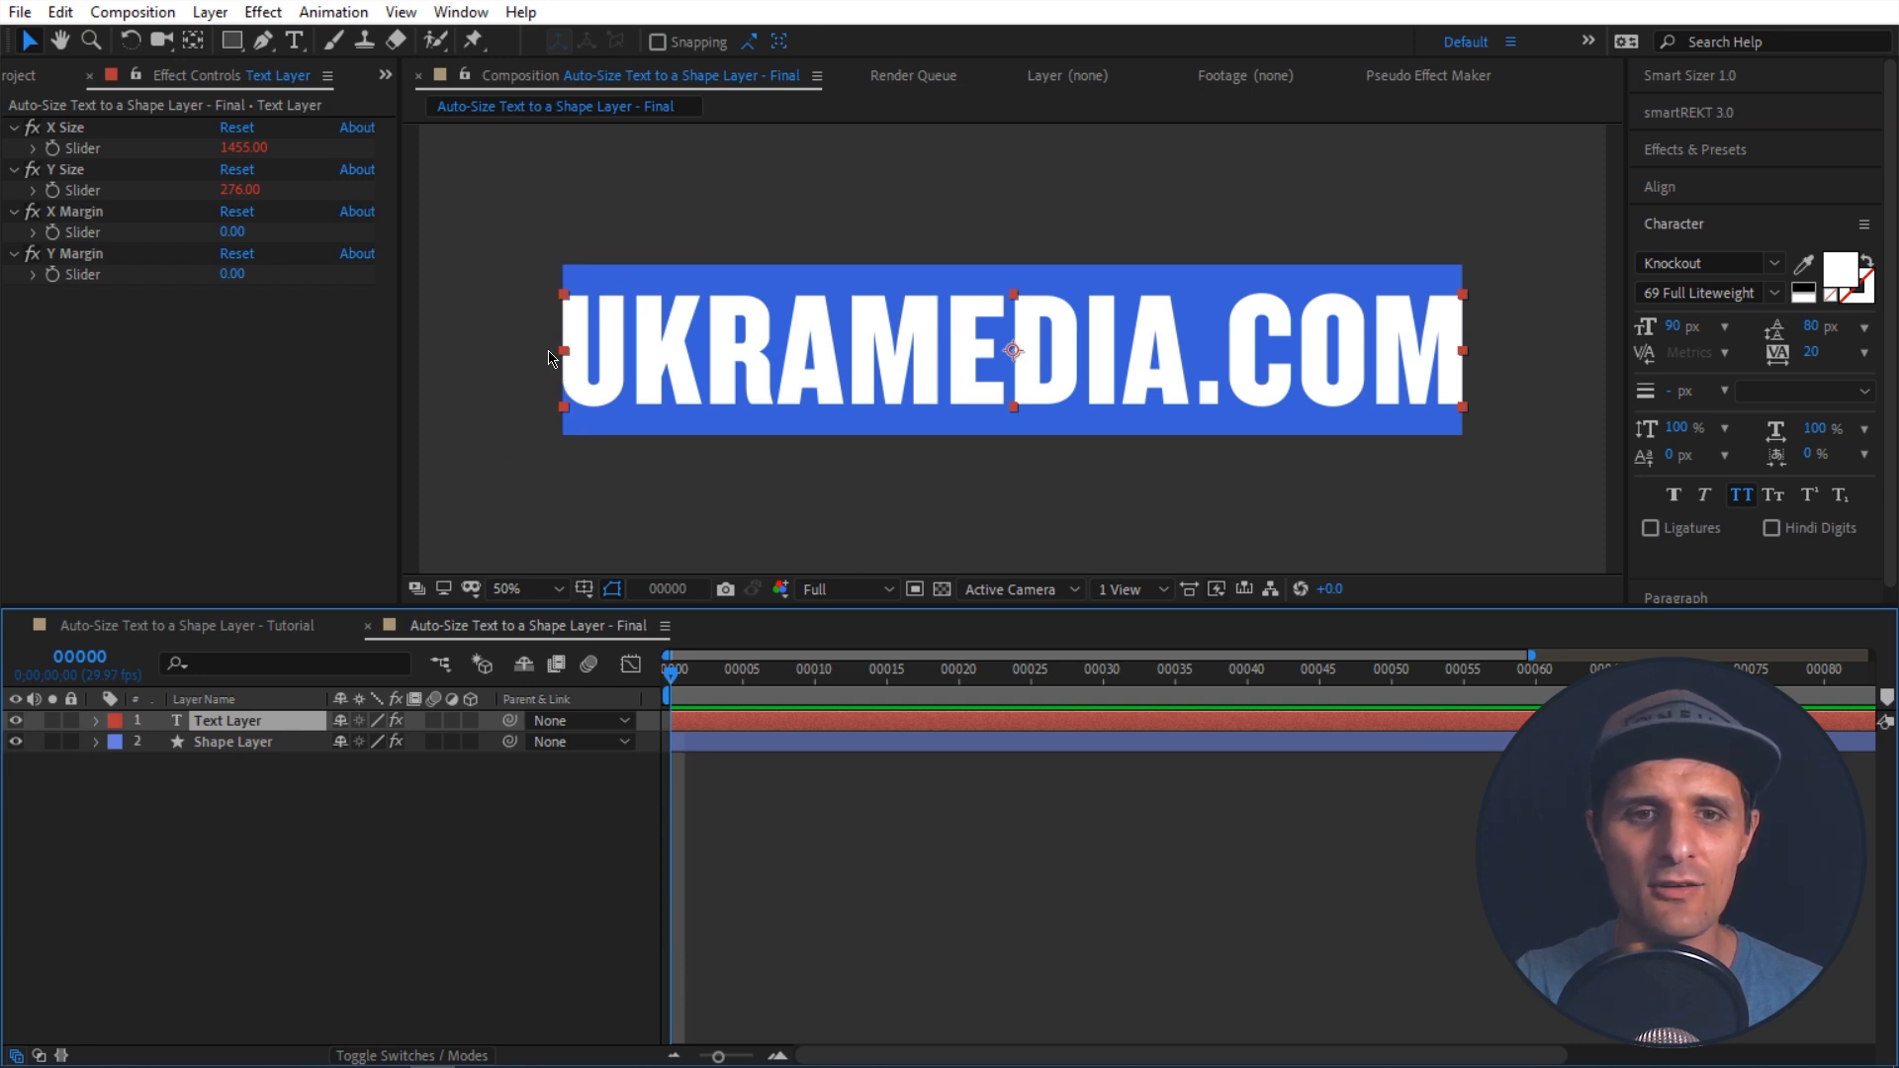
Step: Set the text layer's X Margin slider to 50 and the shape layer's X Size slider to 1305
drag(232, 232, 272, 232)
click(236, 232)
text(50)
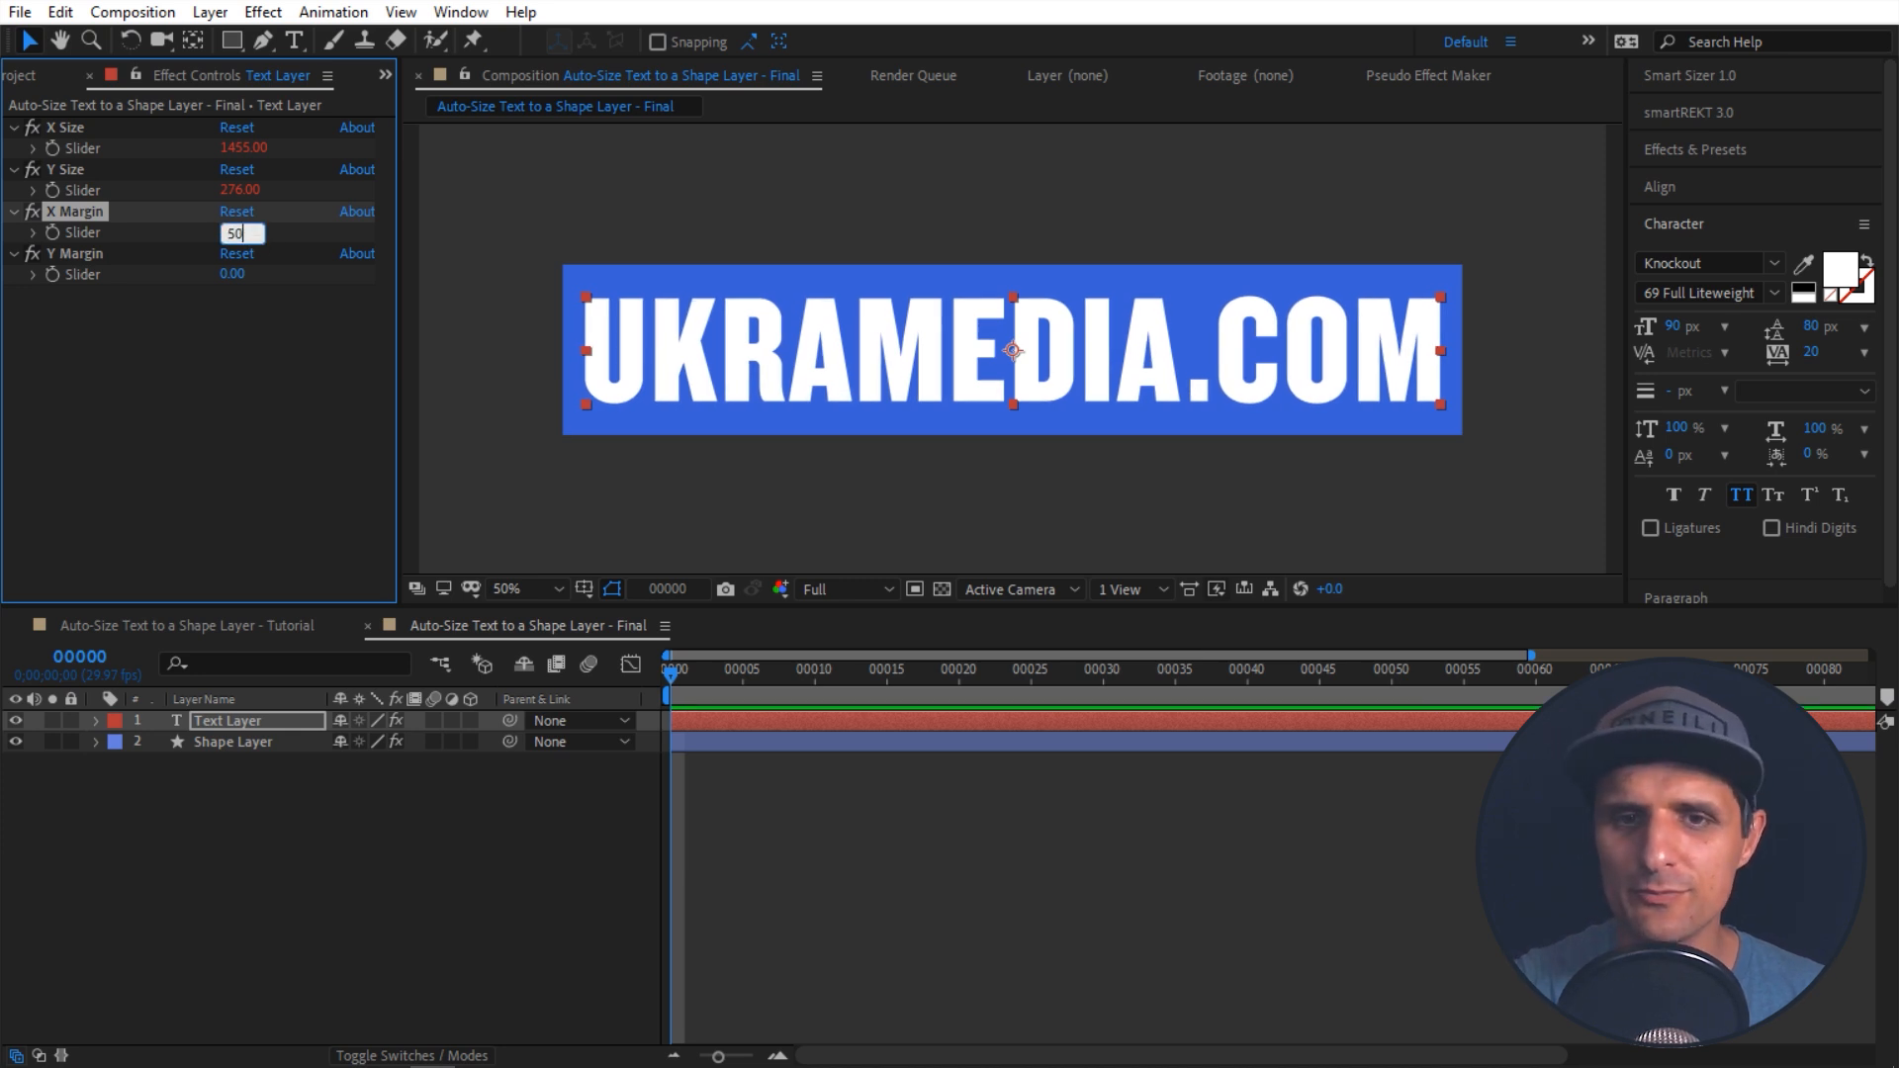
key(Return)
click(229, 742)
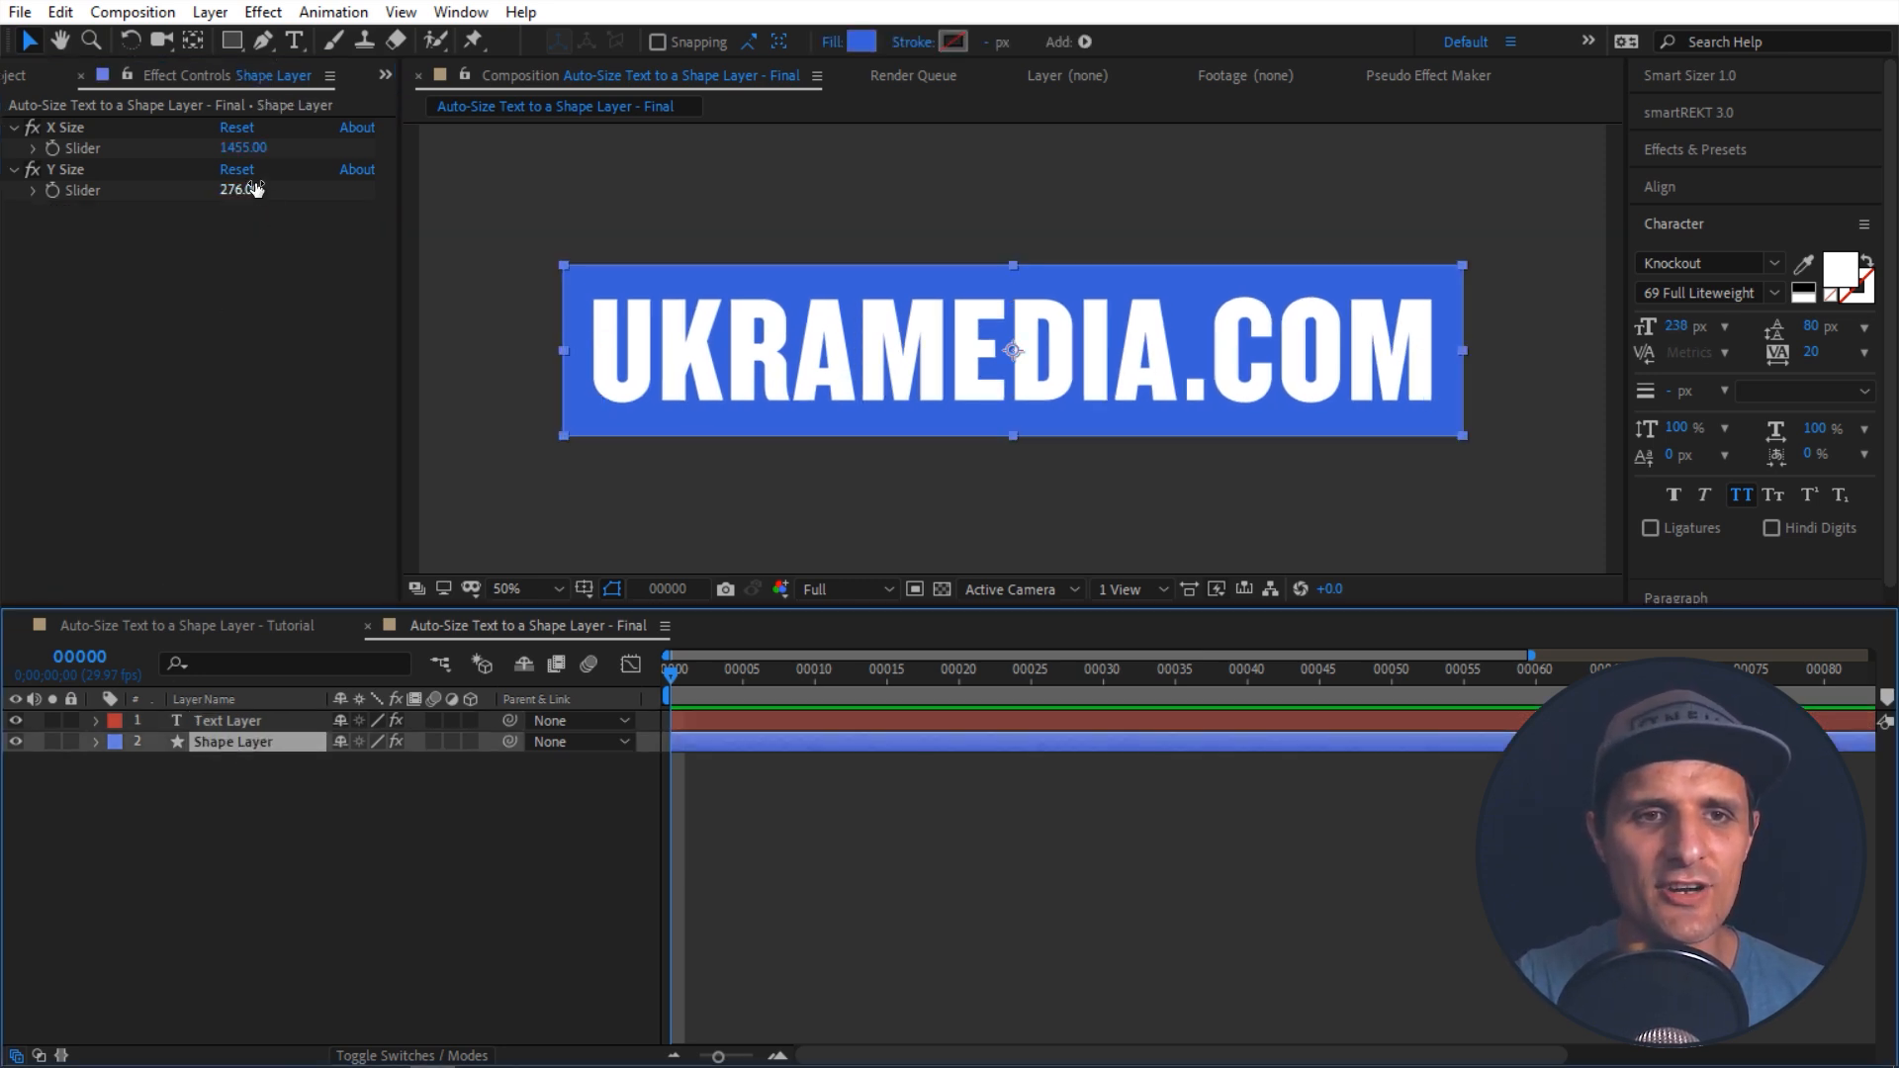
mouse_move(253, 149)
mouse_down()
mouse_move(287, 148)
mouse_move(226, 148)
mouse_up()
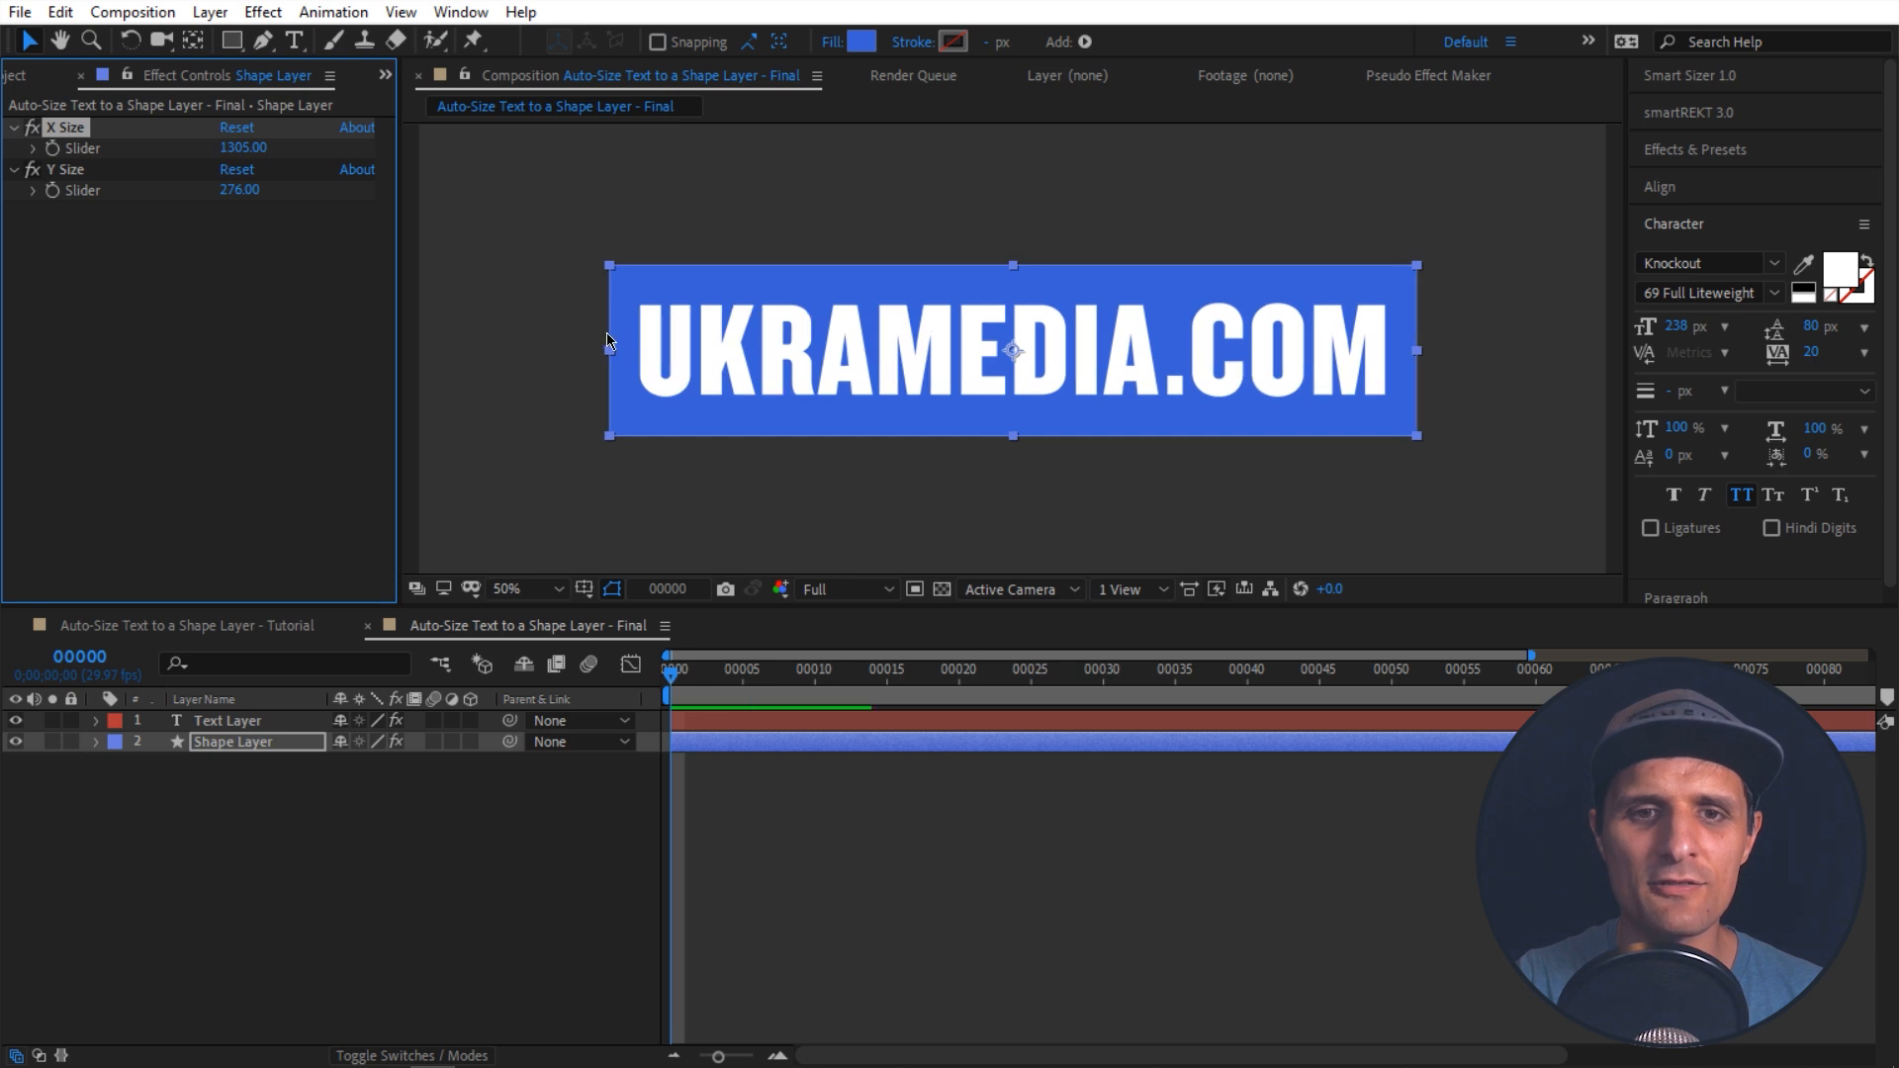
Step: Replace the text layer's wording with six lines: ASDFASDFASD, three lines of ASDFASDF, A, and ASDF
click(693, 383)
double_click(885, 366)
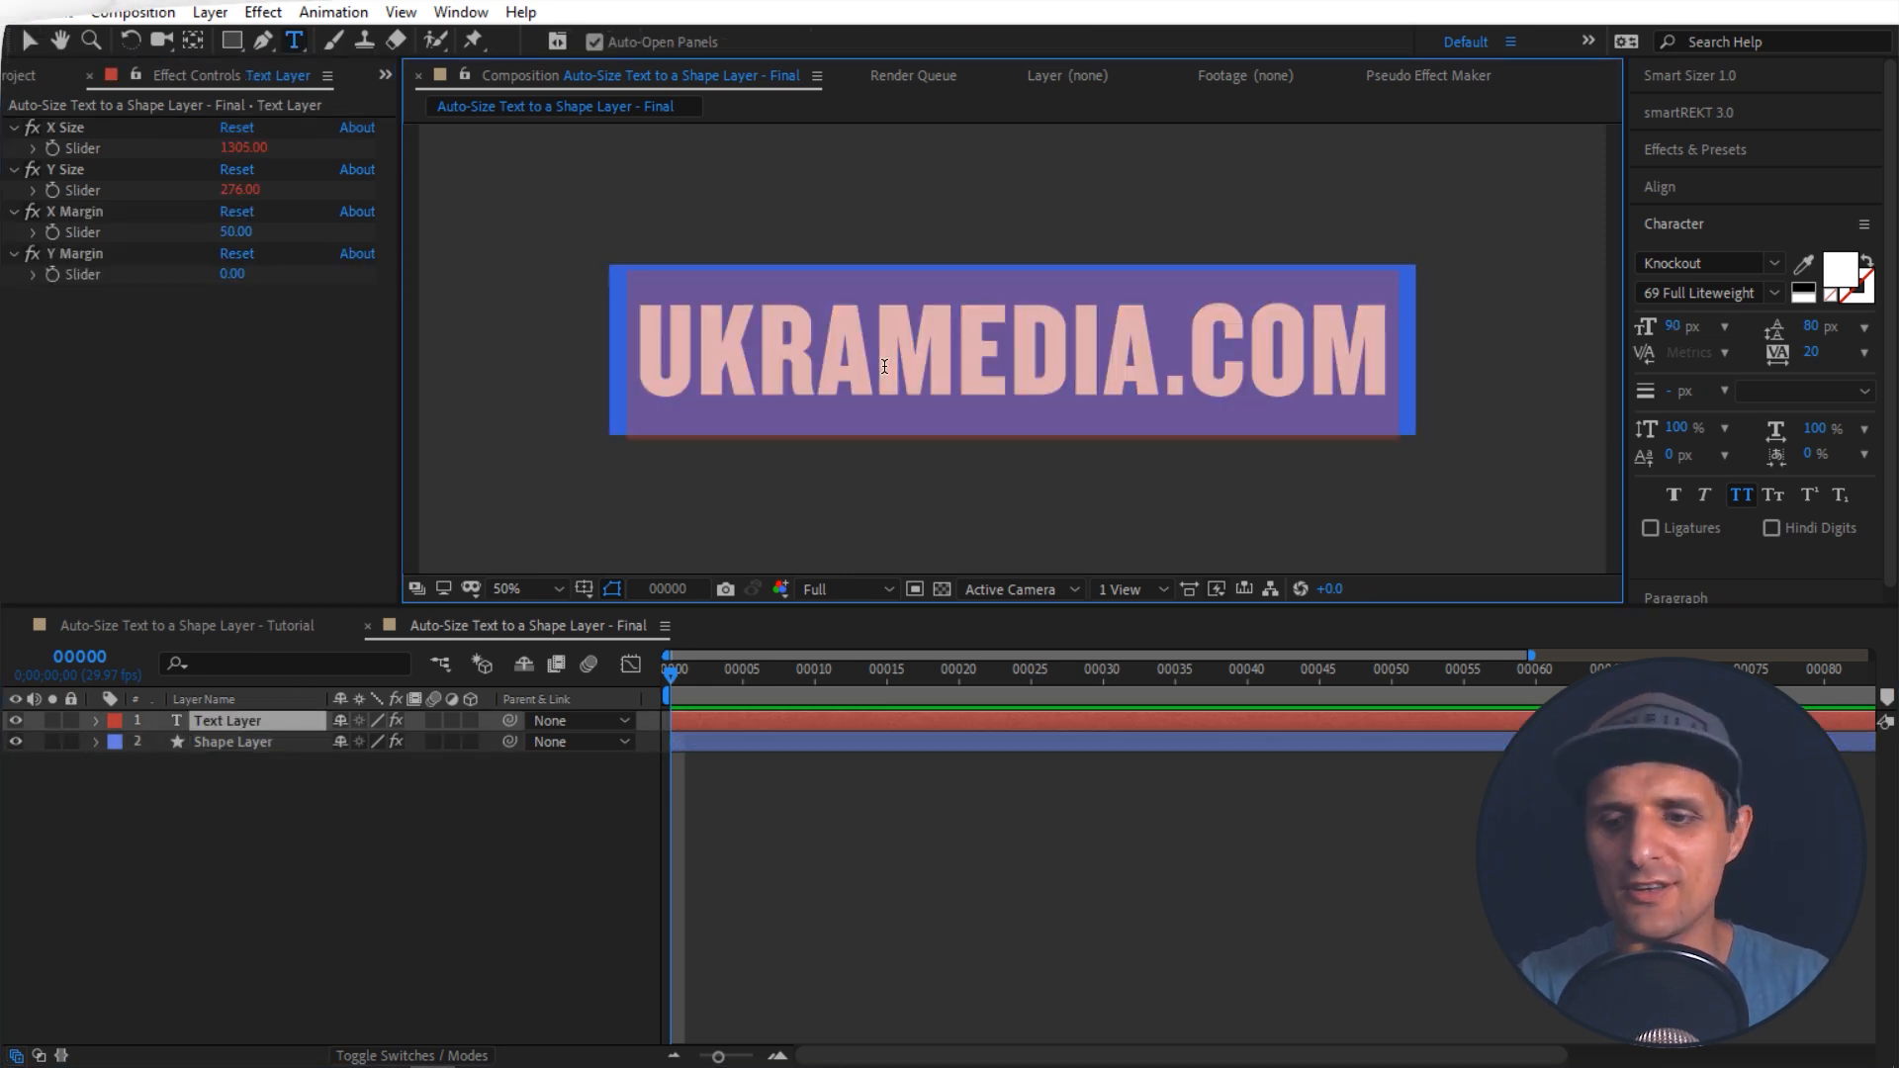
text(ASDFASDFASD)
key(Return)
text(ASDFASDF)
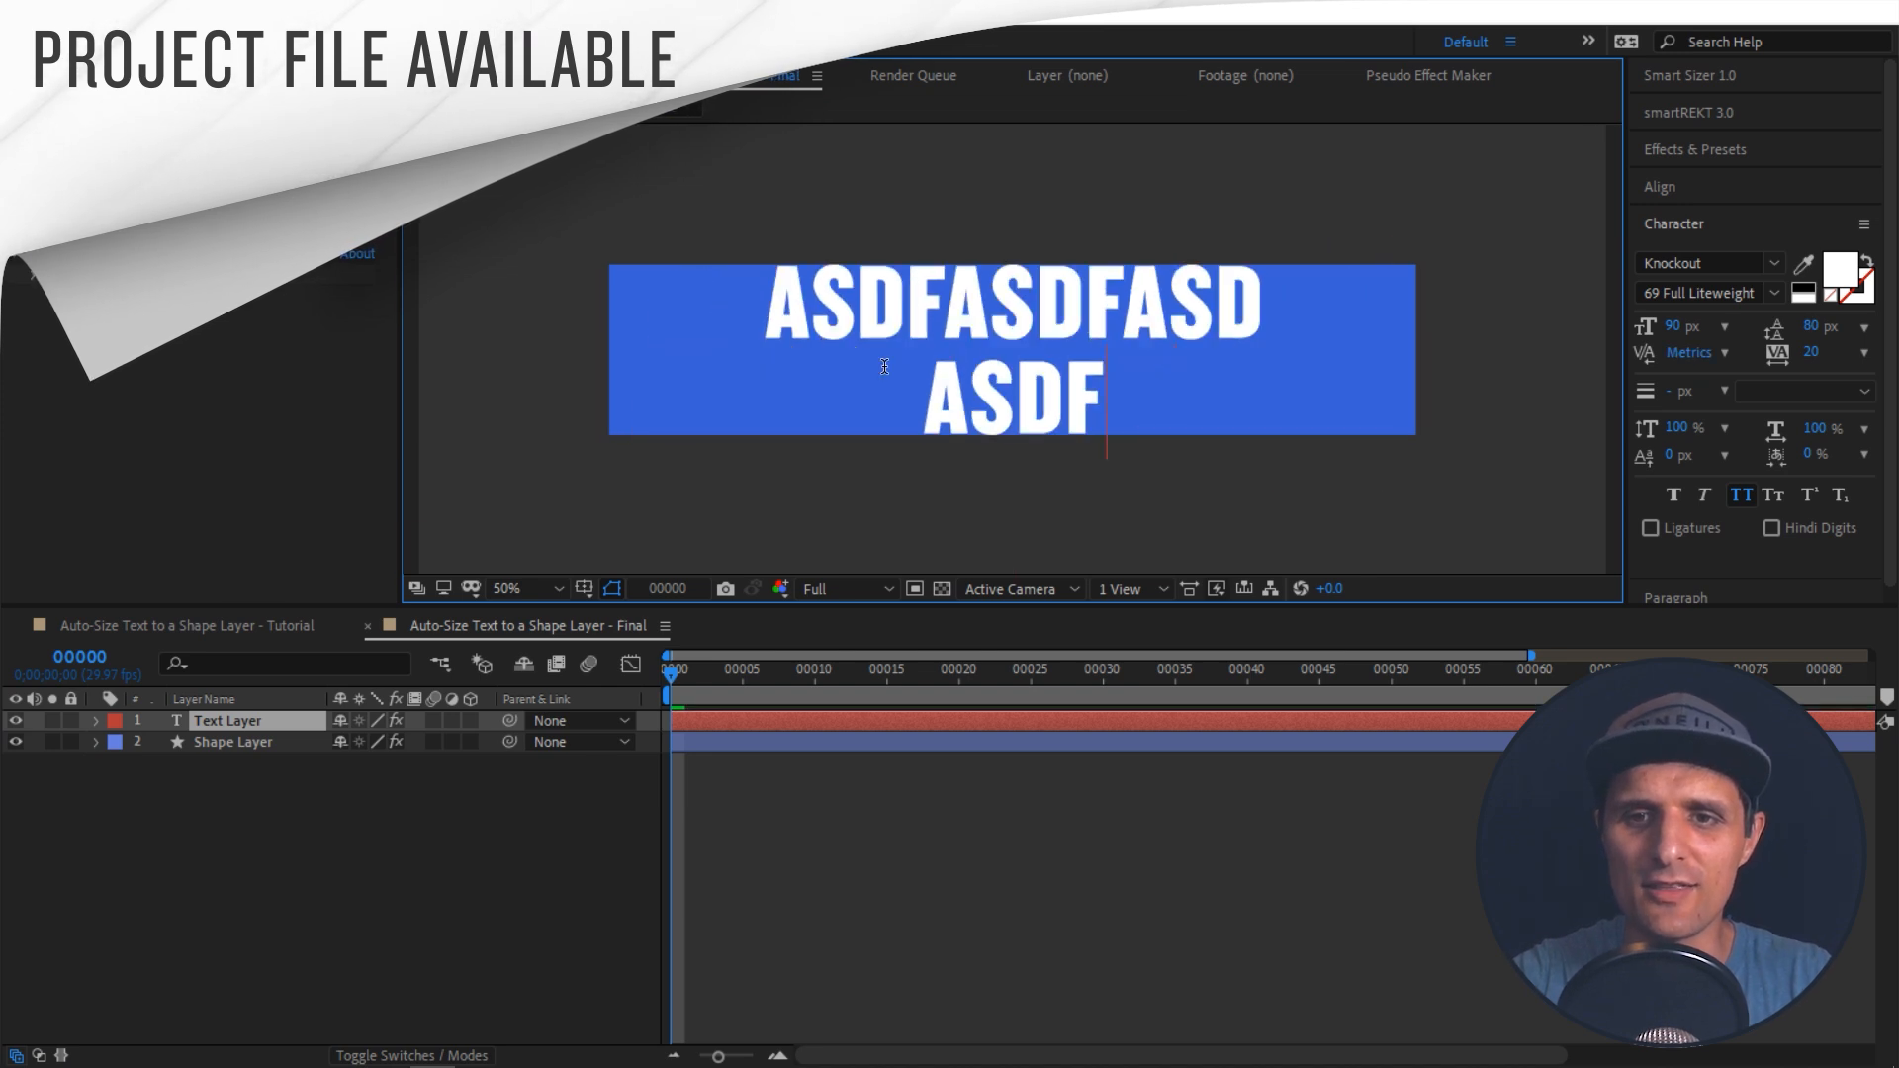
key(Return)
text(ASDFASDF)
key(Return)
text(ASDFASDF)
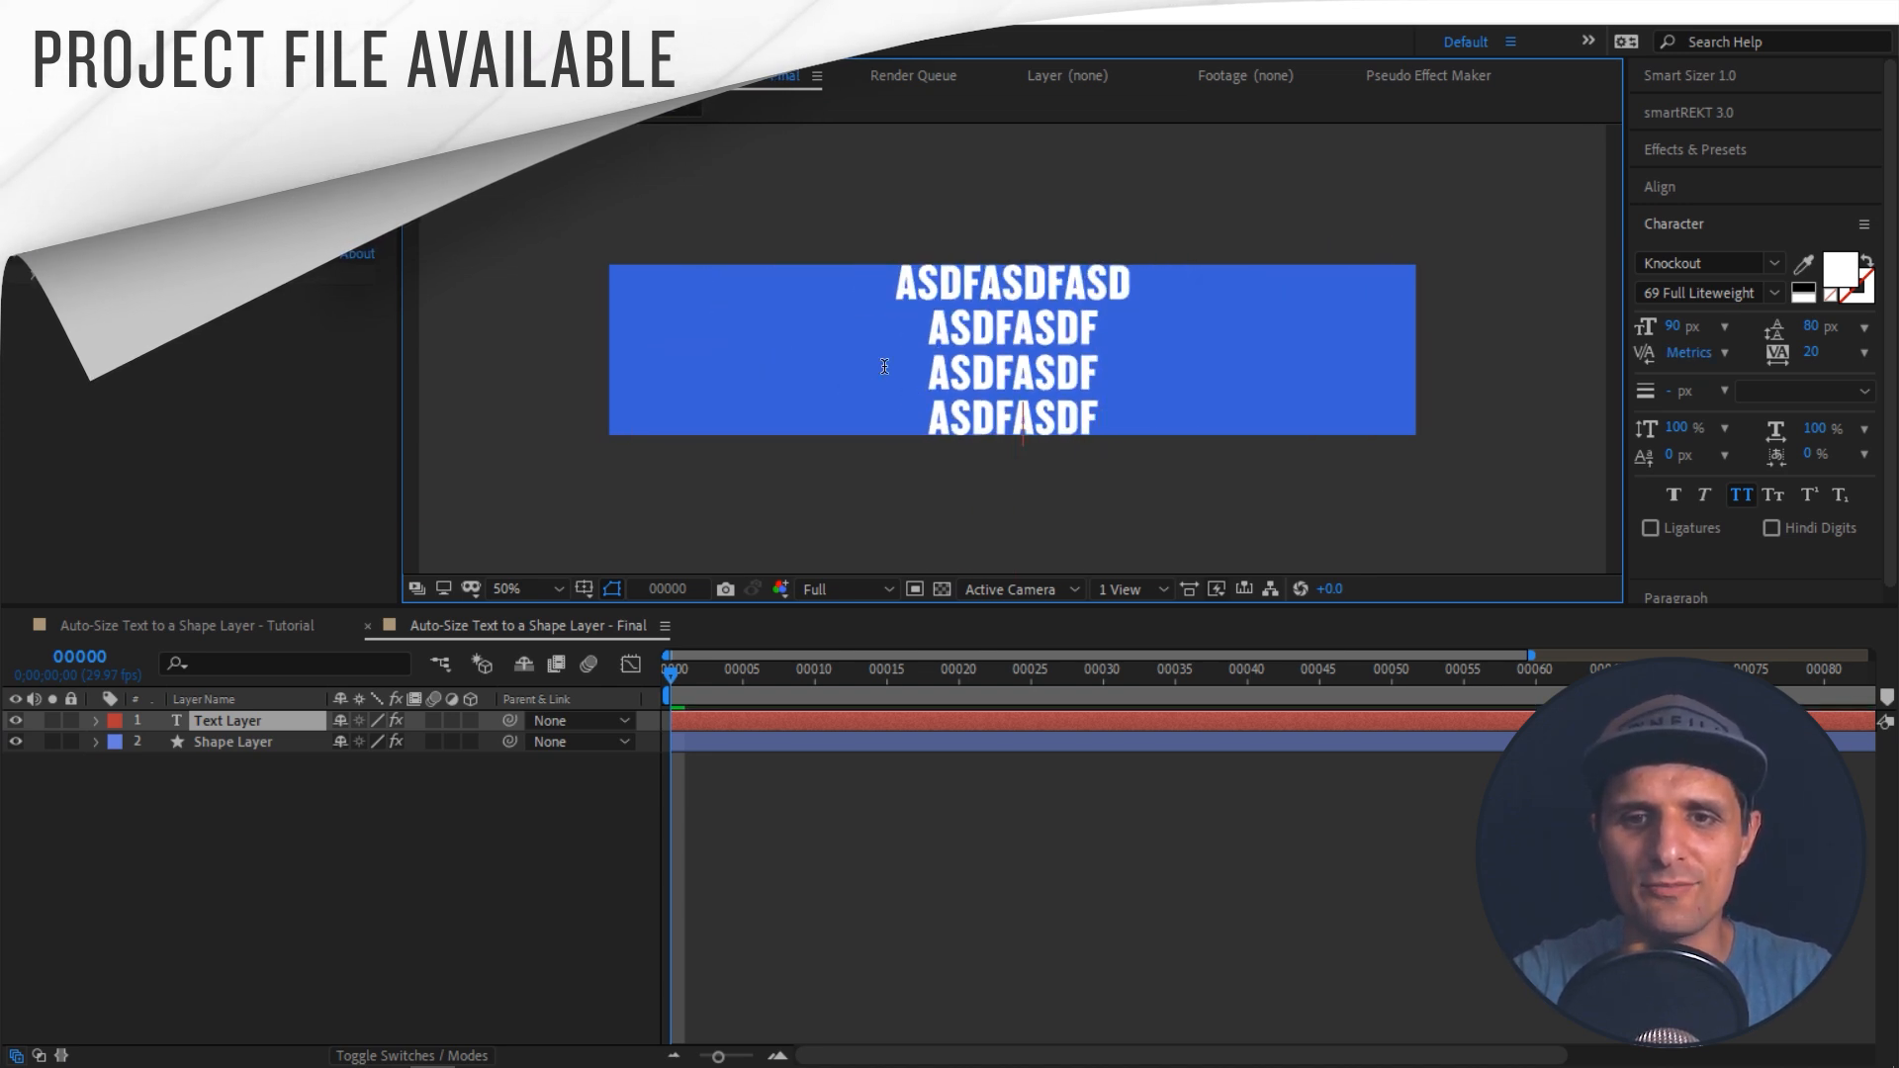
key(Return)
text(A)
key(Return)
text(ASDF)
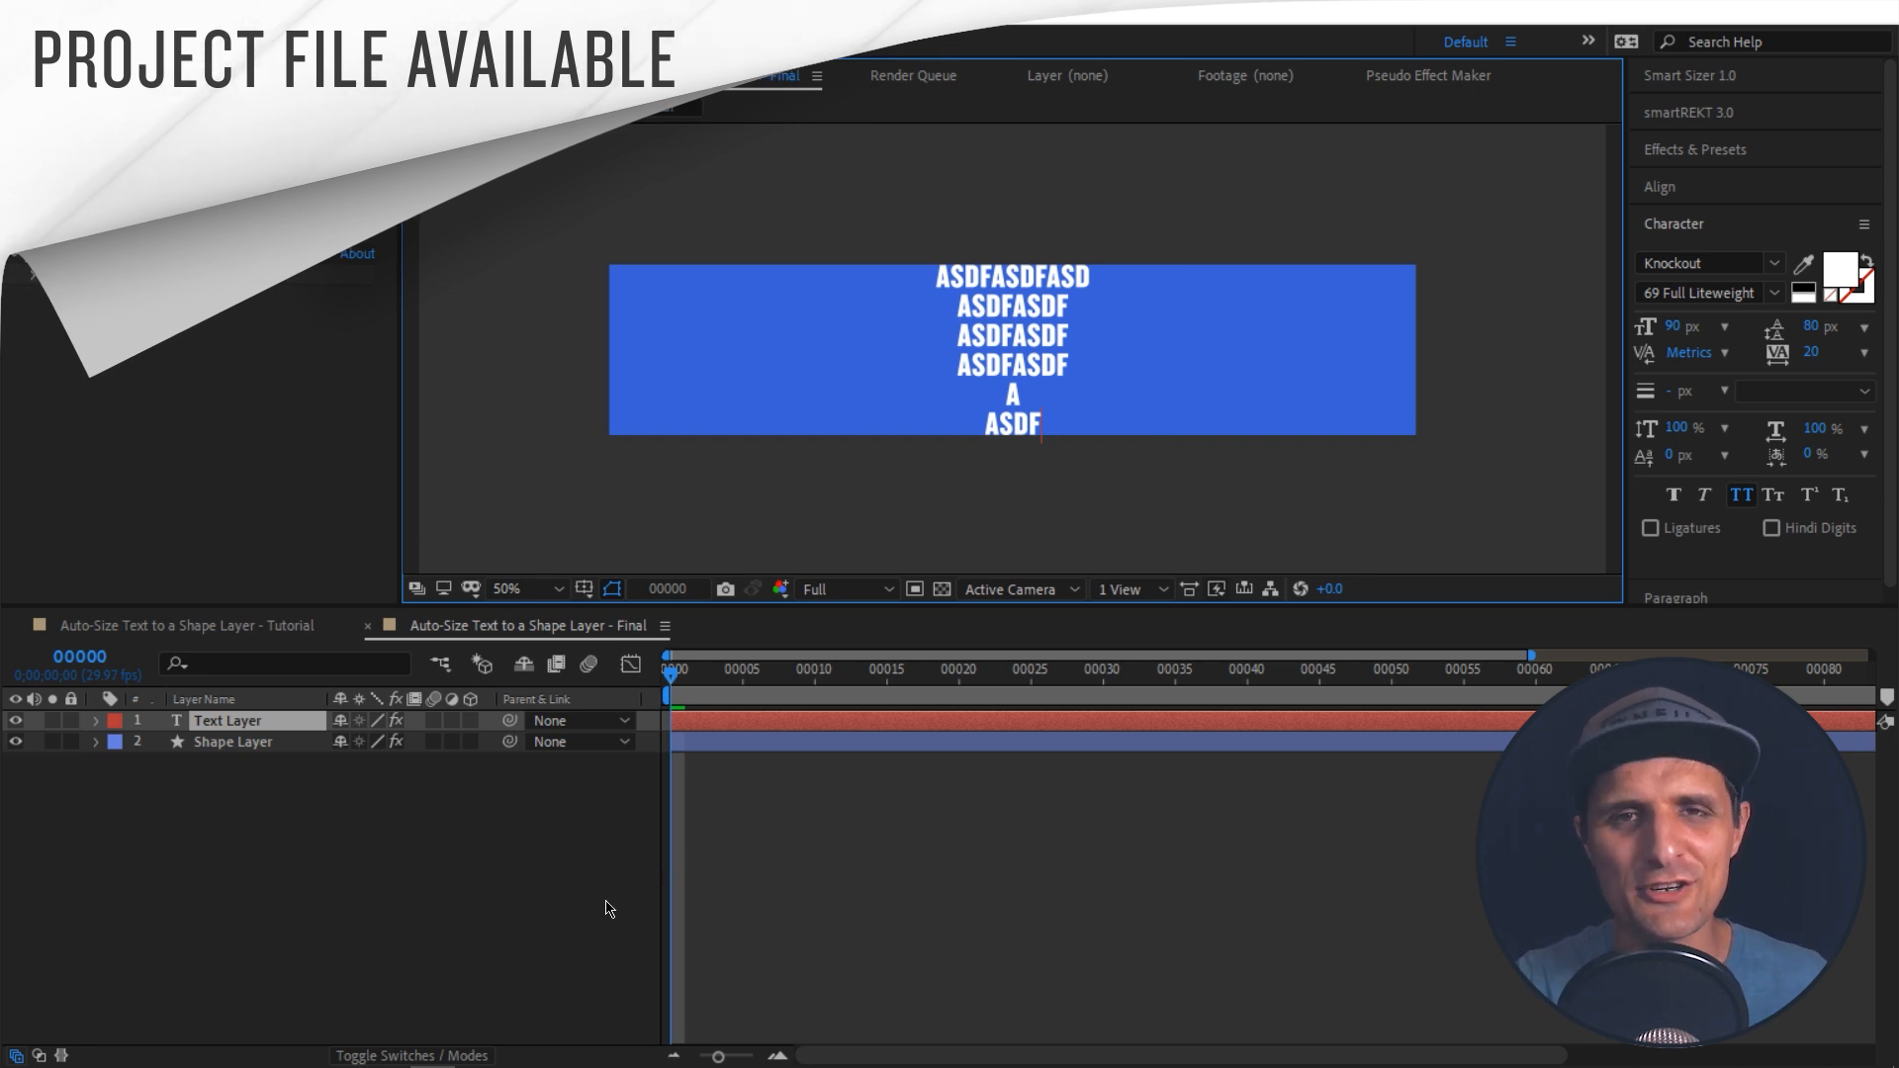
click(577, 892)
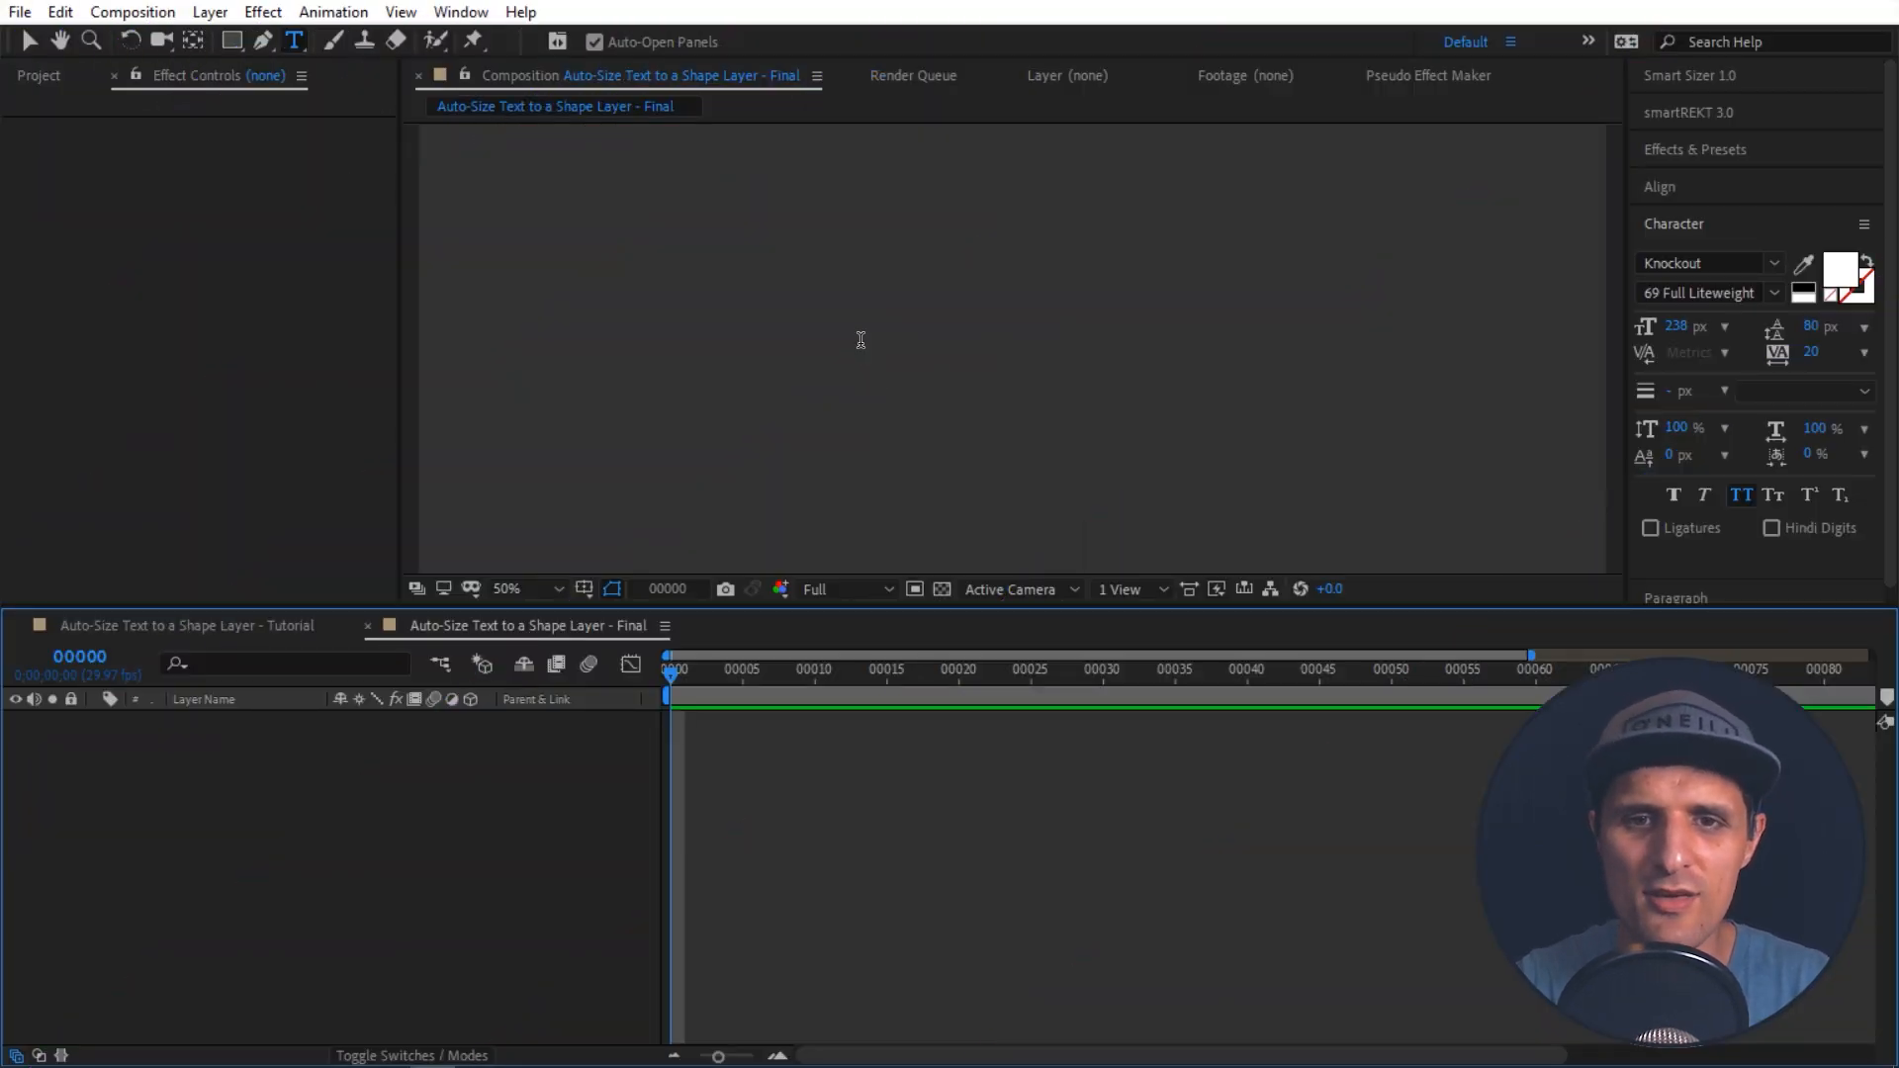
Step: Create a text layer reading "UKRAMEDIA.COM" in the empty composition
click(860, 341)
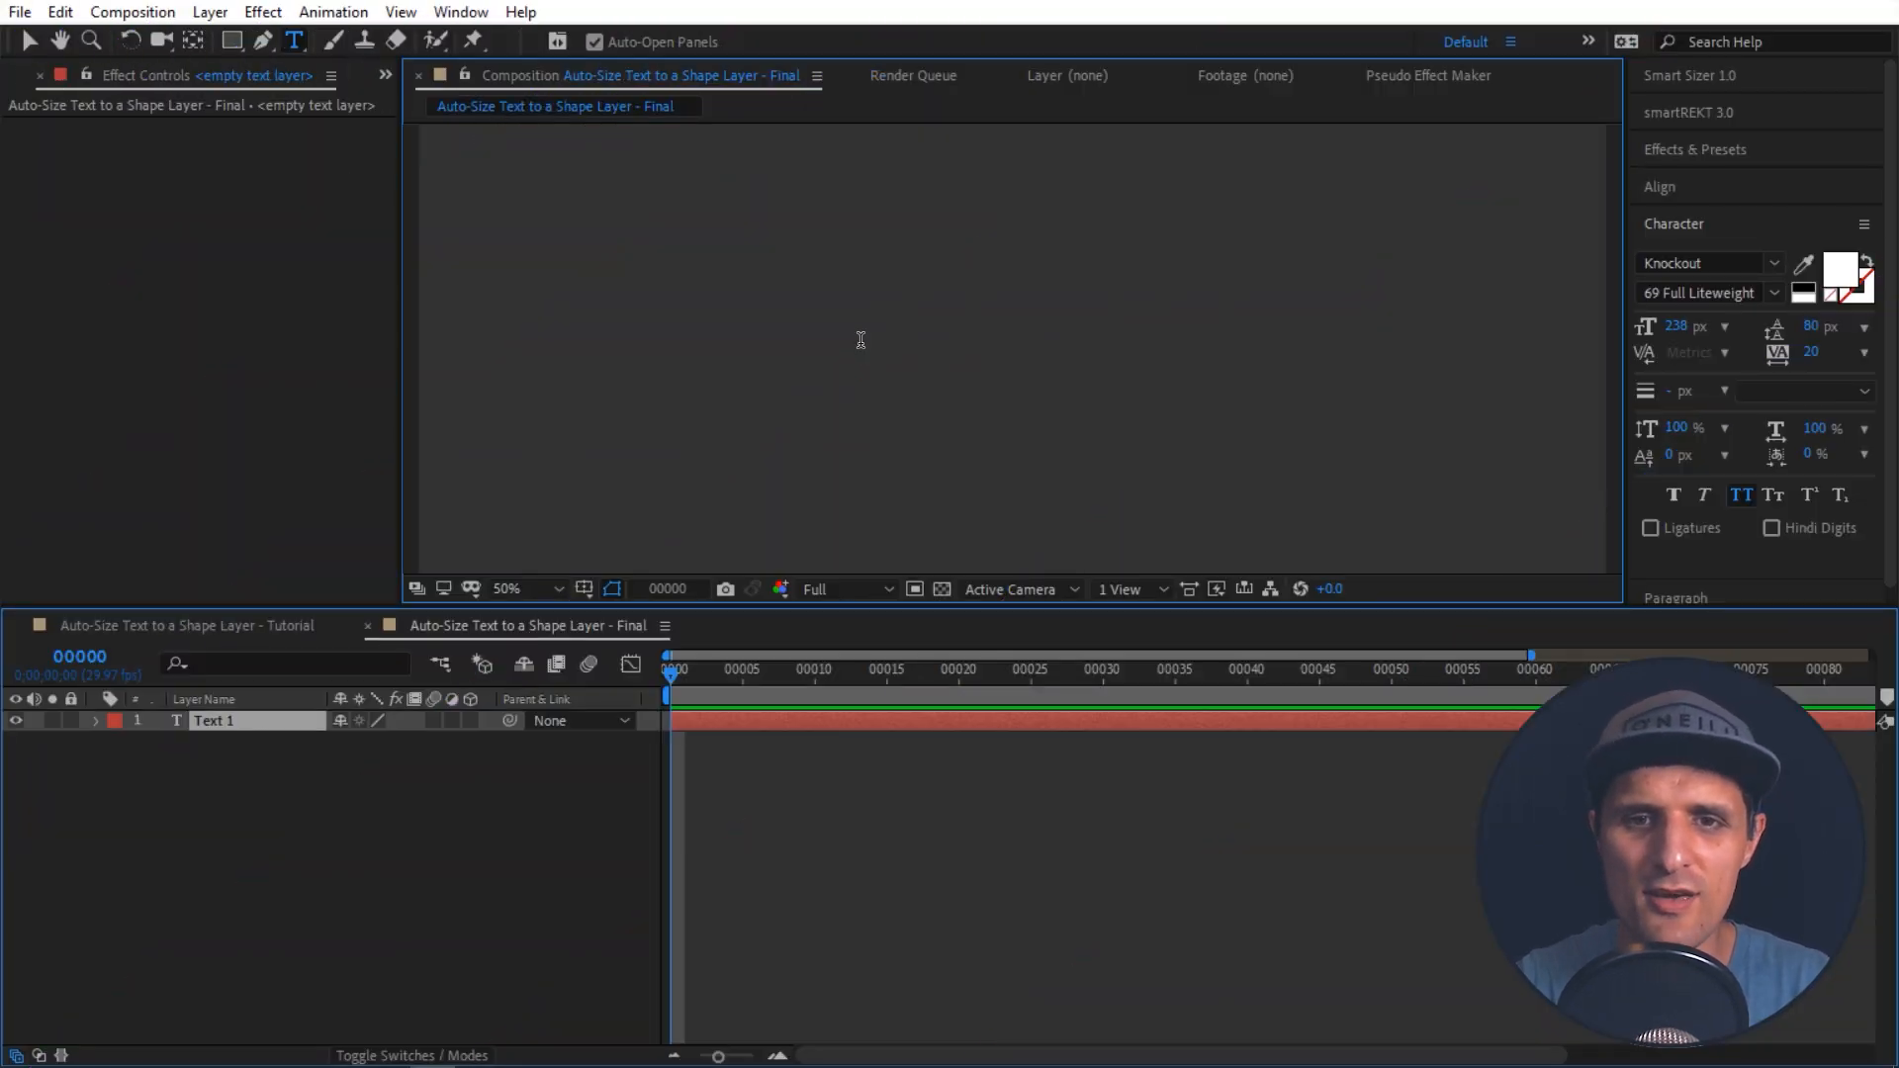
text(UKRAMEDIA.COM)
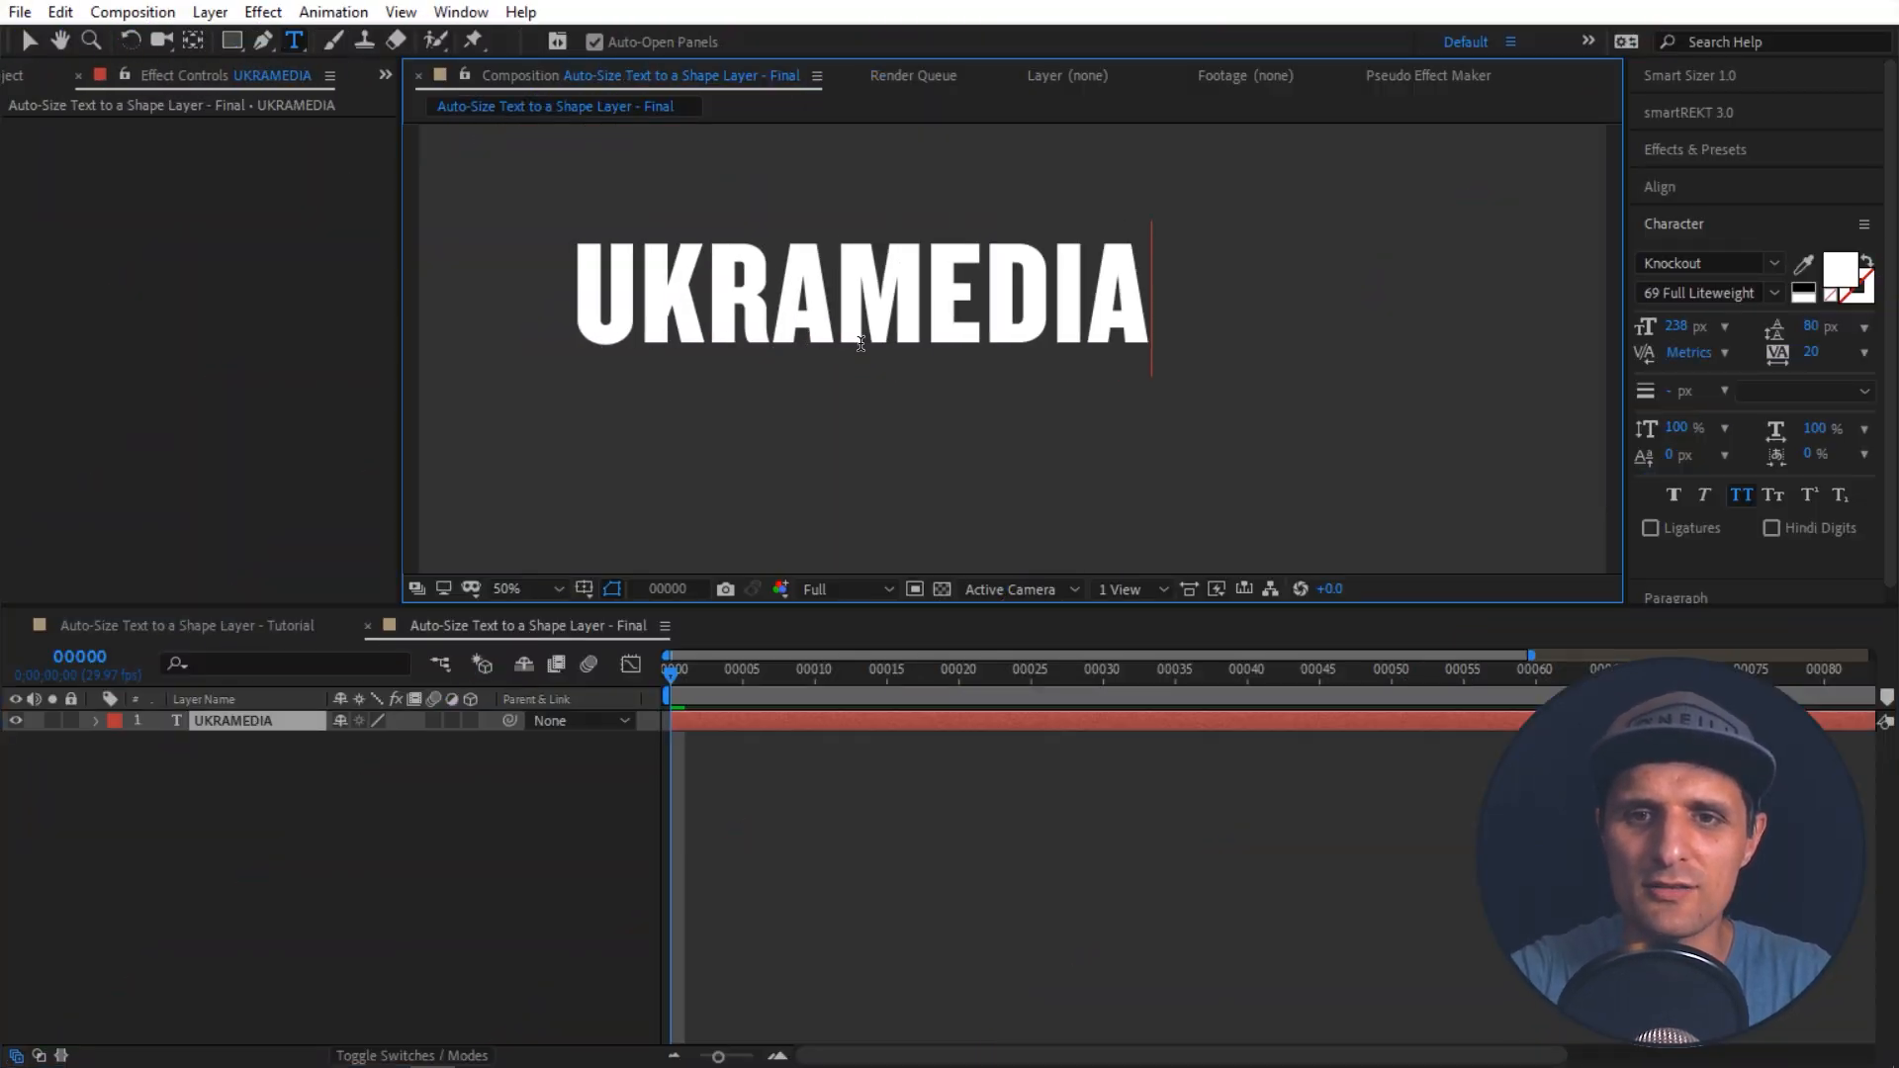
key(KP_Enter)
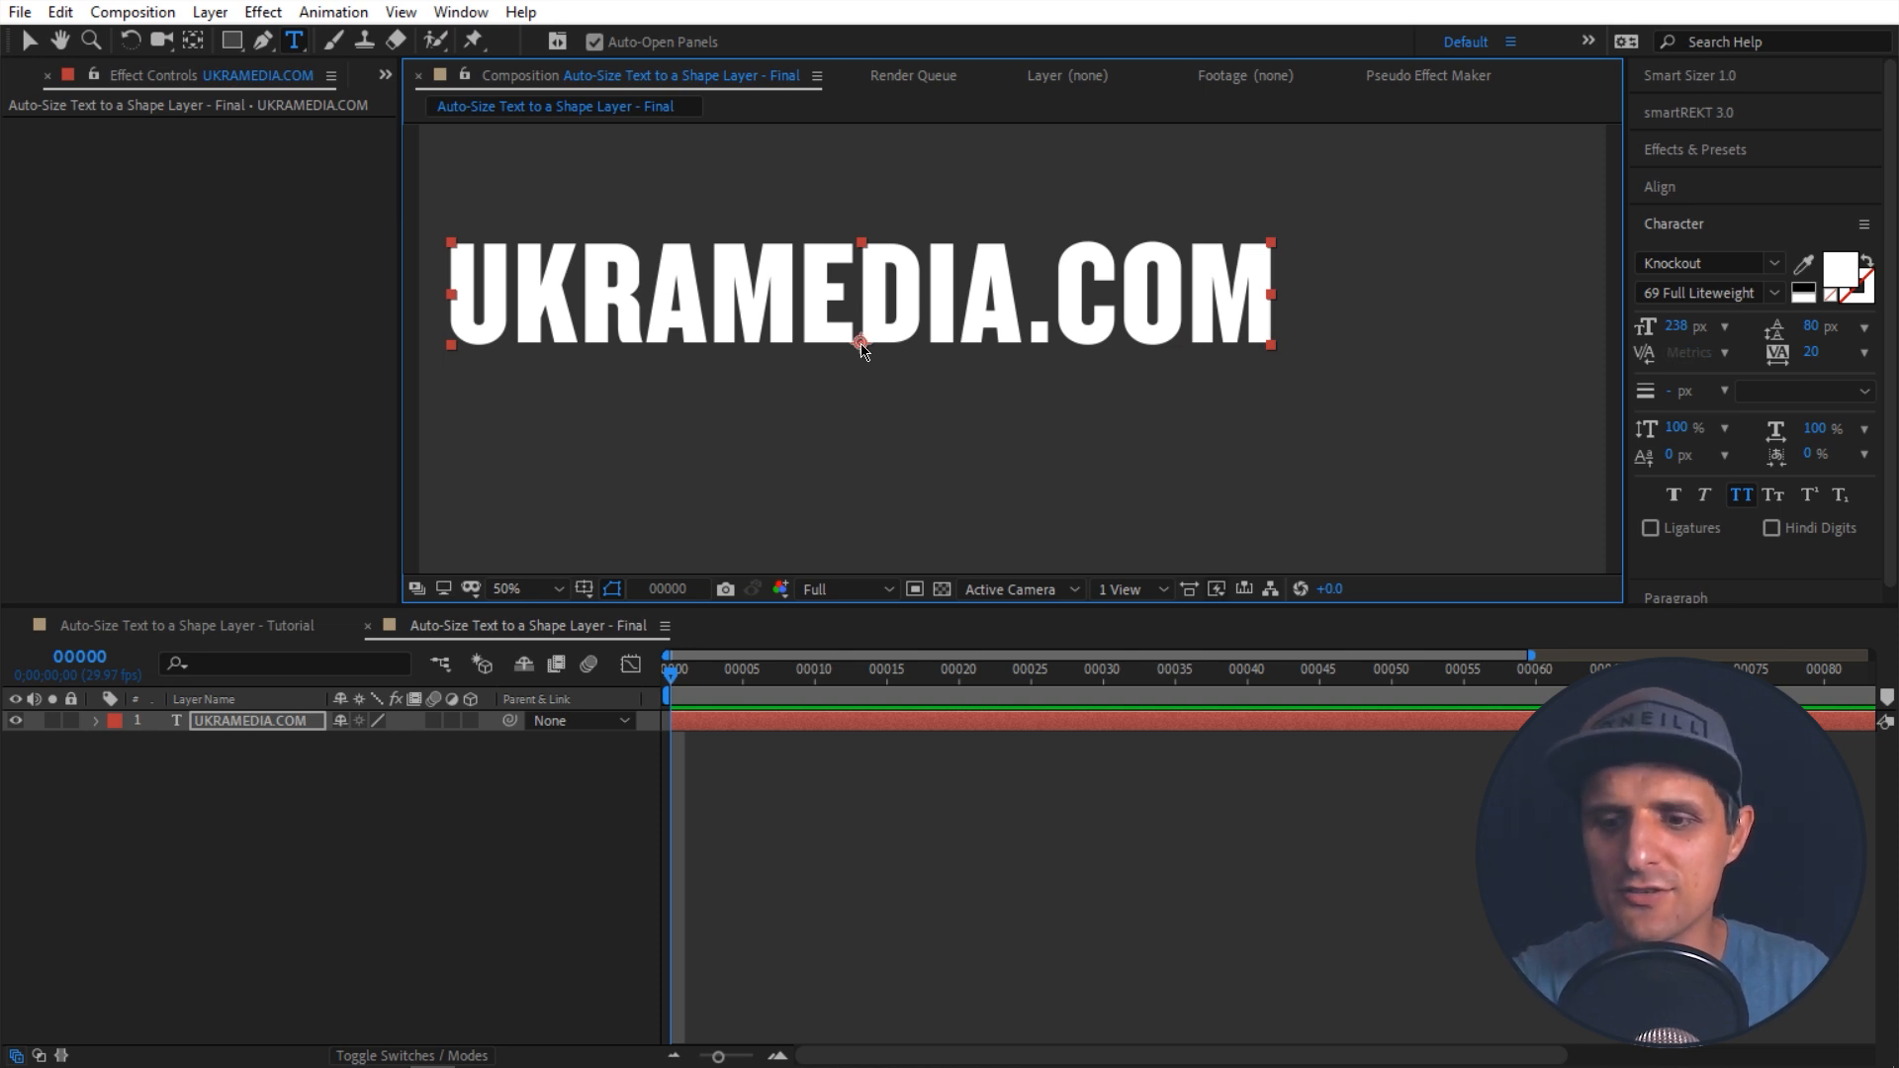
Step: Center the text layer's anchor point within its content and center the layer in the composition
key(ctrl+alt+Home)
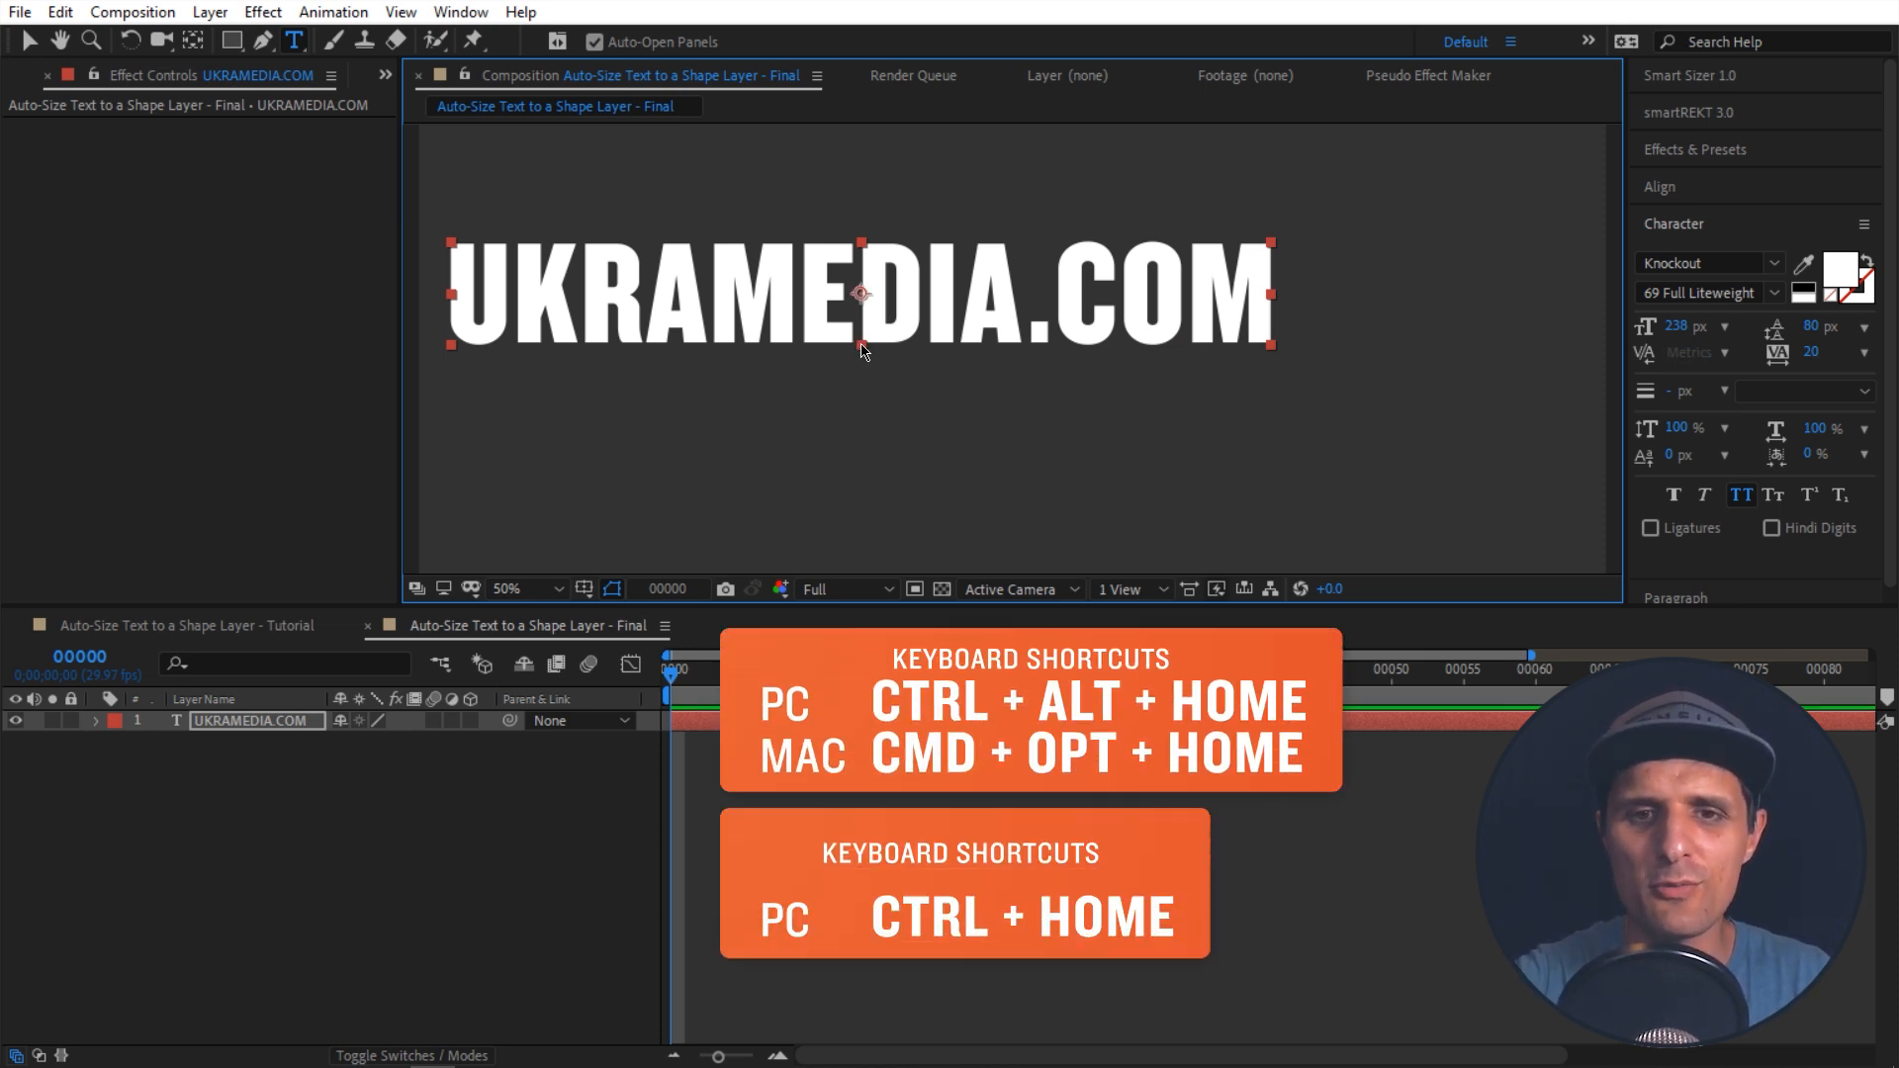
key(ctrl+Home)
key(v)
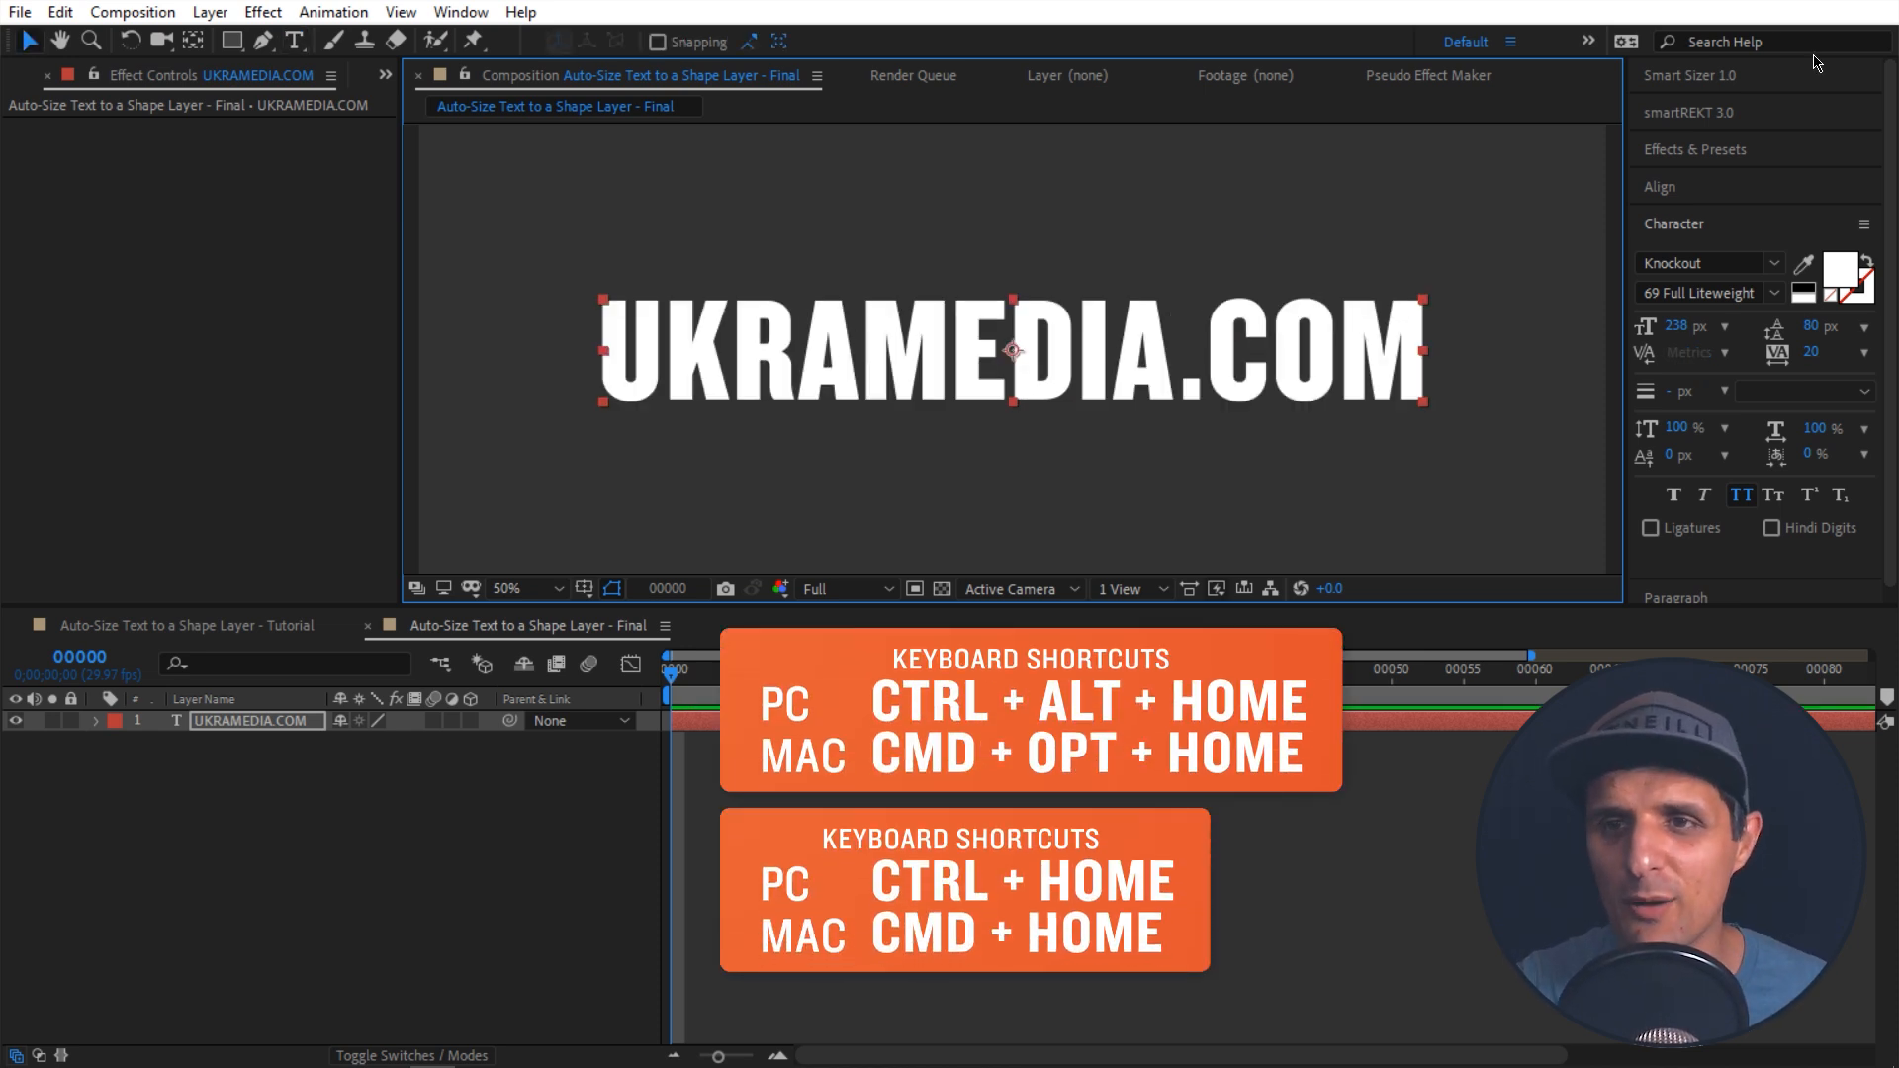
Step: Apply Smart Sizer 1.0 to the UKRAMEDIA.COM text layer with the Limit to Width size option
click(1737, 79)
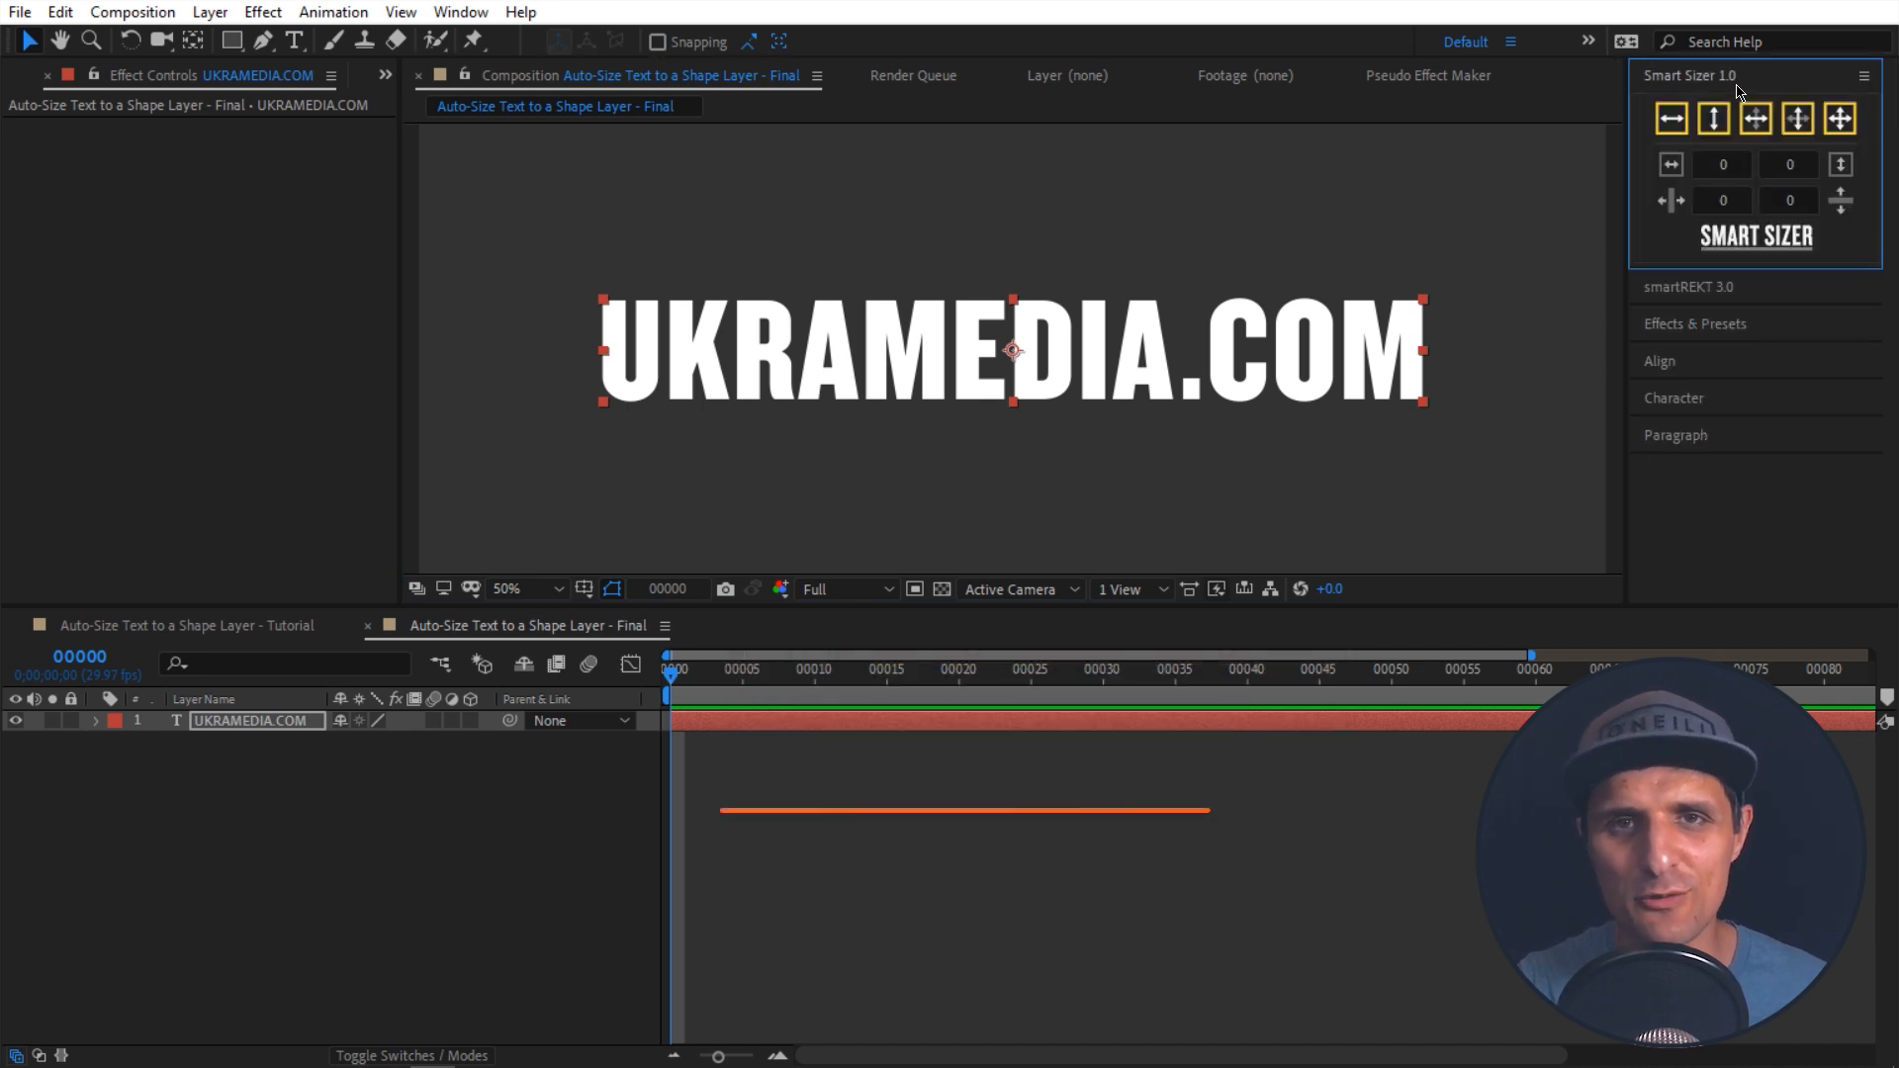
click(1756, 118)
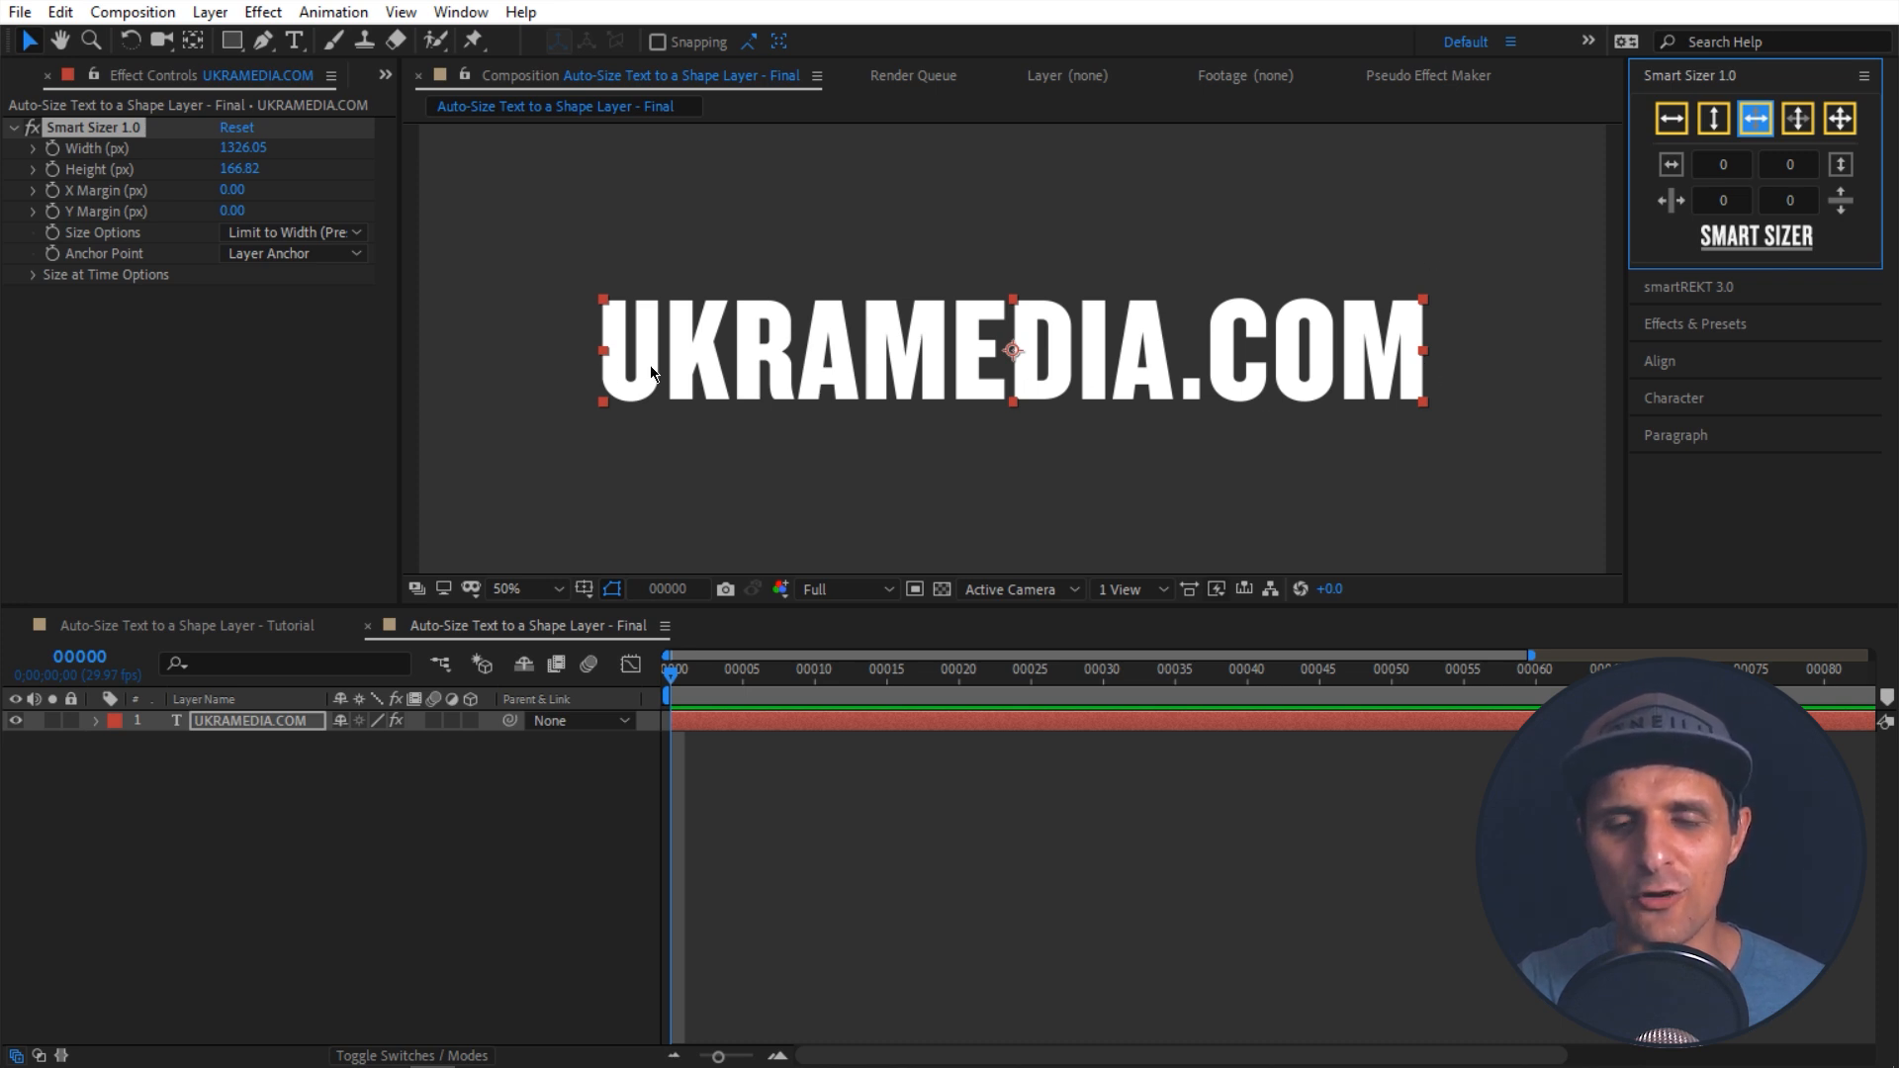
Step: Test the width limit by replacing the UKRAMEDIA.COM text with a long placeholder string
double_click(856, 381)
text(fsdafasdfasdfasdfasdfsadf)
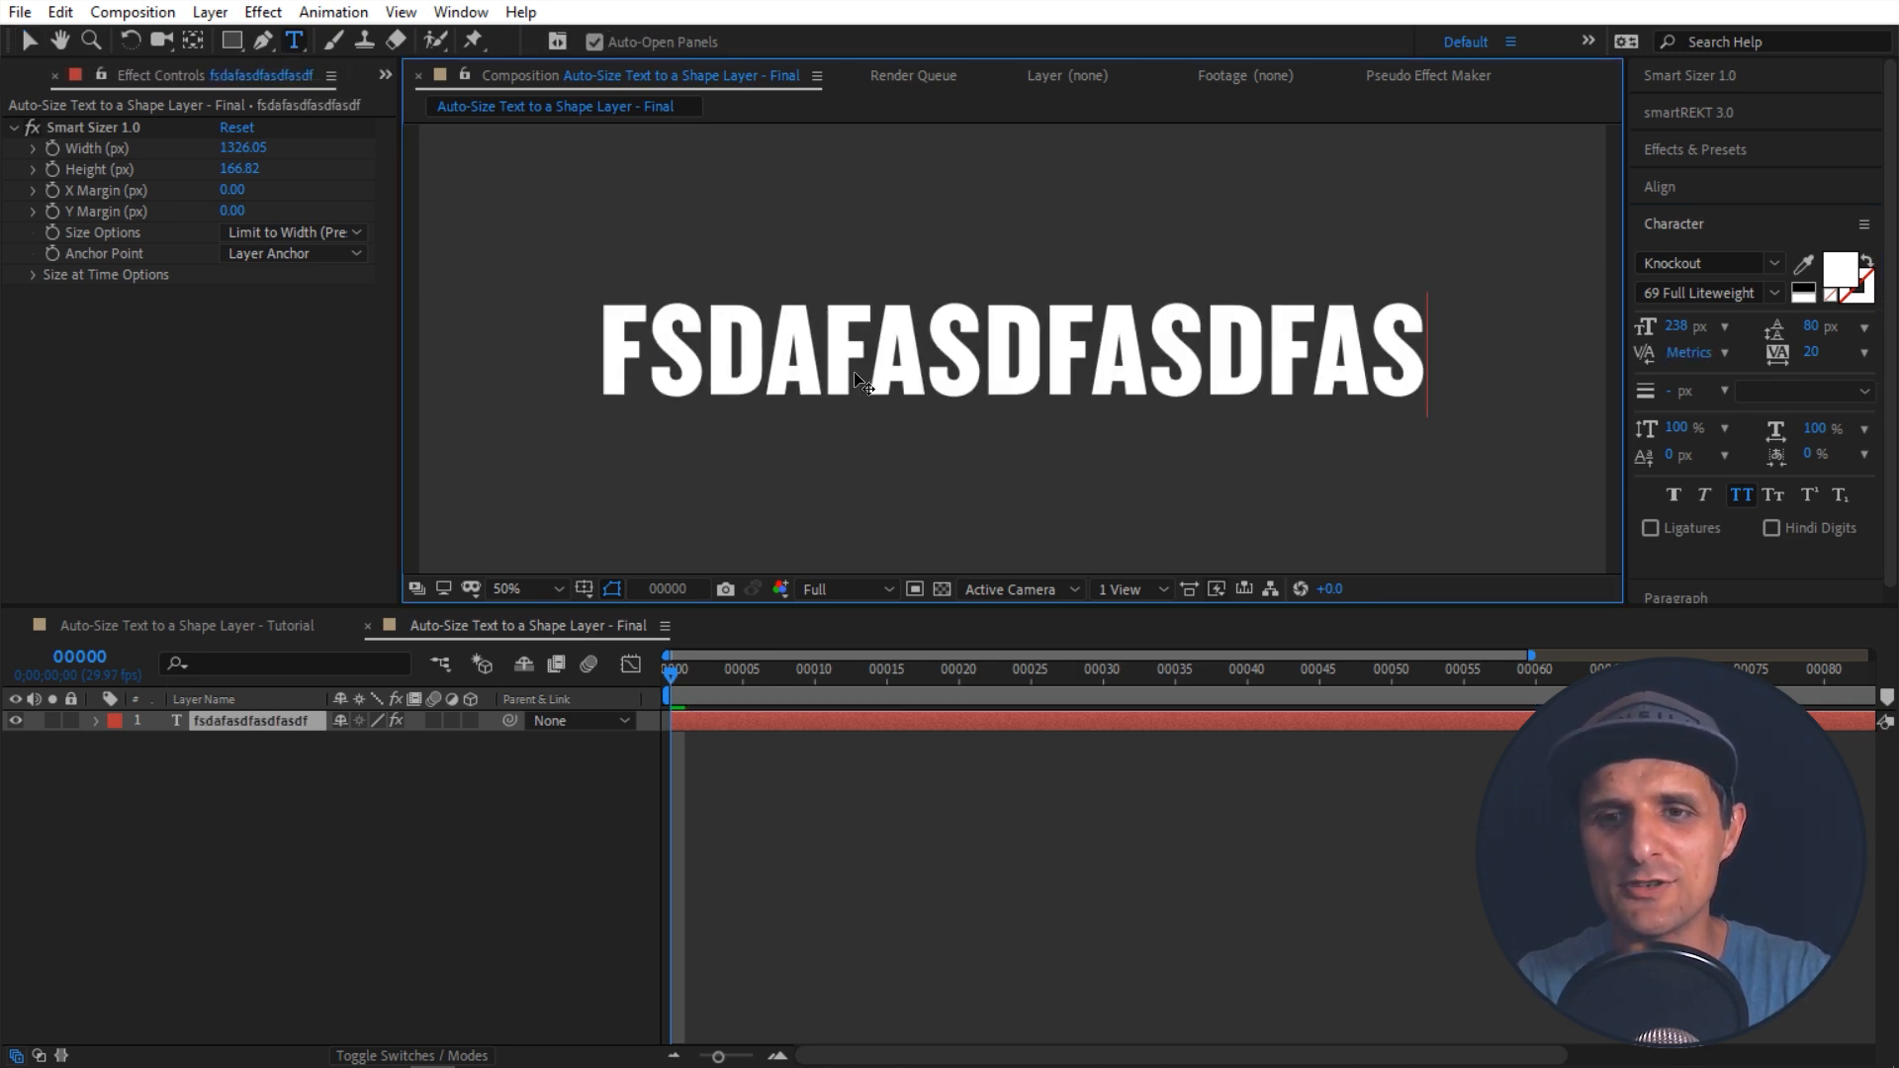
text(asdf)
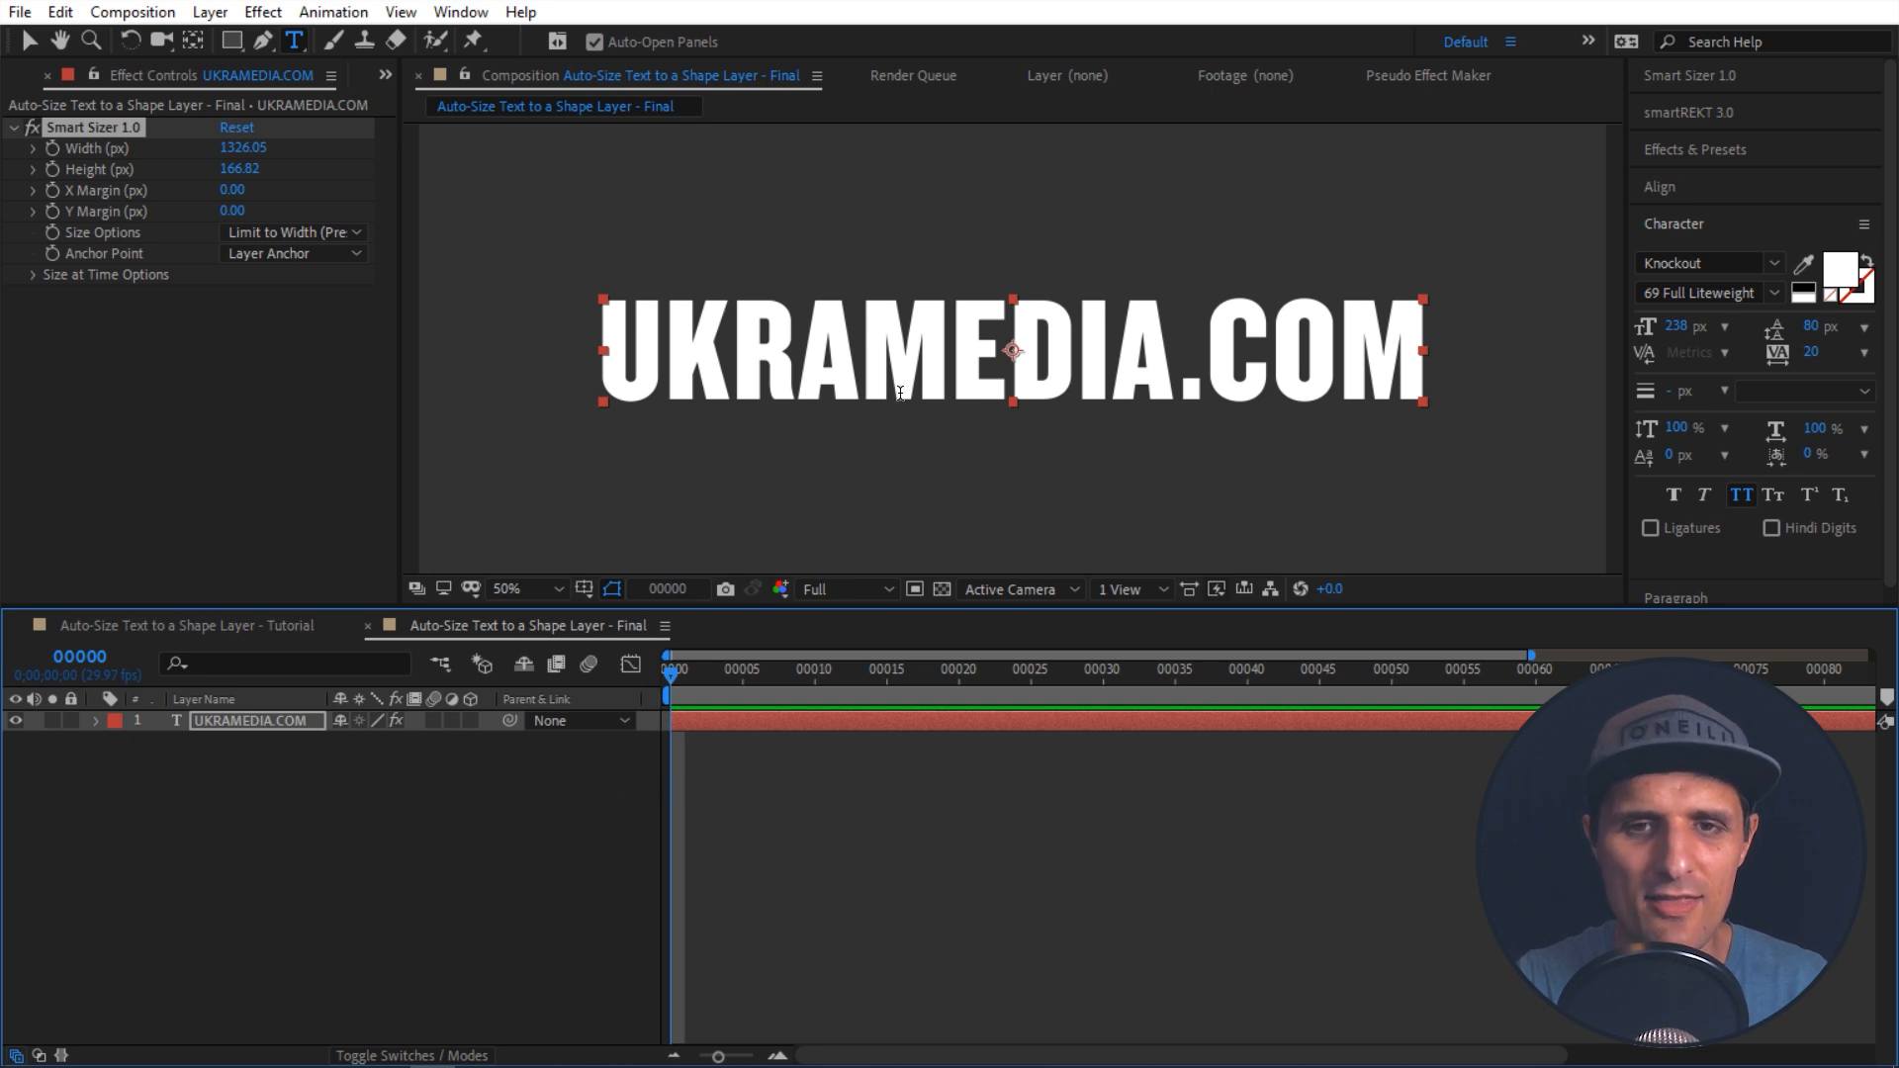
Step: Set the Smart Sizer effect's Anchor Point to Center on the text layer
key(v)
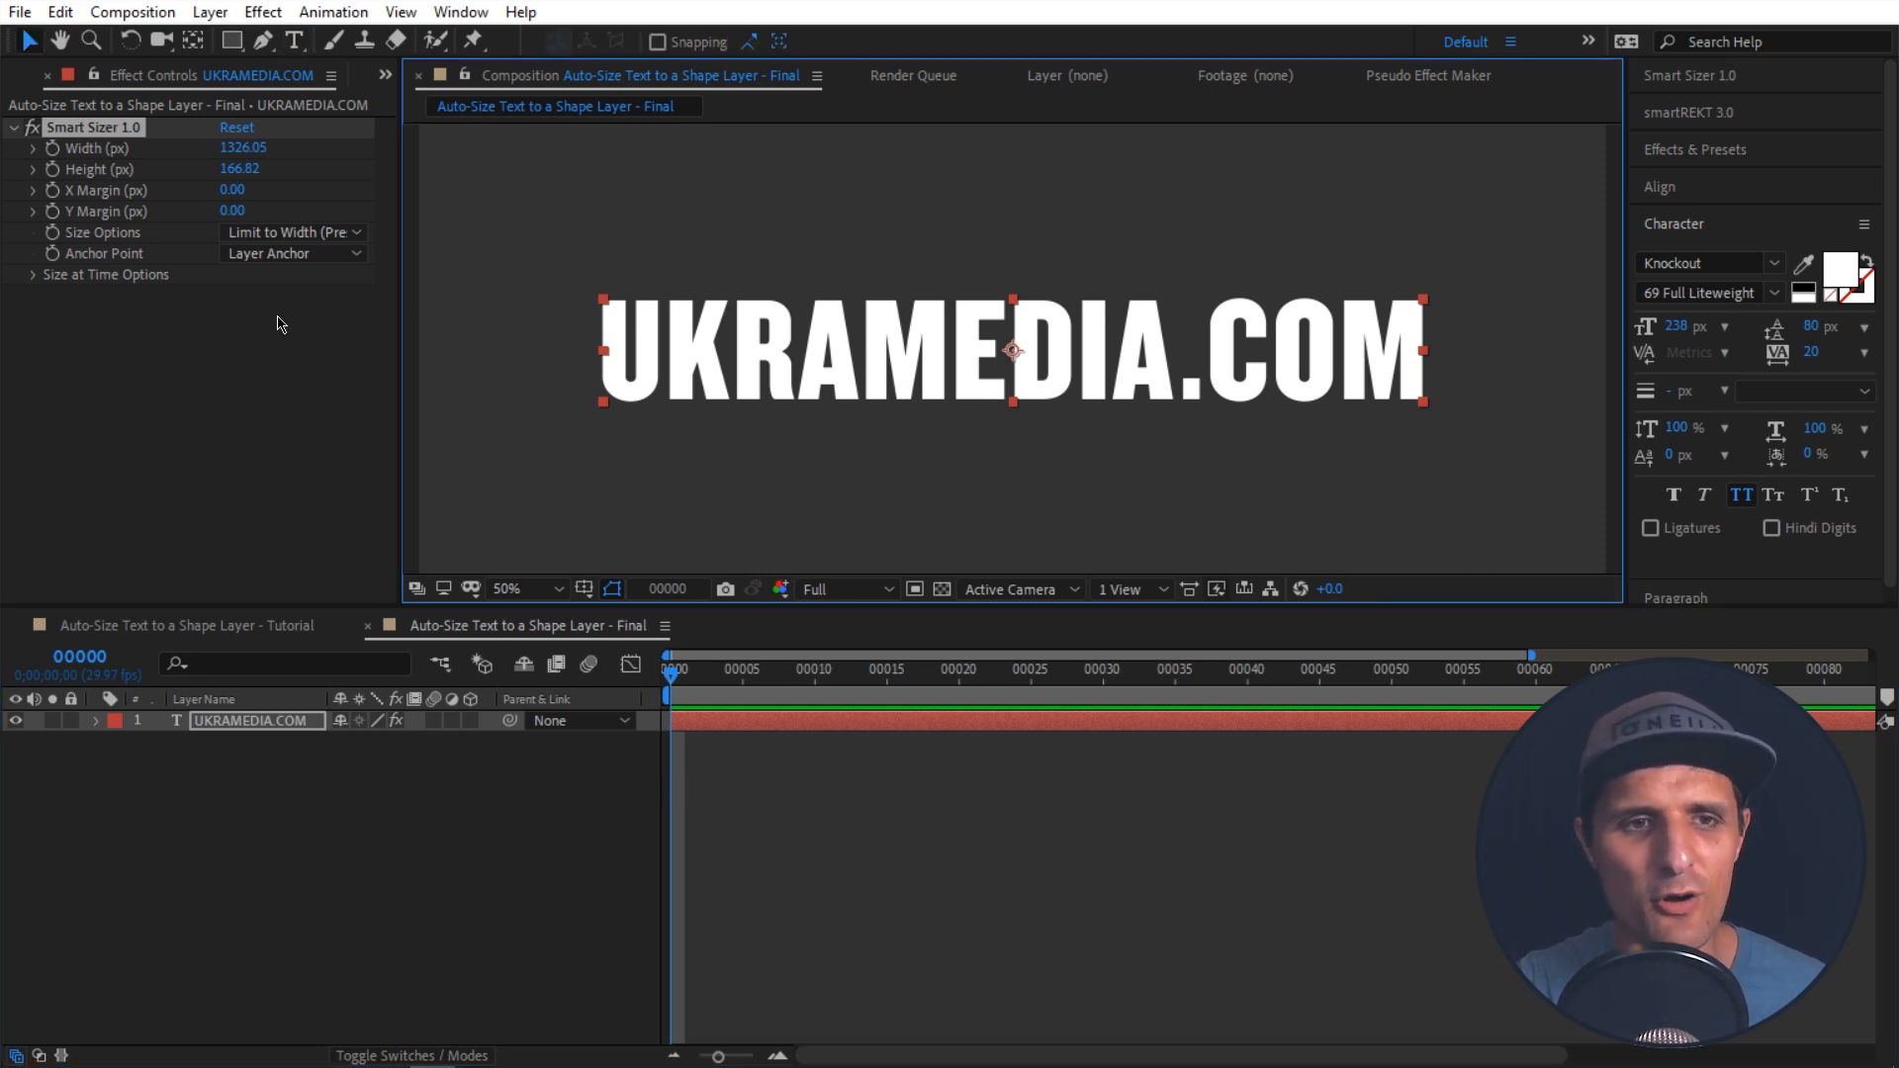
click(273, 255)
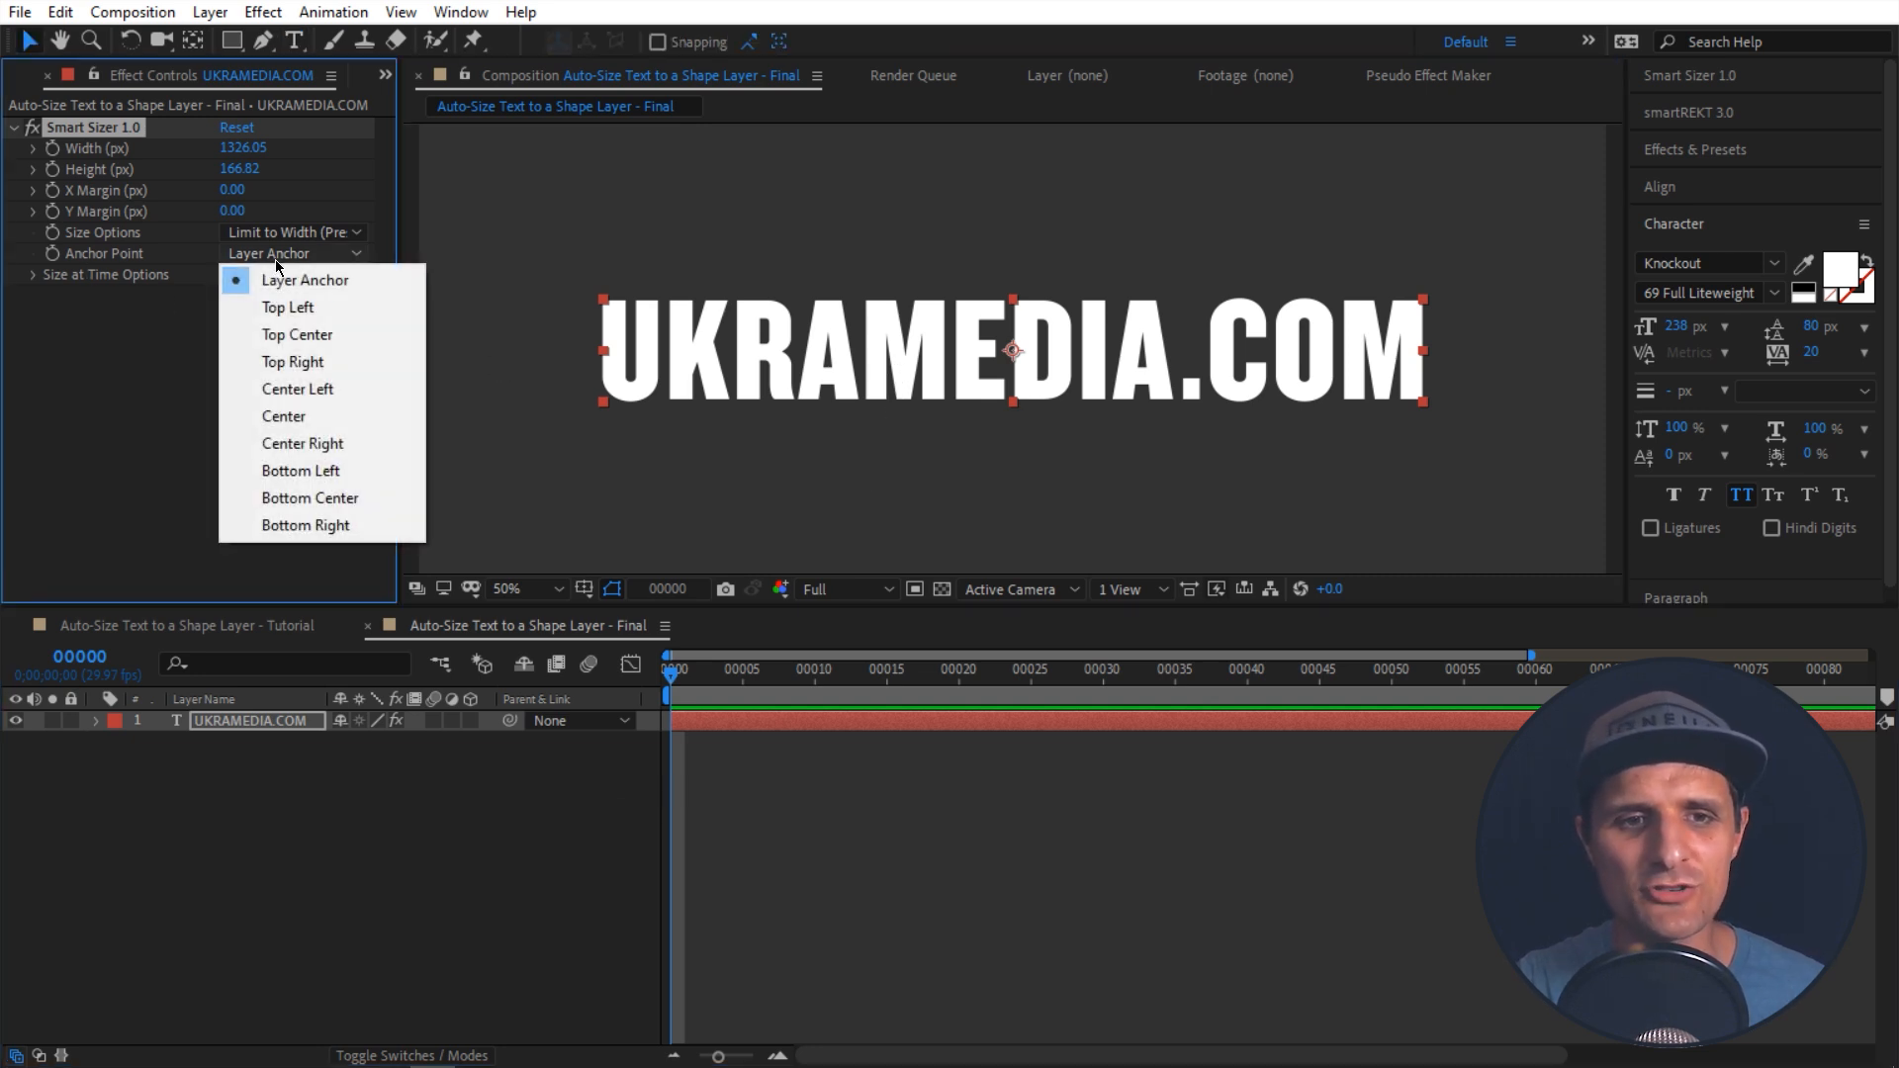
click(315, 425)
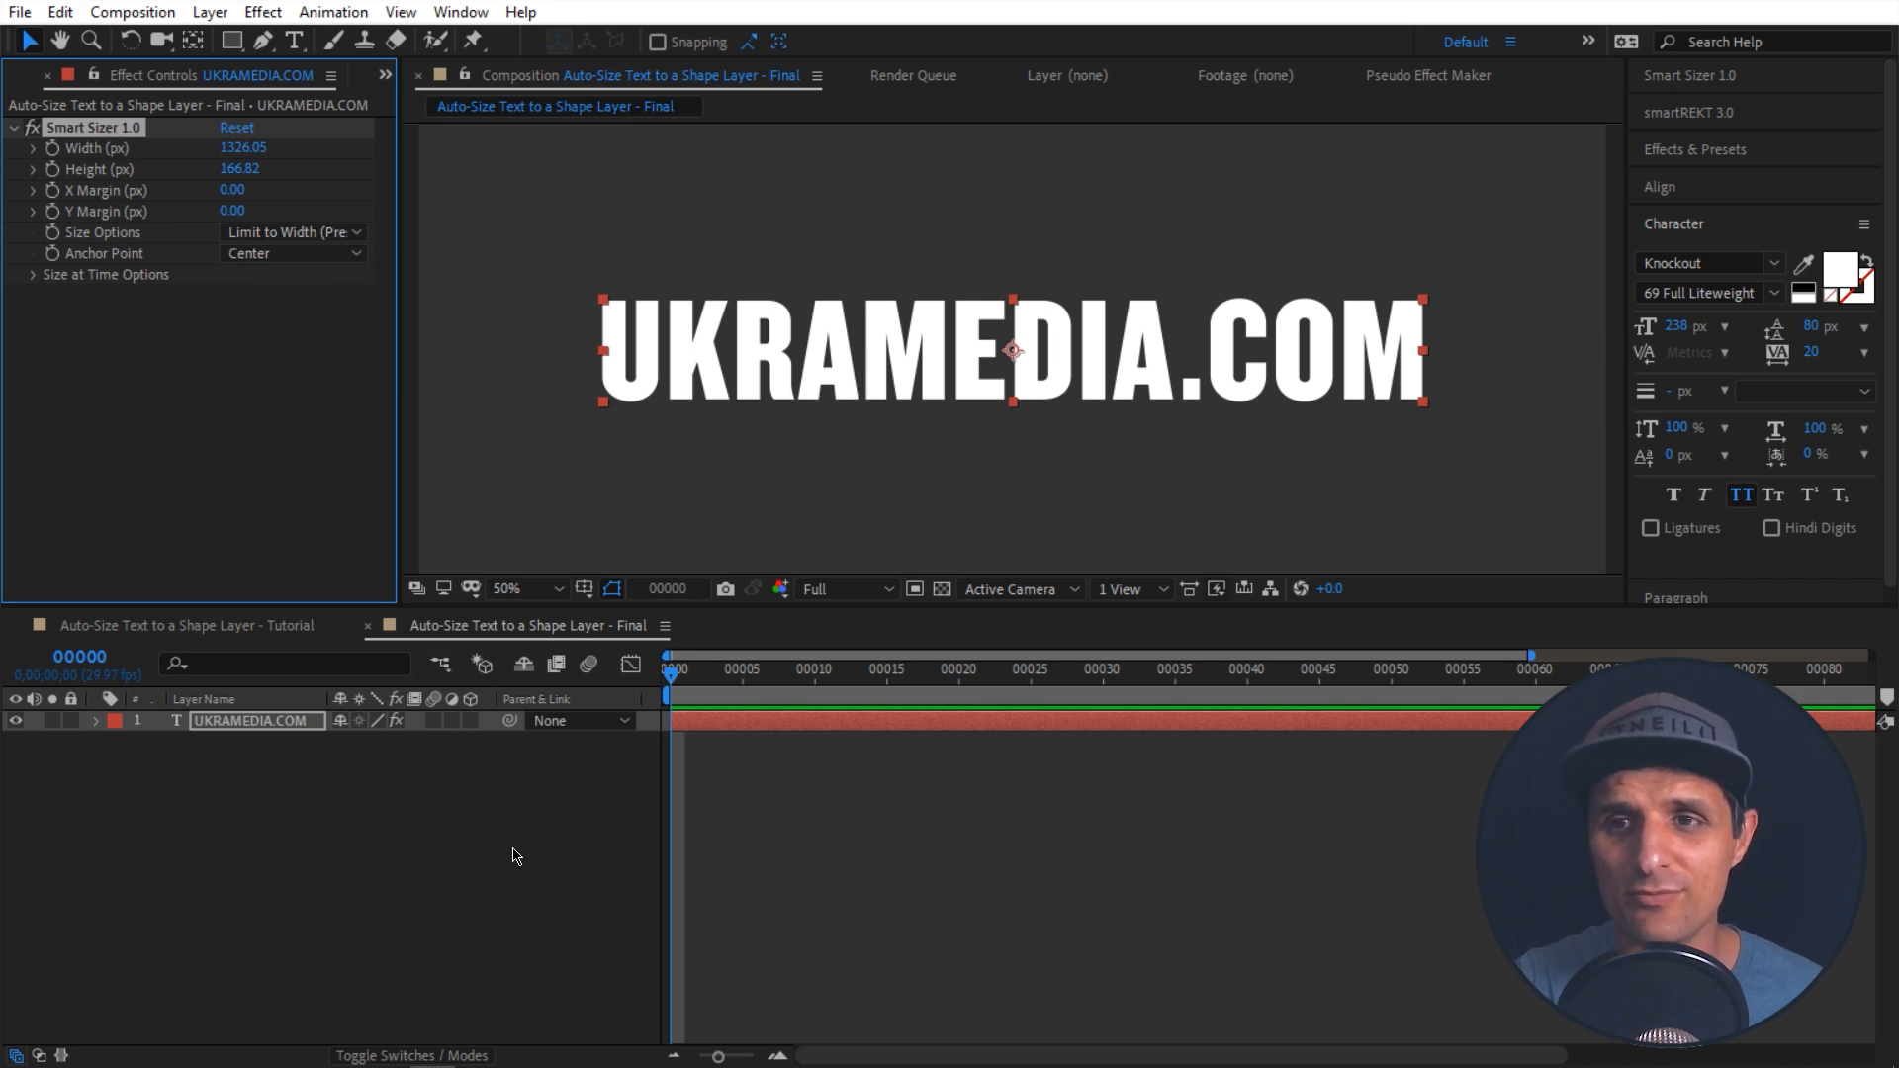
Step: Generate a smartREKT 3.0 rectangle behind the text layer with a center anchor point
click(1691, 119)
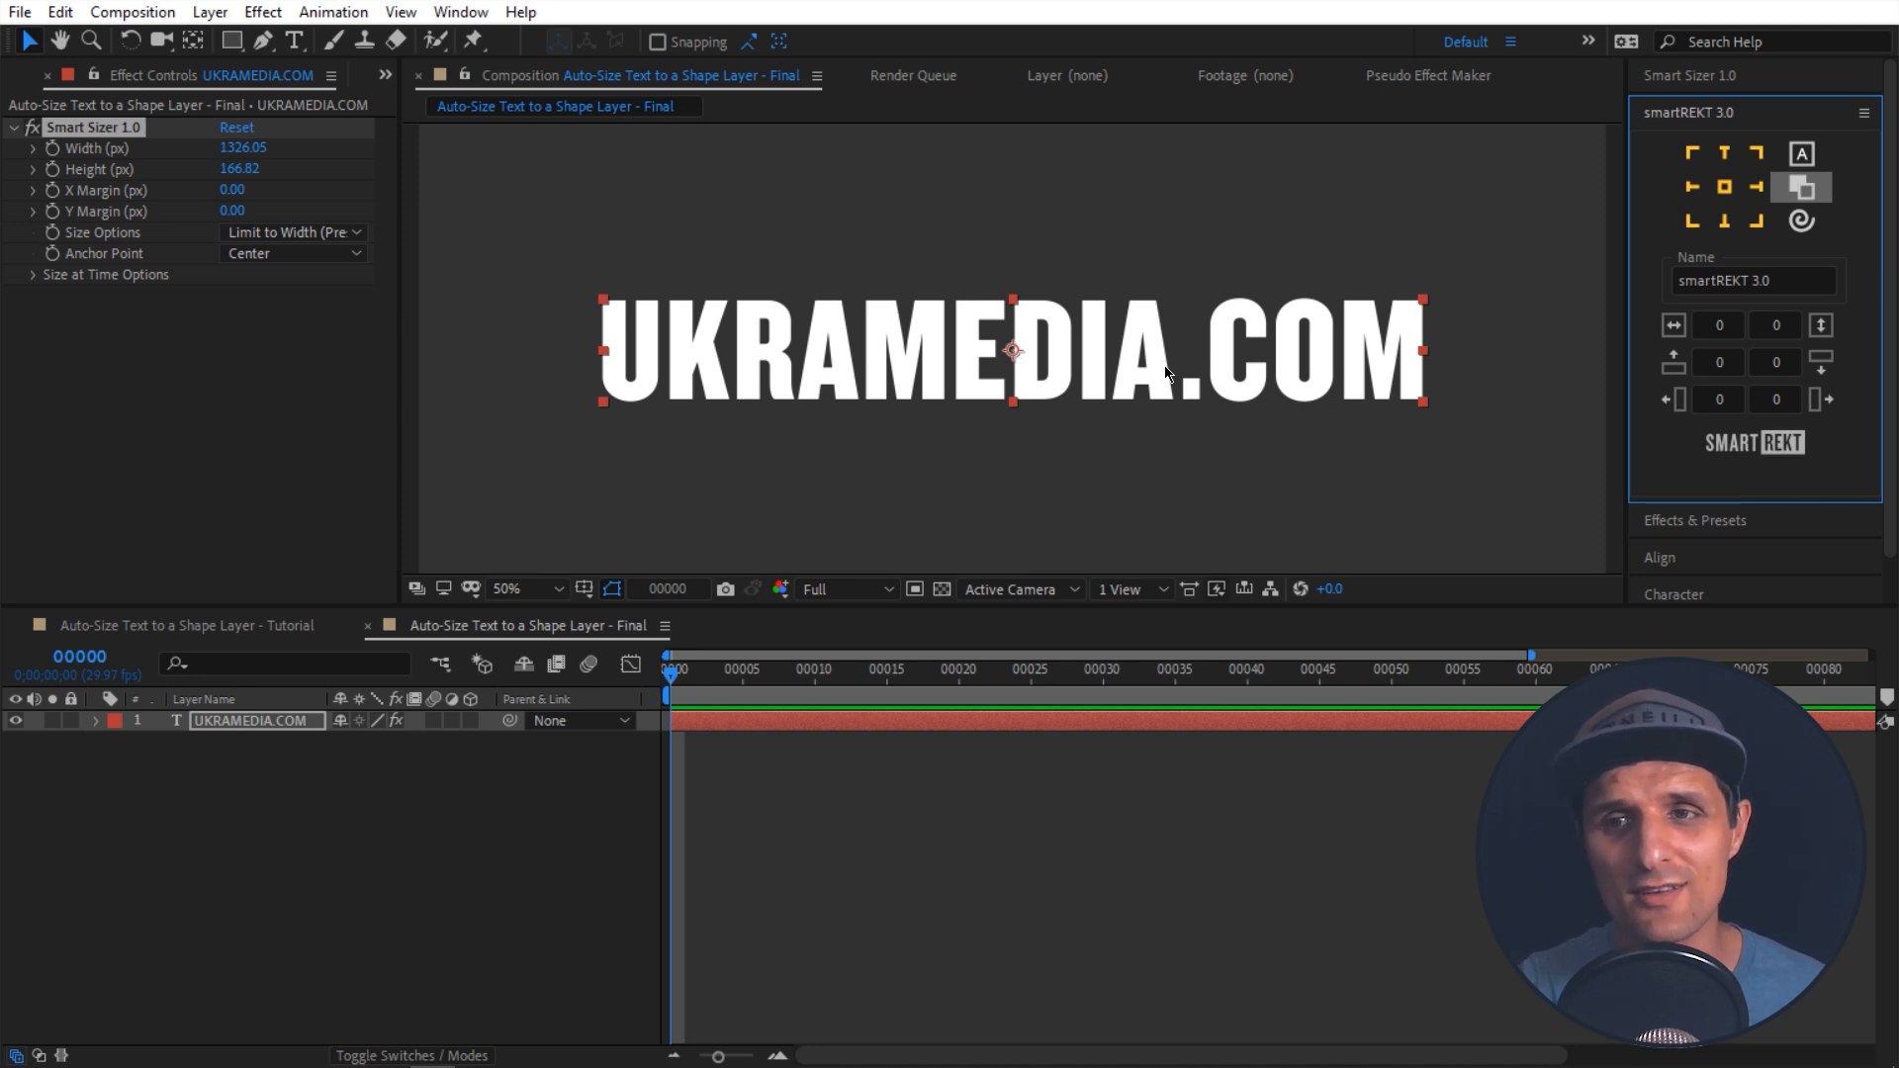
click(1726, 190)
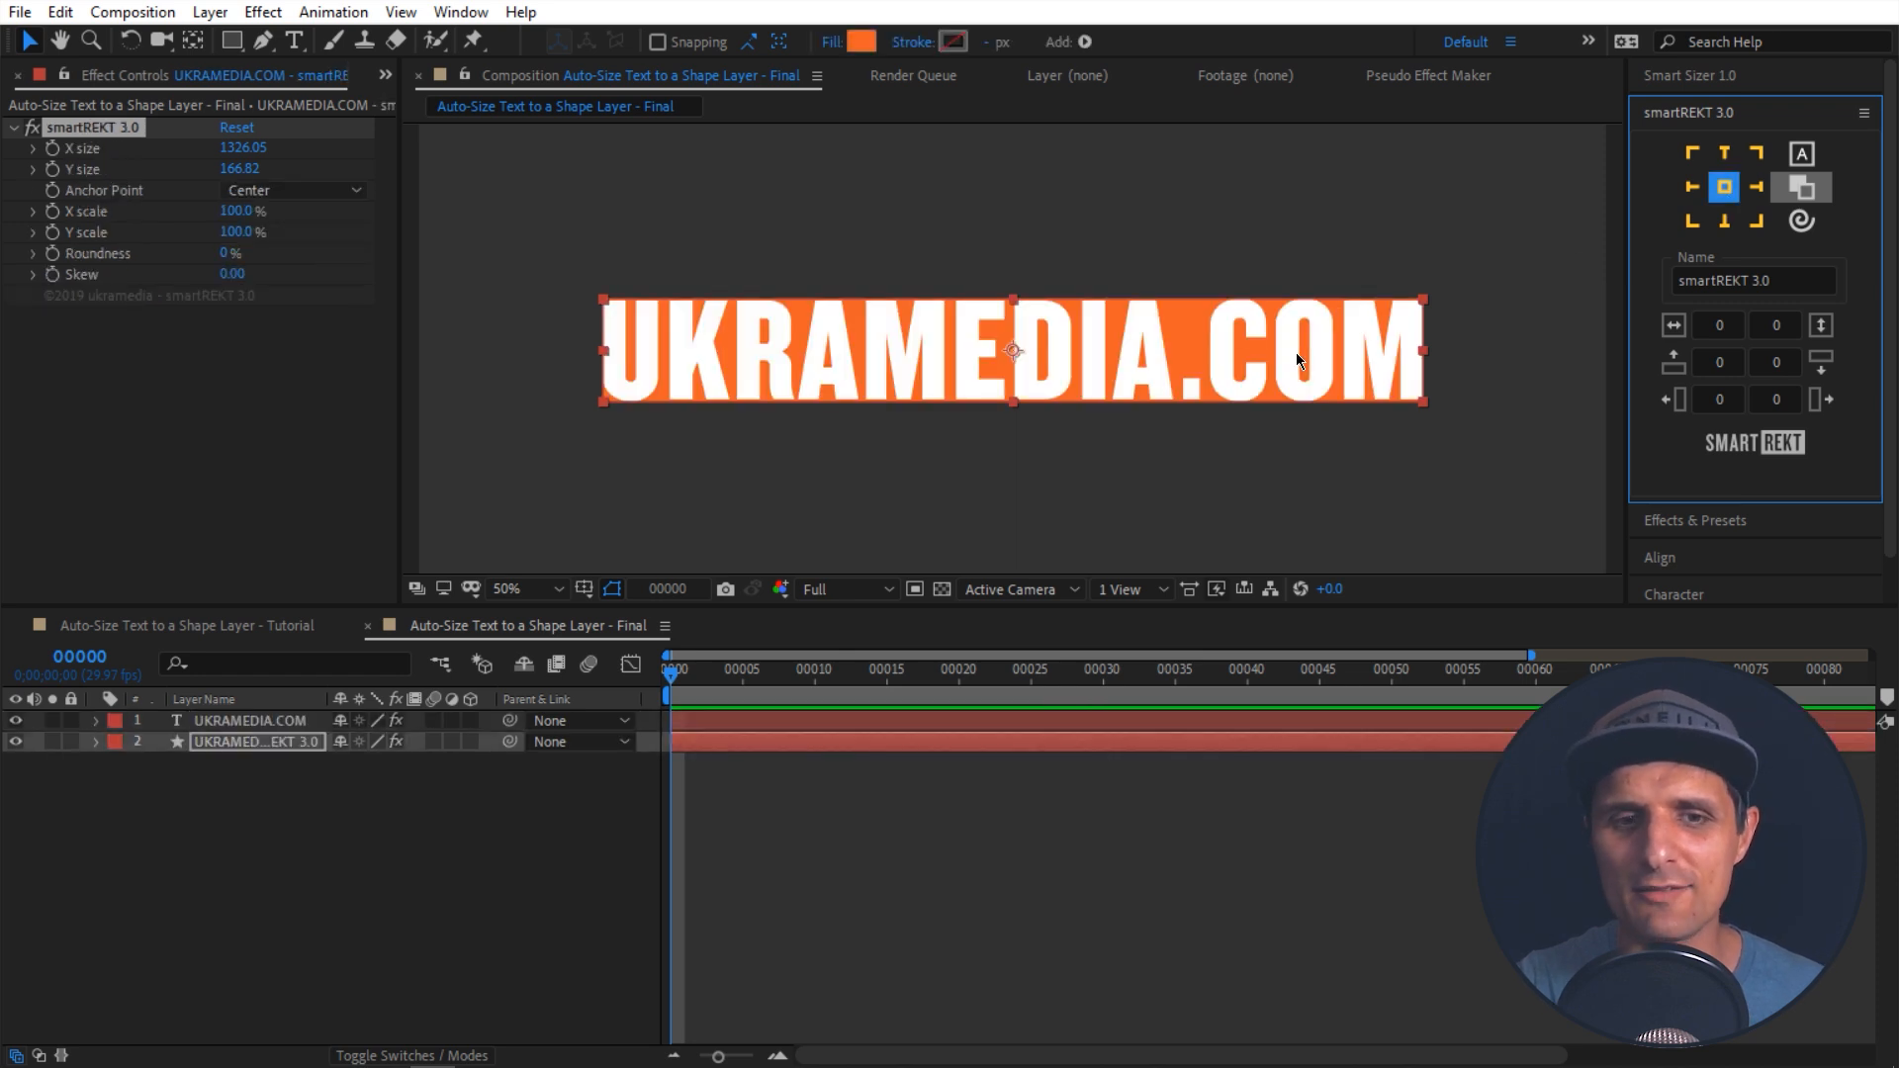
Step: Check the effects on the text and rectangle layers and reveal both layers' effects in the timeline
click(282, 743)
click(287, 723)
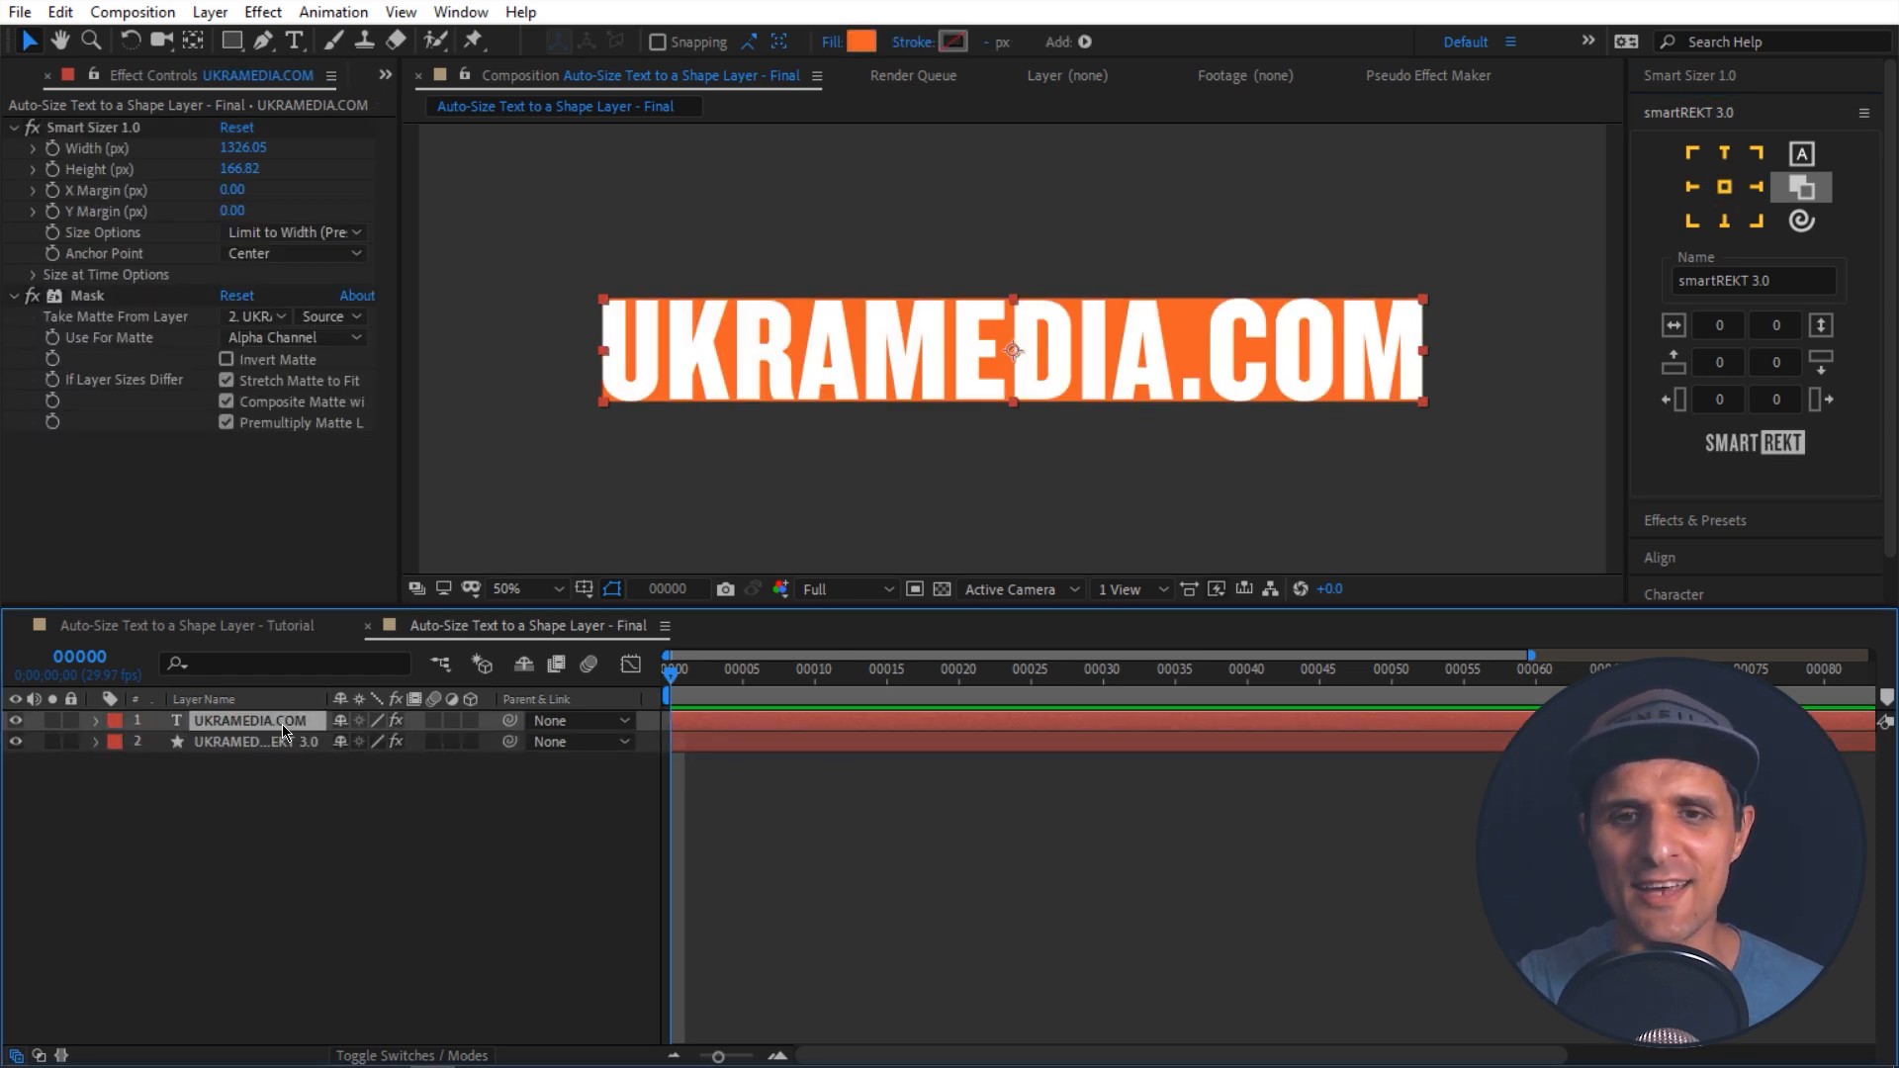
click(295, 745)
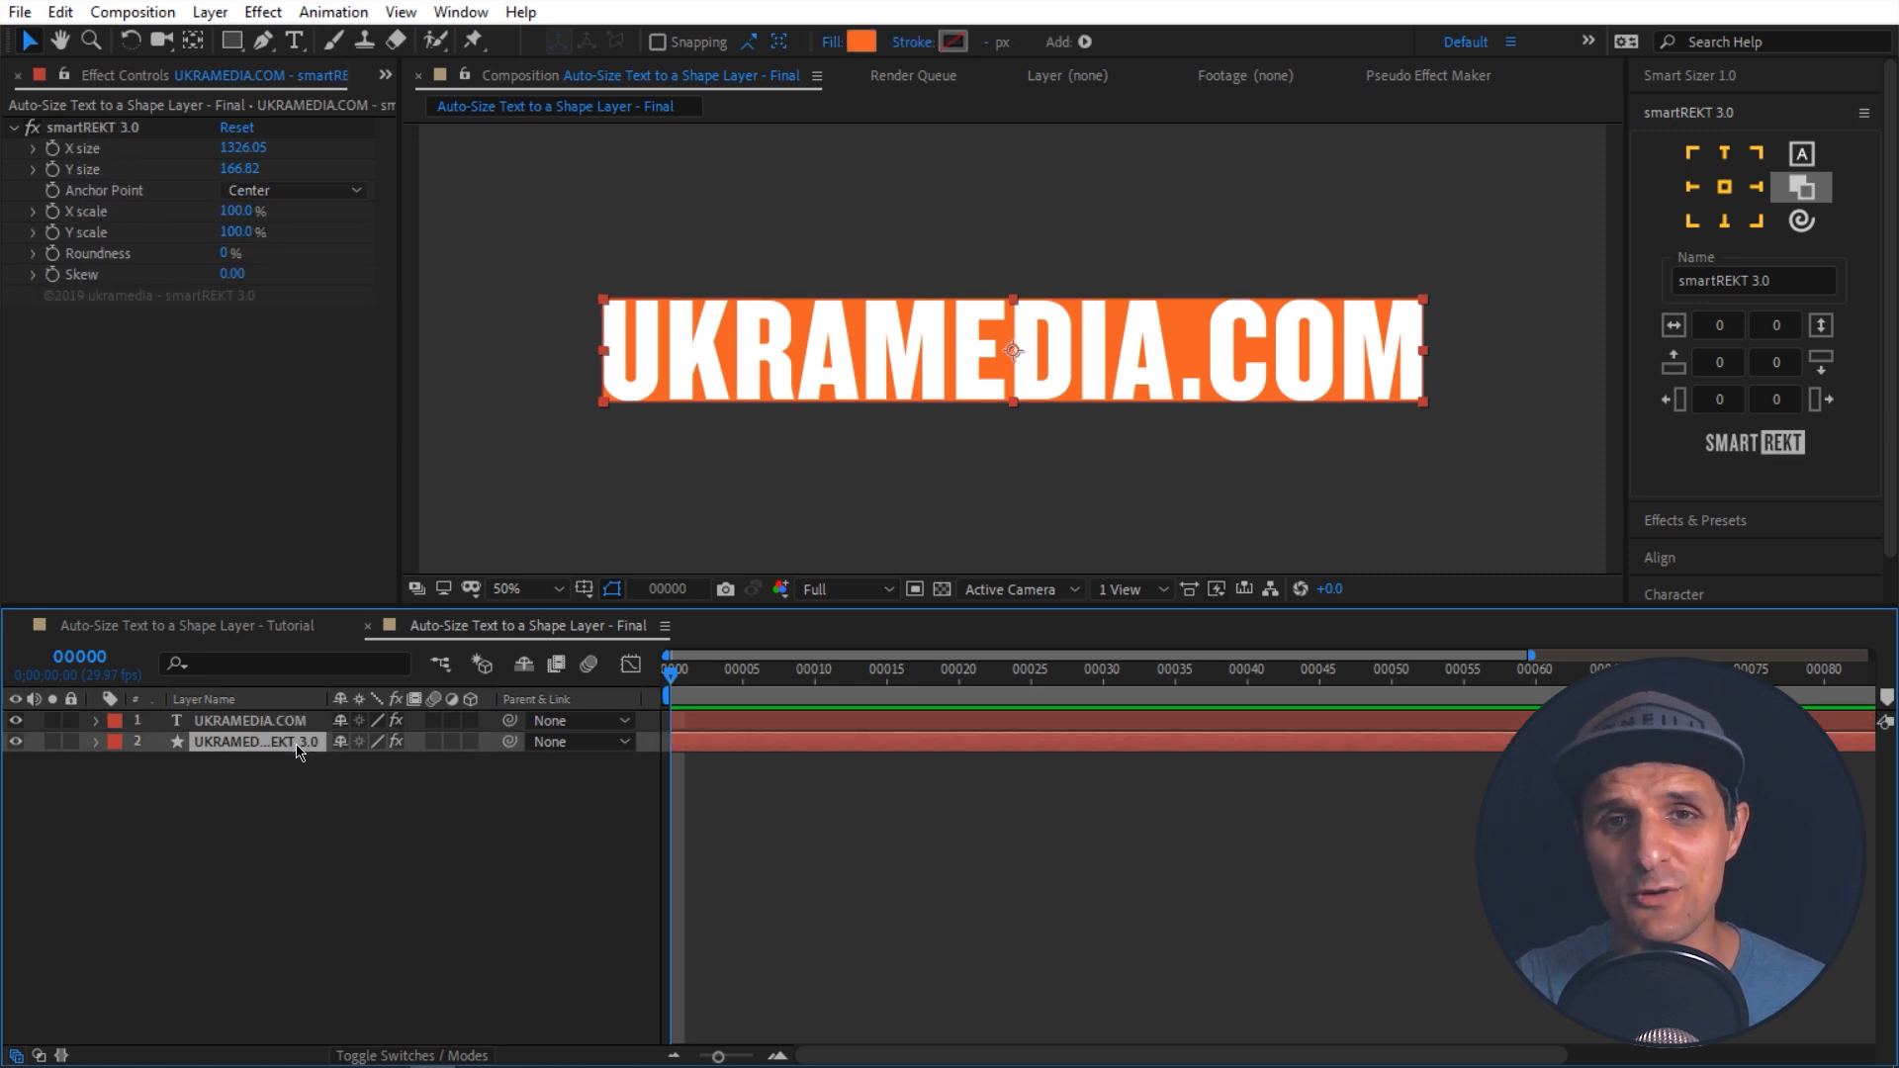
click(287, 723)
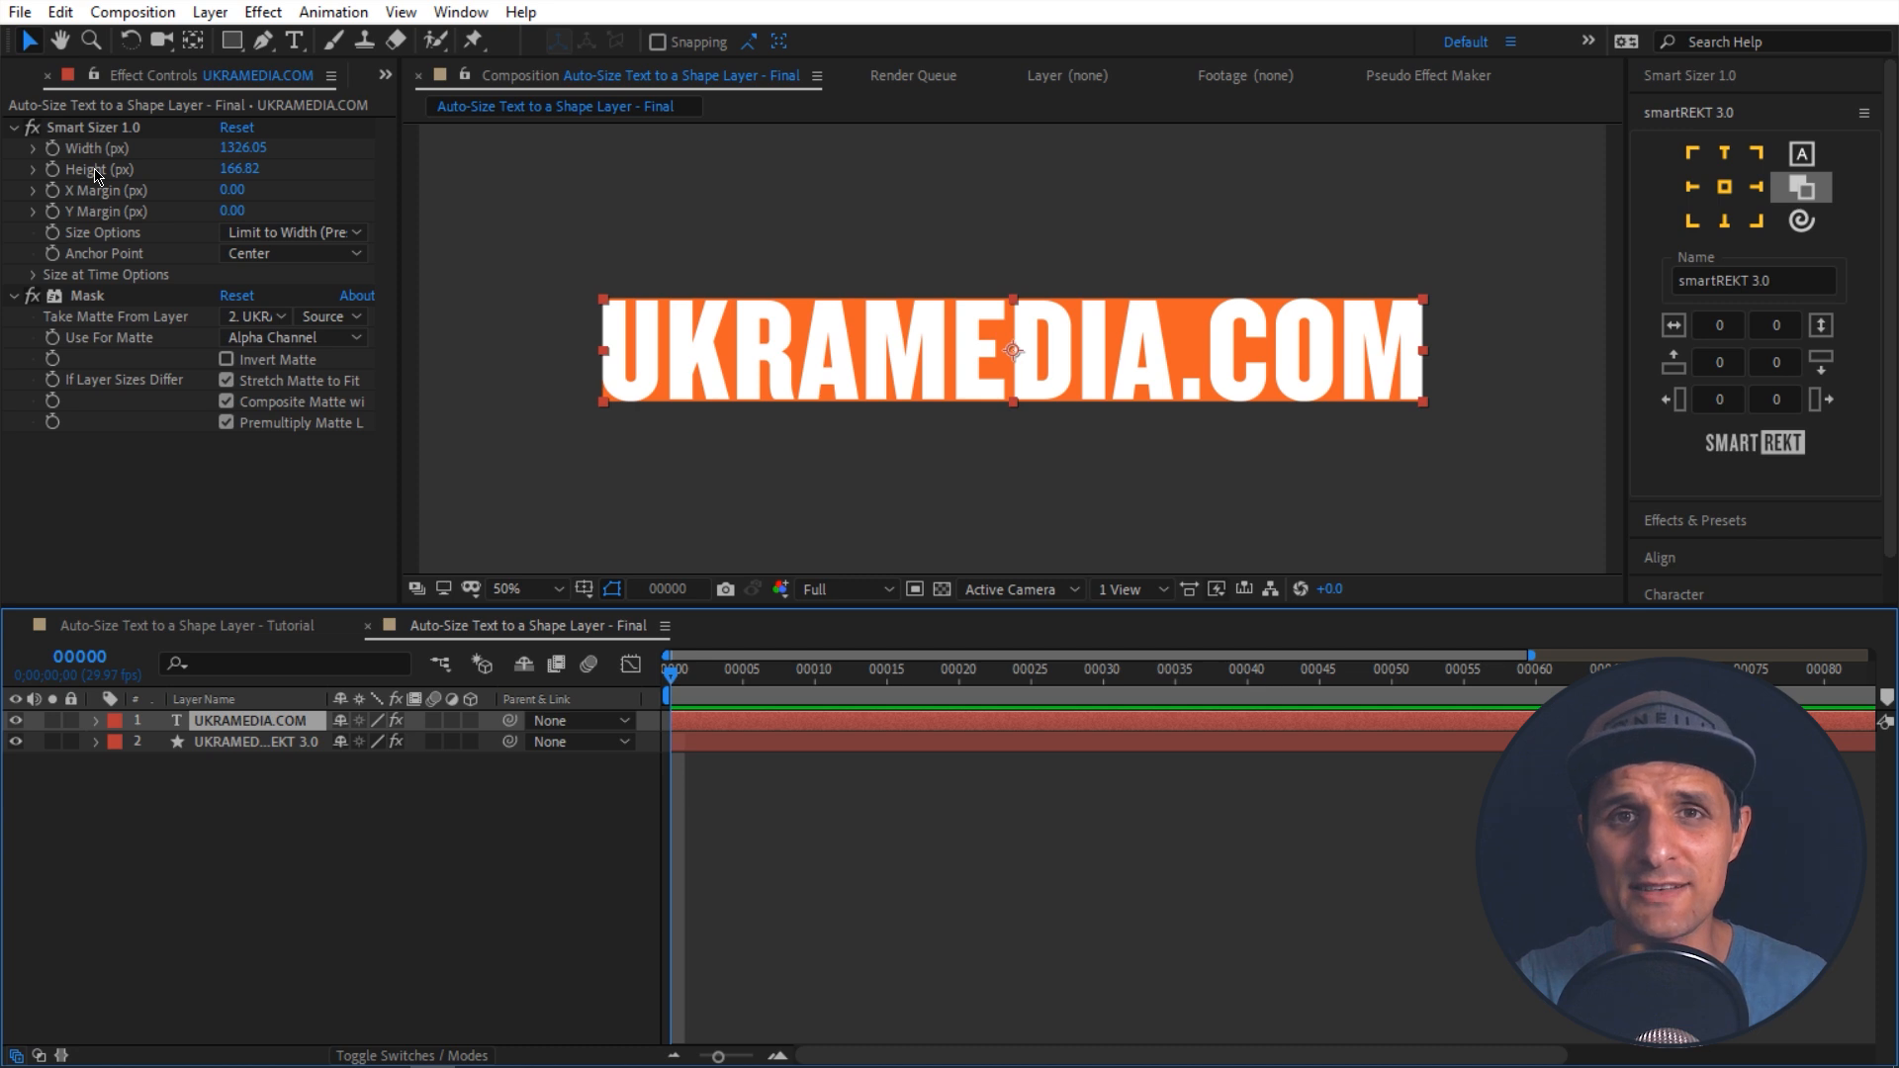
click(263, 743)
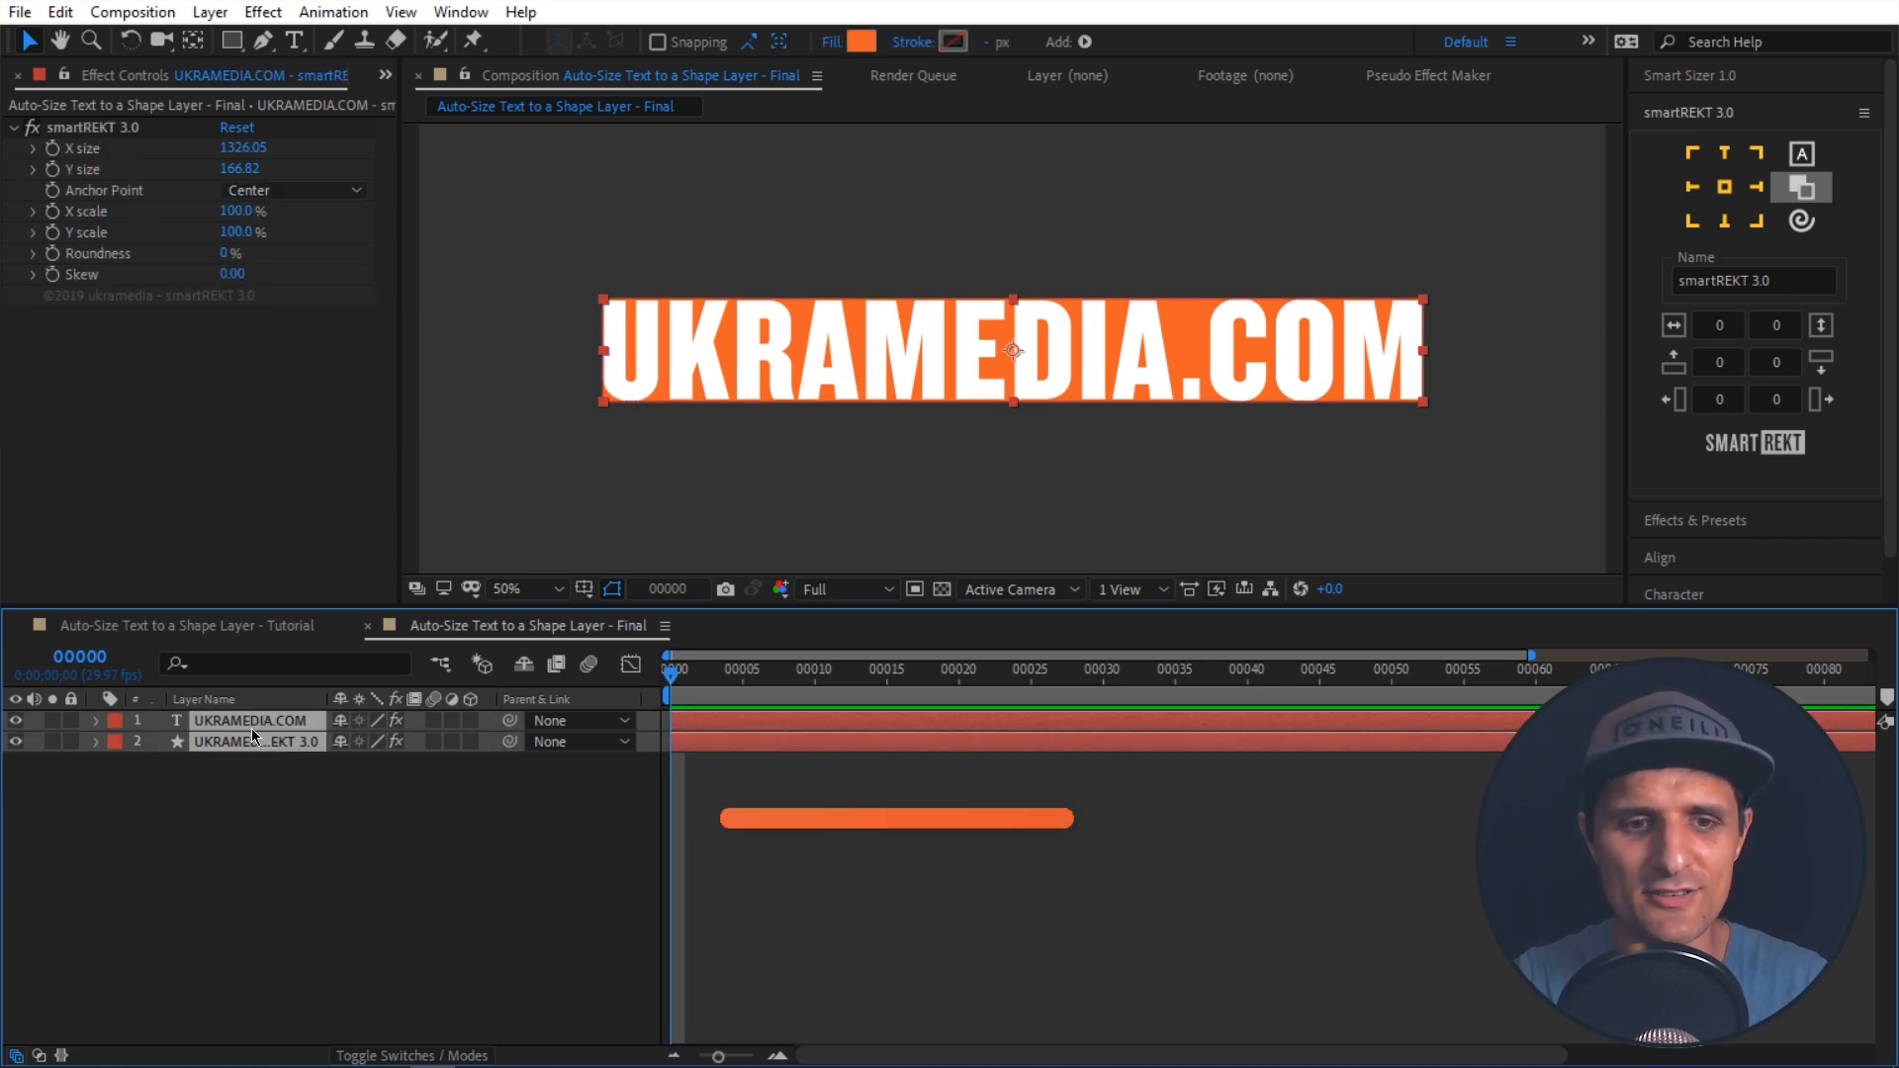
key(ctrl+a)
key(e)
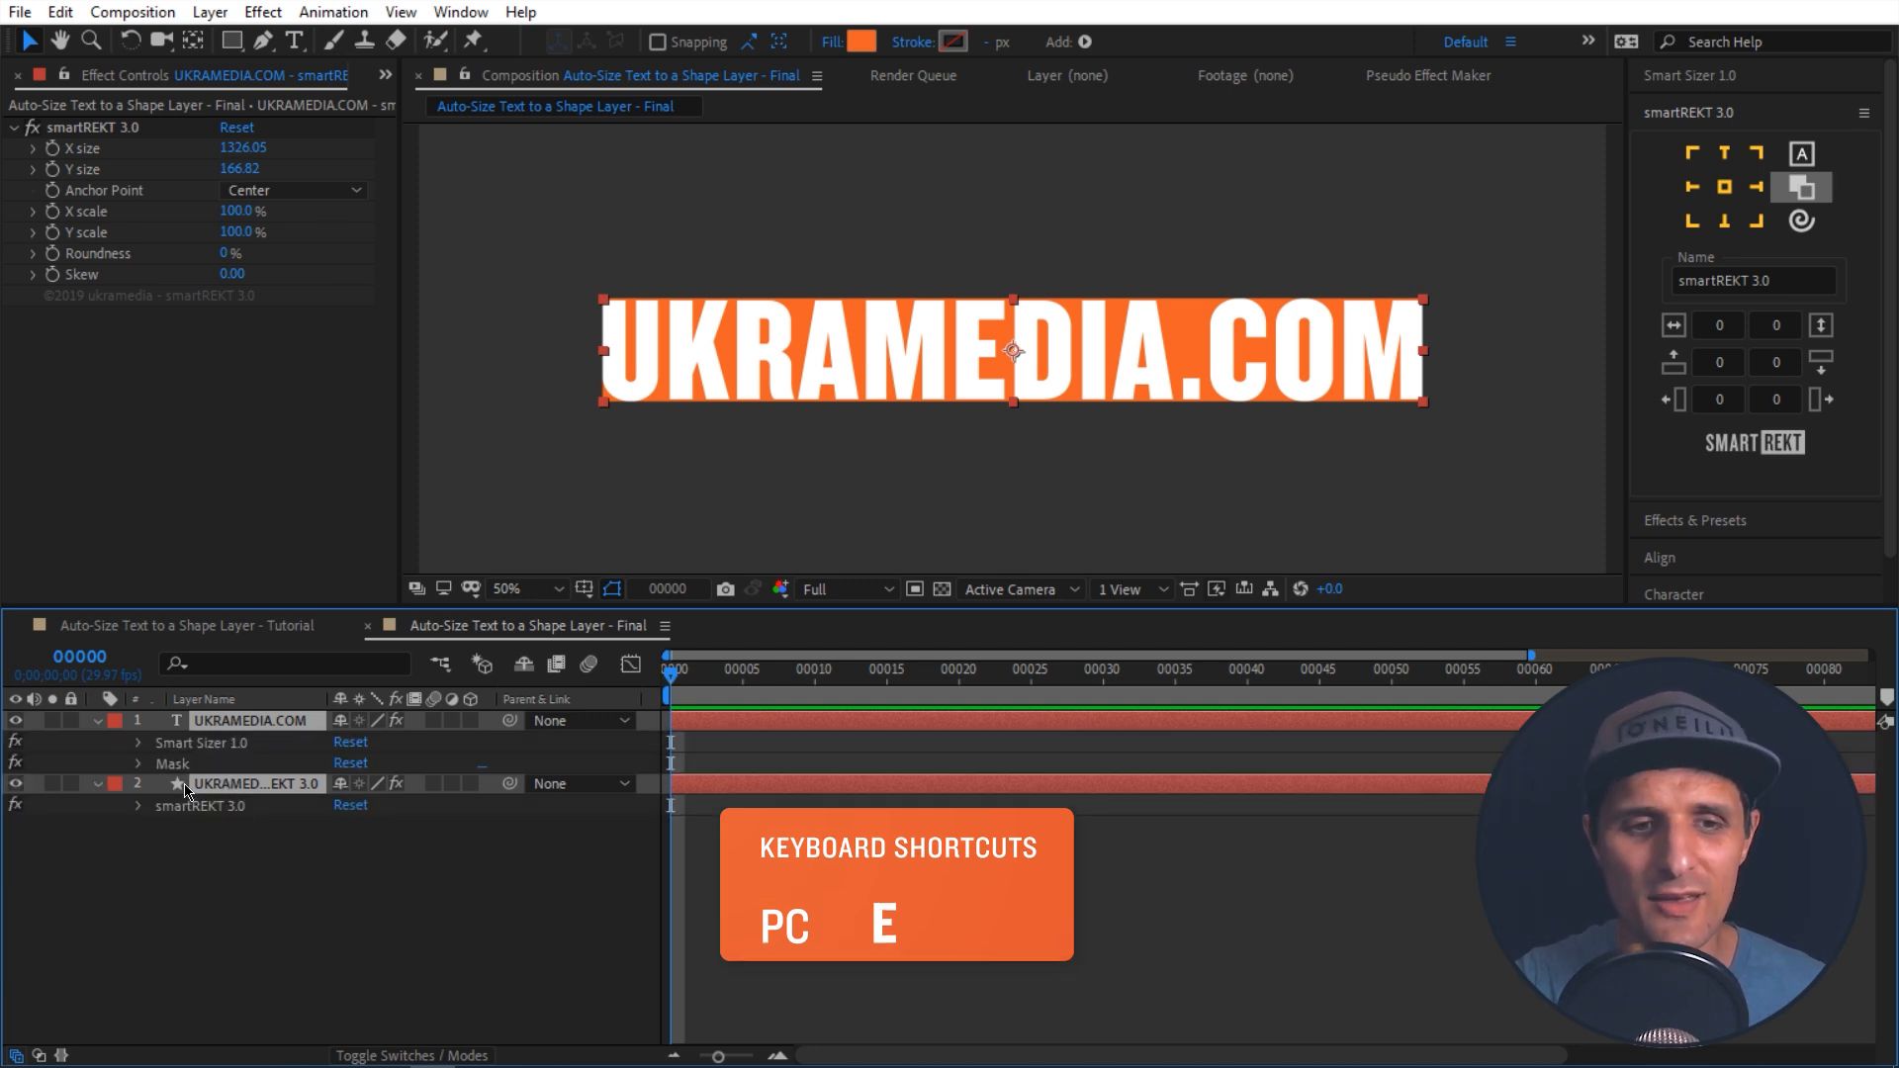
Step: Isolate the Smart Sizer Width and Height properties of the text layer in the timeline
click(138, 743)
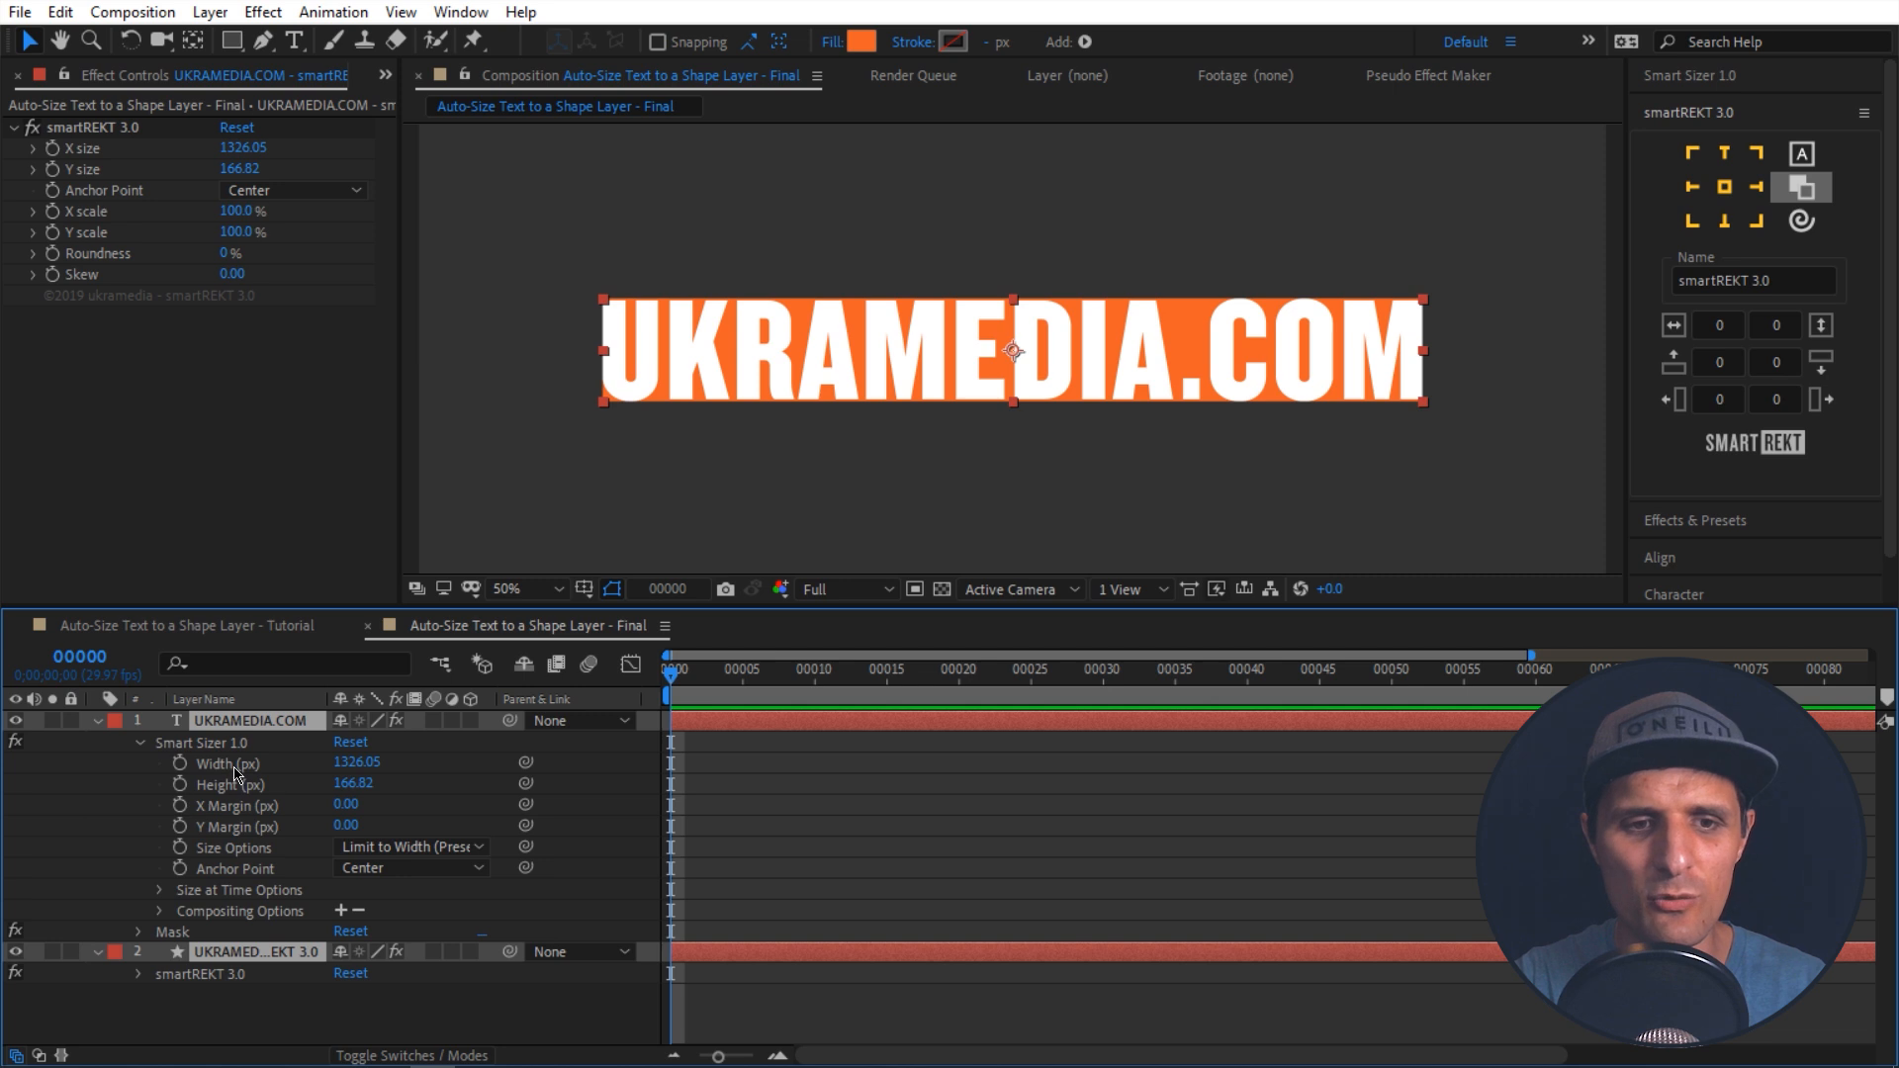
click(231, 766)
shift+click(236, 786)
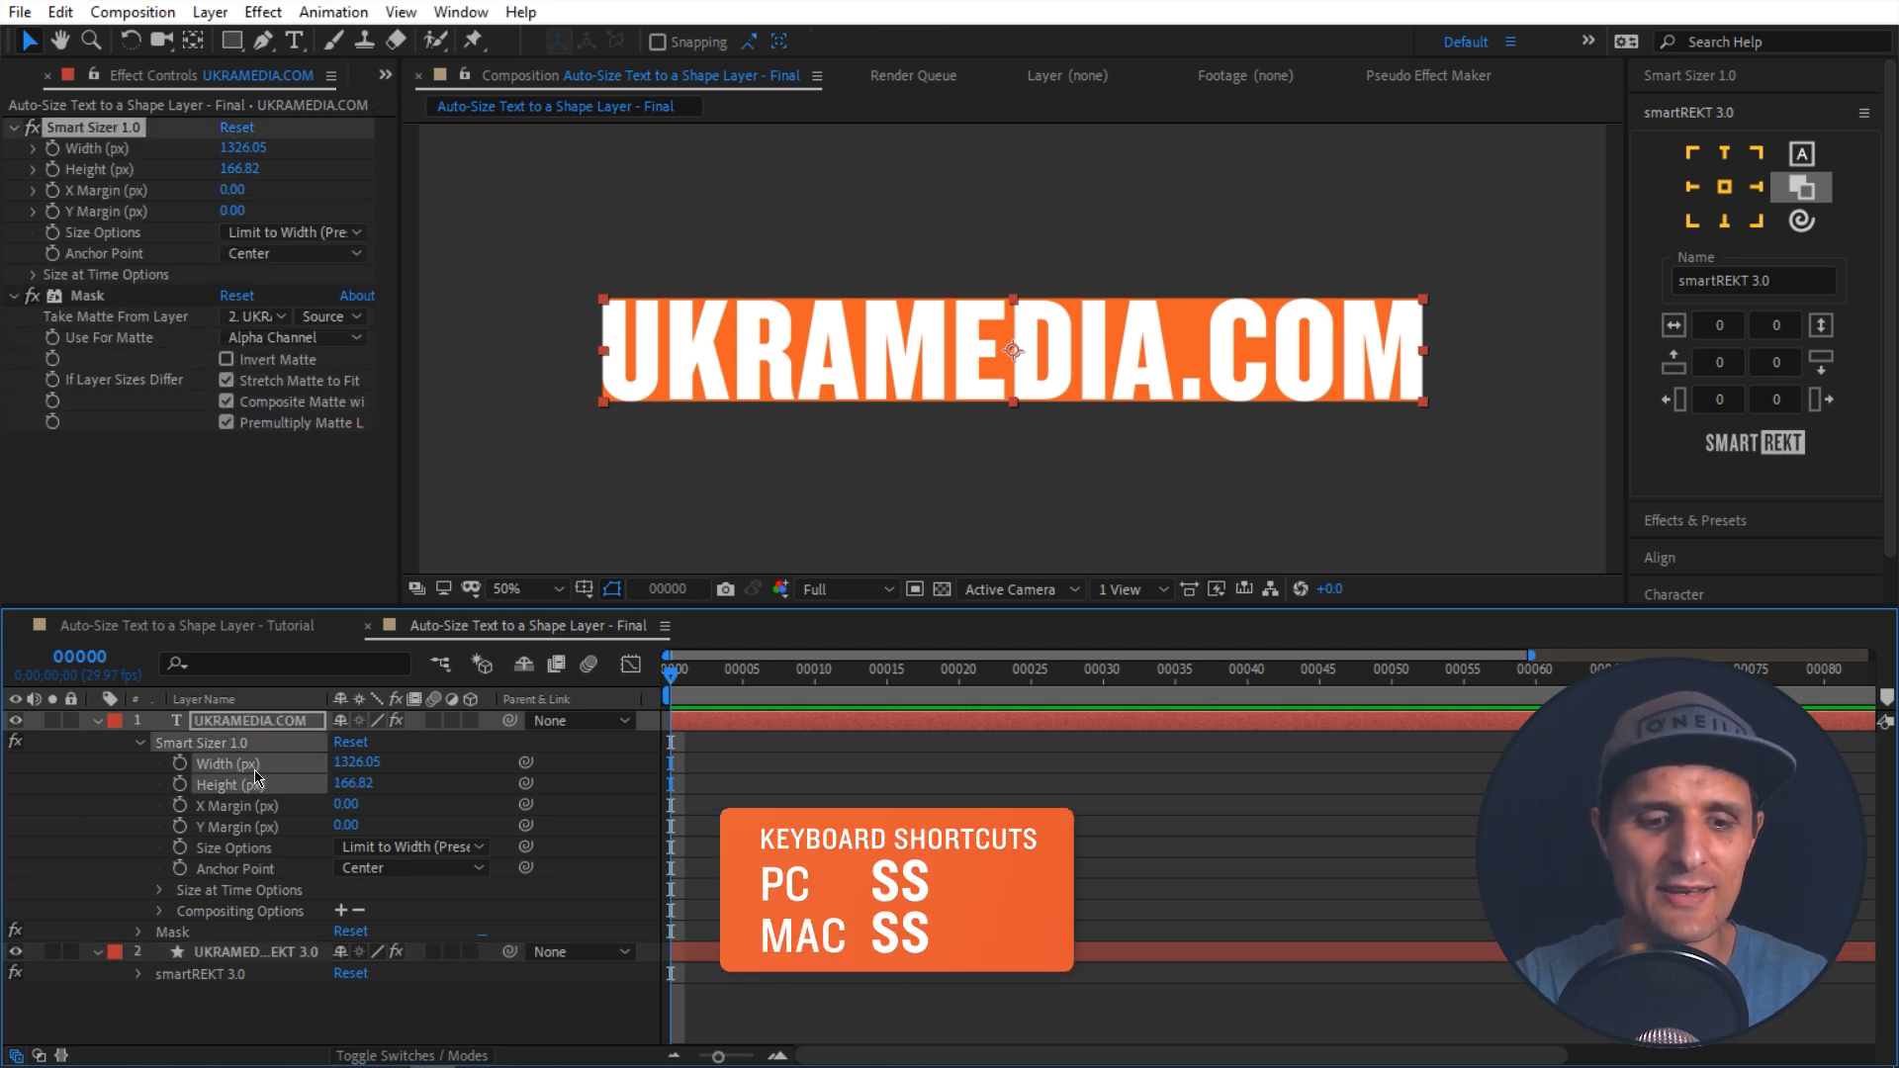
key(s)
key(s)
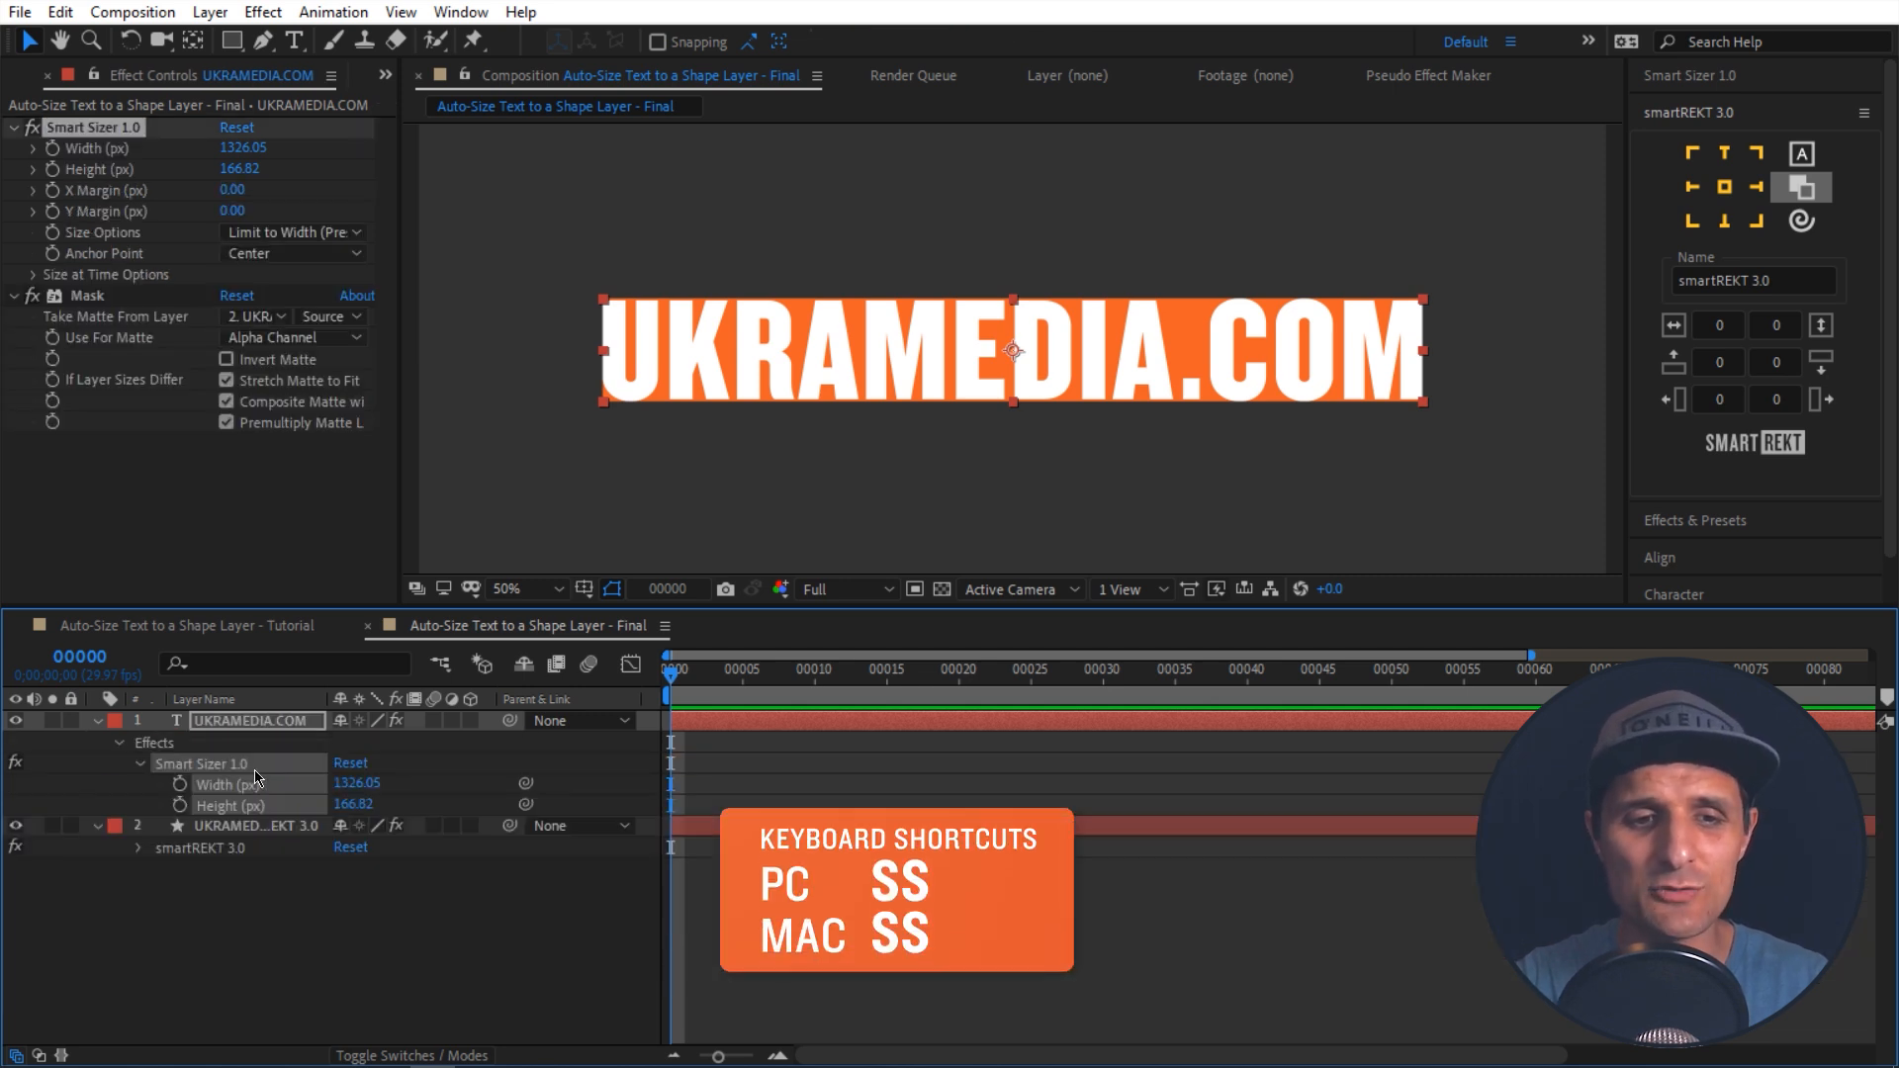
Step: Isolate the smartREKT X size and Y size properties of the rectangle layer in the timeline
click(136, 849)
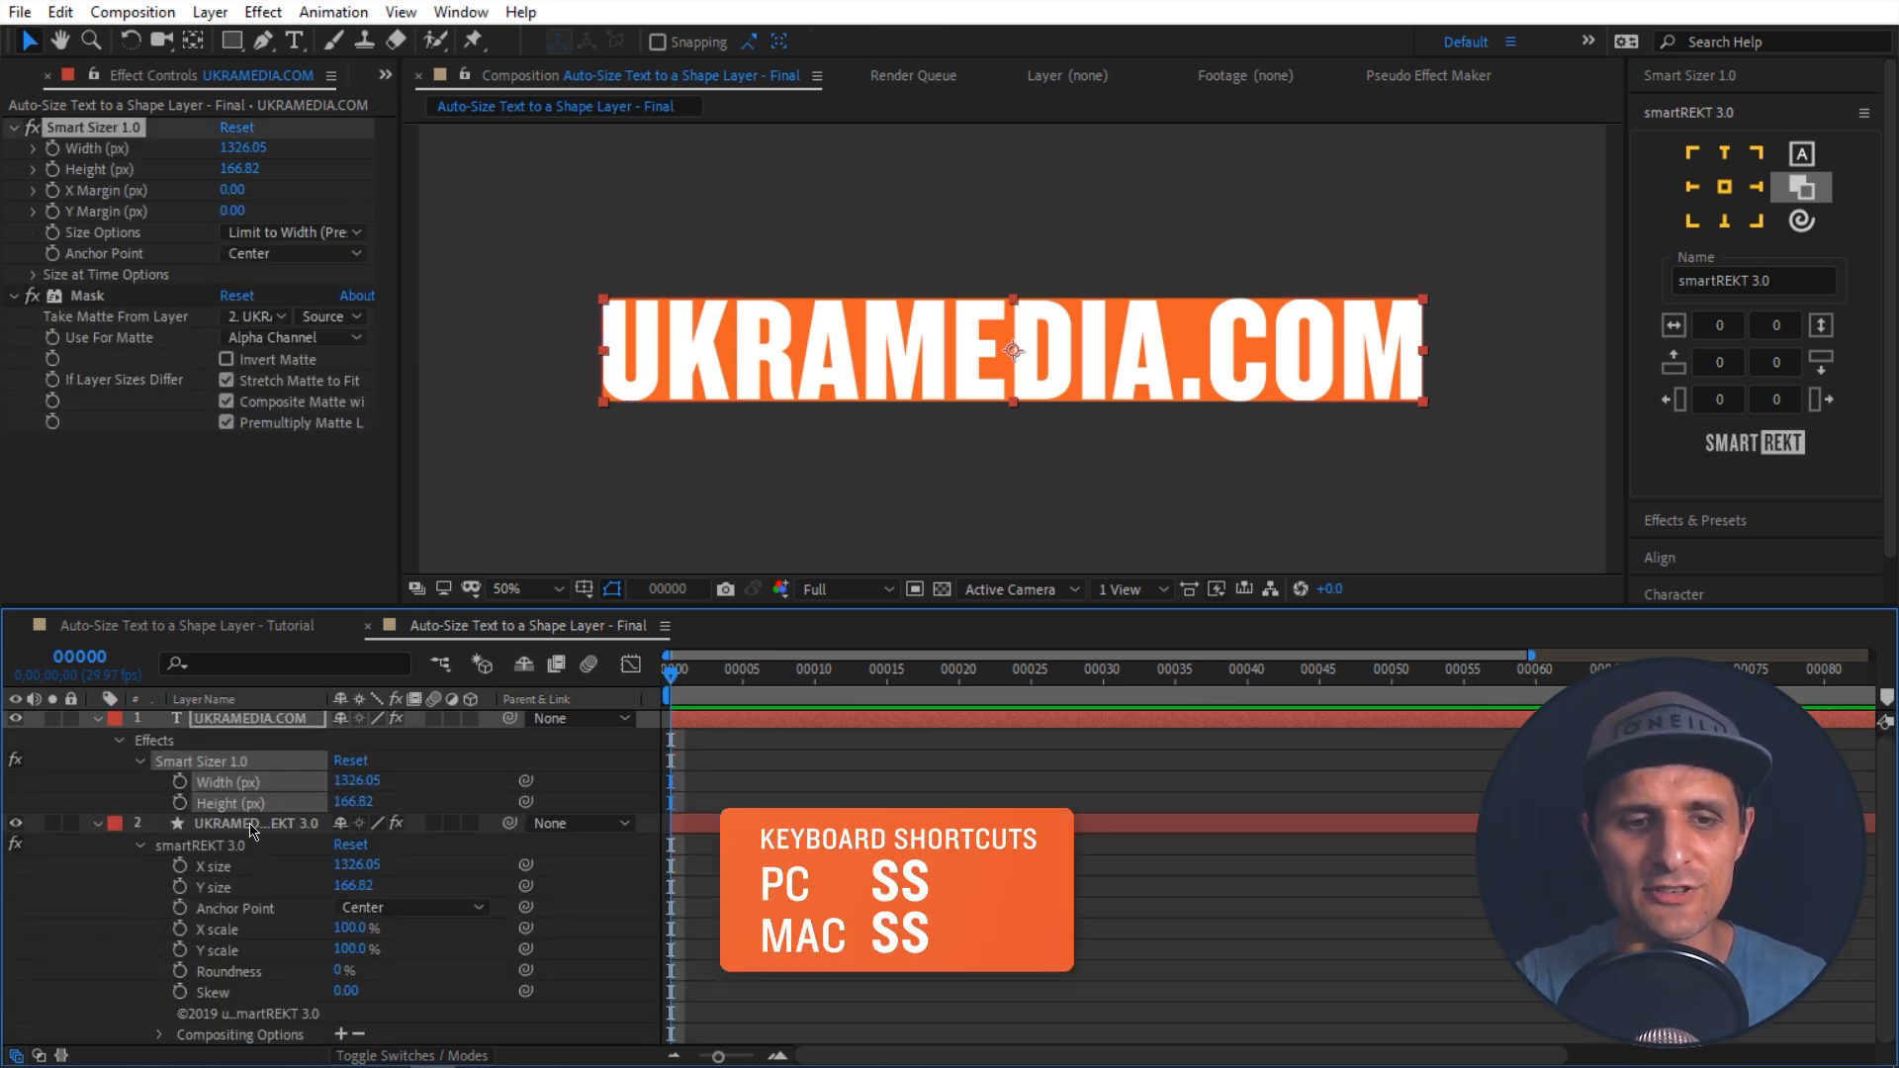
click(226, 874)
shift+click(227, 891)
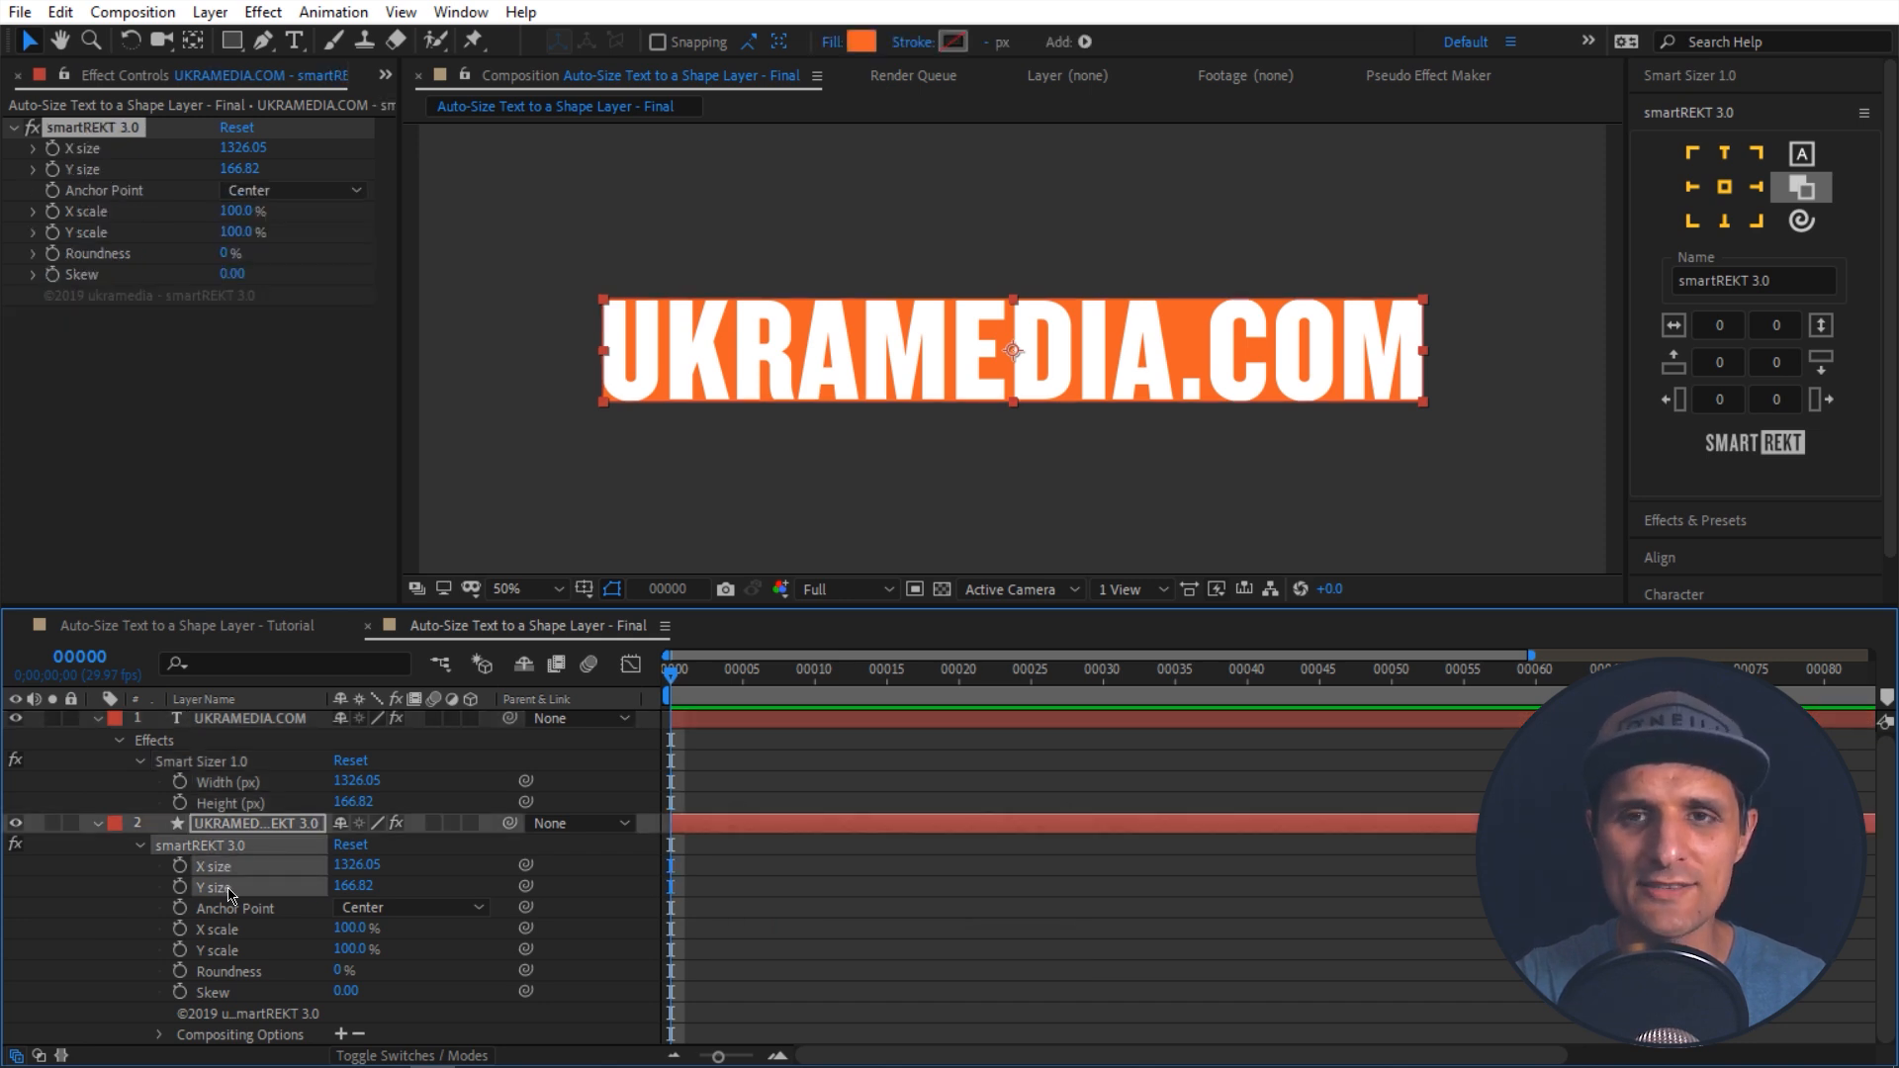
key(s)
key(s)
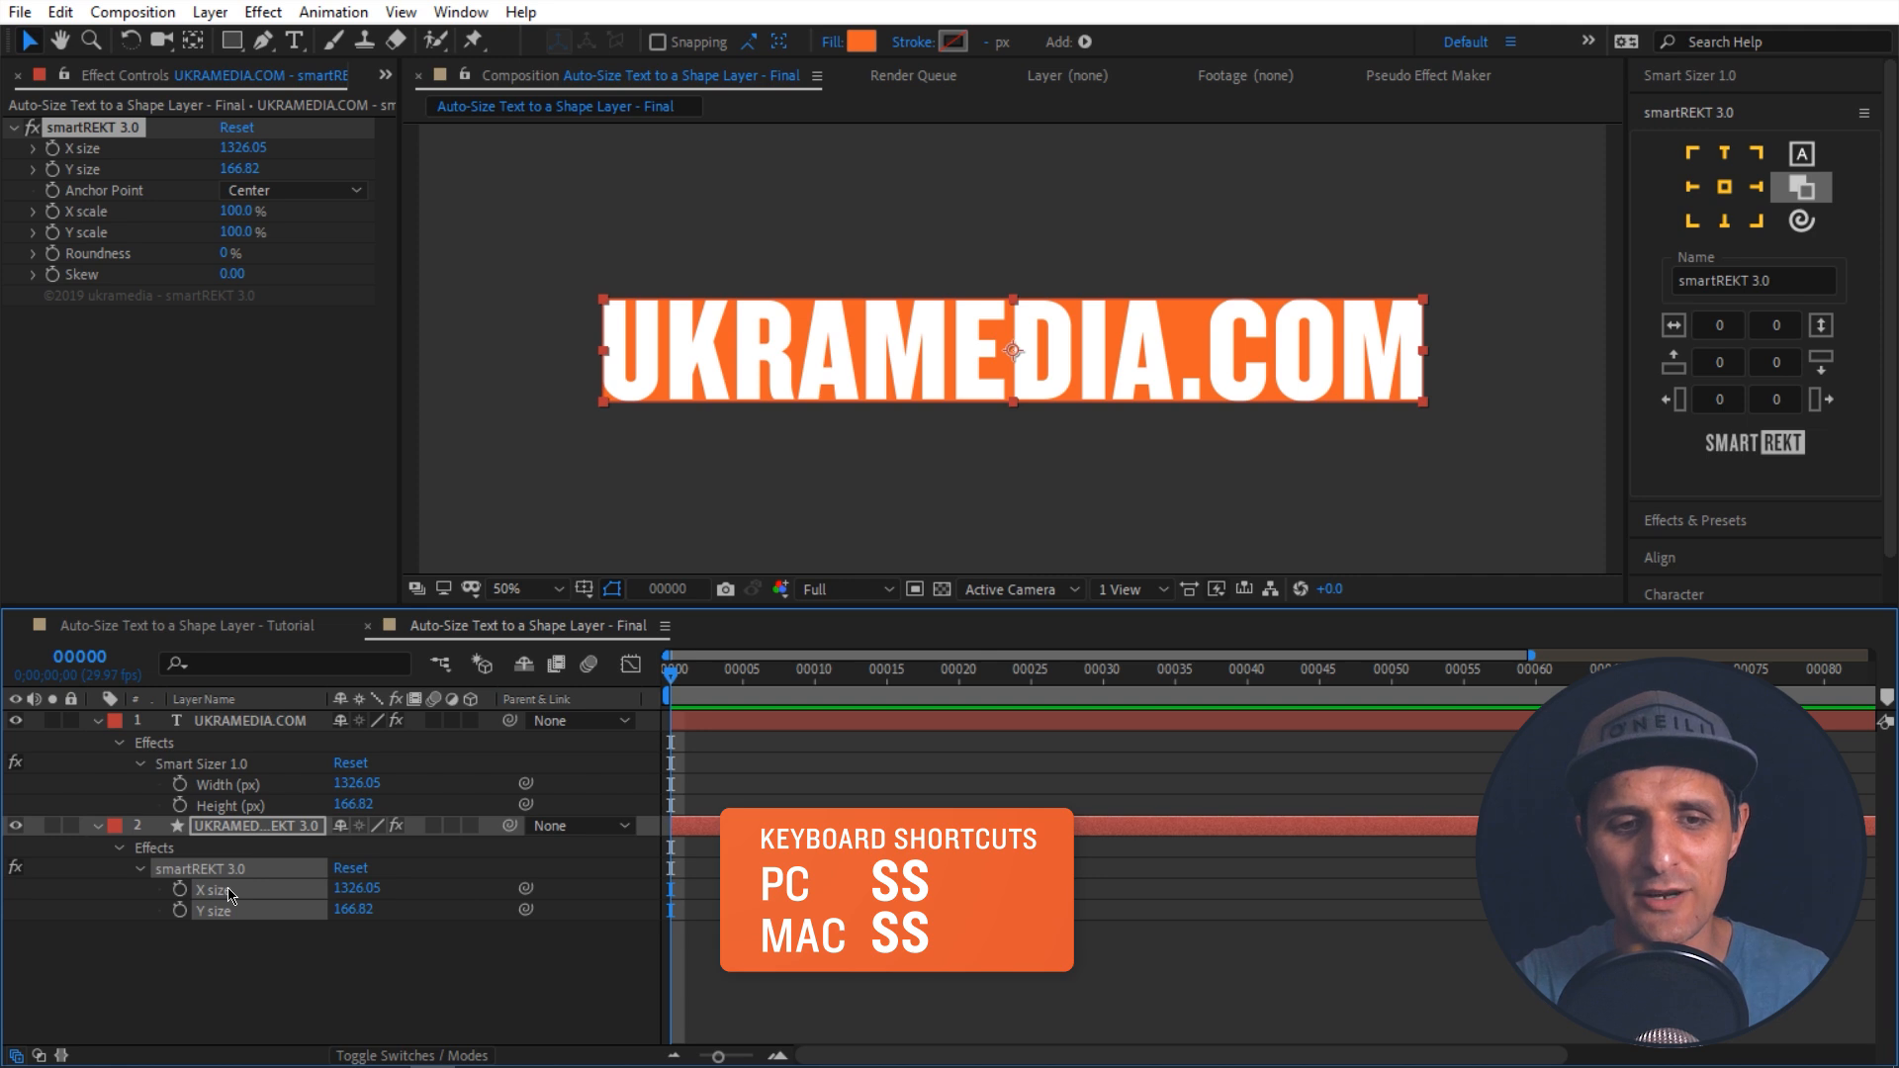
Step: Link the text layer's Smart Sizer Width to the rectangle layer's smartREKT X size
click(467, 981)
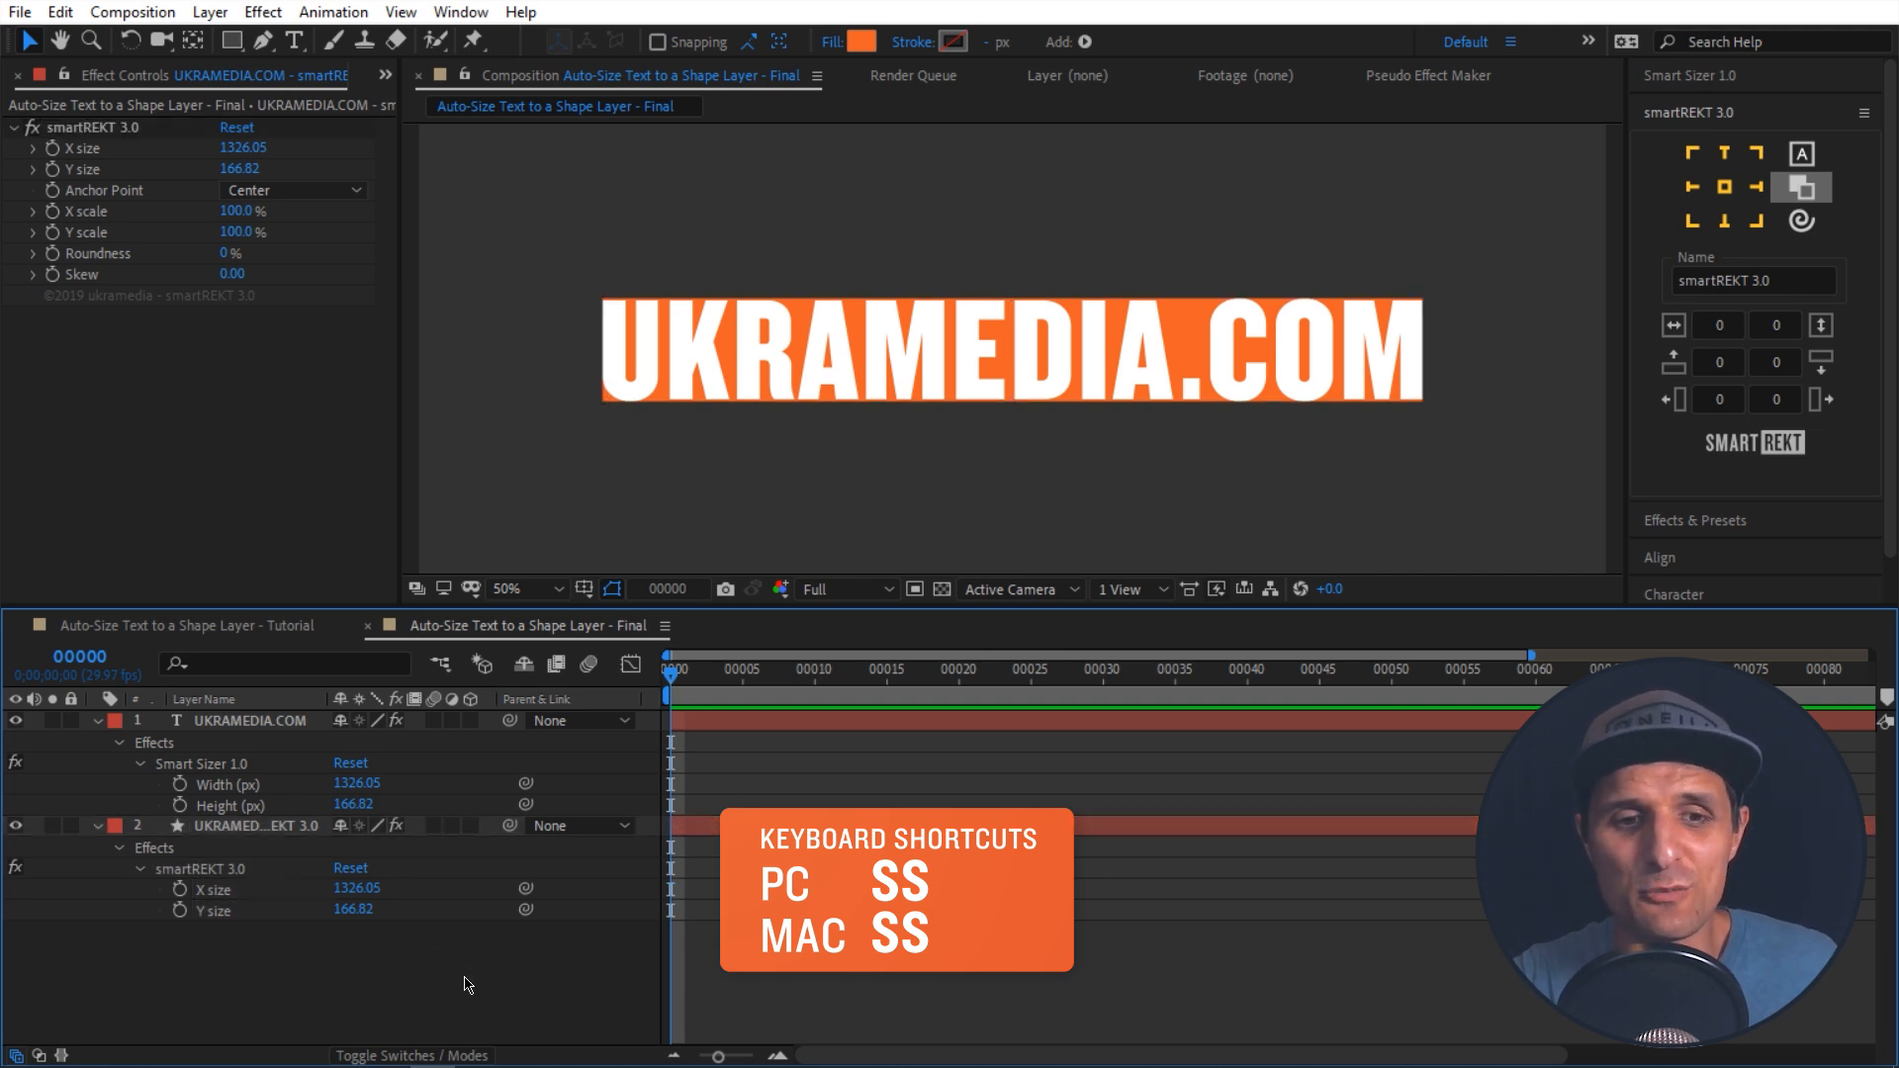
drag(525, 784, 296, 892)
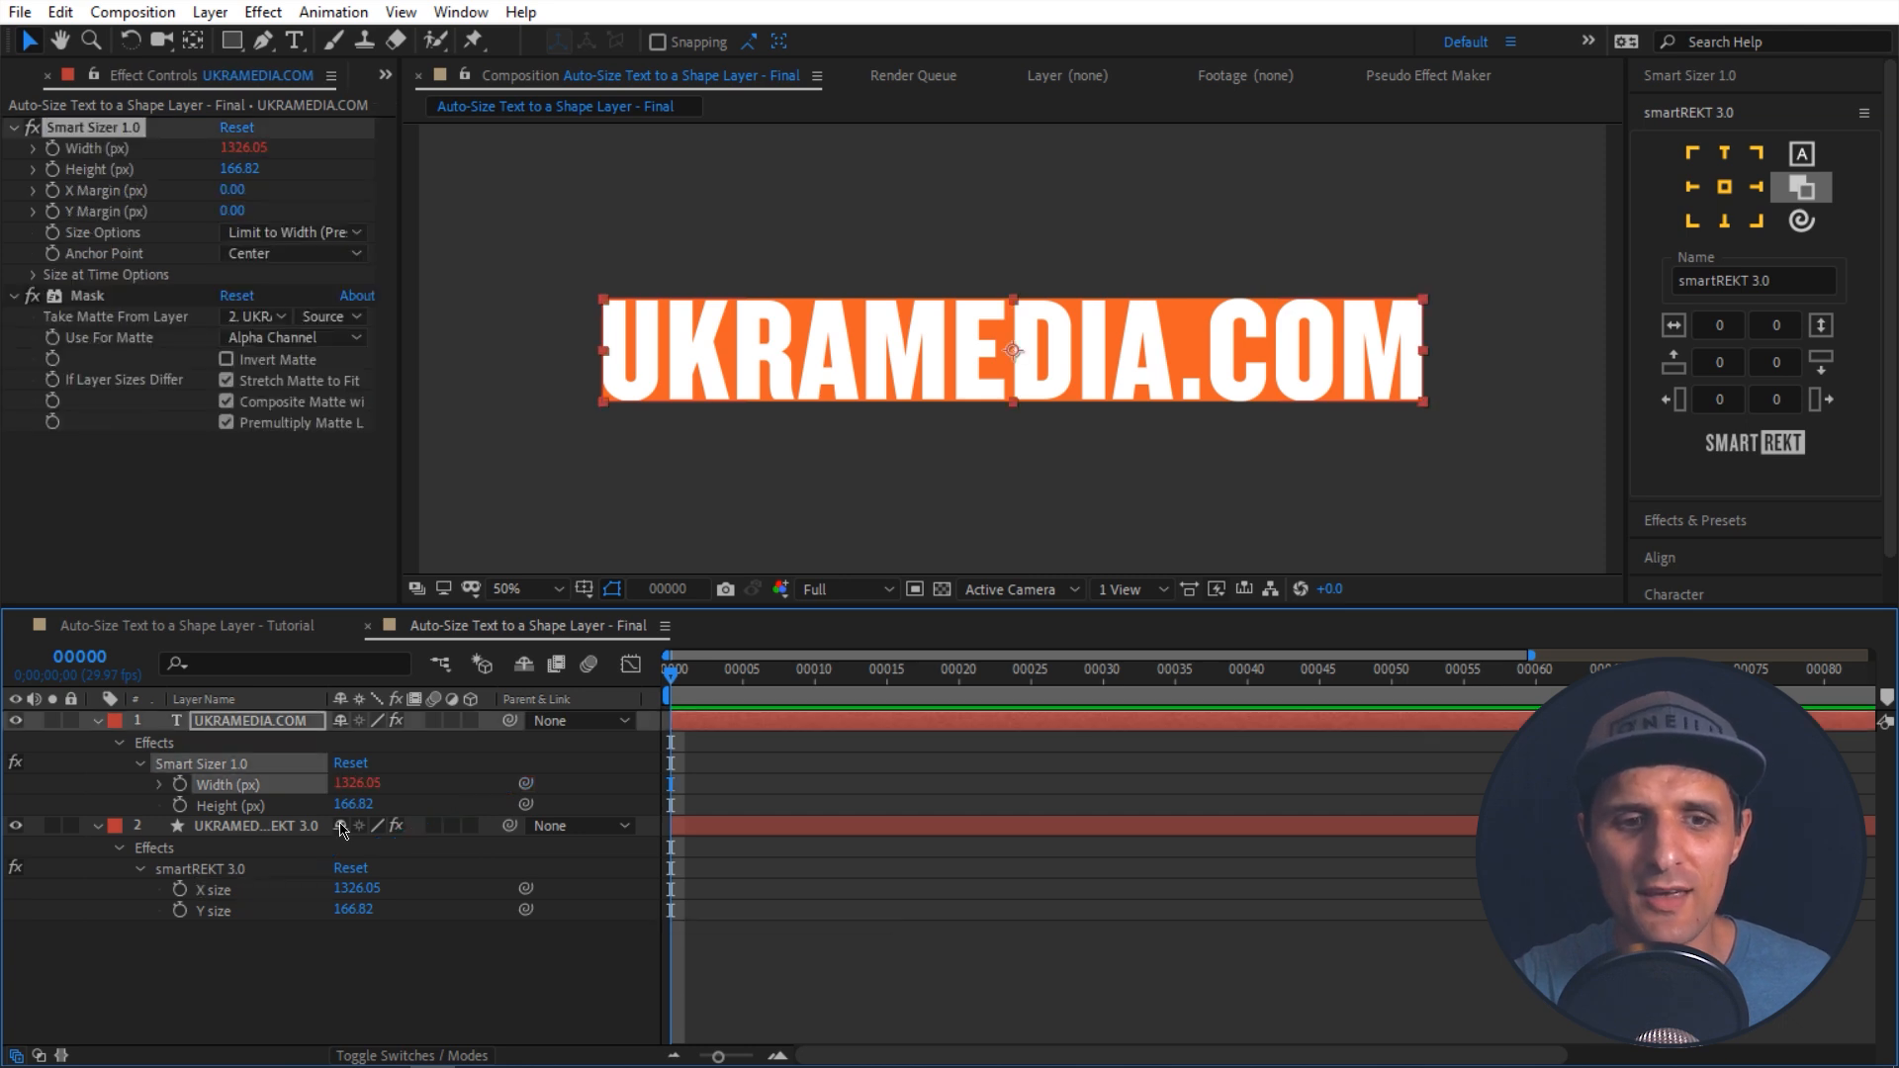
Step: Link the text layer's Smart Sizer Height to the rectangle layer's smartREKT Y size
drag(526, 805, 297, 910)
click(424, 962)
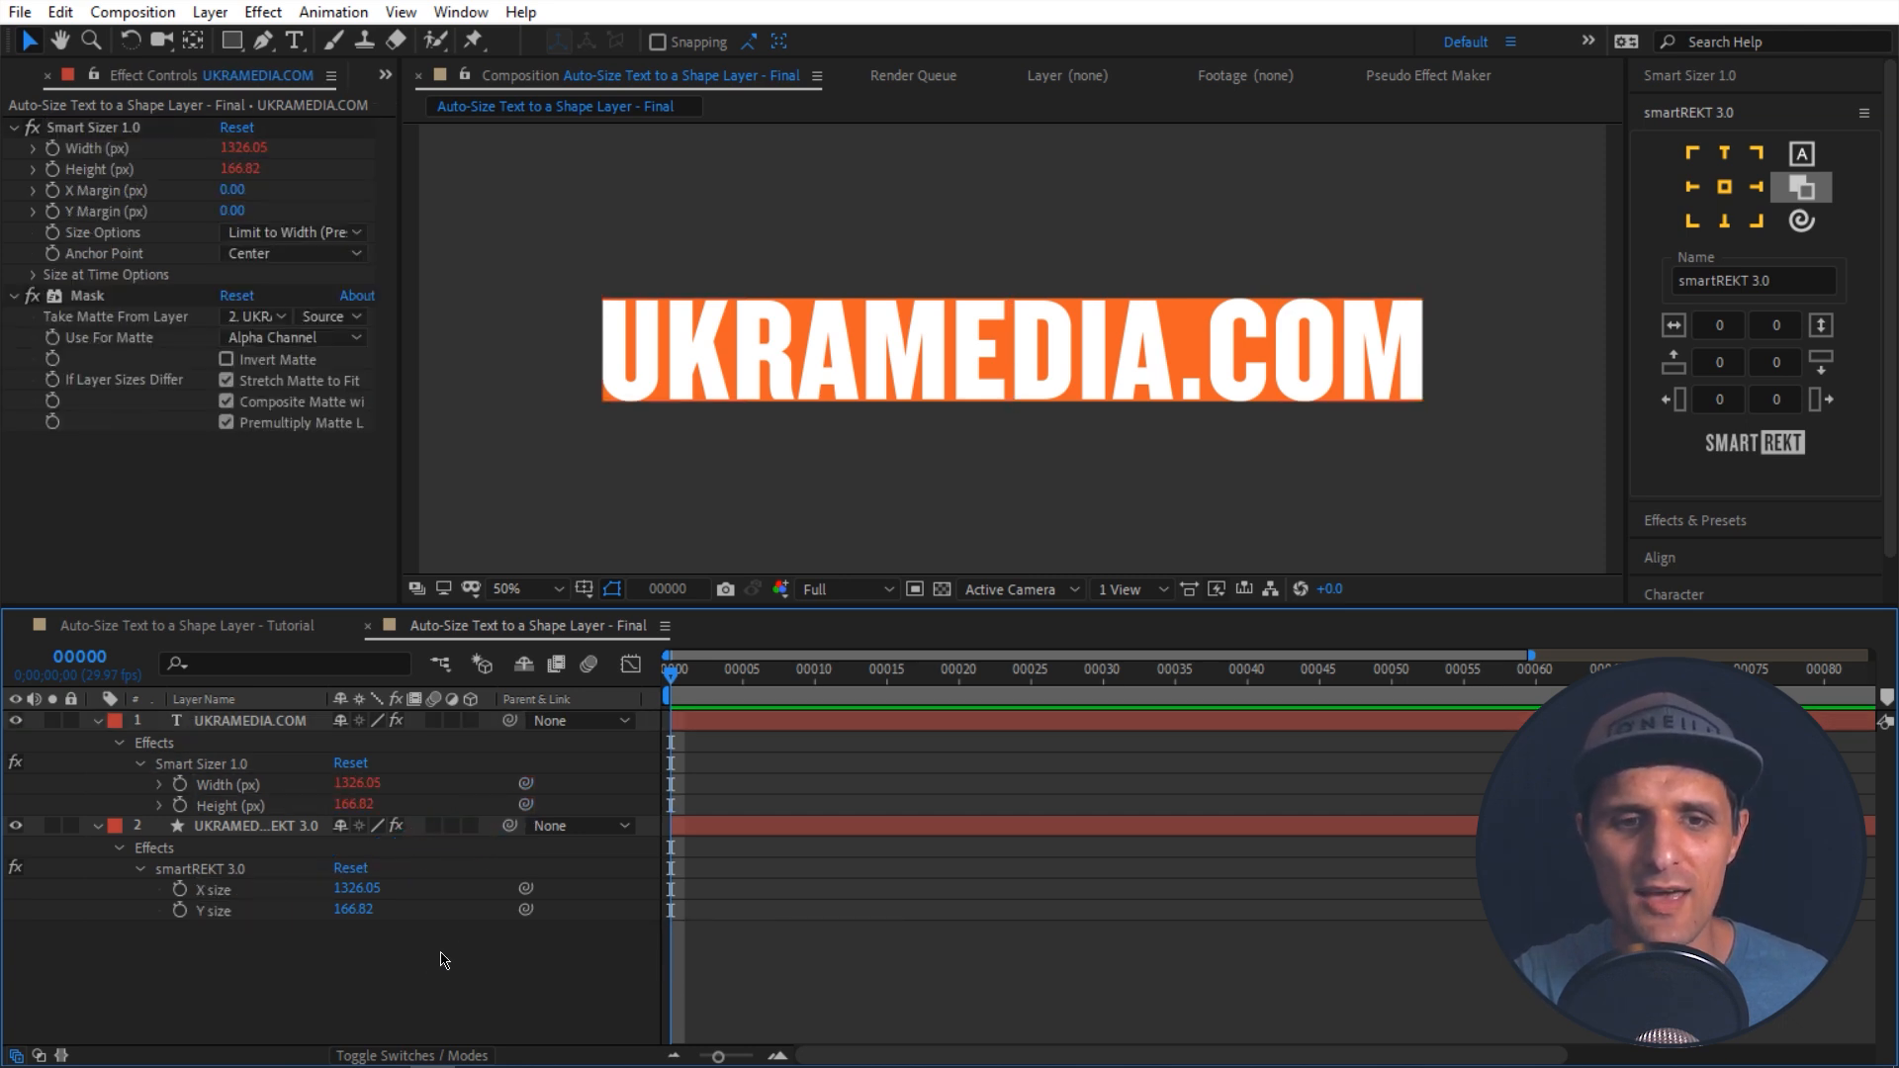
Step: Resize the smartREKT rectangle to an X size of about 1657 px and a Y size of about 361 px
click(282, 831)
drag(242, 148, 722, 171)
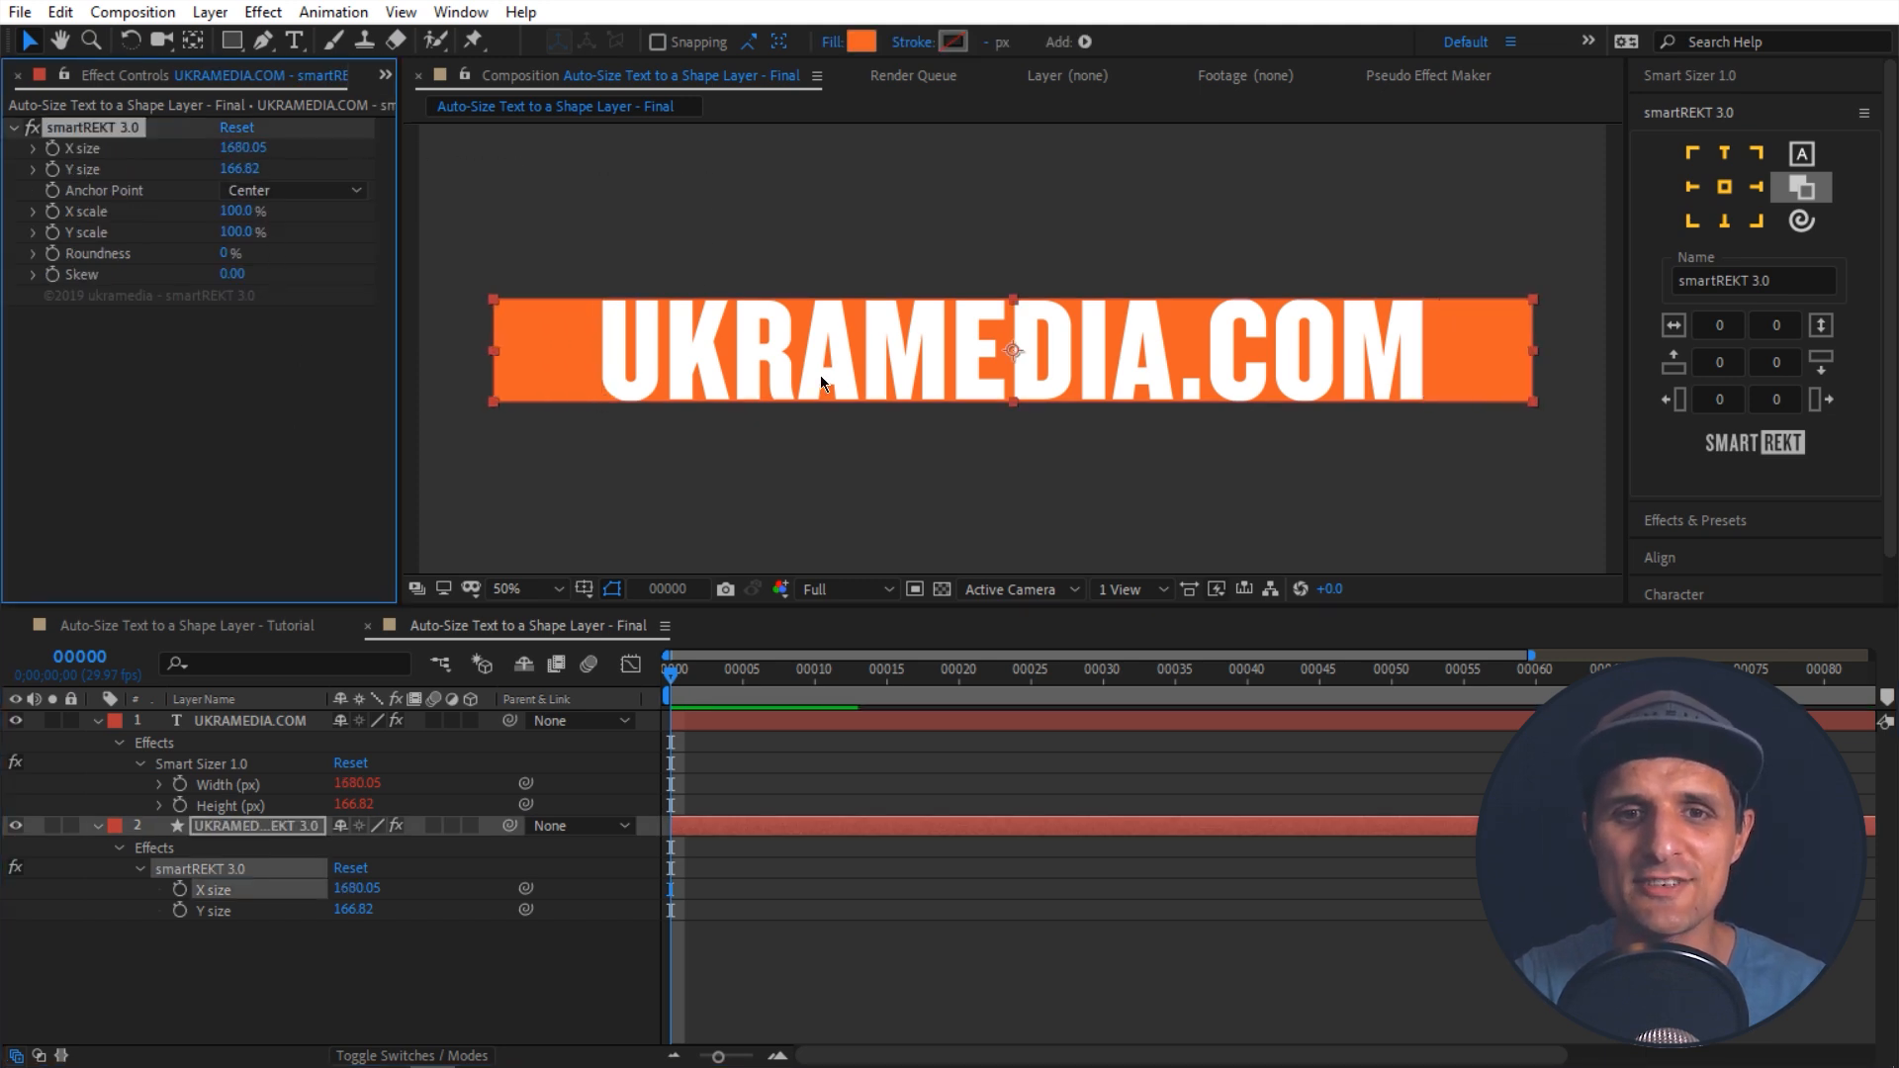
mouse_move(240, 168)
mouse_down()
mouse_move(517, 192)
mouse_move(283, 152)
mouse_move(528, 163)
mouse_move(228, 152)
mouse_move(243, 170)
mouse_move(225, 171)
mouse_move(346, 175)
mouse_move(248, 158)
mouse_up()
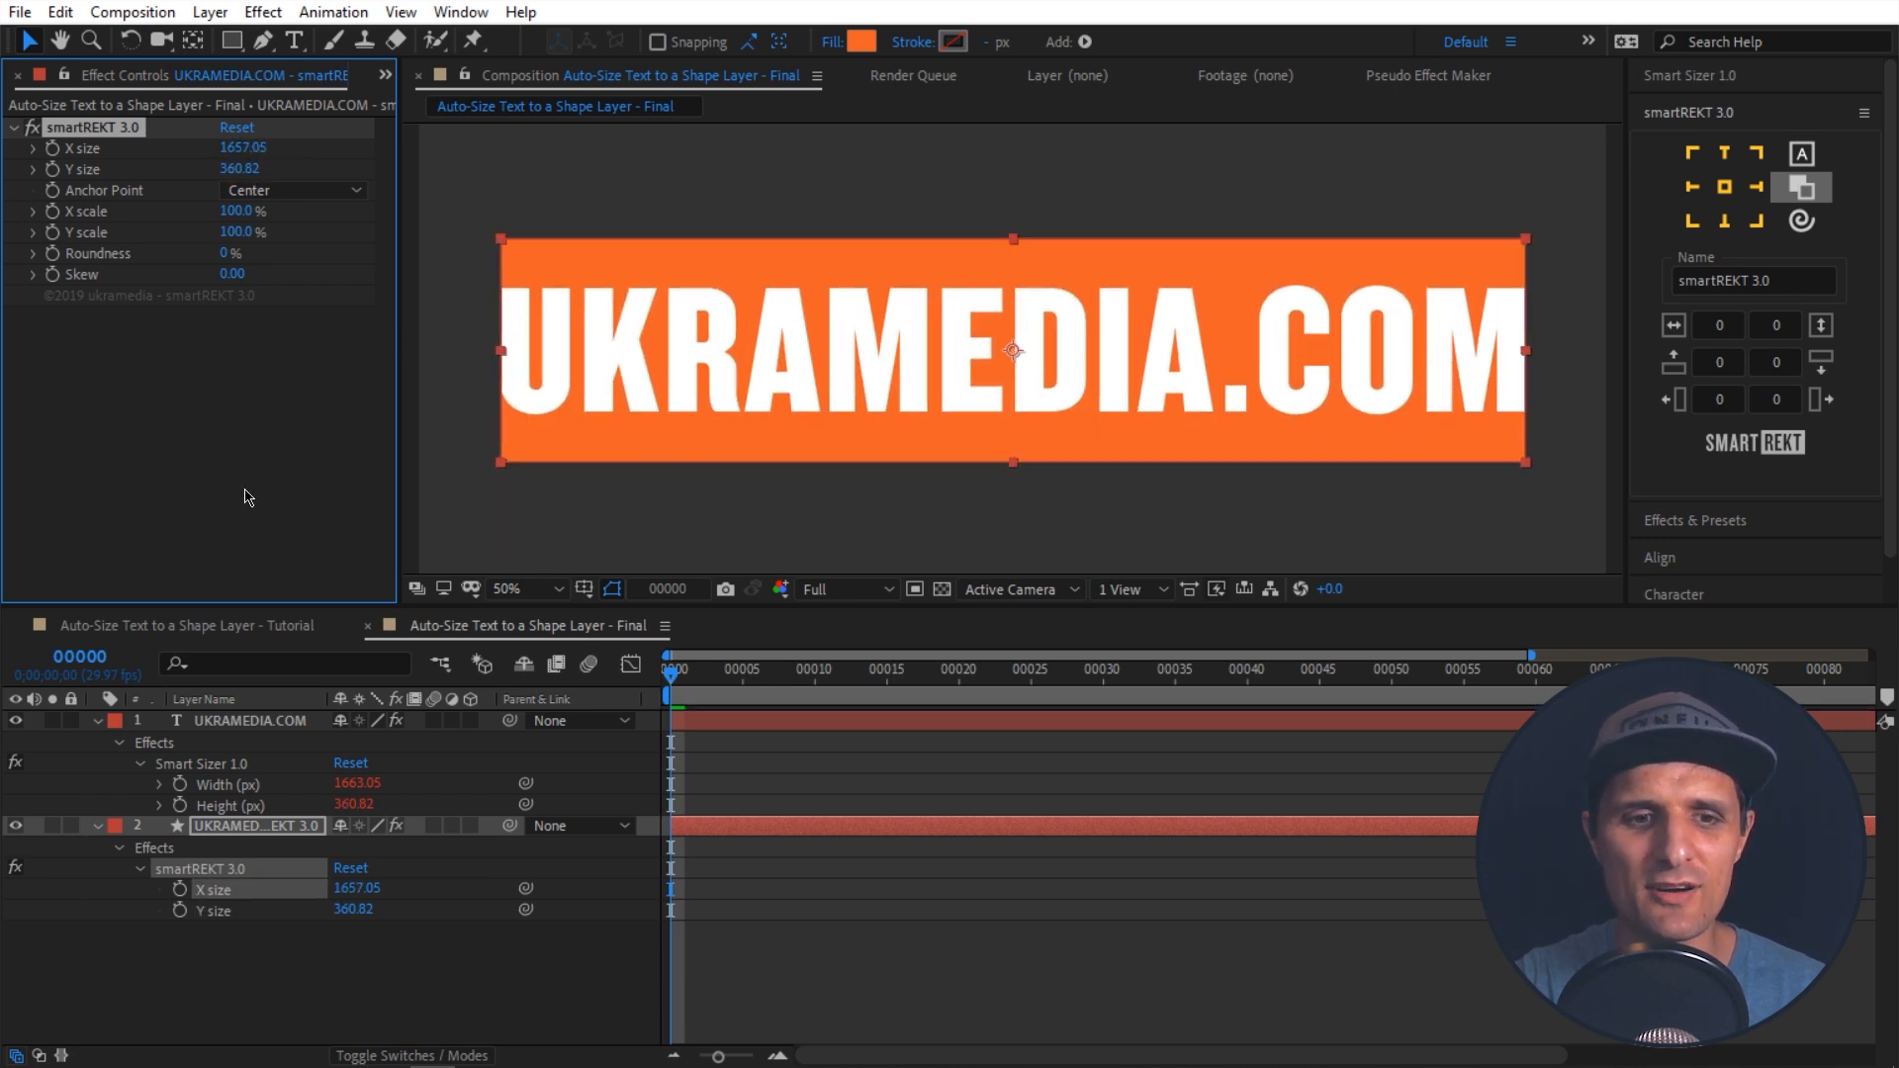
Step: Set the text layer's Smart Sizer X Margin to 50 px
click(266, 729)
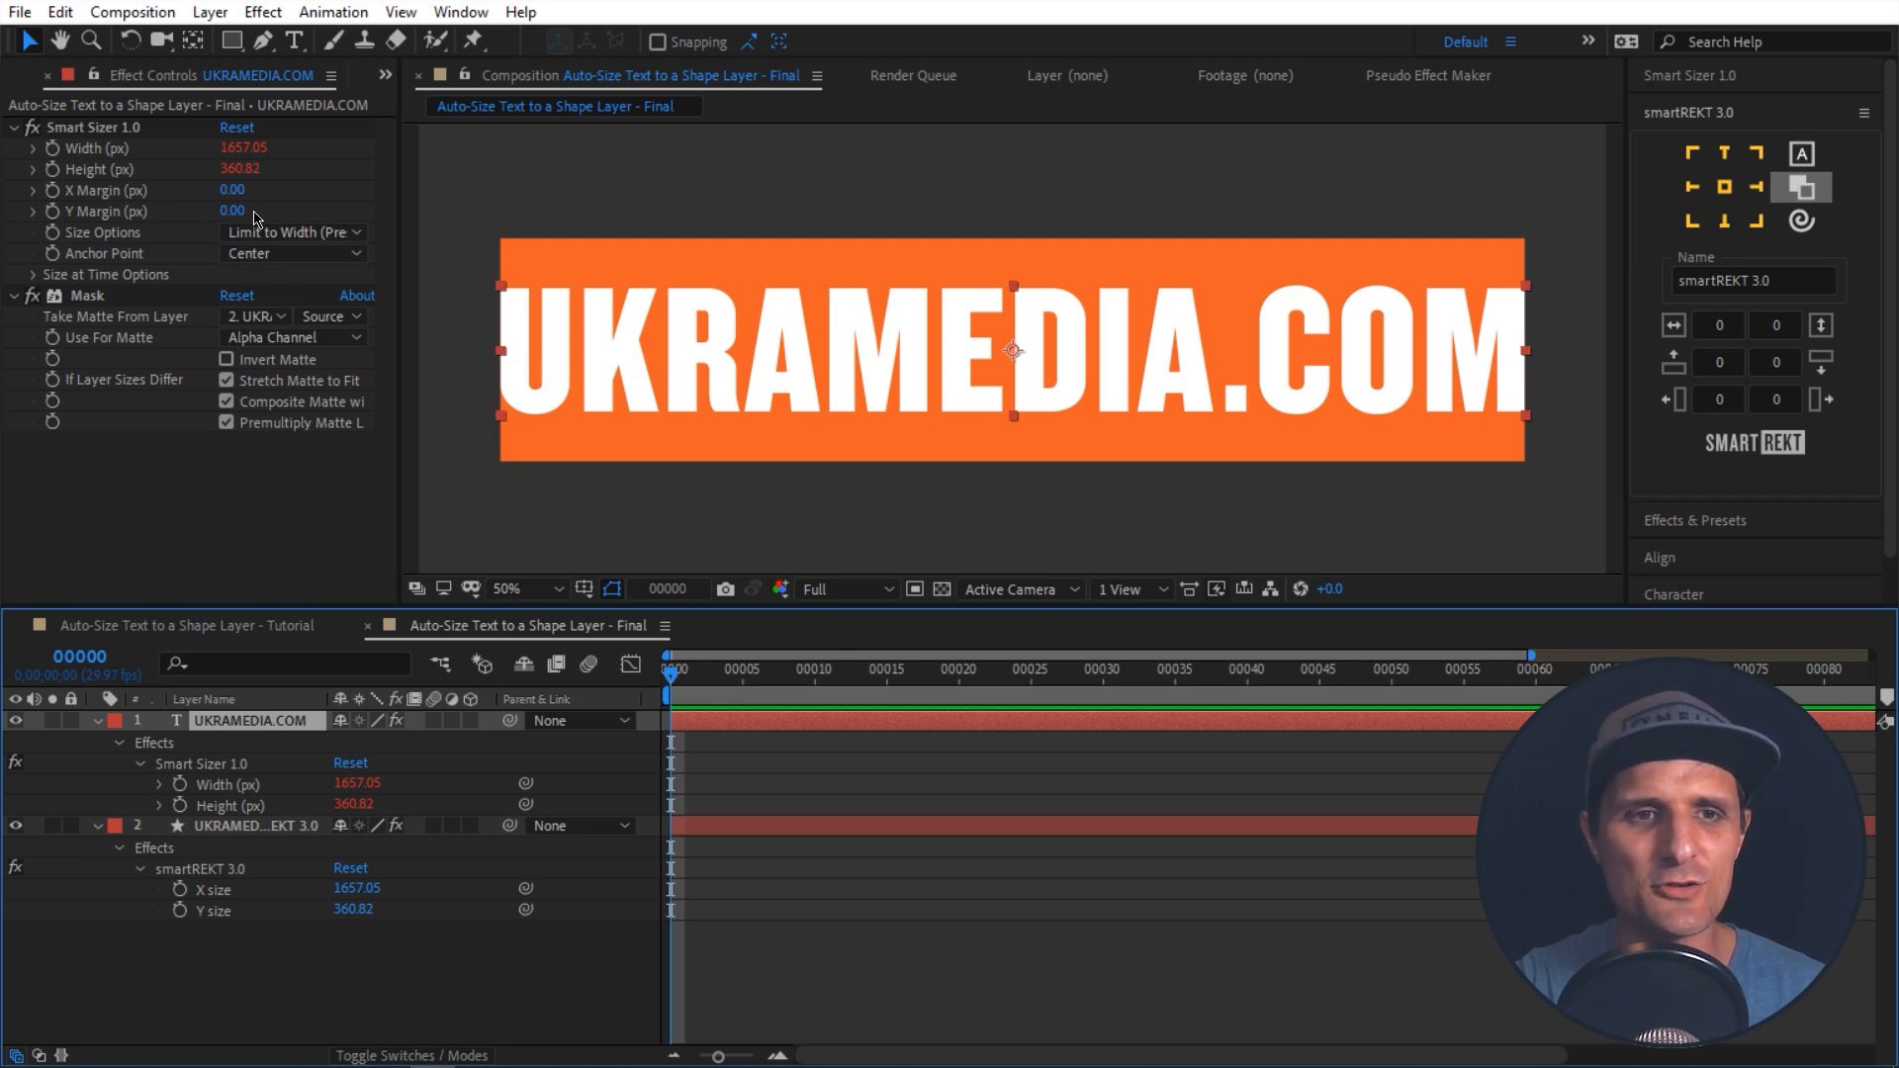
click(233, 190)
text(50)
key(Return)
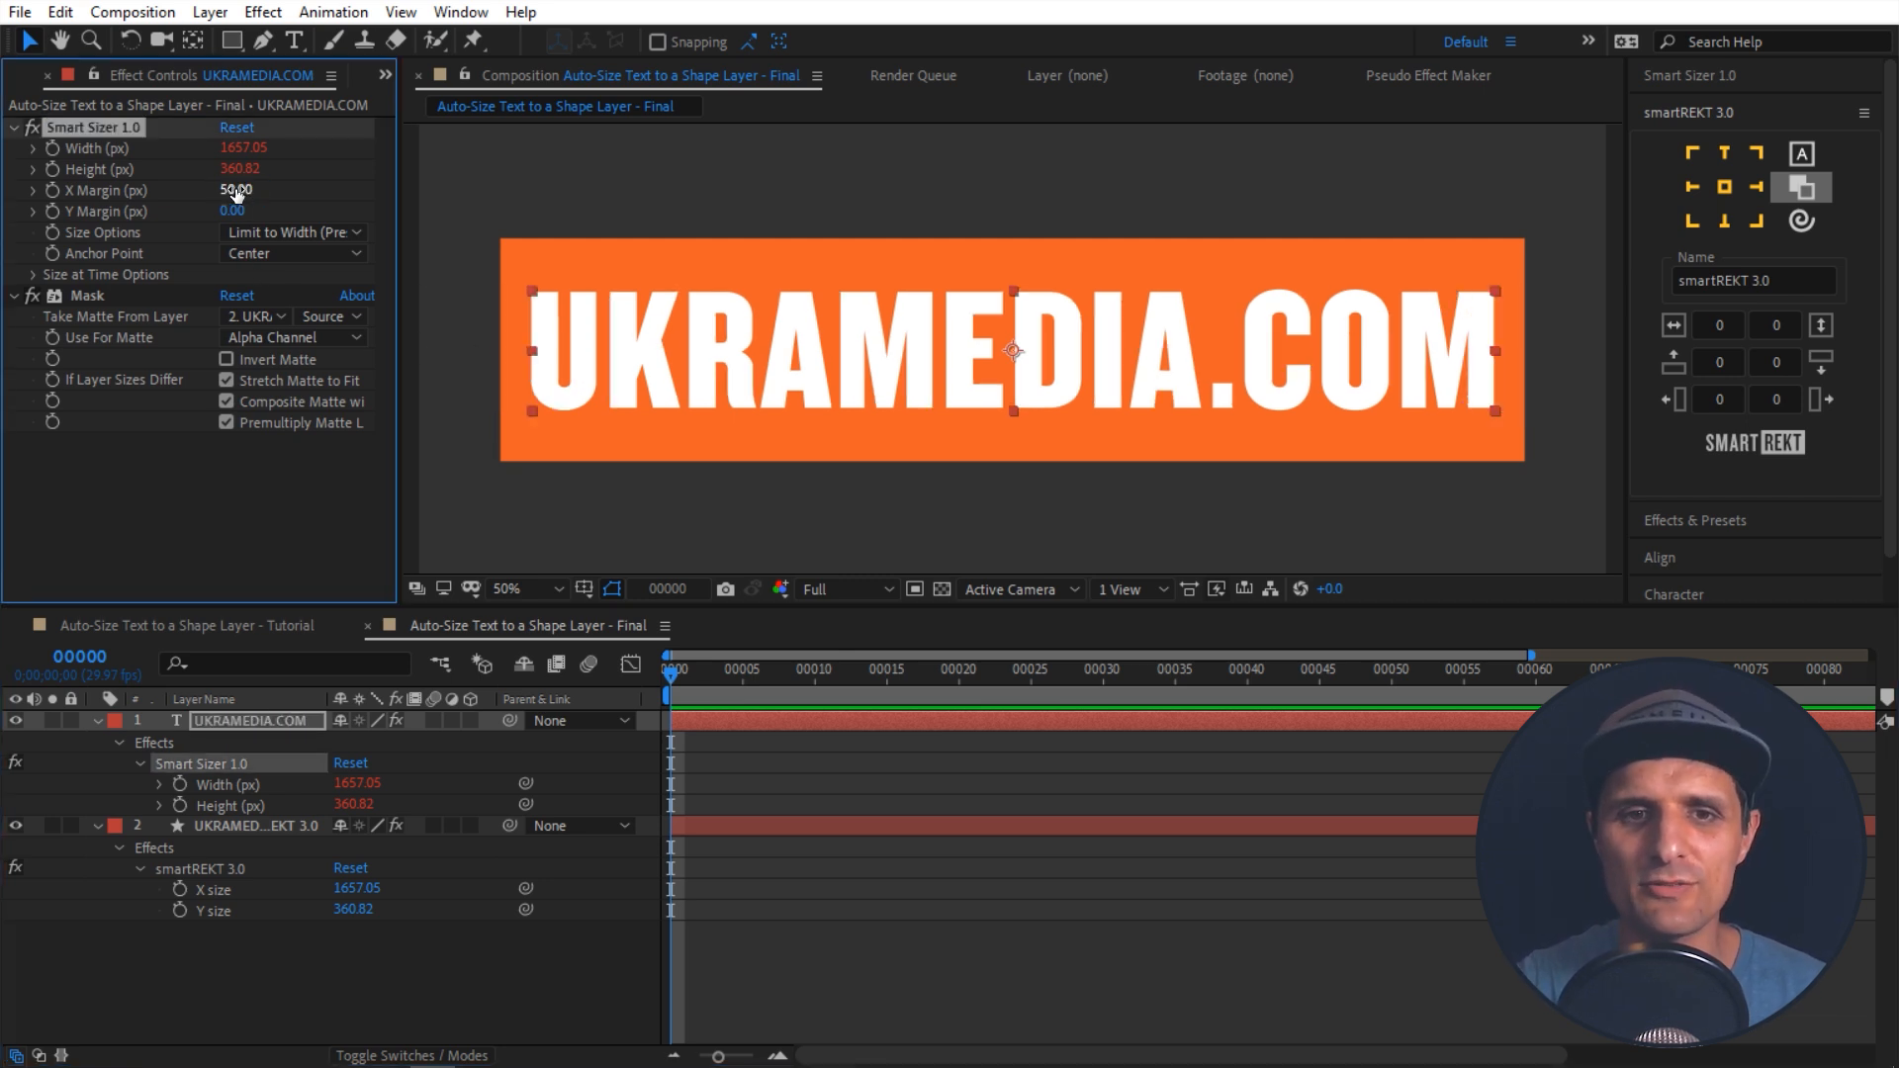
Step: Replace the text layer's content with two lines of test text, "dsfsadfsadlfjasldf" and "asdfasdfasdfa"
double_click(255, 723)
text(dsfsadfsadlfjasldf)
key(Return)
text(asdfasdfasdfa)
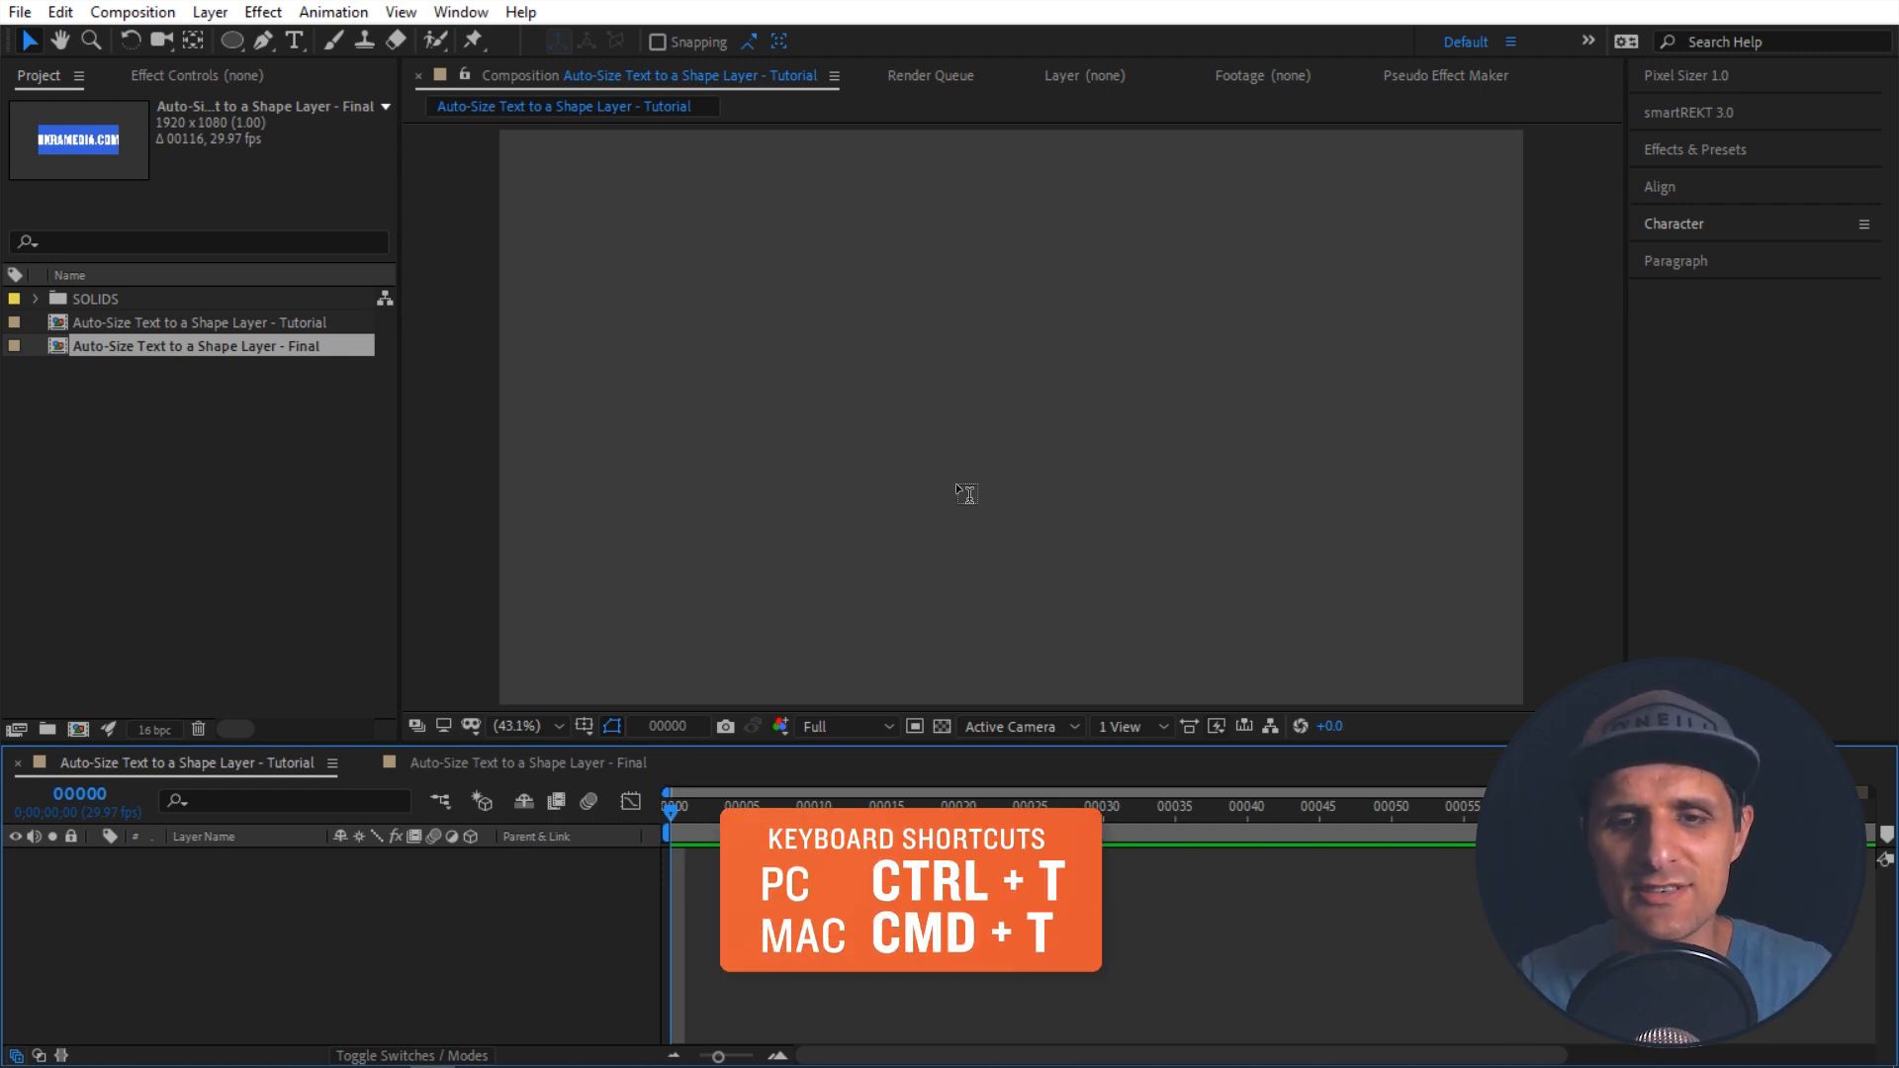
Step: Create a text layer reading "UKRAMEDIA.COM" in the empty Auto-Size Text to a Shape Layer - Tutorial composition
key(ctrl+t)
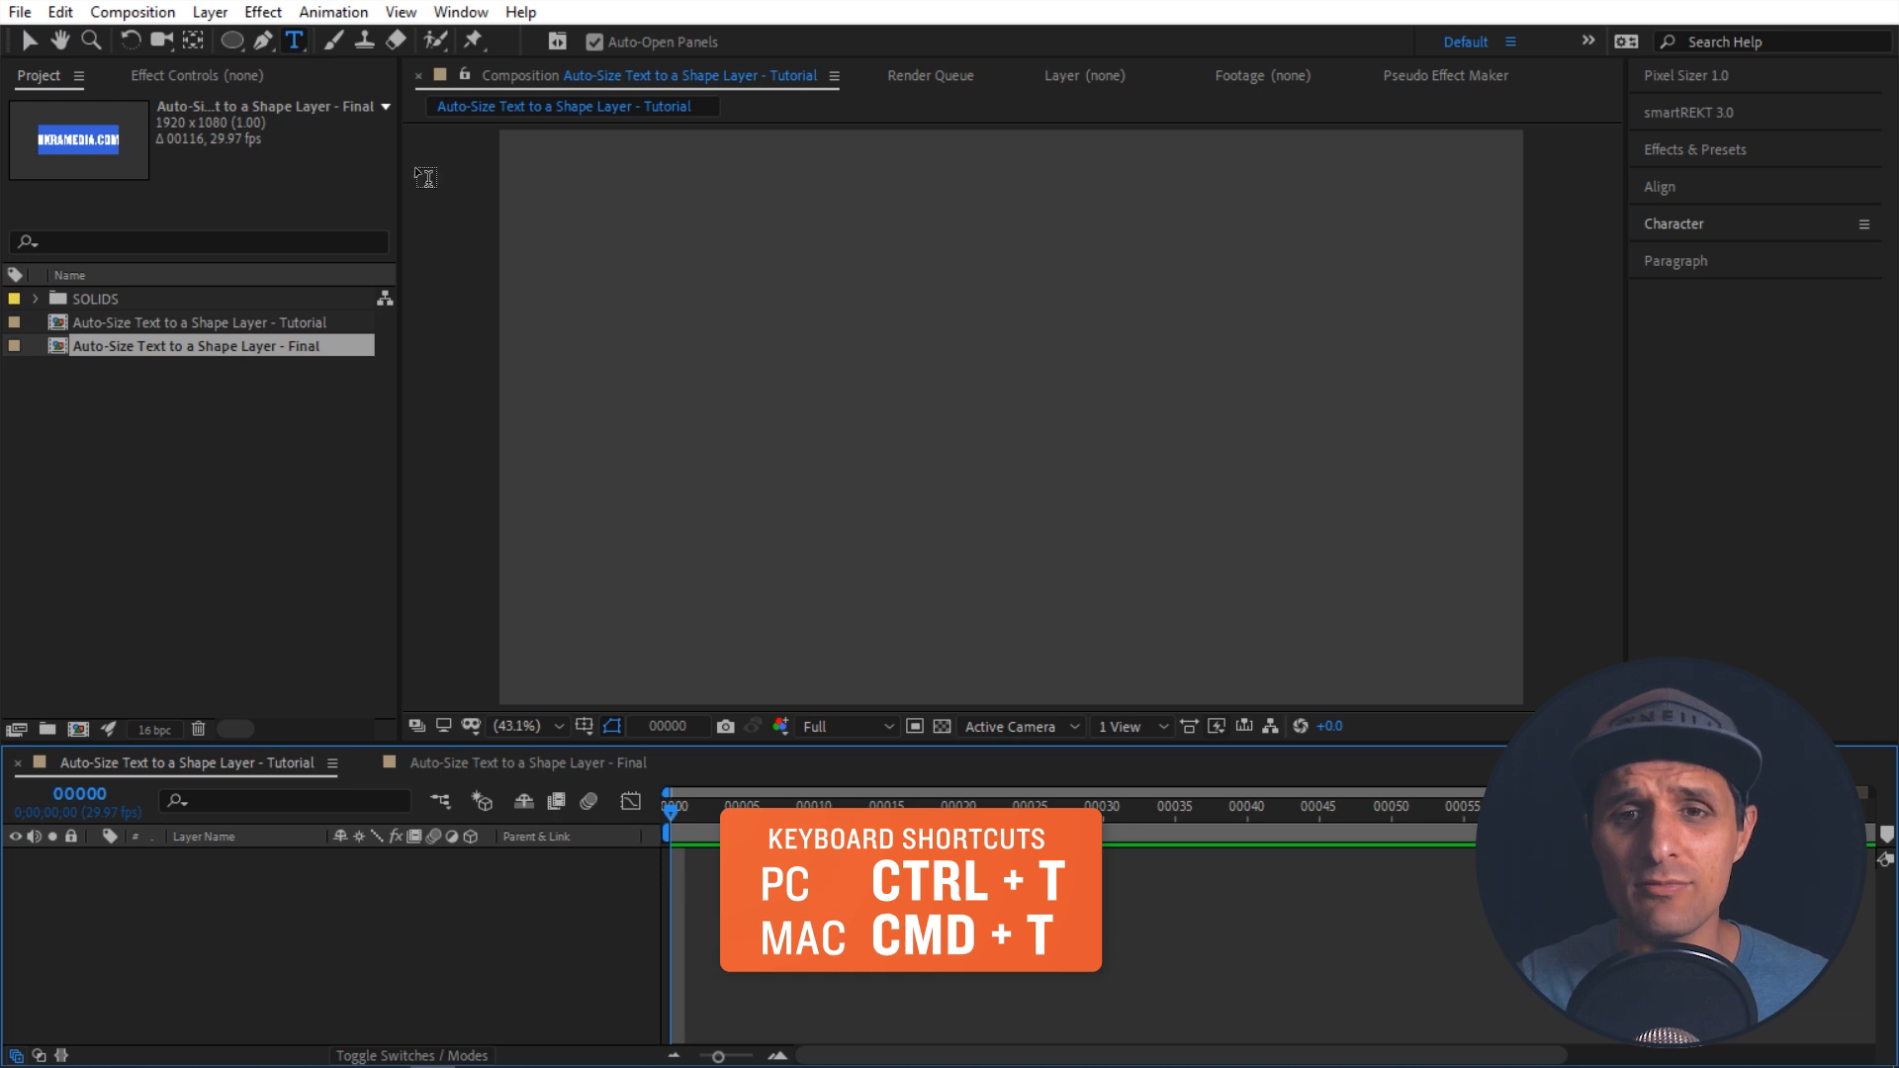
click(823, 398)
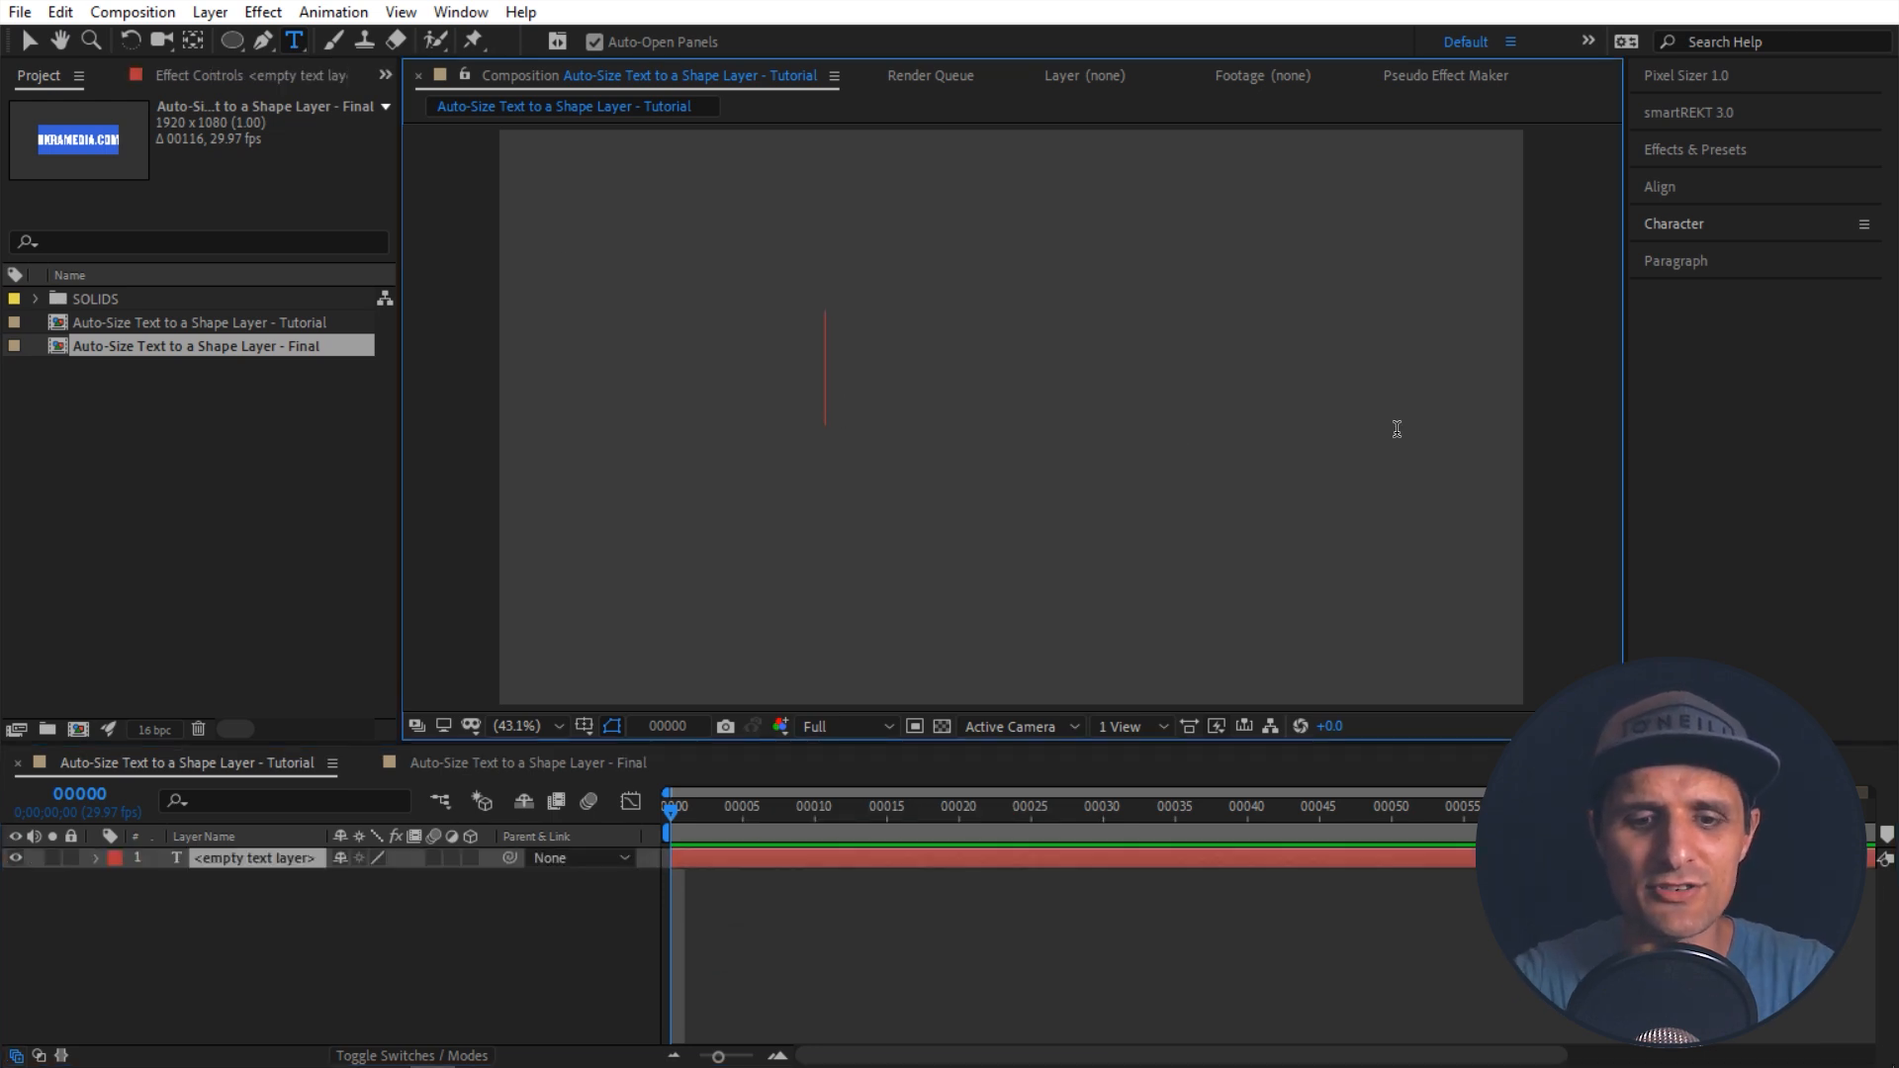
text(UKRAMEDIA.COM)
key(KP_Enter)
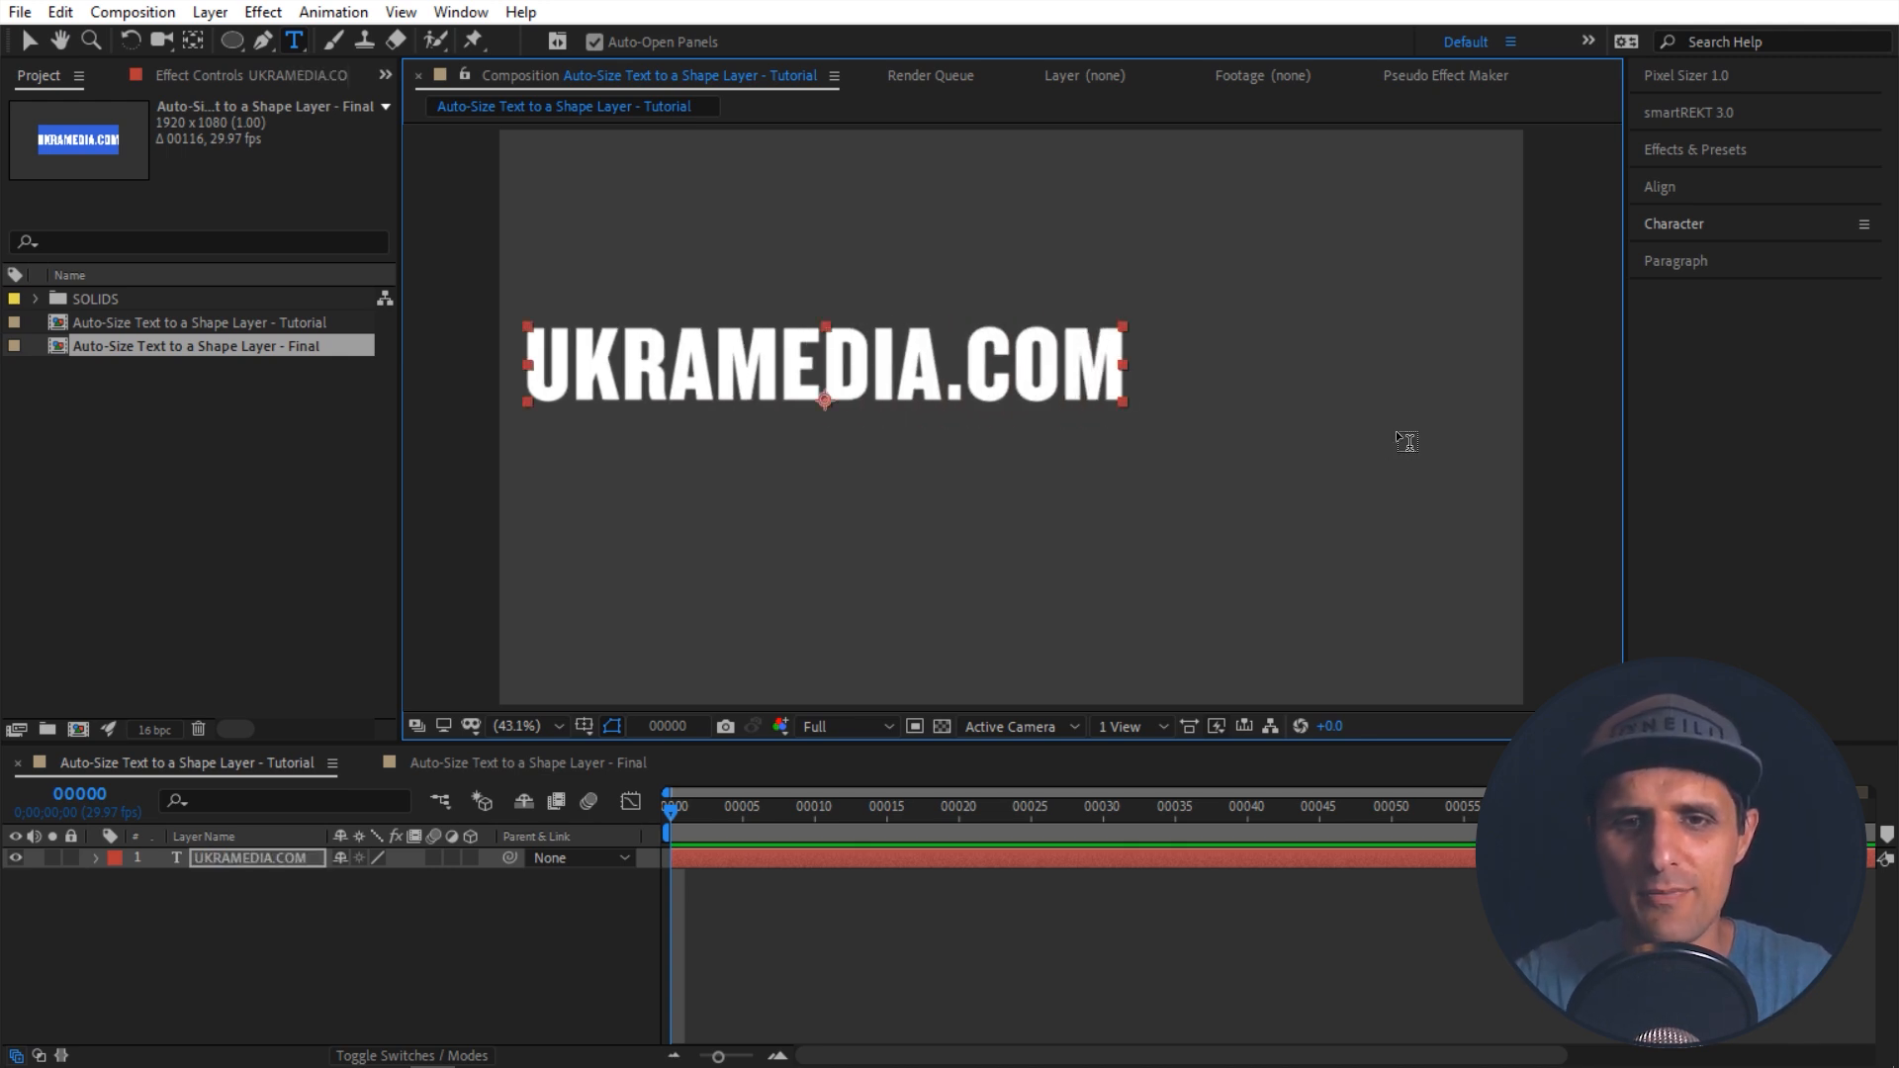
key(v)
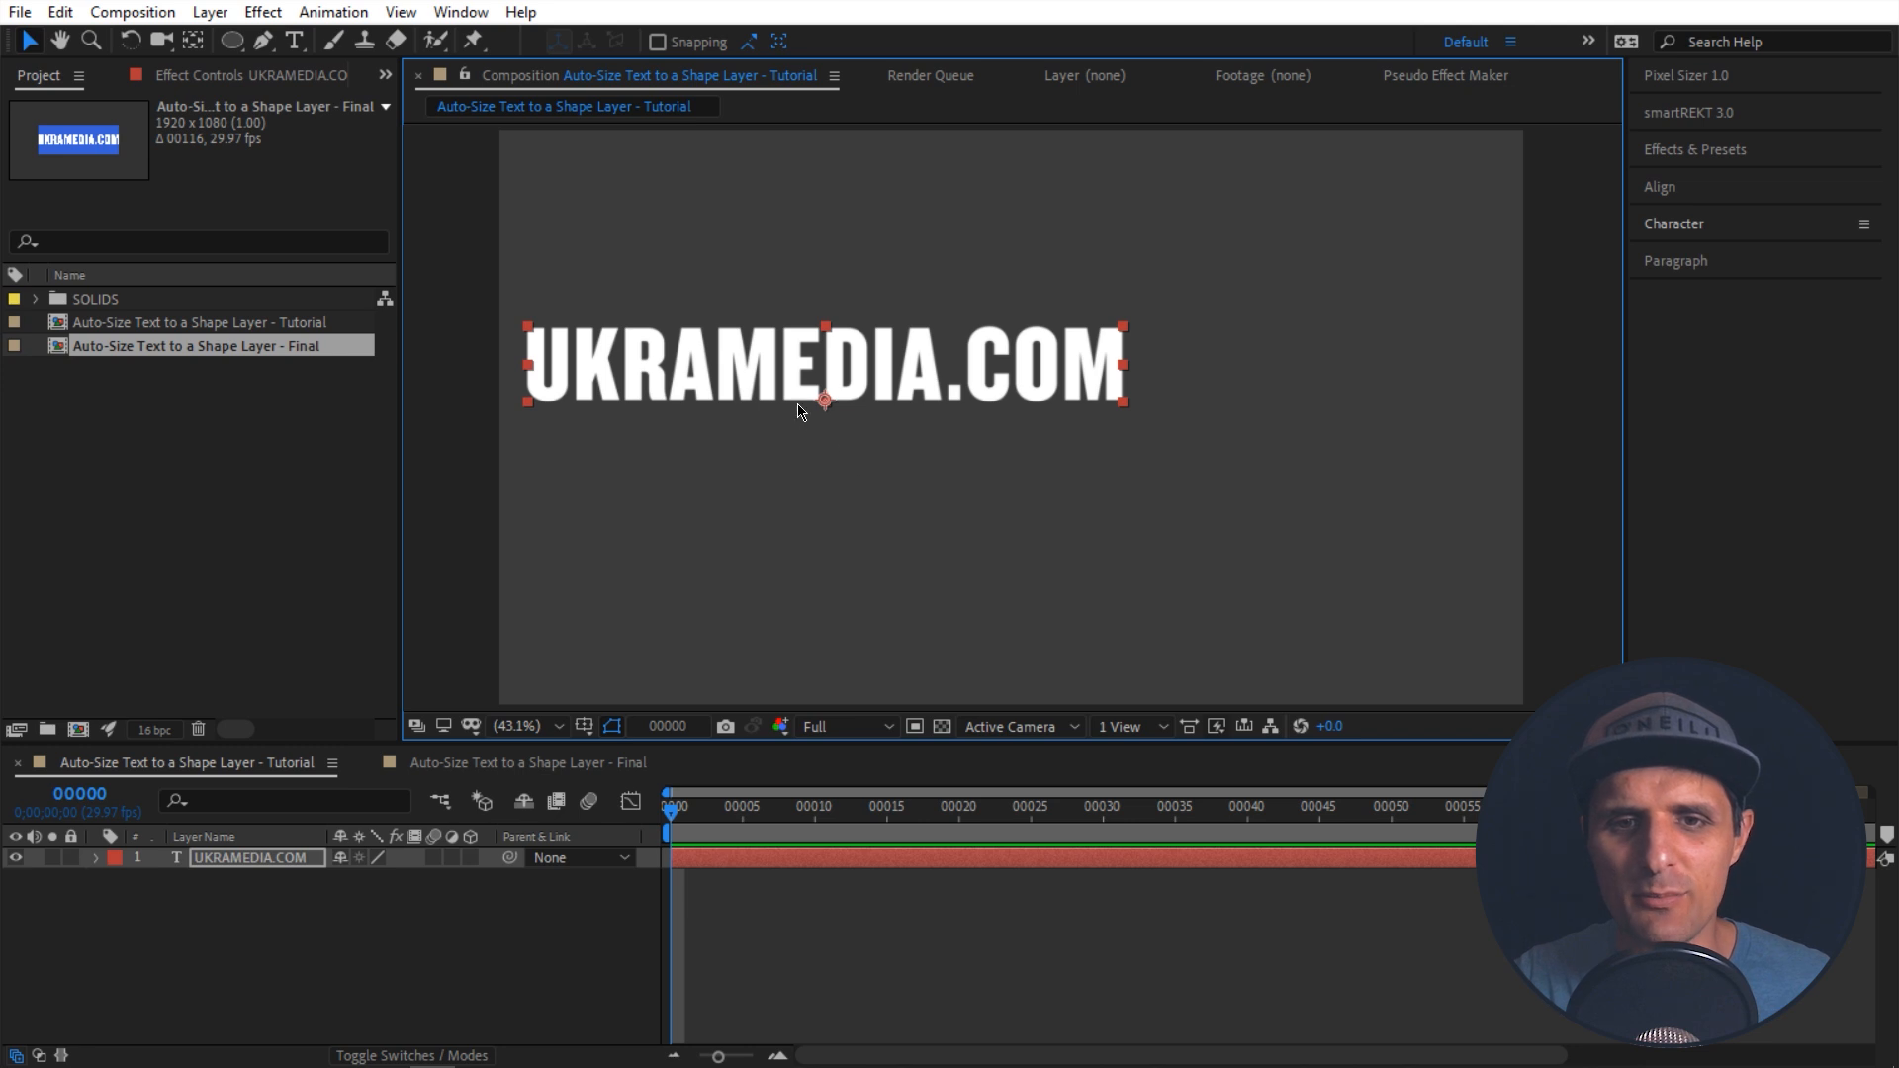
Step: Center the text layer's anchor point within its content and center the layer in the composition
drag(820, 435, 803, 563)
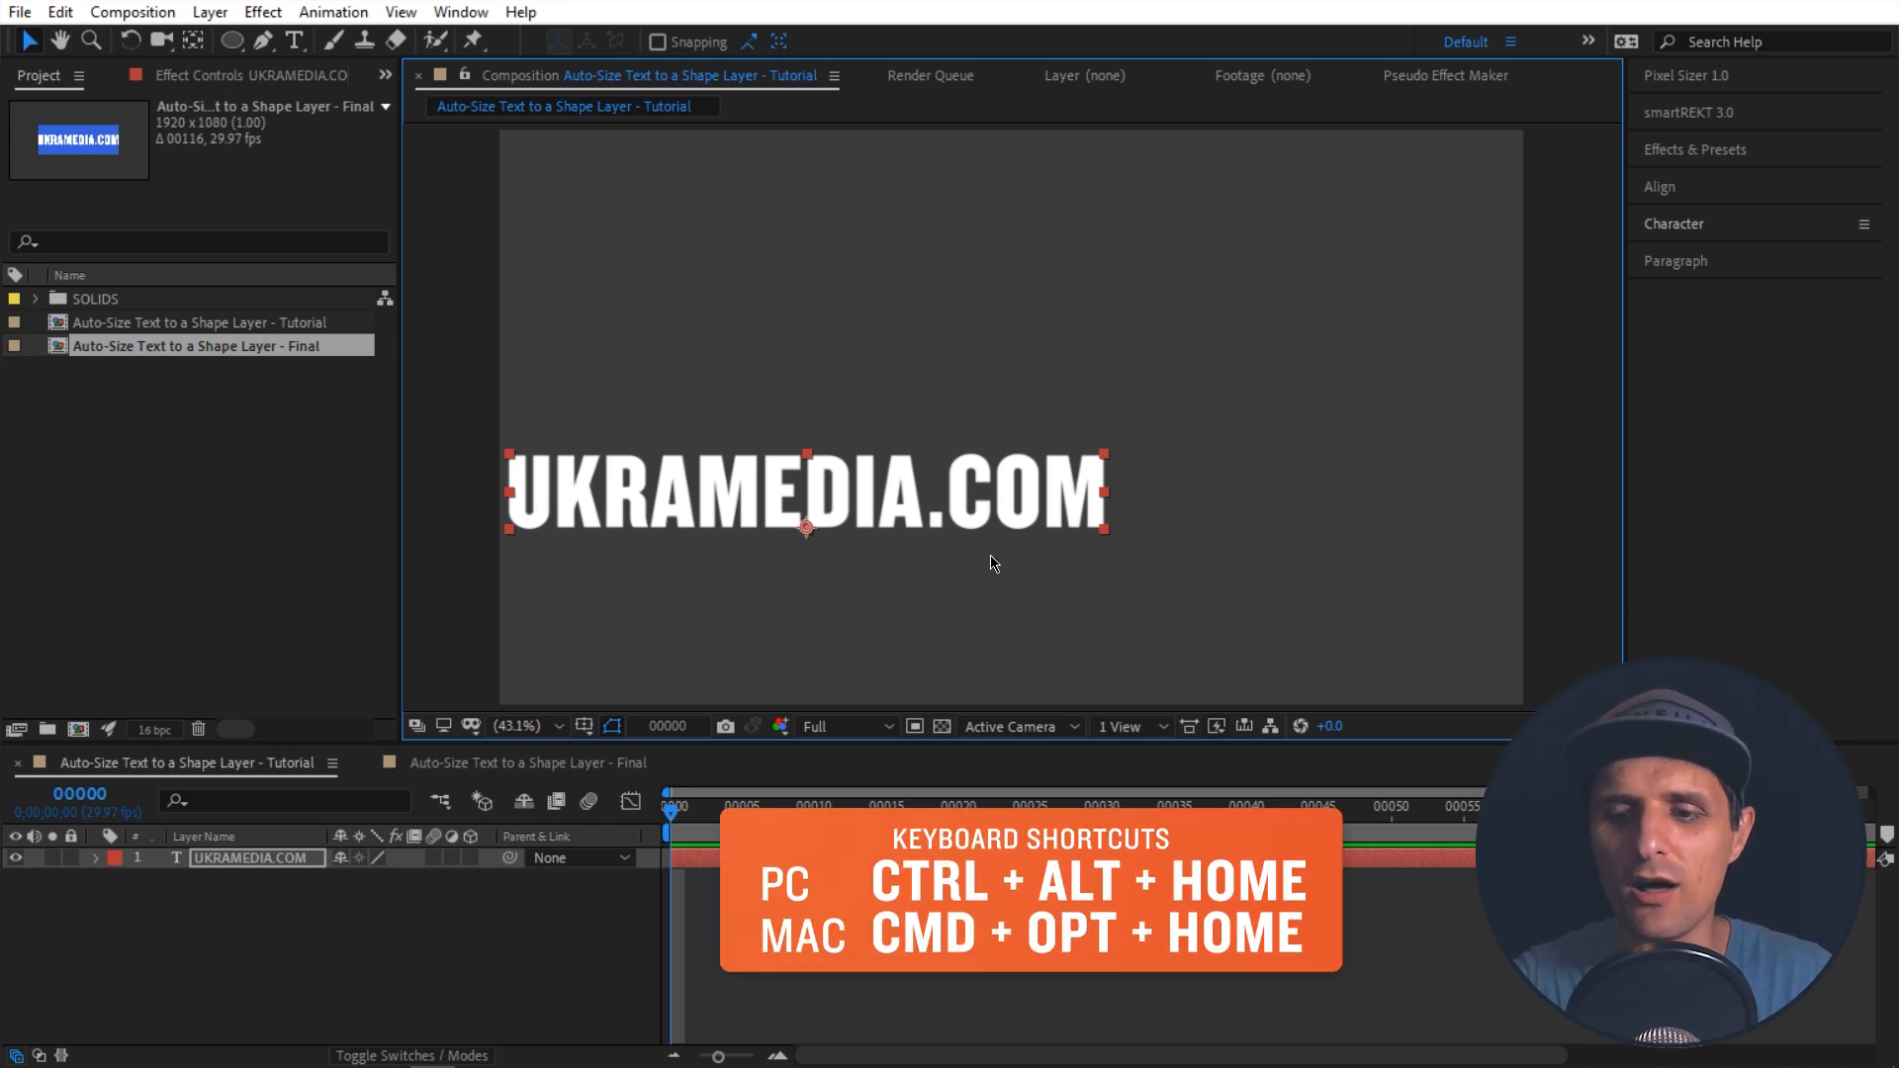
key(ctrl+alt+Home)
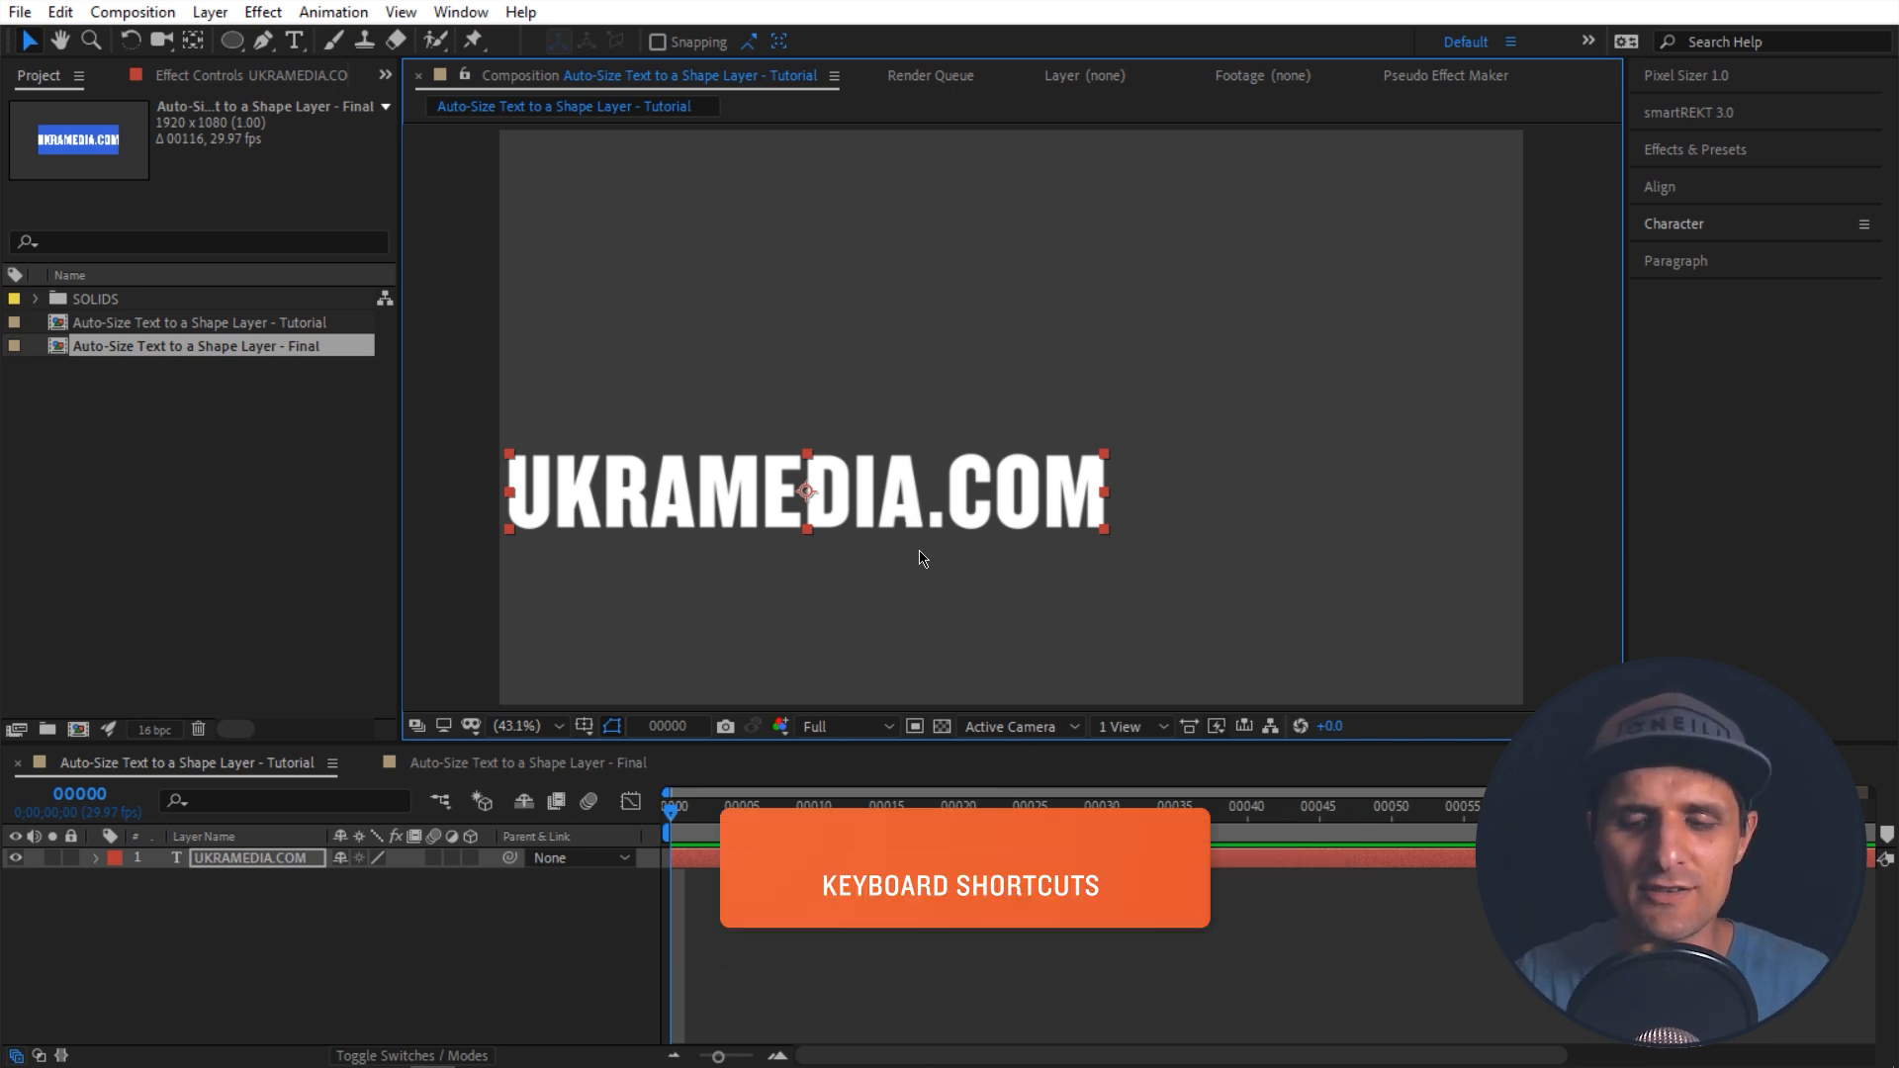
key(ctrl+Home)
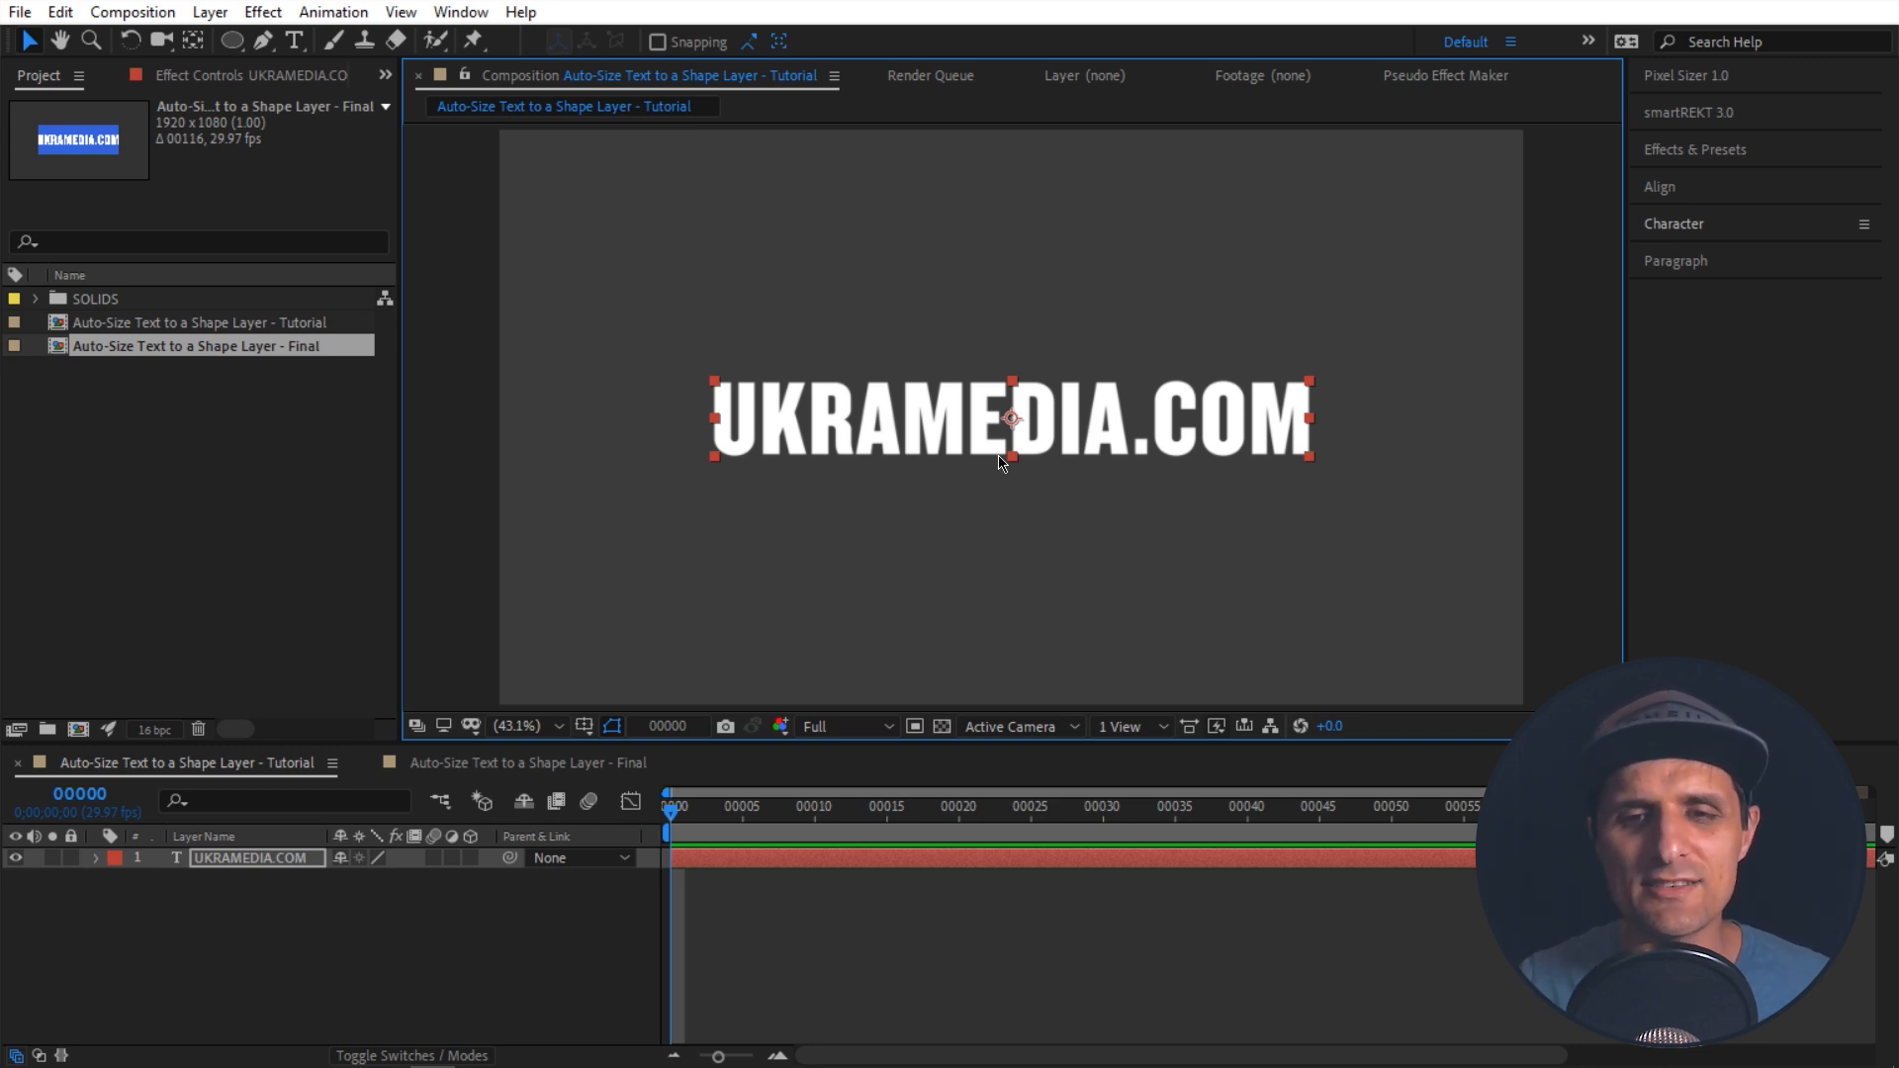
Step: Append the letters "jg" to the end of the UKRAMEDIA.COM text to test descenders against the anchor point
double_click(1209, 431)
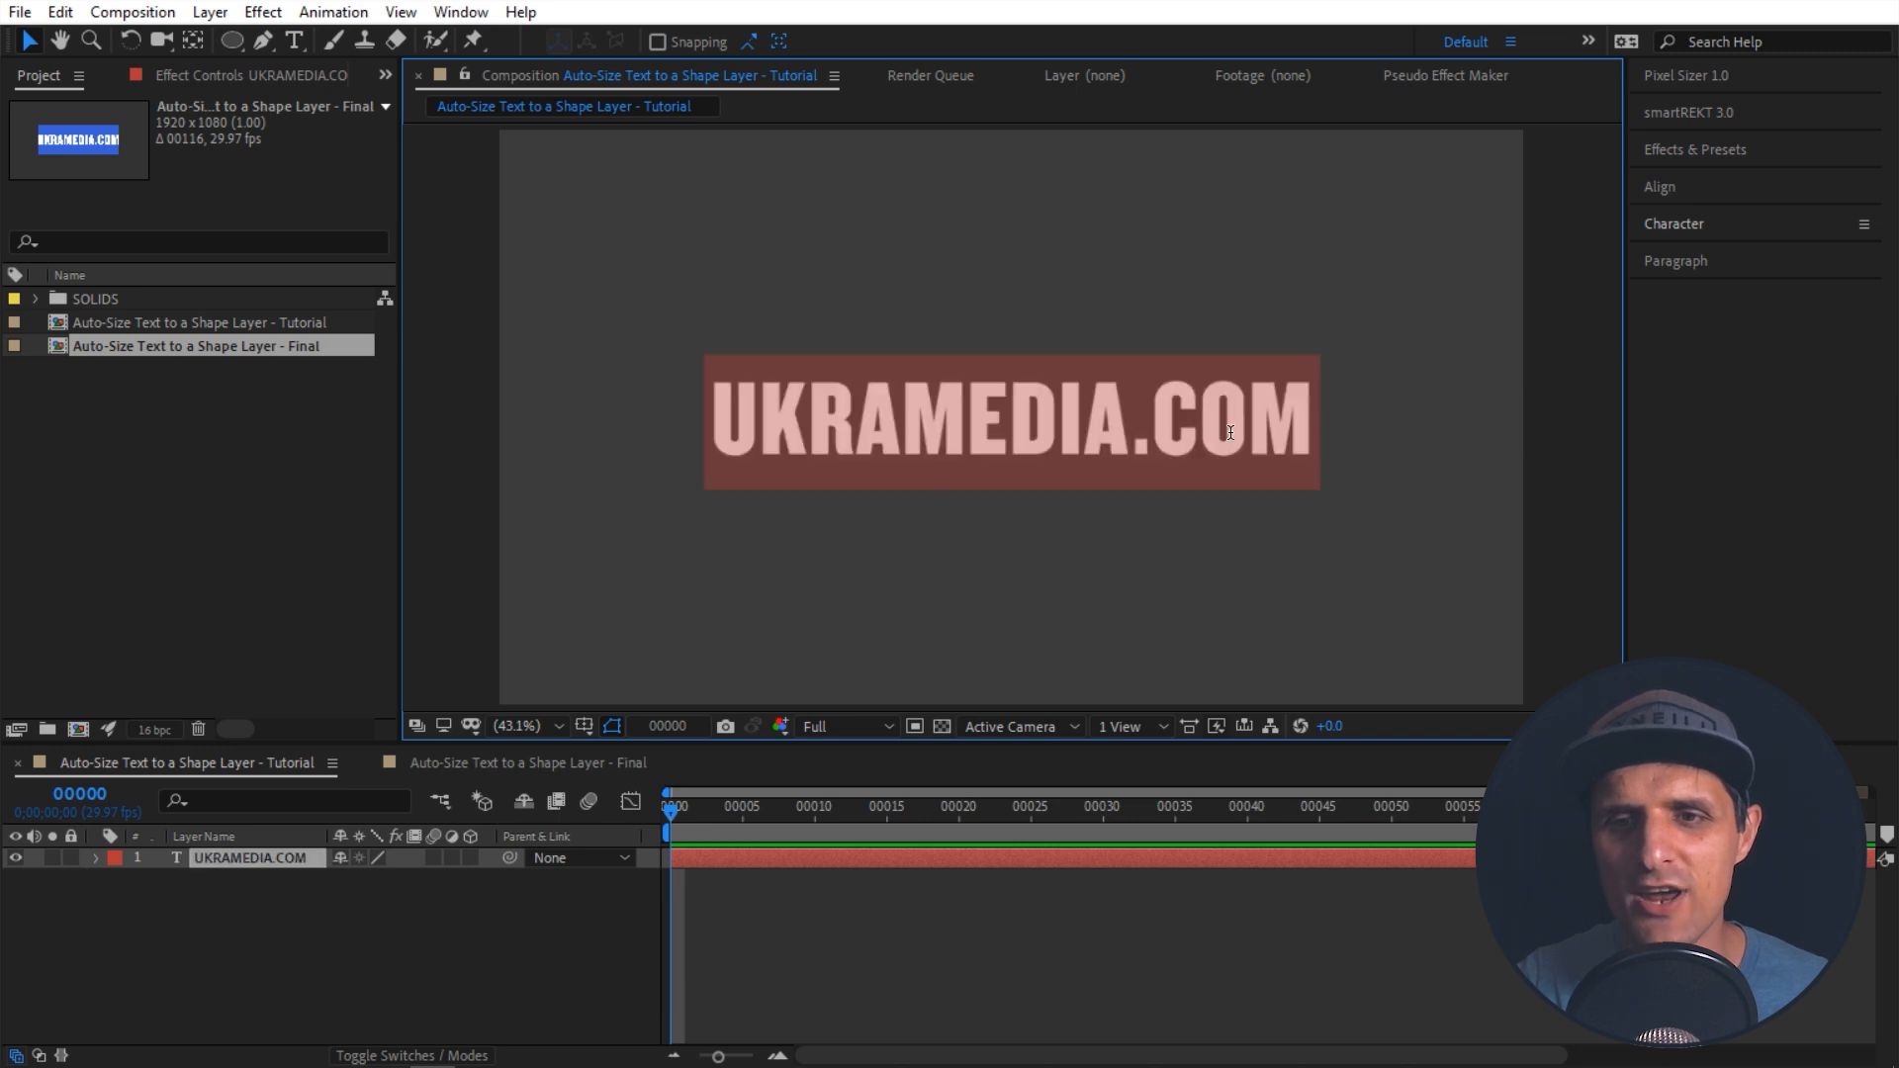
click(1312, 427)
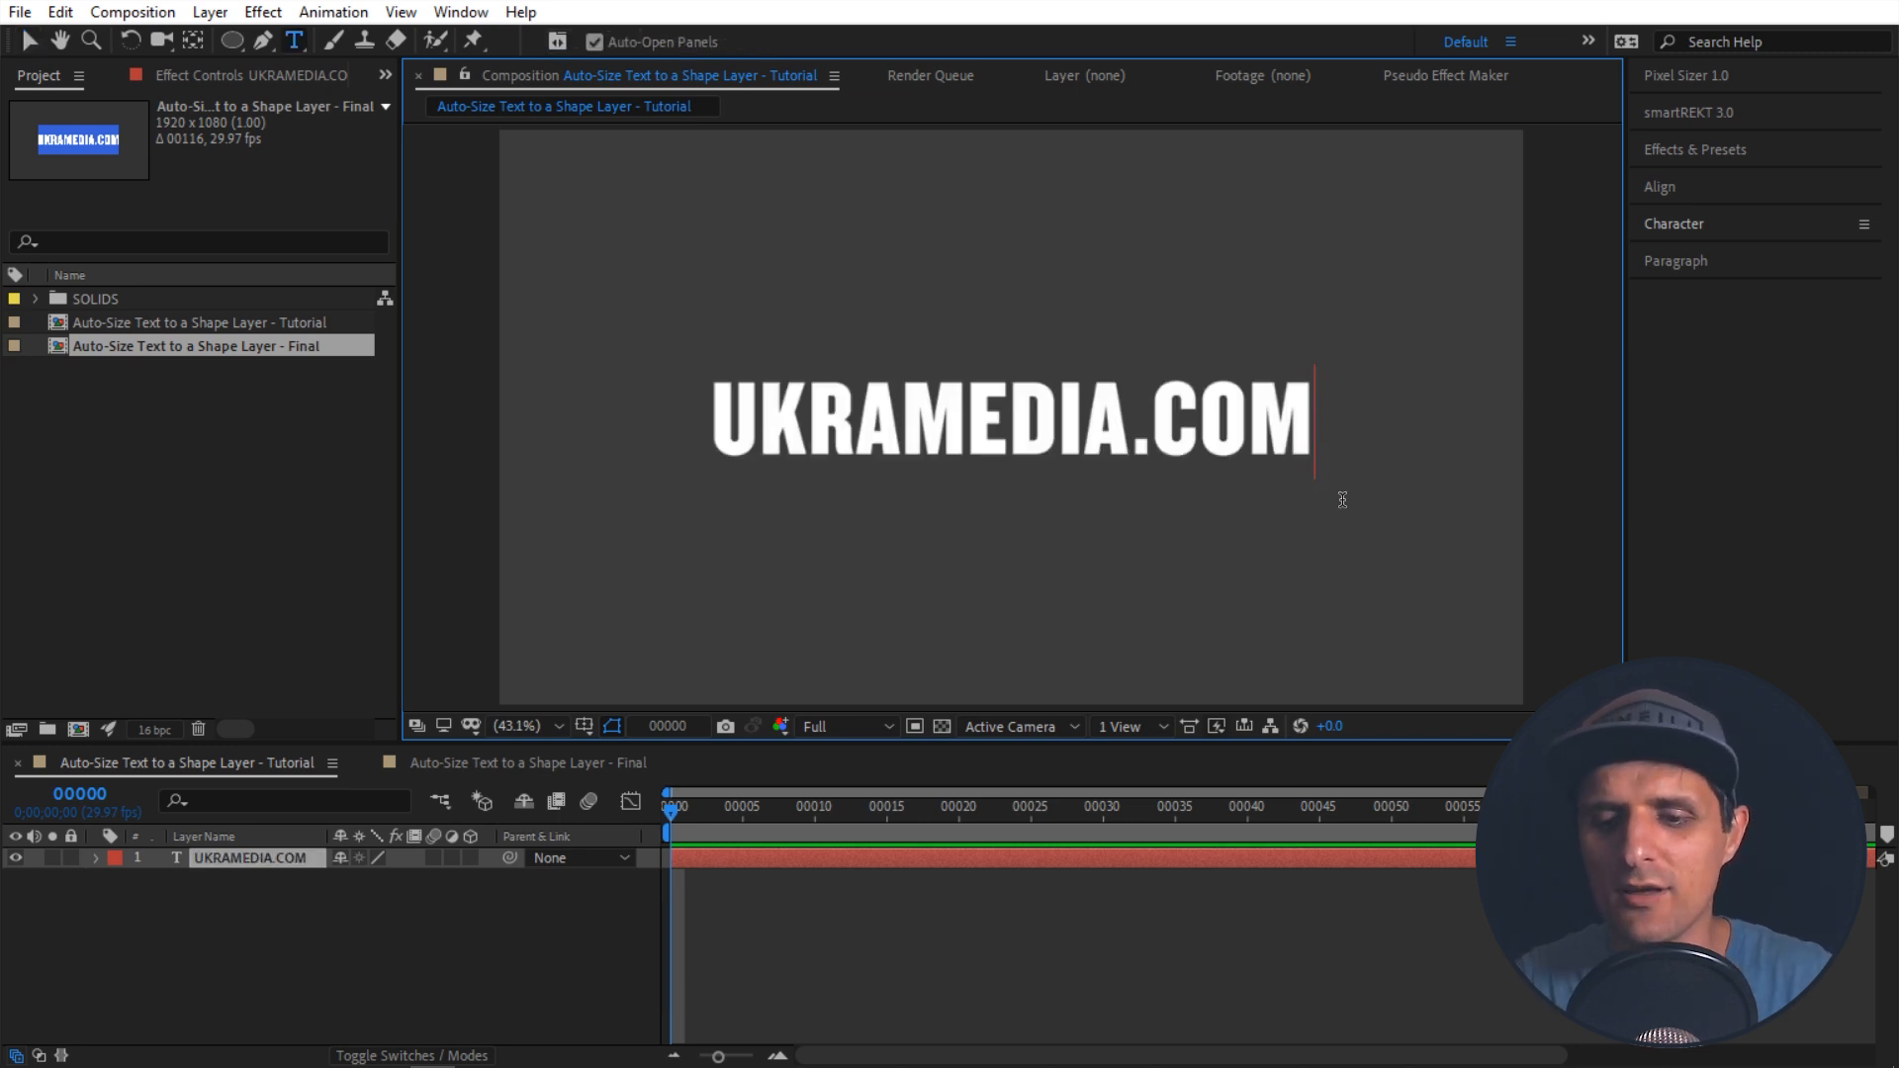
text(j)
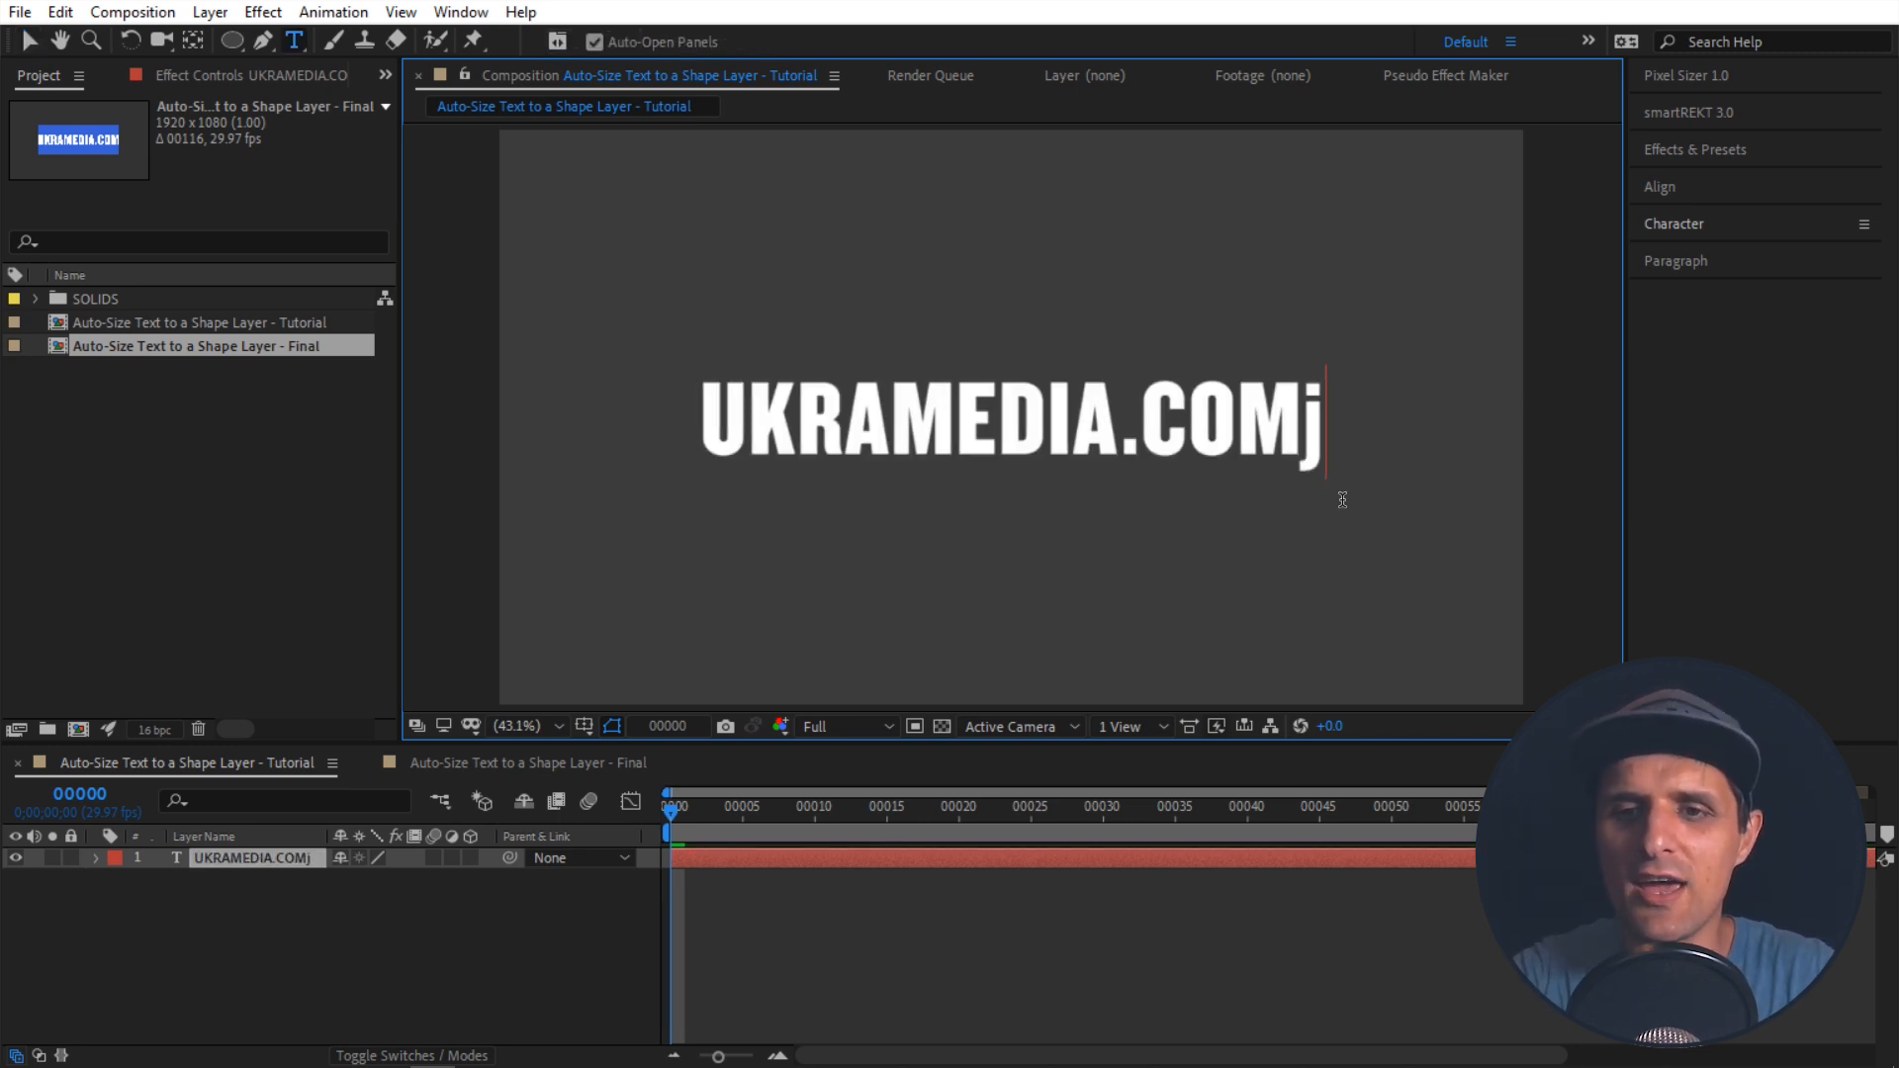
text(g)
key(Escape)
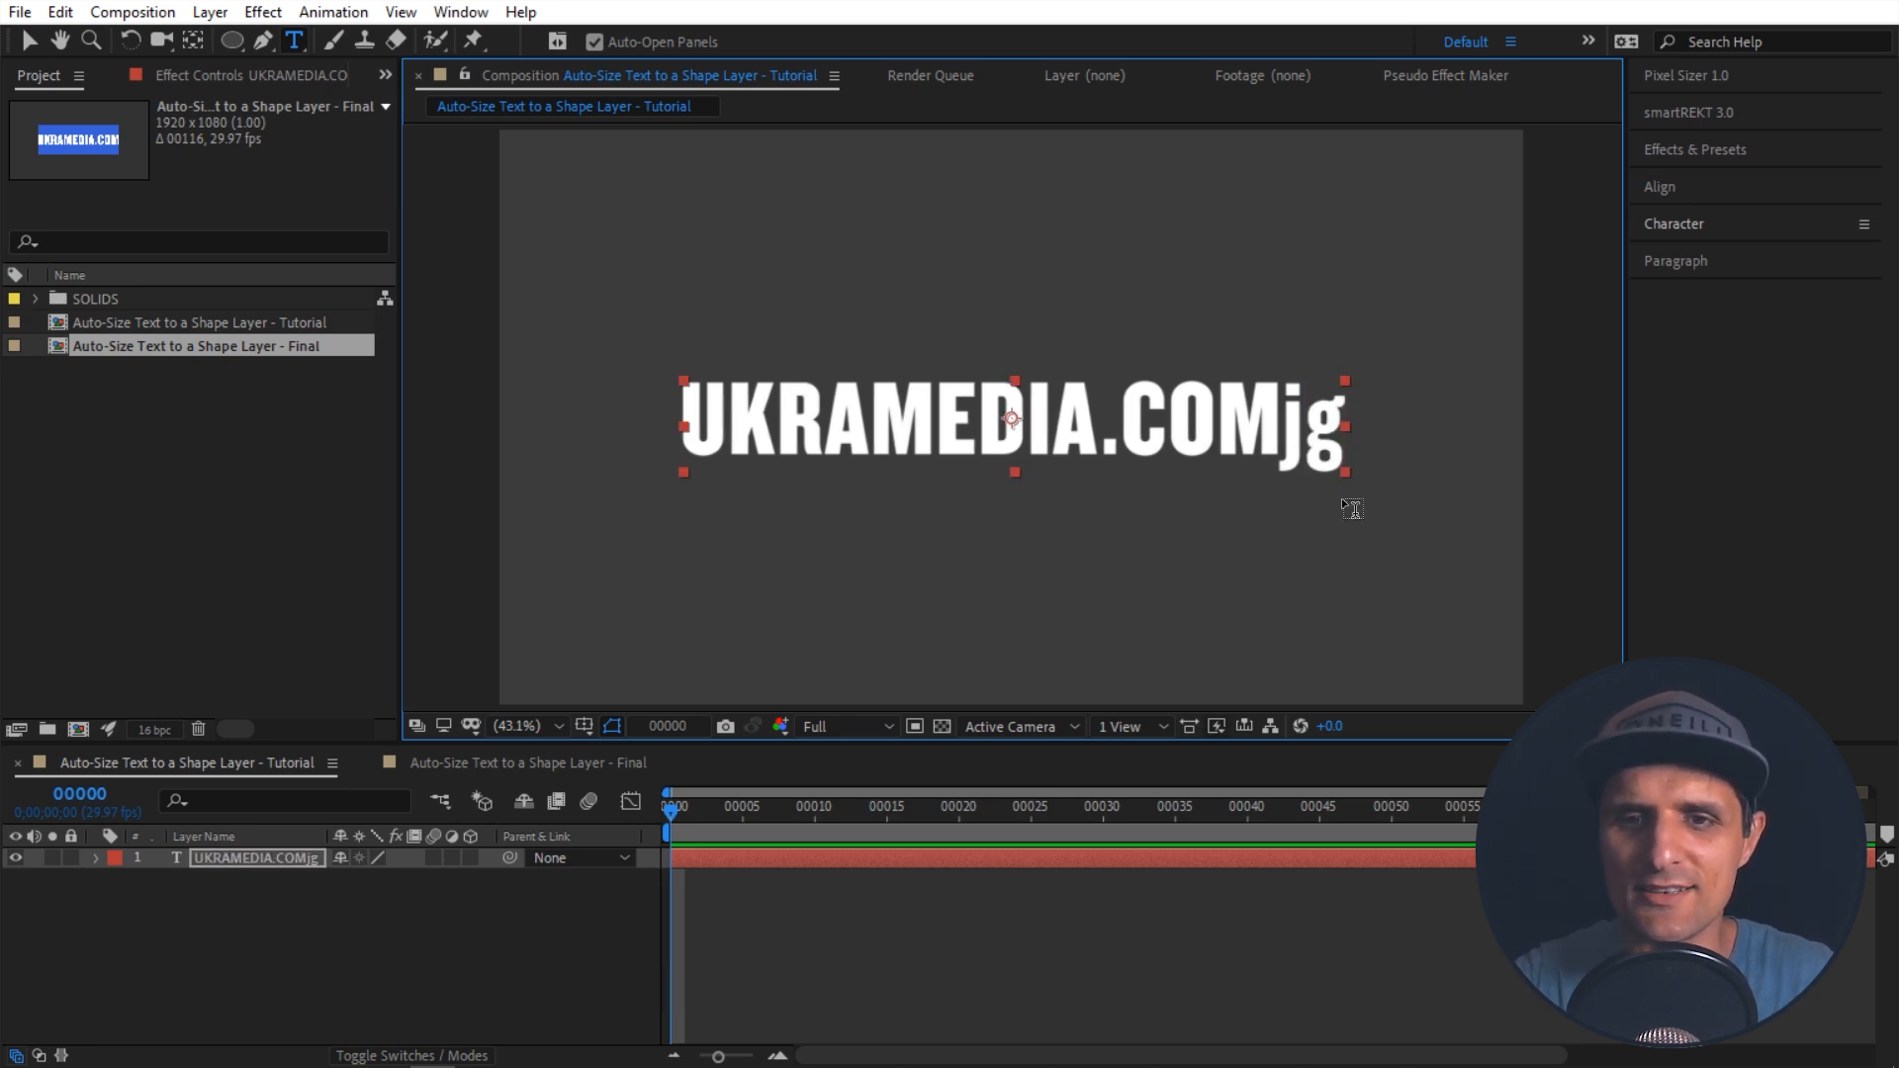
key(v)
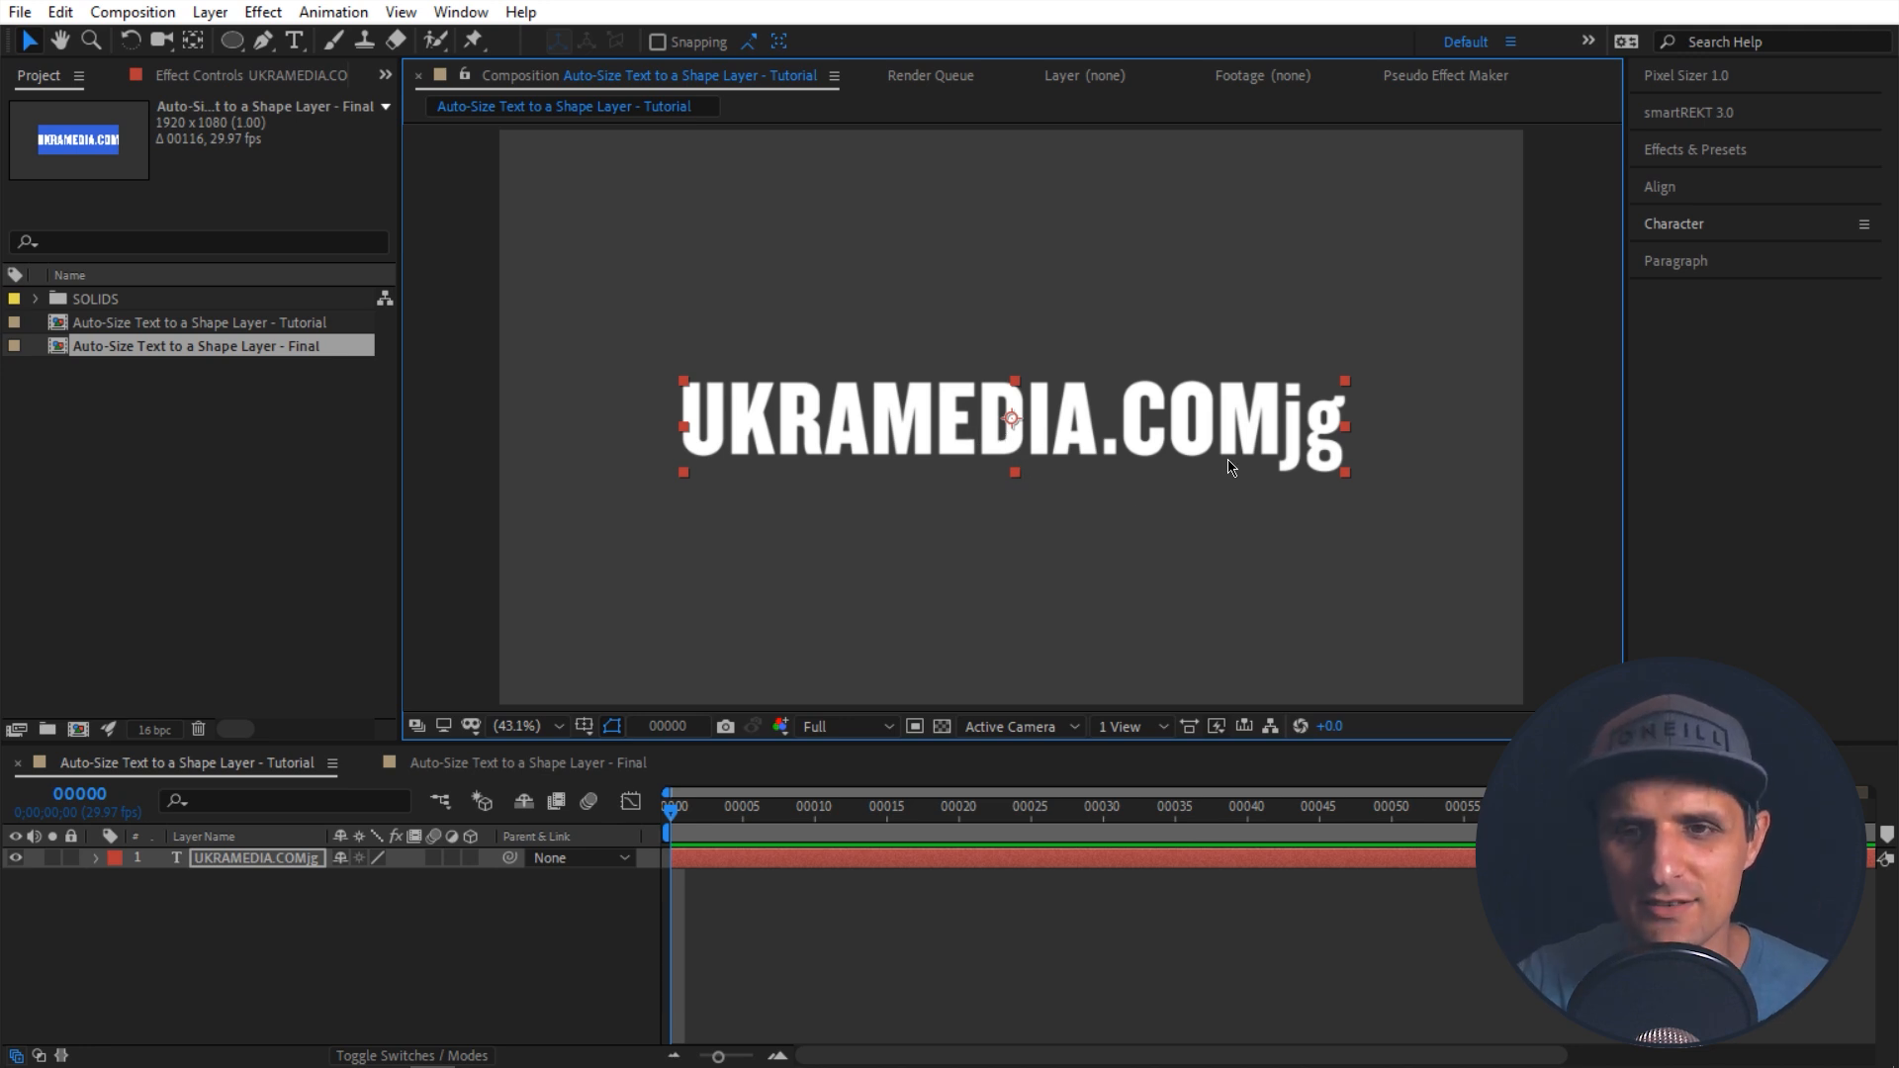
Step: Add the test lines "sdfasdfasd" and "asdfasdf" below the first line of the text layer
double_click(1300, 430)
click(1339, 434)
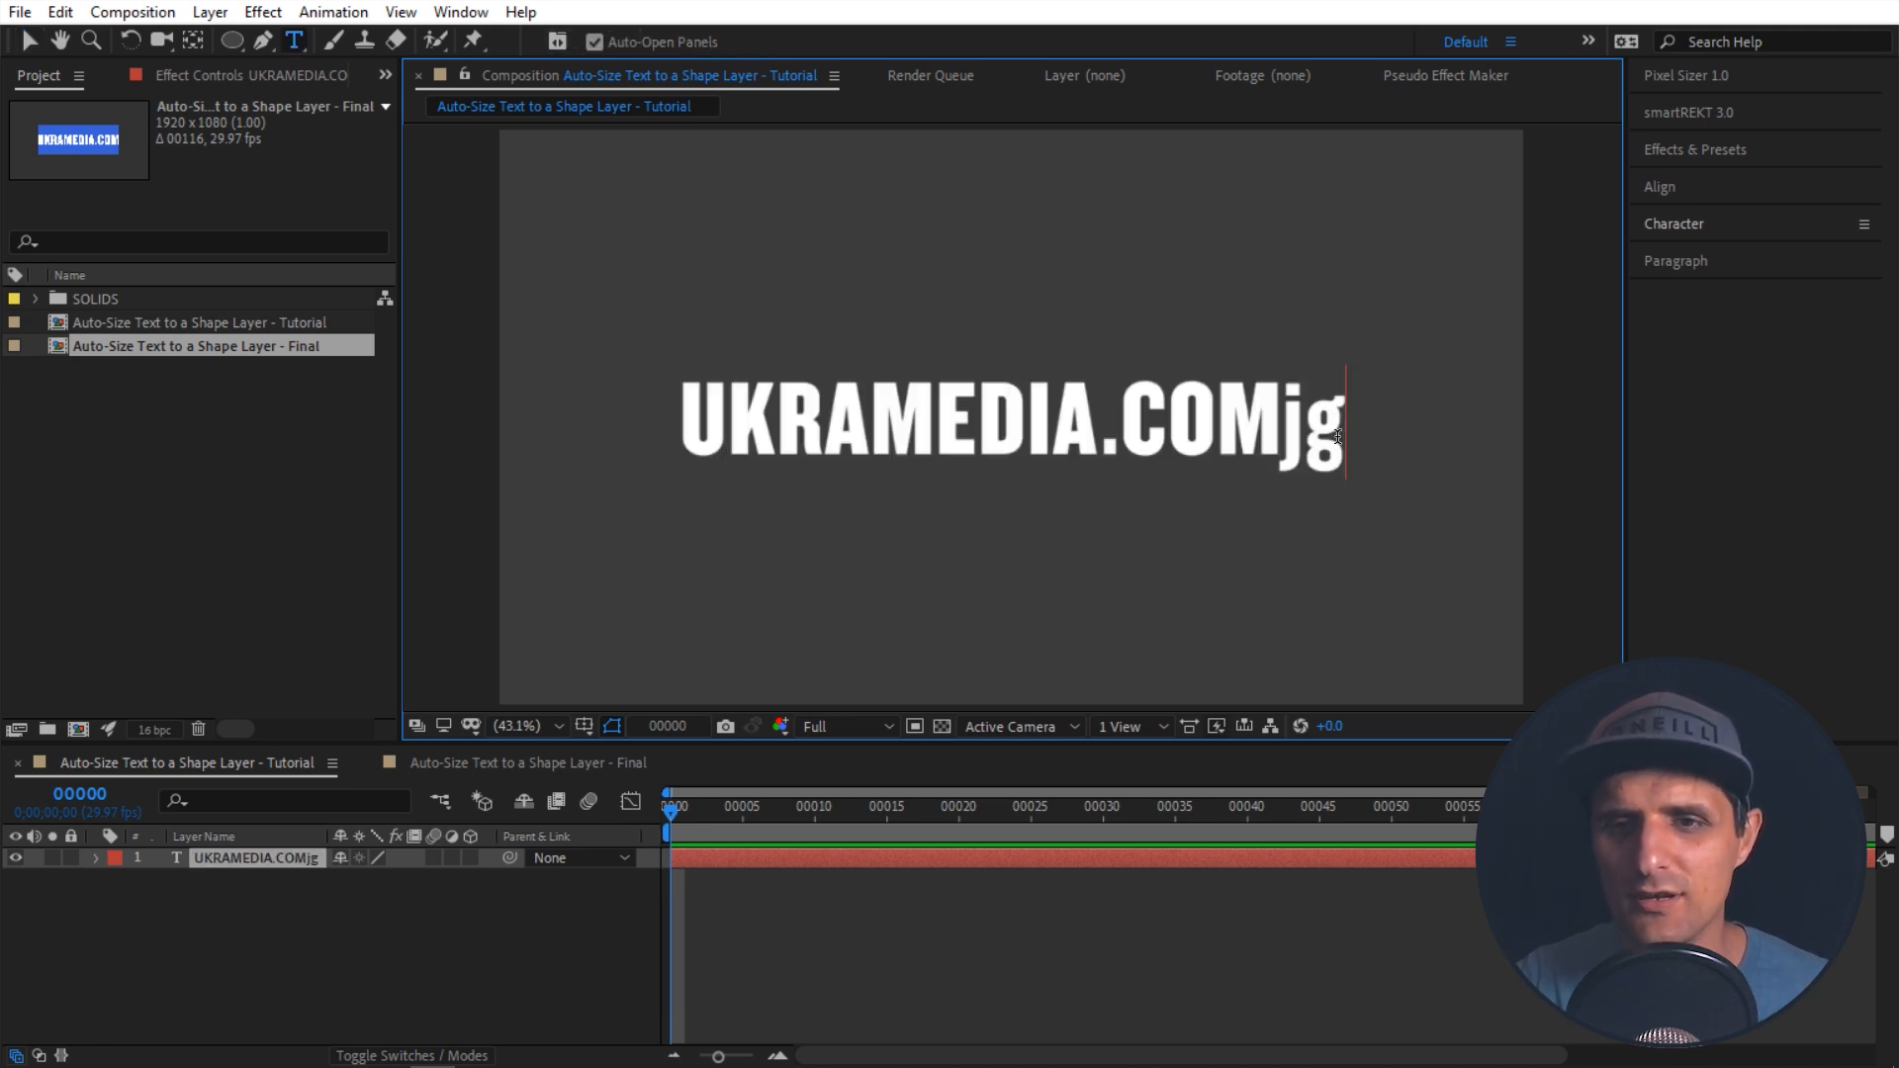
key(Return)
text(sdfasdfasd)
key(Return)
text(asdfasdf)
key(KP_Enter)
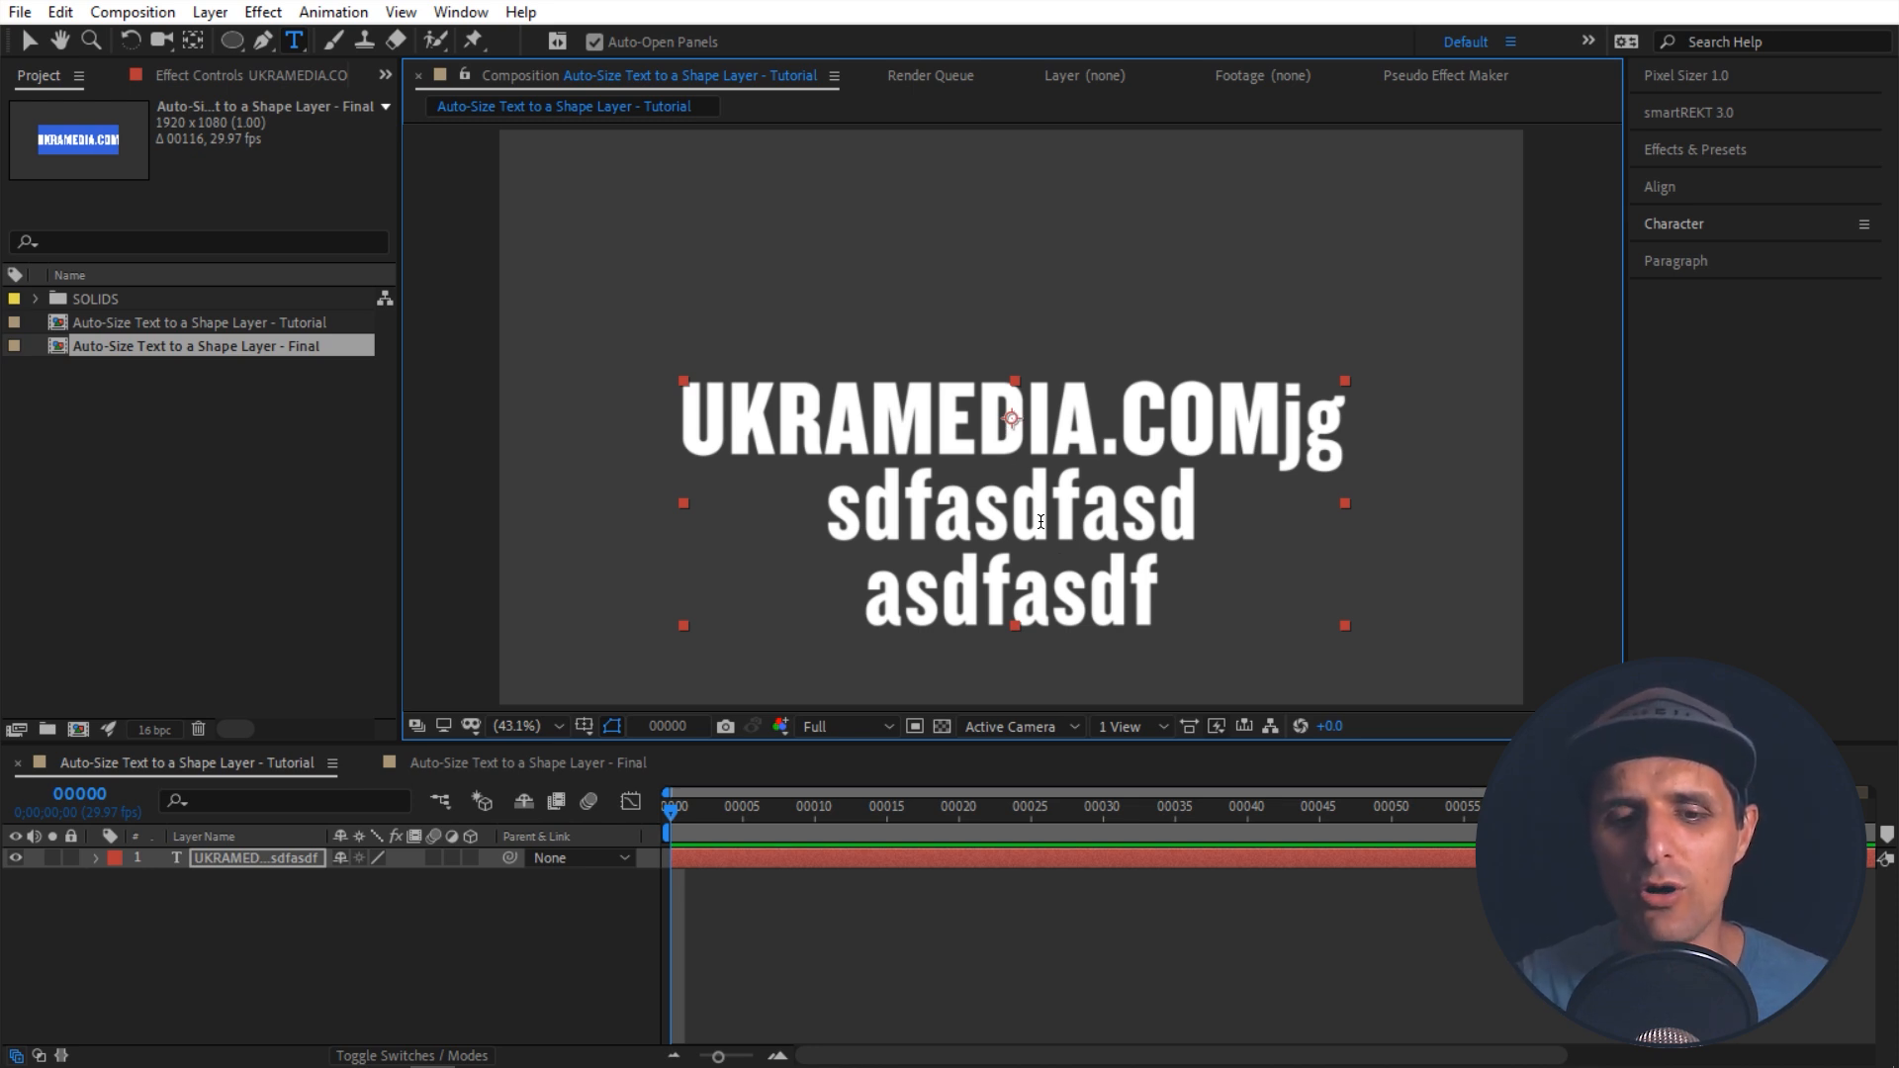
key(v)
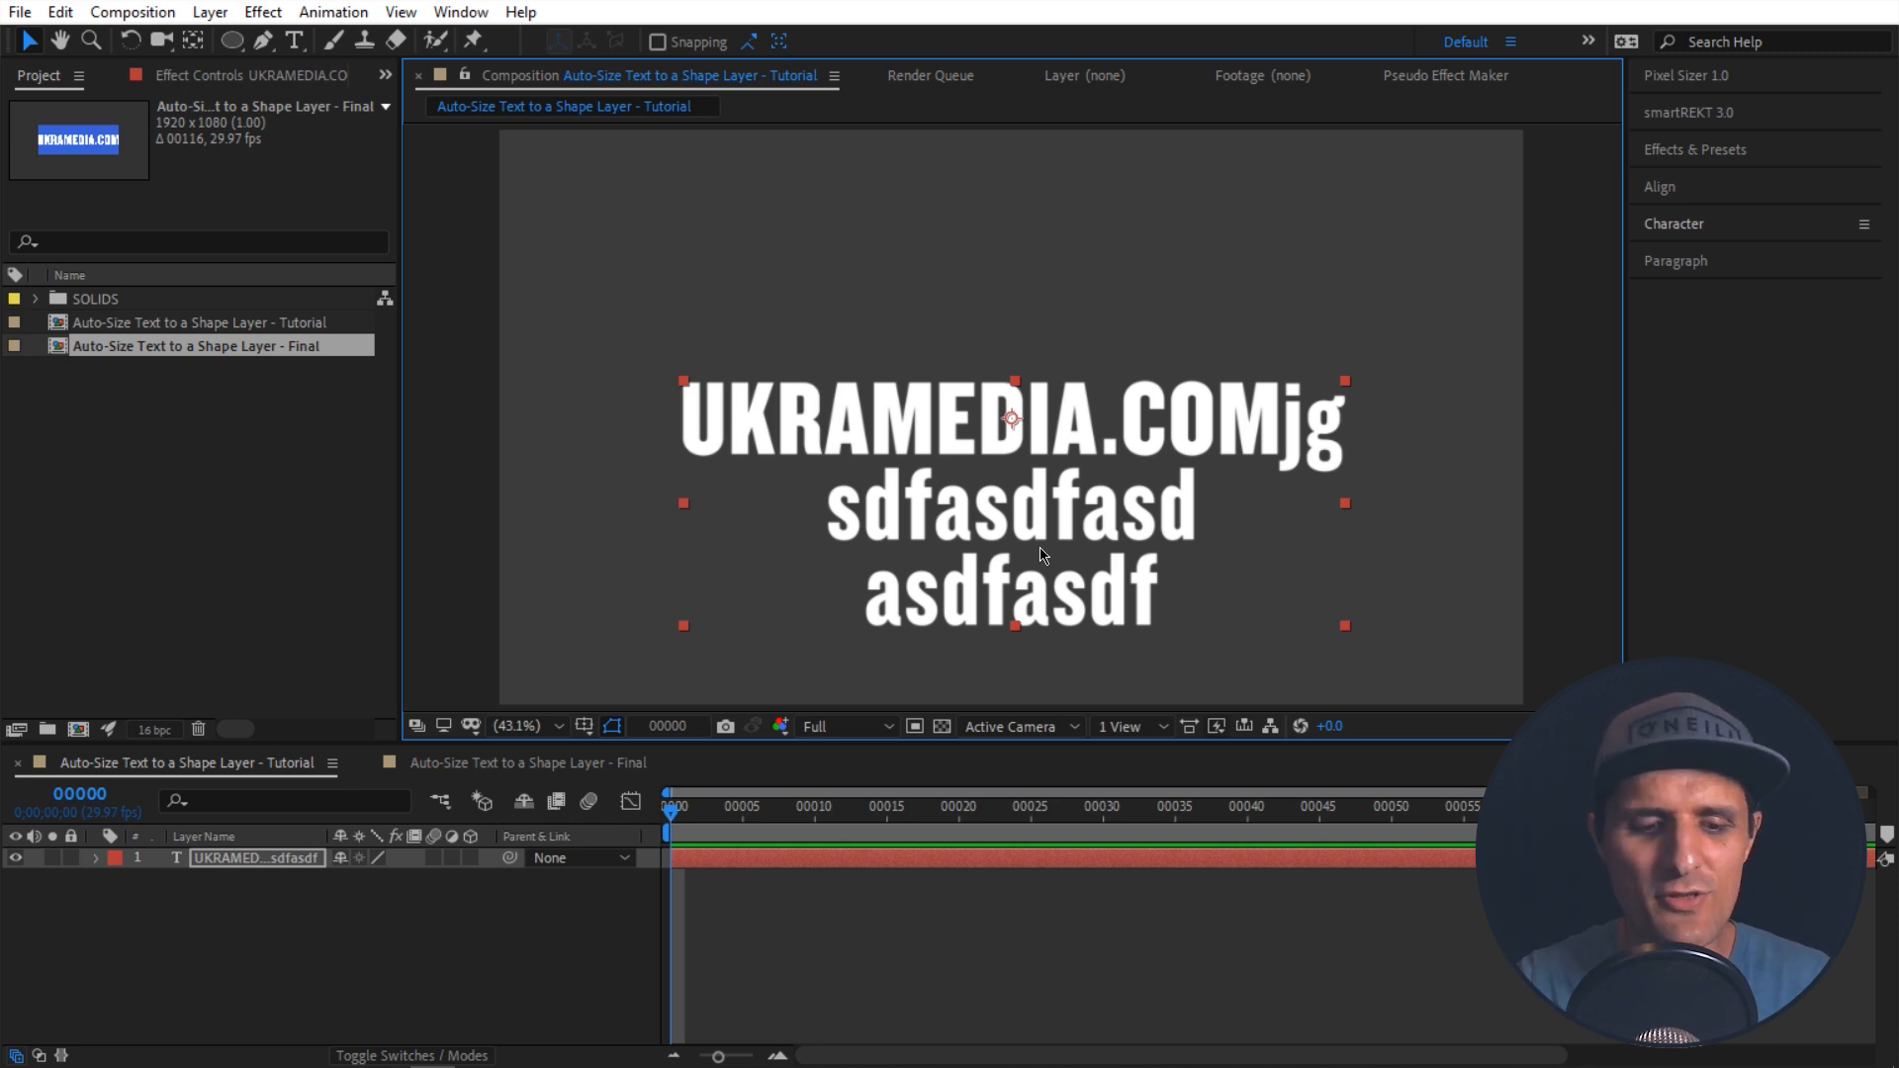
Step: Undo the test text additions so the layer reads only "UKRAMEDIA.COM"
key(ctrl+z)
key(ctrl+z)
Step: Rename the UKRAMEDIA.COM layer as "Text Layer"
click(261, 871)
key(Return)
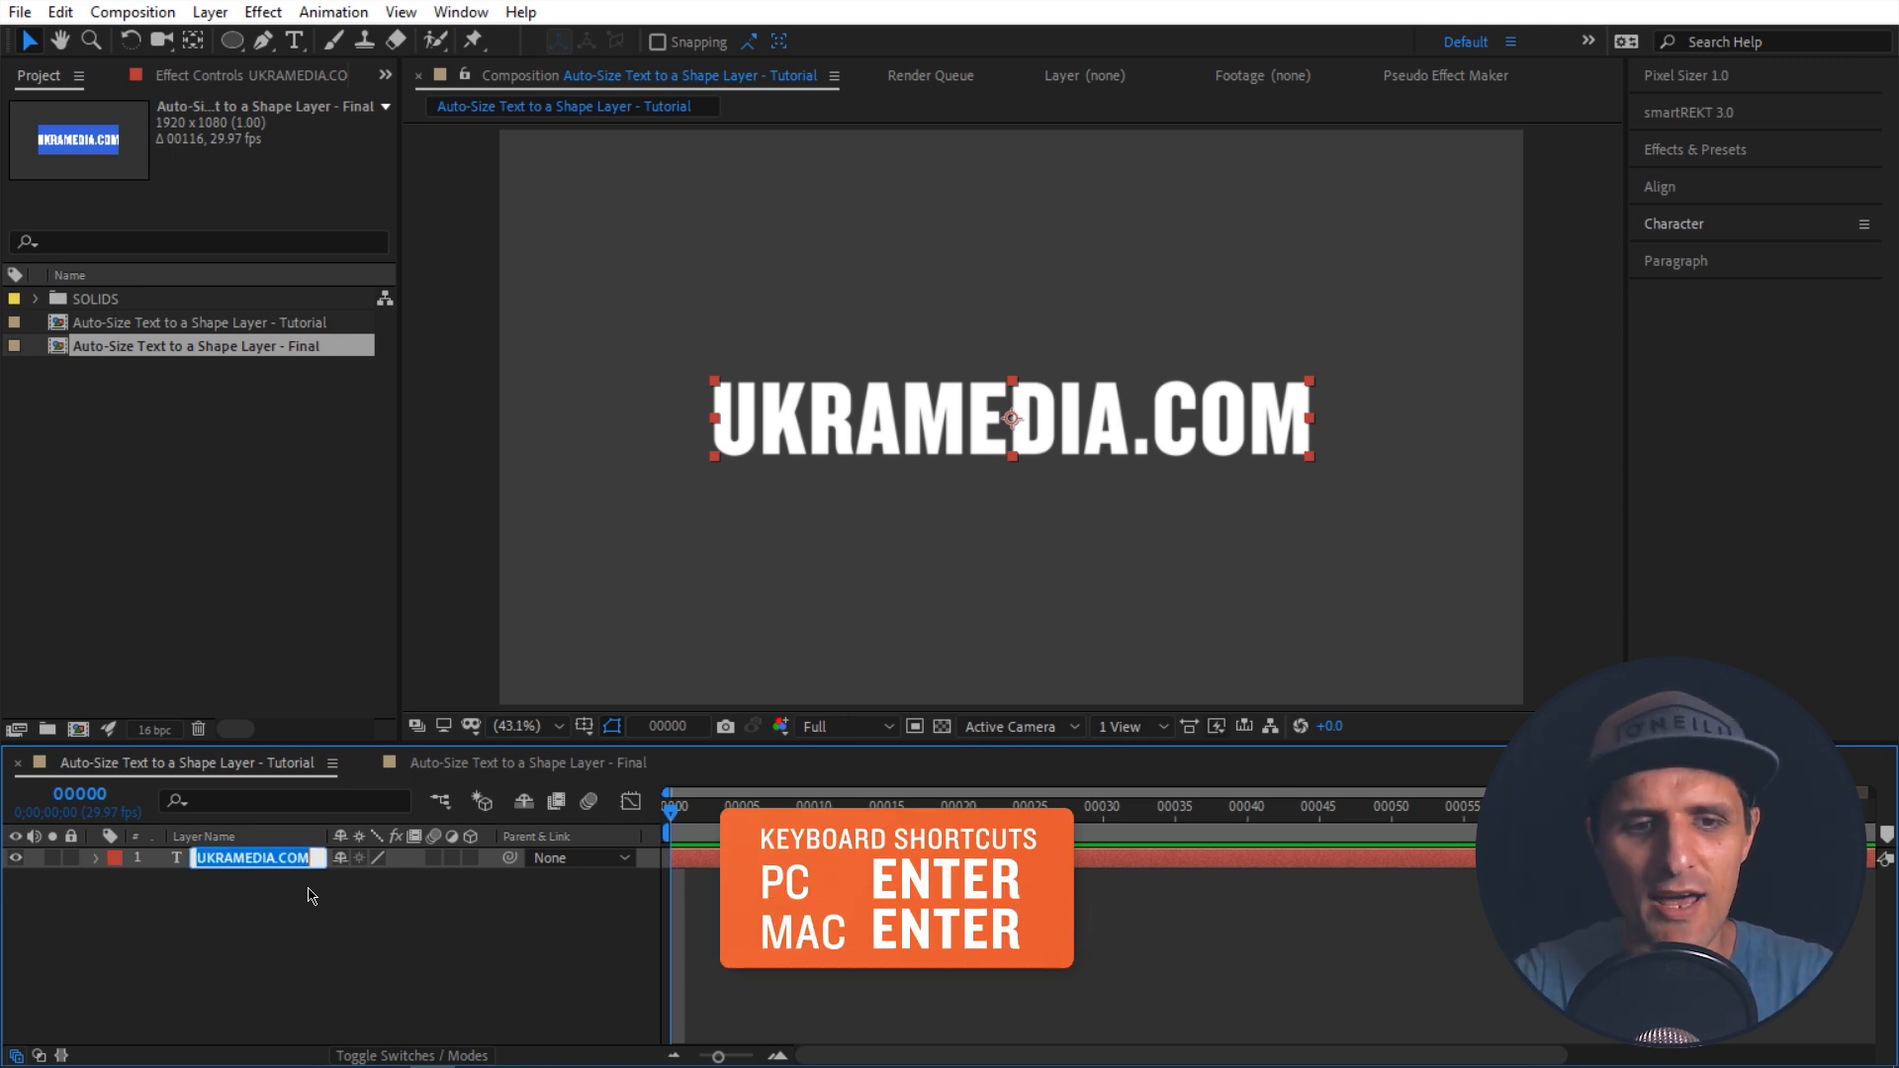
text(Text Laye)
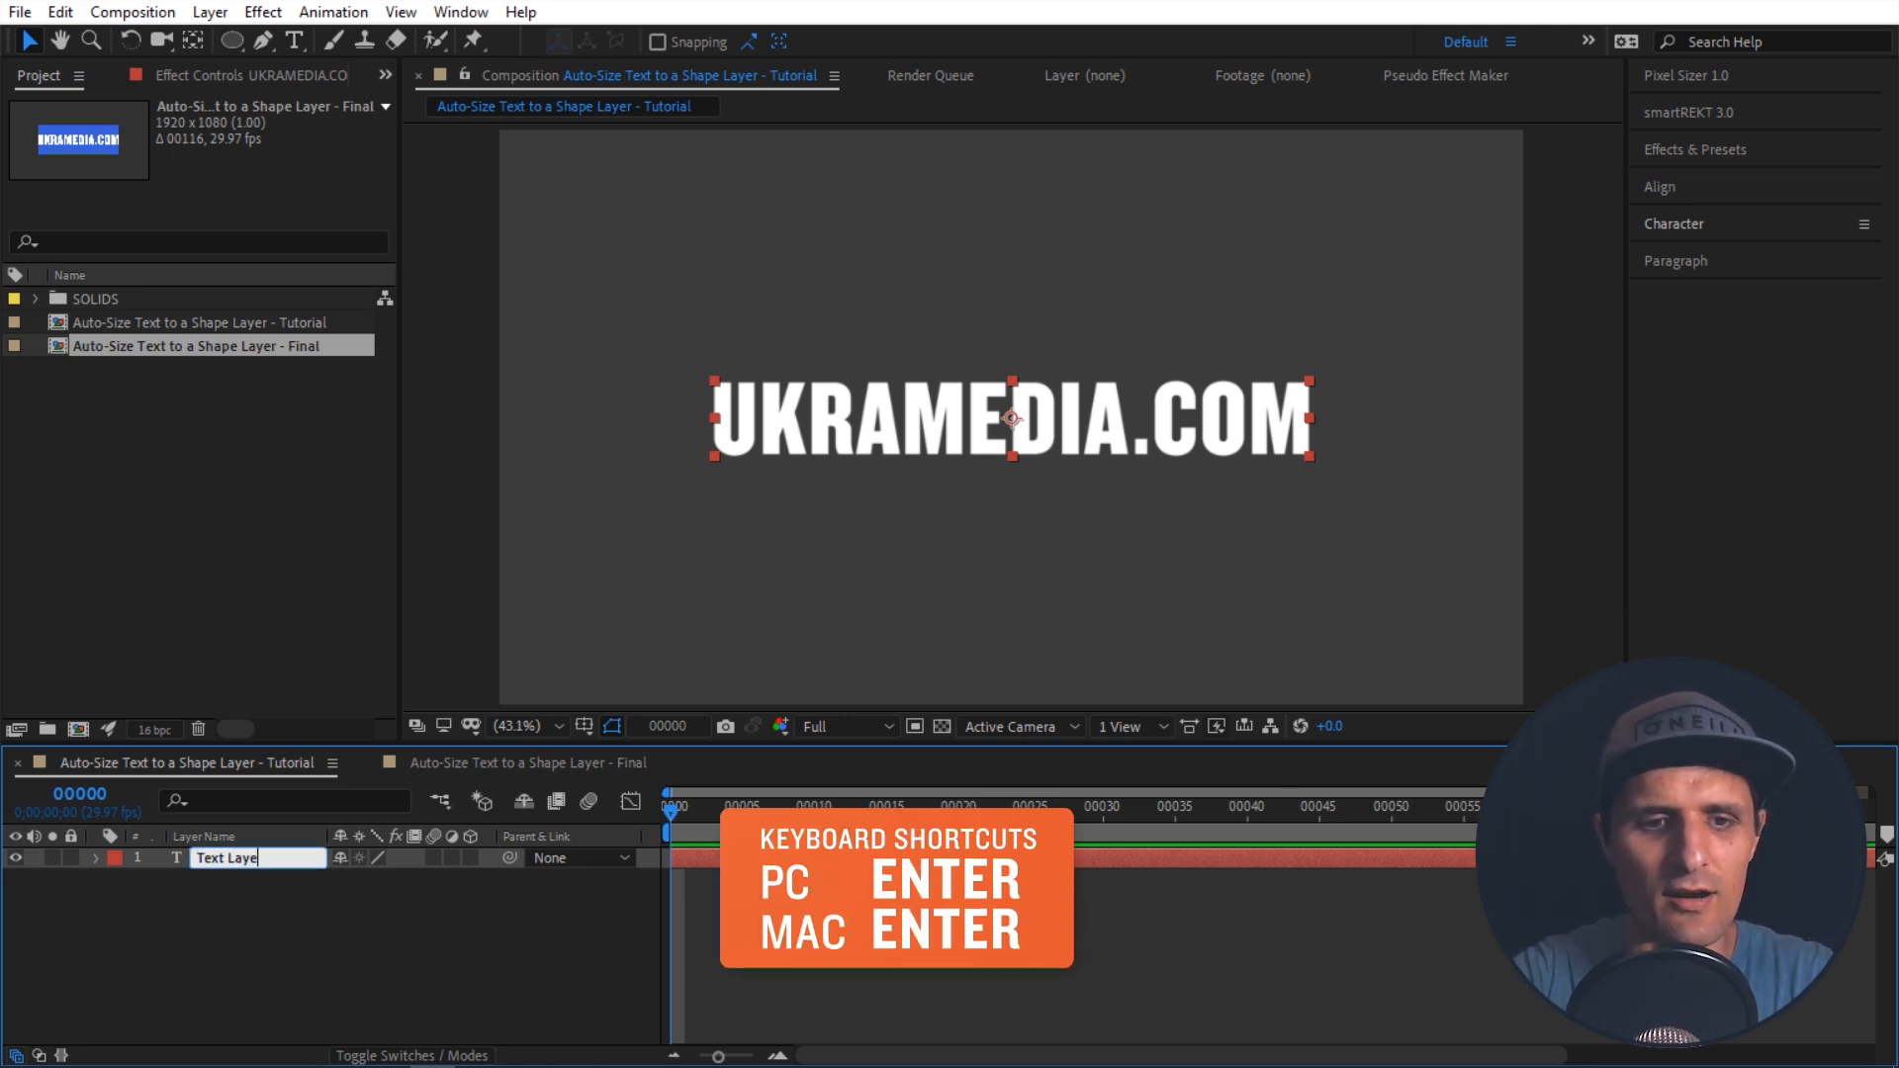
text(r)
key(Return)
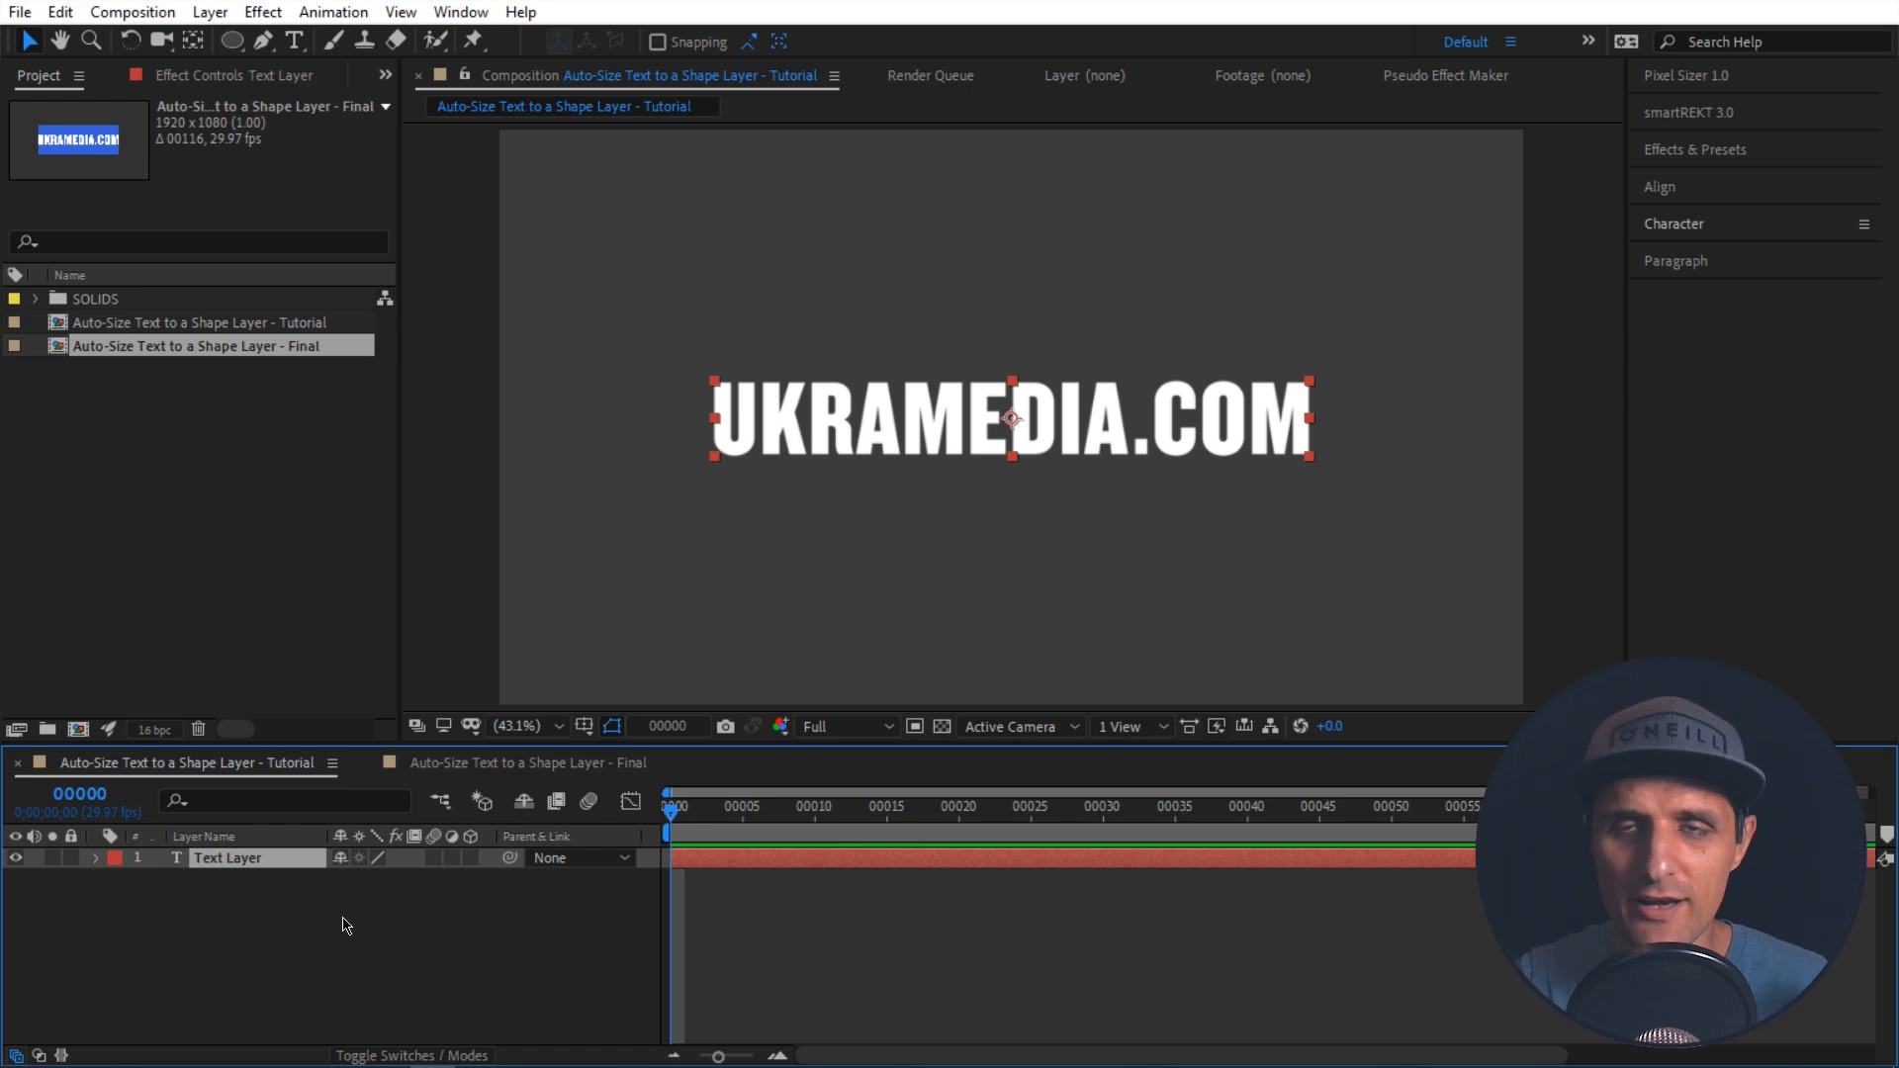
Step: Reveal Text Layer's Anchor Point property and shift its values to about 159.3, 50.9
key(a)
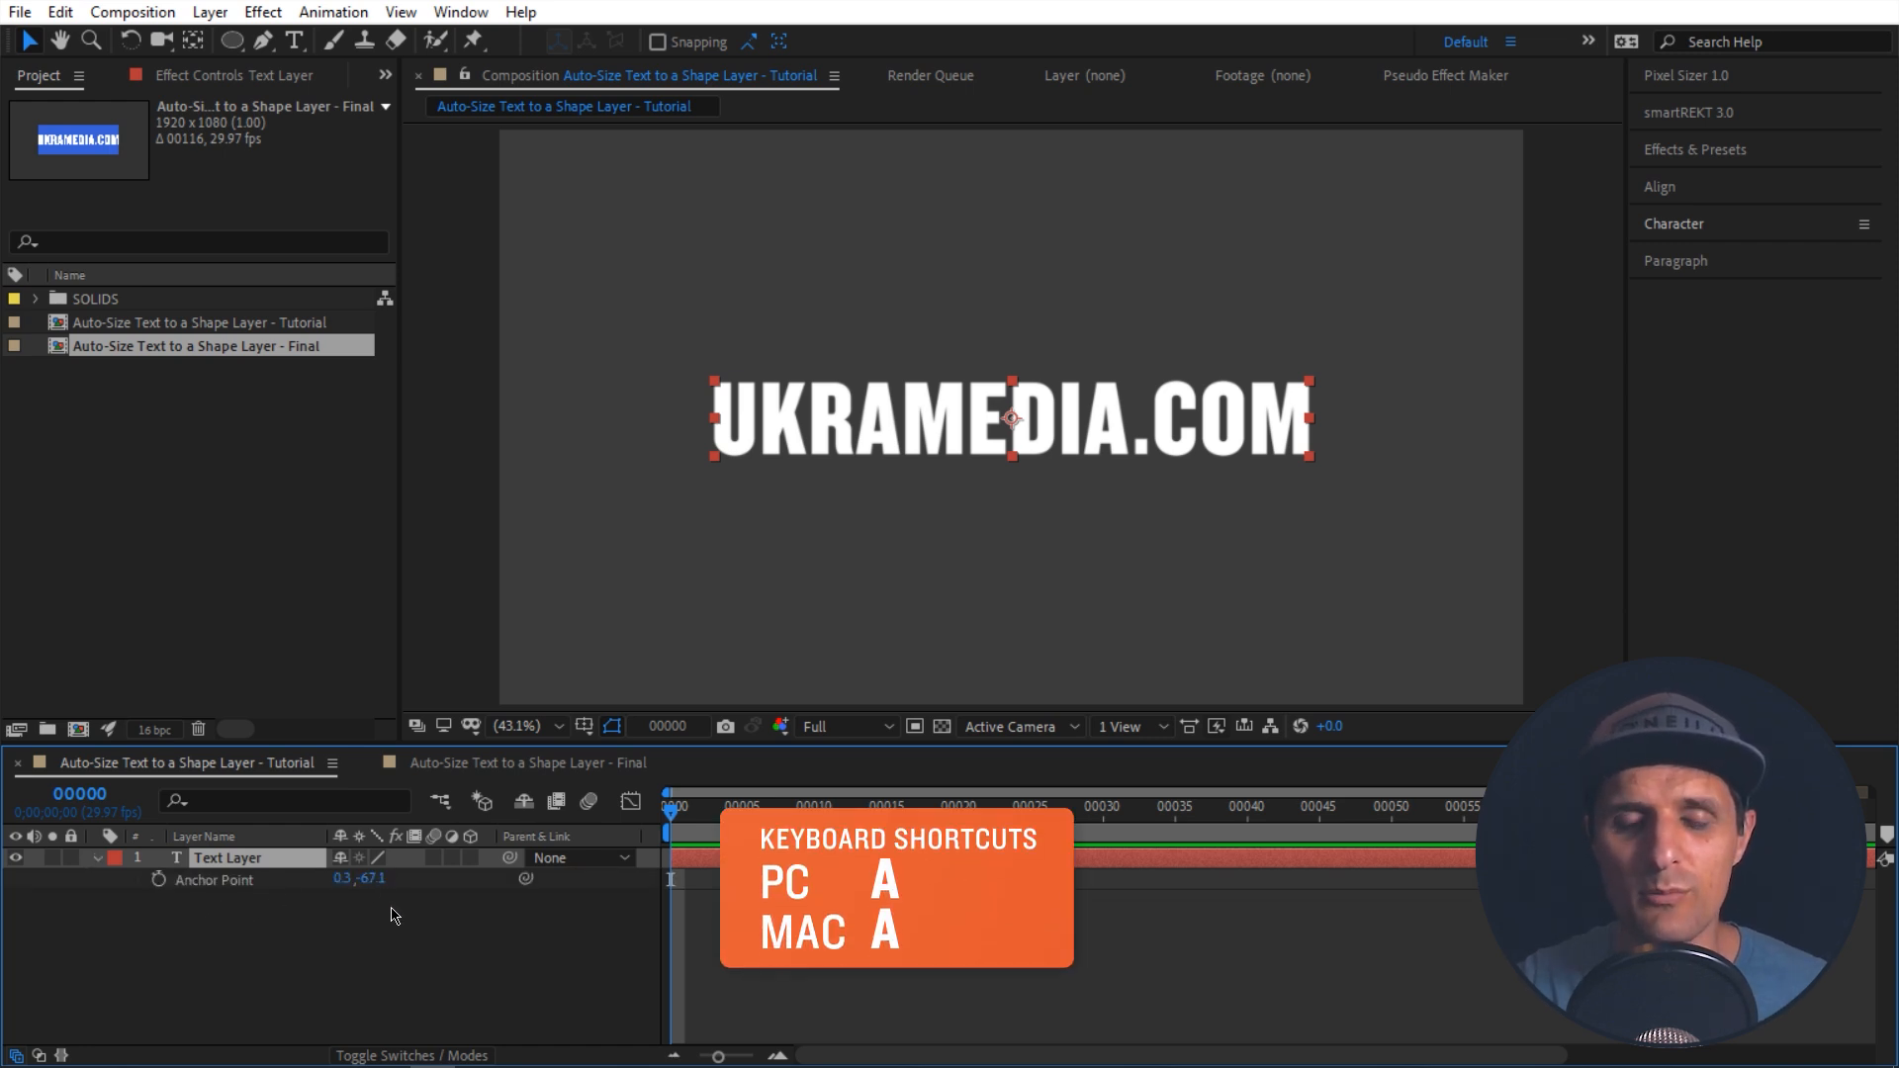
drag(373, 878, 517, 883)
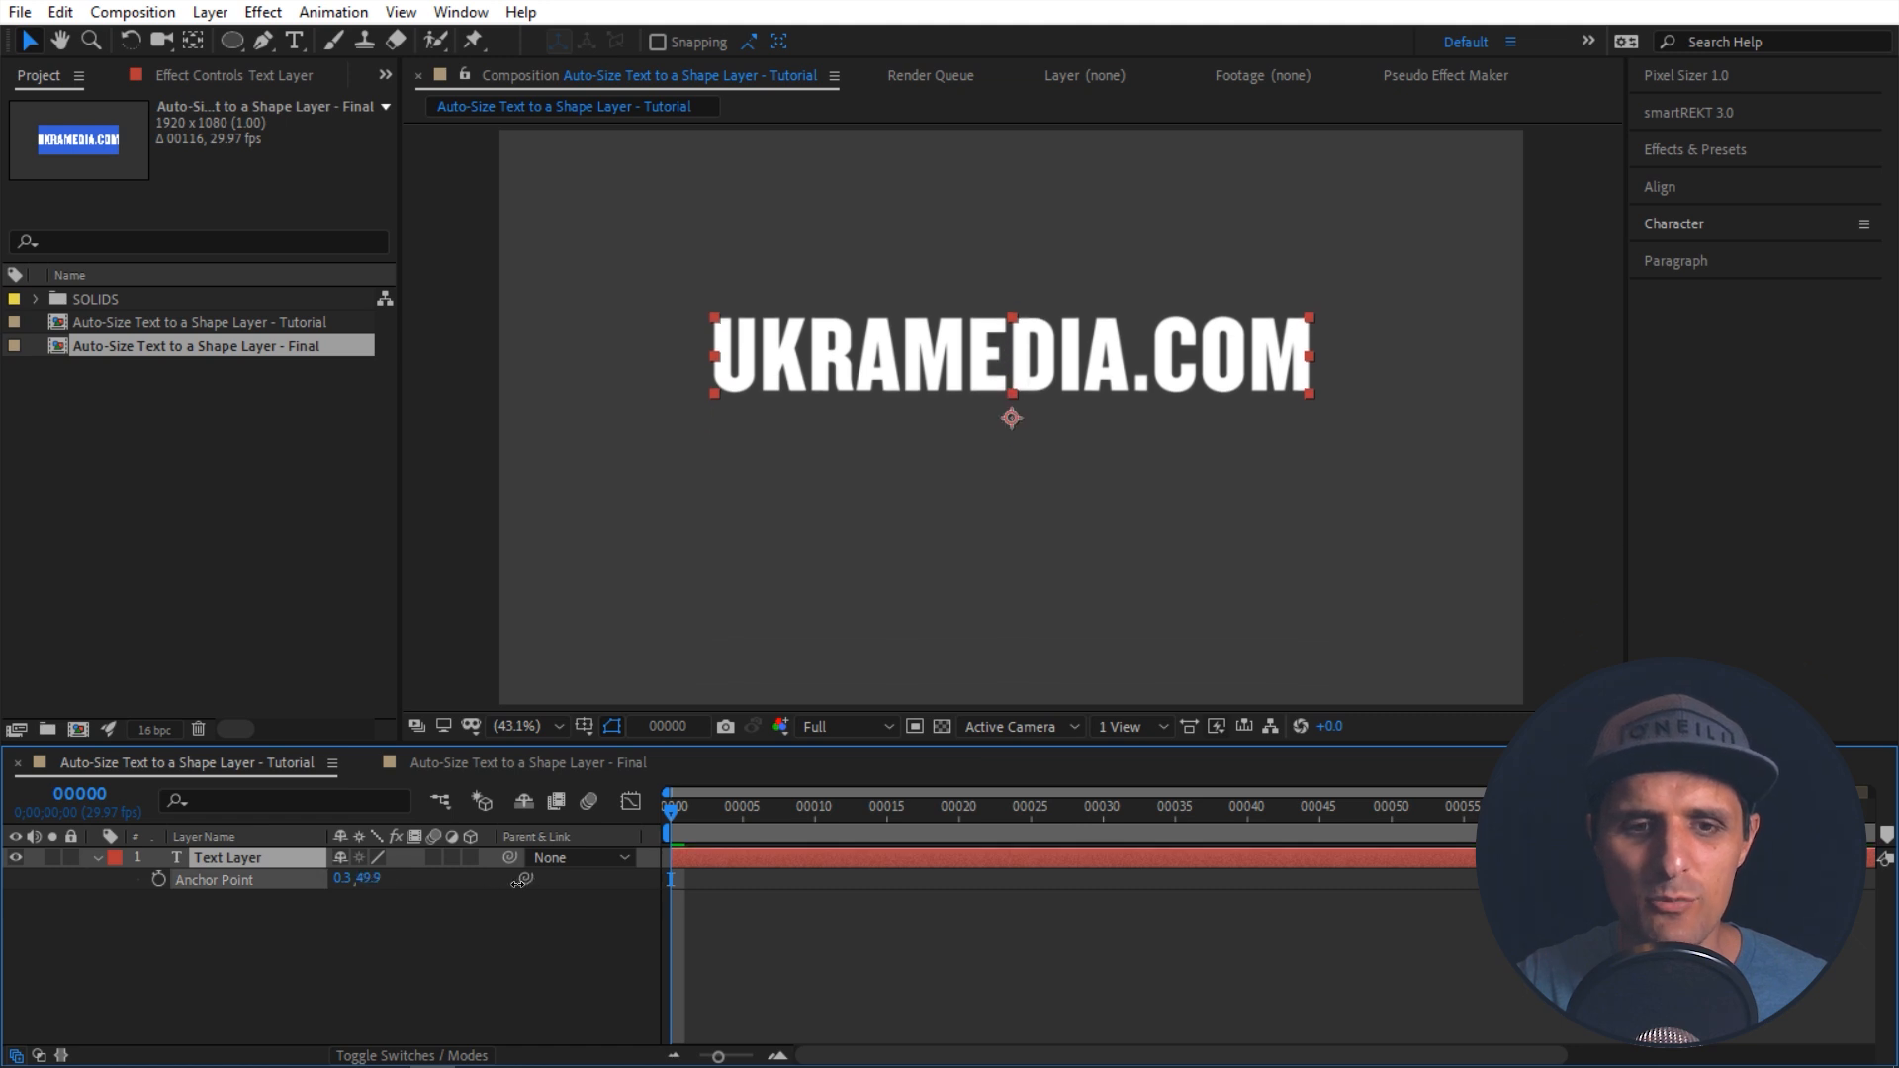
drag(340, 878, 356, 879)
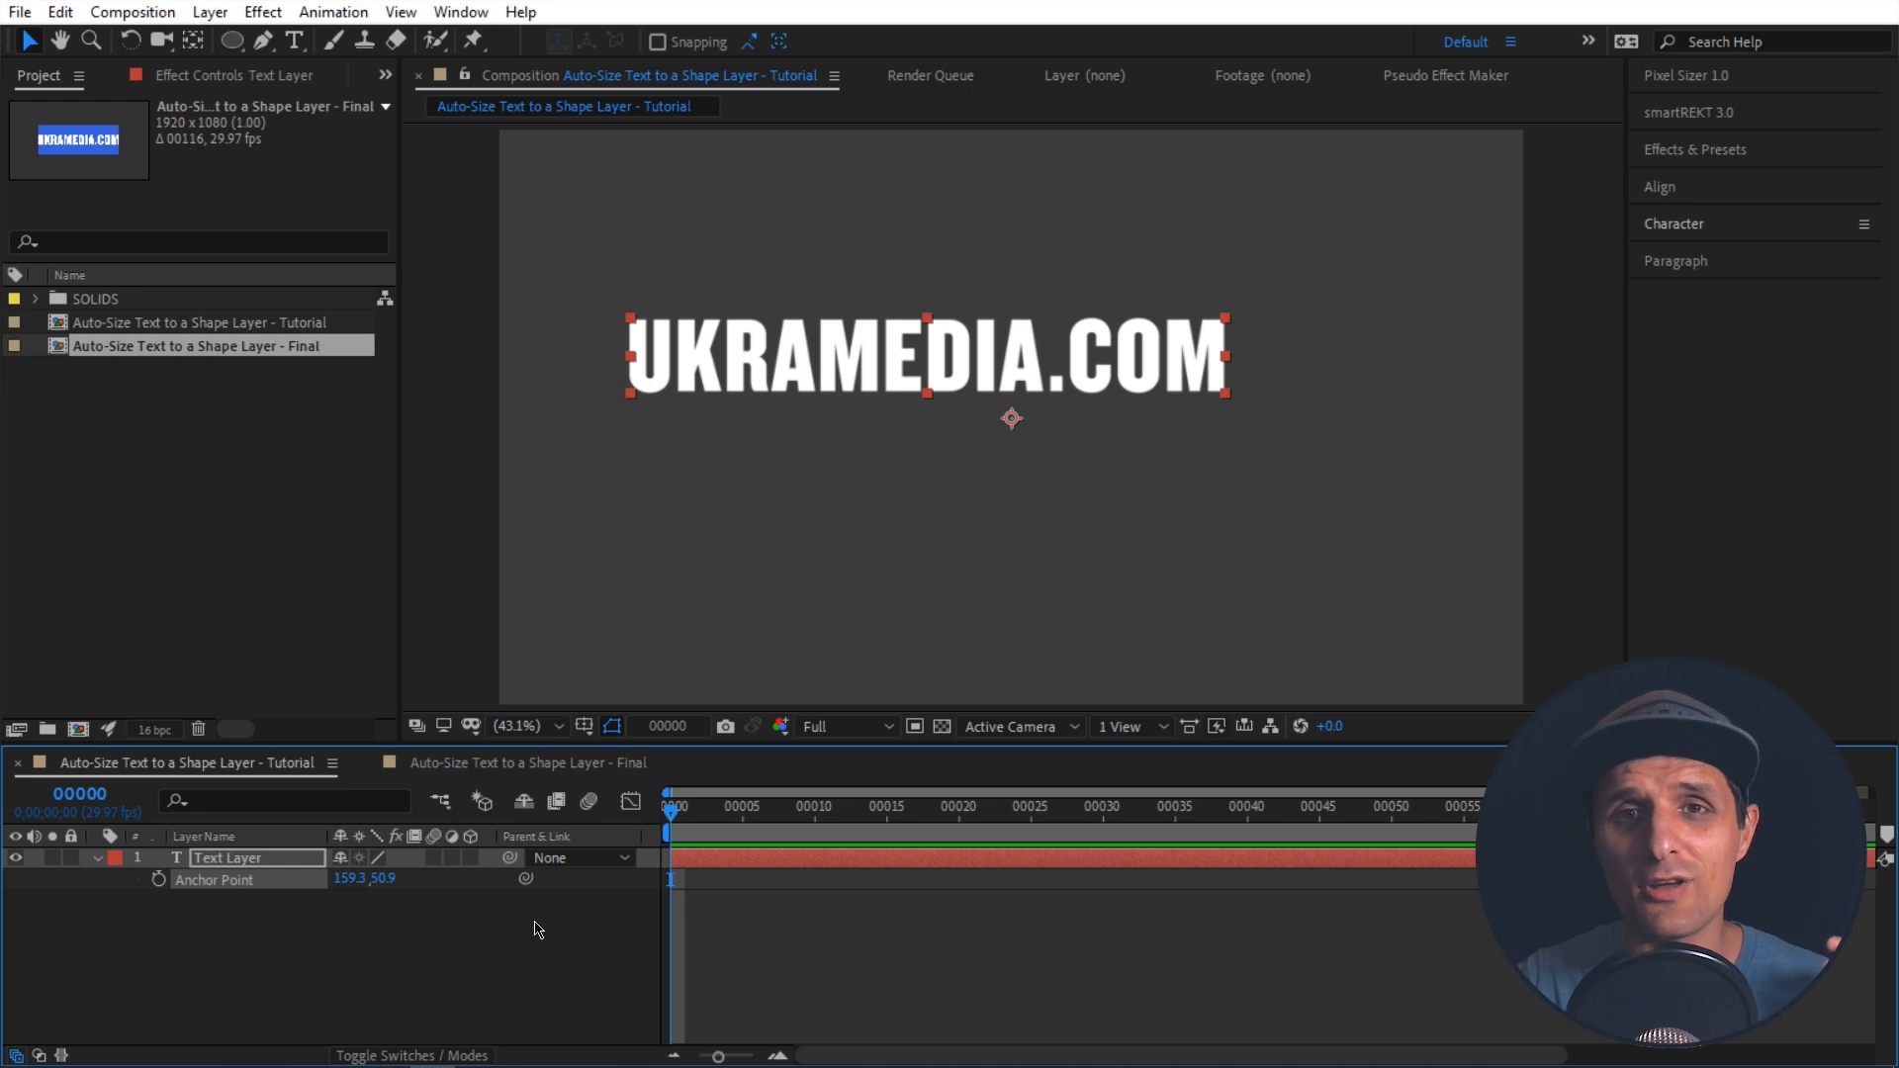
Step: Add an expression to Text Layer's Anchor Point and replace the default code with the array [11, 22]
alt+click(158, 880)
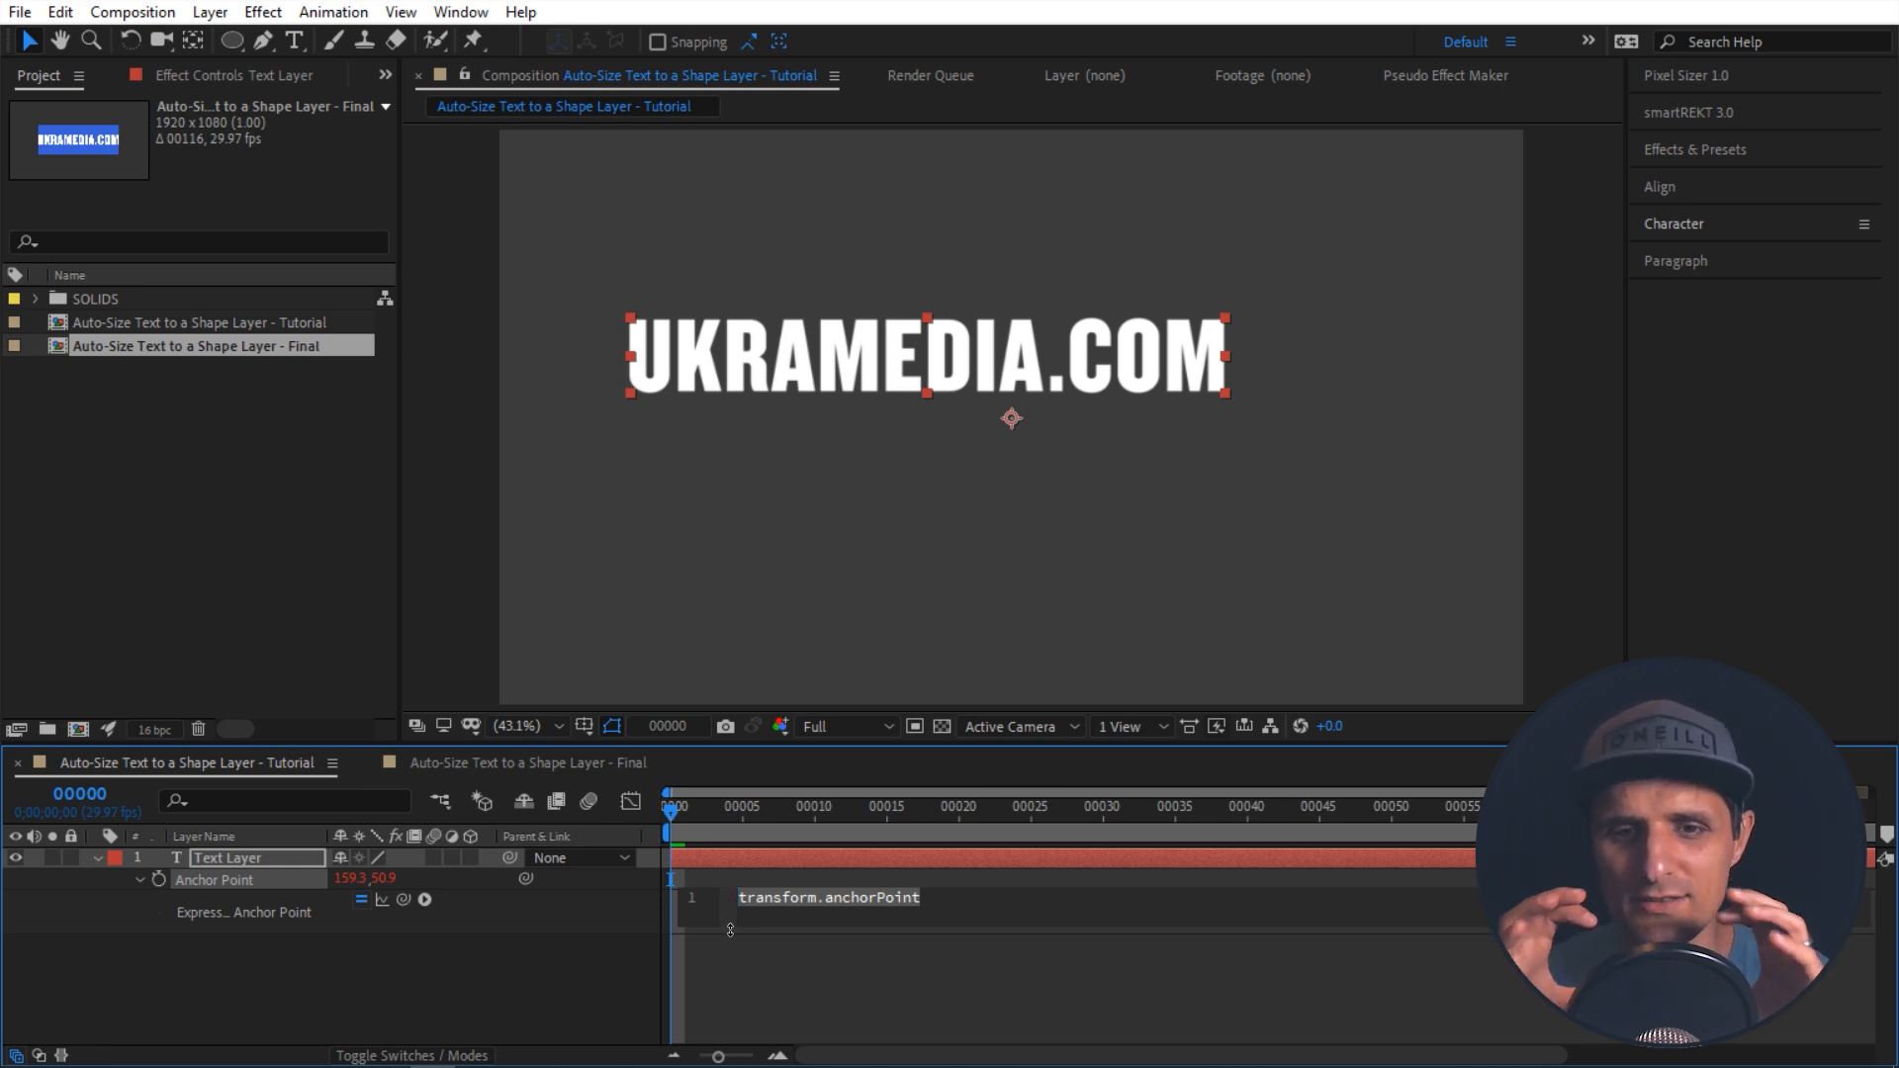
key(BackSpace)
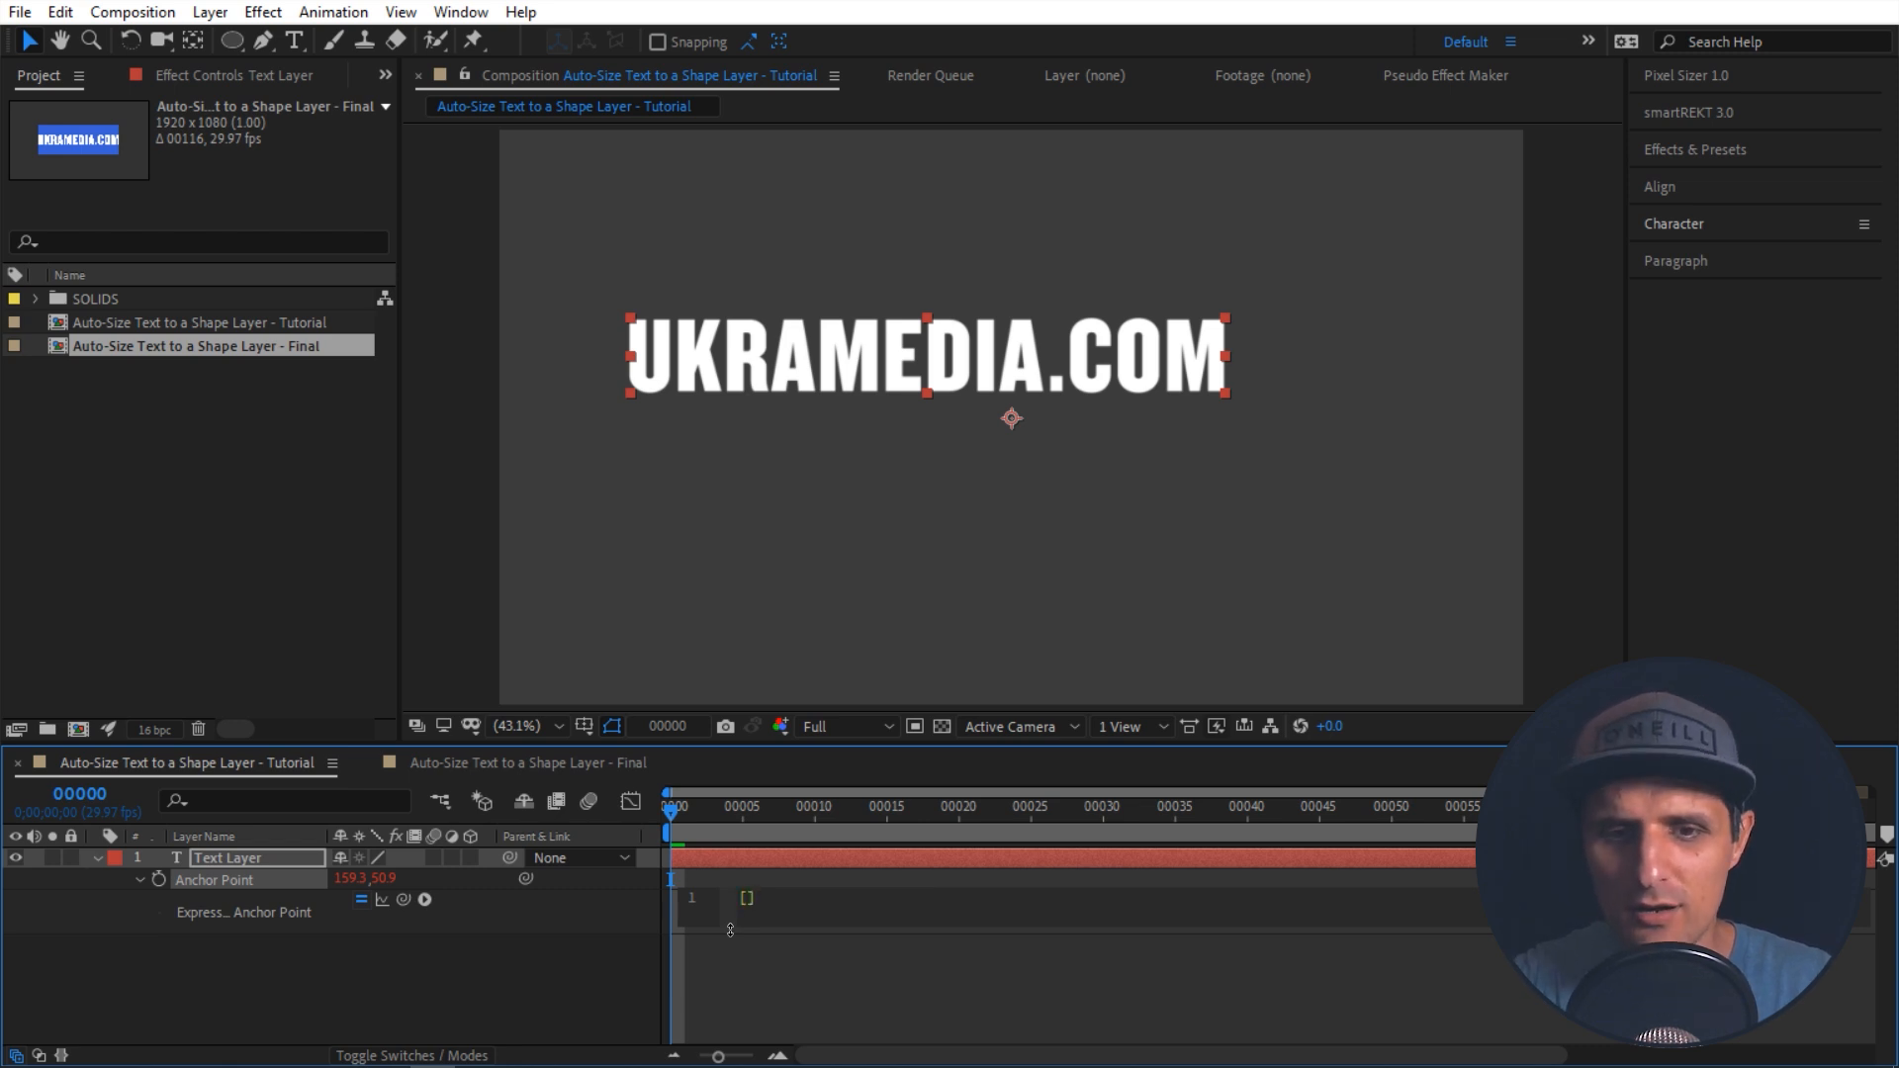
text(1)
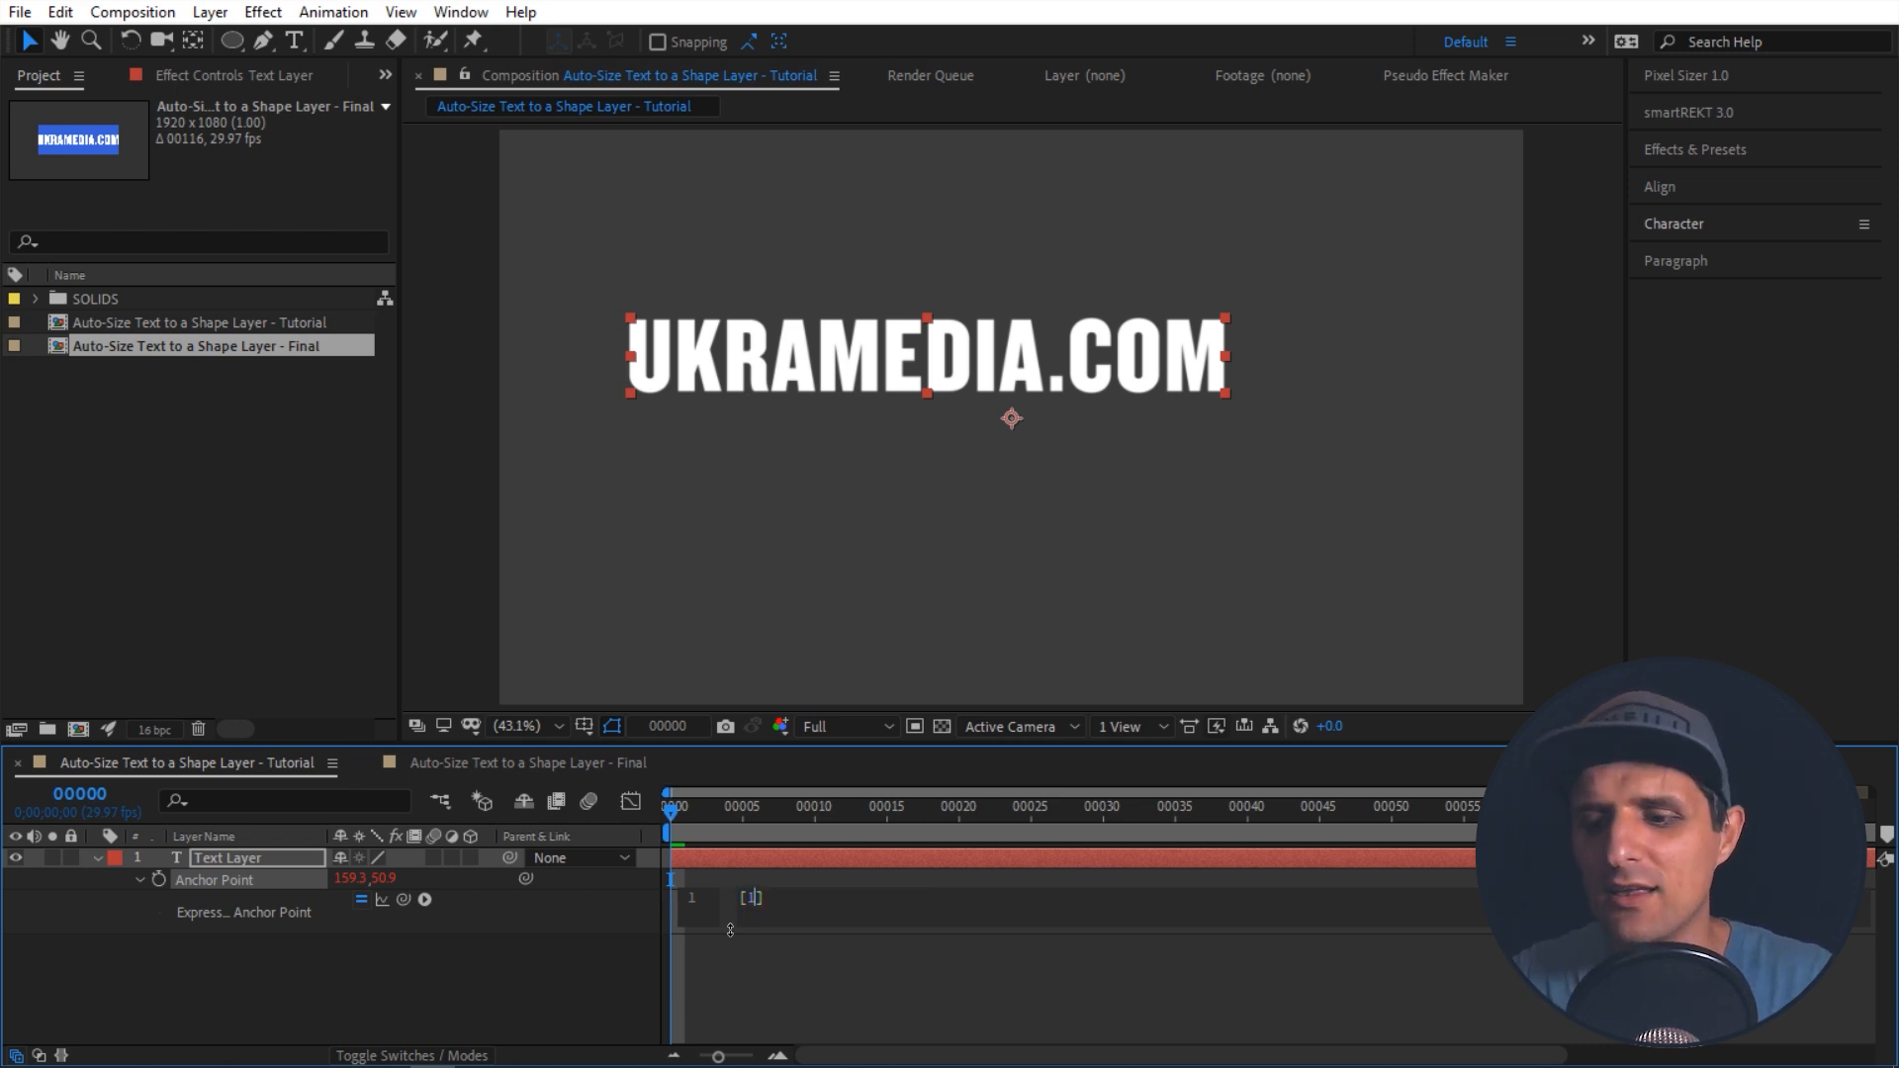
text(1, )
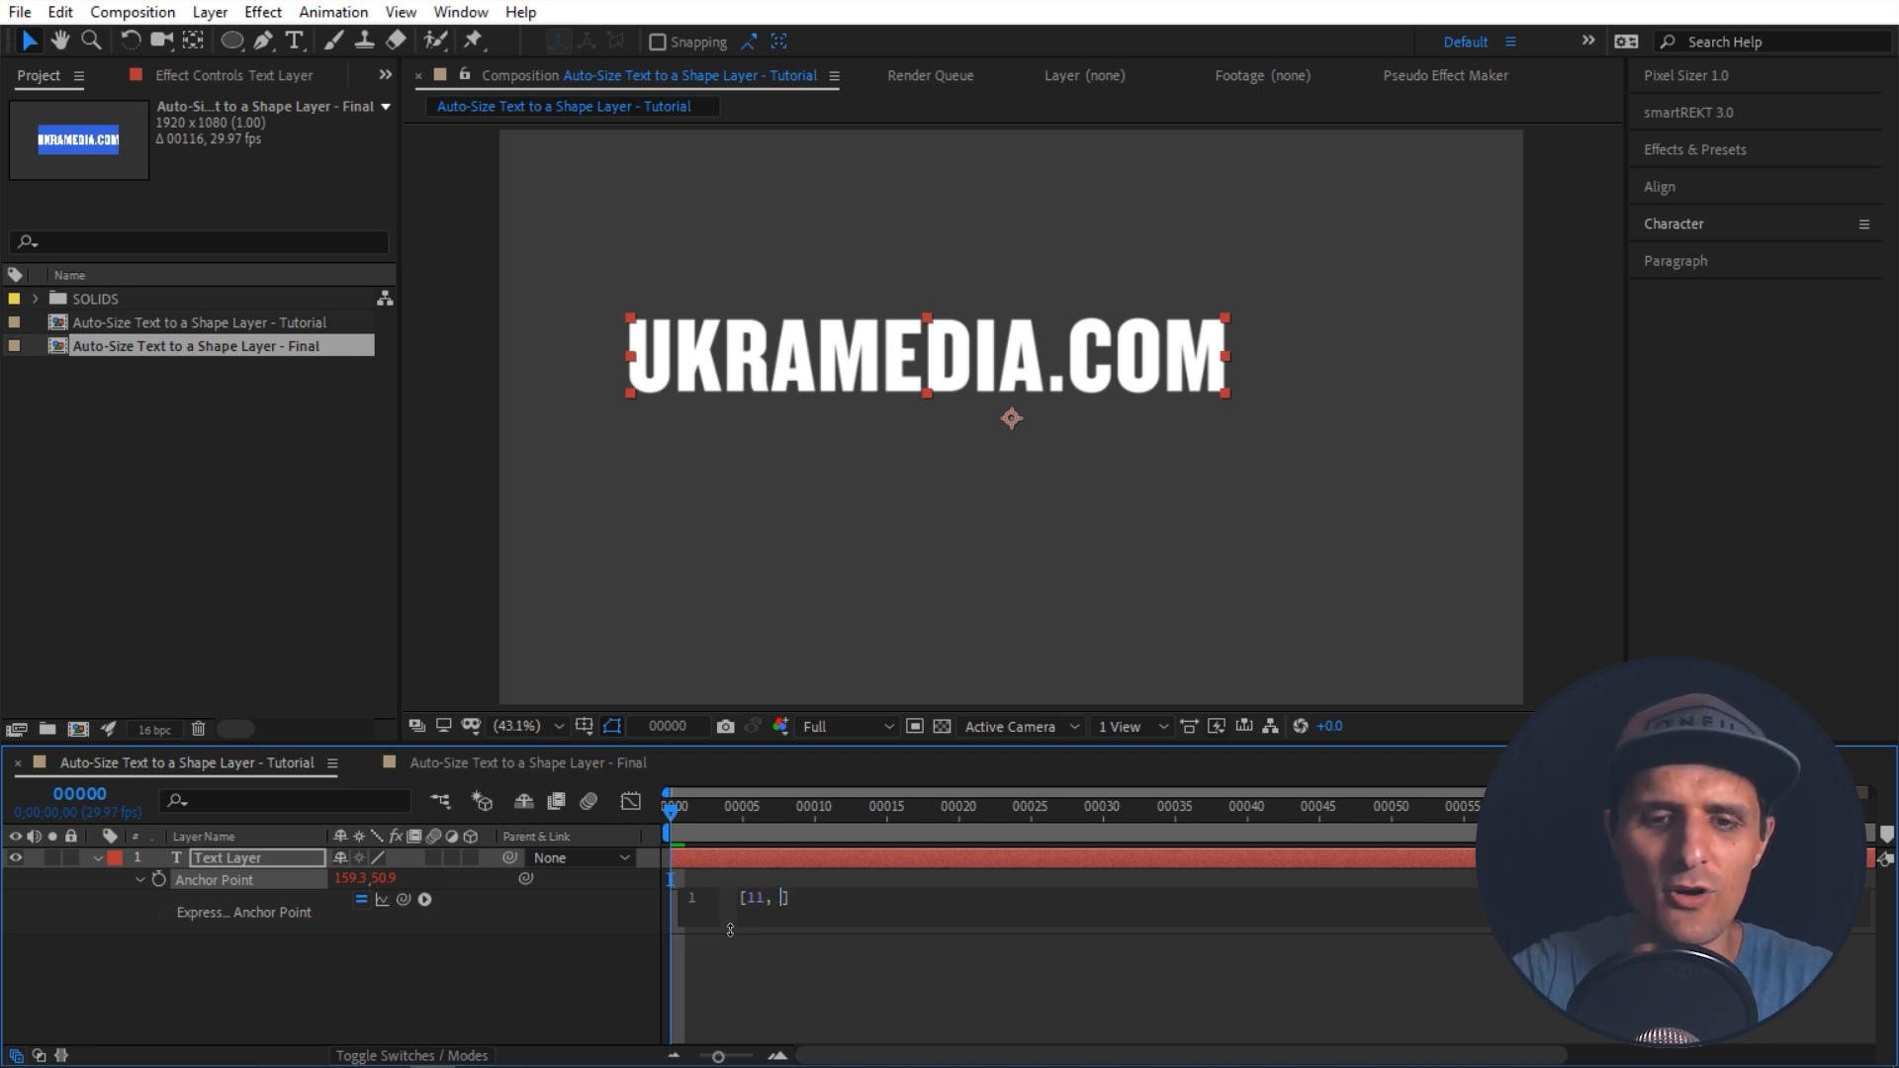
text(22)
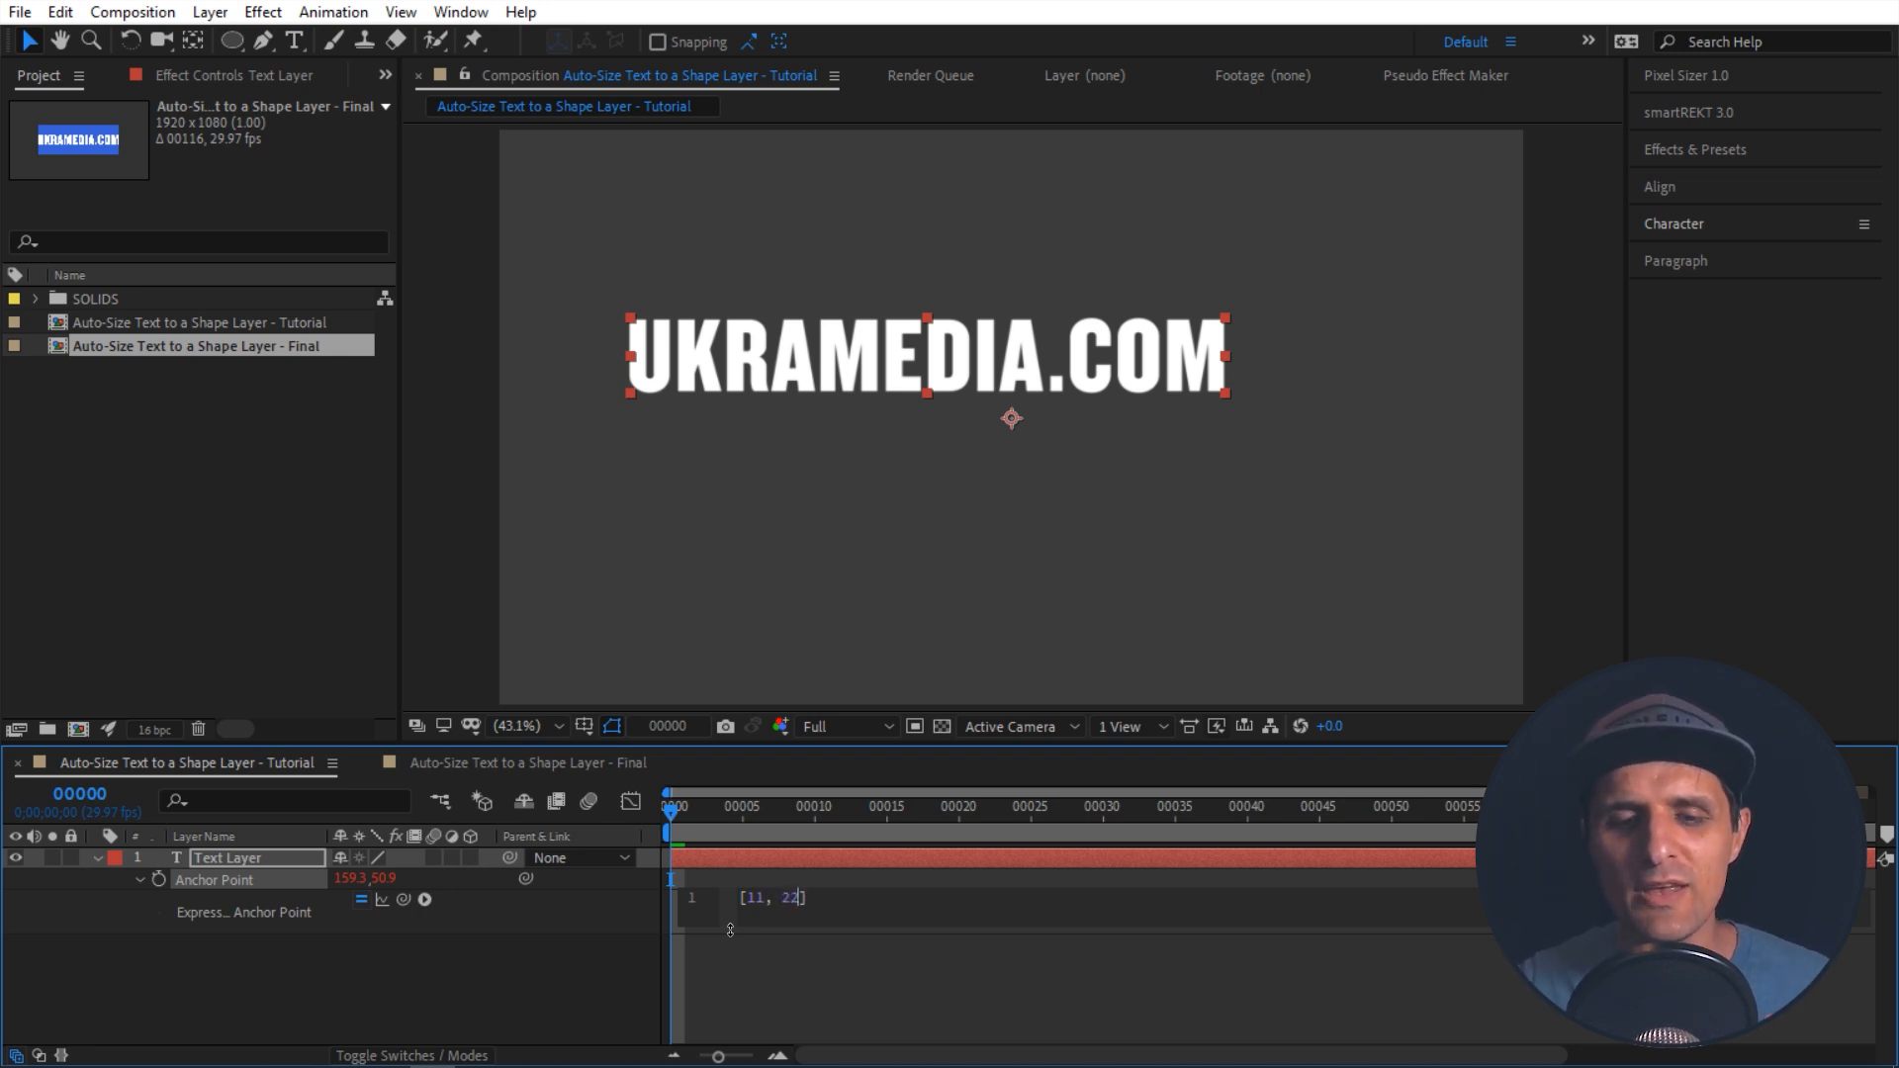
Step: Check both values of the [11, 22] array against the Anchor Point coordinates and apply the expression
double_click(754, 897)
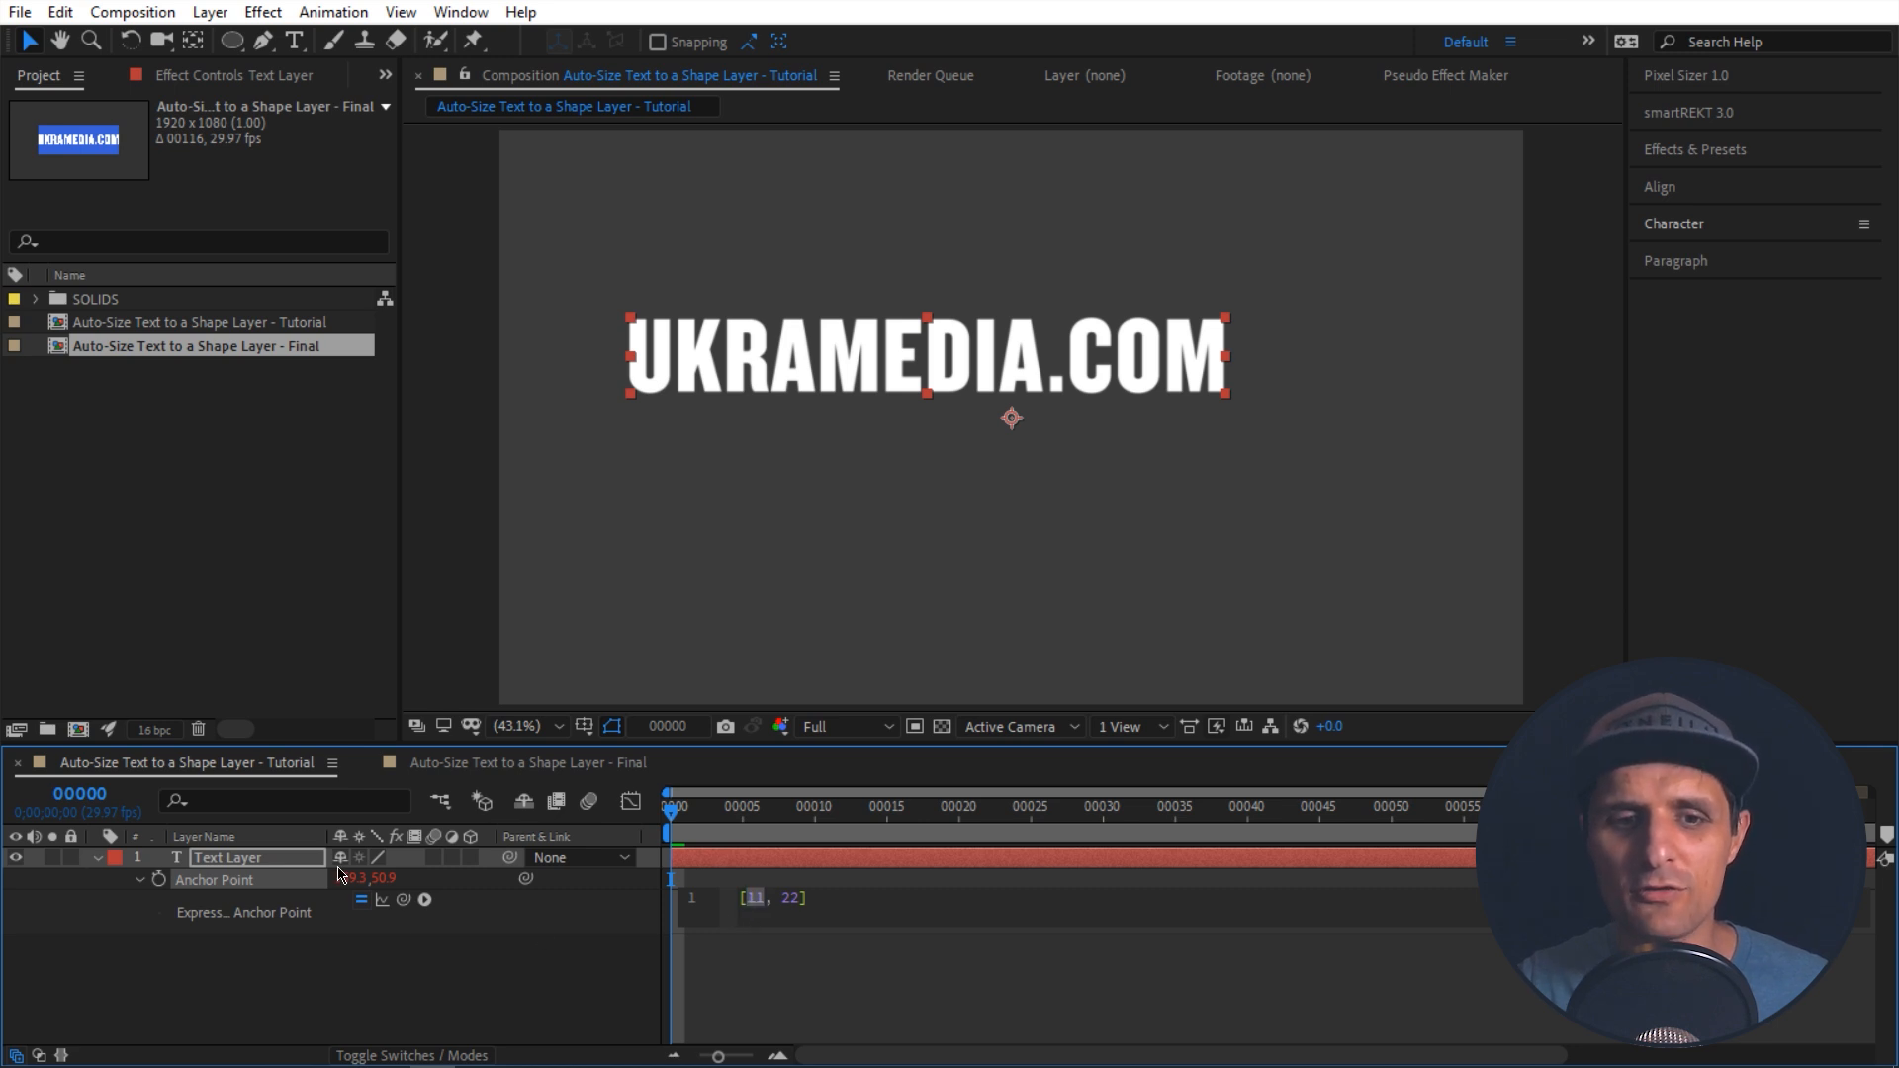
double_click(789, 897)
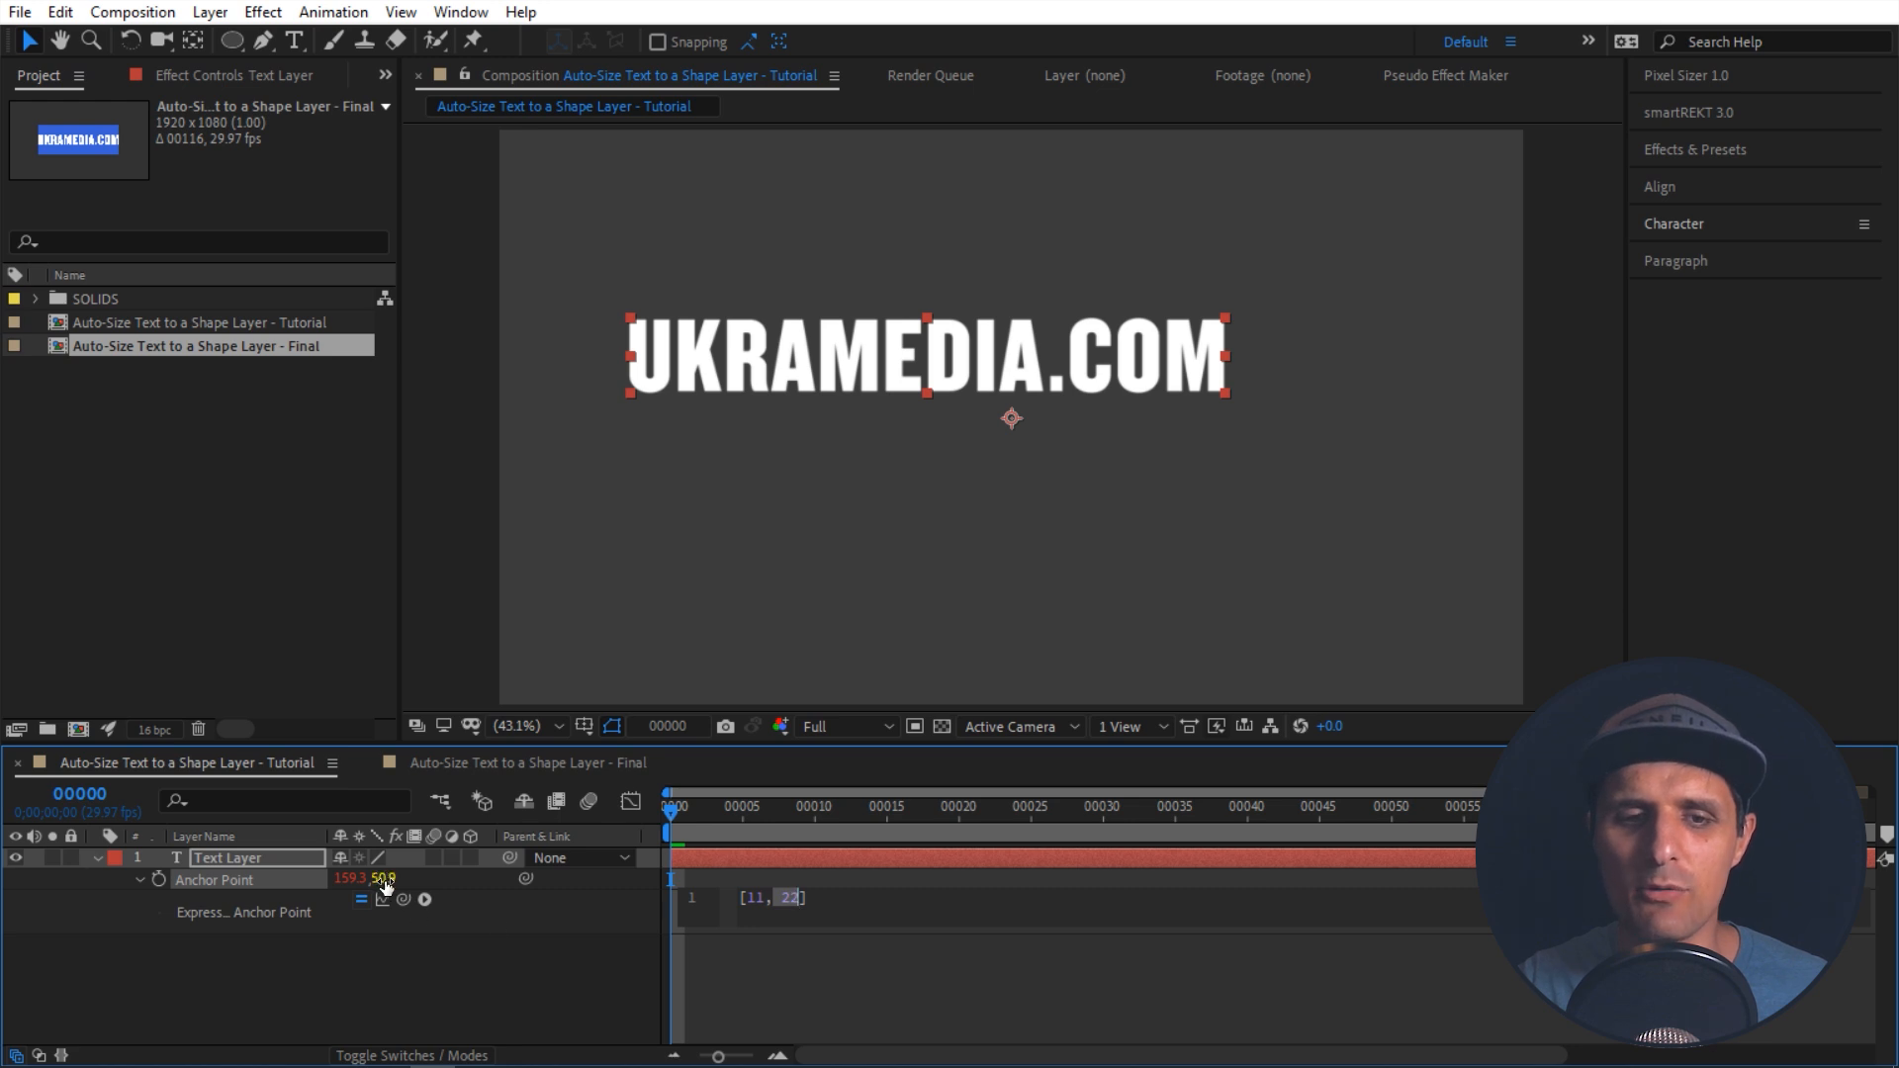
drag(817, 898, 727, 895)
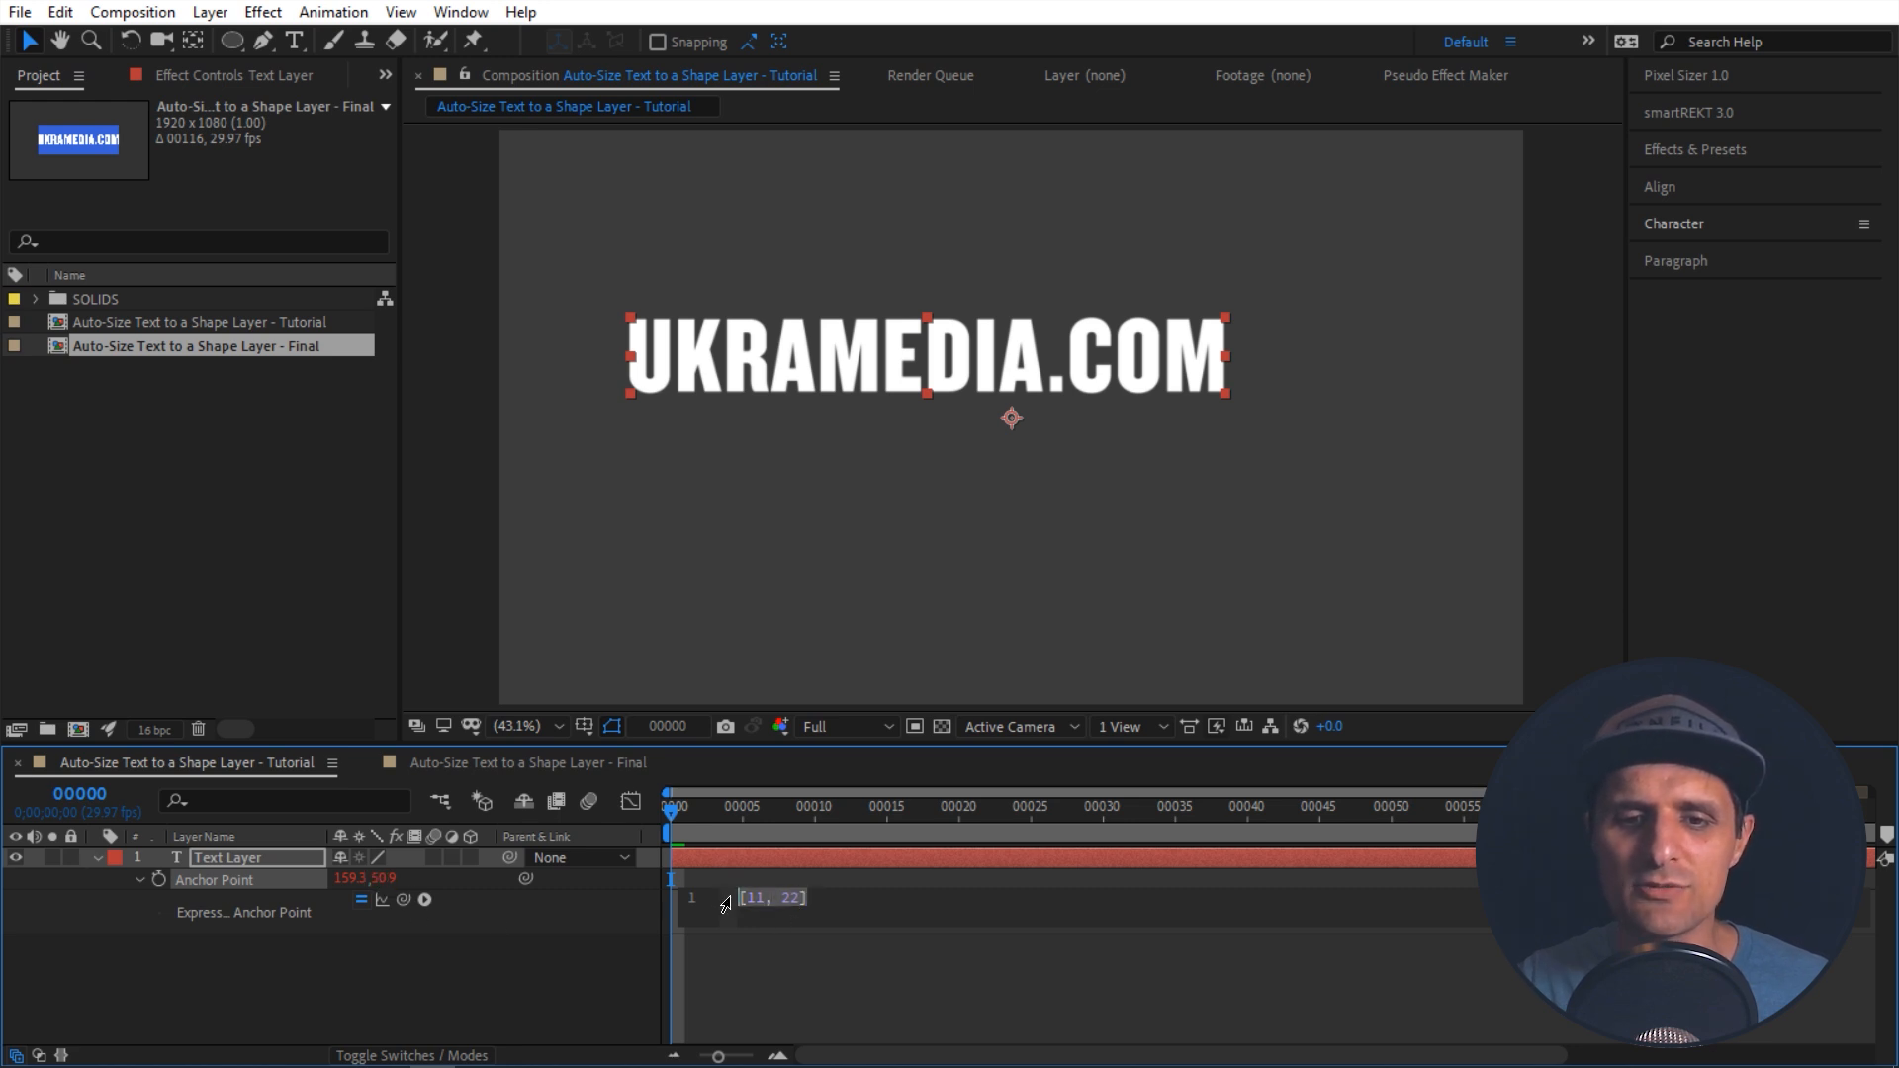
click(594, 929)
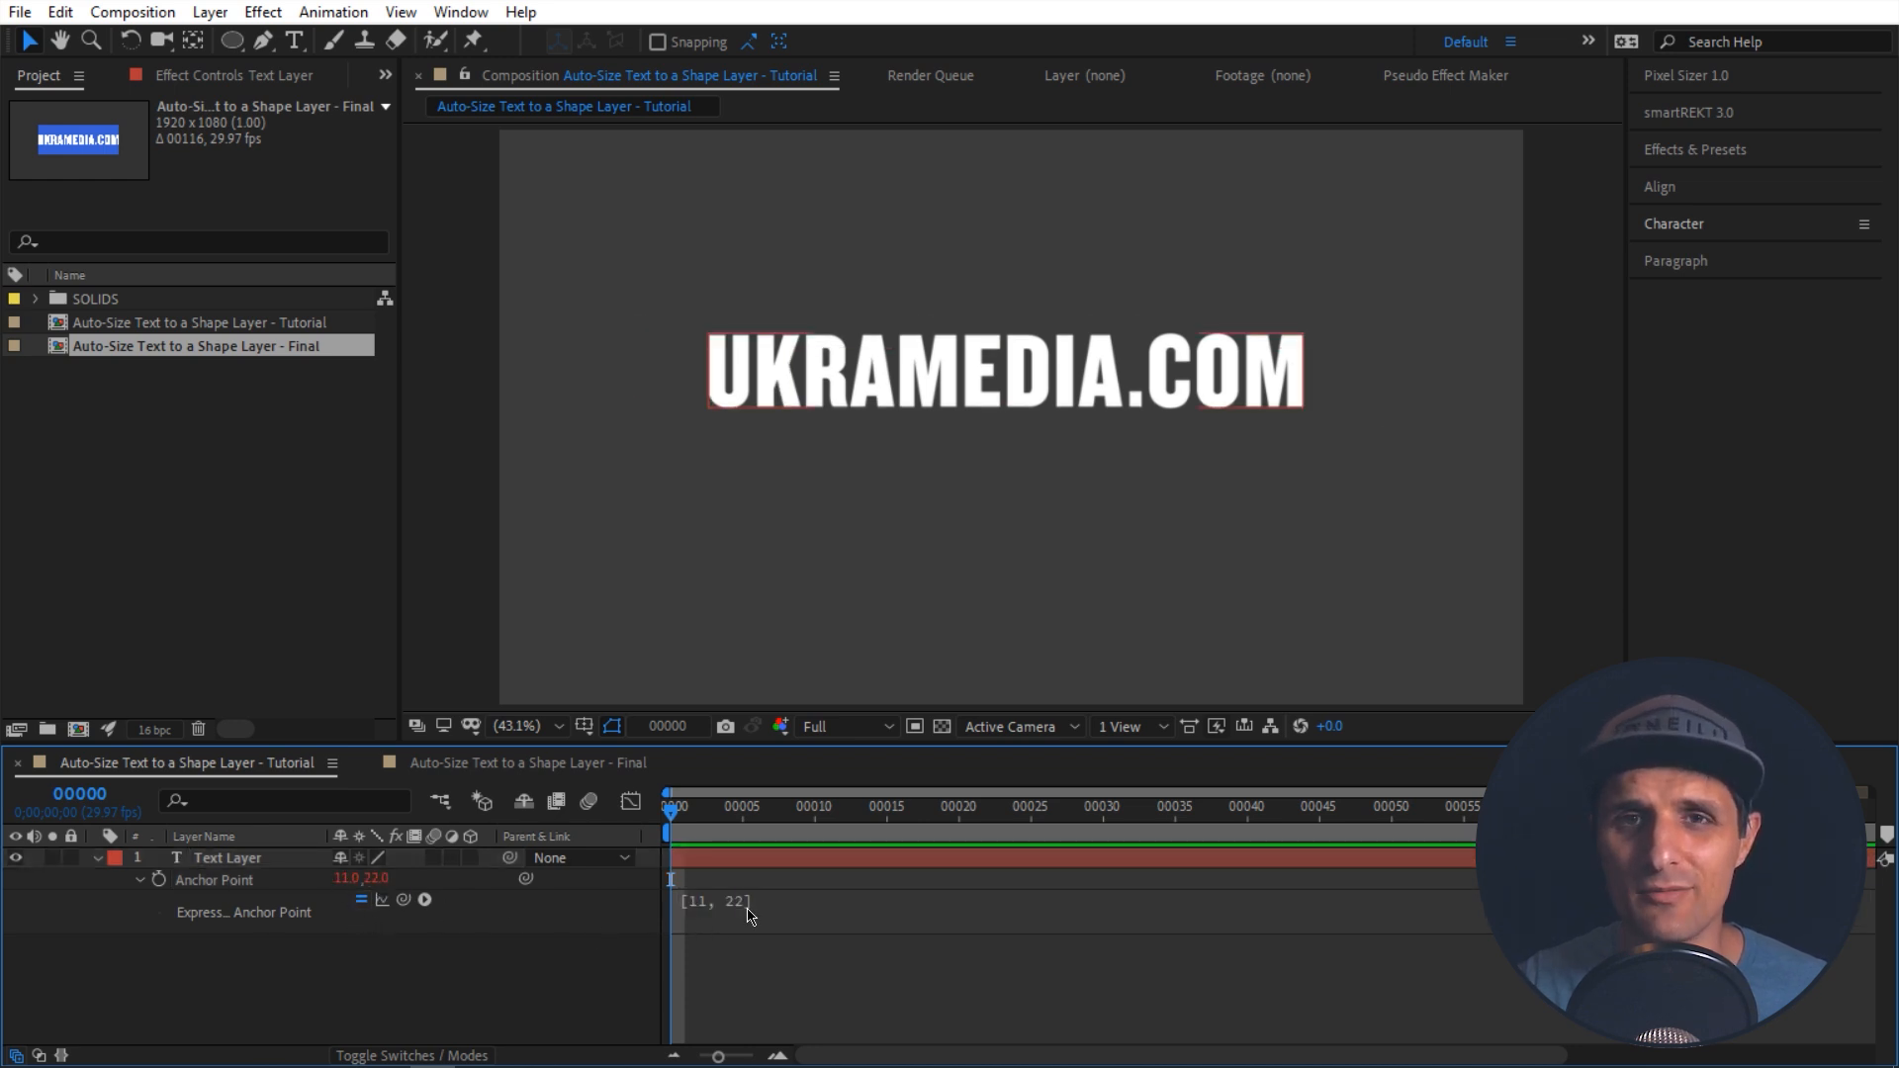
Step: Replace the array values in Text Layer's Anchor Point expression with the variables x and y, and apply the expression
click(784, 906)
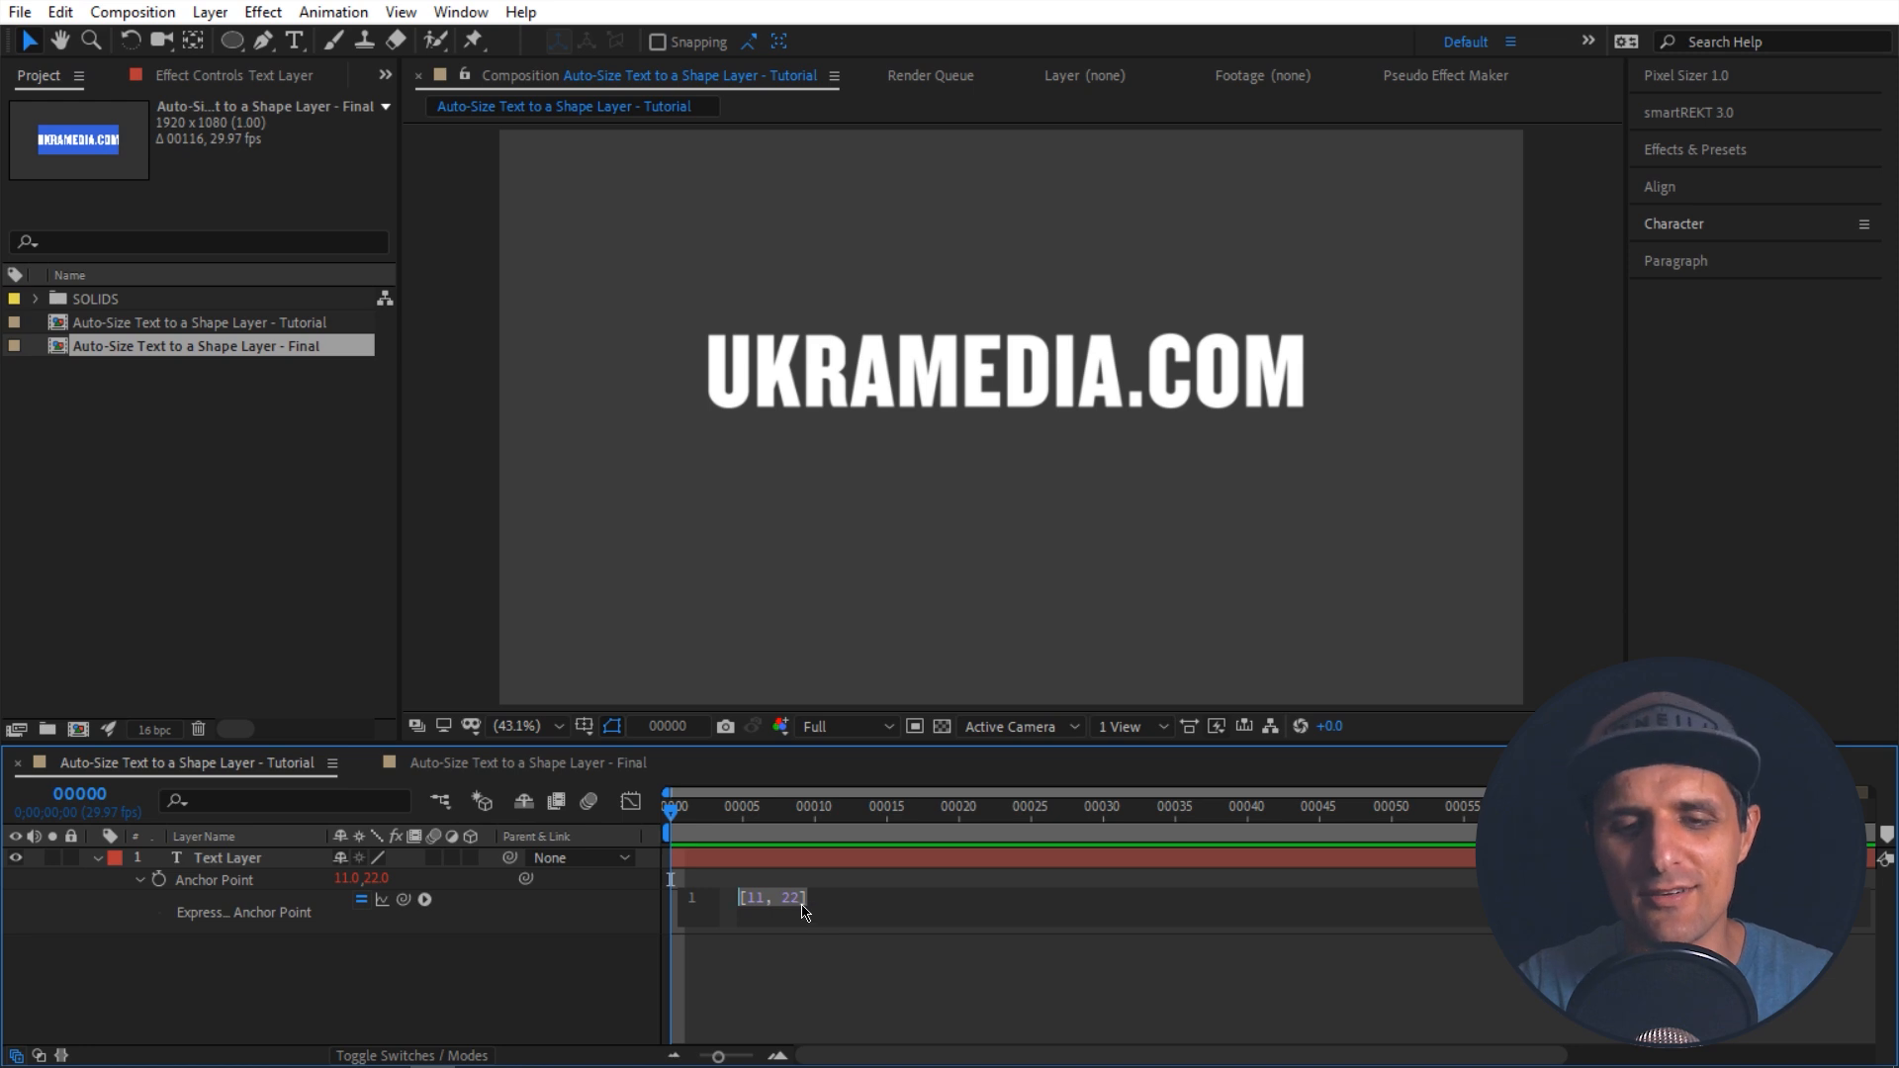
click(767, 896)
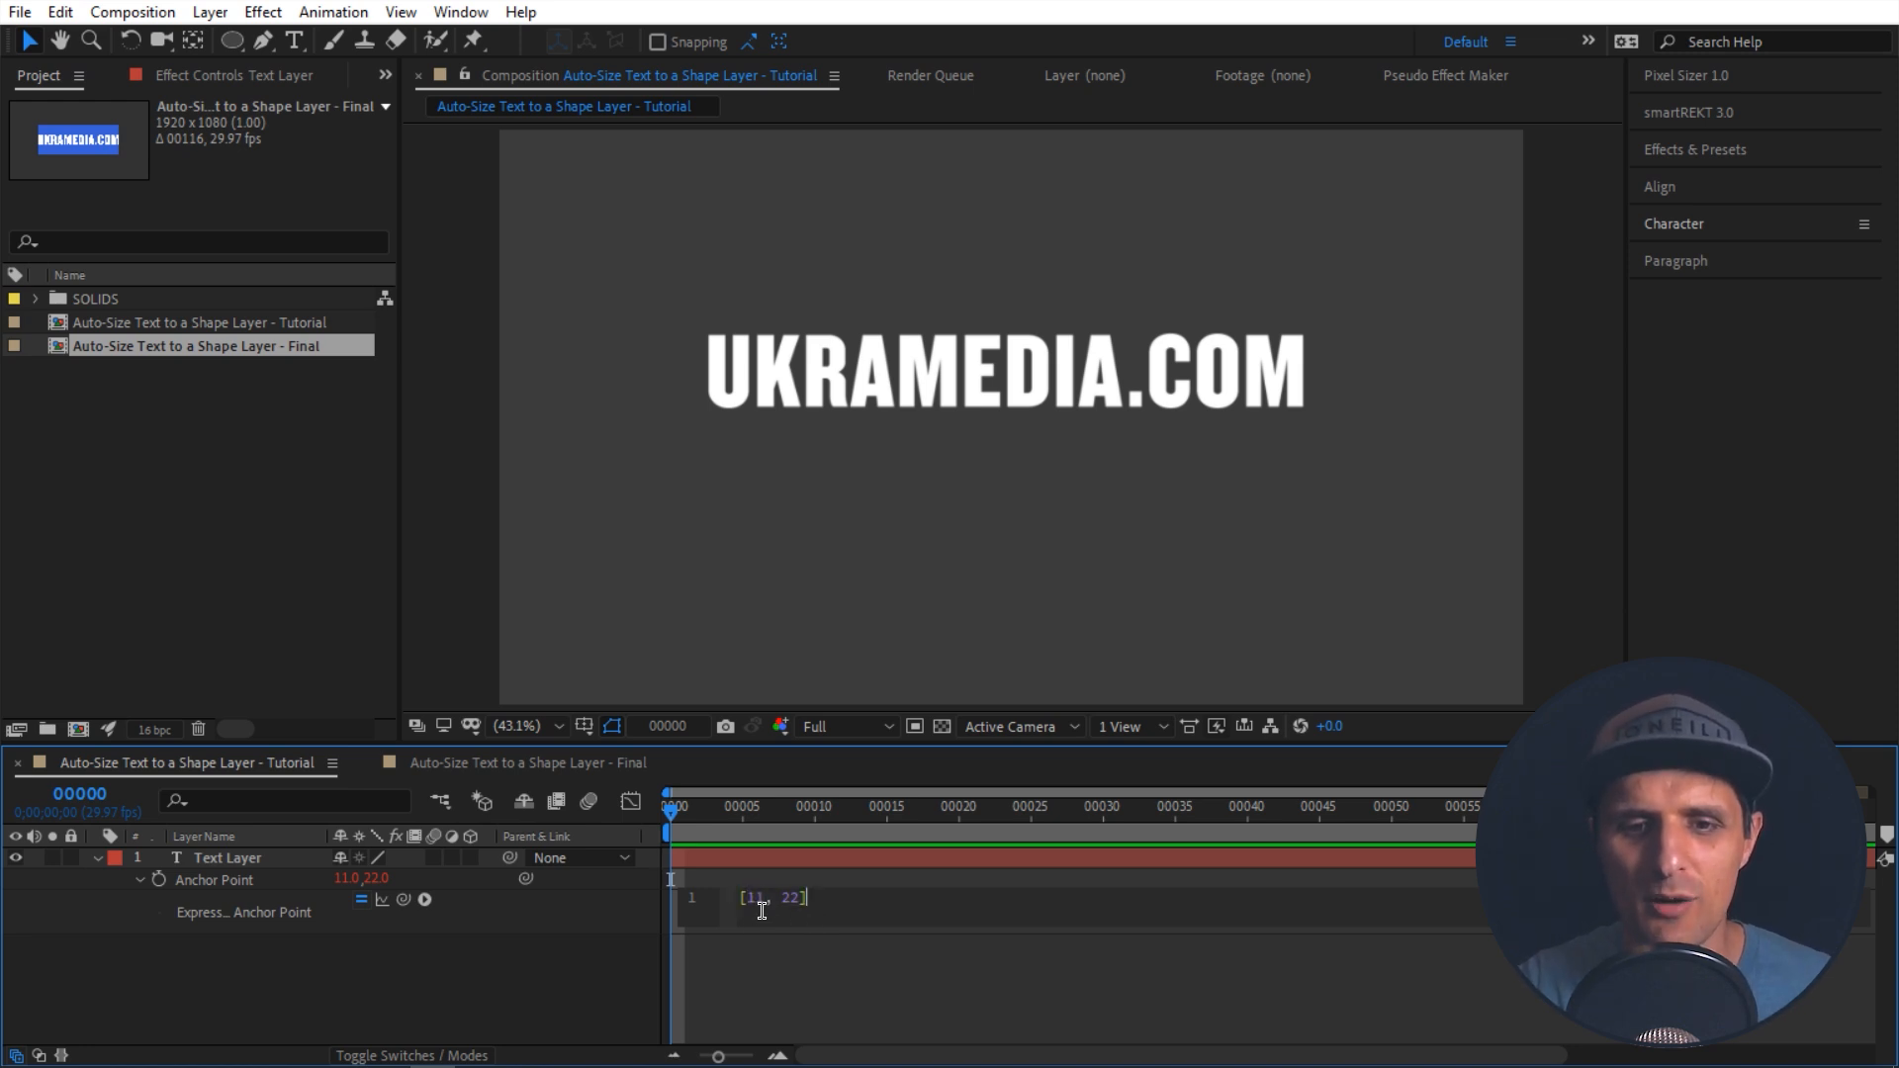
double_click(754, 897)
text(x)
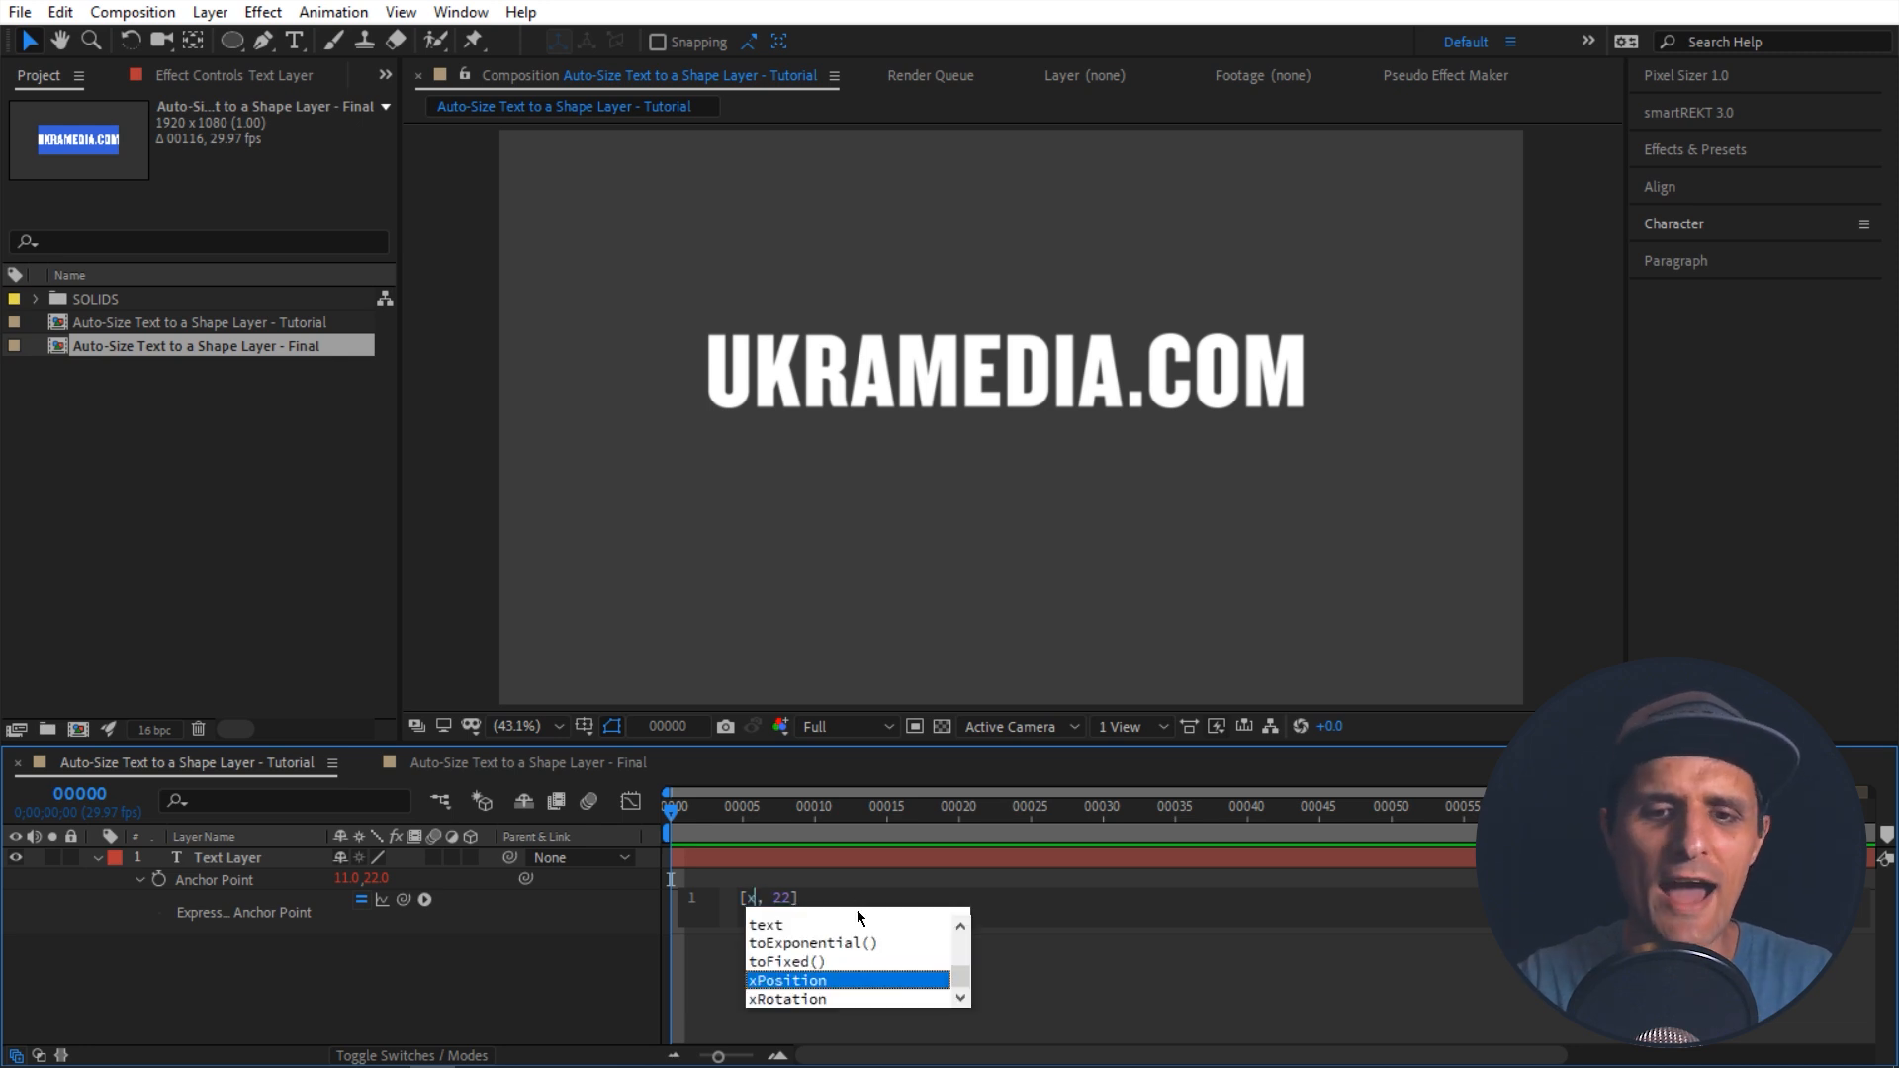
double_click(782, 897)
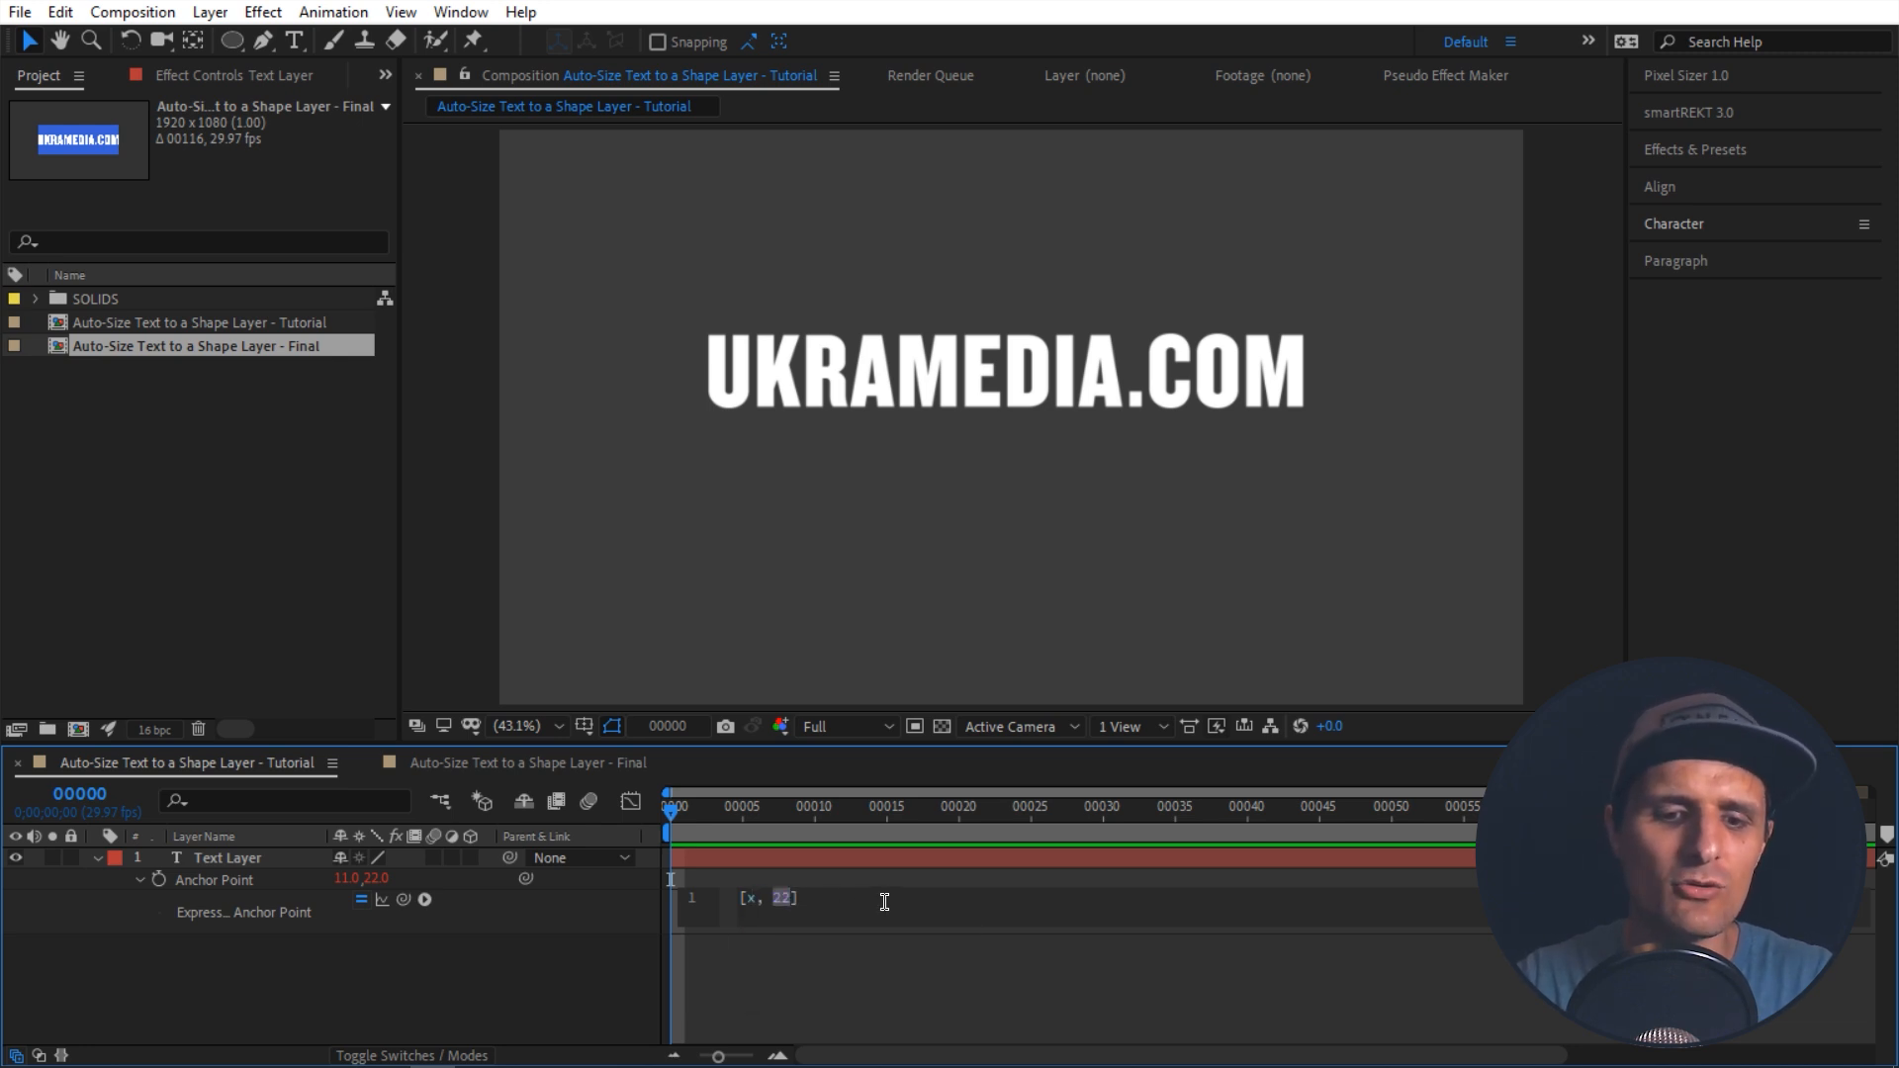
text(y)
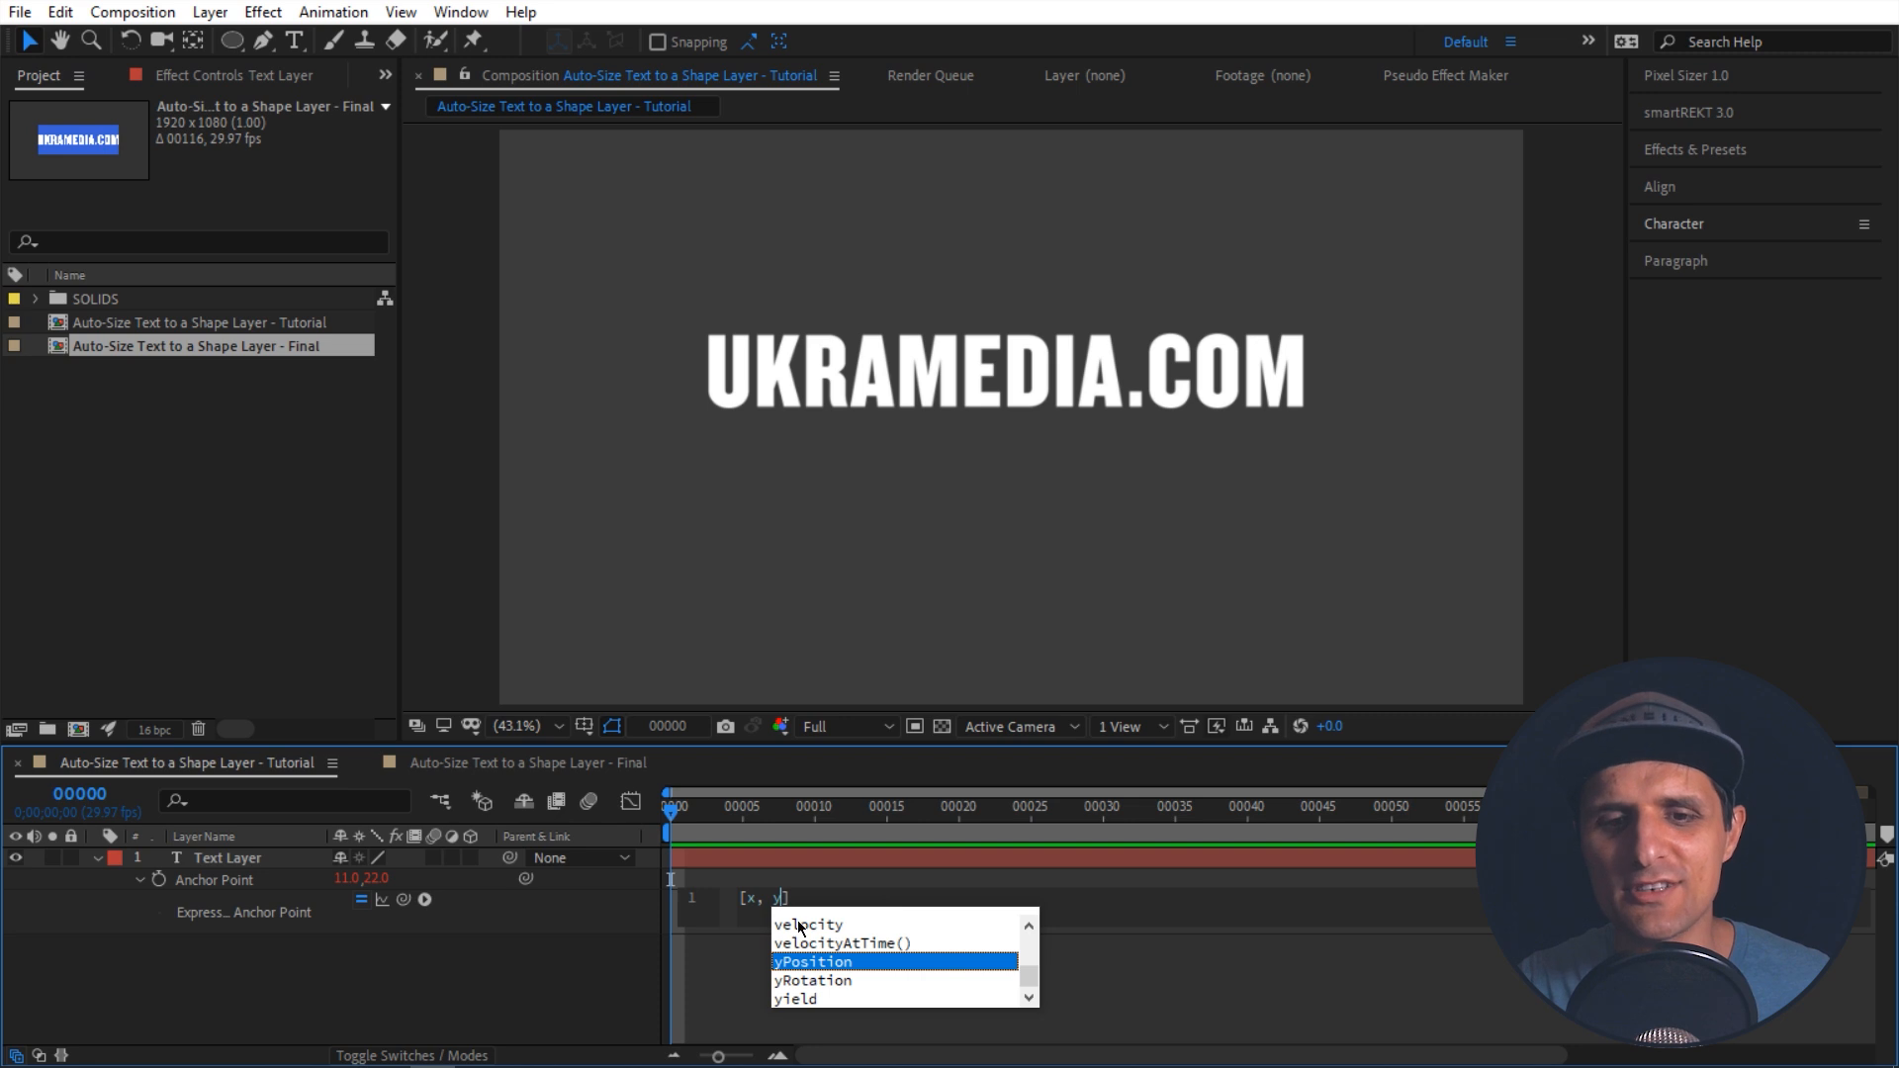
click(622, 987)
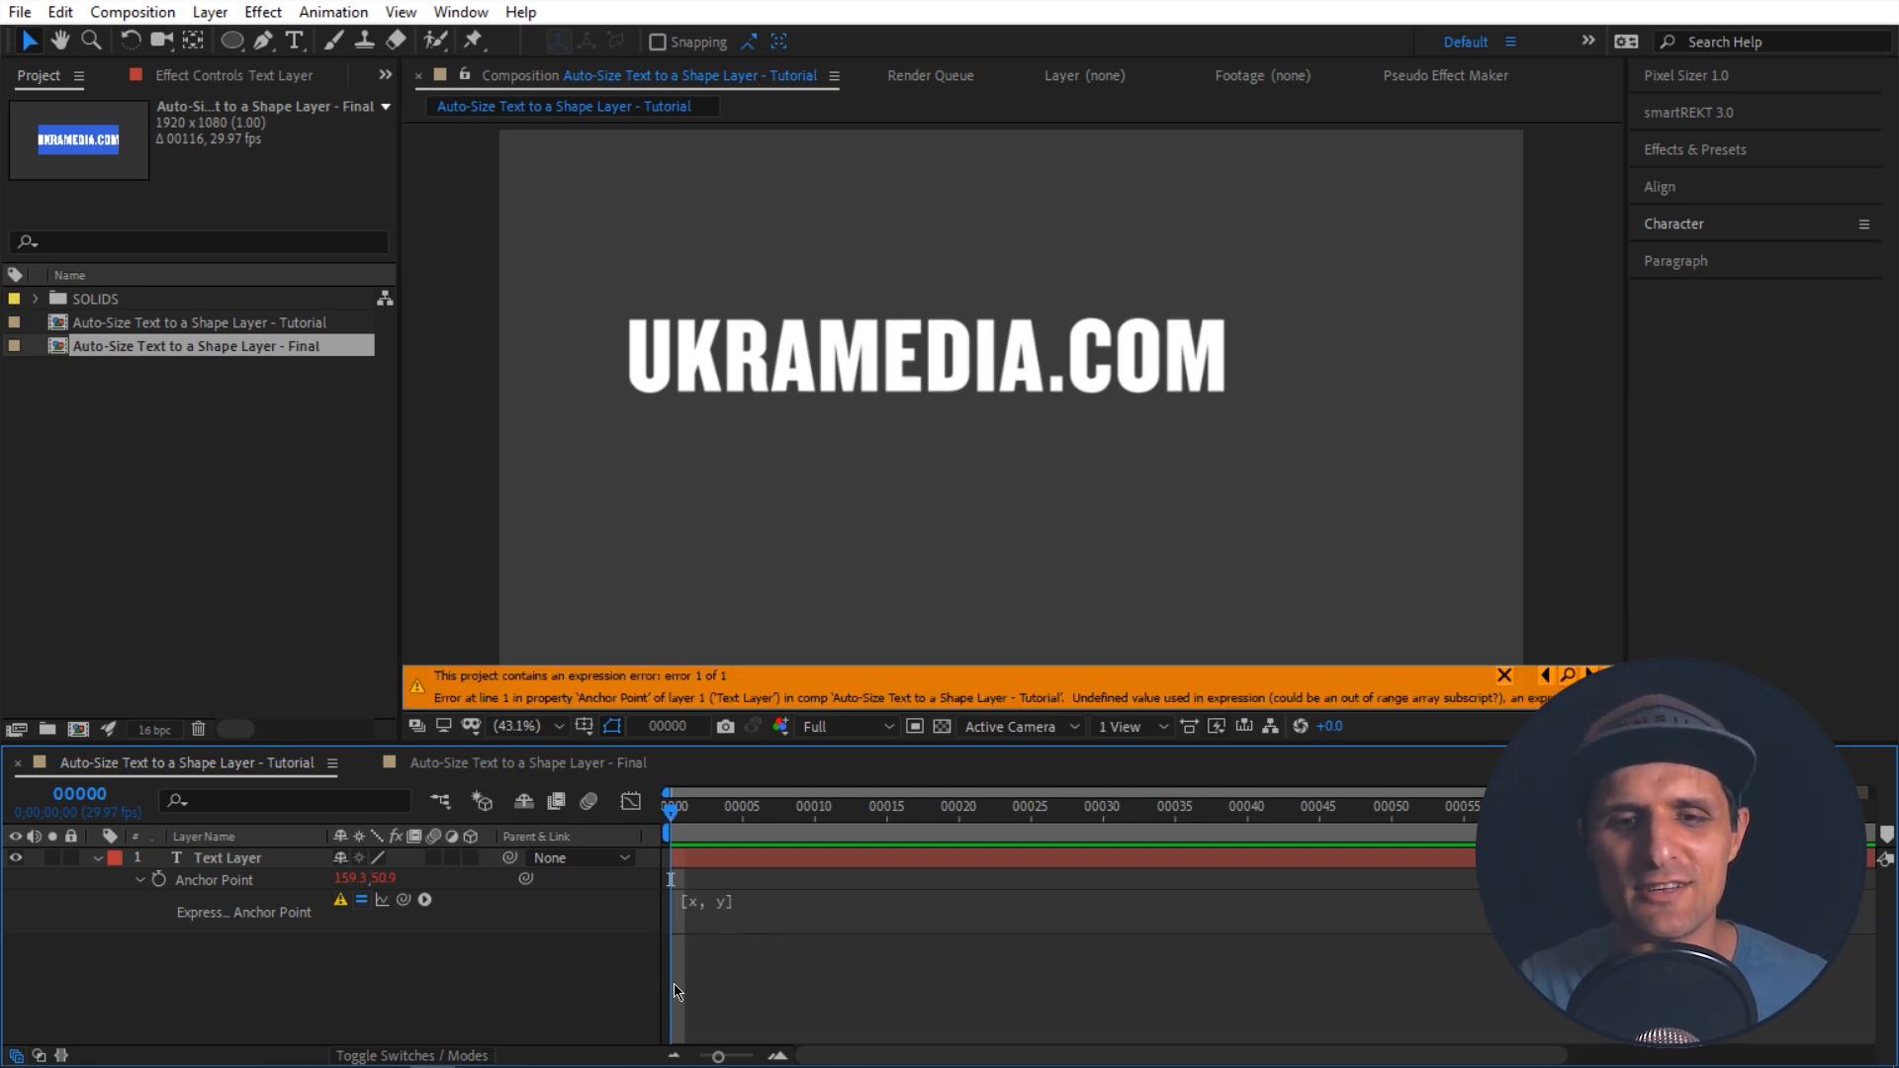
Step: Insert two lines above the [x, y] array and define the first variable as x = 11;
click(751, 928)
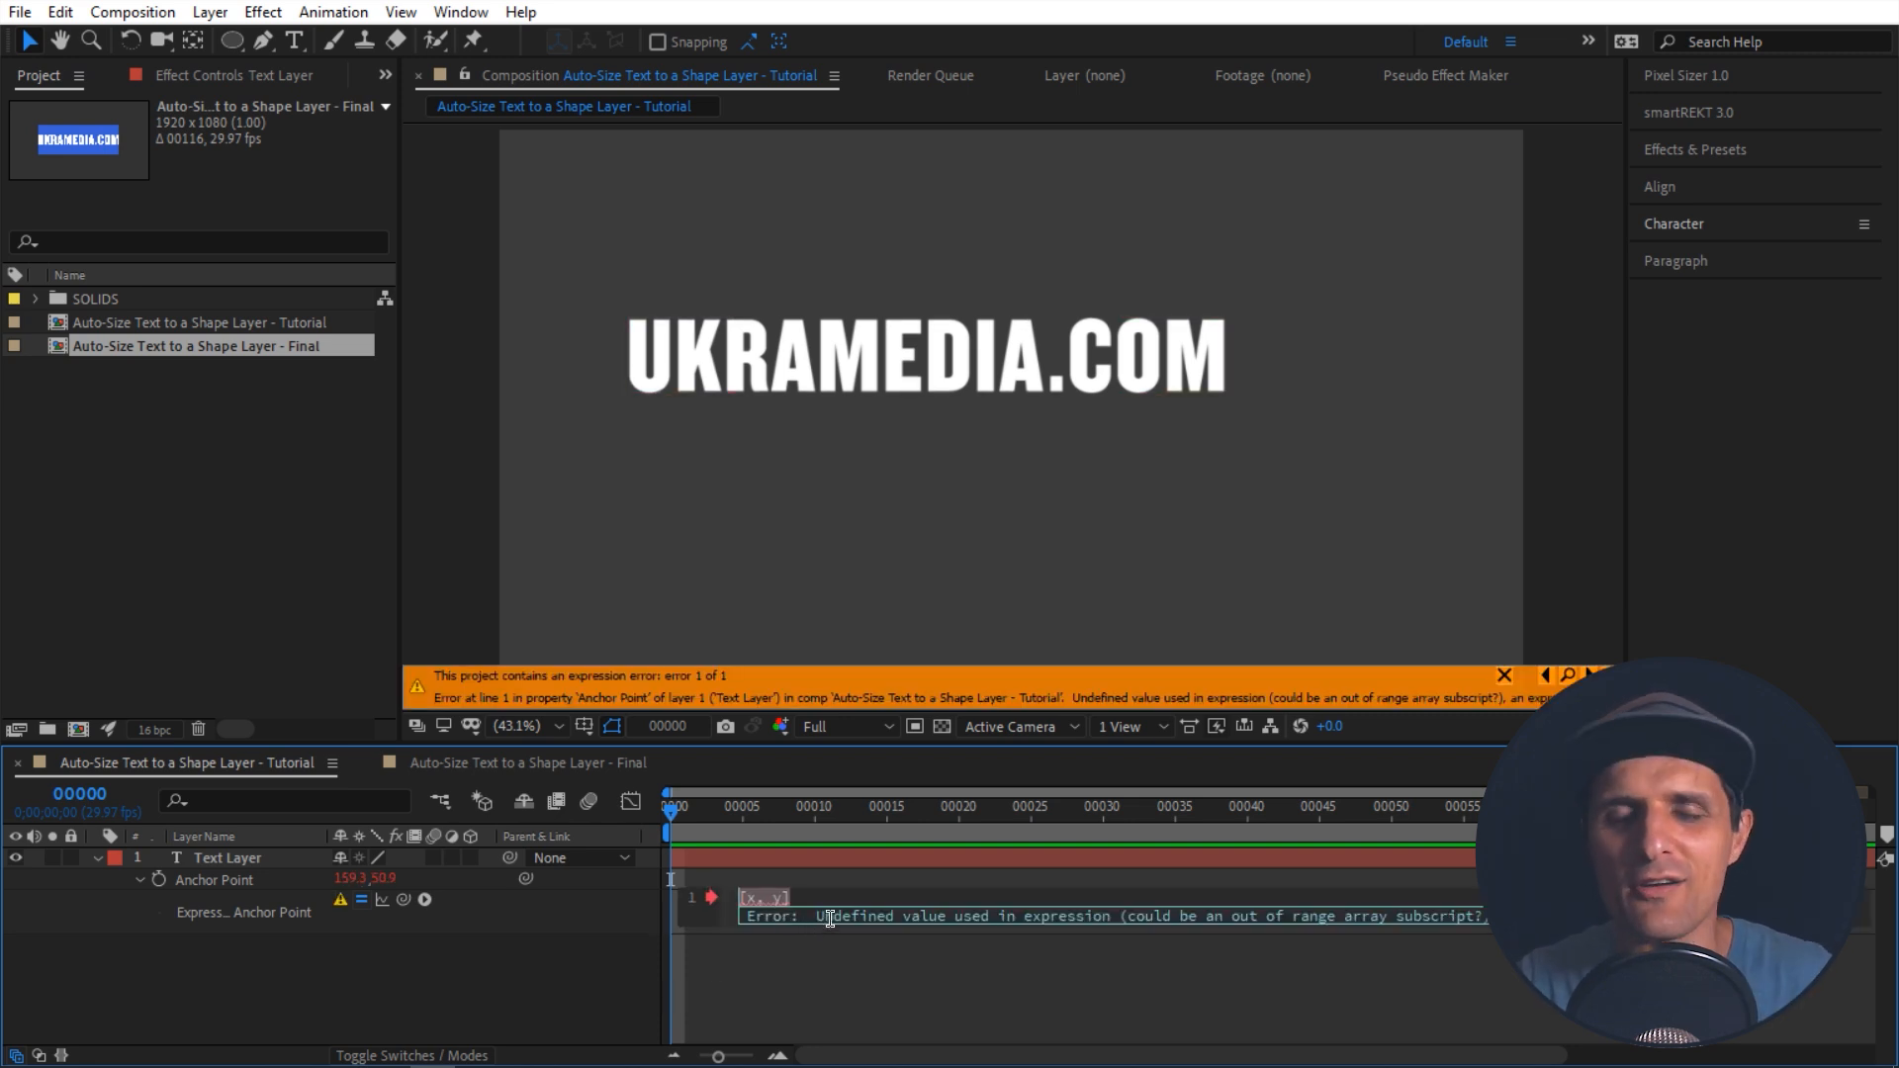
click(742, 900)
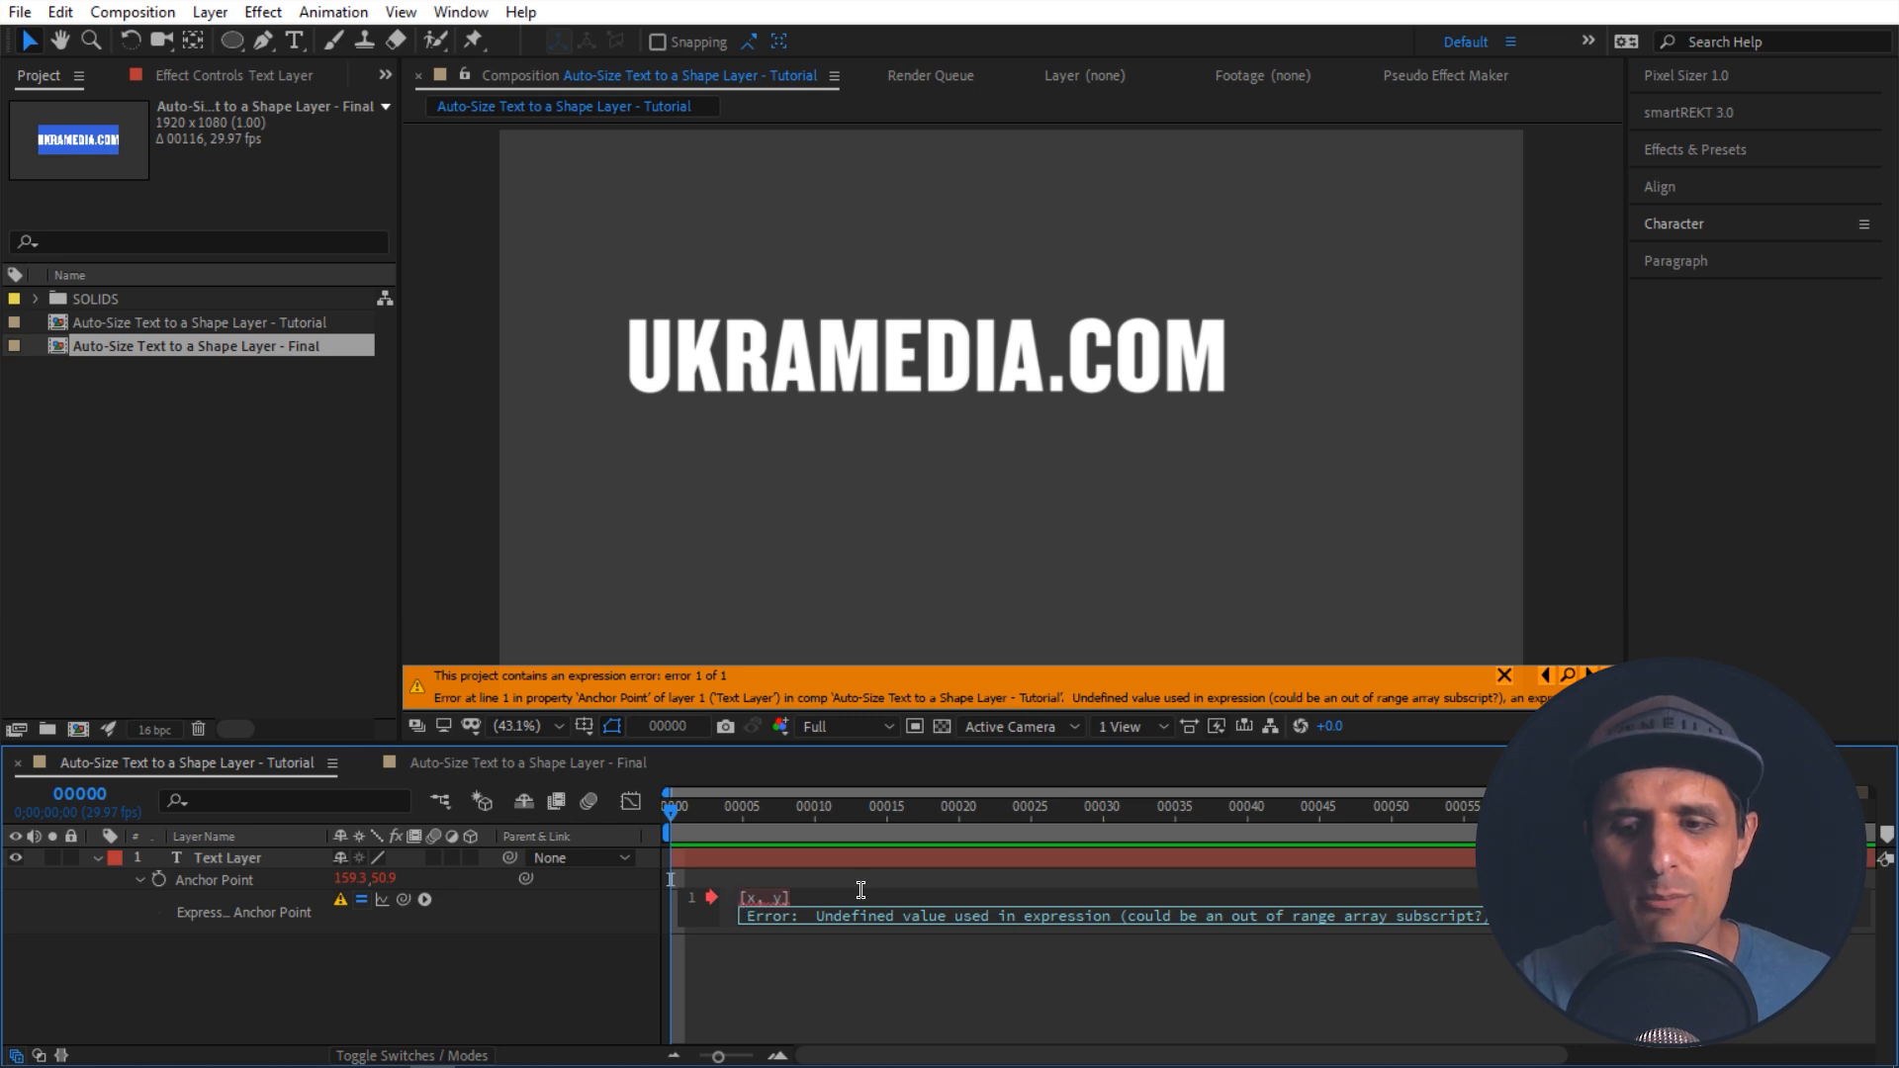
key(Return)
key(Return)
key(Up)
key(Up)
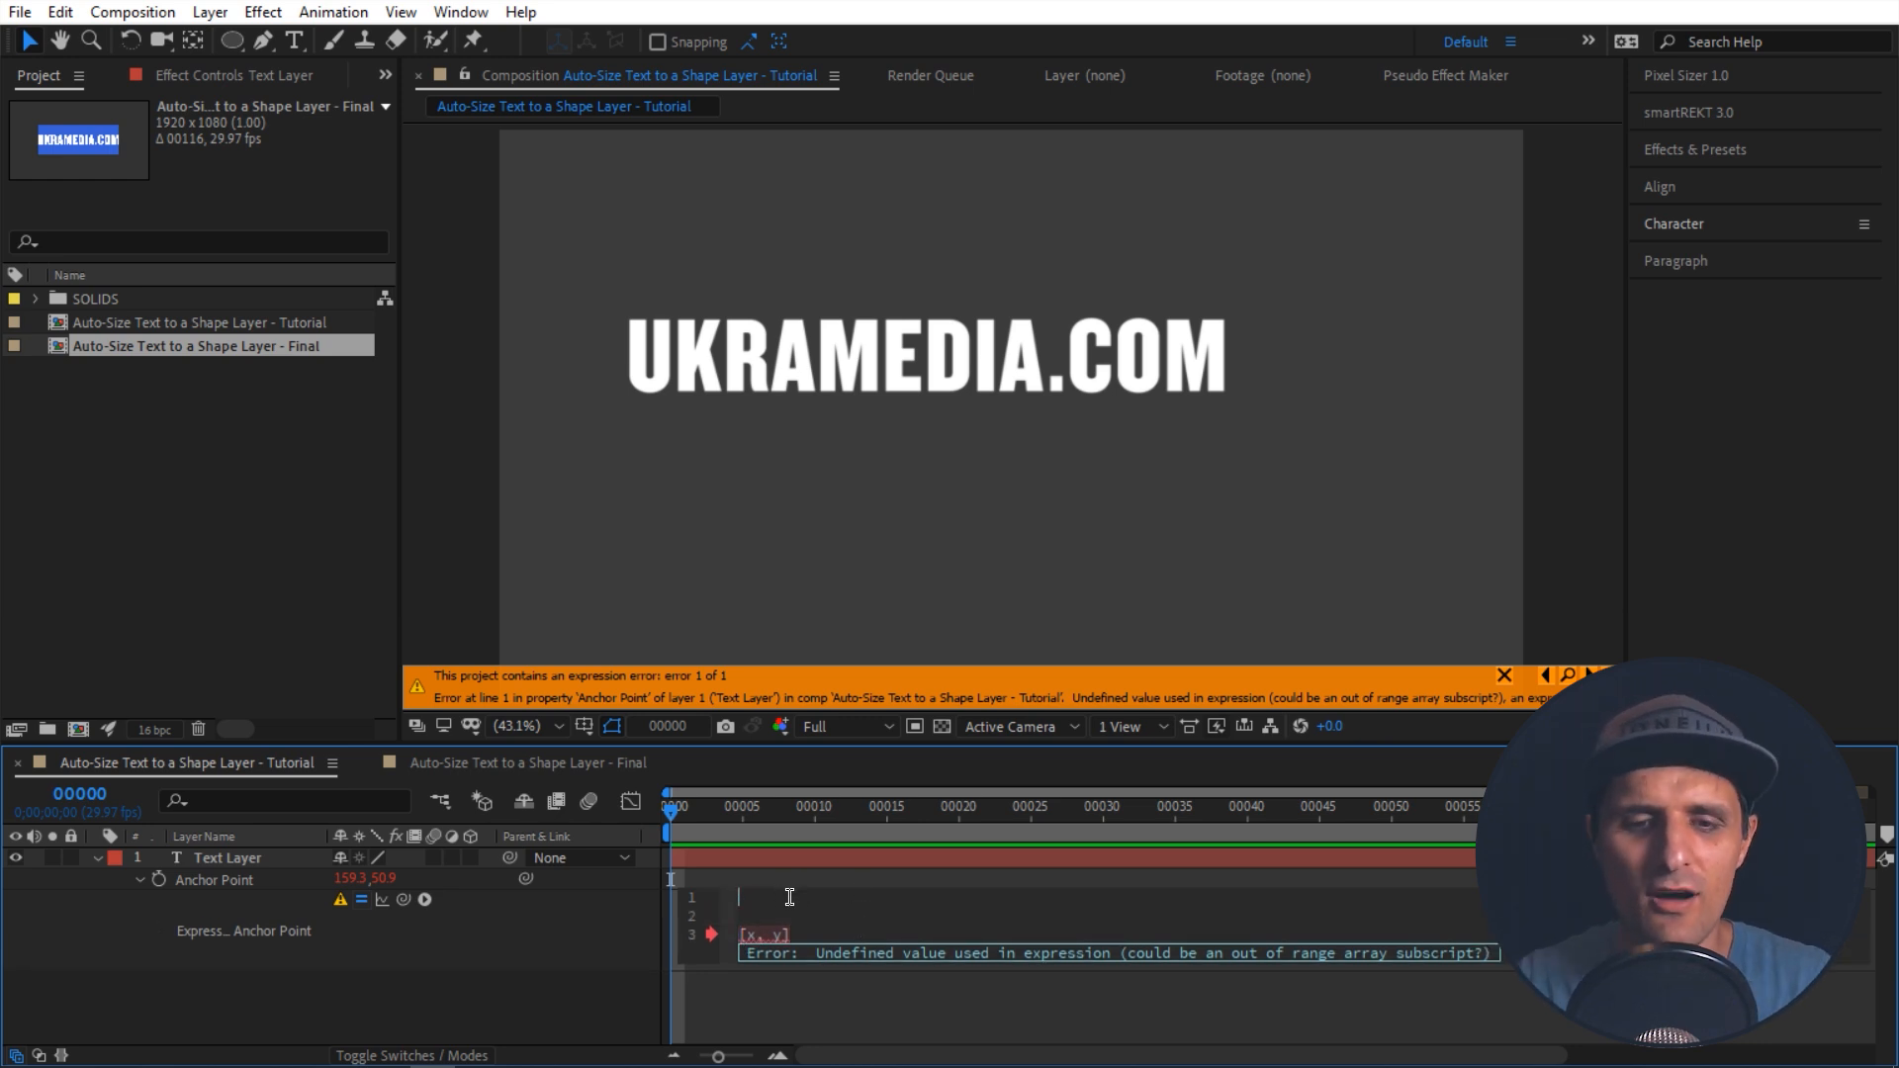
text(x )
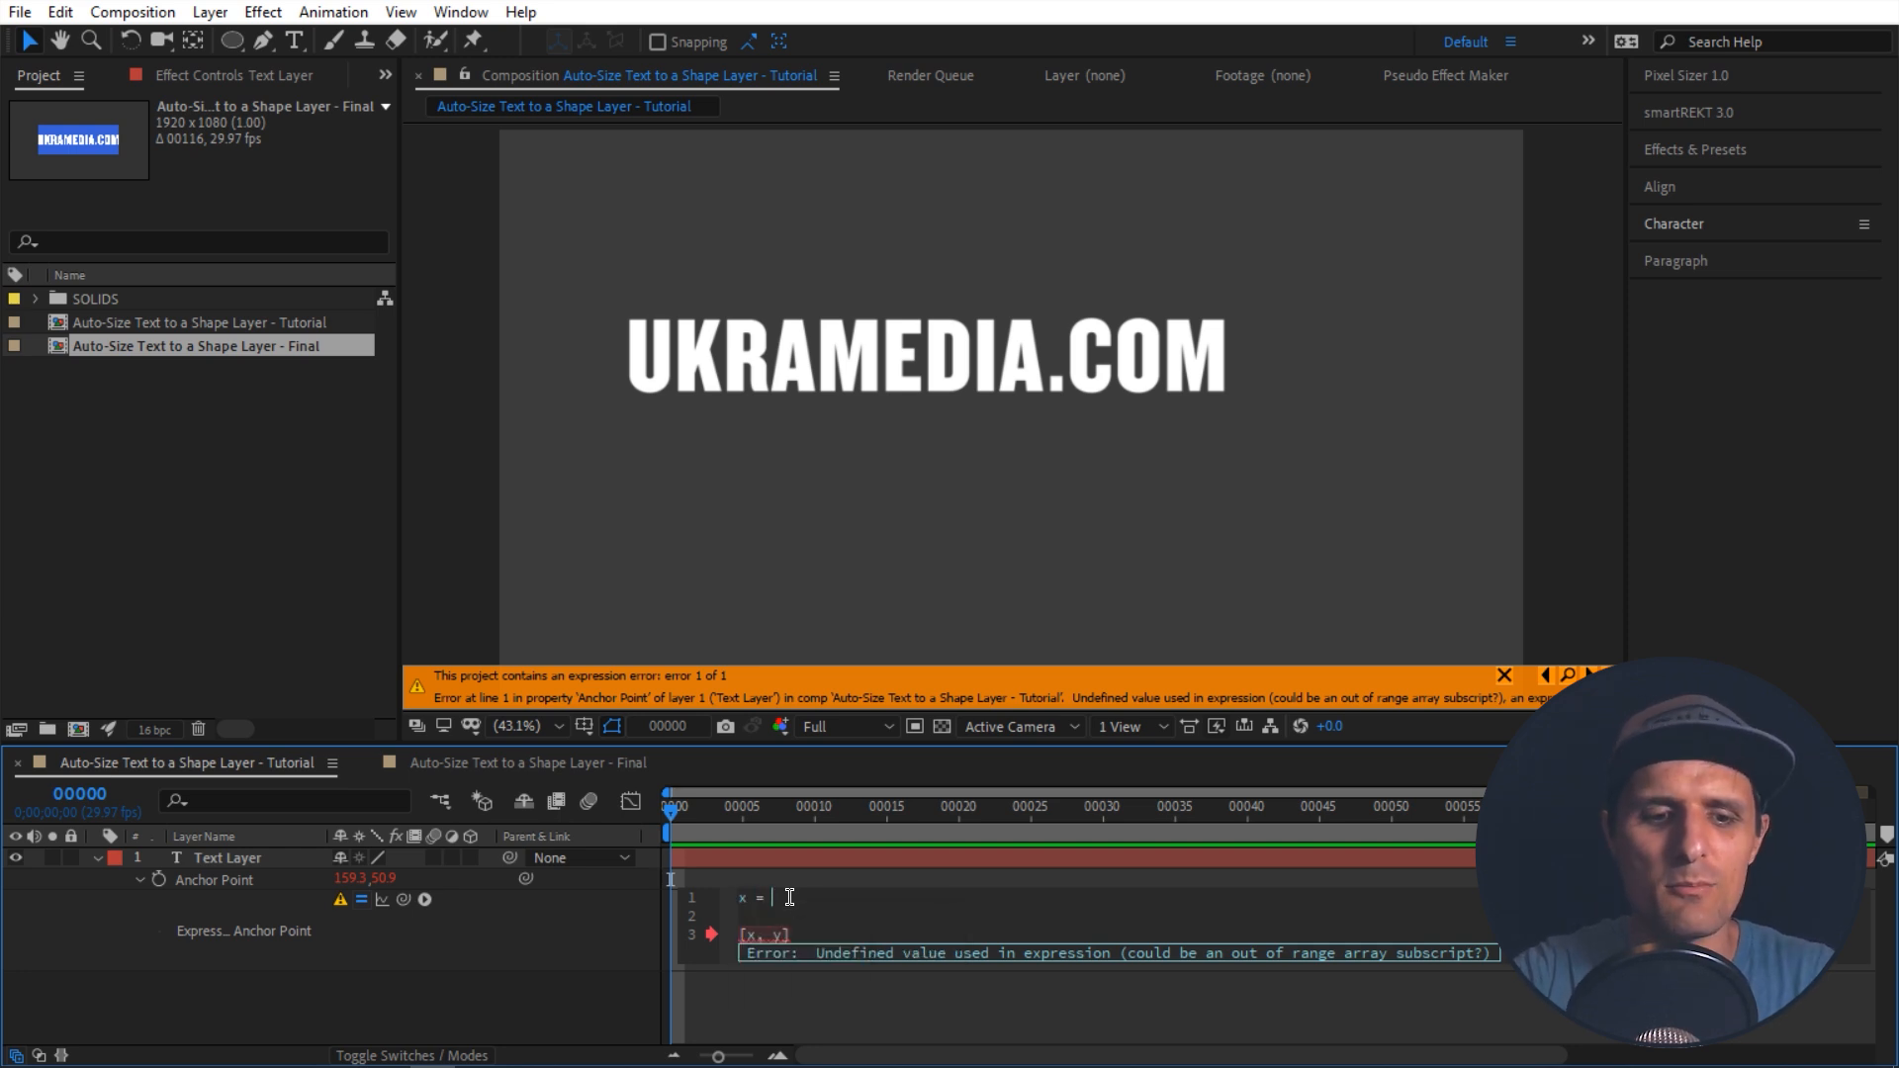
text(= 11;)
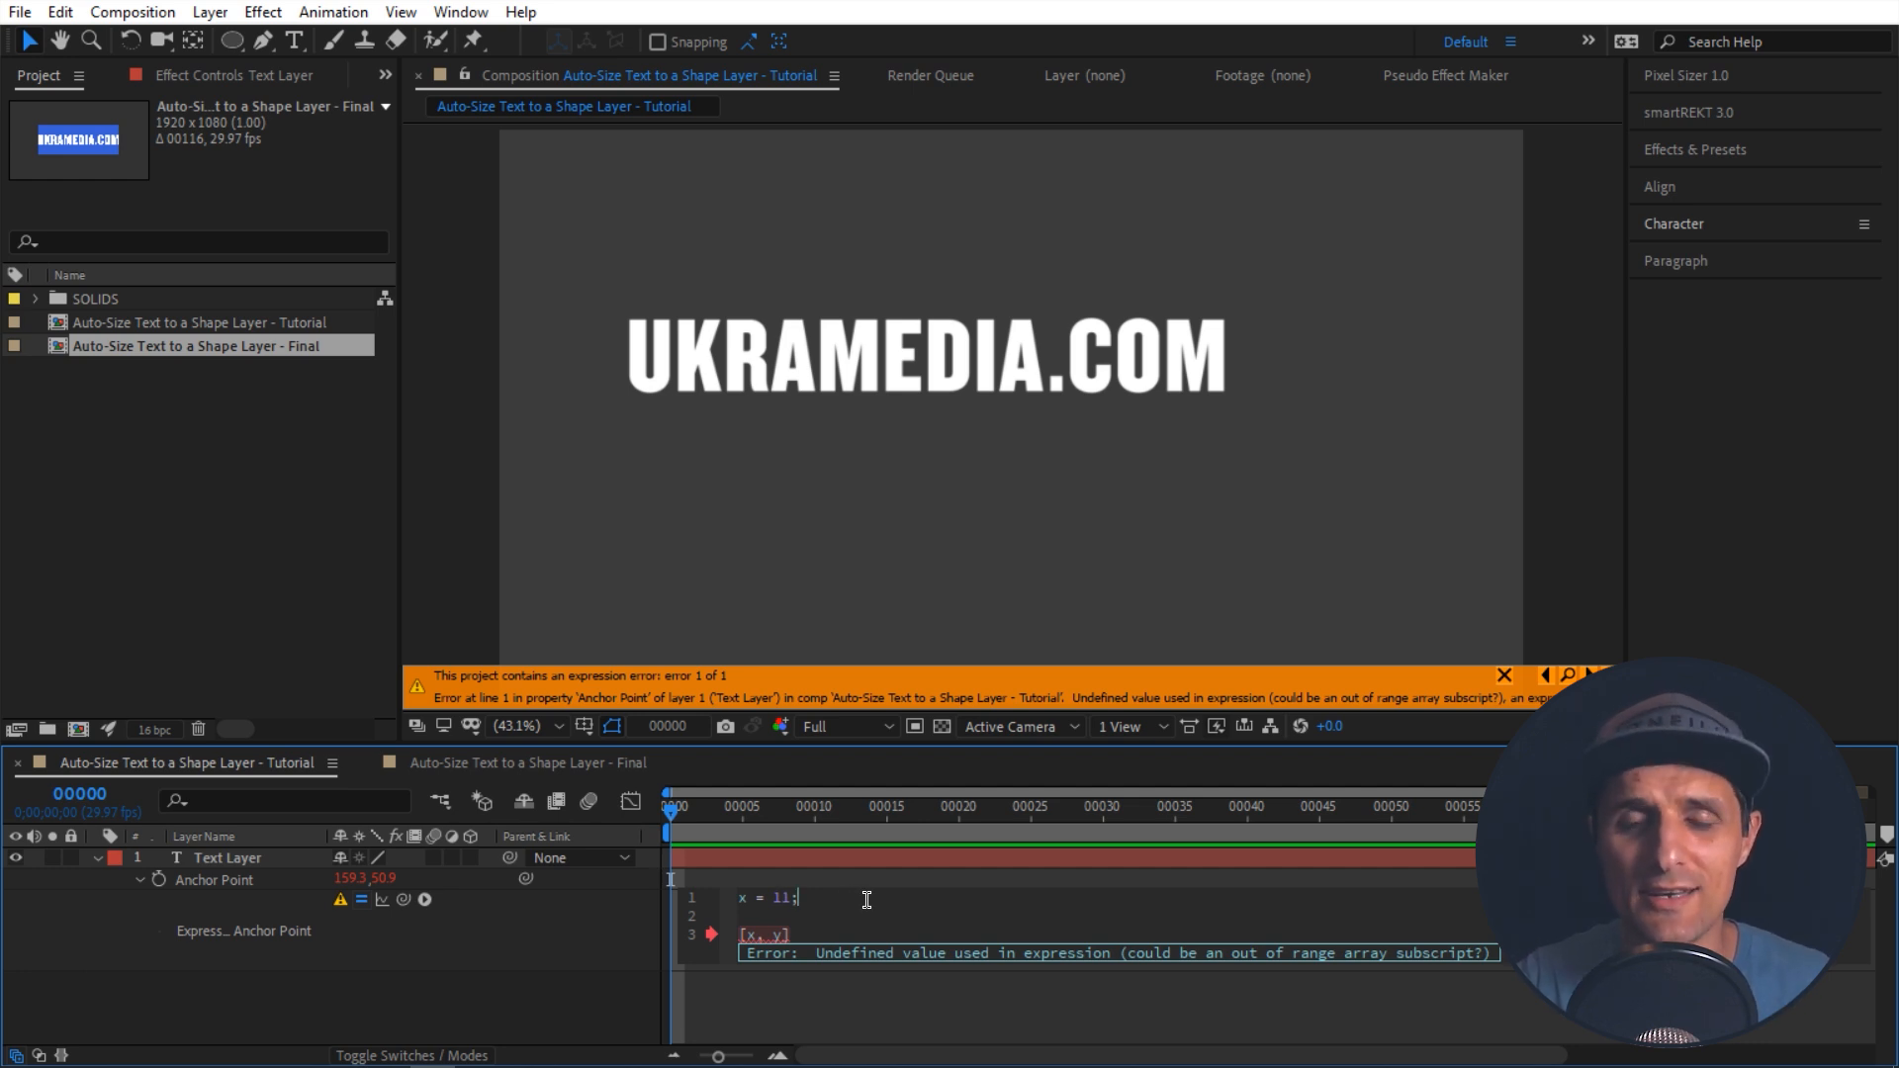
Step: Add the line y = 22; below the x variable and apply the Anchor Point expression
double_click(747, 935)
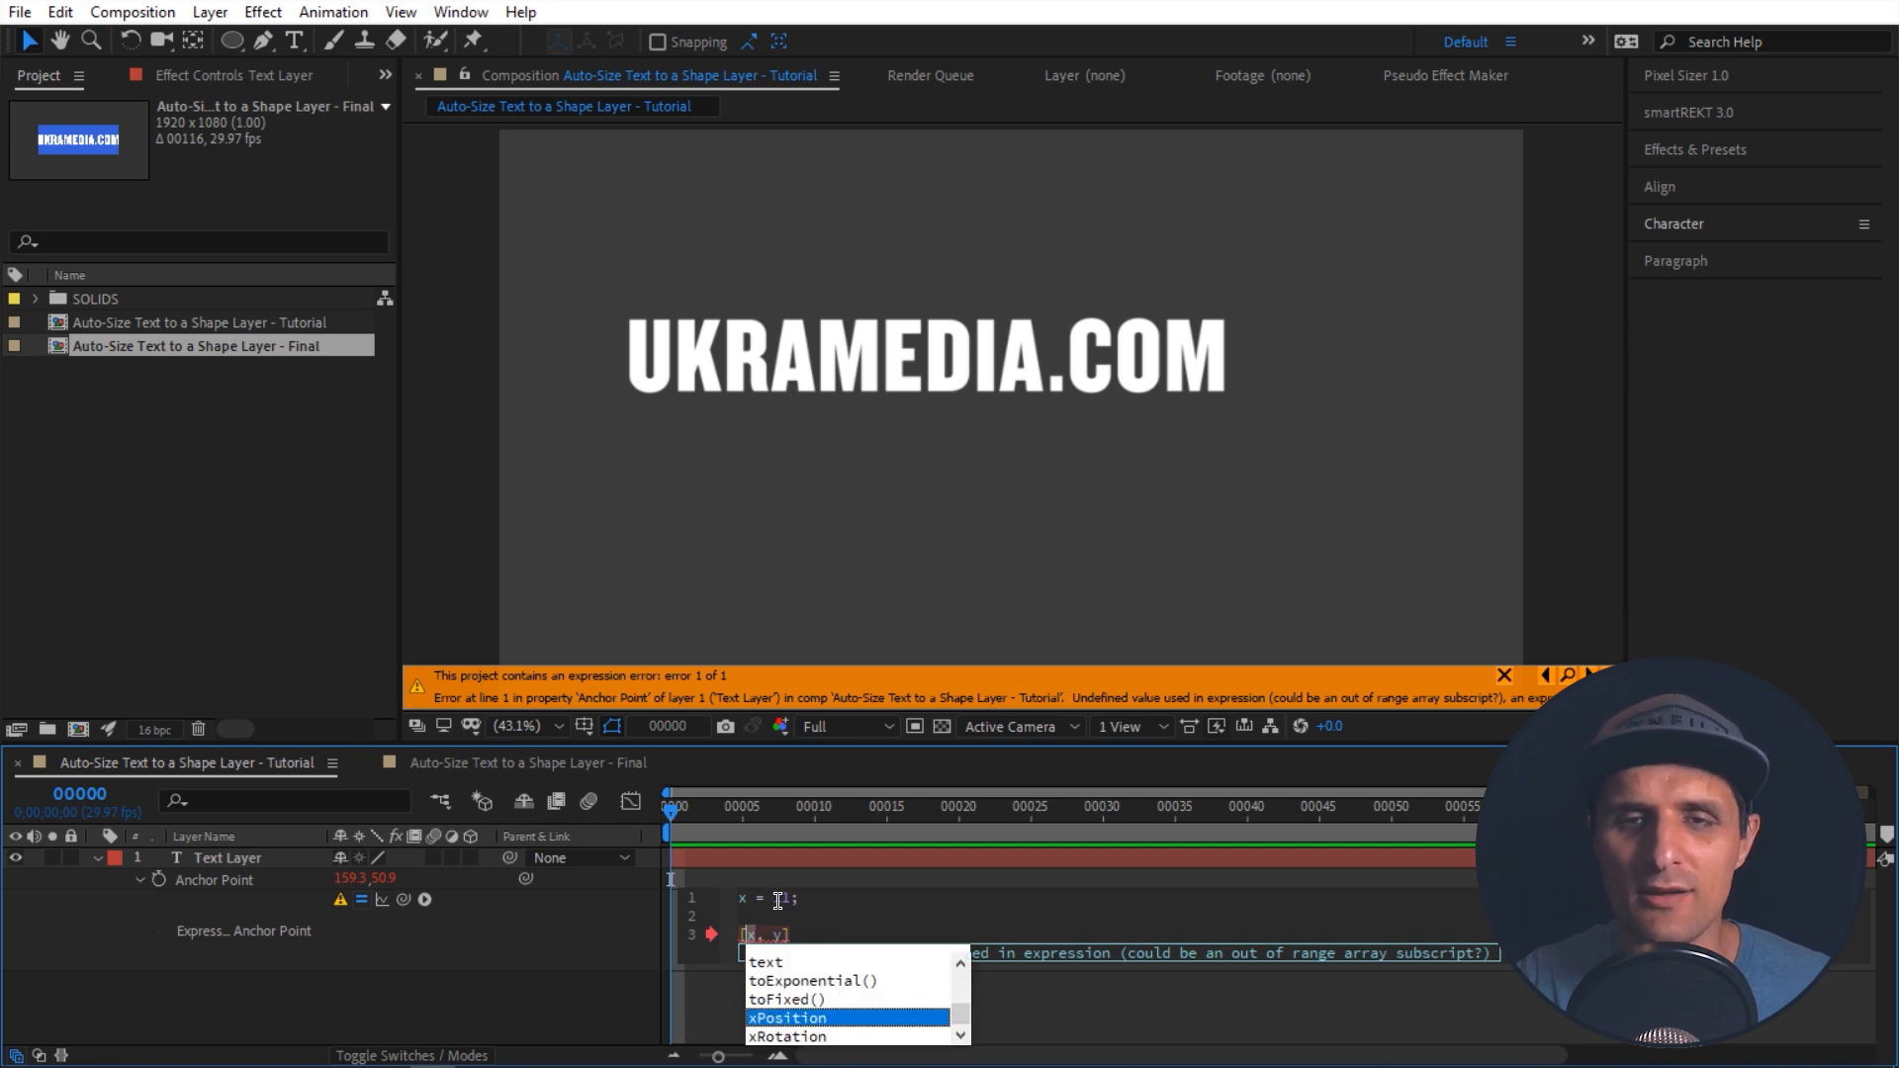
click(839, 898)
key(Return)
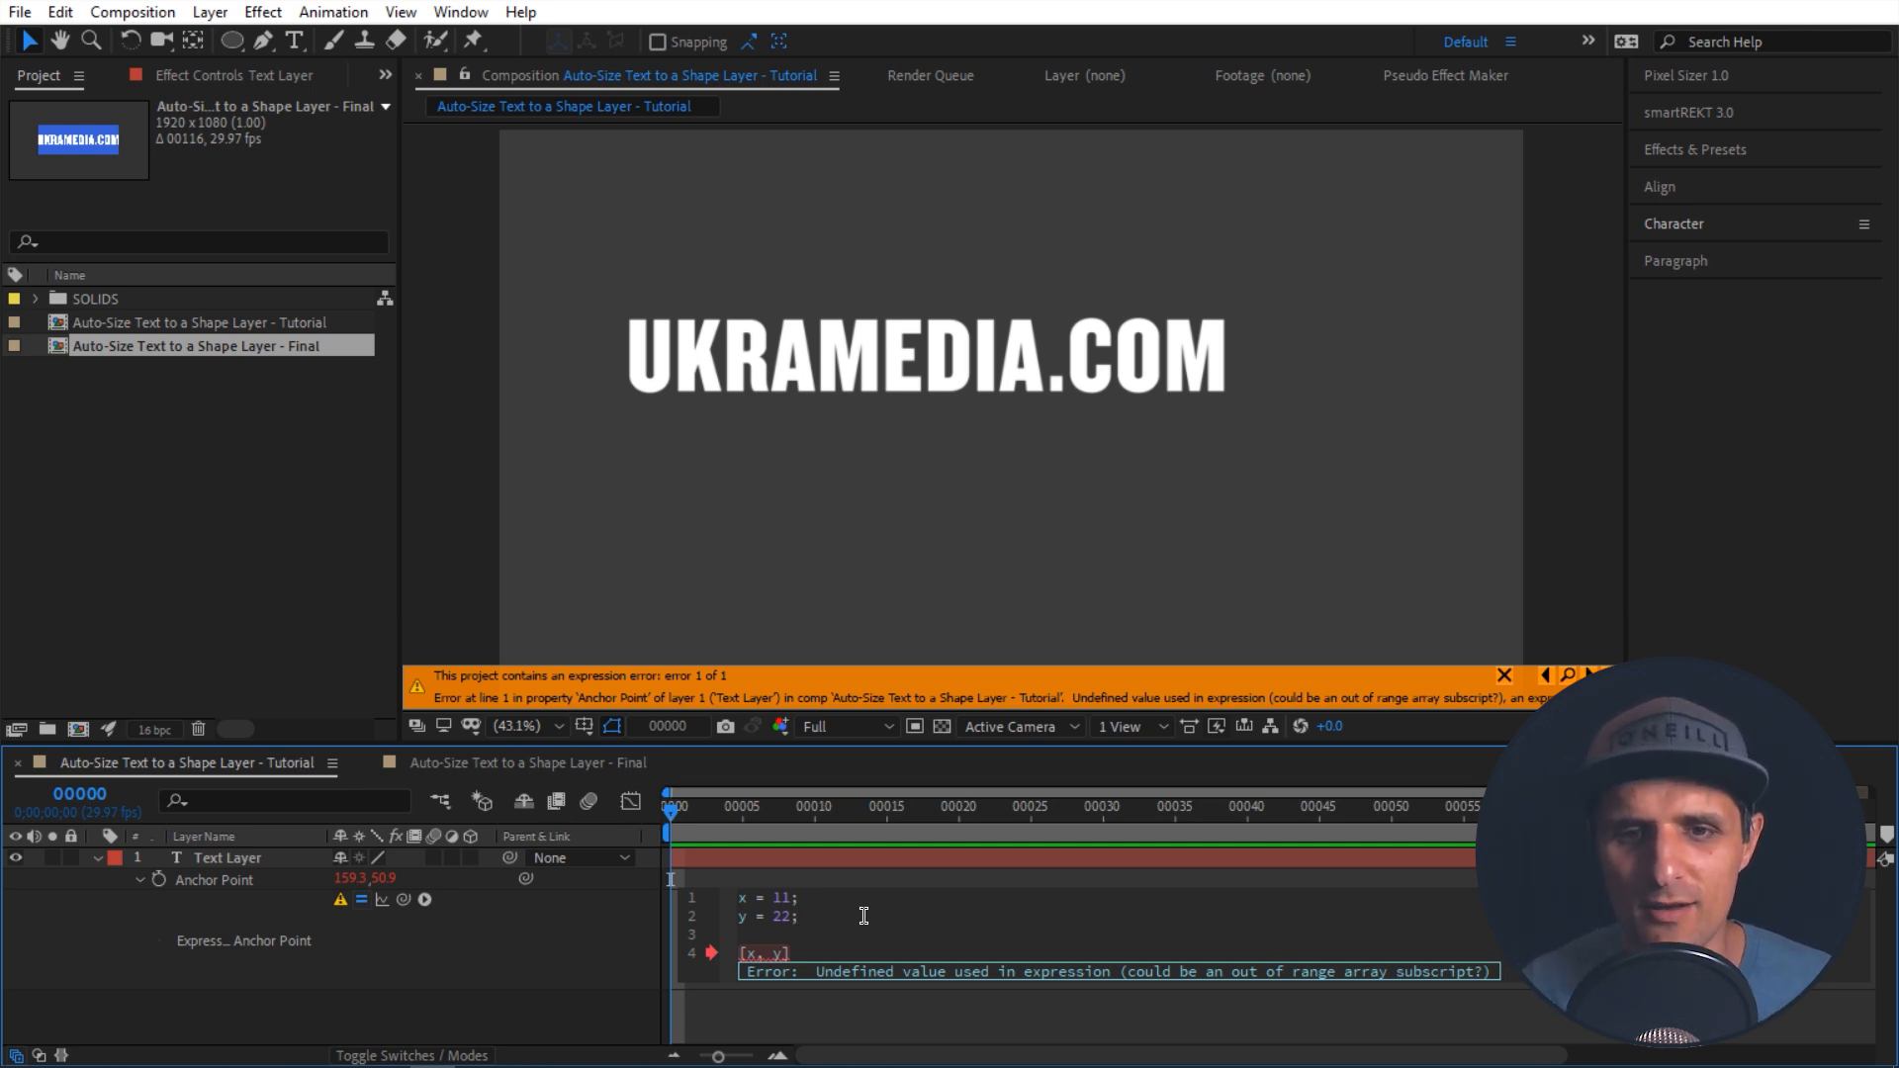
click(629, 937)
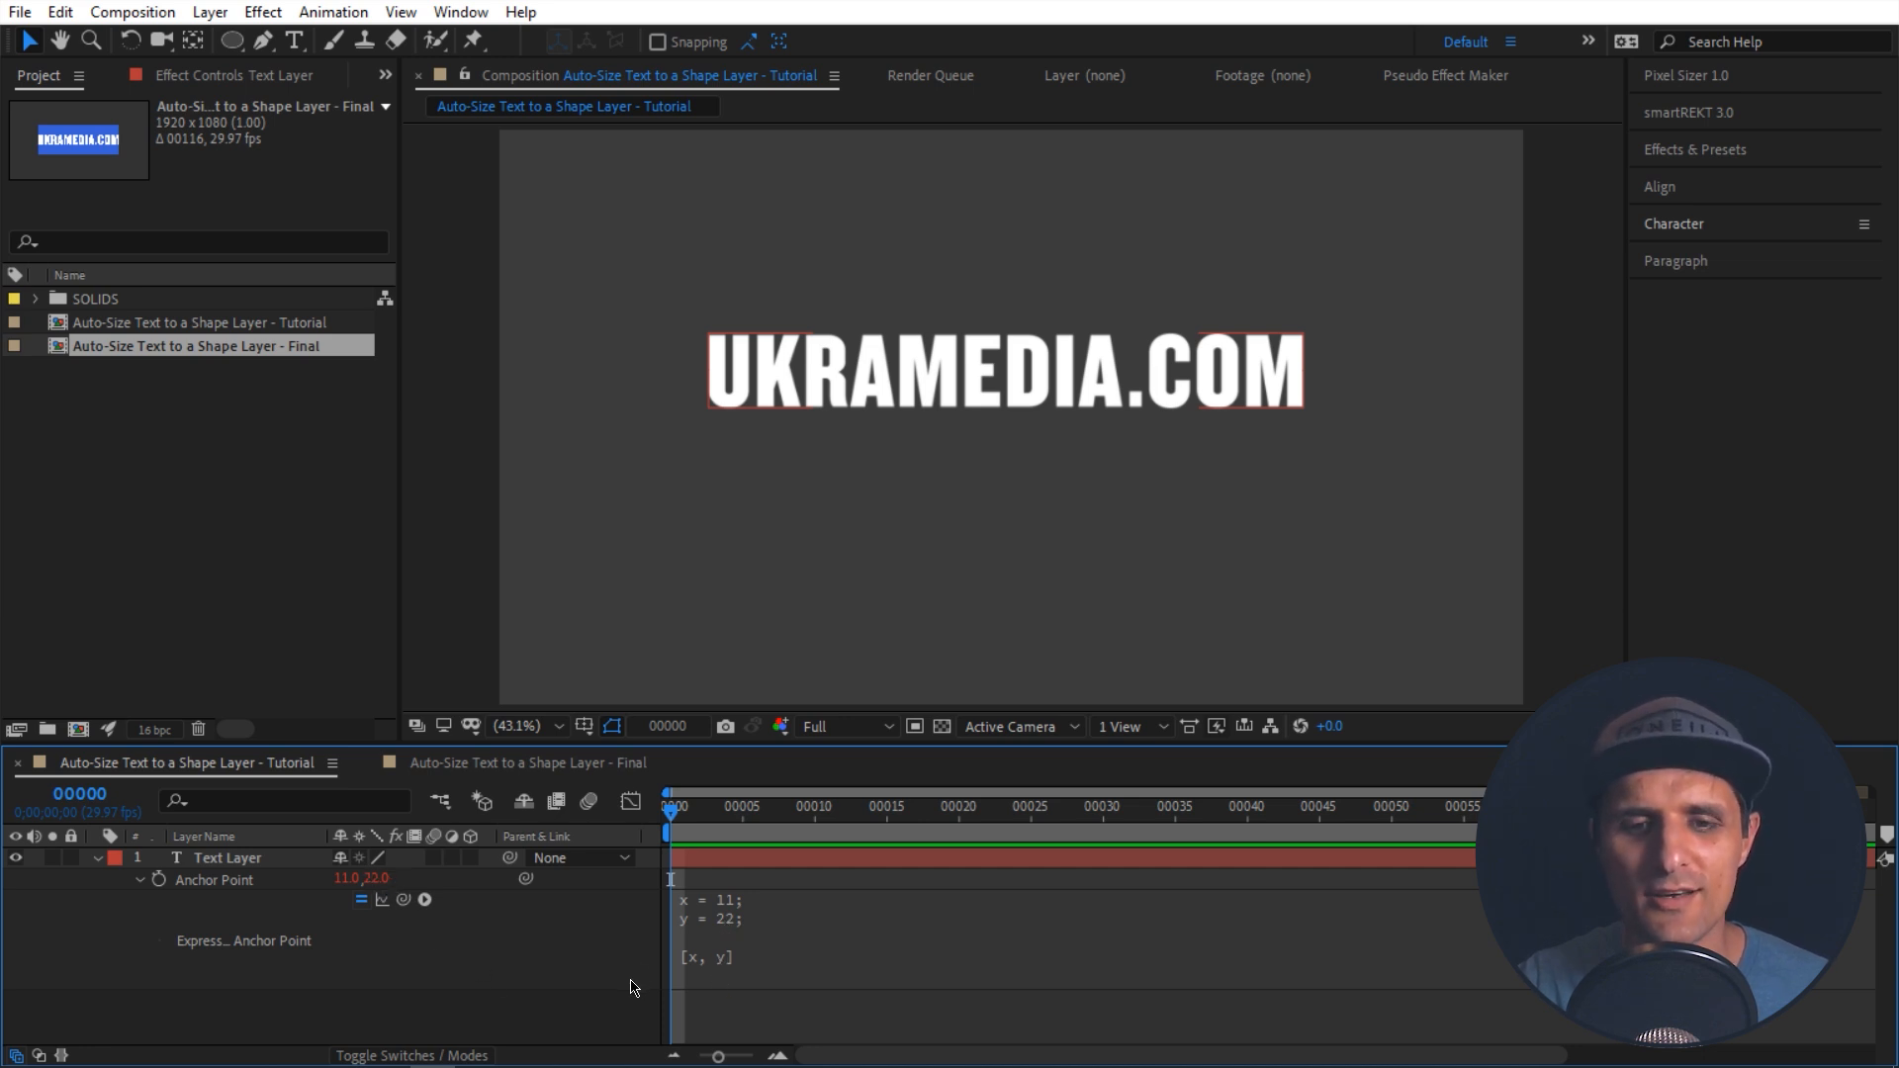
click(750, 915)
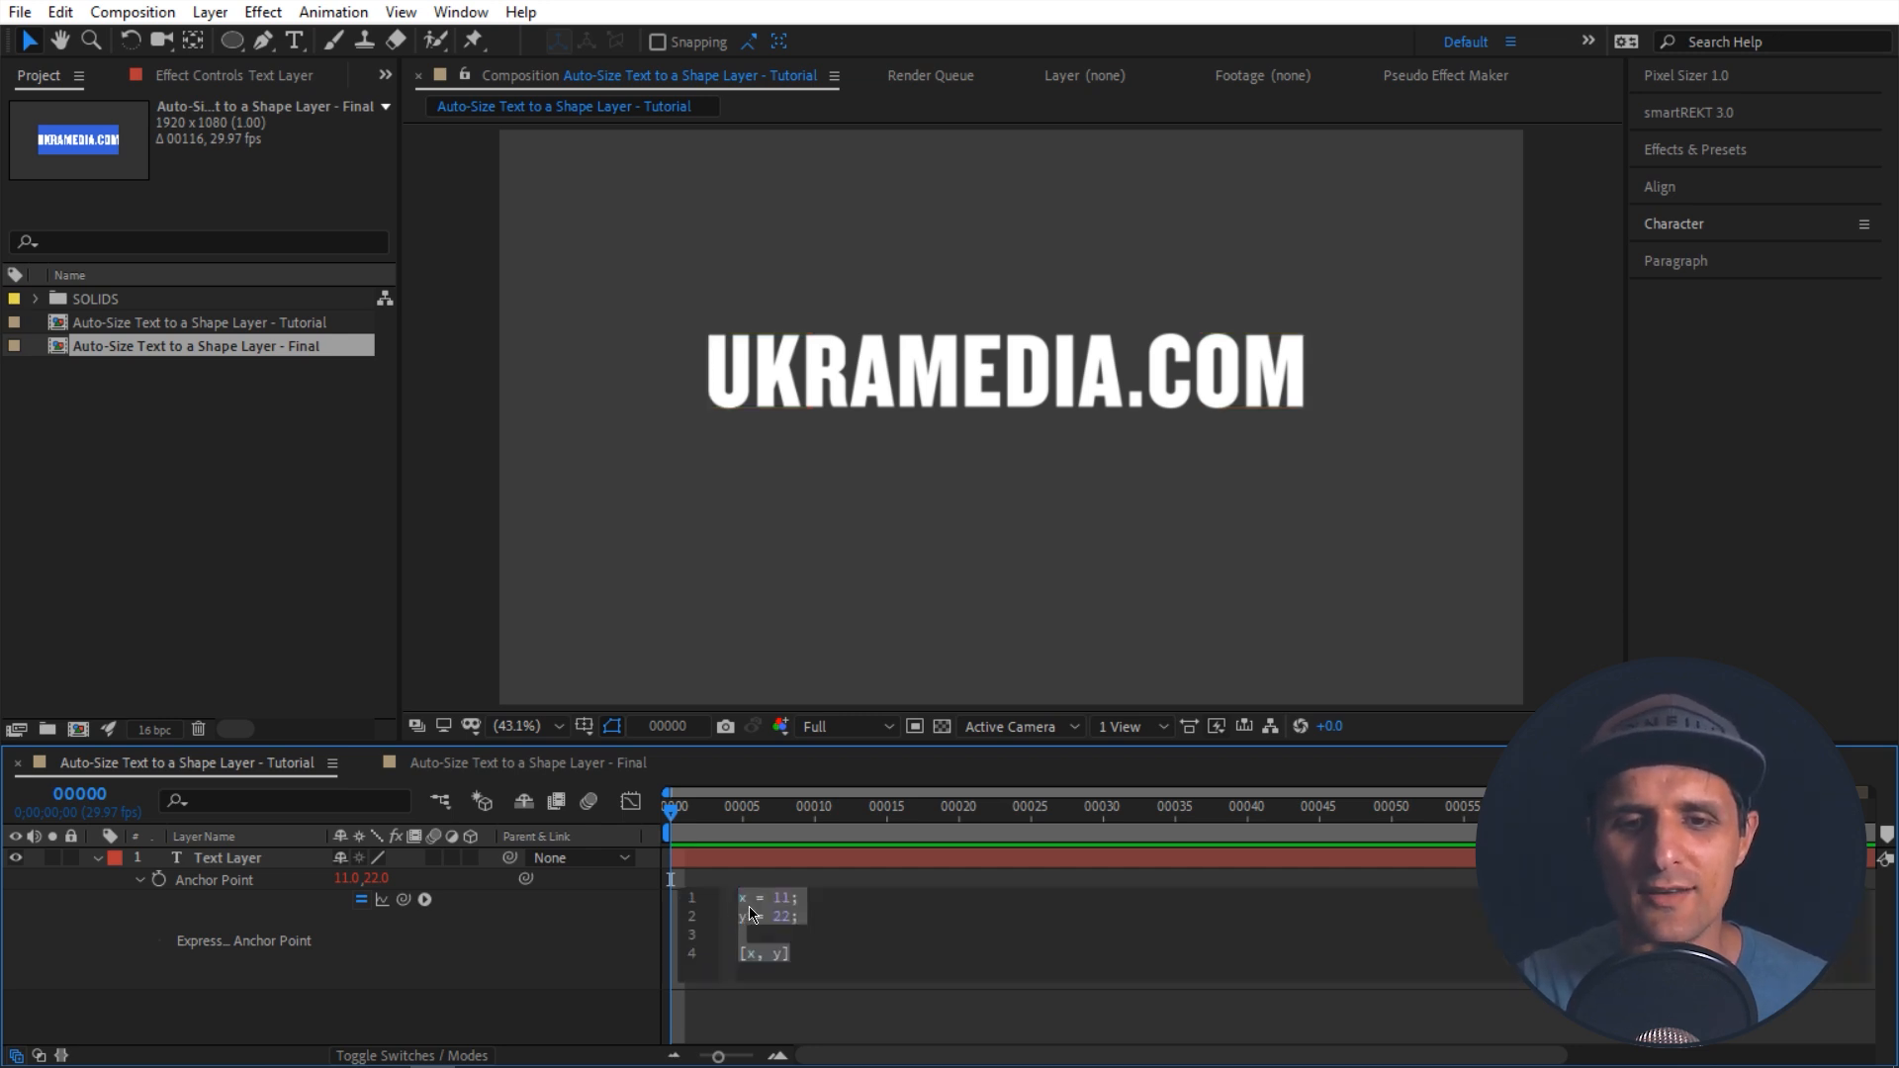
click(834, 924)
drag(756, 957, 749, 956)
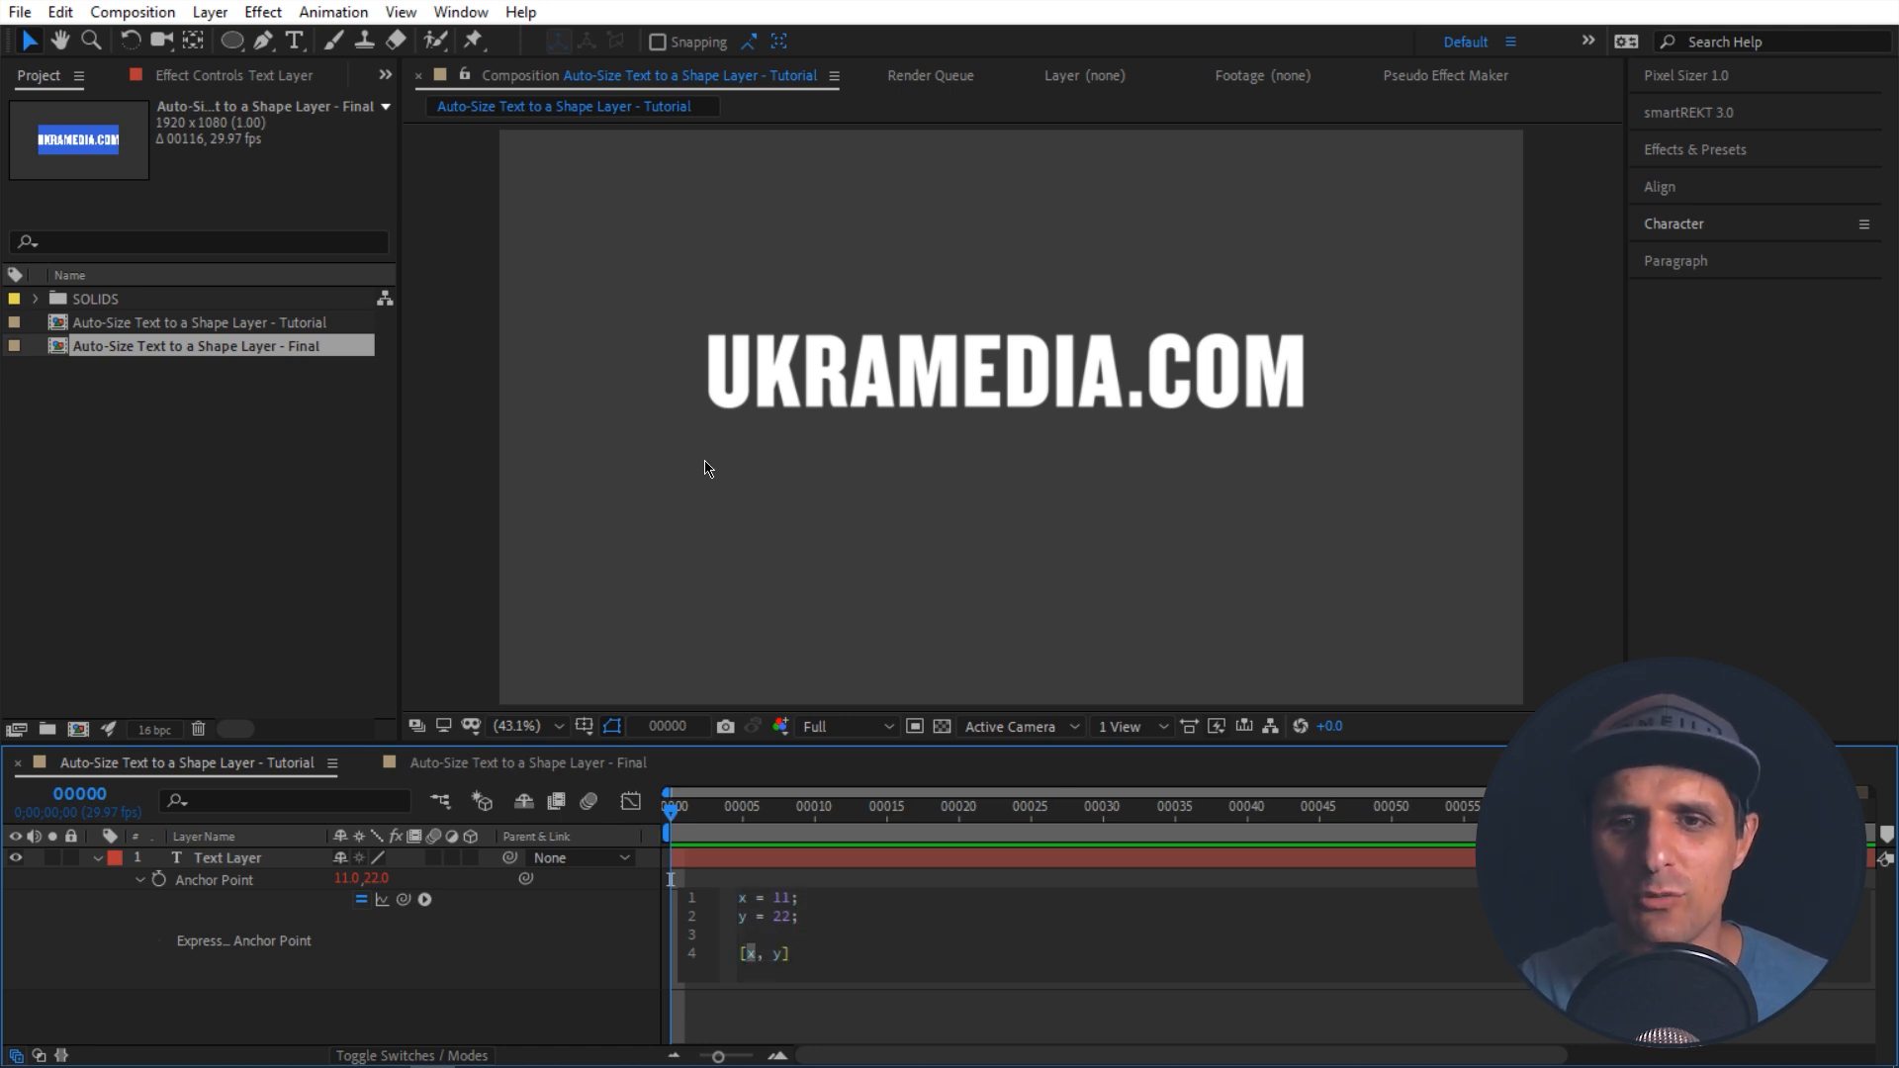
double_click(780, 954)
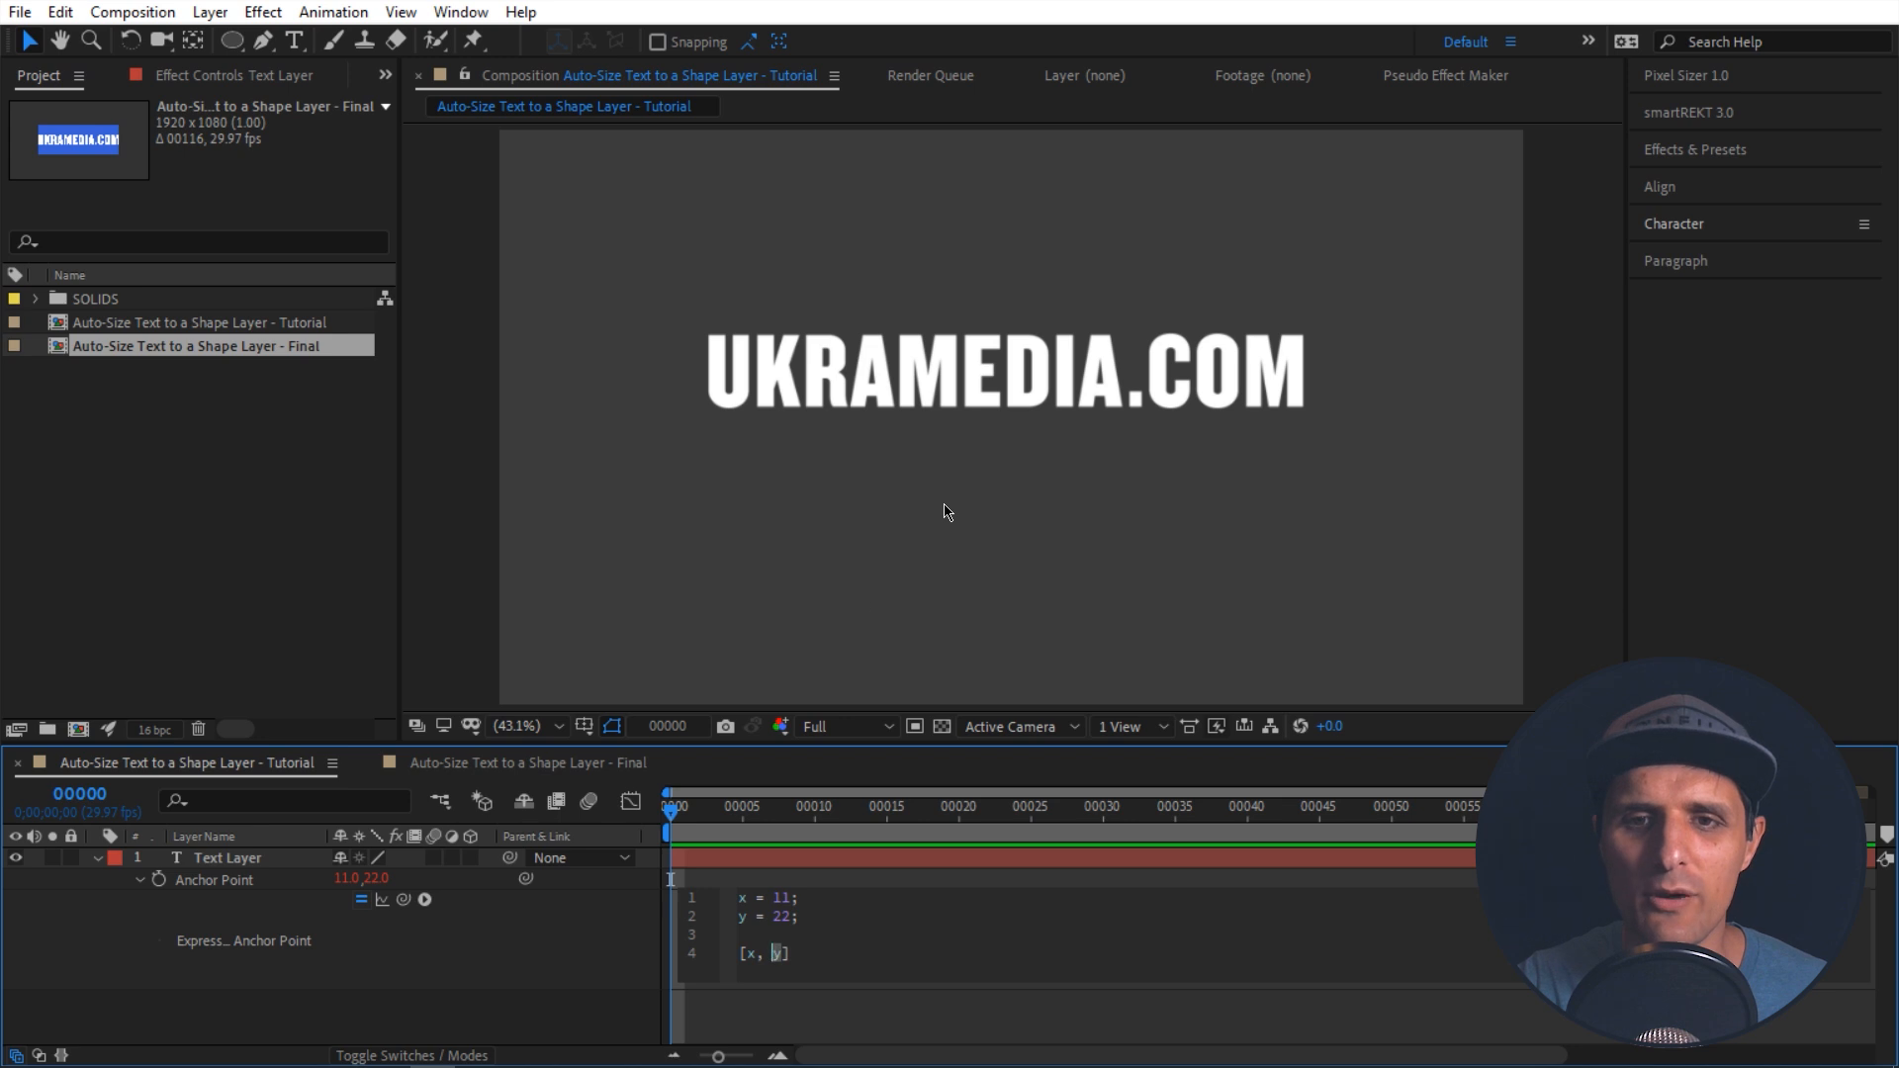
click(615, 925)
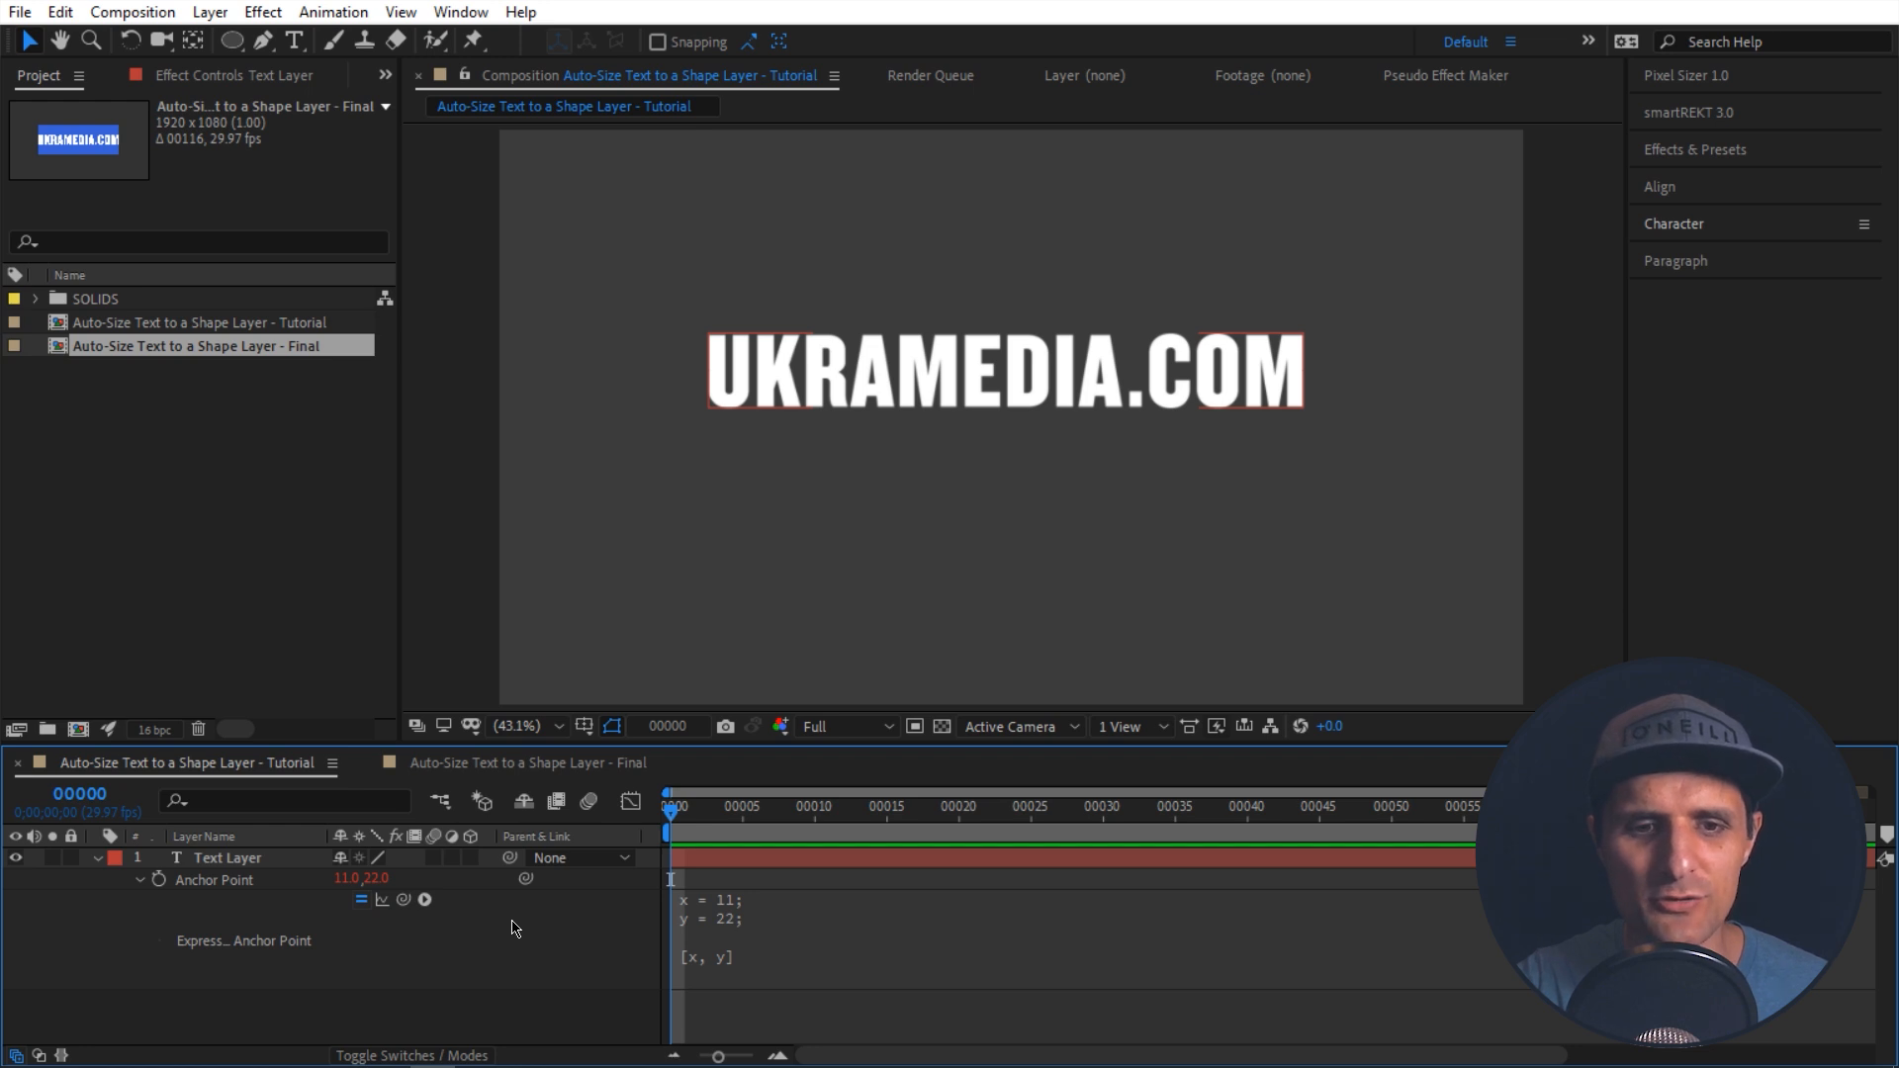
Step: Set the x variable to 0 in Text Layer's Anchor Point expression and apply it, keeping the layer selected
click(283, 866)
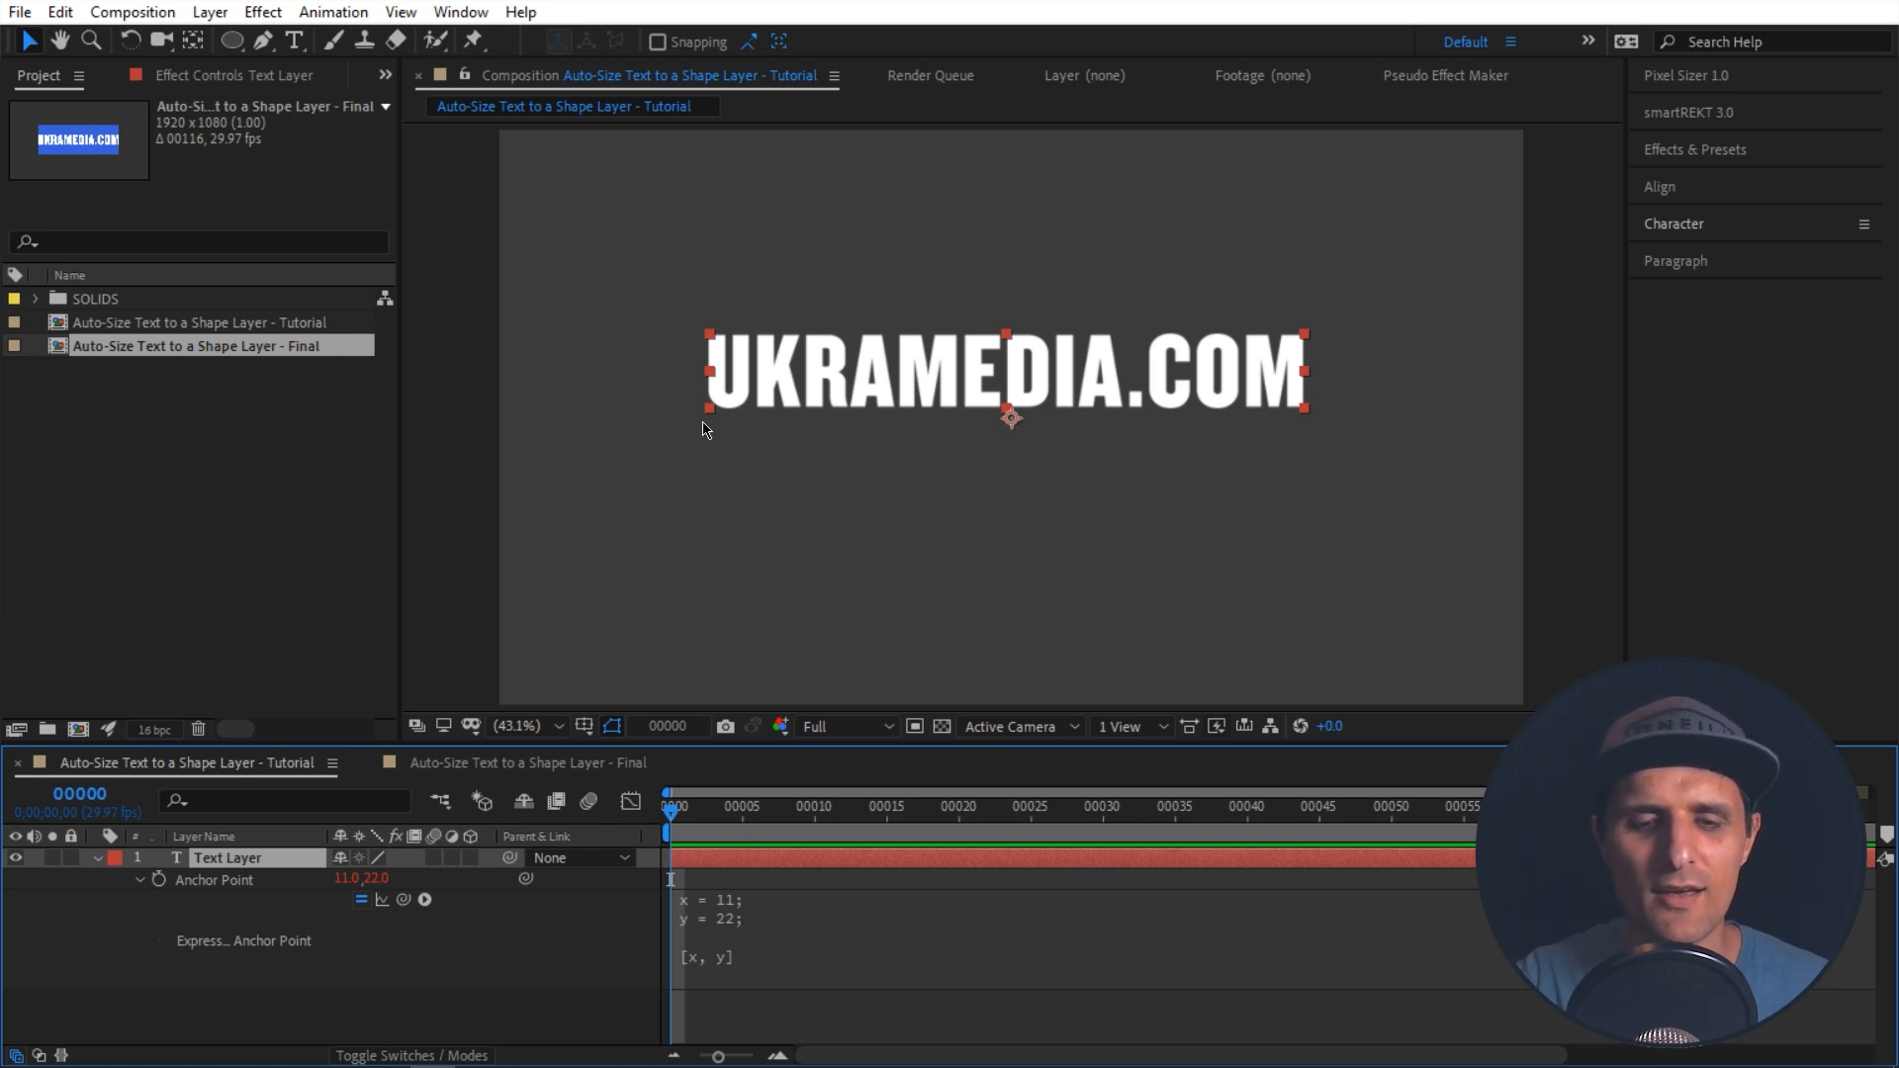
click(748, 918)
double_click(785, 898)
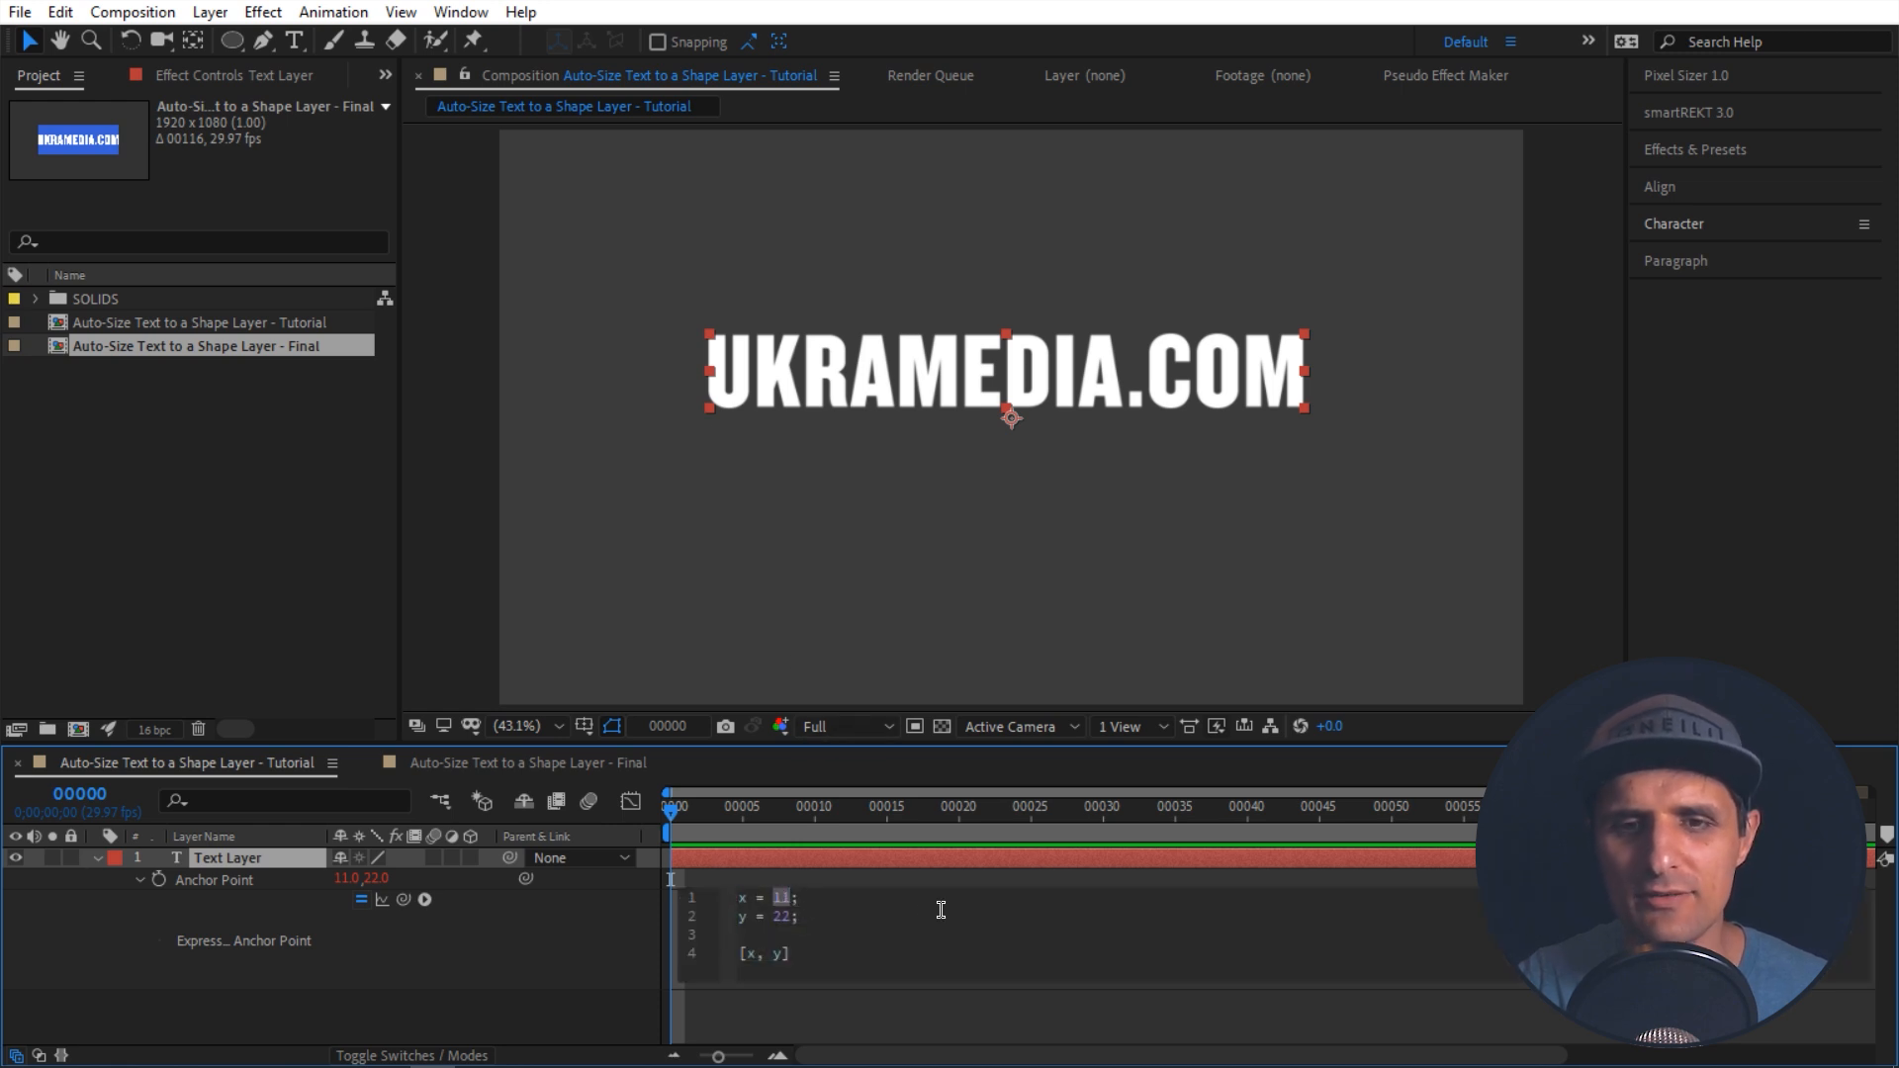
text(0)
click(607, 927)
click(713, 863)
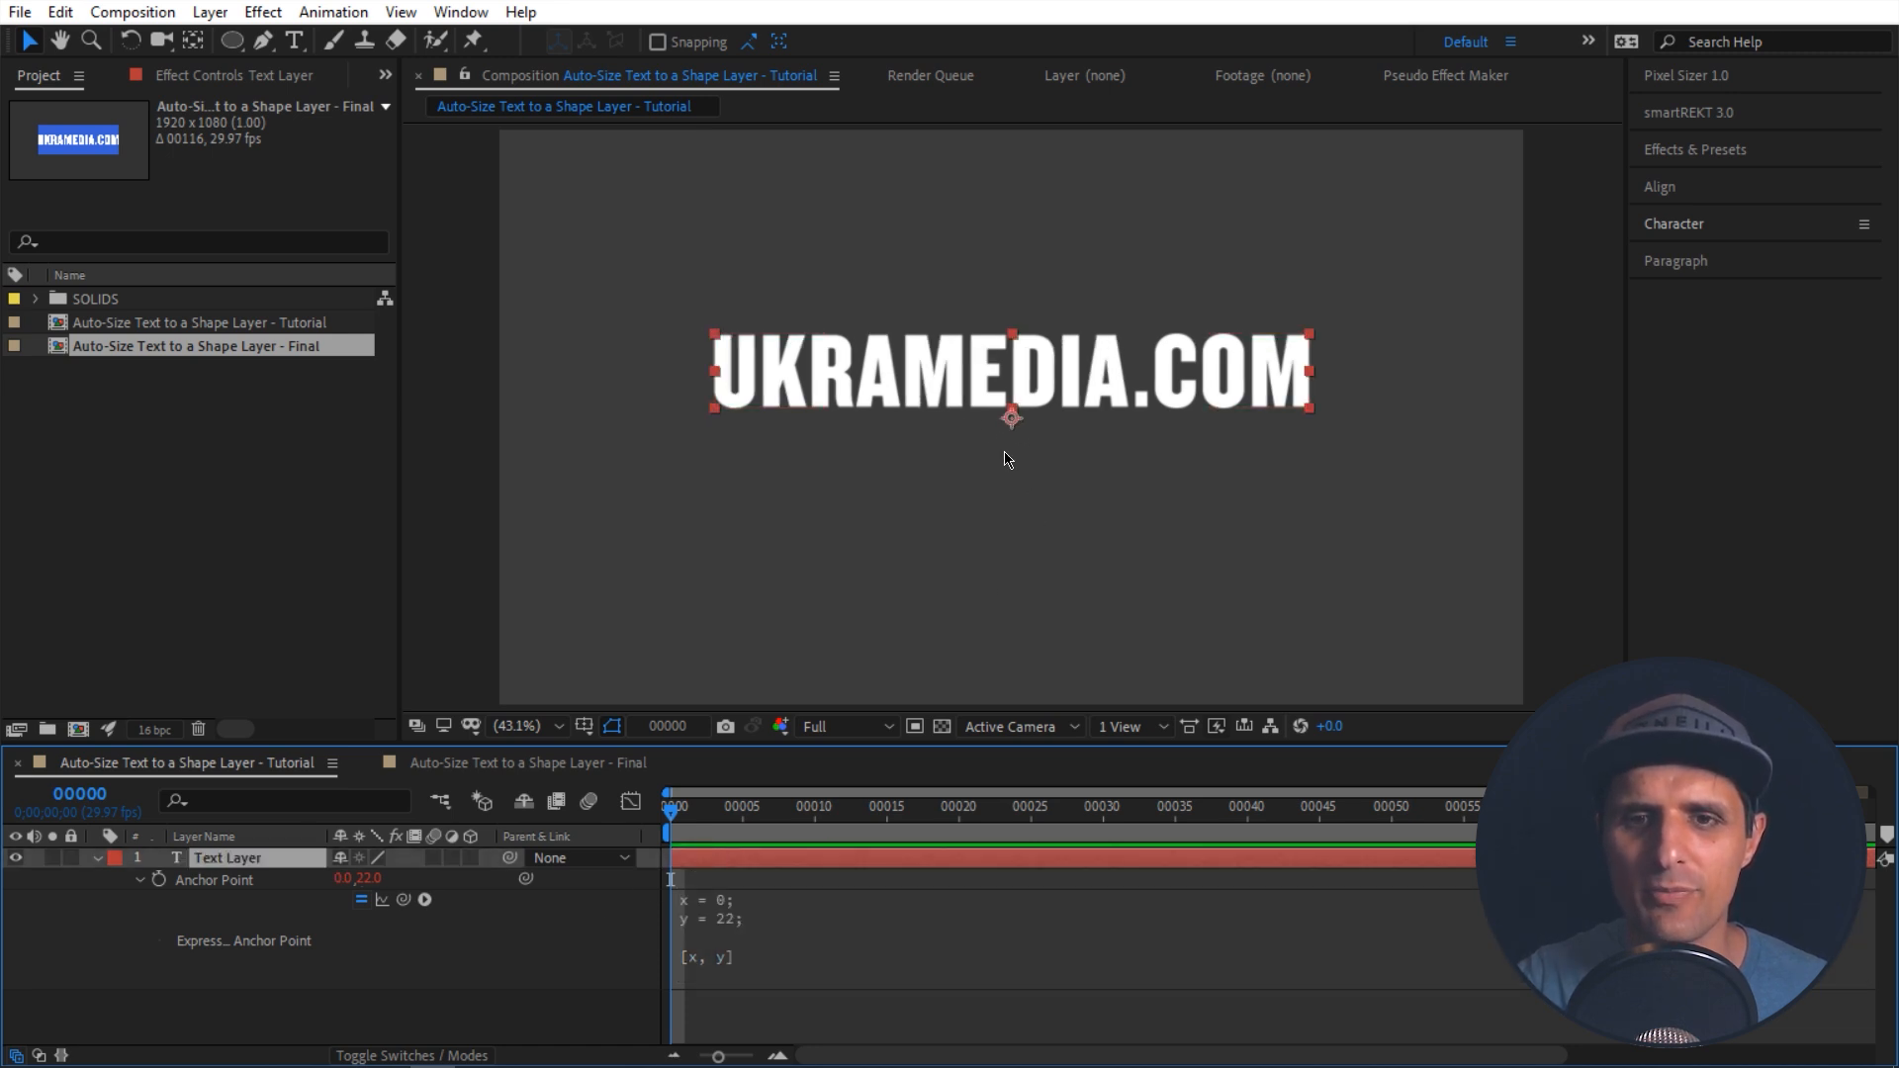
Step: Set the x variable to sourceRectAtTime().left in the Anchor Point expression and apply it
click(768, 901)
double_click(777, 898)
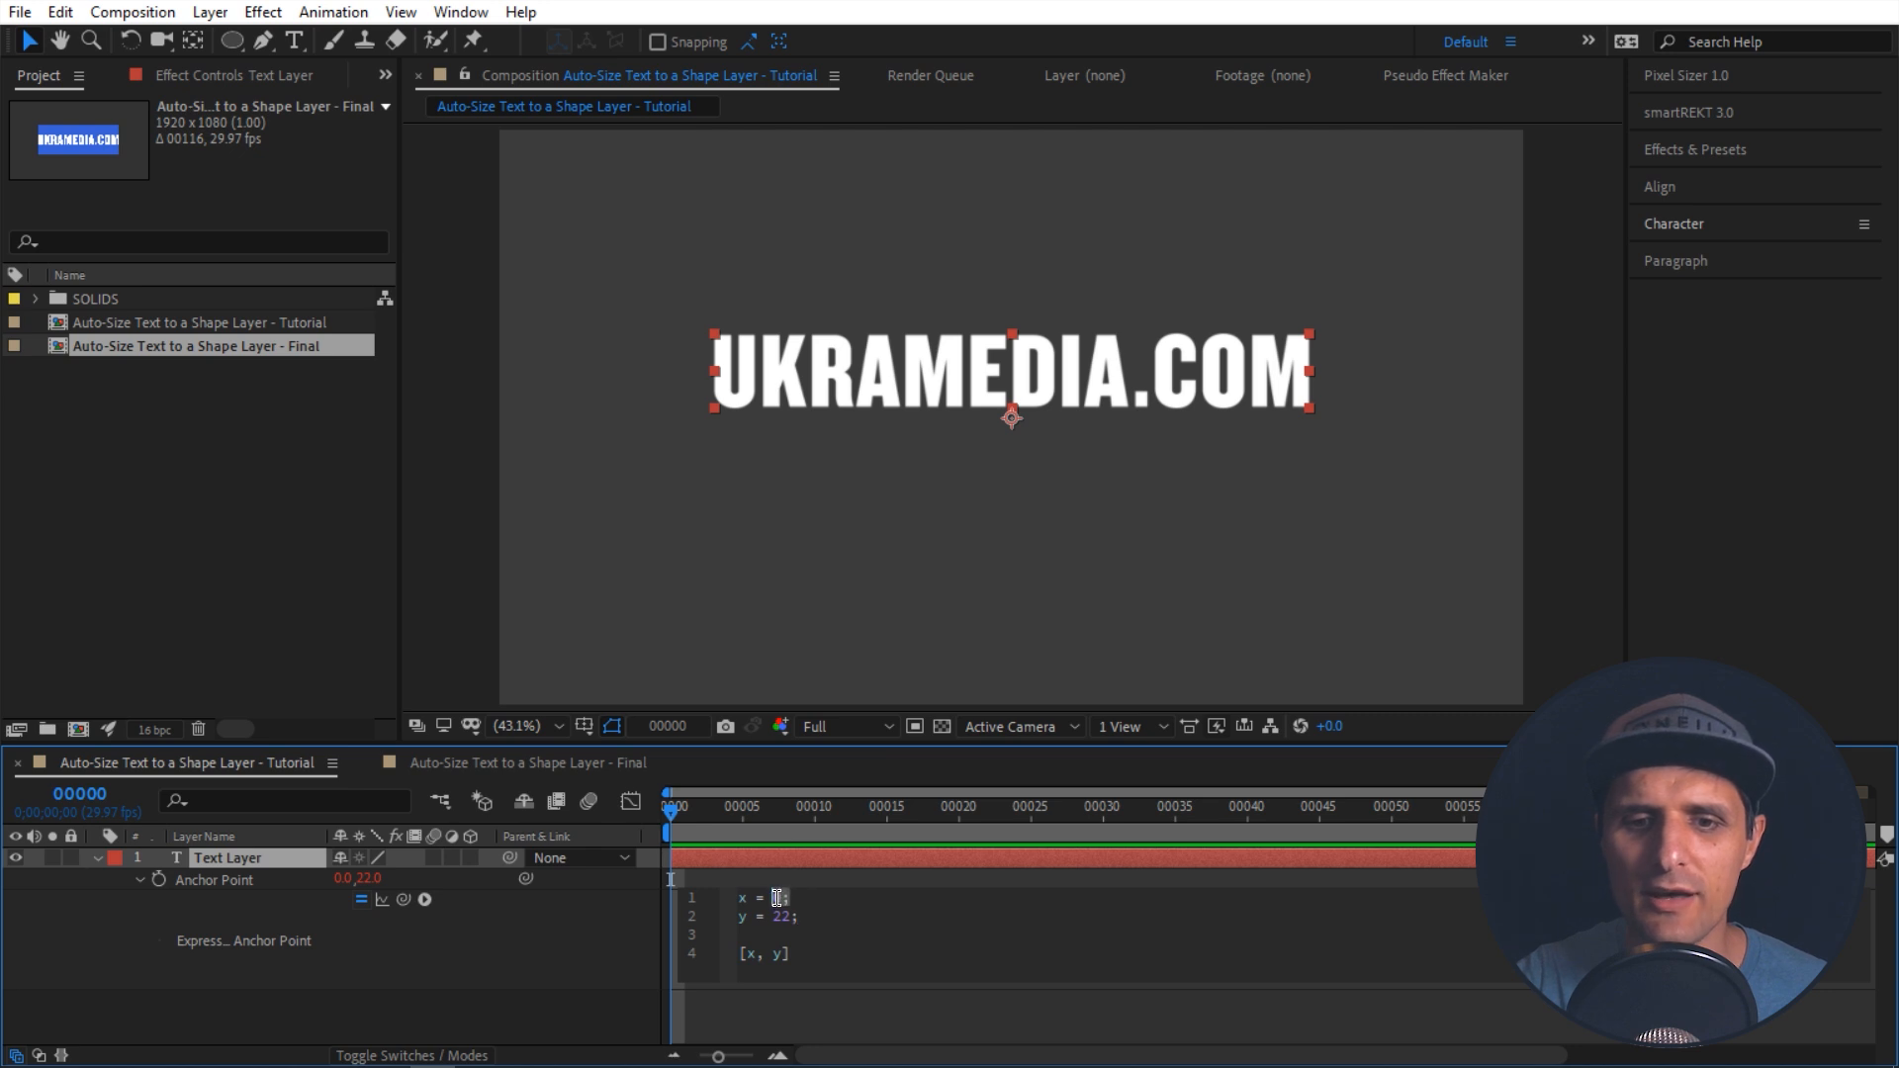
text(sourc)
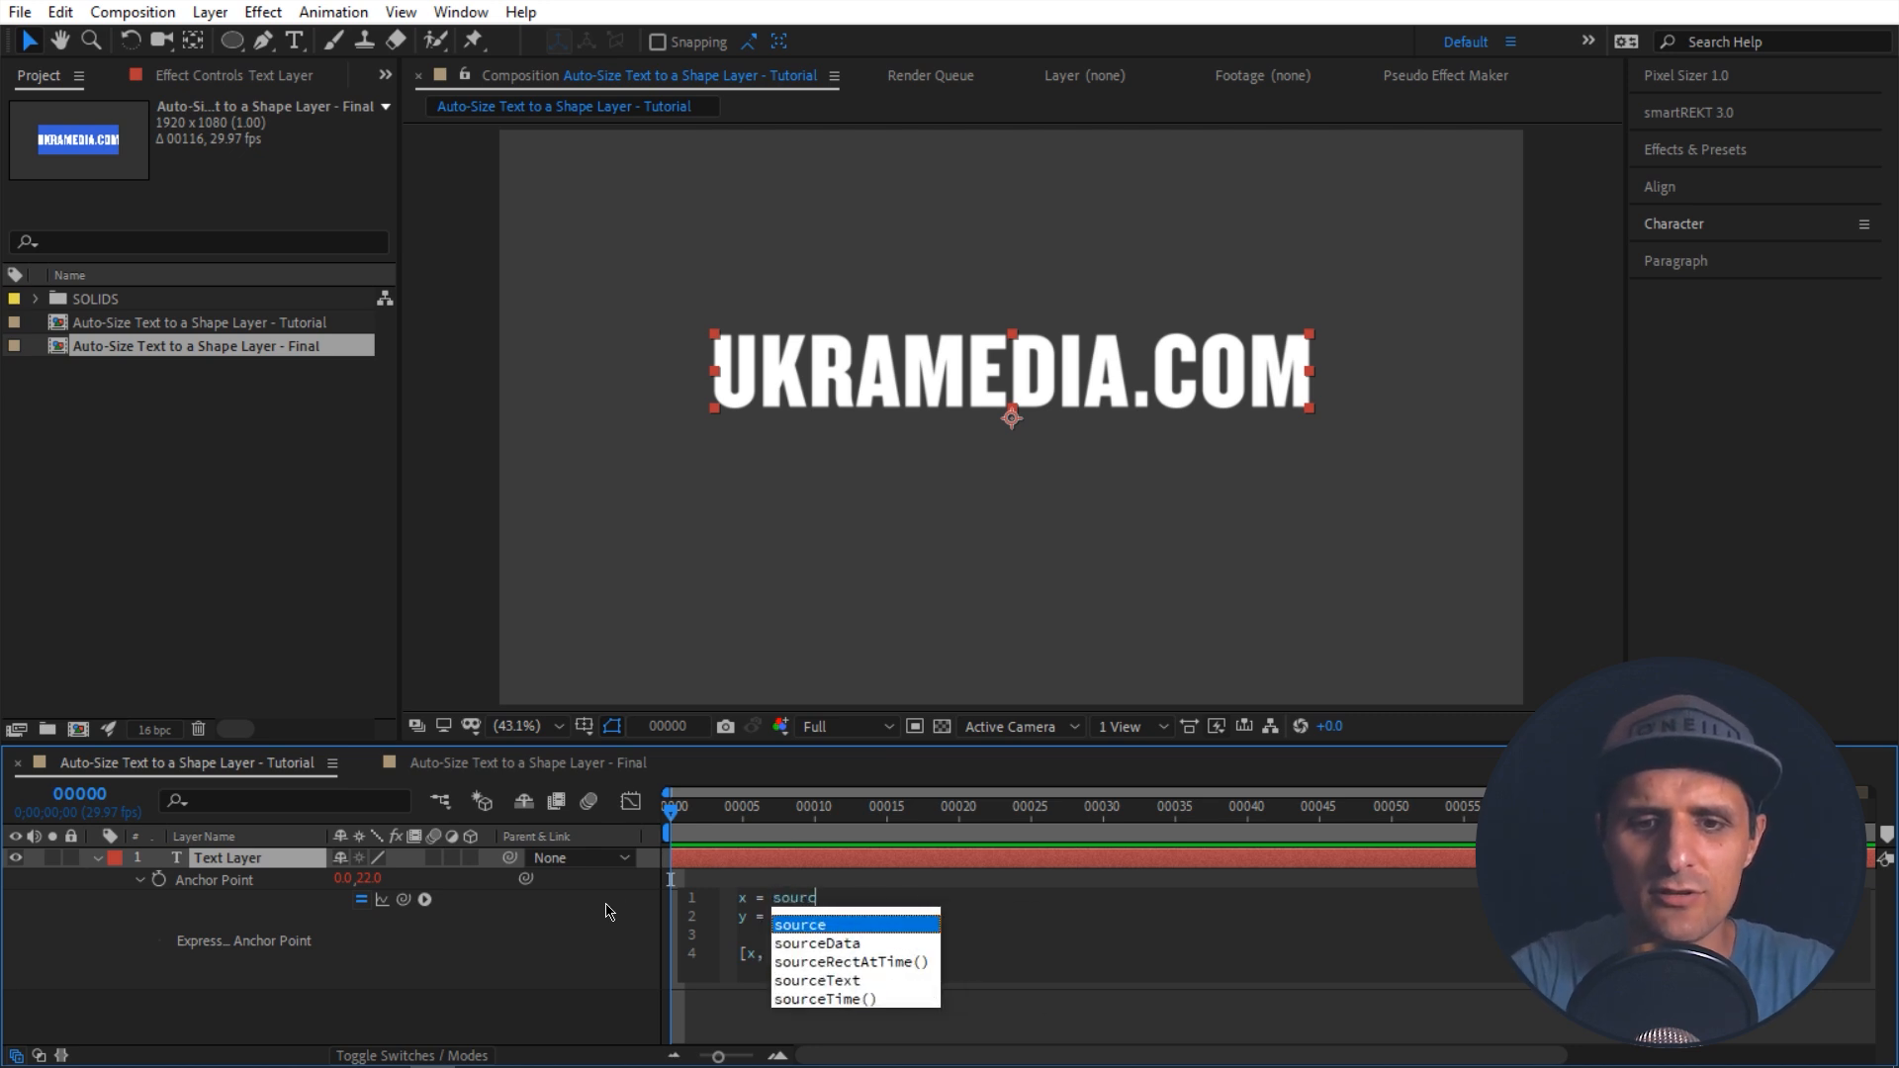
text(eredtat)
key(Return)
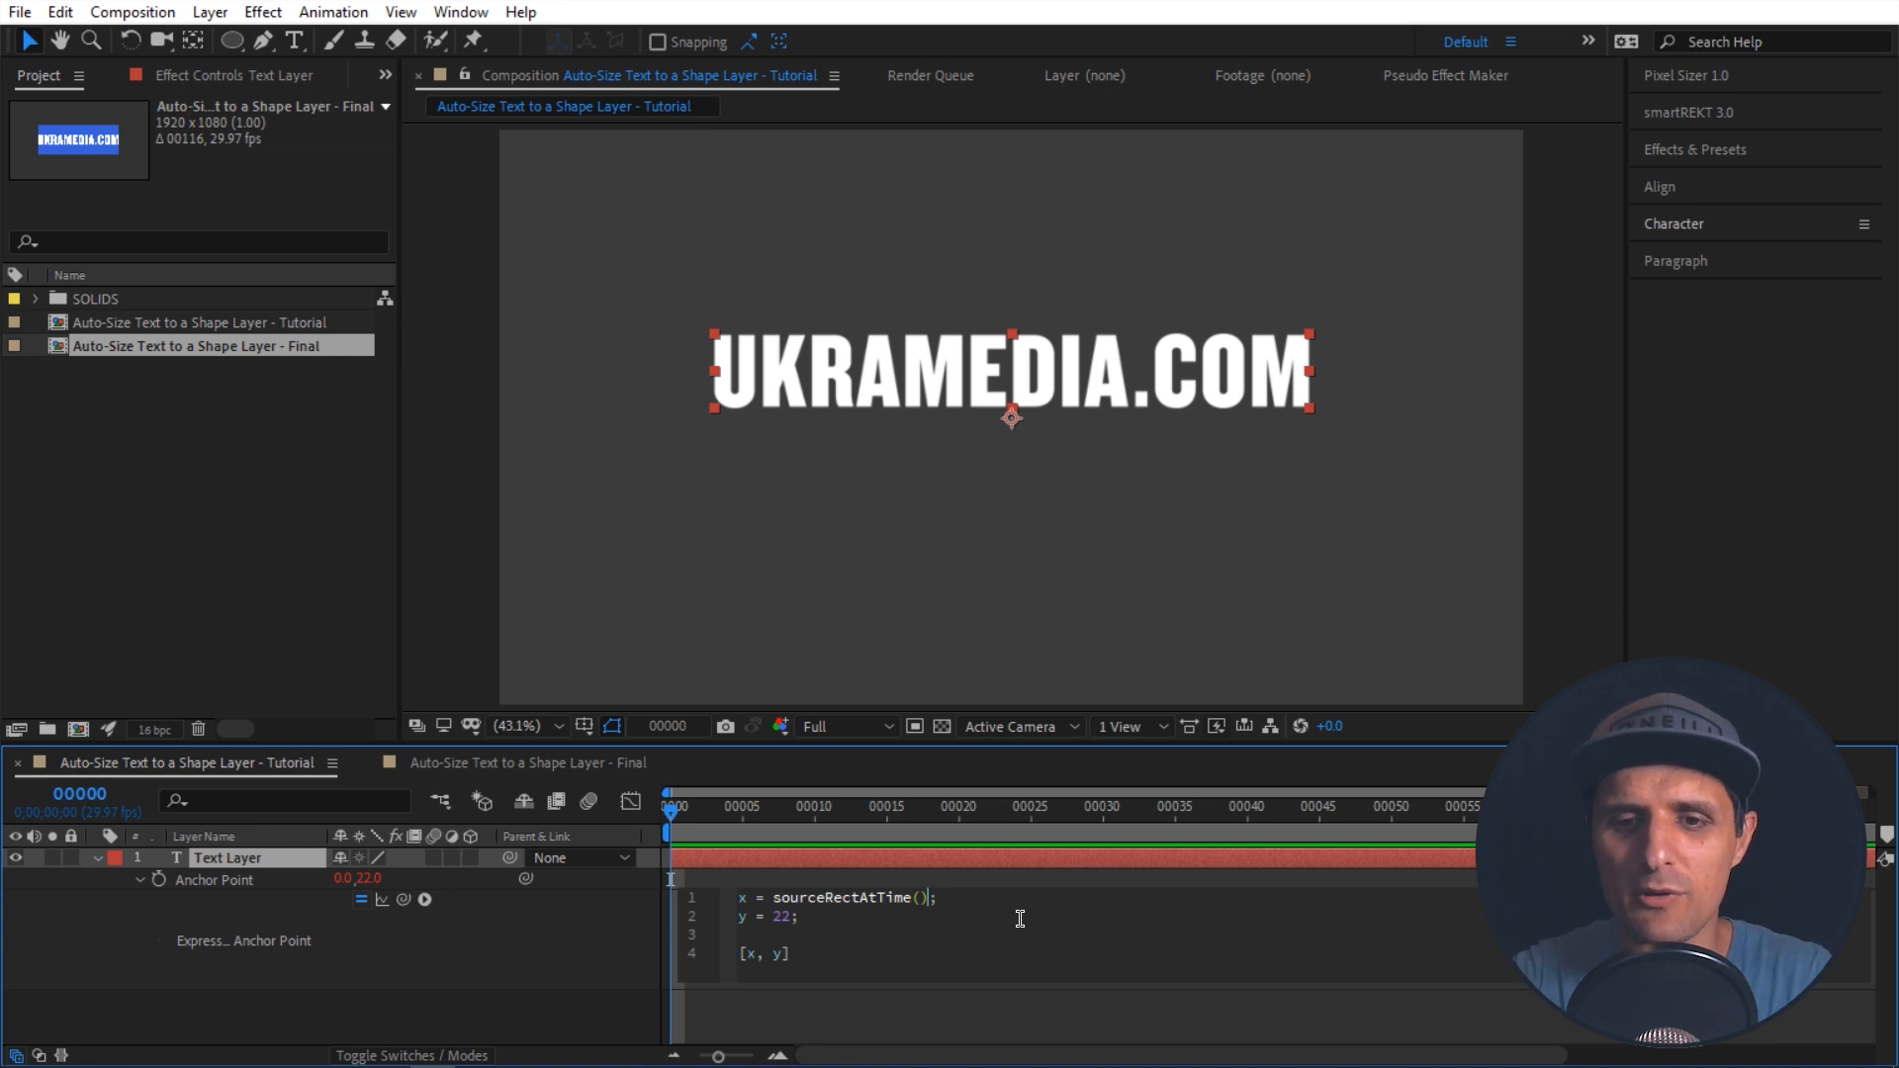
text(left)
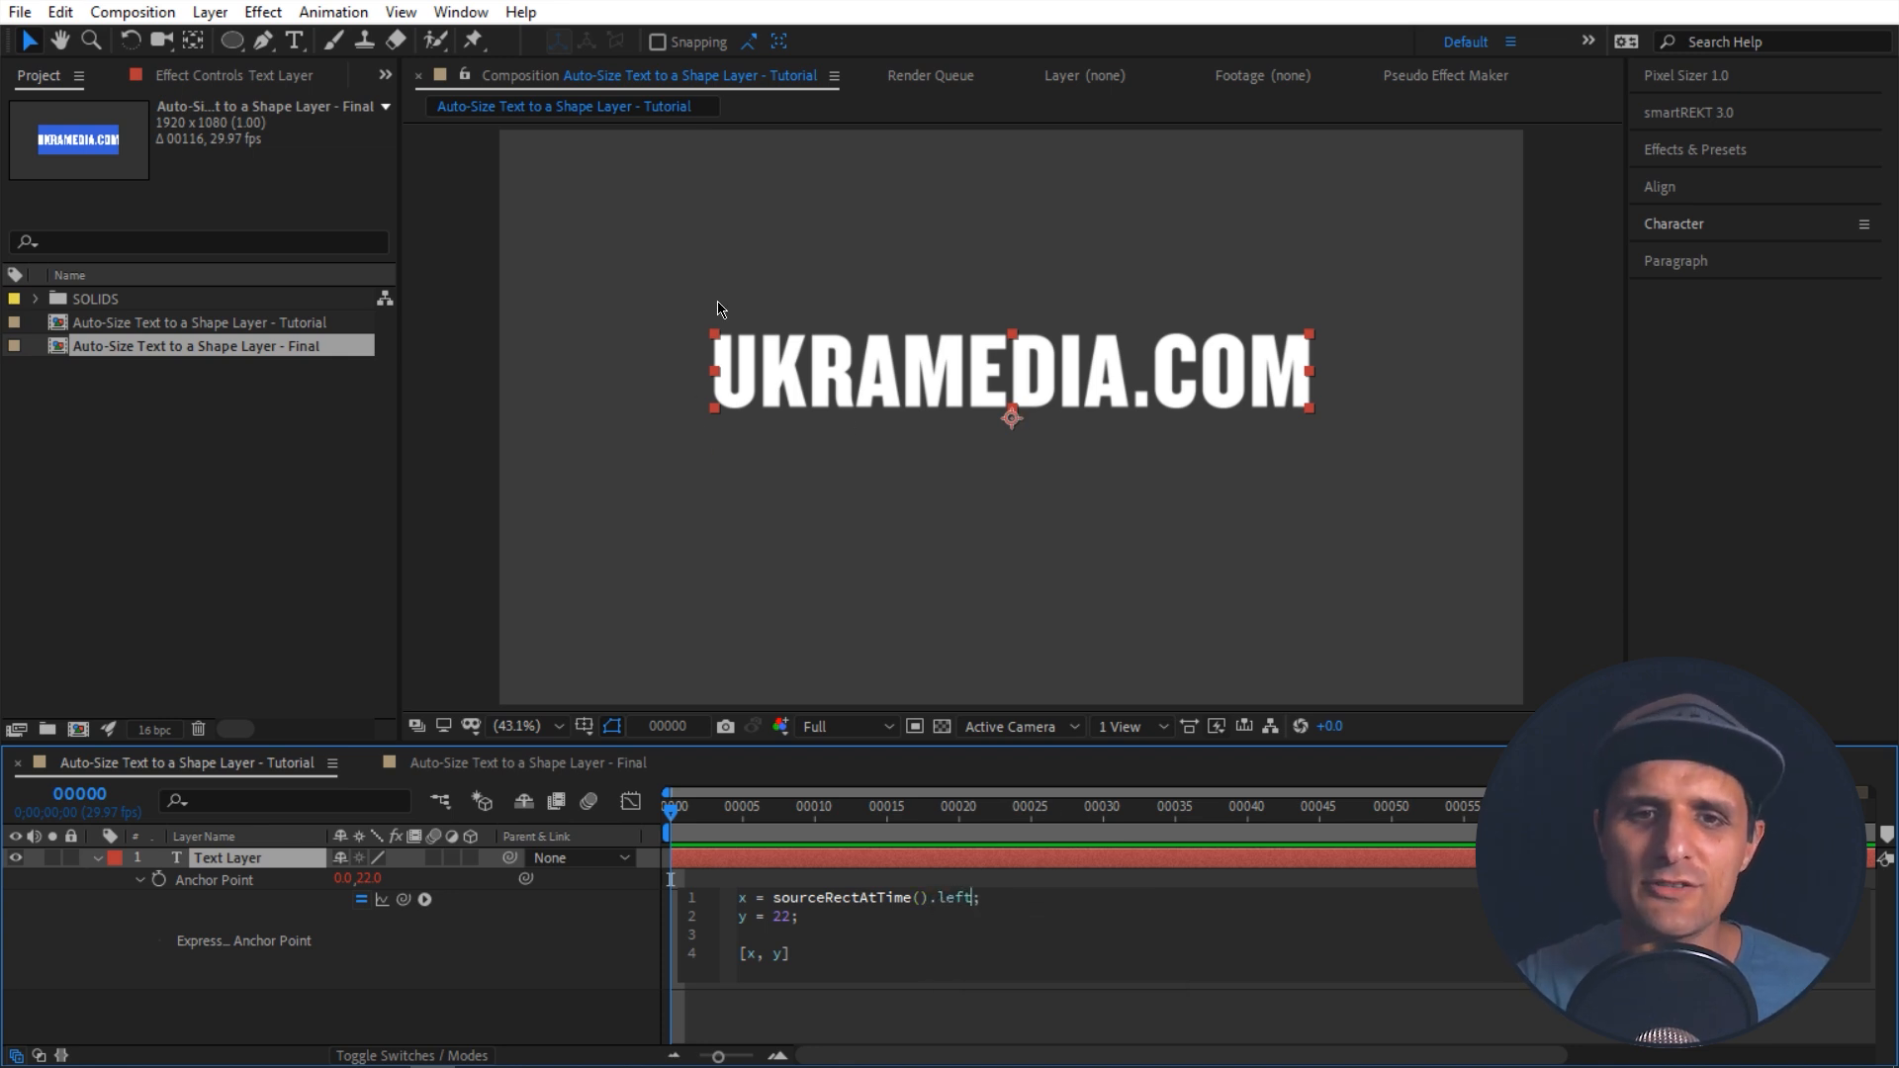
click(633, 932)
click(785, 862)
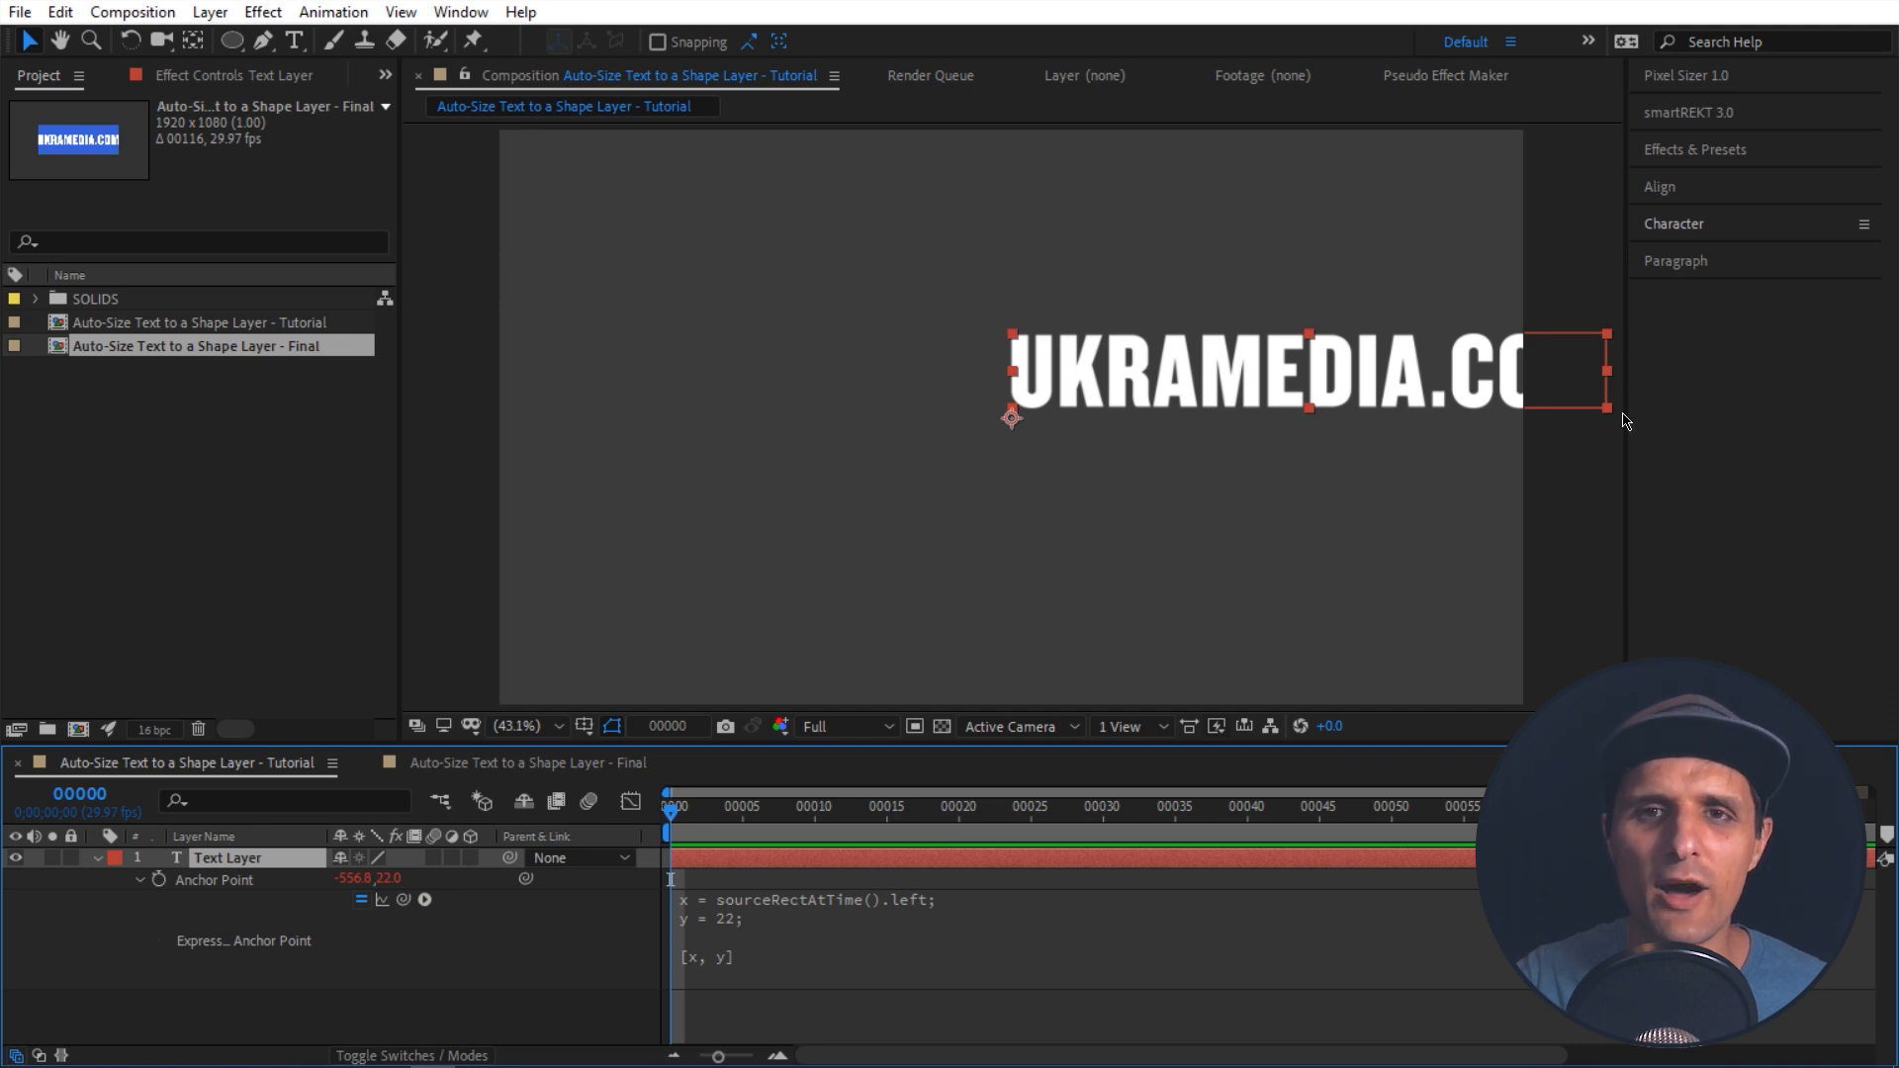
Step: Append + sourceRectAtTime().width to the x variable in Text Layer's Anchor Point expression, apply it and select the text in the composition
click(917, 945)
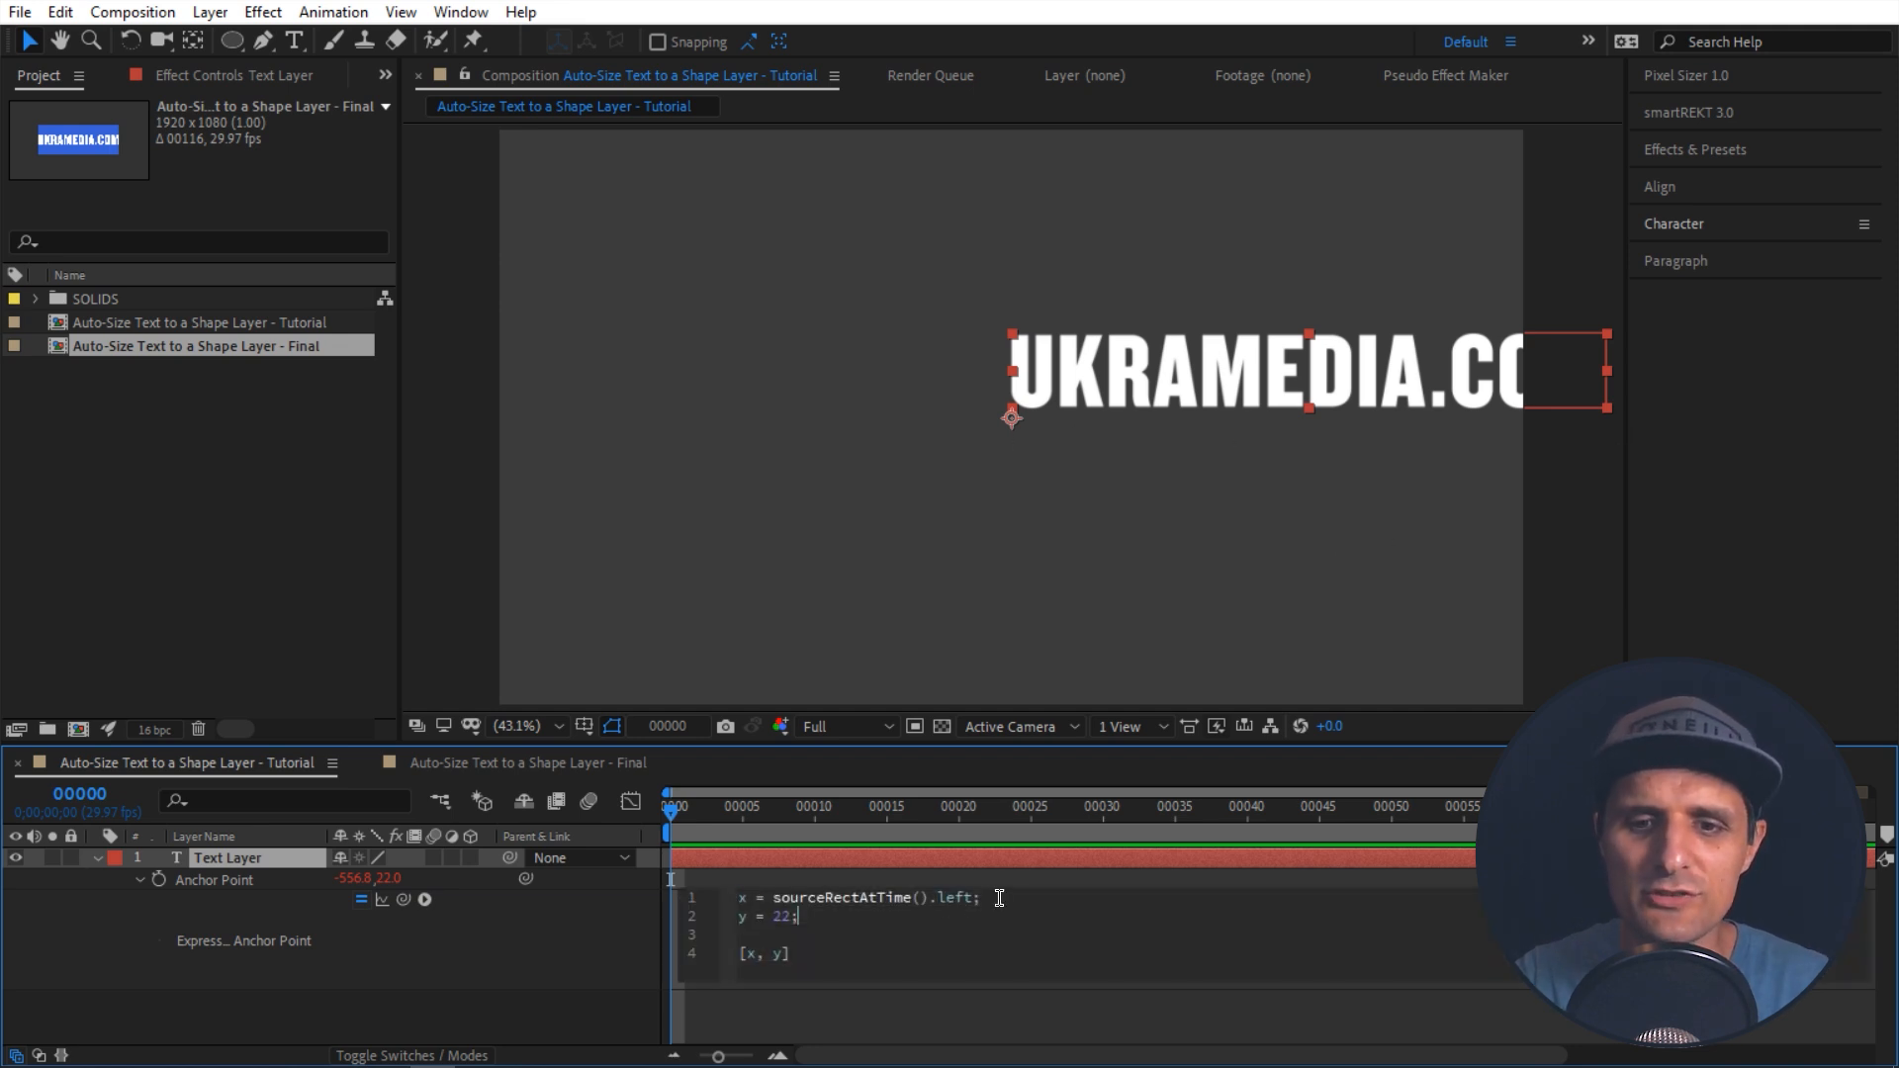
drag(978, 897, 773, 897)
key(ctrl+c)
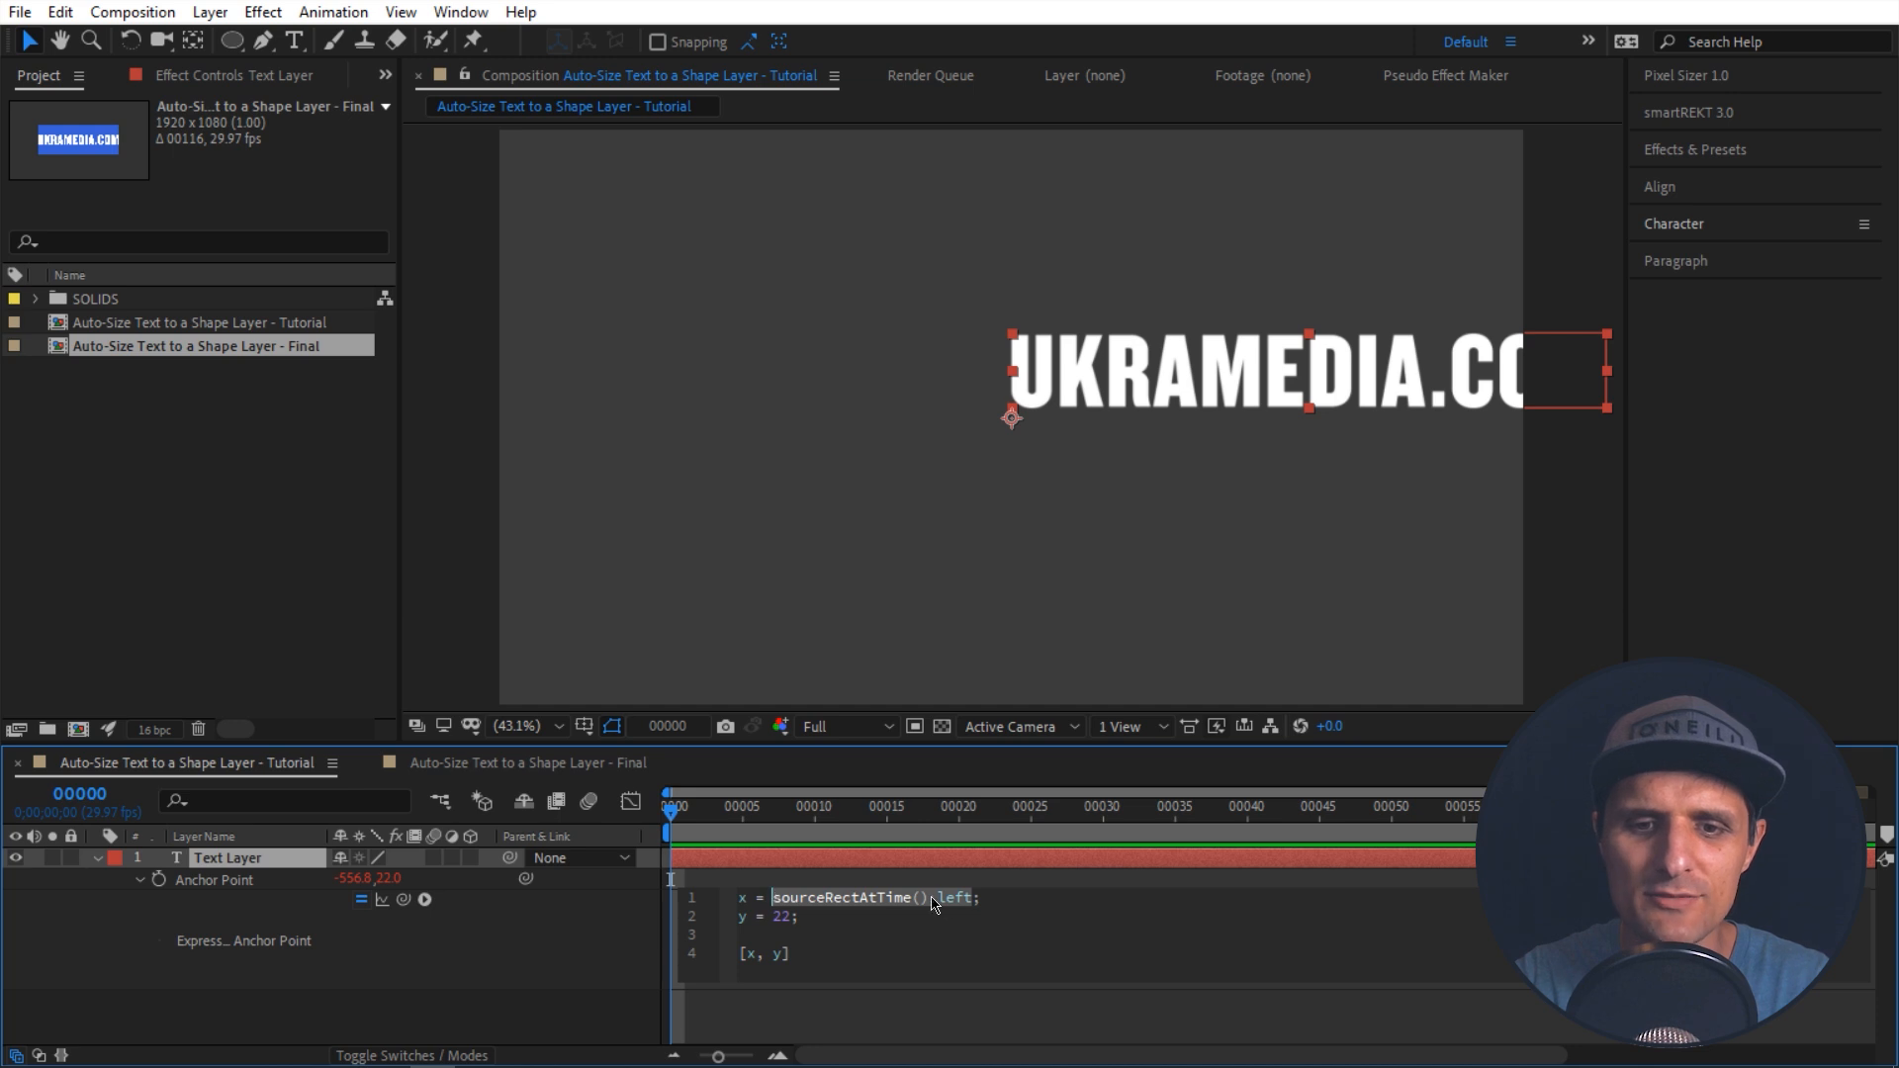
click(993, 904)
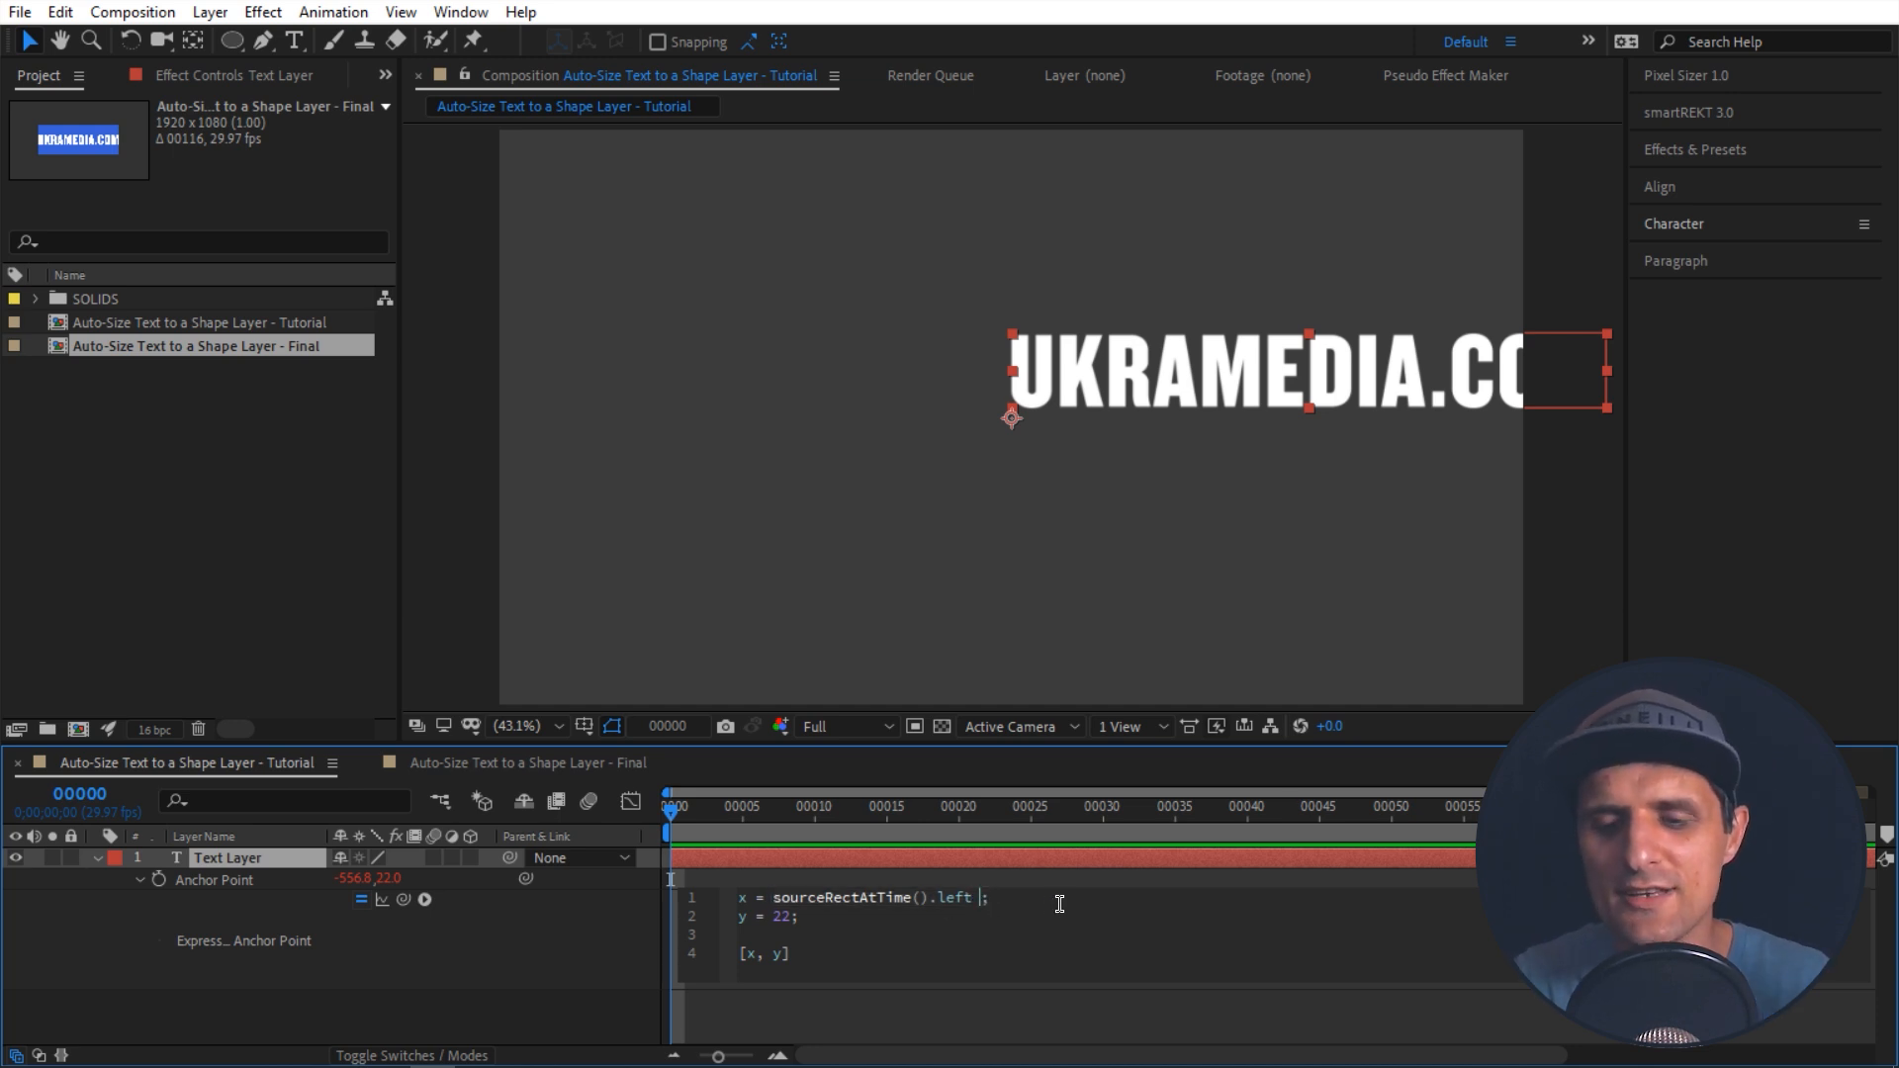
text(+)
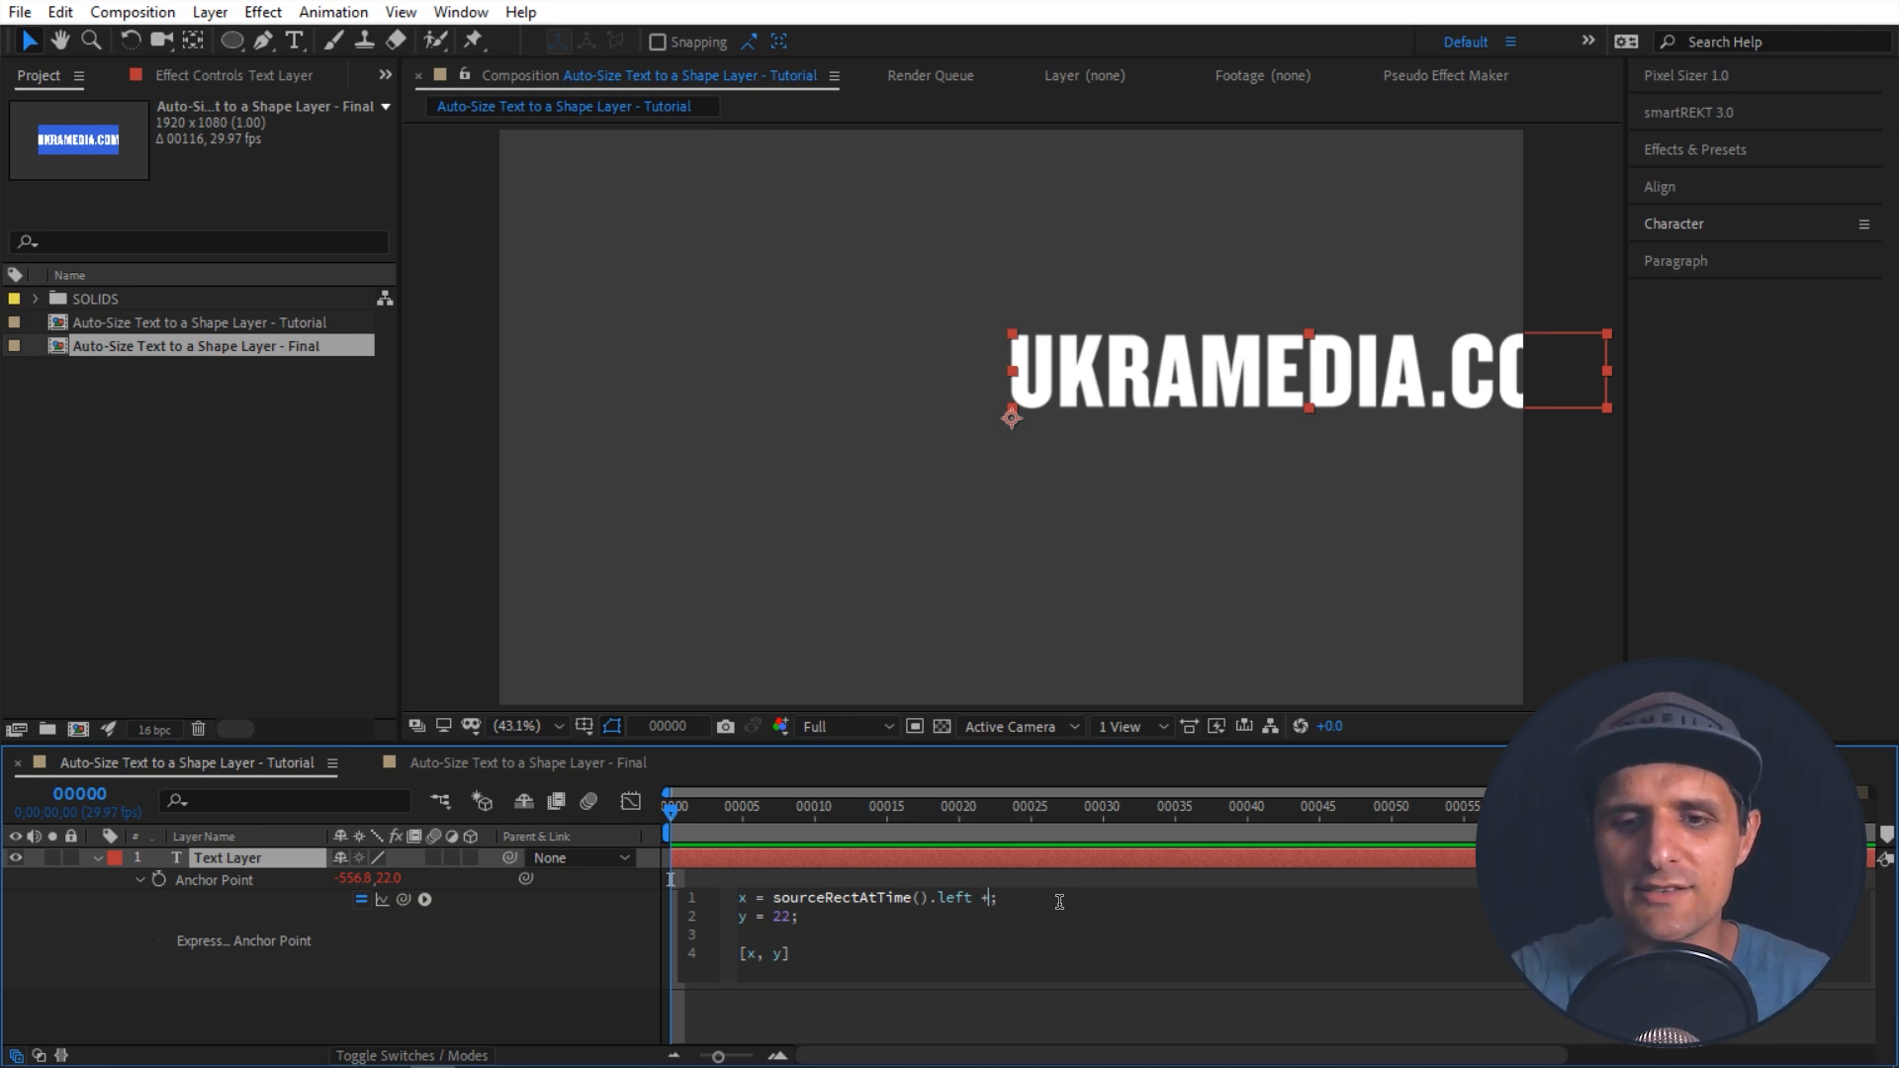
key(ctrl+v)
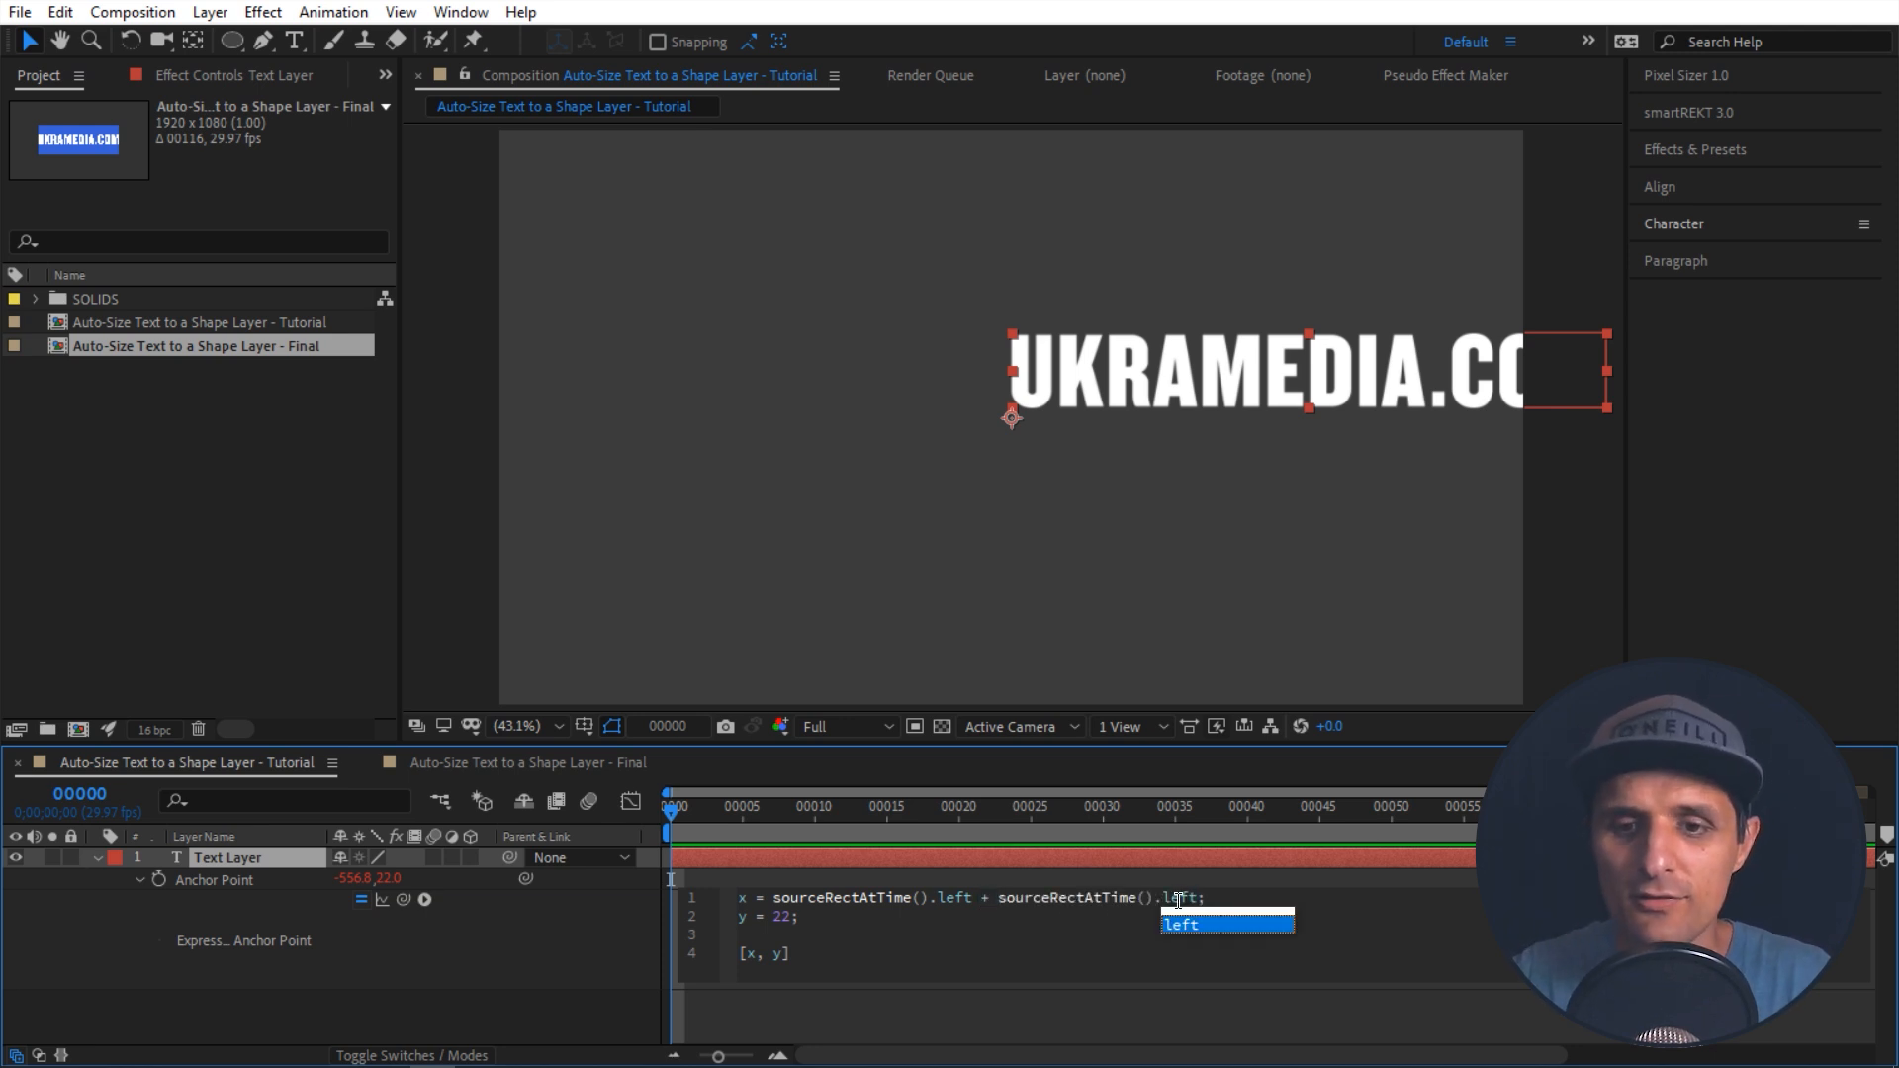
double_click(1178, 898)
text(width)
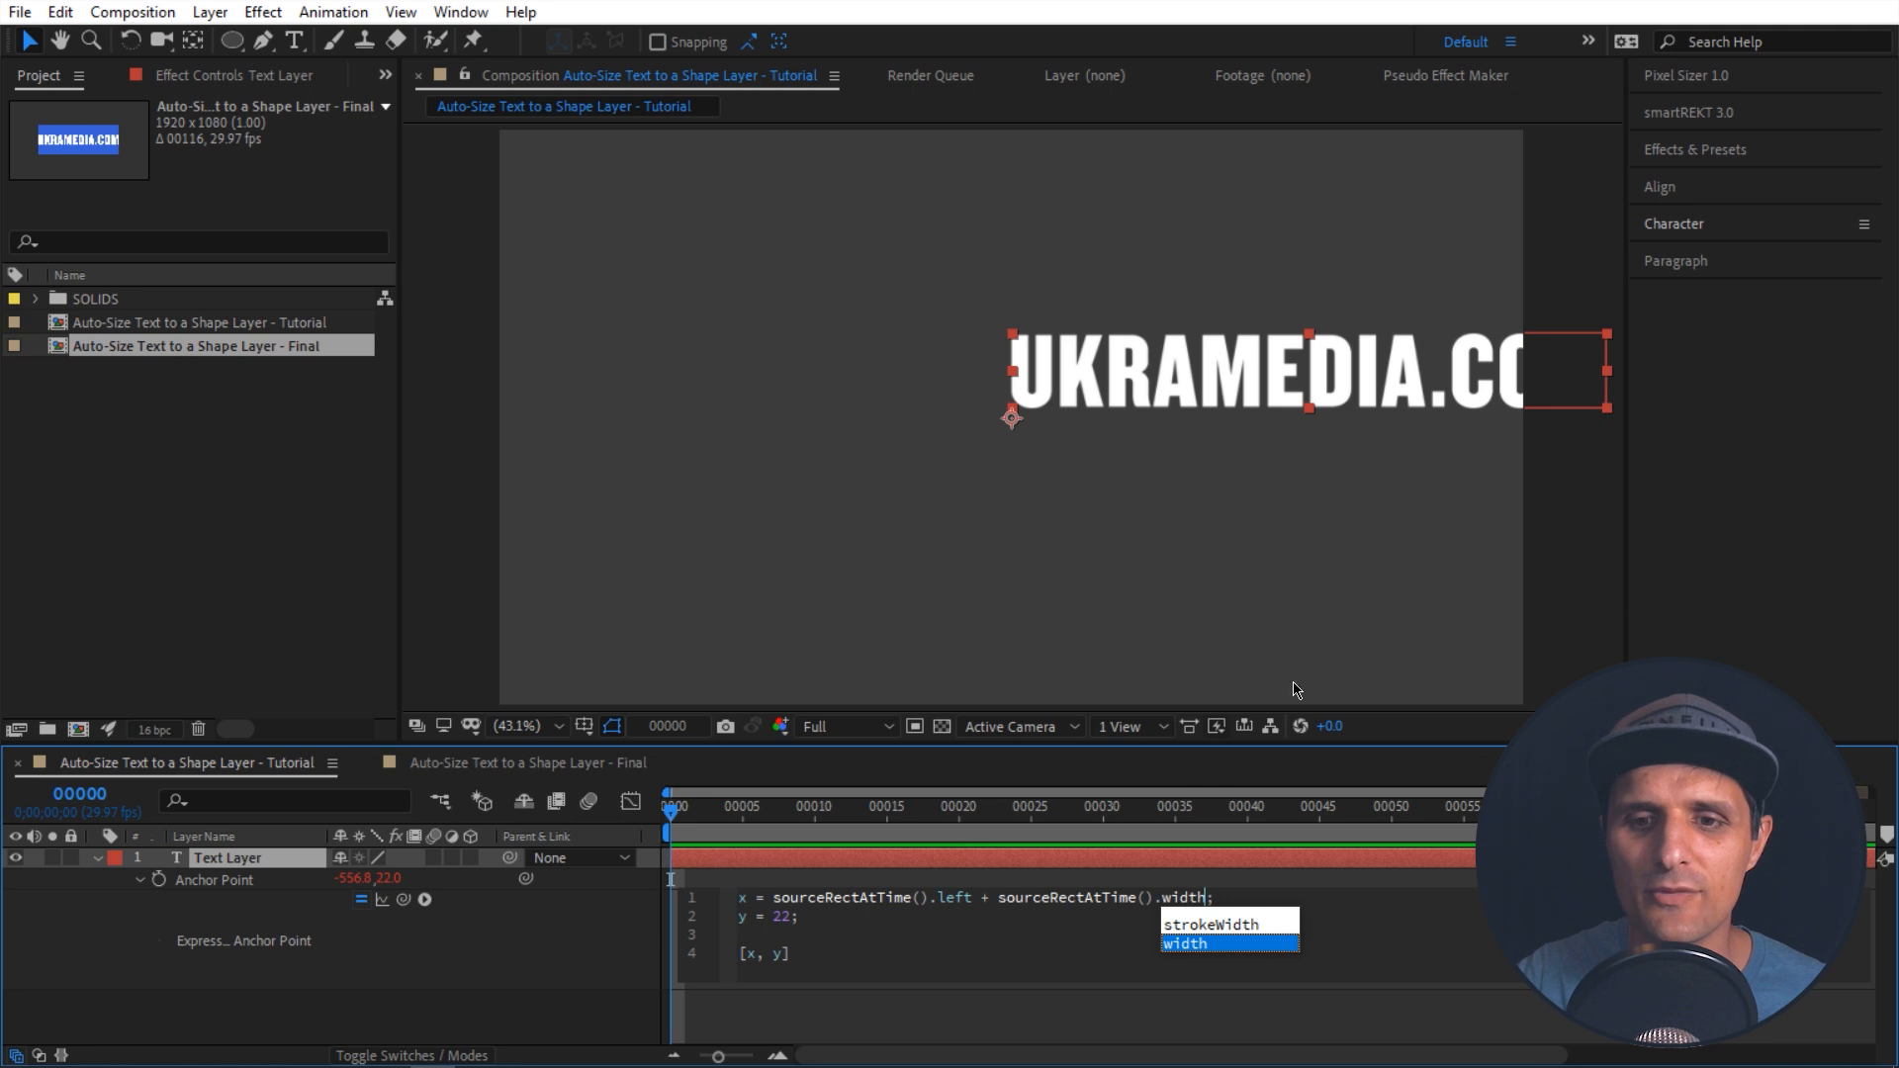
click(606, 924)
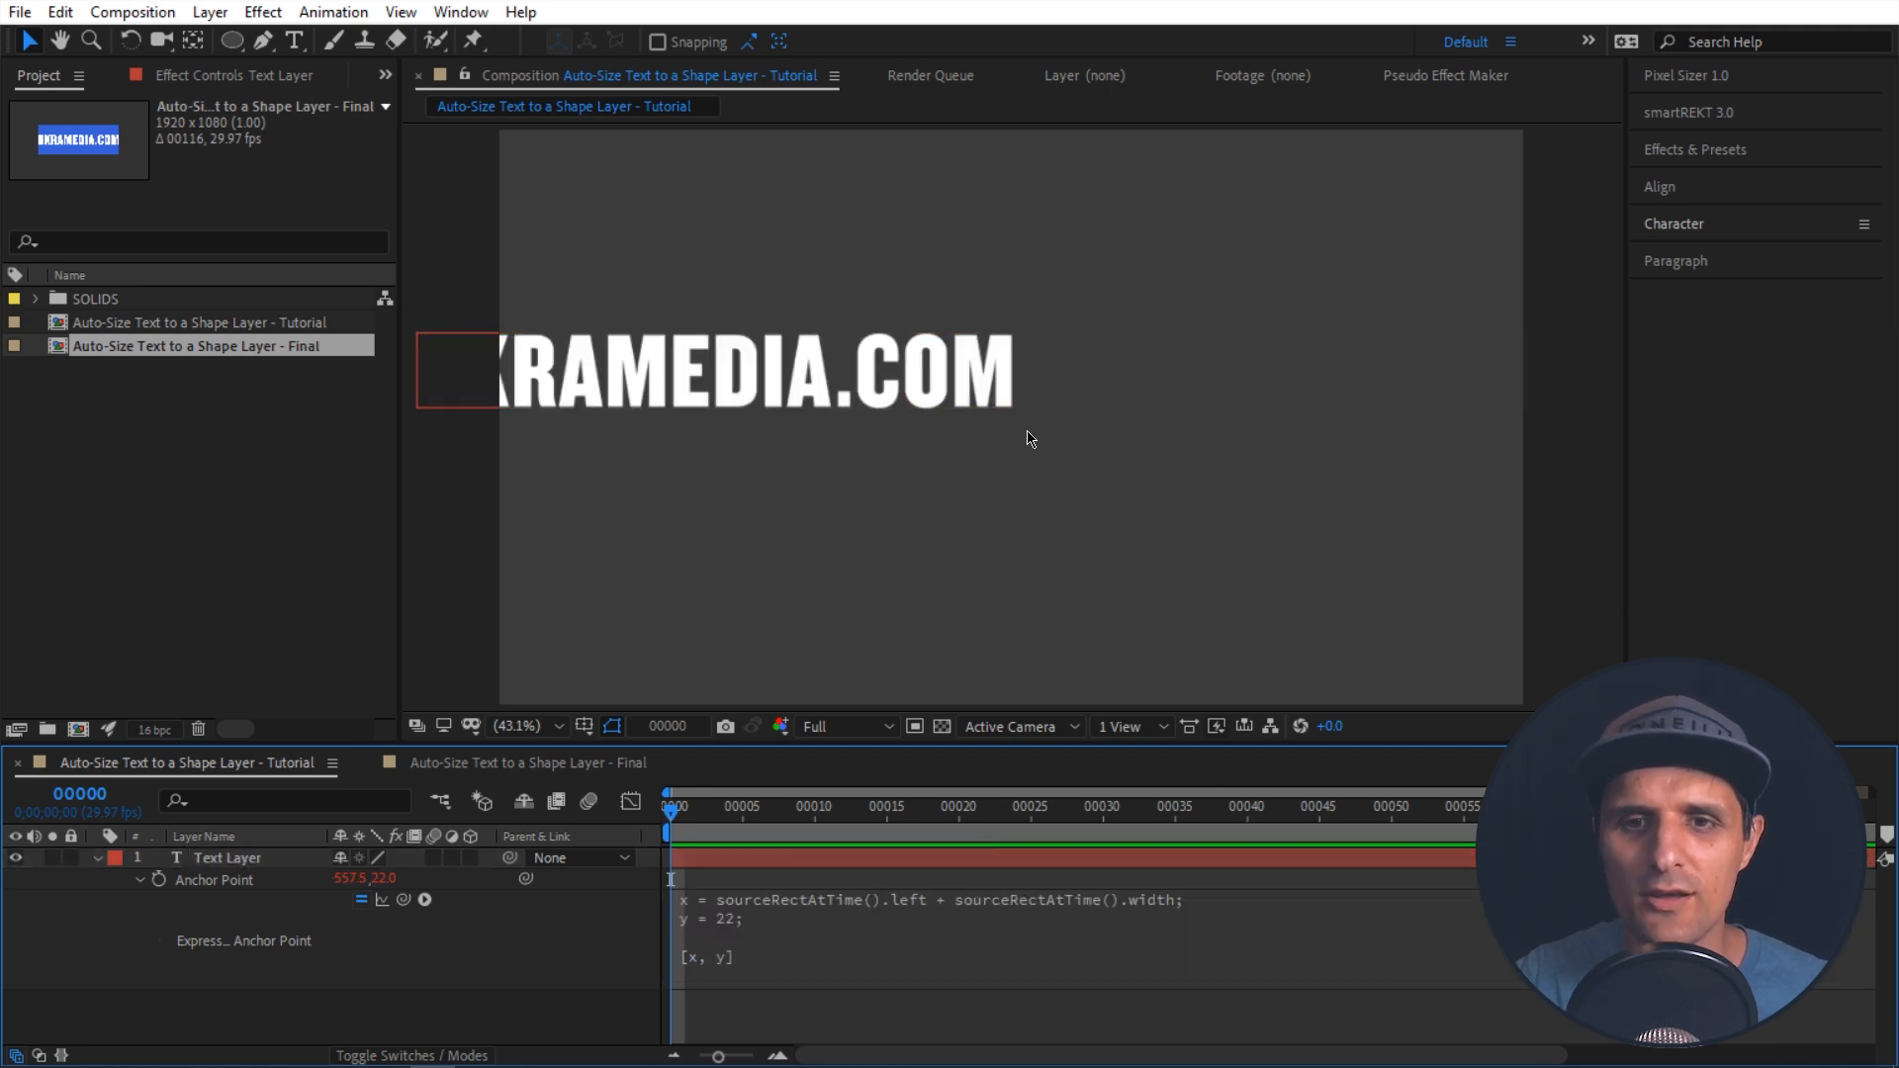
click(1007, 409)
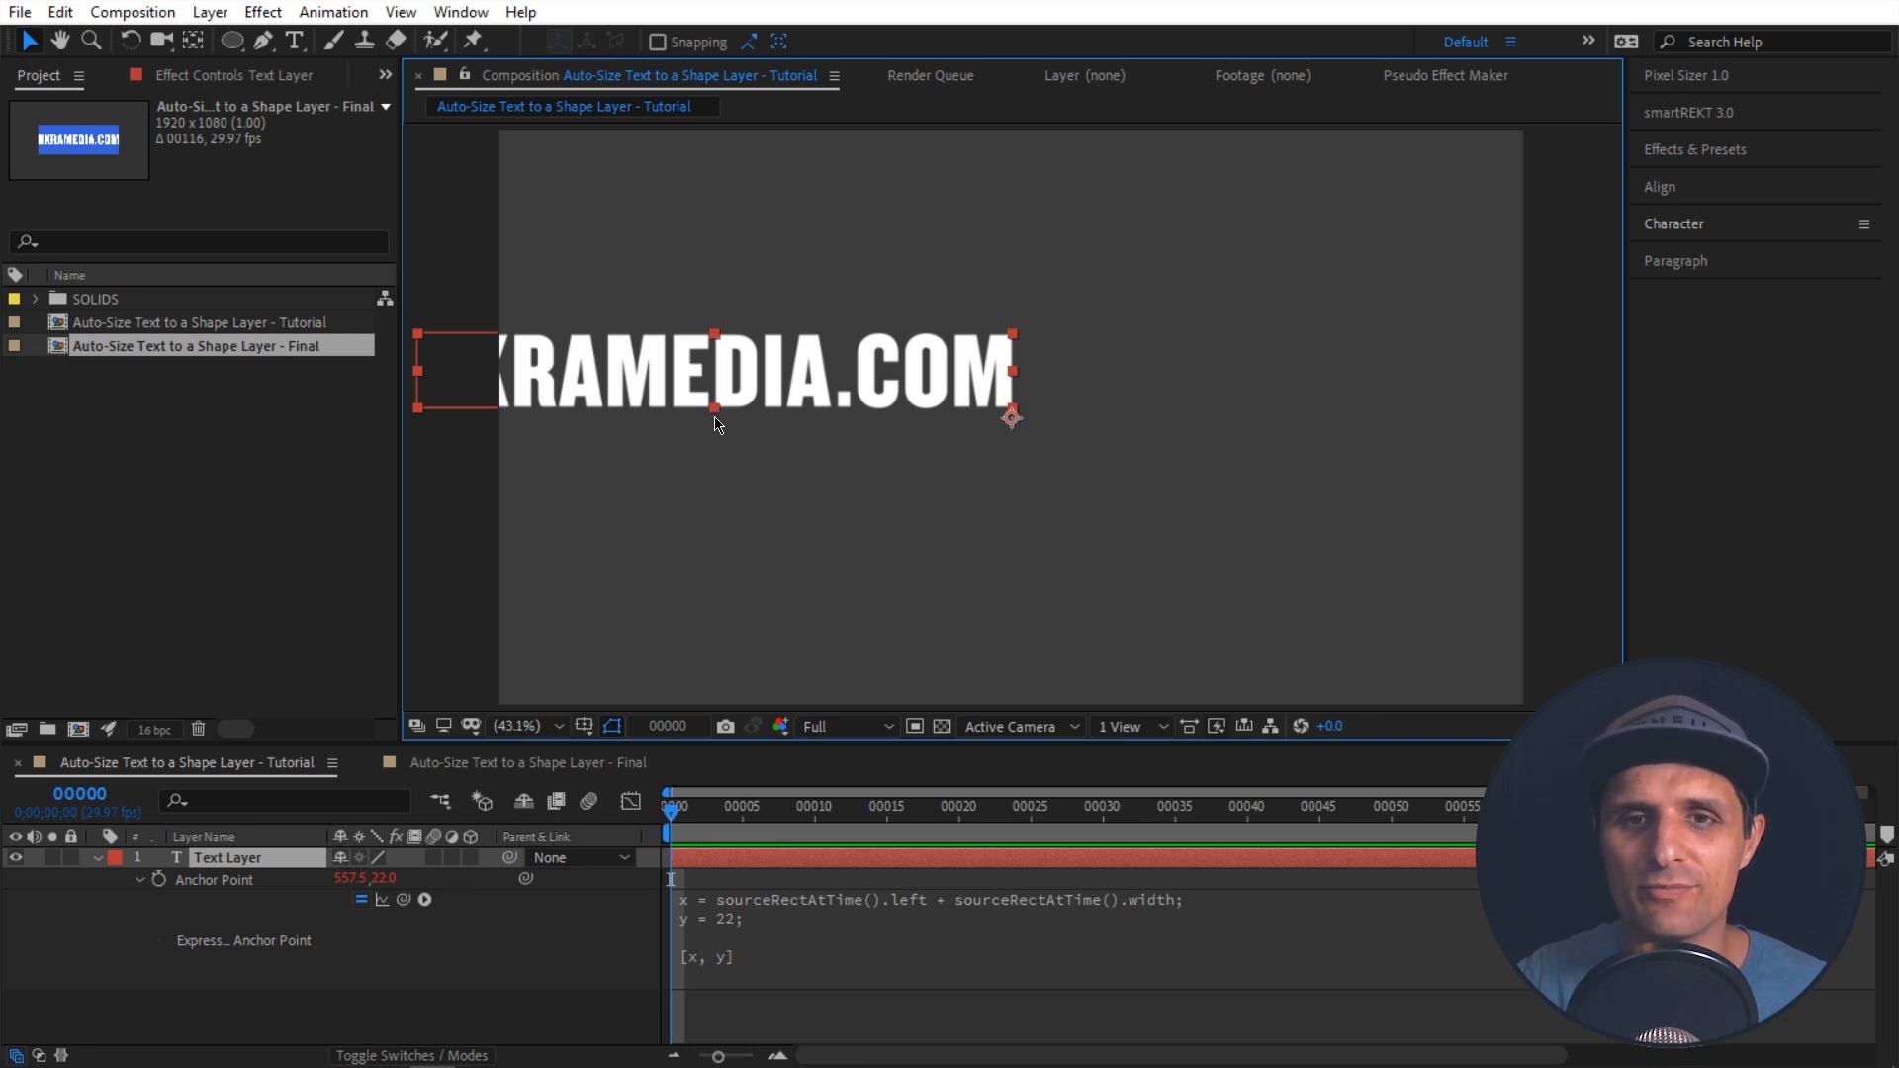
Step: Divide the width term of the x variable by 2, apply the Anchor Point expression and reselect the text
click(1207, 898)
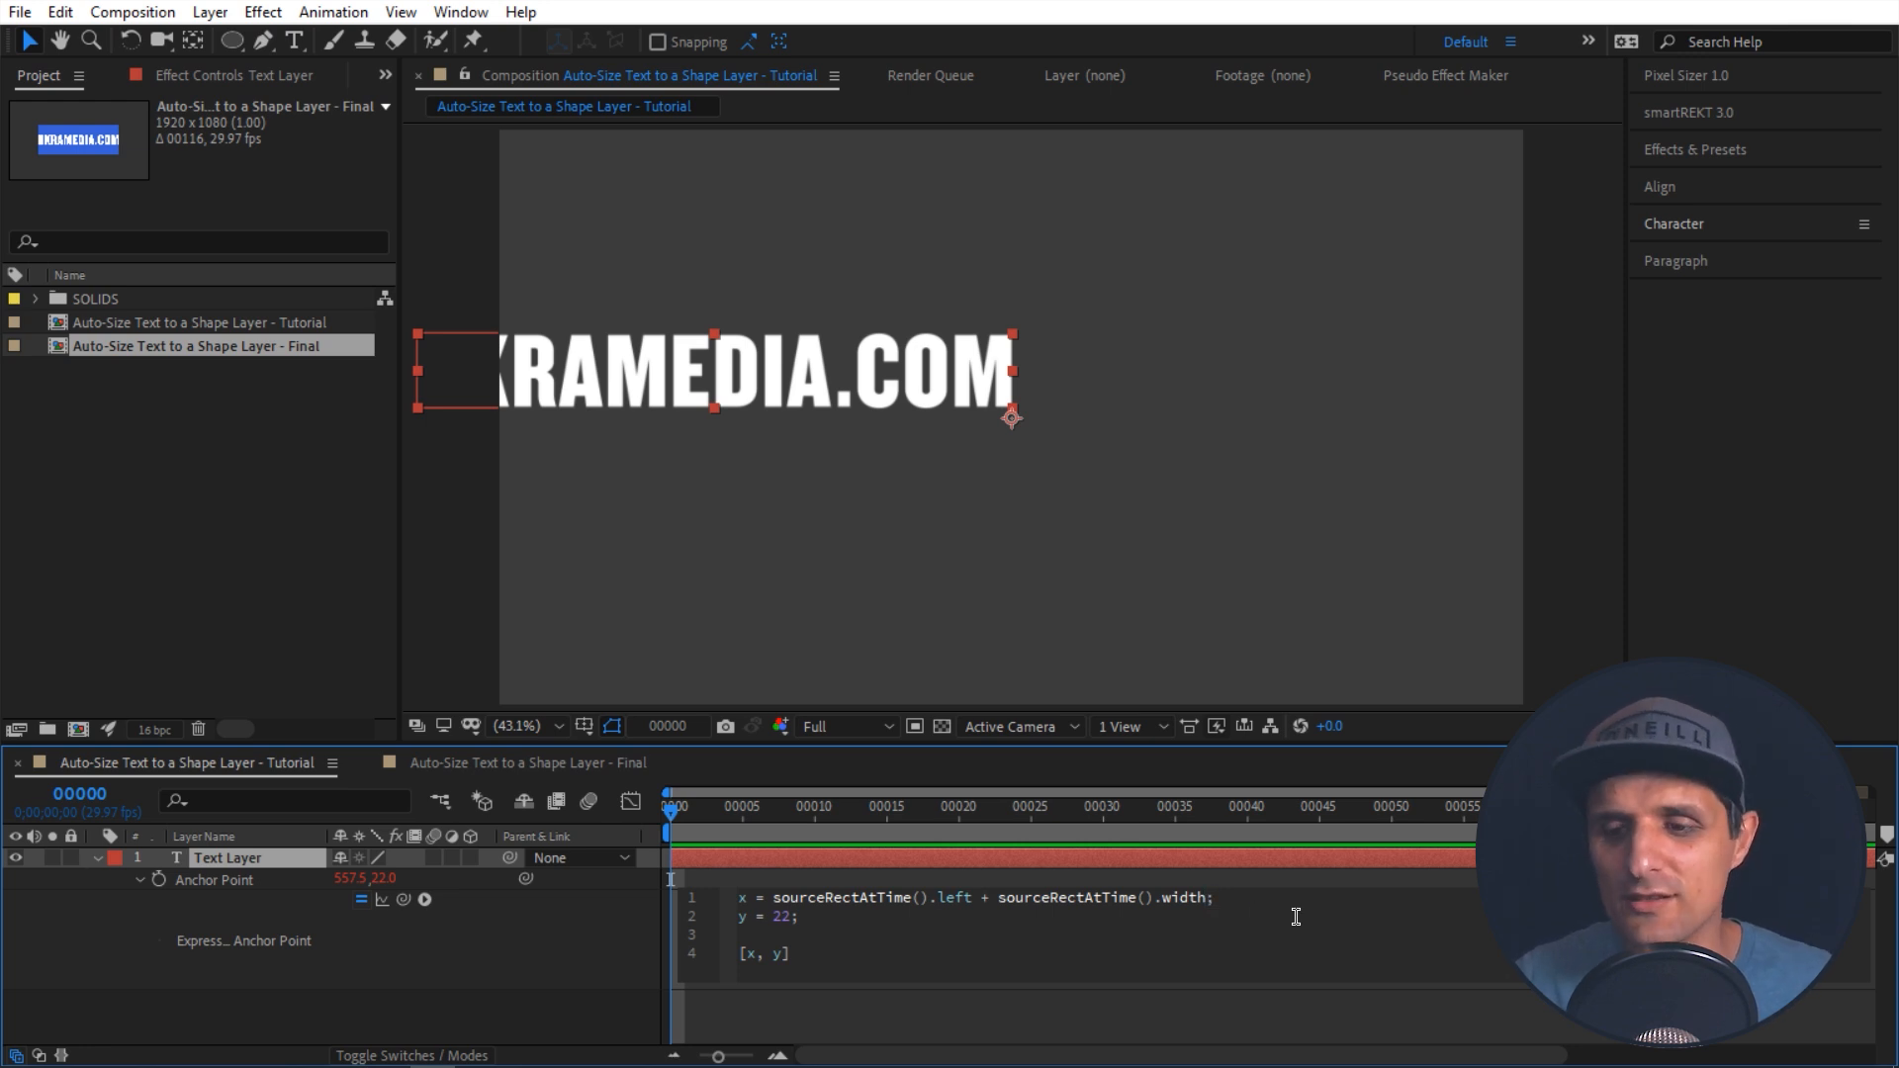
text(/2)
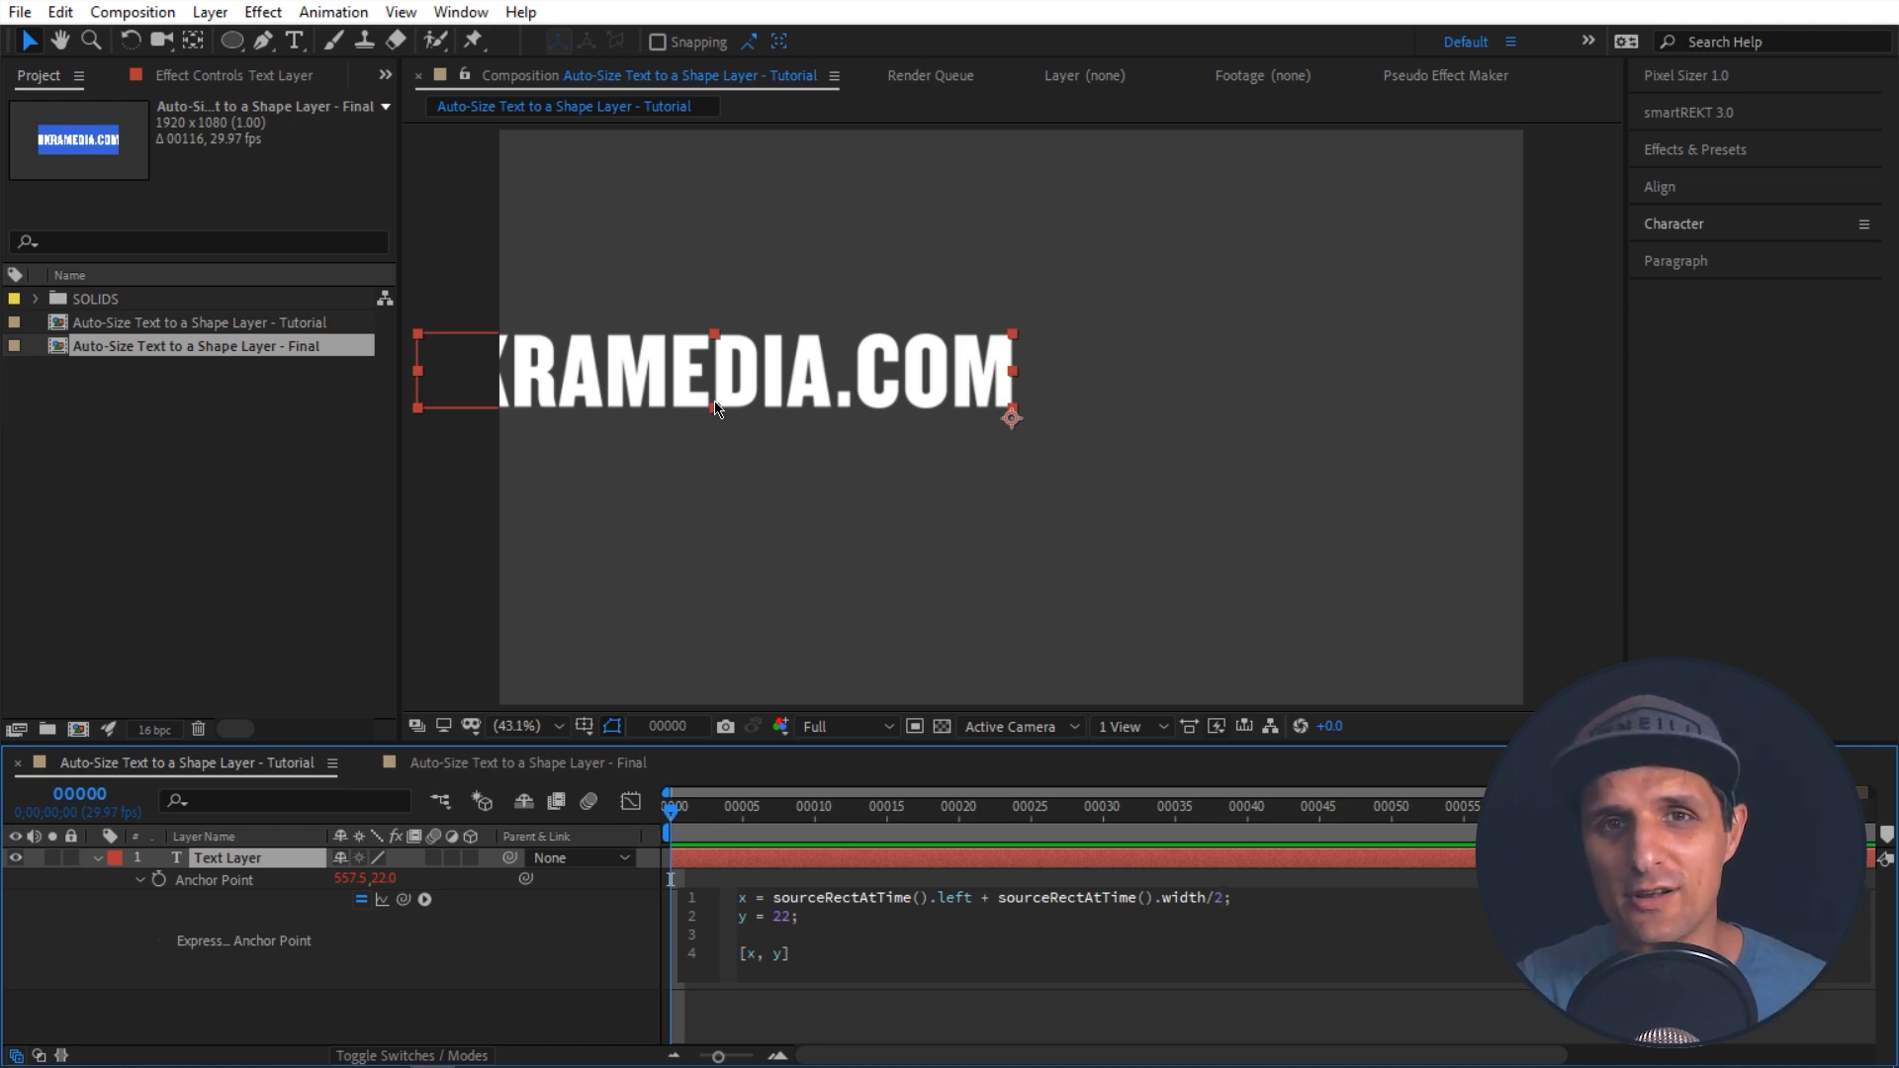
click(638, 935)
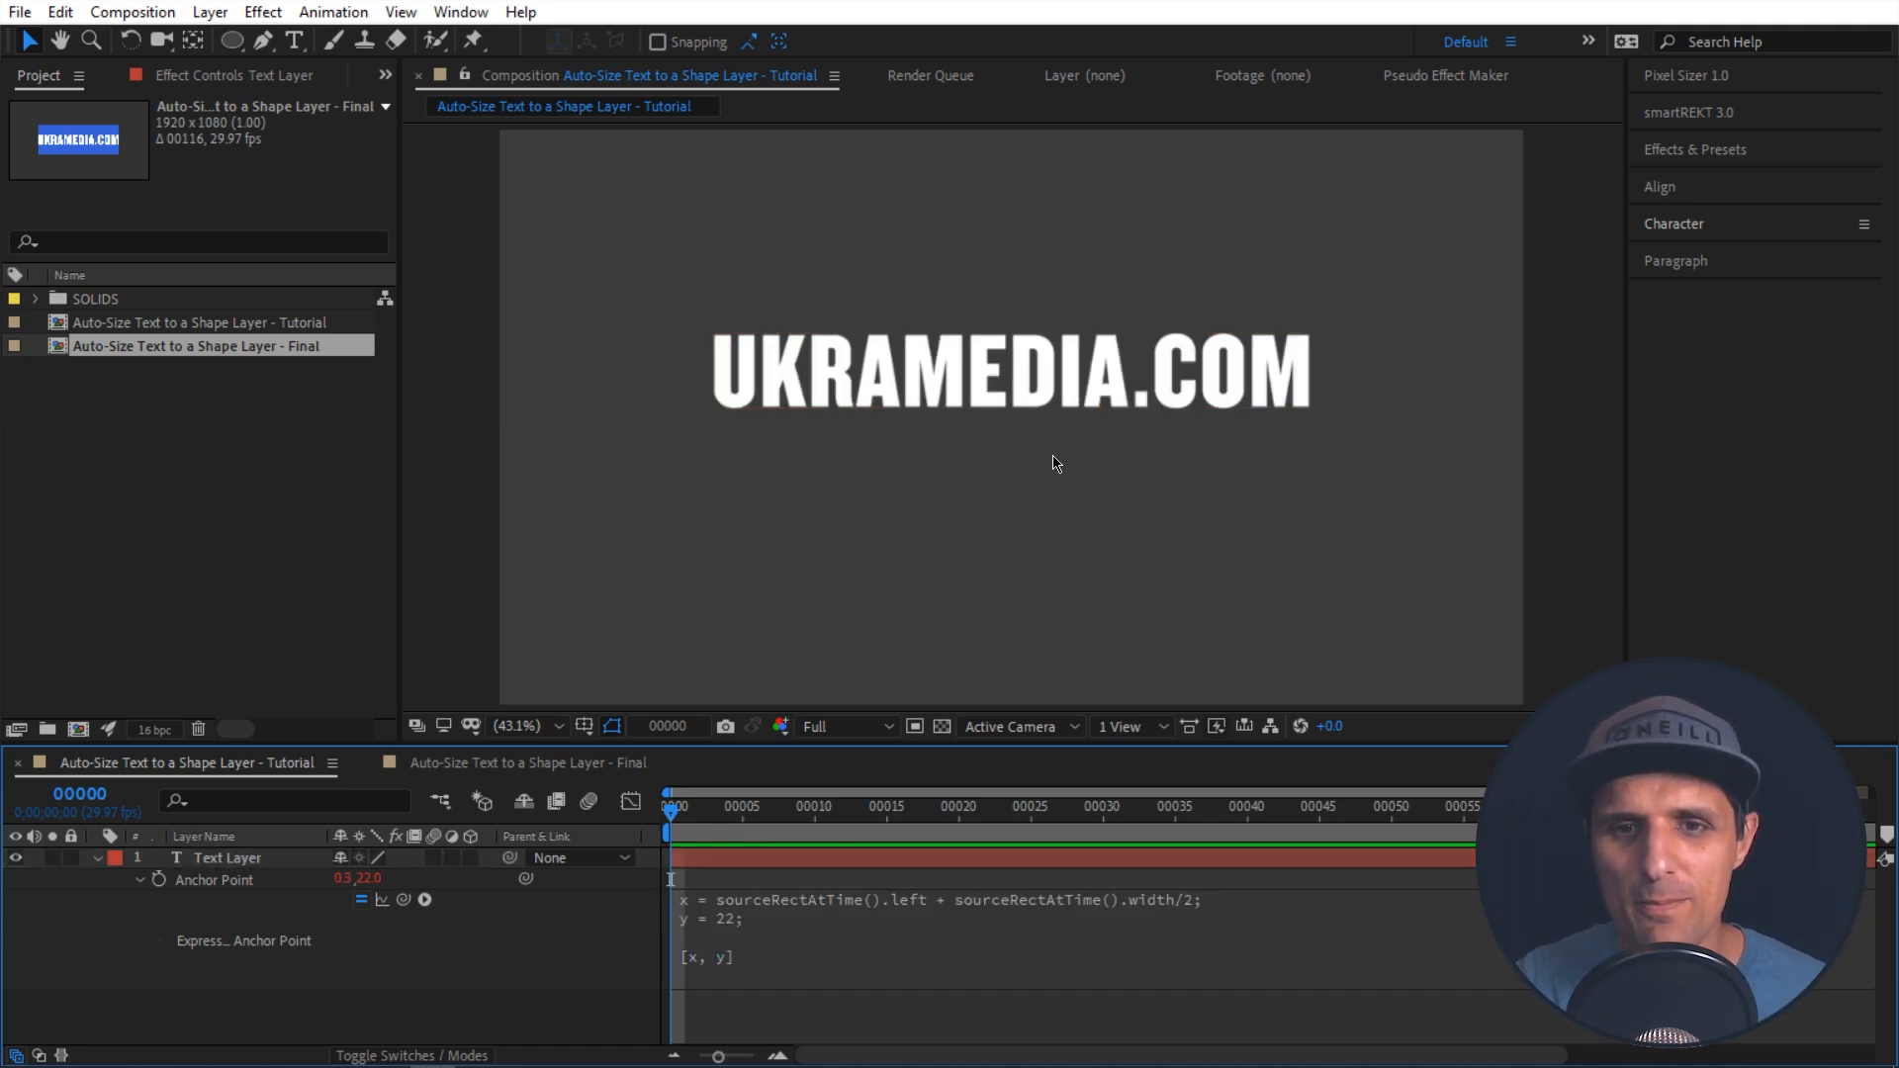
click(1044, 392)
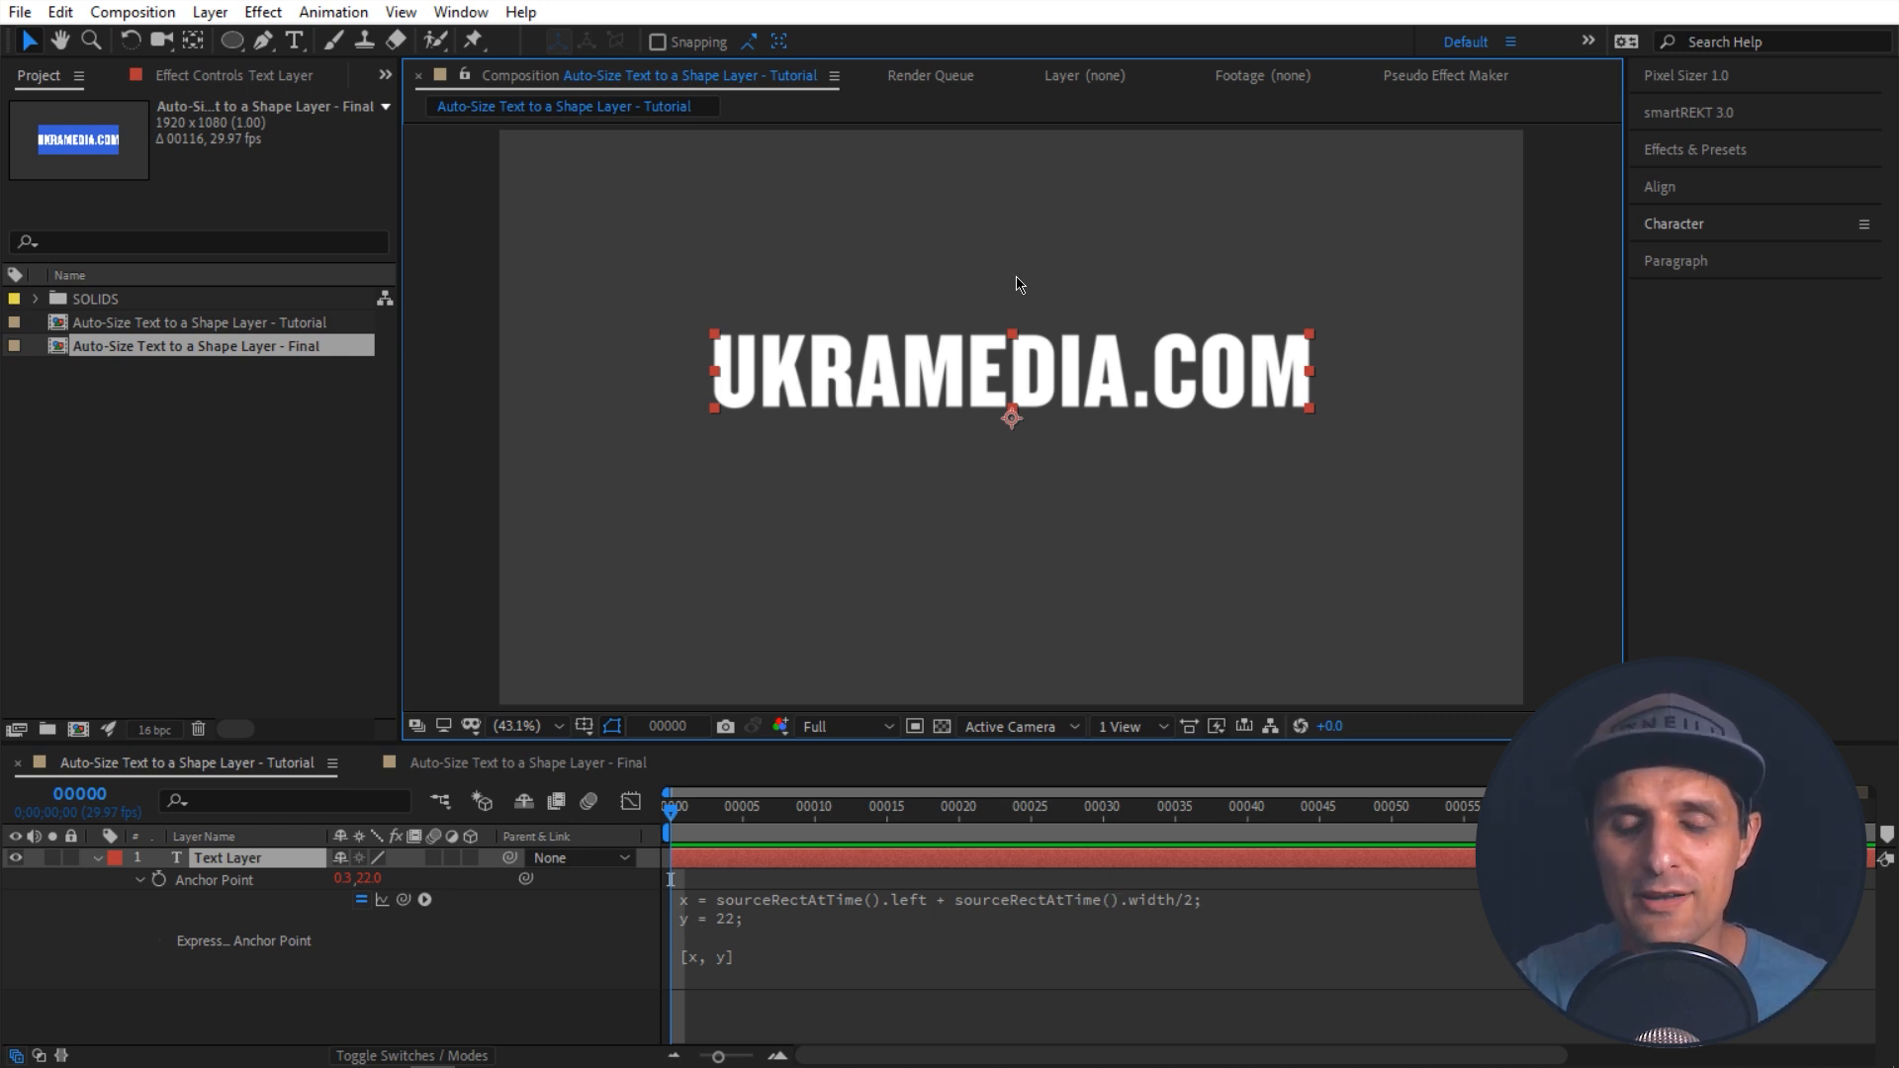
Step: Set the y variable to sourceRectAtTime().top in the Anchor Point expression and apply it
click(814, 920)
double_click(782, 917)
text(sourcered)
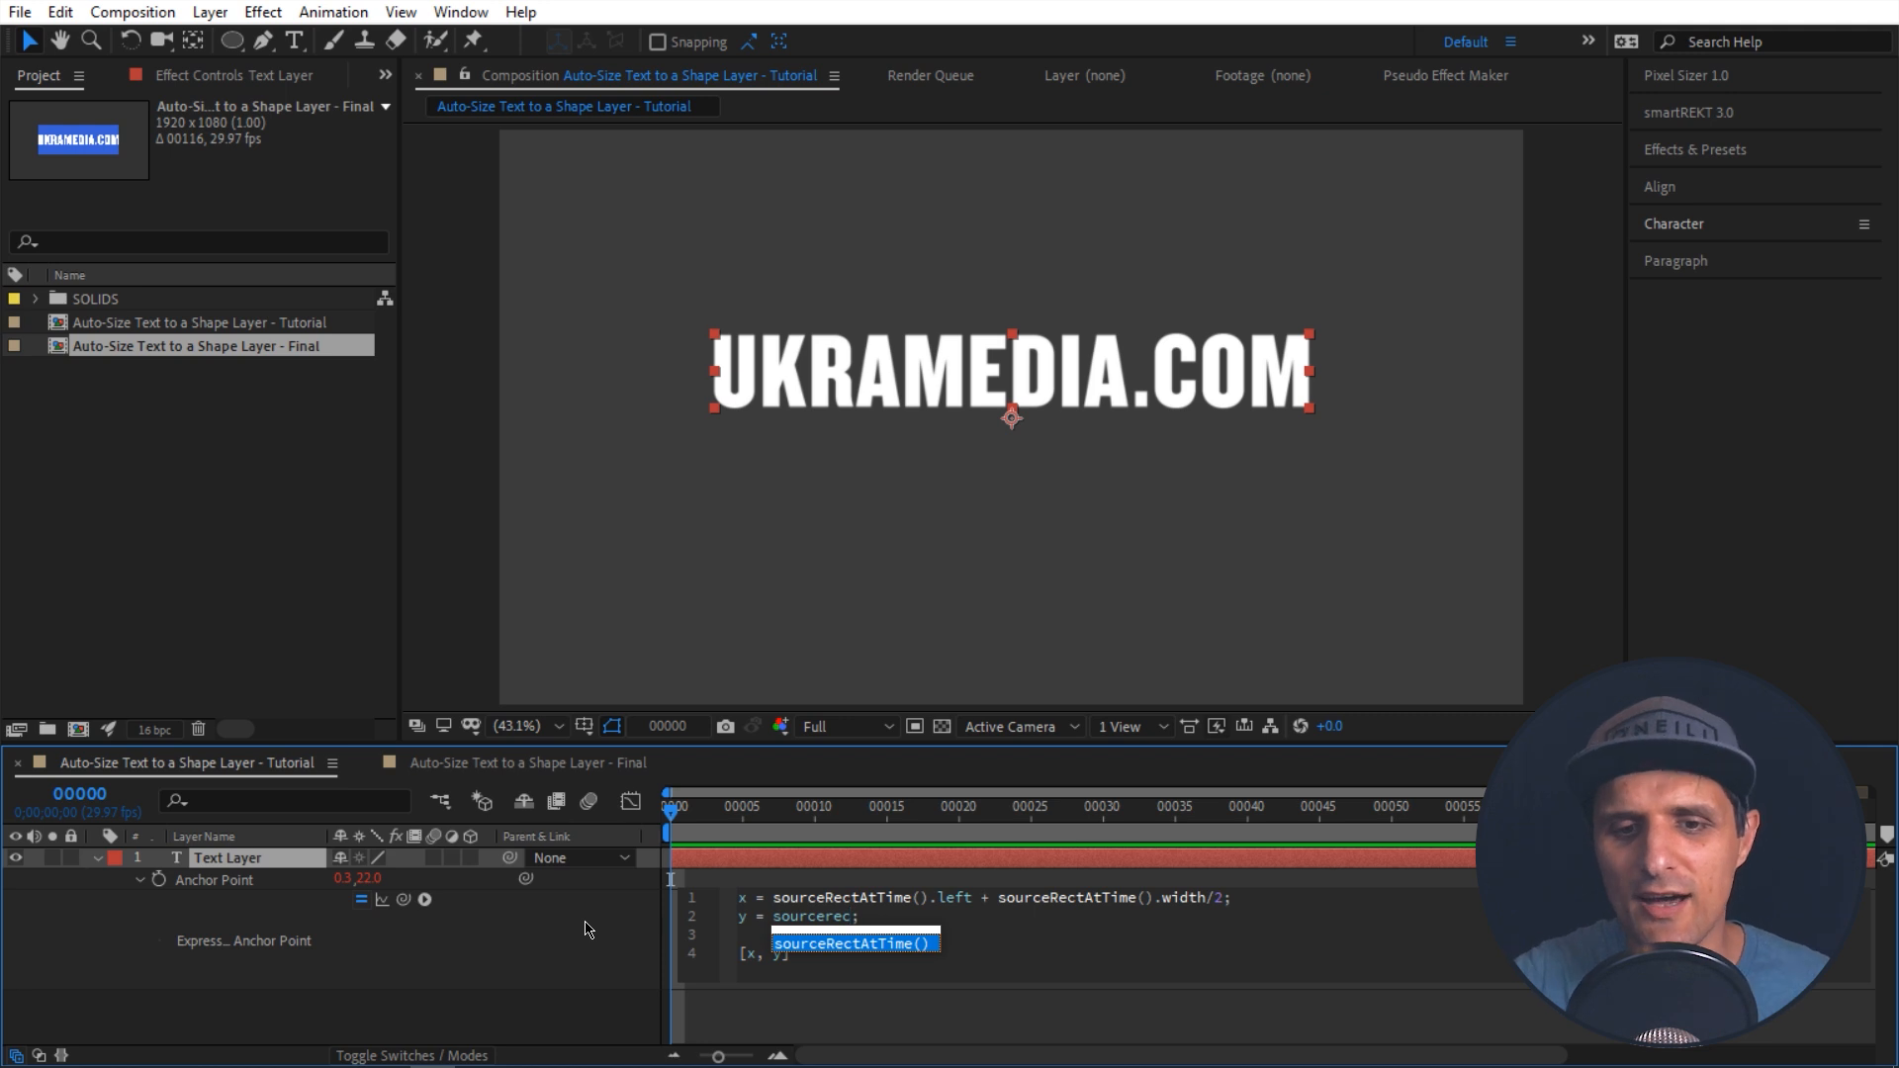
key(BackSpace)
text(c)
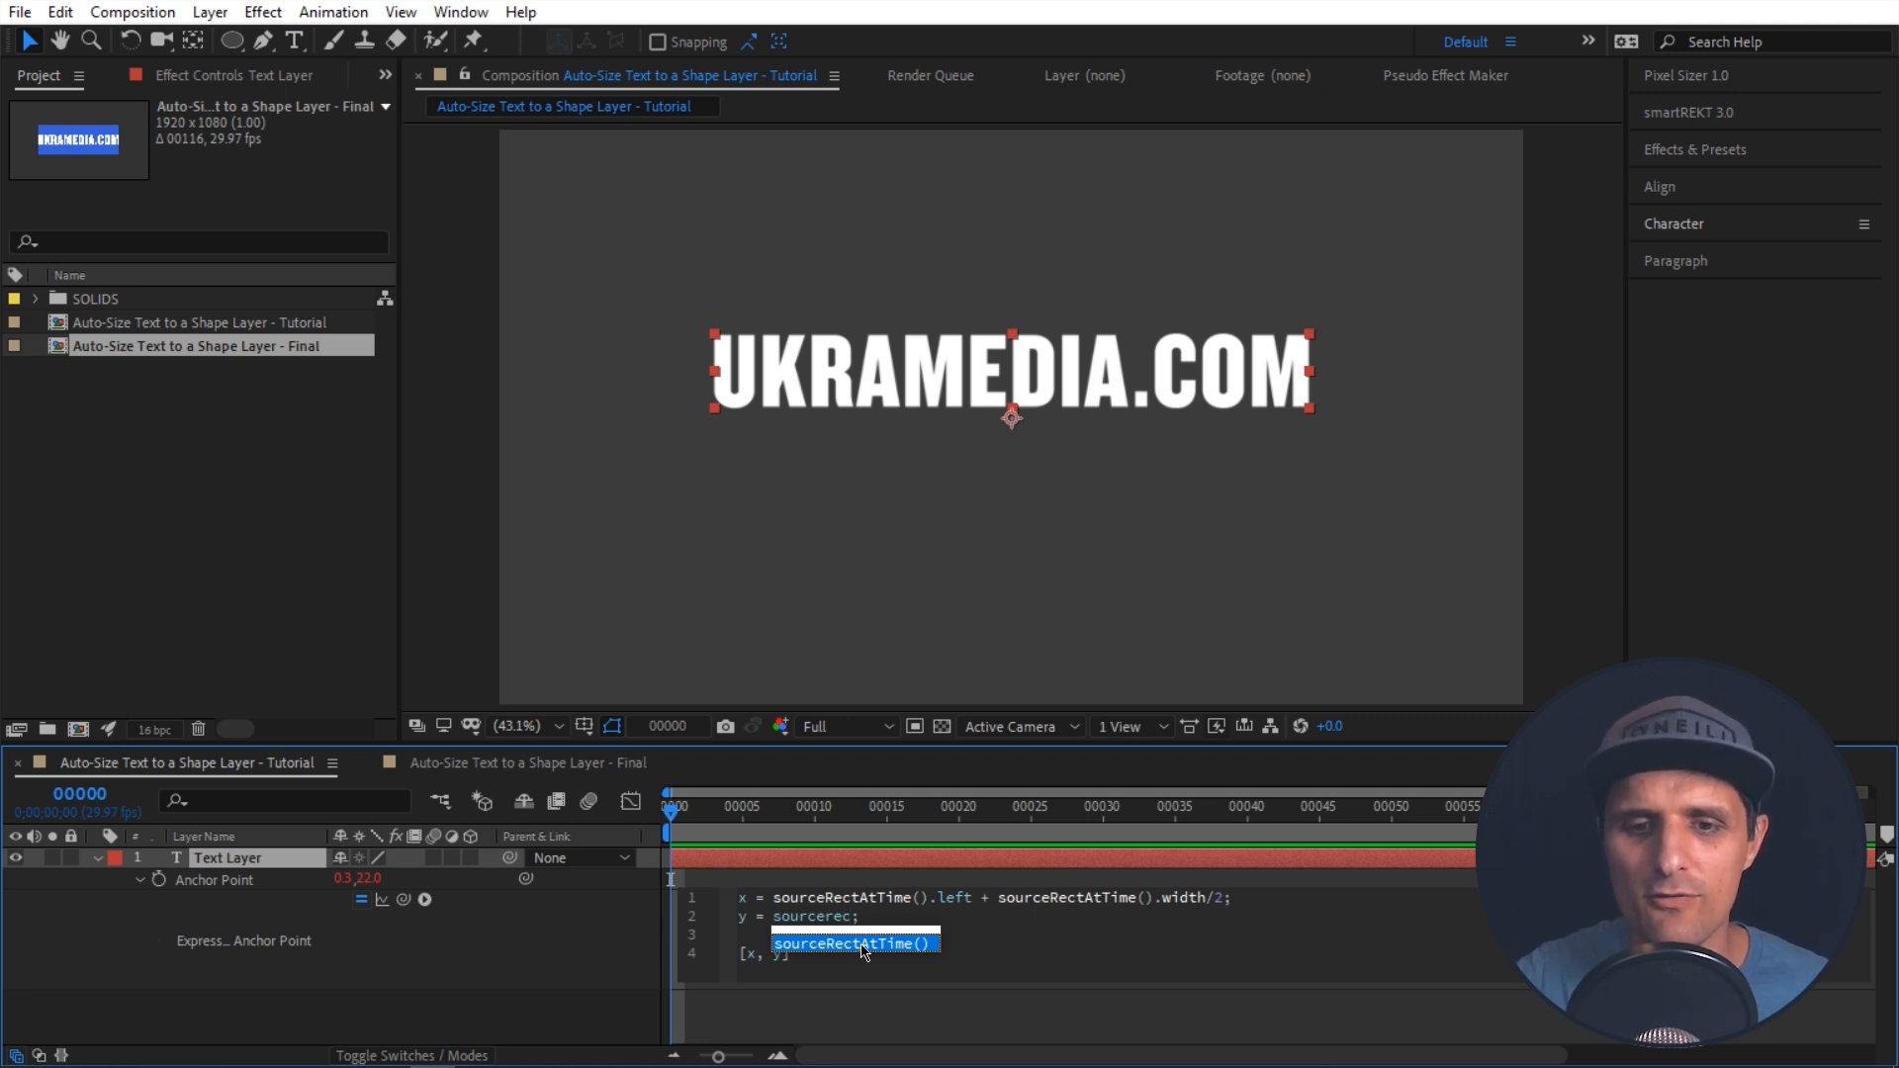
click(863, 944)
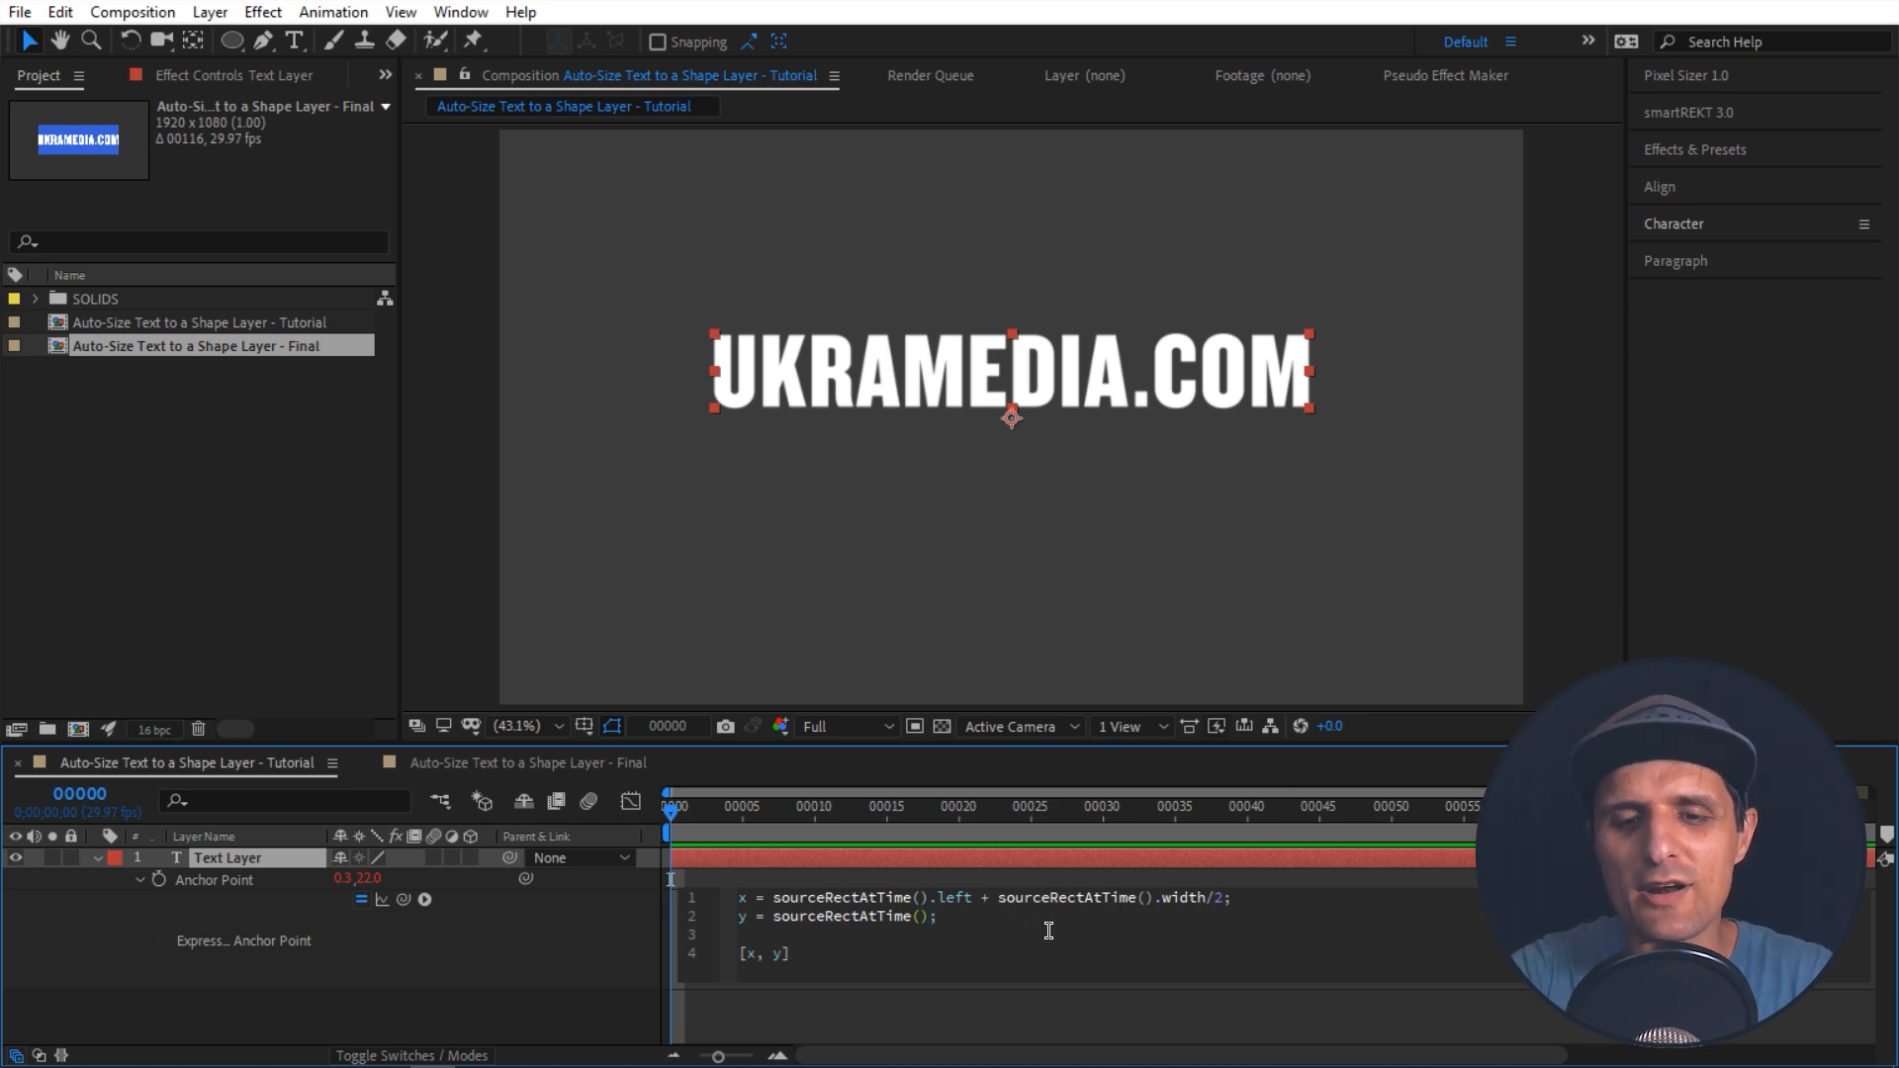
text(top)
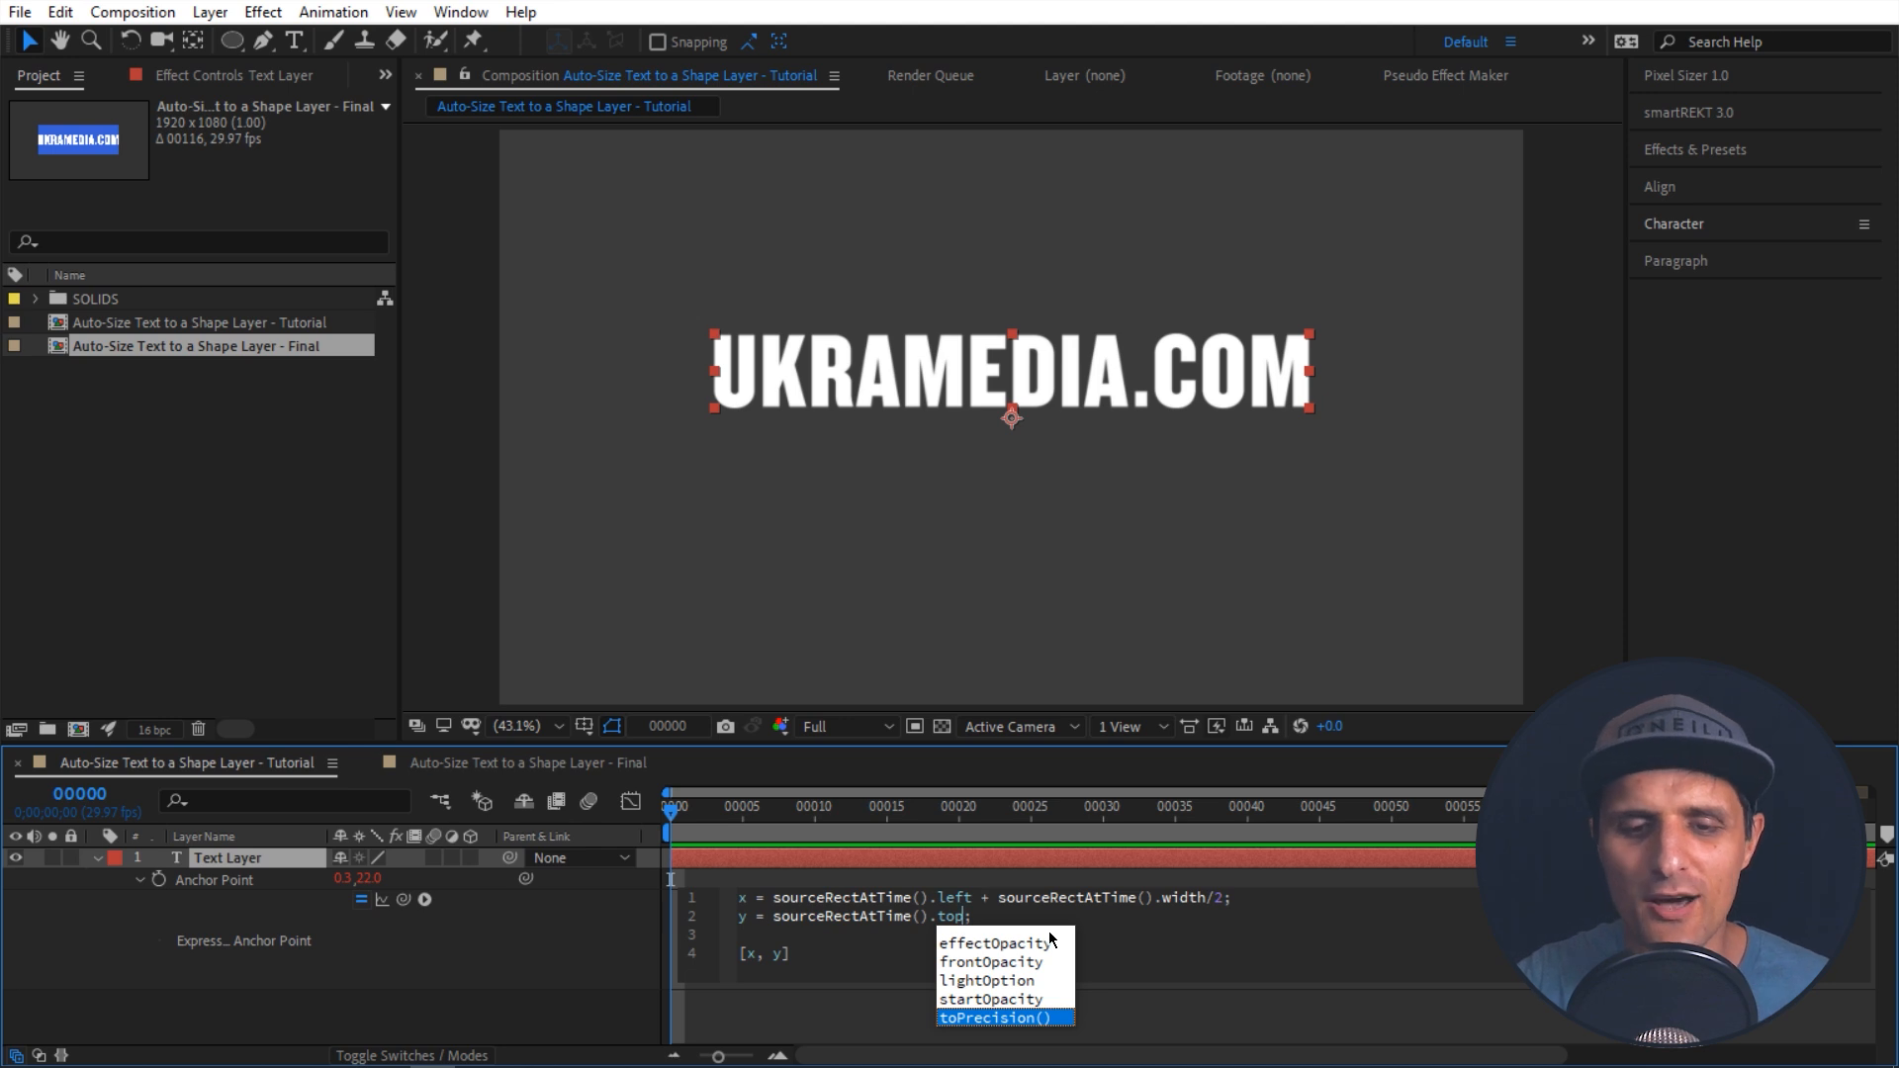
click(662, 912)
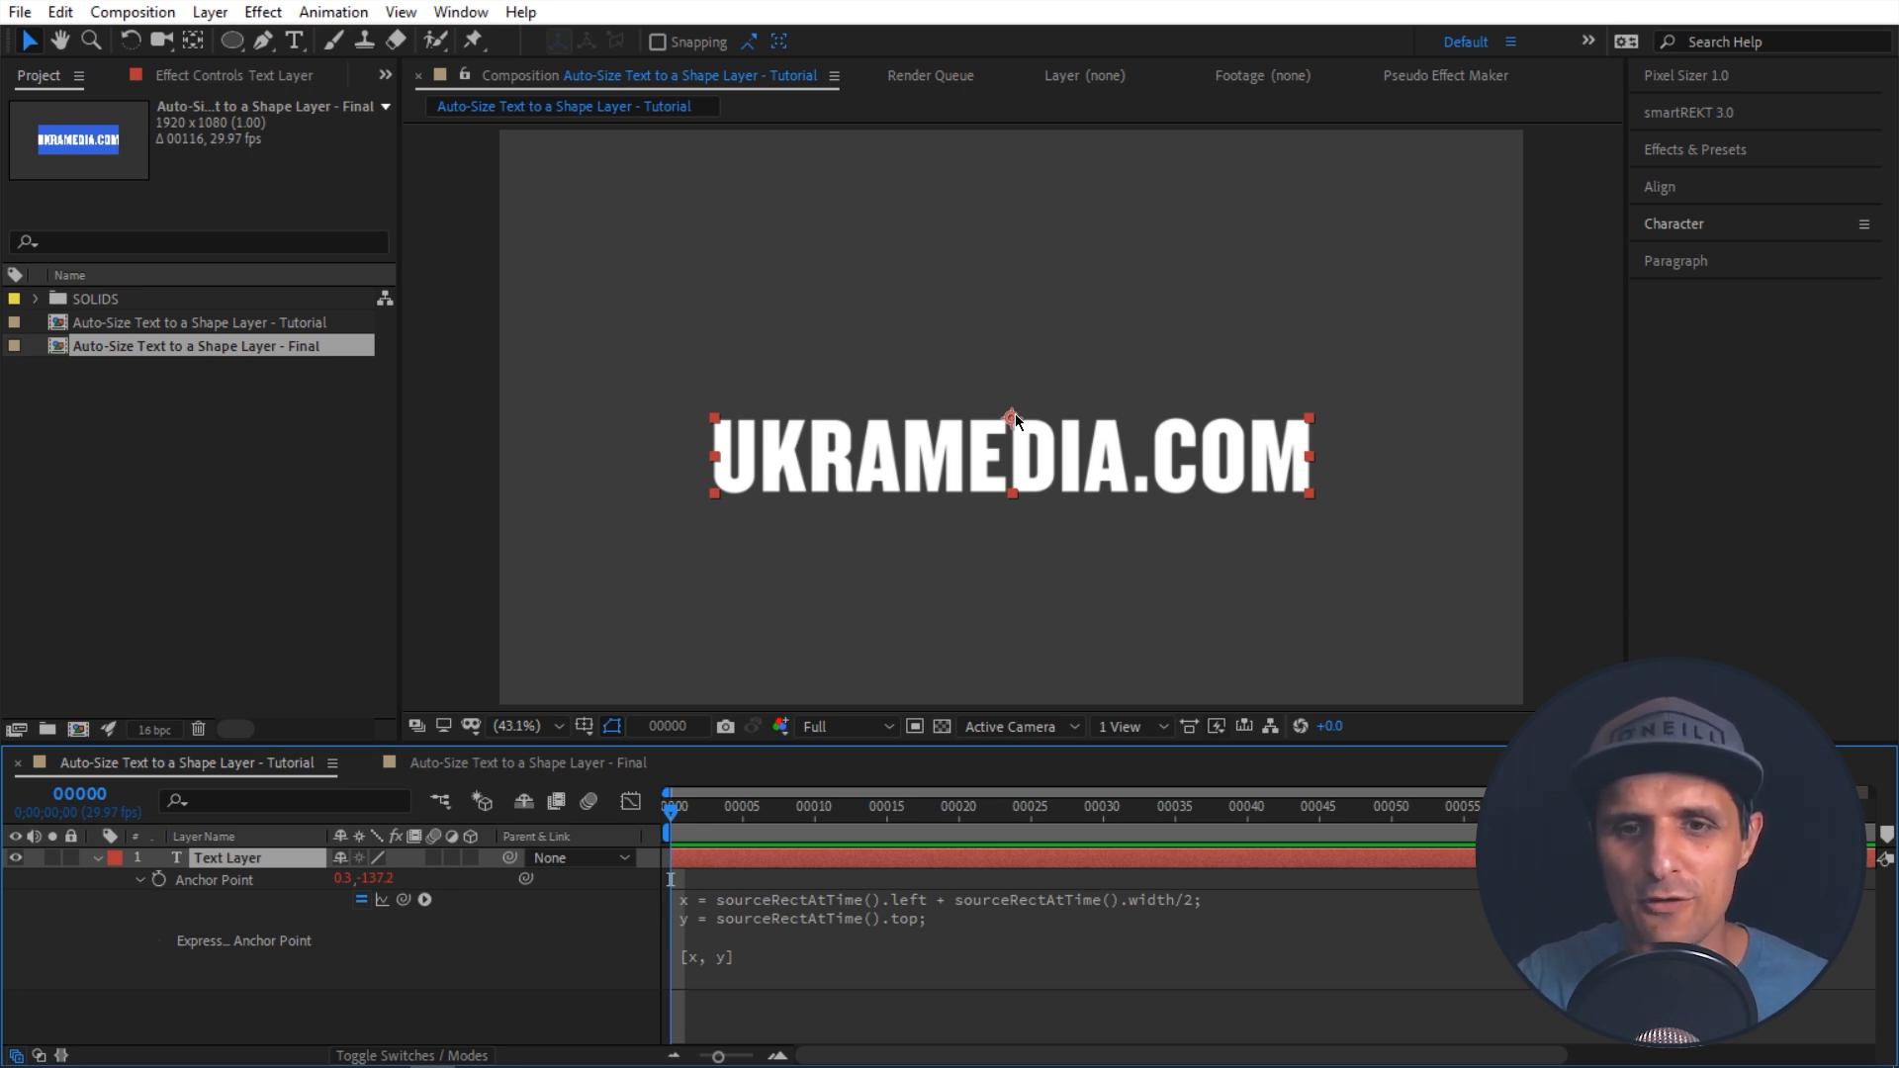
Step: Append + sourceRectAtTime().height to the y variable, apply the expression and reselect the text in the composition
click(949, 912)
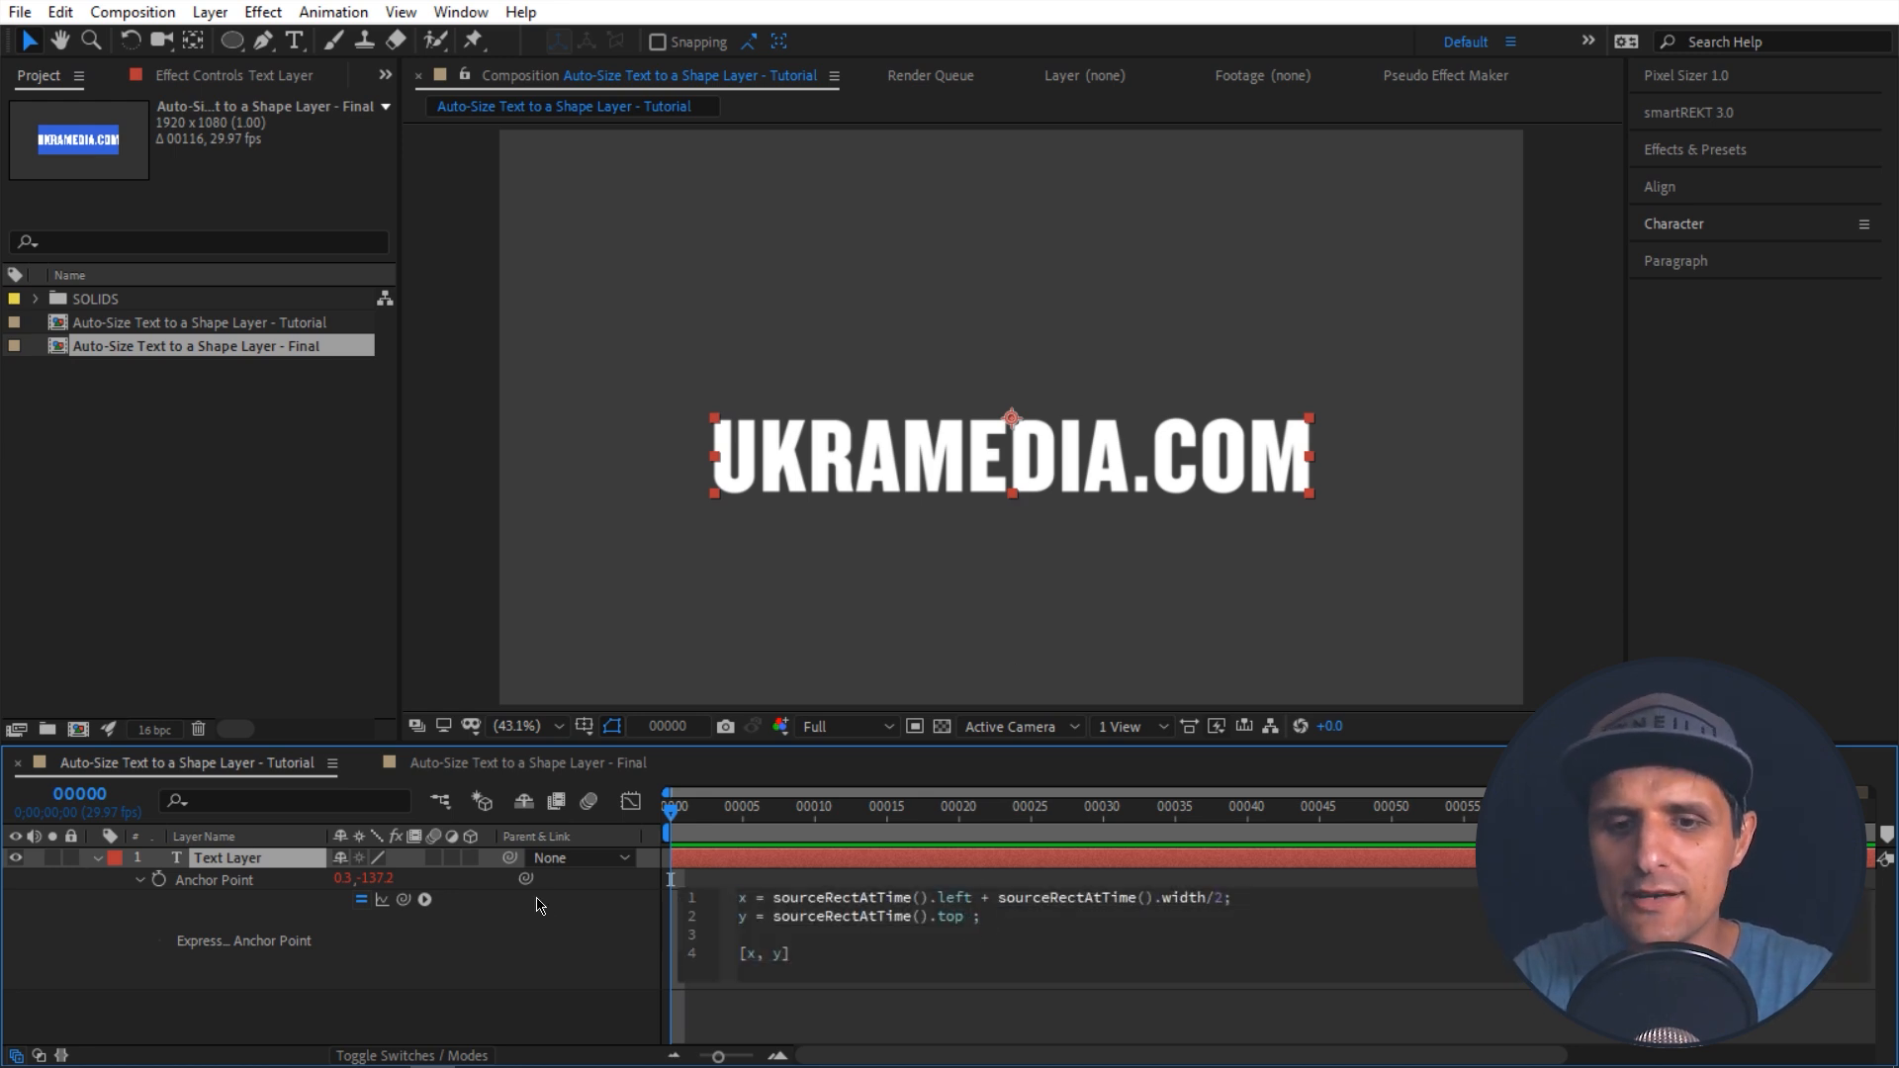
text(+ )
text(sourceRectAtTime())
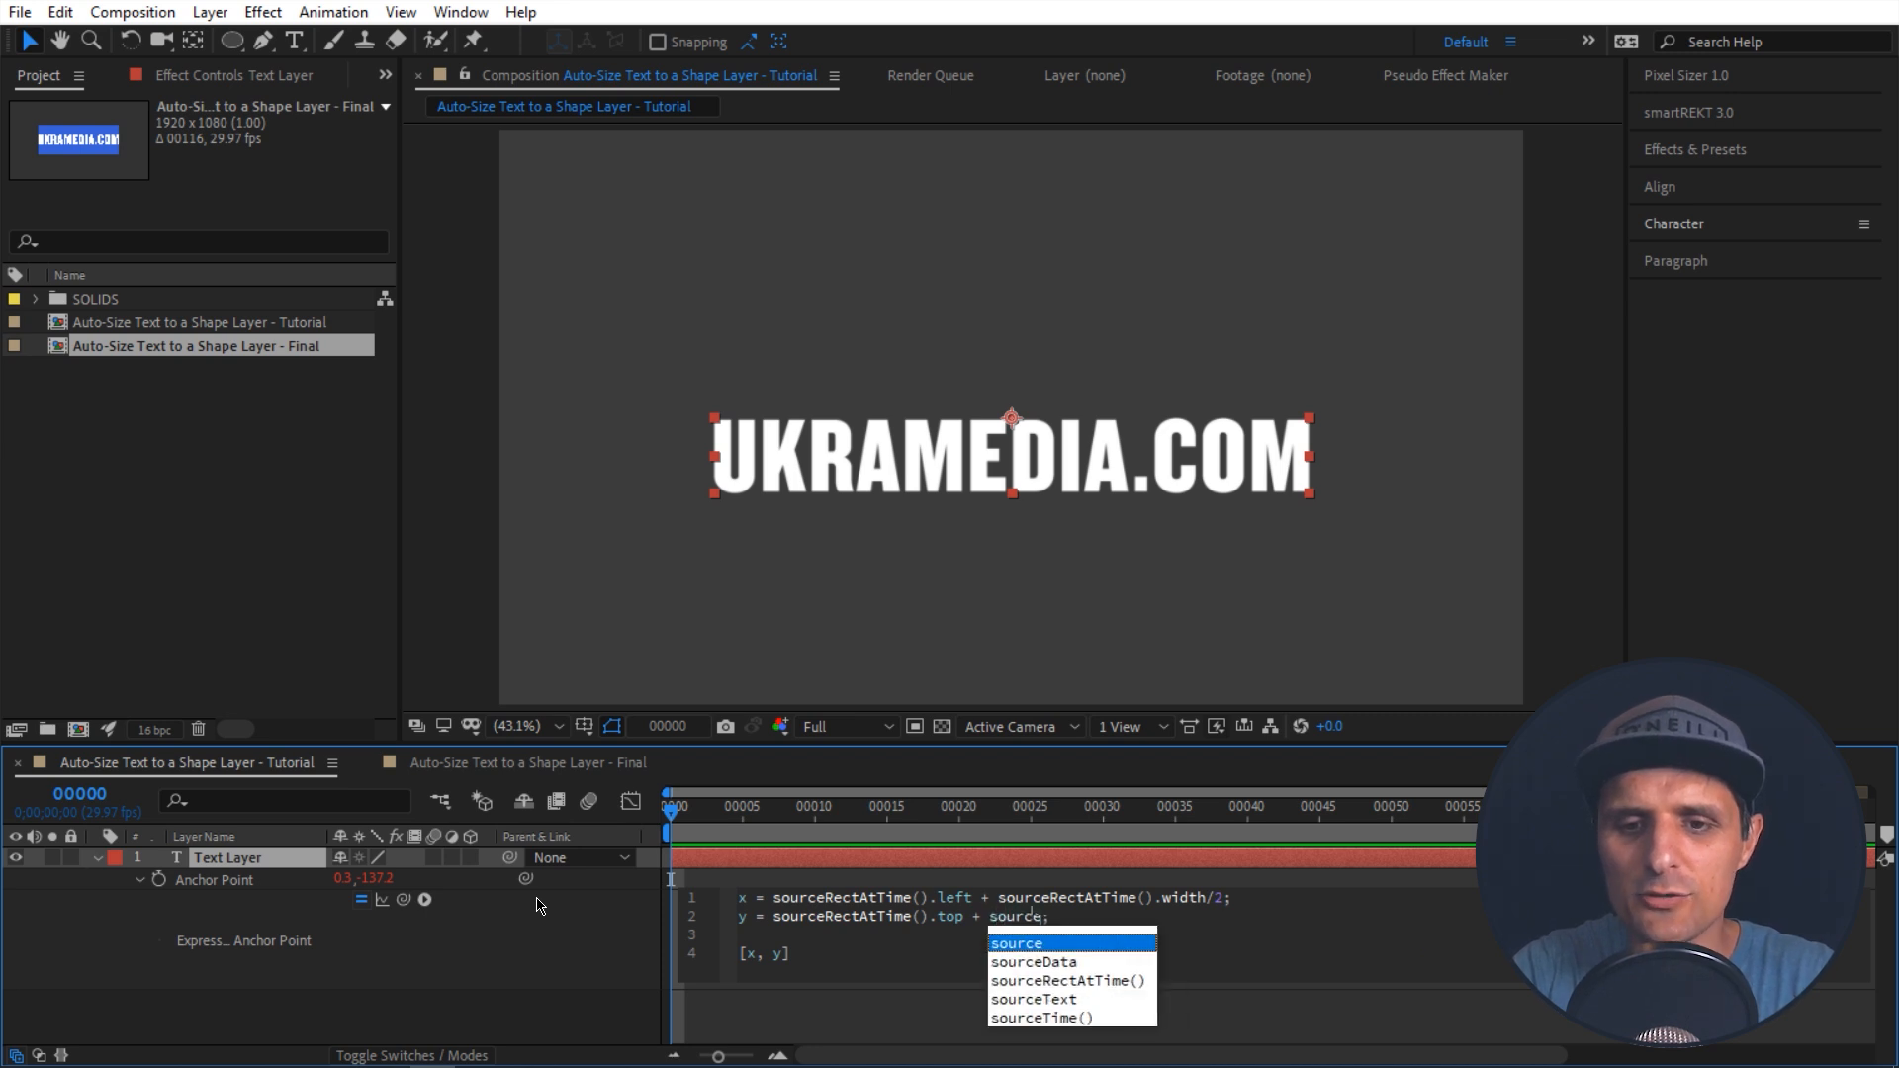
key(Return)
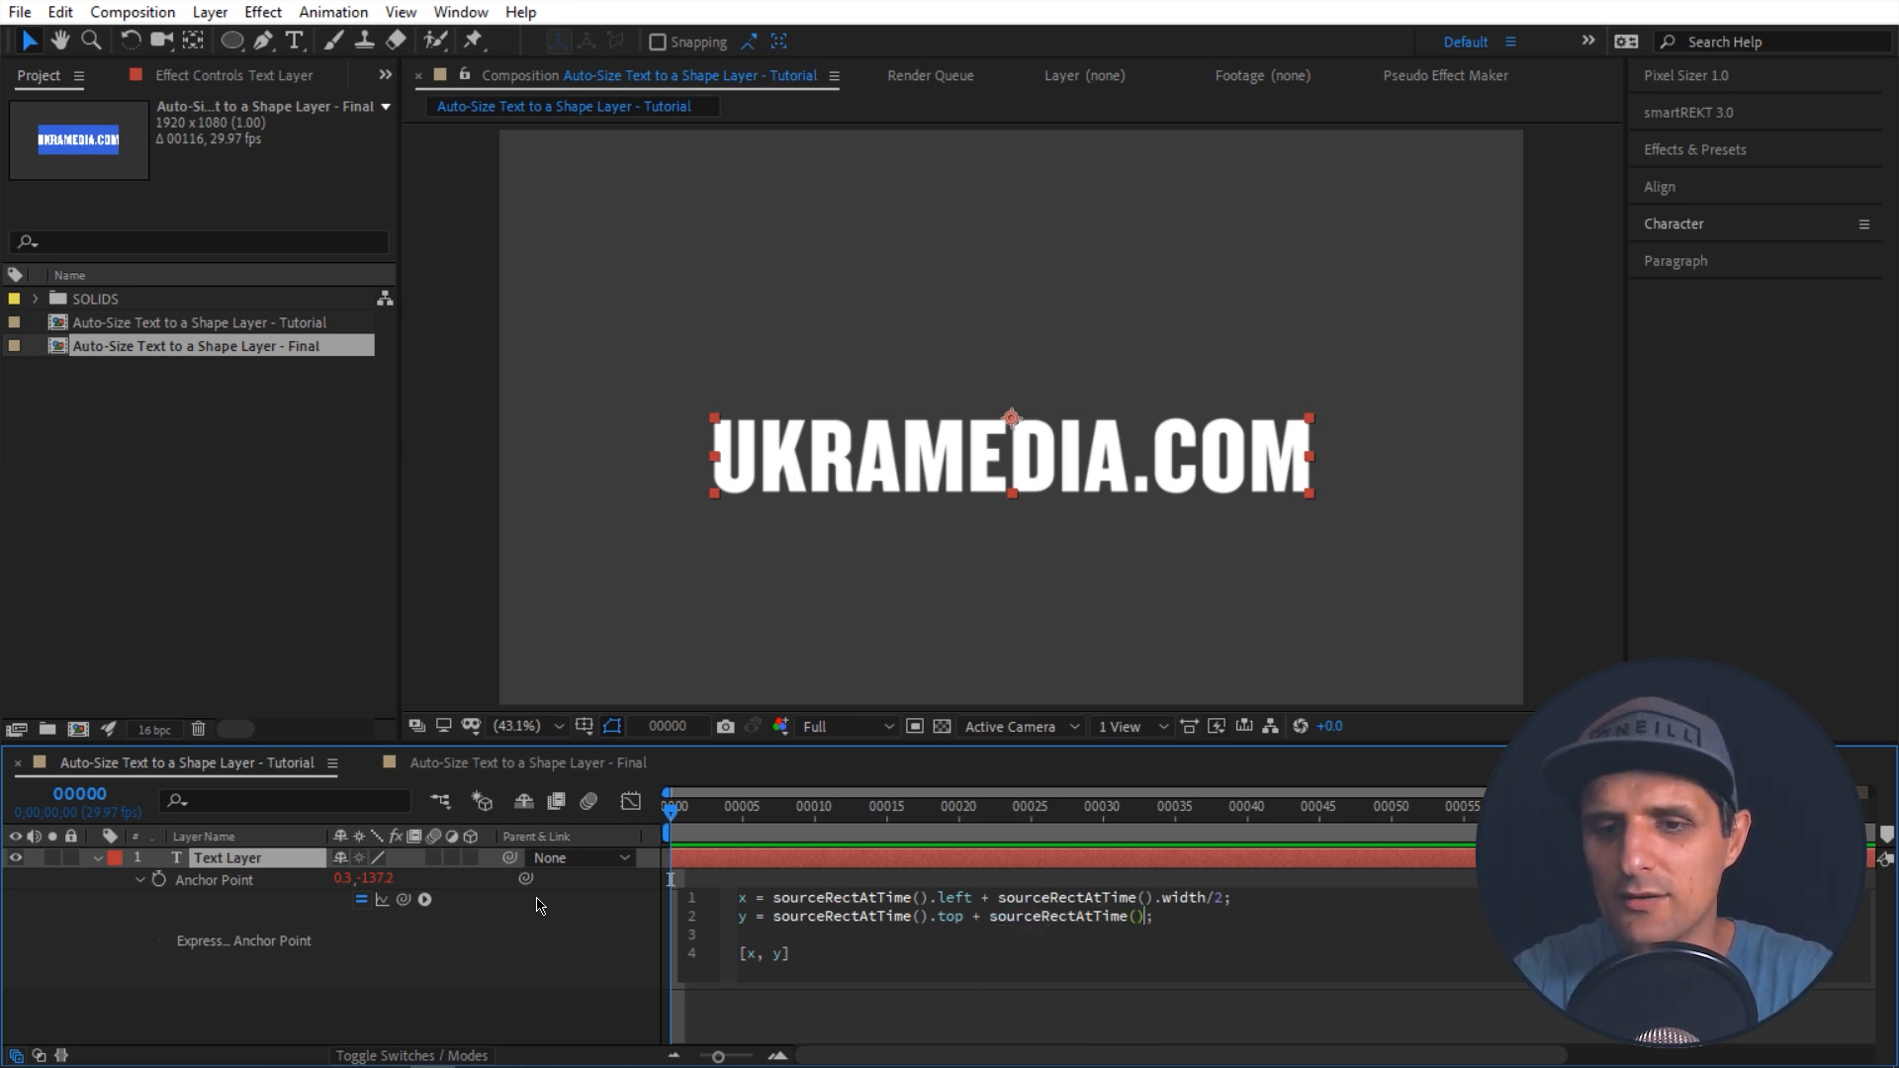
text(.height)
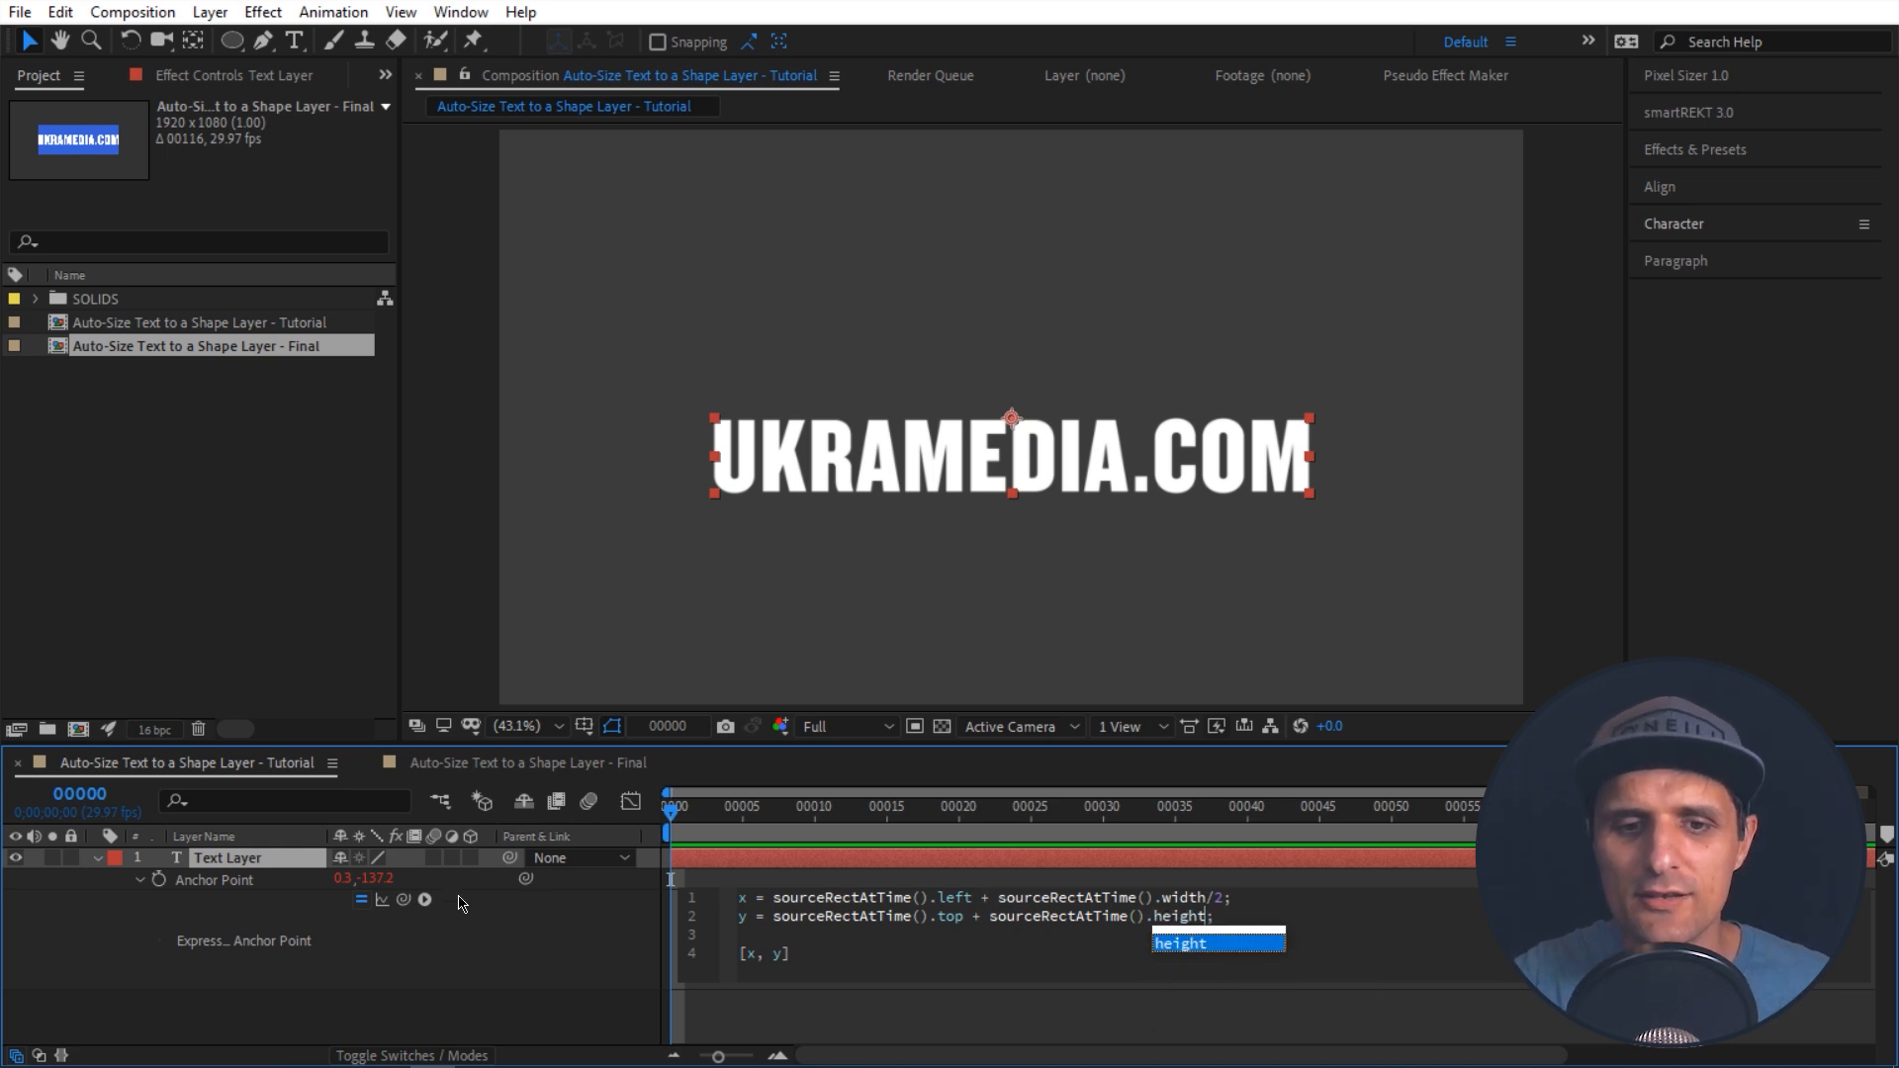
click(546, 936)
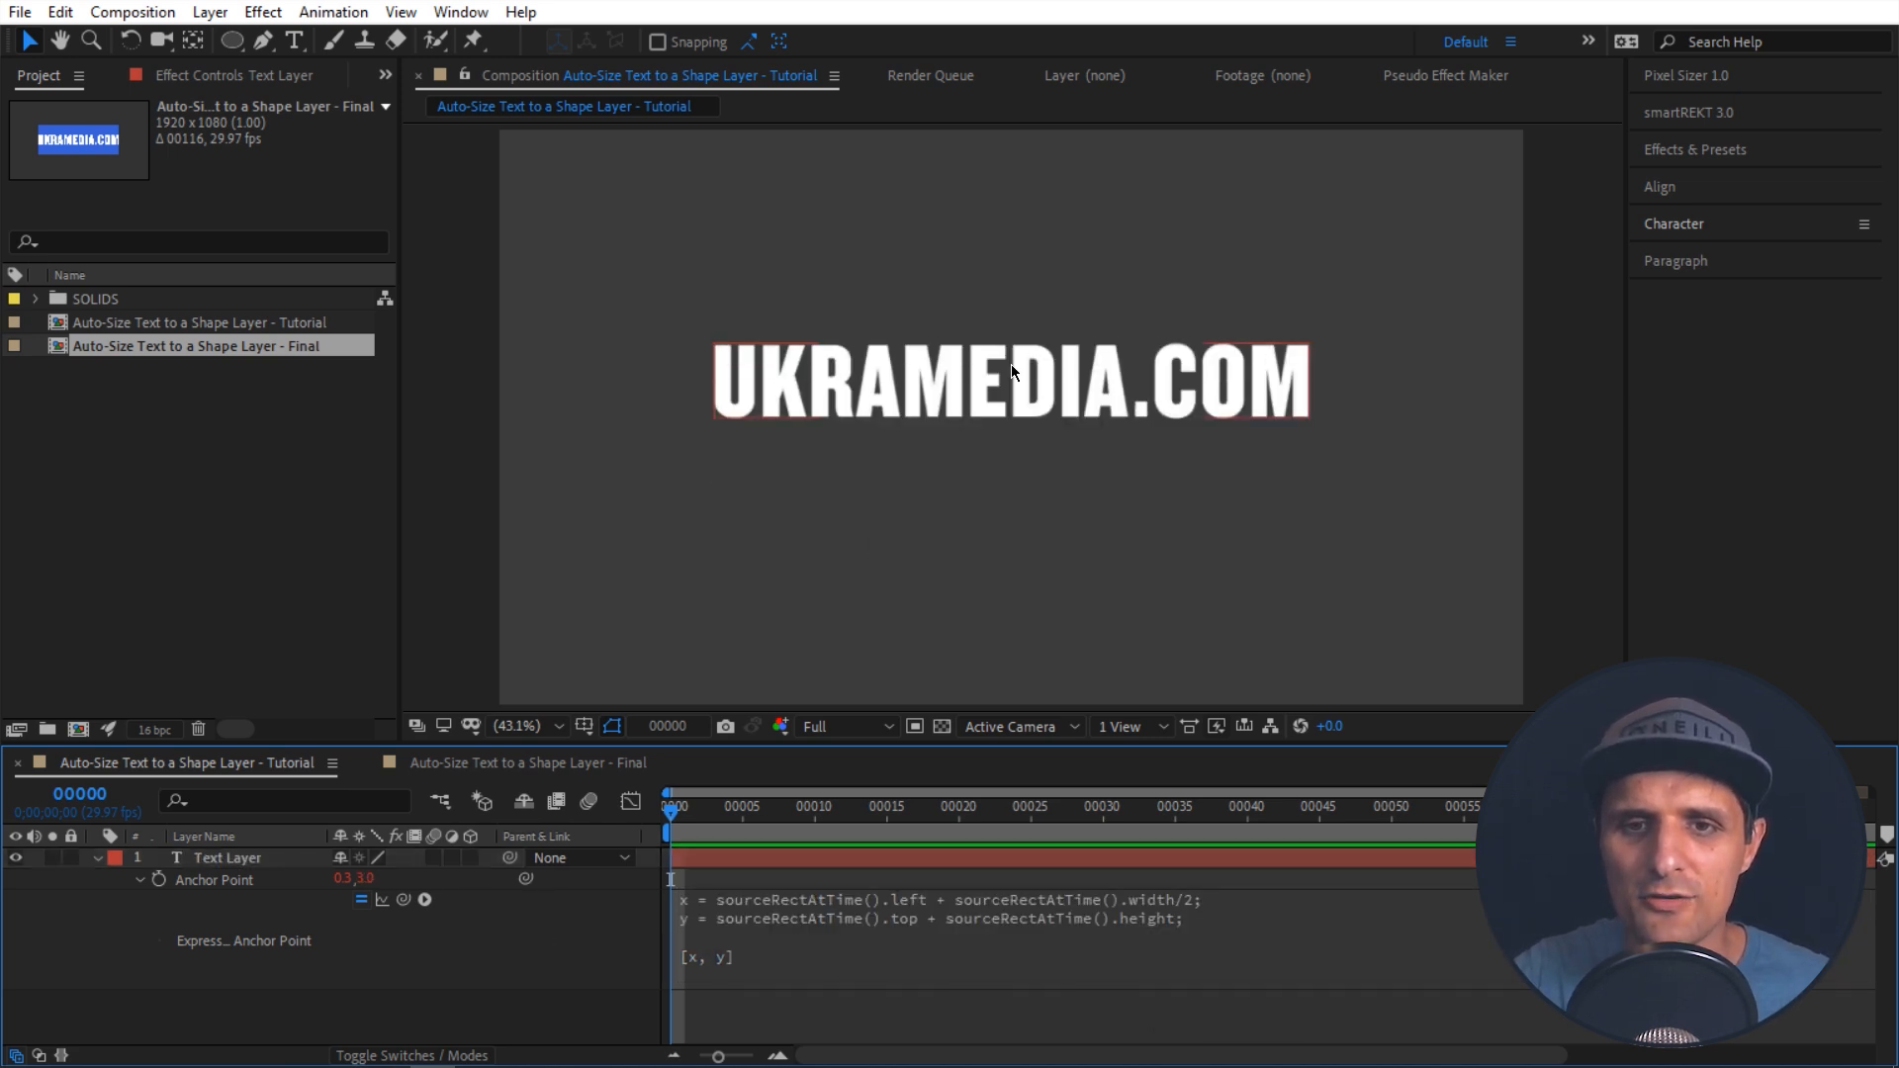
click(1009, 356)
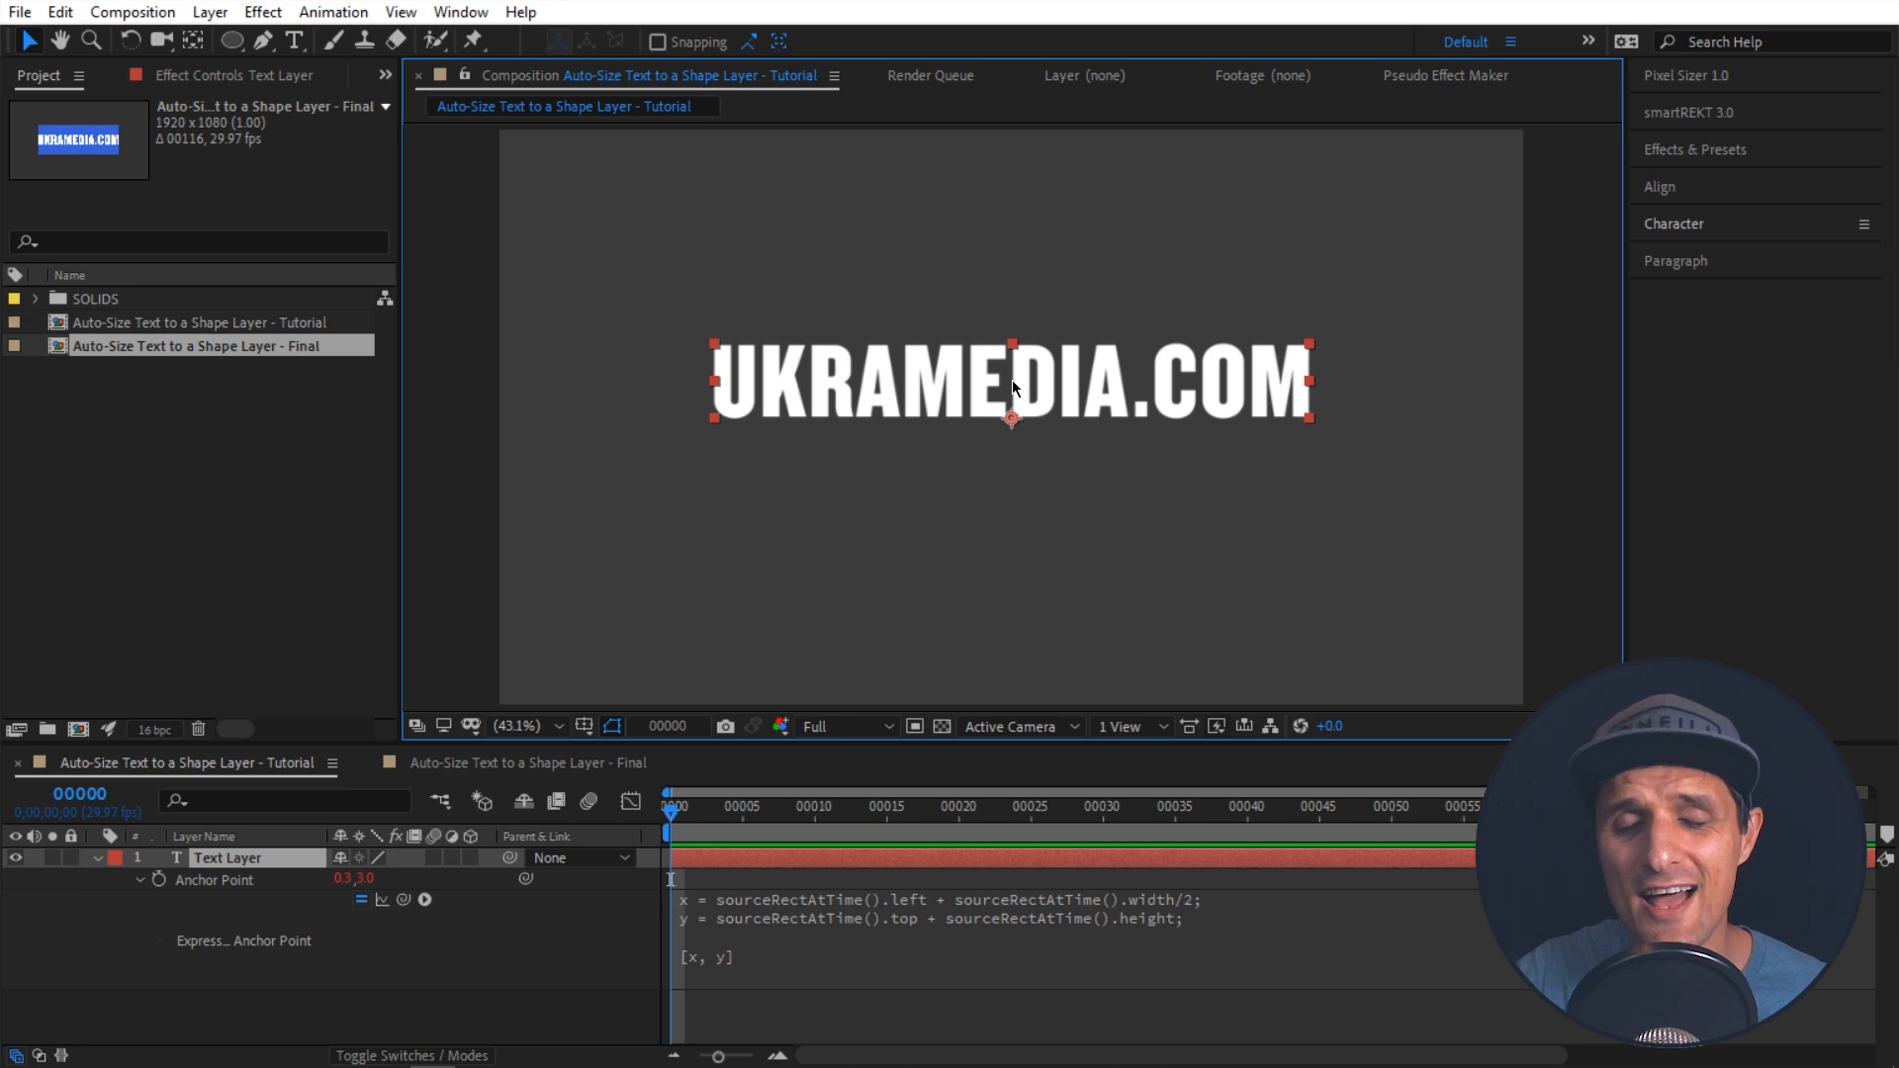
Step: Divide the height term of the y variable by 2 and apply the Anchor Point expression
click(1205, 932)
click(1206, 918)
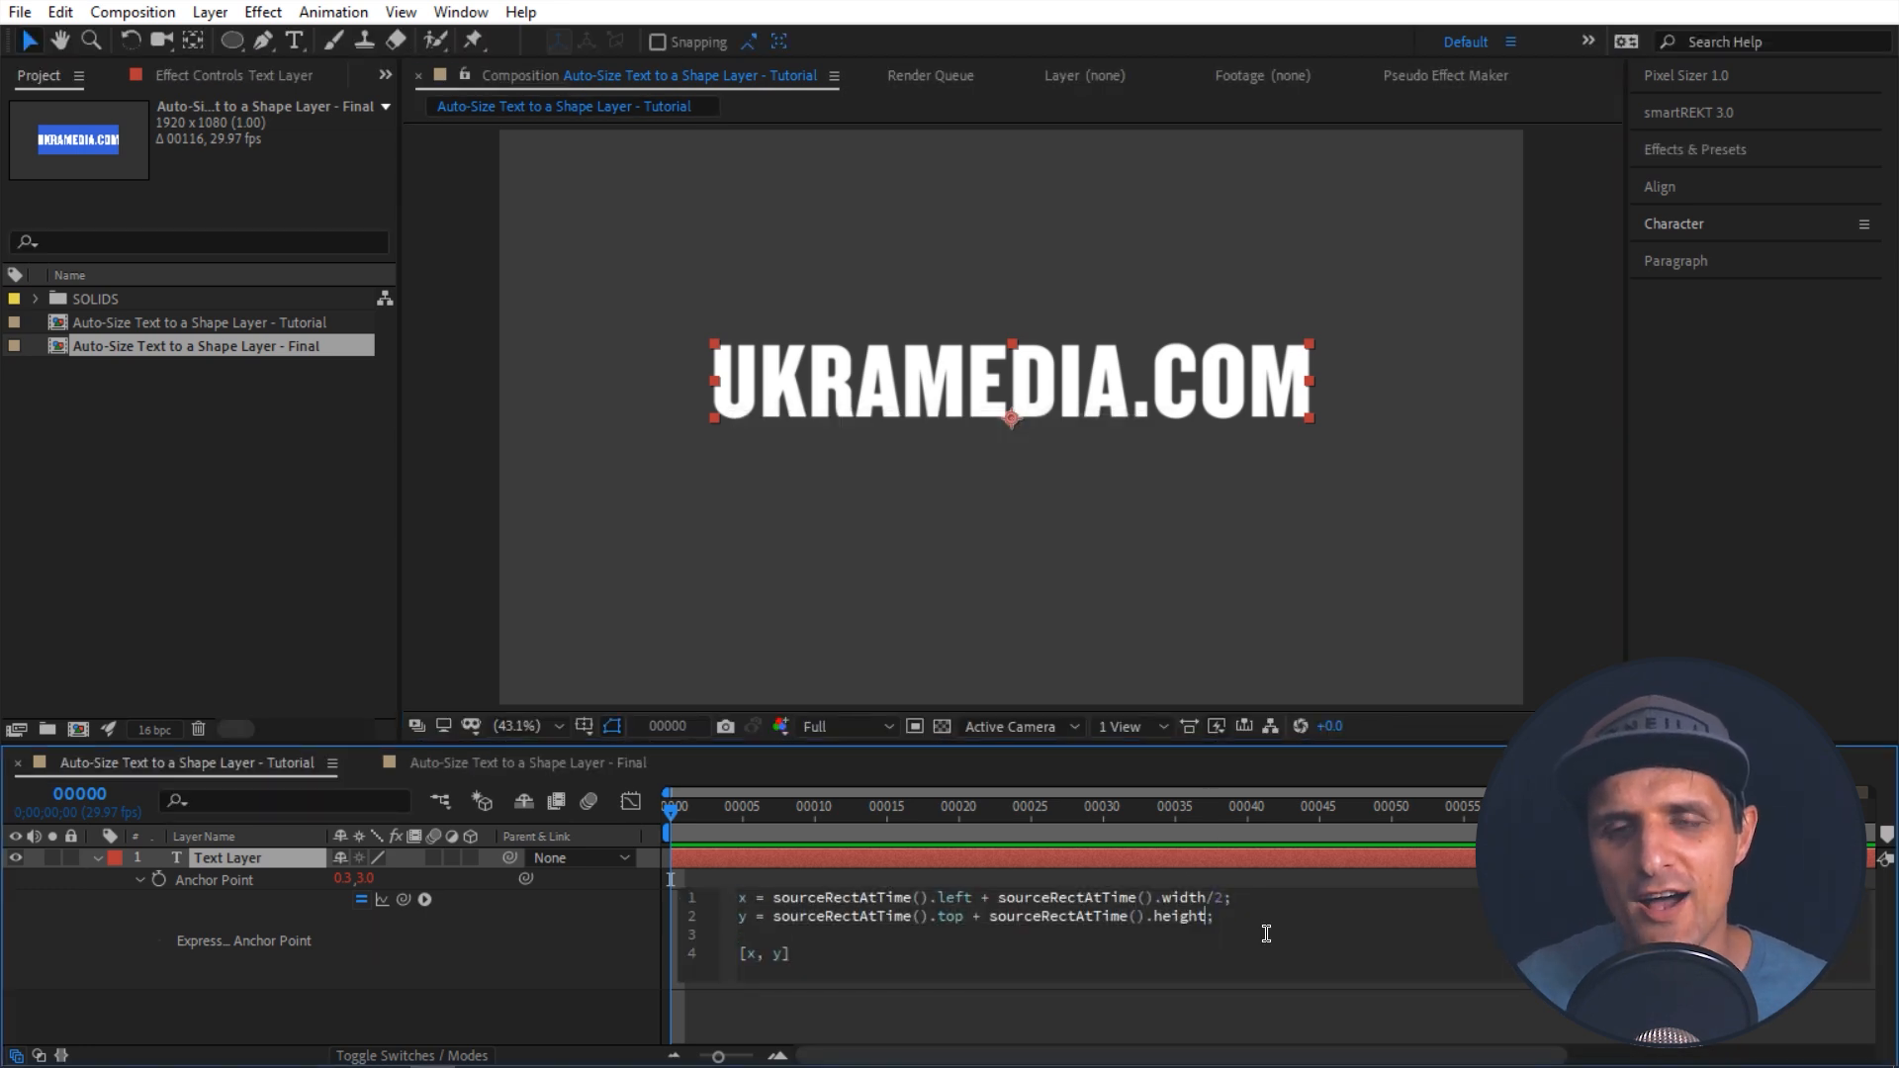
text(/2)
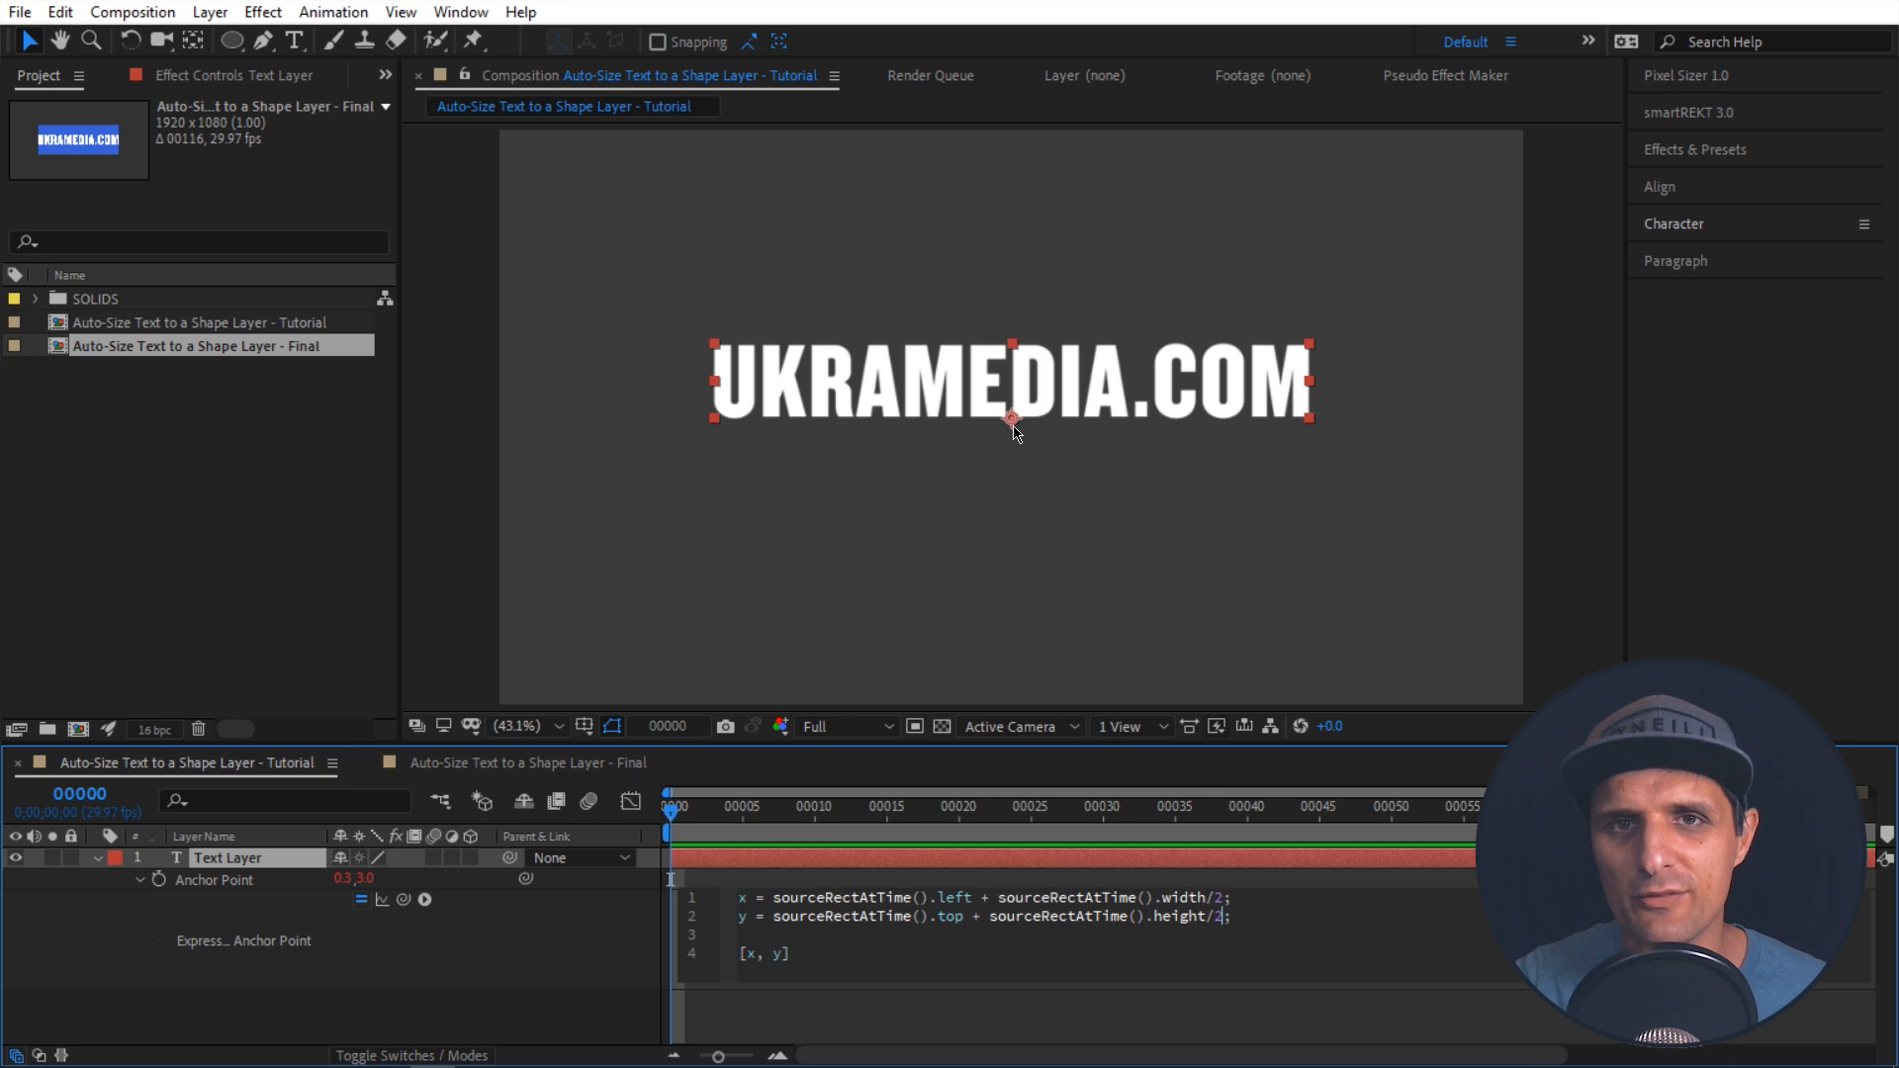
click(597, 970)
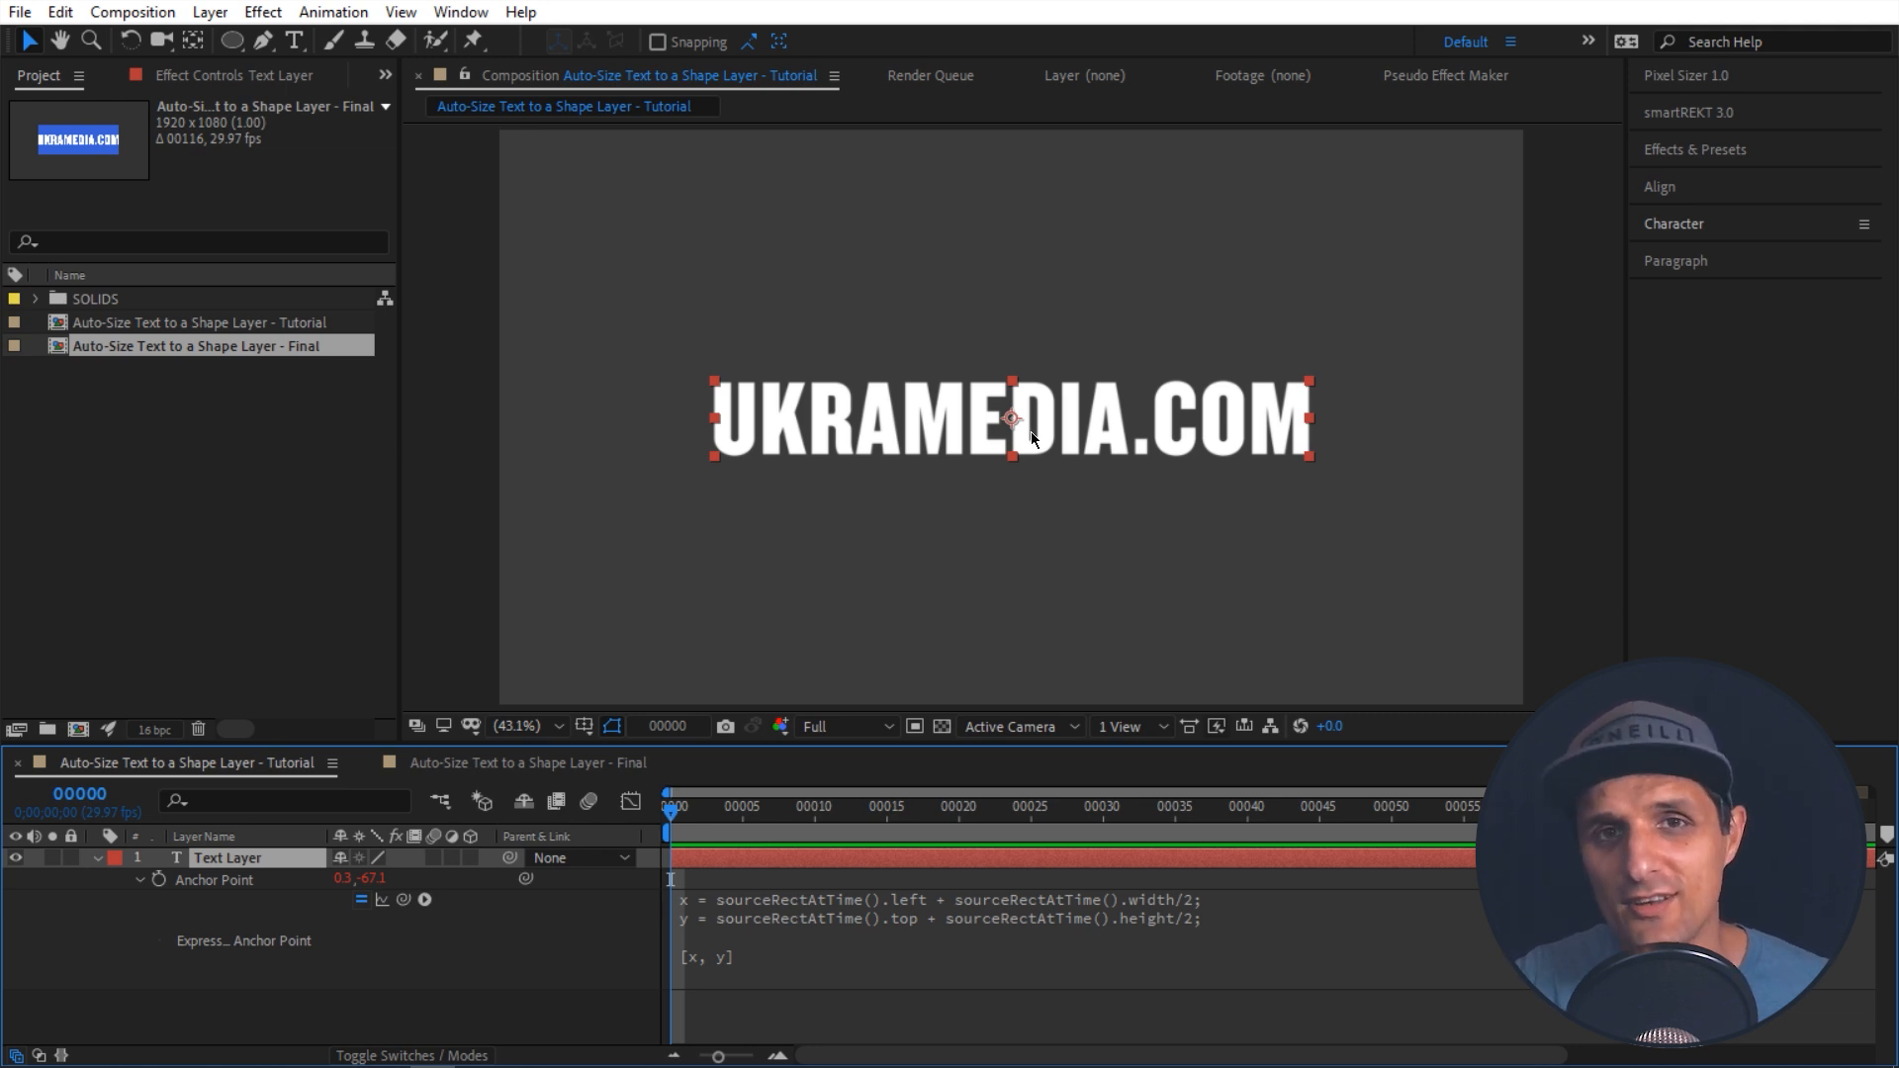
Step: Test the anchor point expression by adding the letters "jg" after UKRAMEDIA.COM, and return to the Selection tool
click(1179, 423)
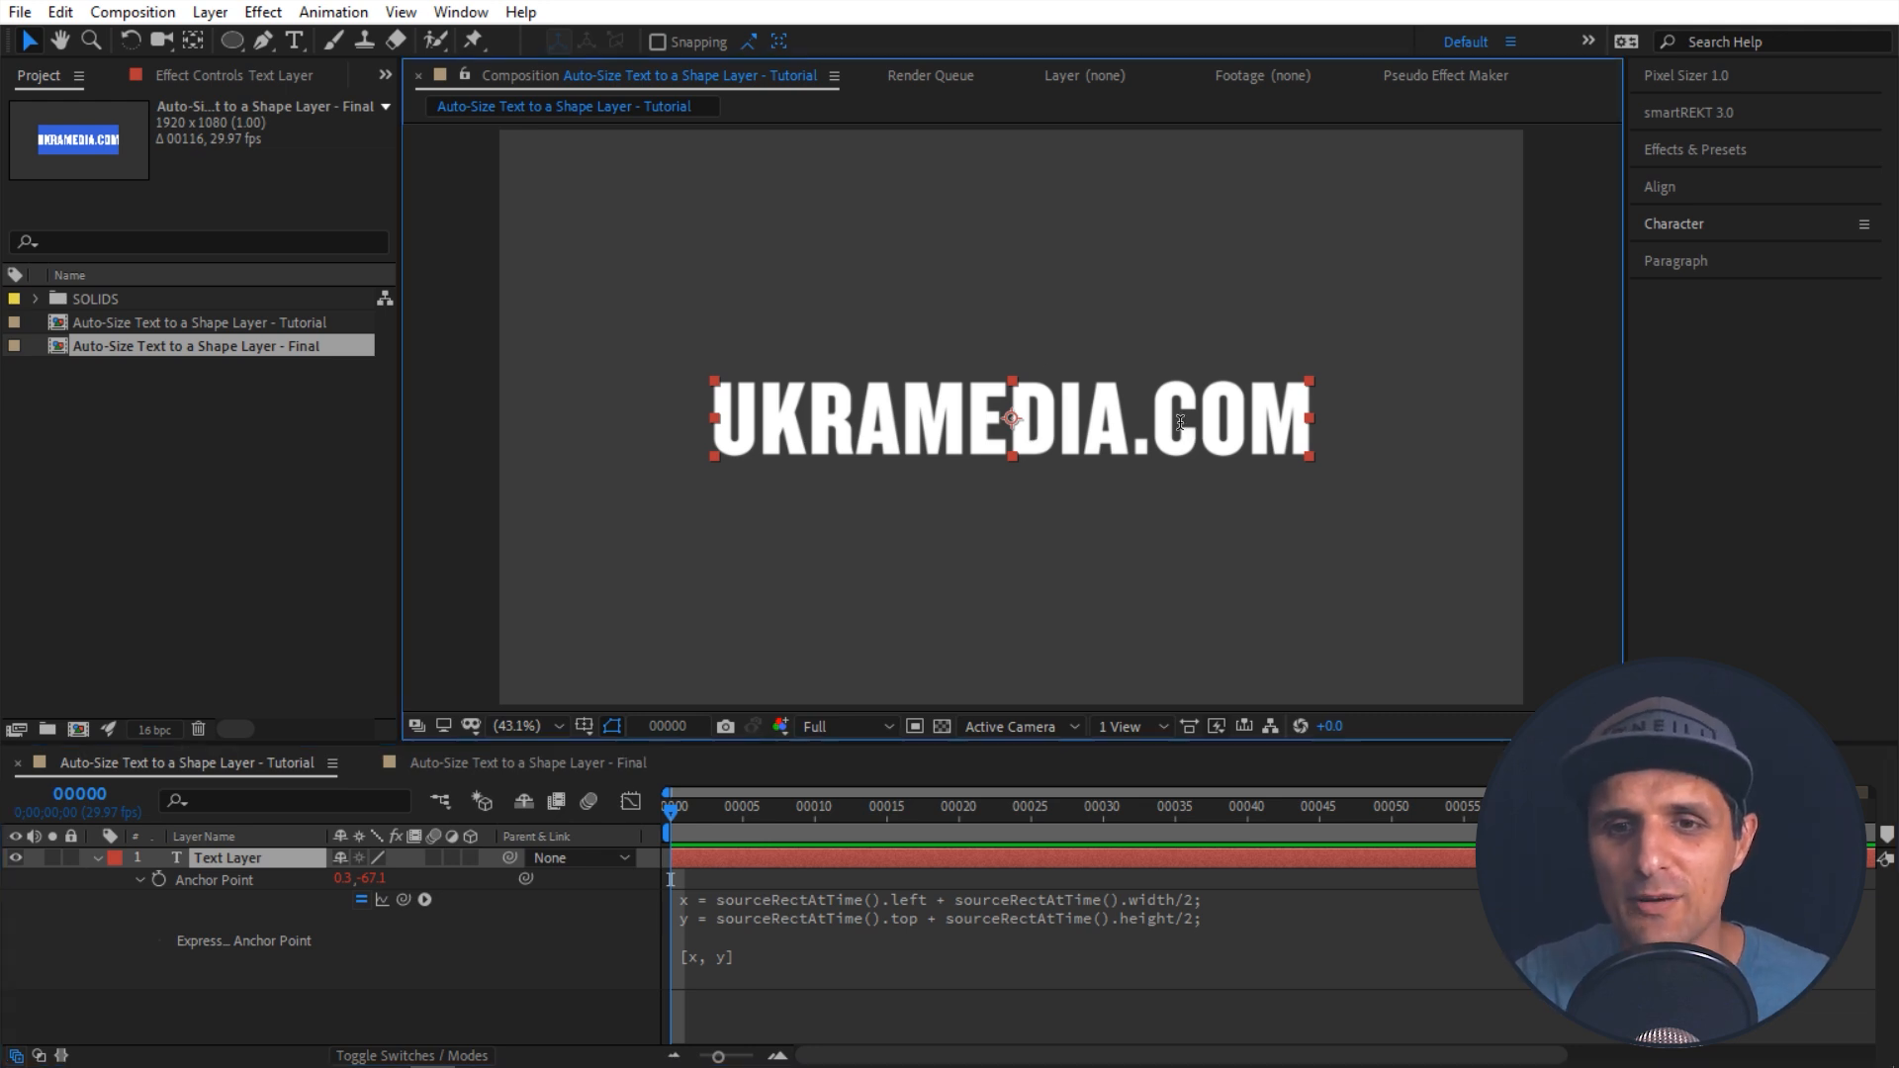
double_click(1179, 423)
click(1316, 443)
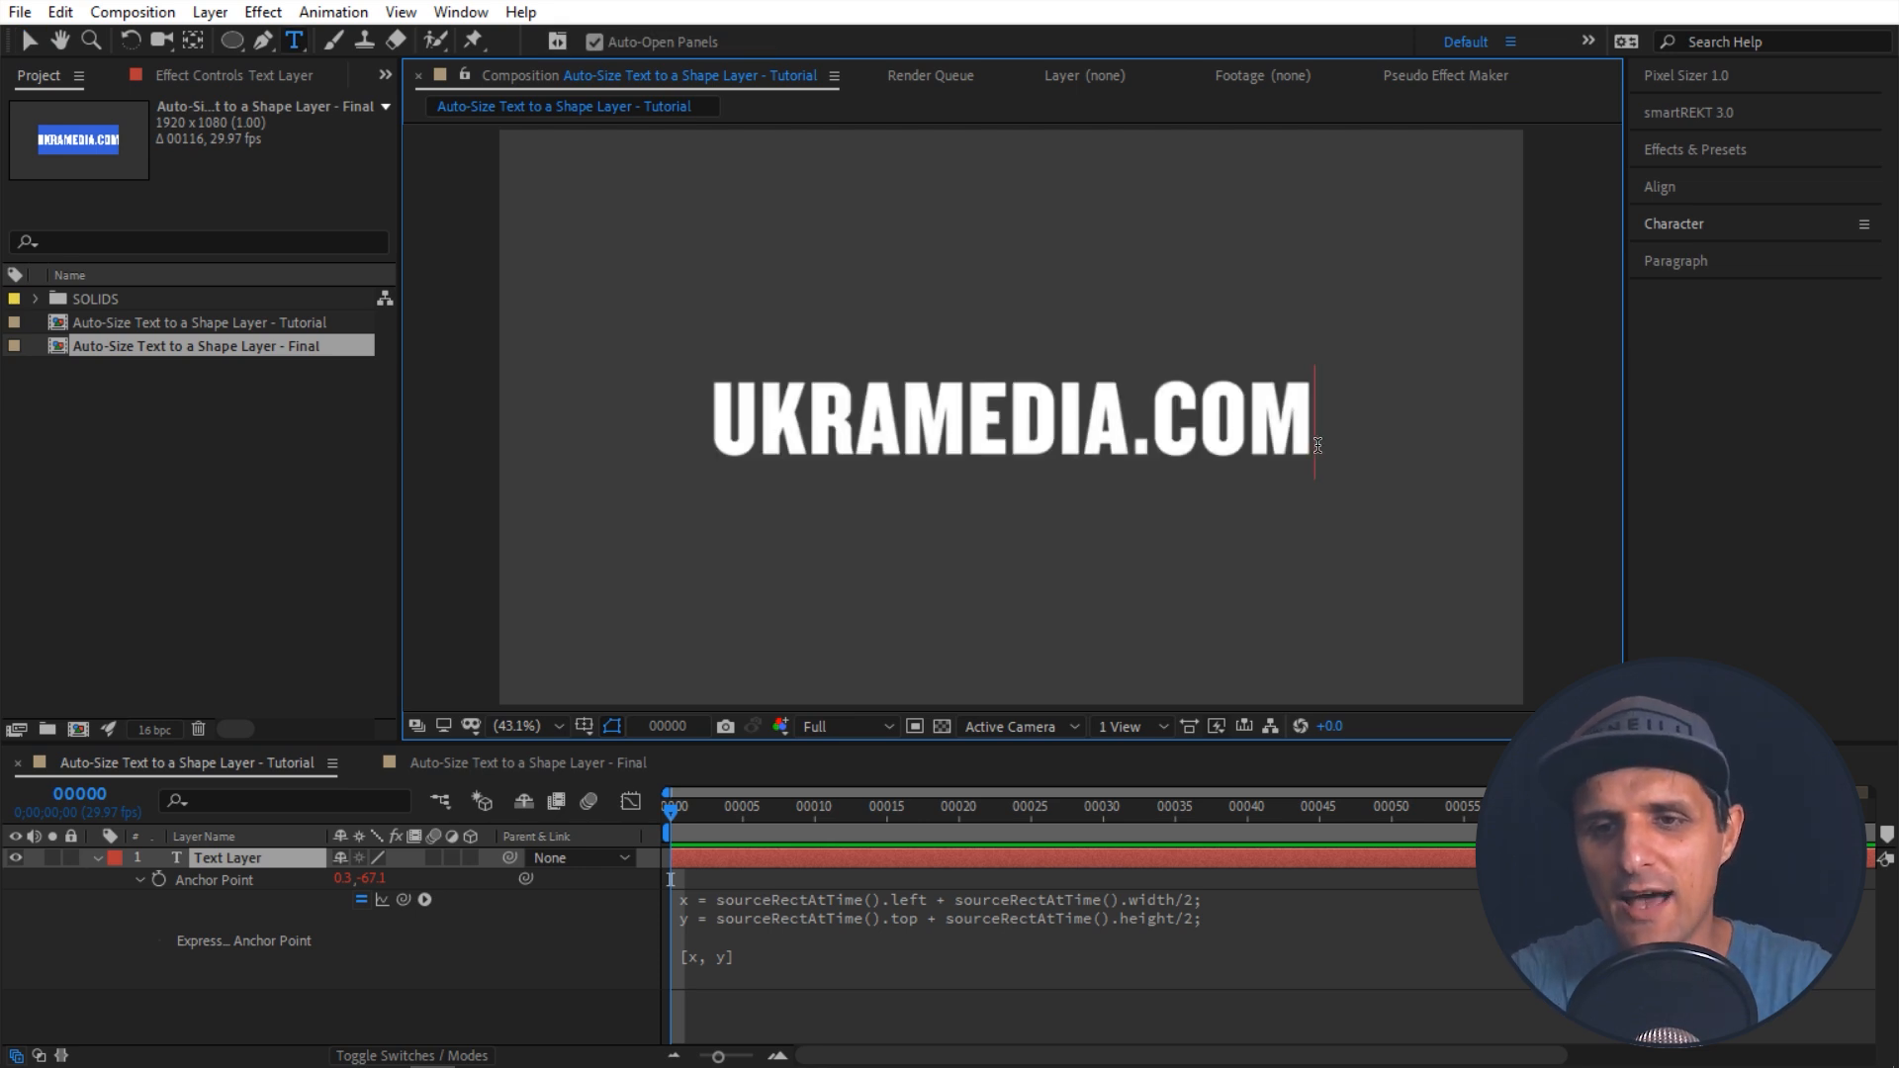
text(jg)
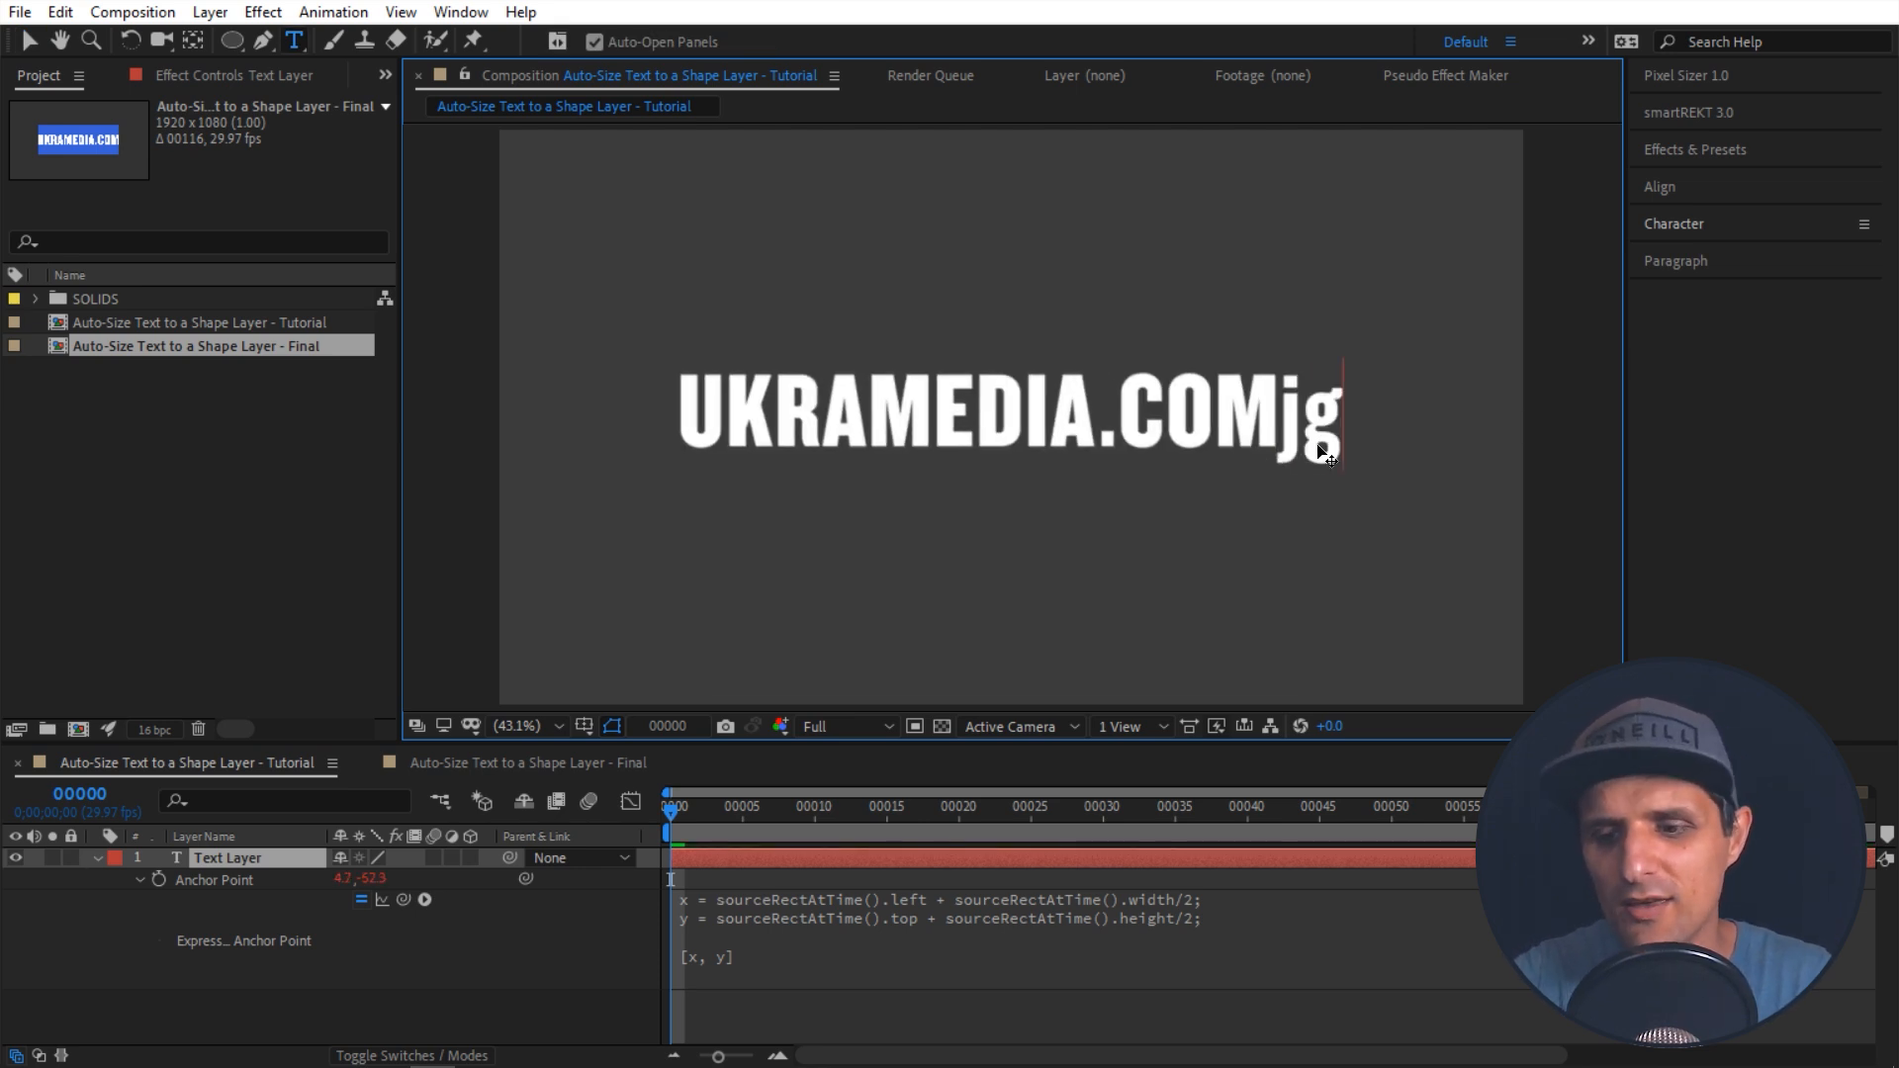
key(Escape)
key(v)
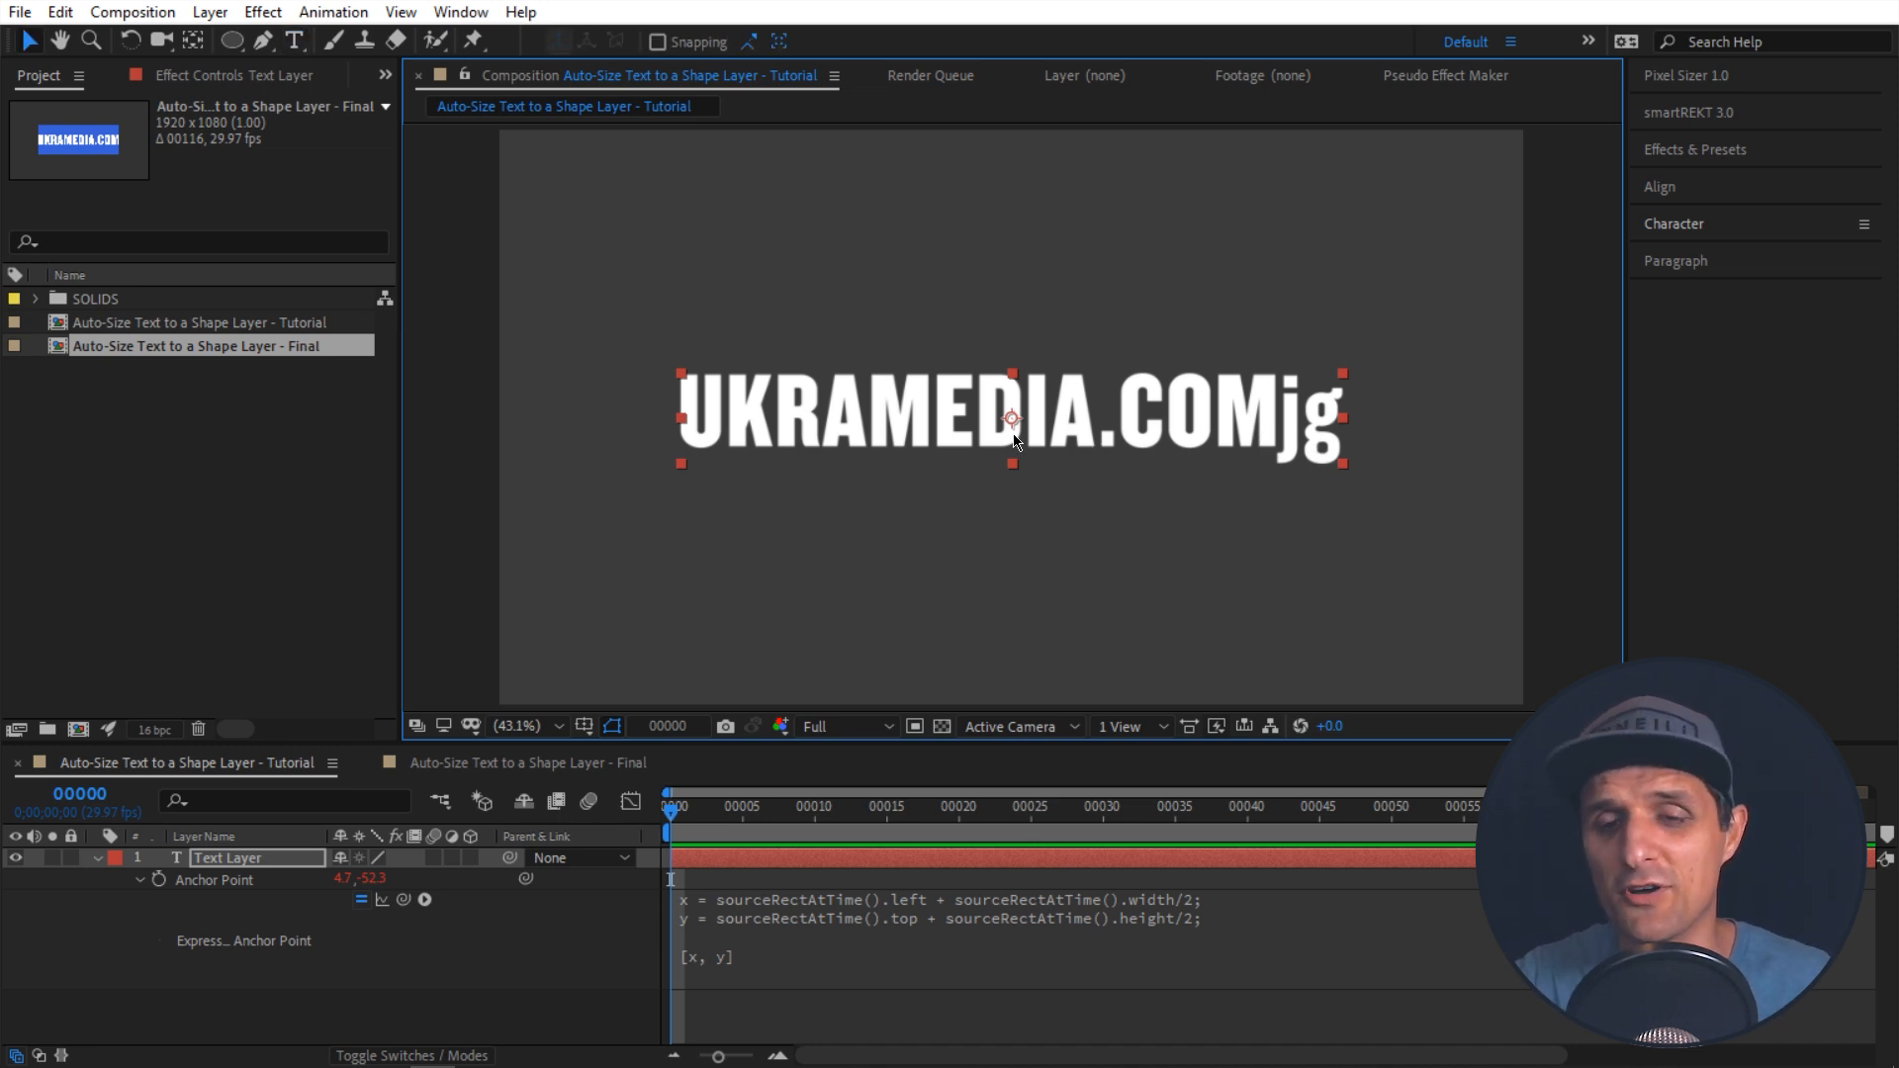
Step: Replace the trailing "jg" with three new lines below UKRAMEDIA.COM: asdfasdfasdf, asdfasdfasdf and asdfasdf, and finish the text edit
double_click(1310, 423)
drag(1275, 421, 1344, 423)
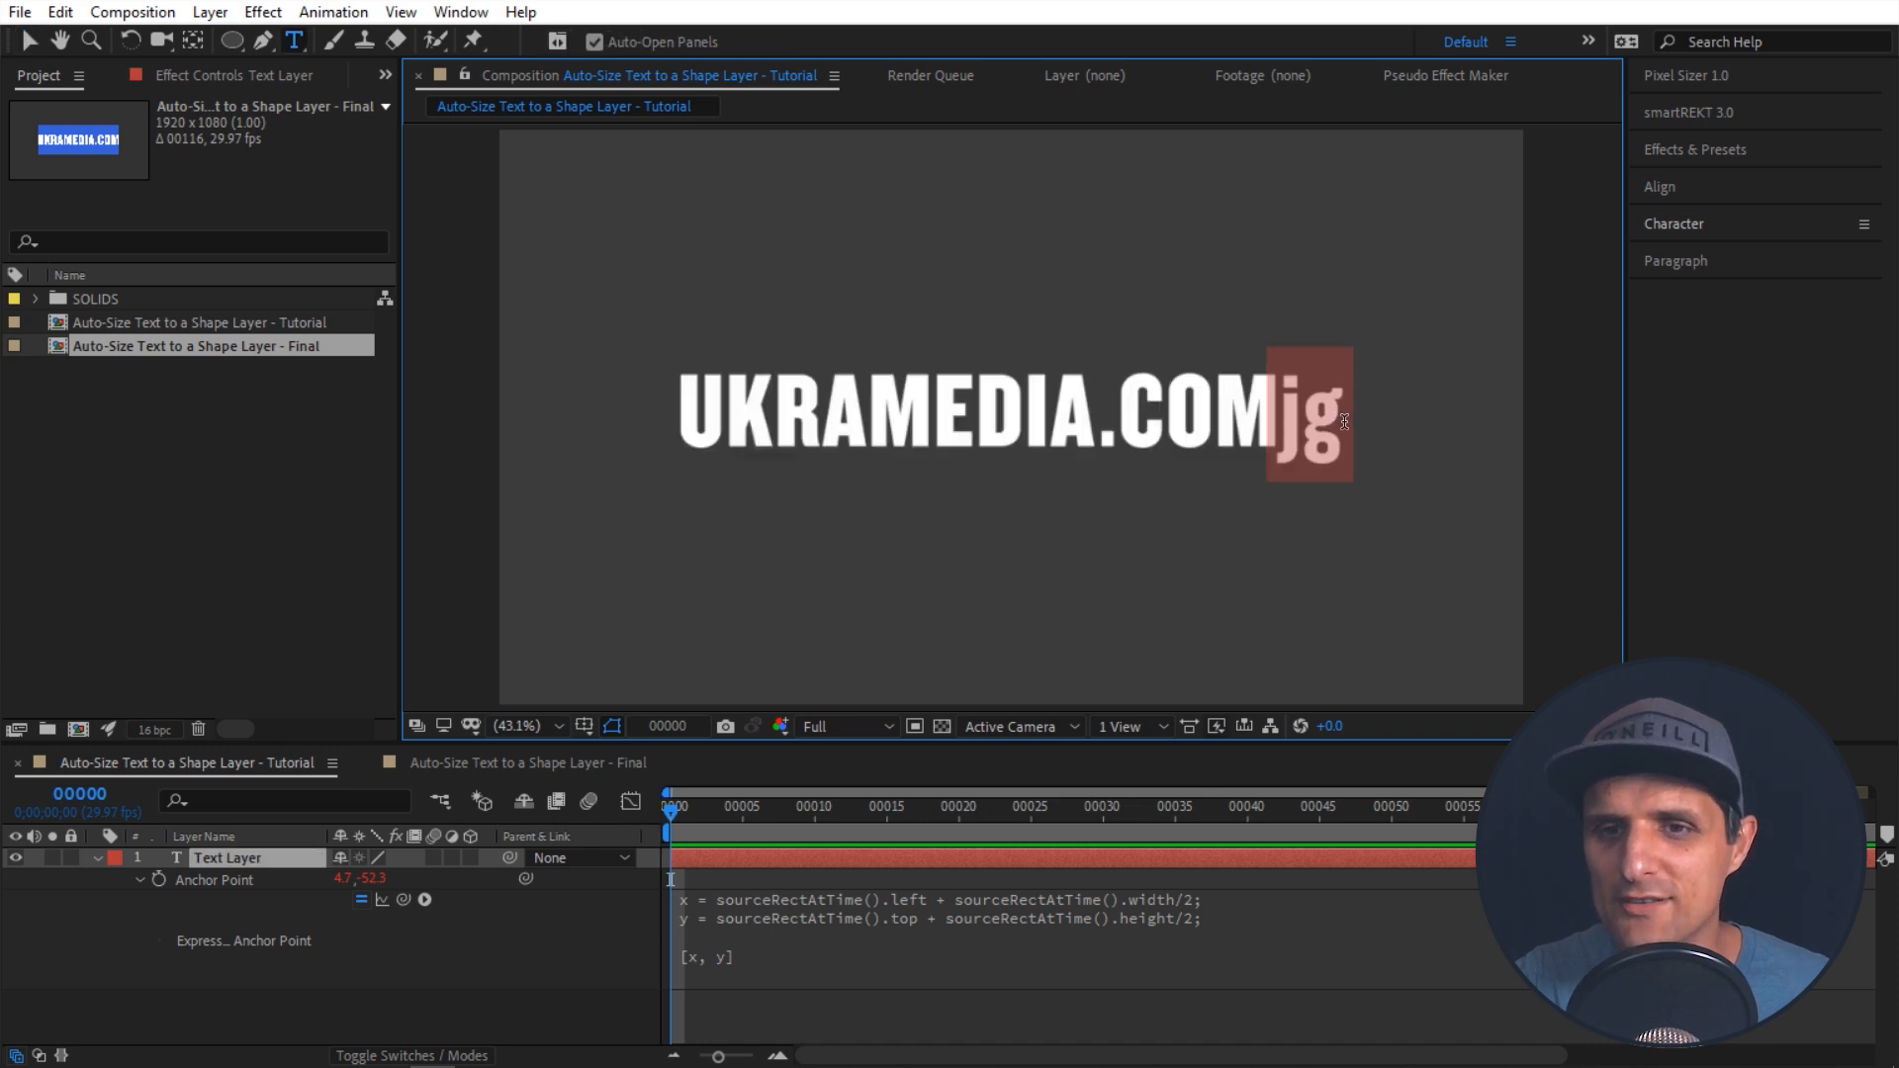
key(BackSpace)
key(Return)
text(as)
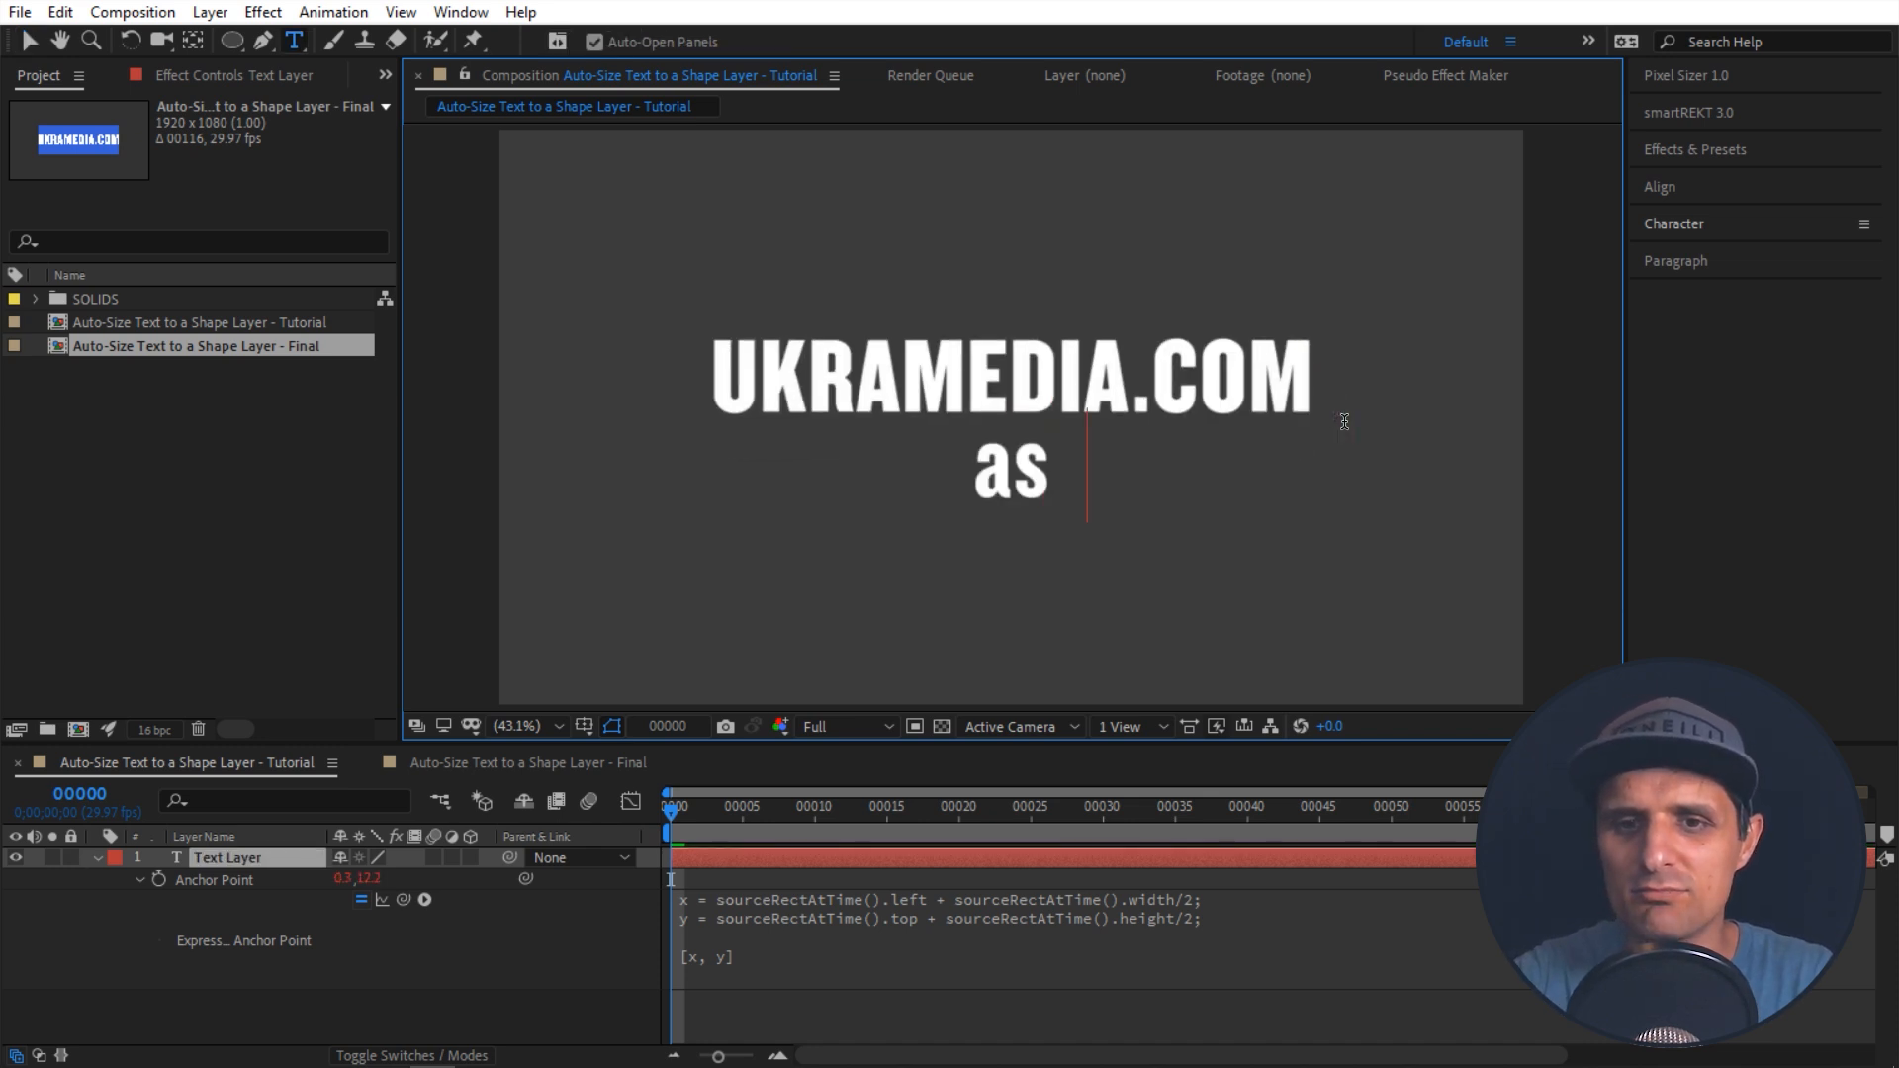
text(dfasdfasdf)
key(Return)
text(asdfasdfasdf)
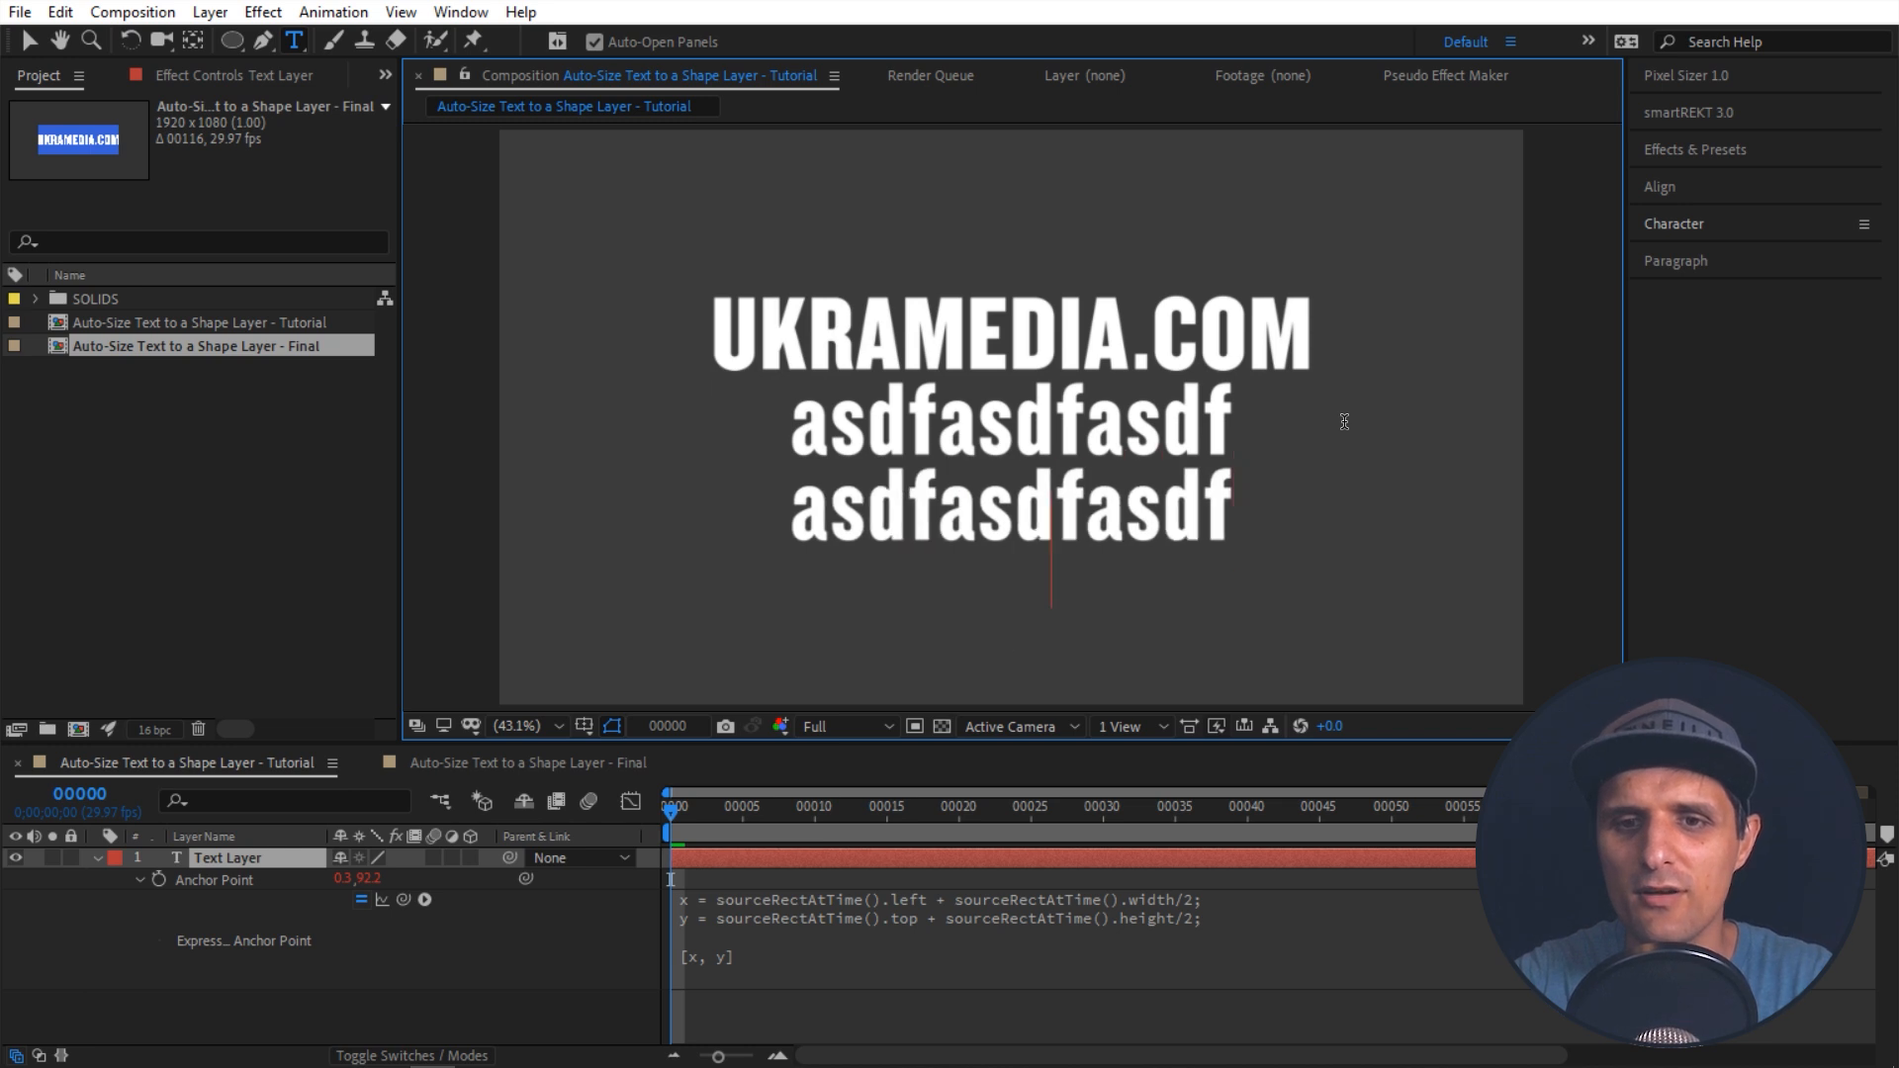
key(Return)
text(asdfasdf)
key(Escape)
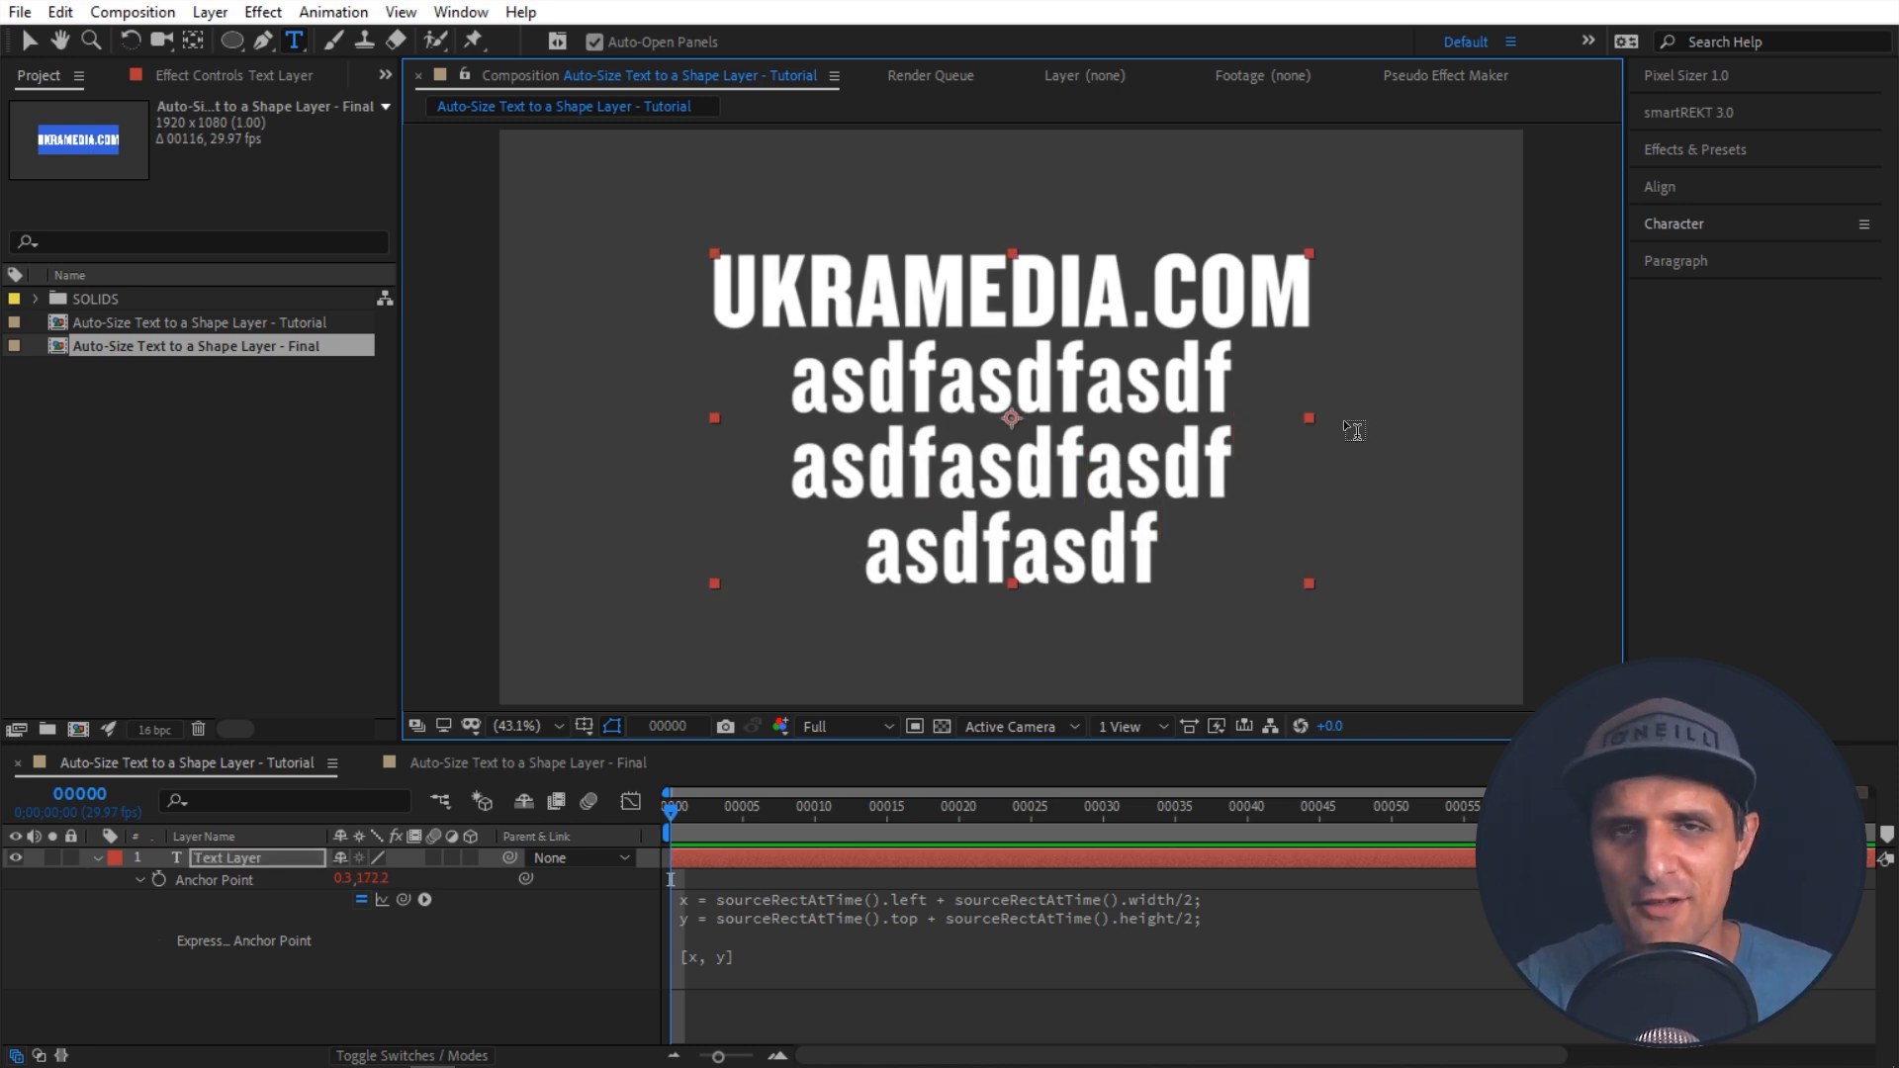
click(1065, 866)
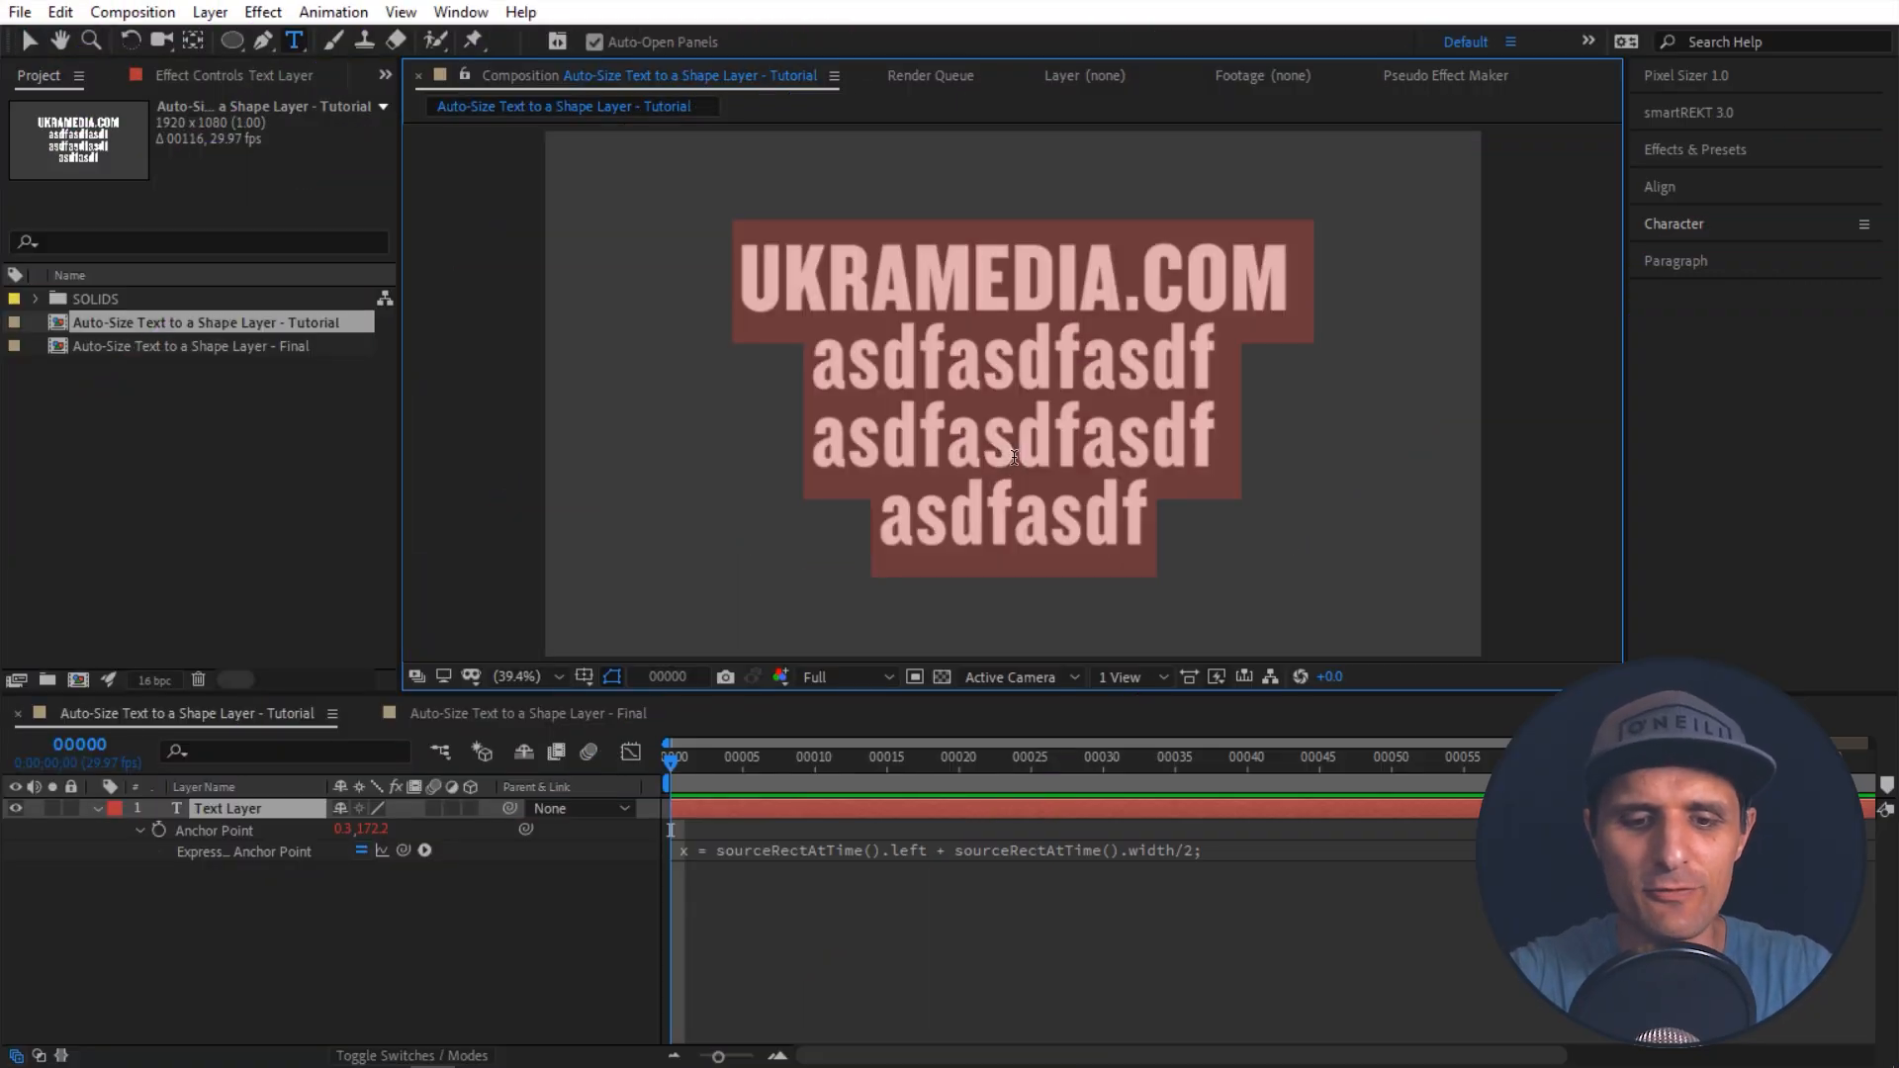
Step: Replace the whole text with the single line UKRAMEDIA.COM, finish the text edit and return to the Selection tool
click(1014, 457)
key(ctrl+a)
text(UKRAMEDIA.COM)
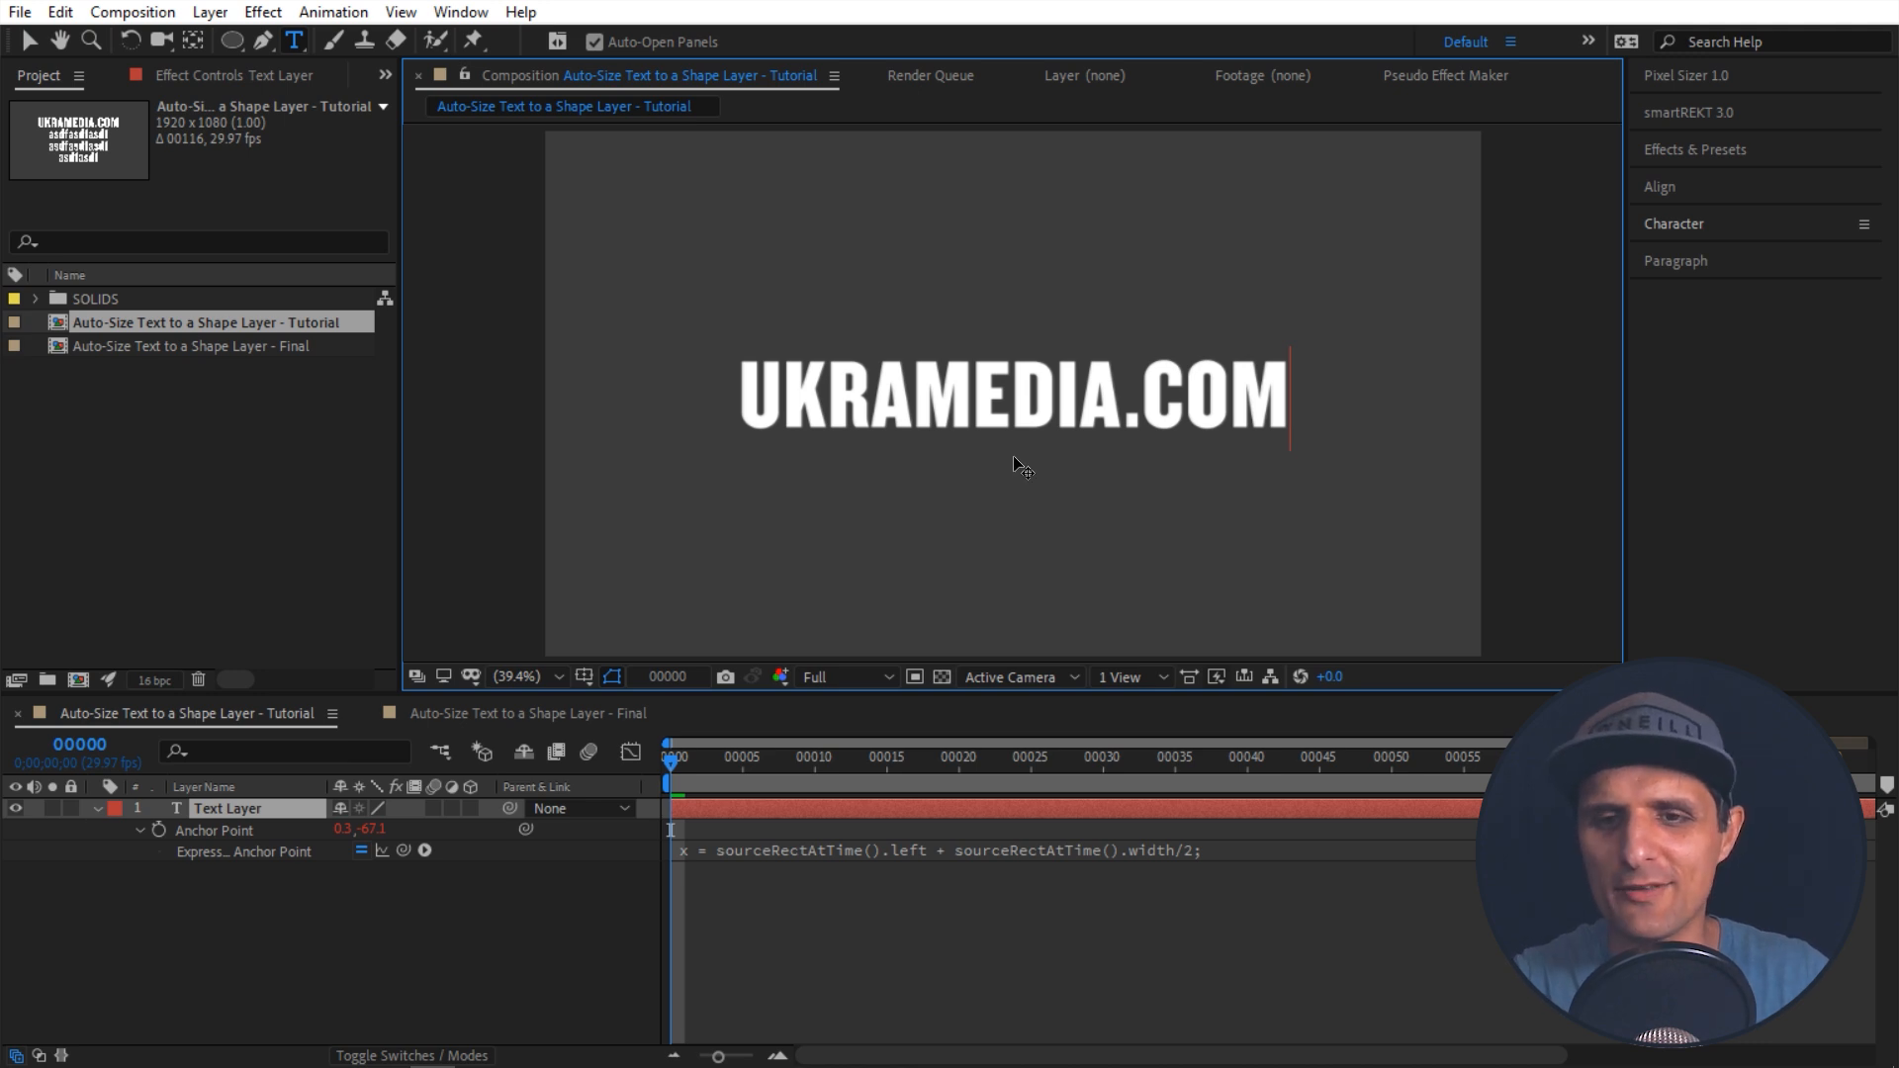
key(Escape)
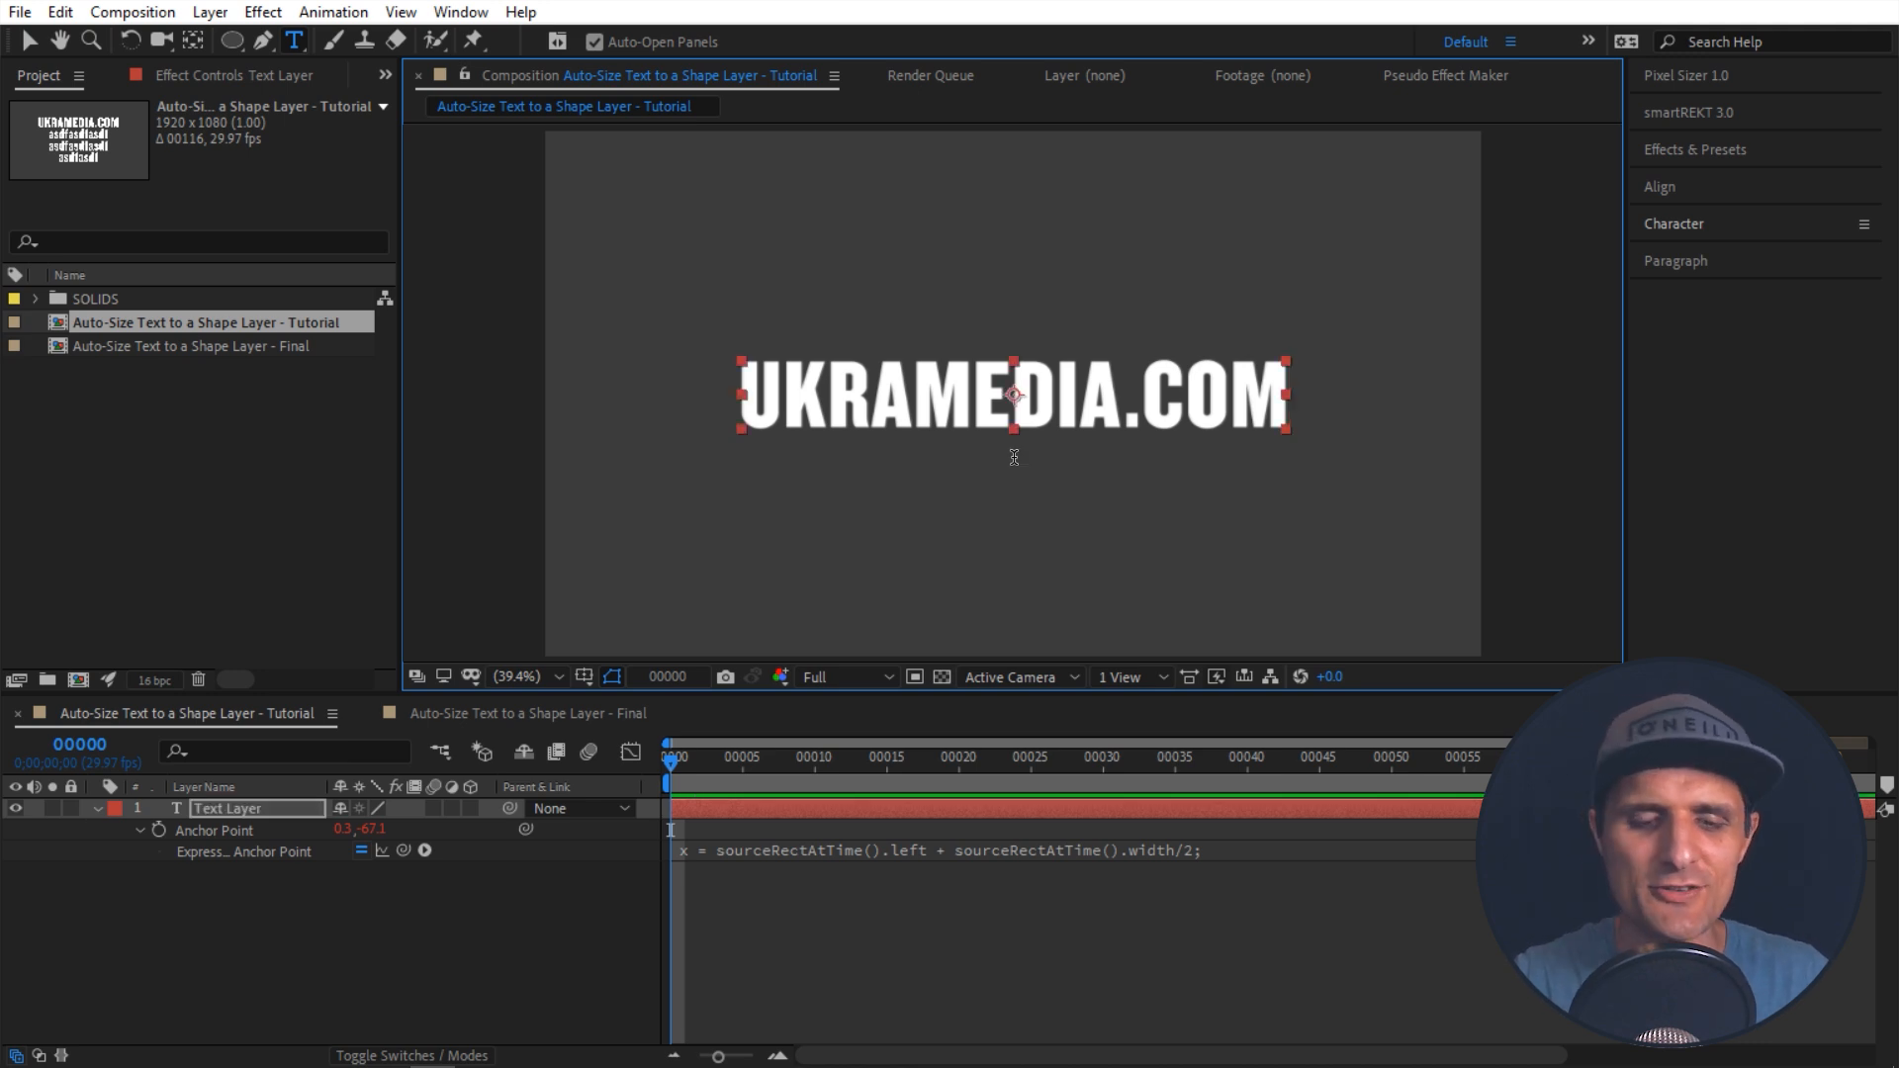
key(v)
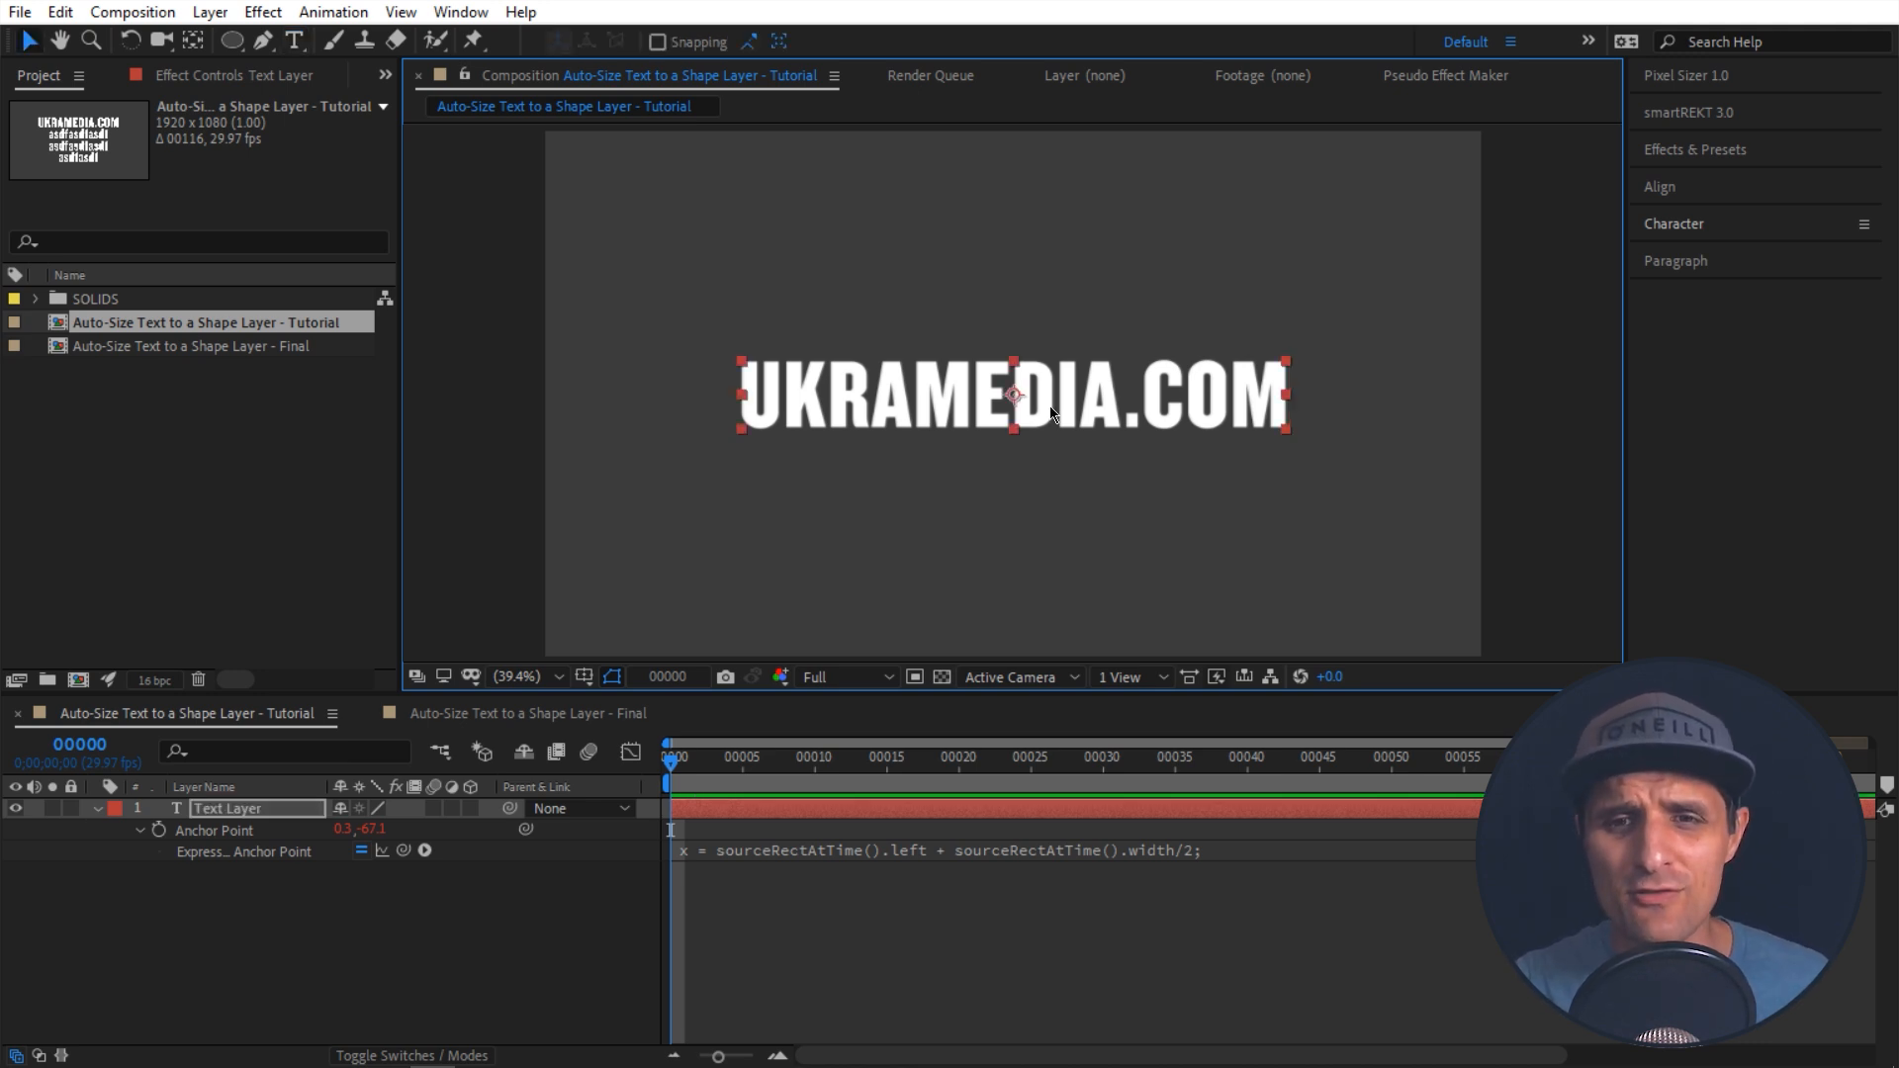
Step: Reveal the Text Layer's Scale property, add a Slider Control effect to the layer and rename the effect X Size
click(260, 815)
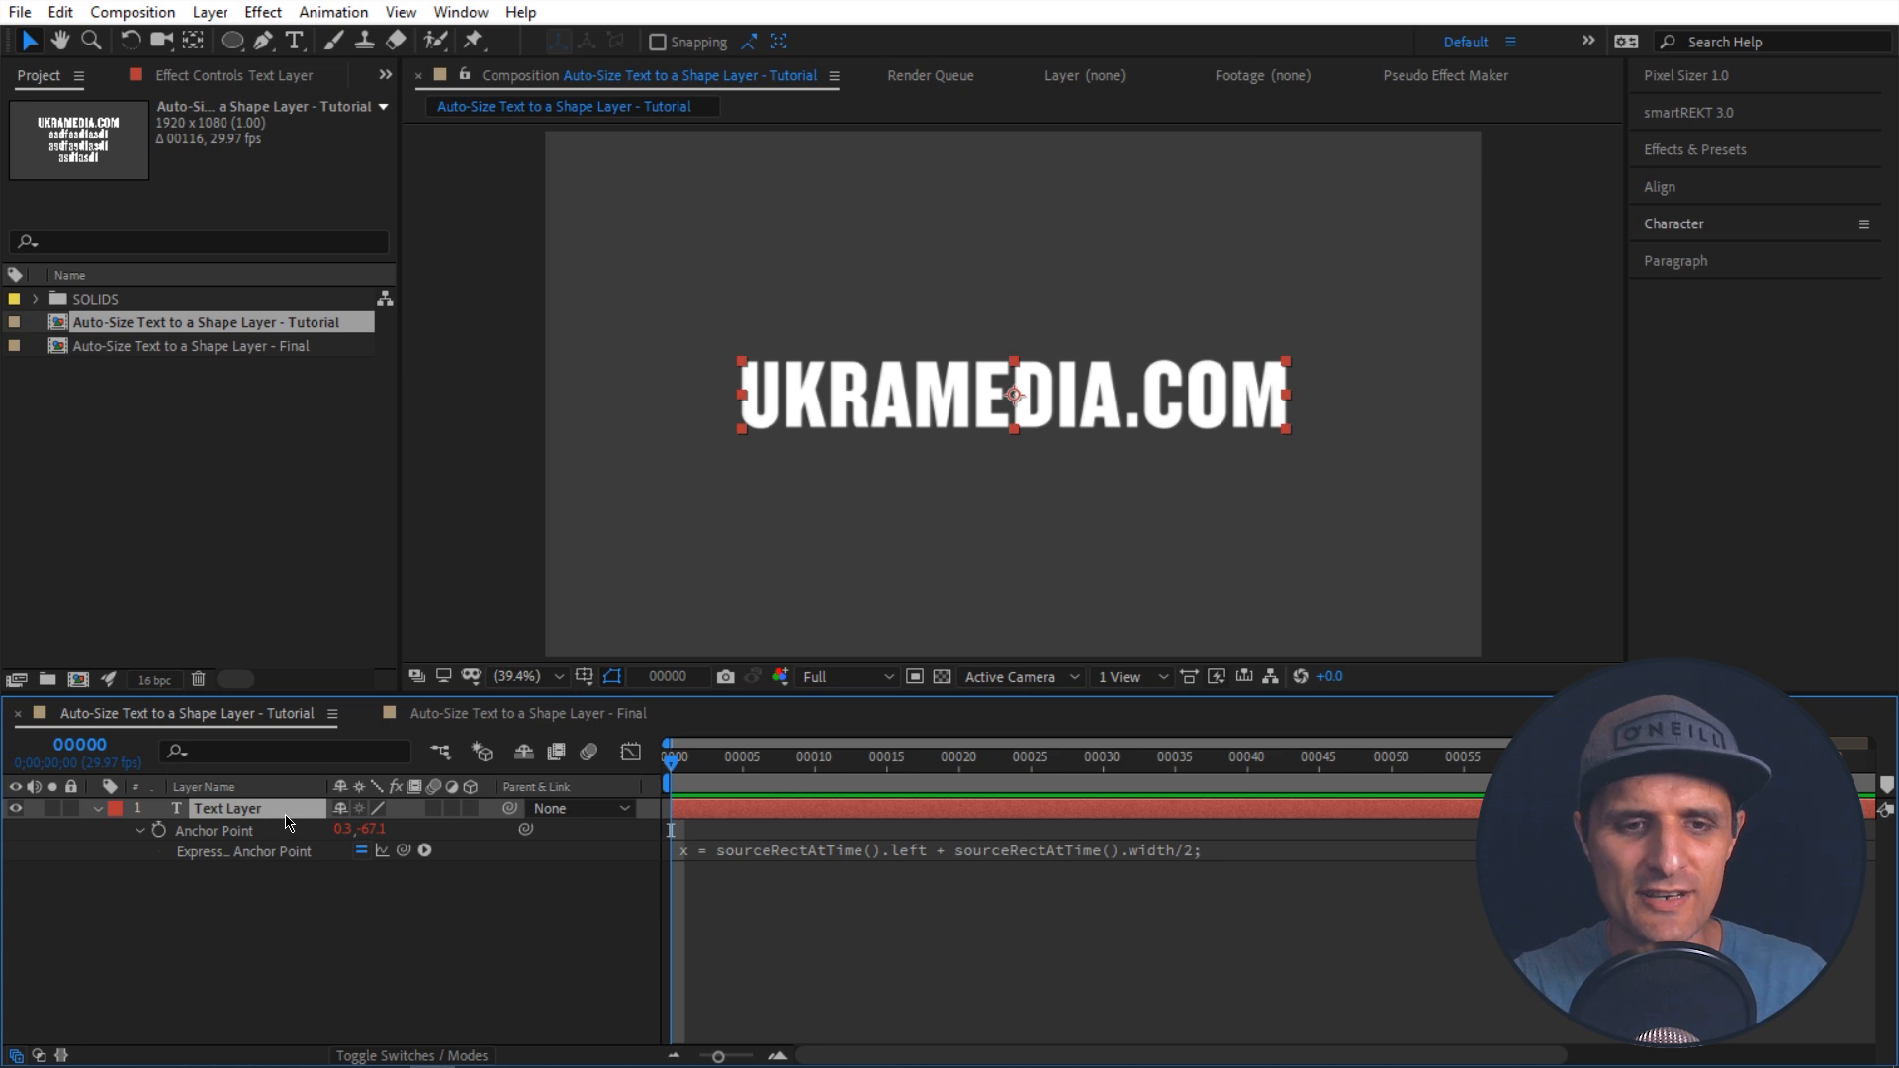
key(s)
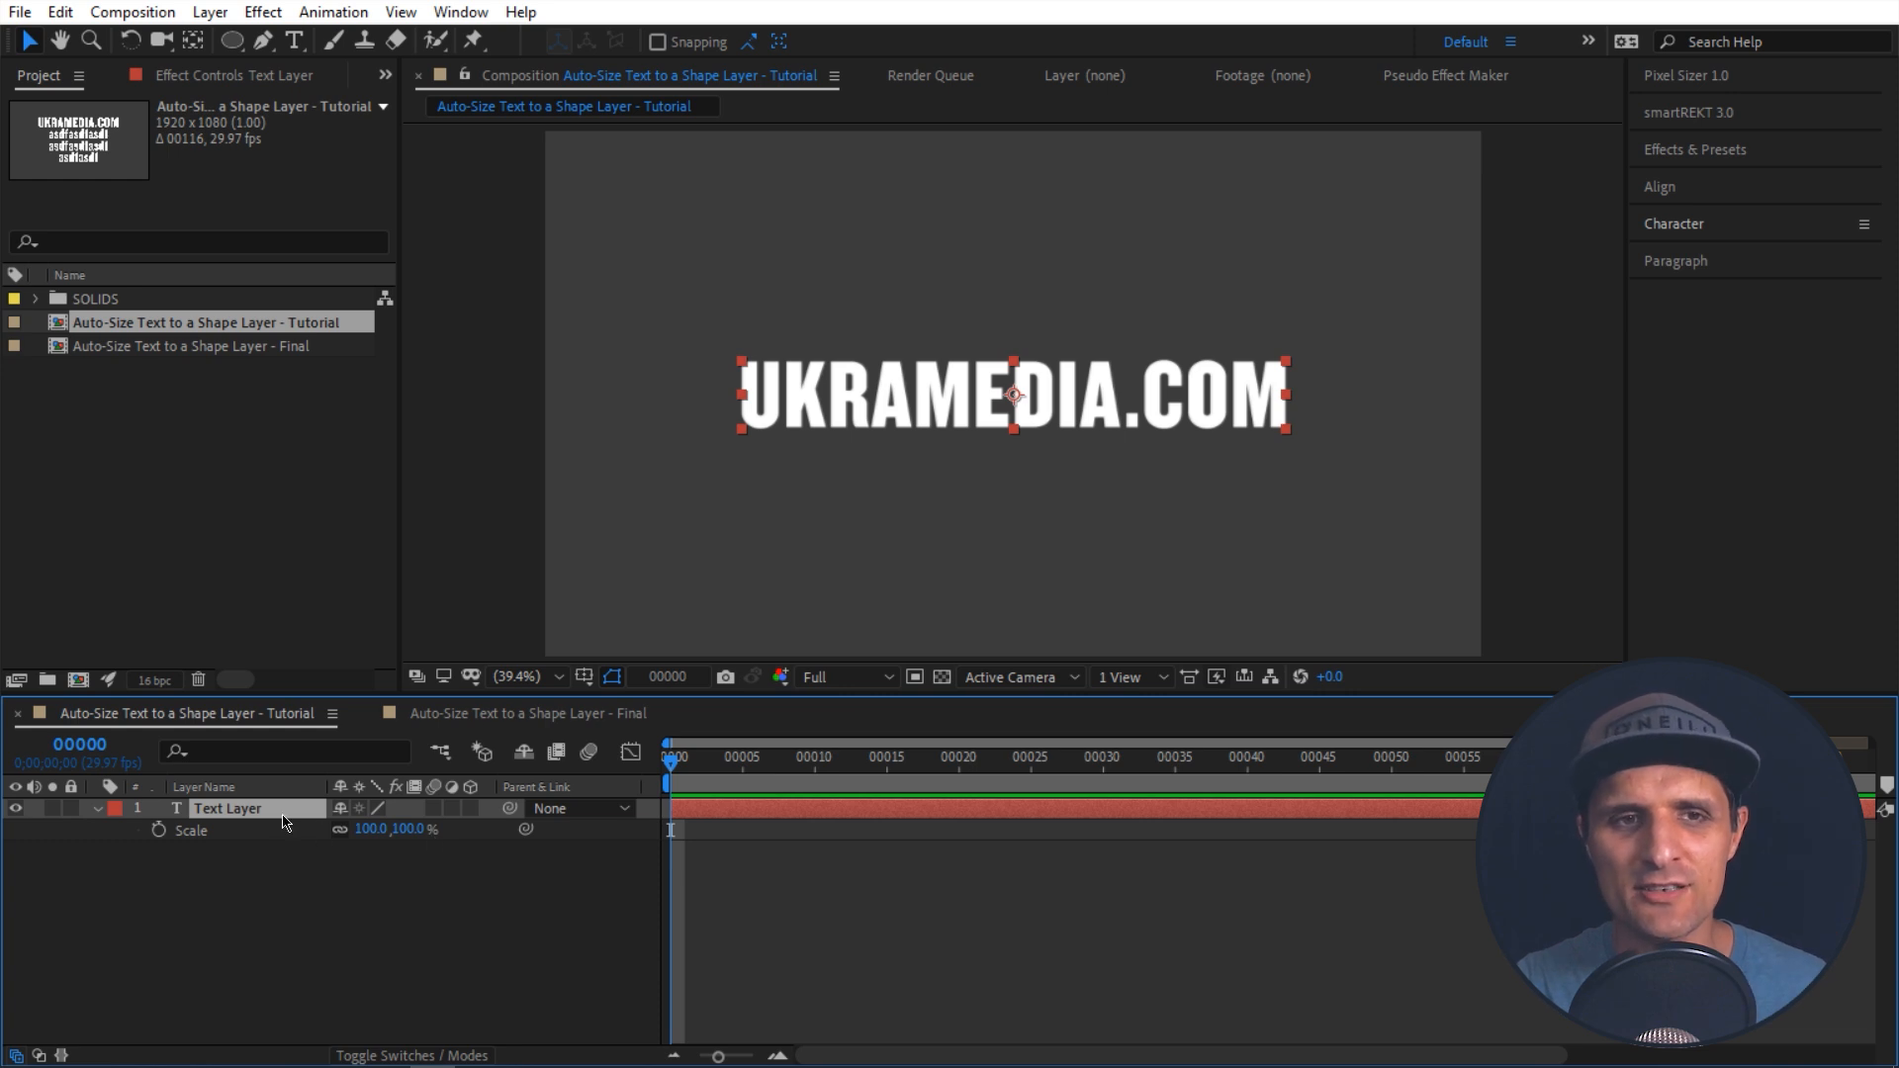
click(202, 81)
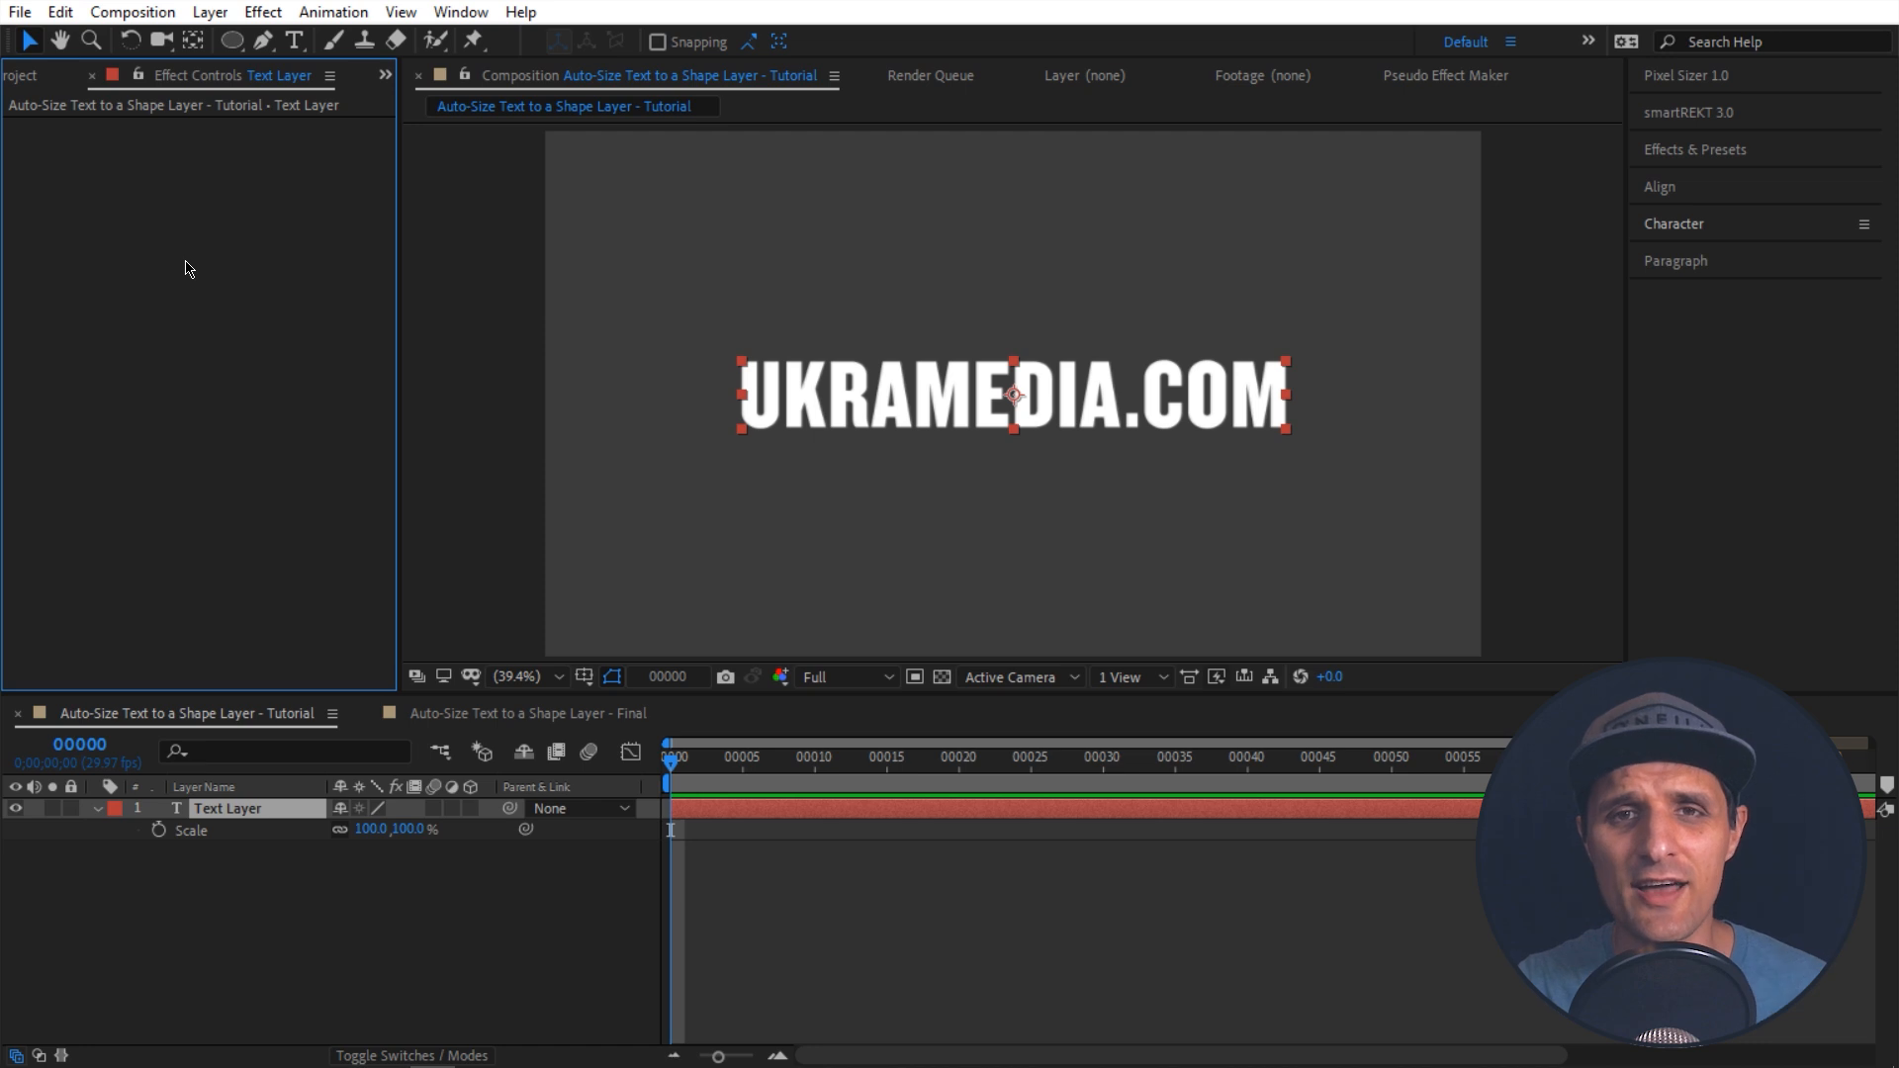
right_click(109, 232)
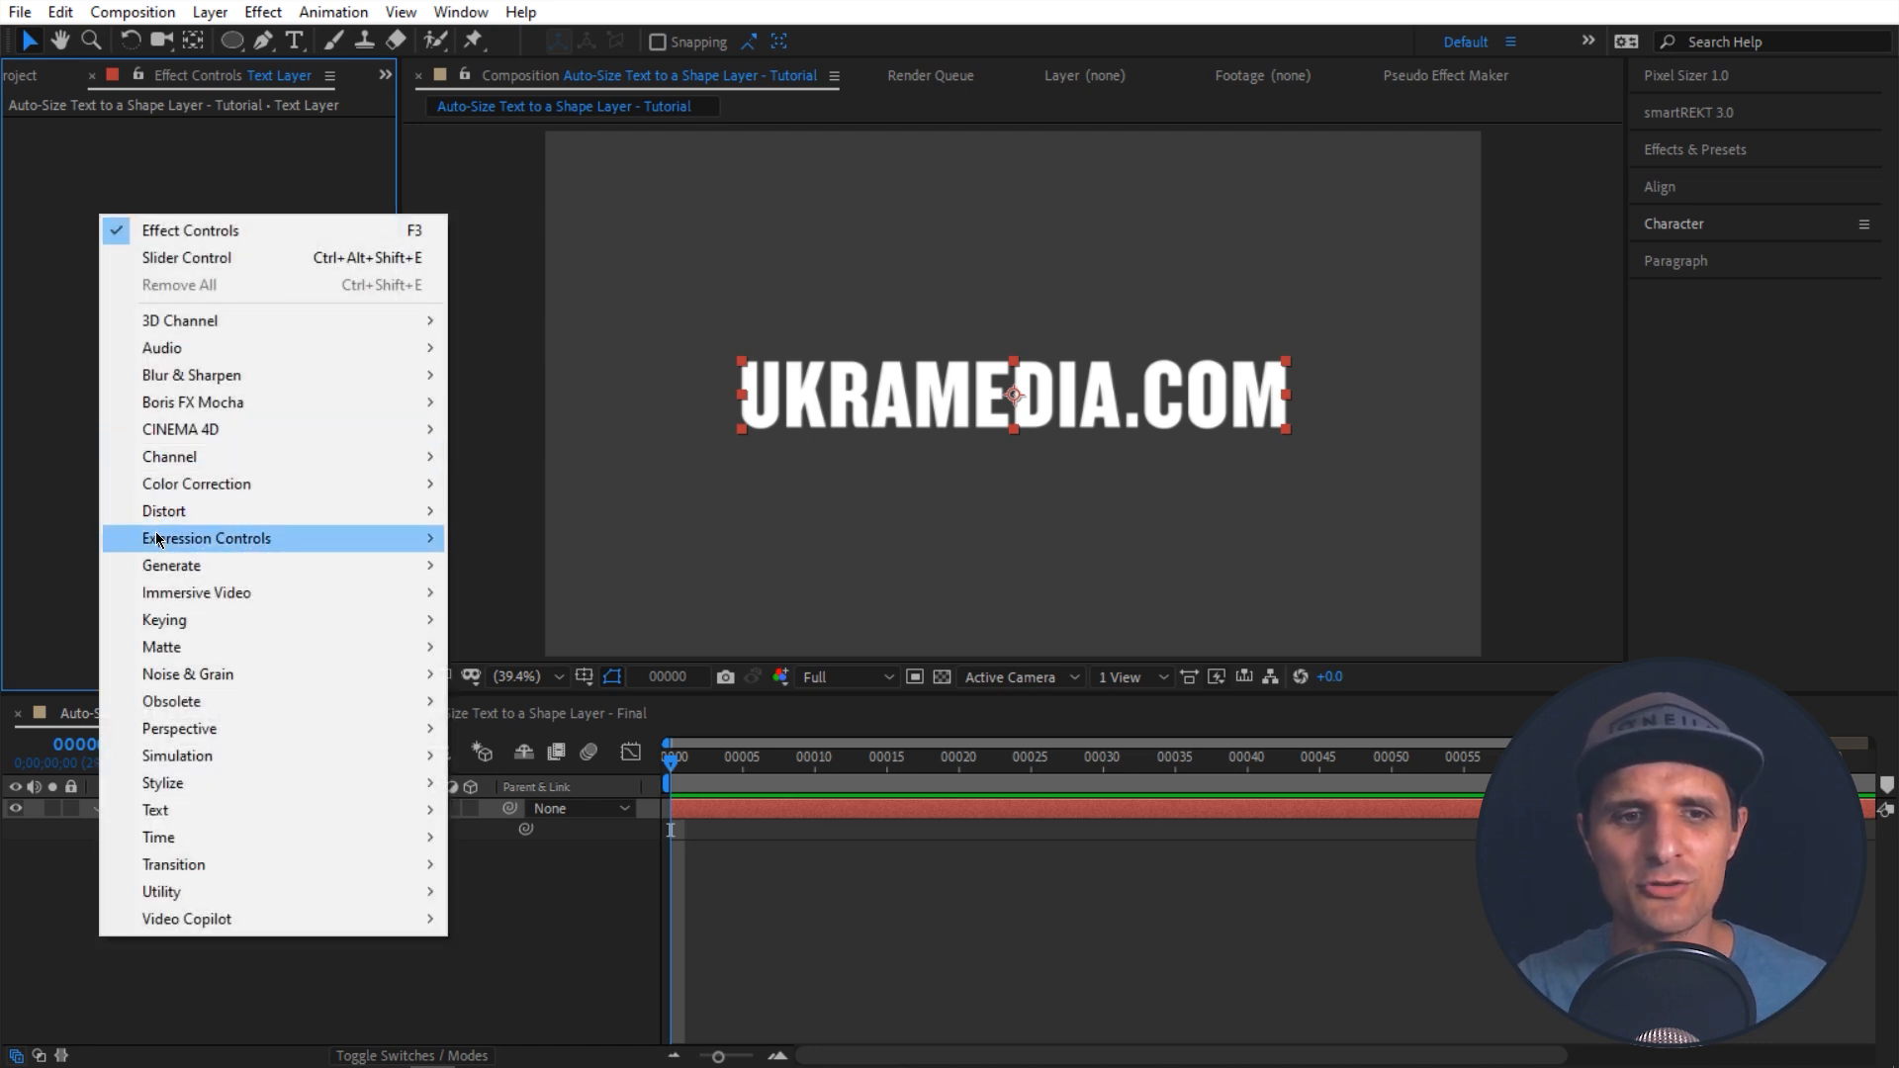
mouse_move(265, 541)
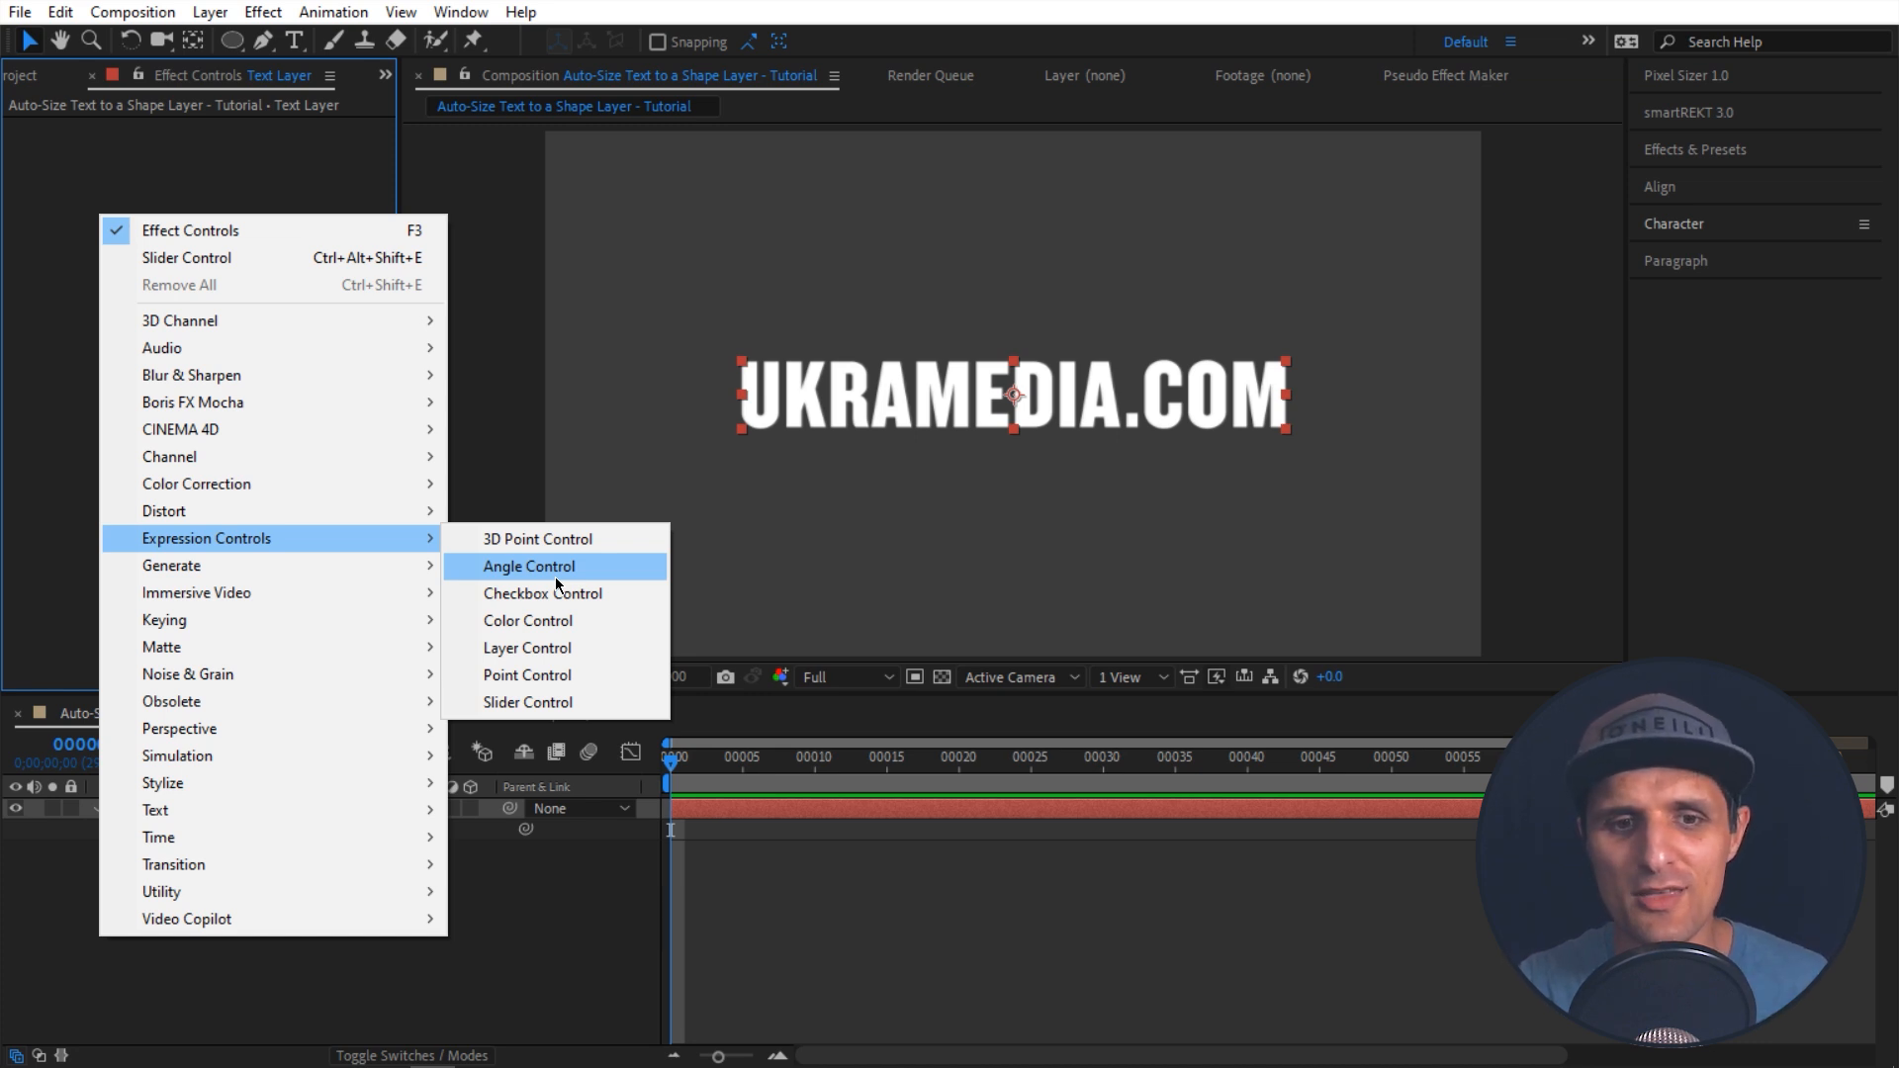
click(542, 702)
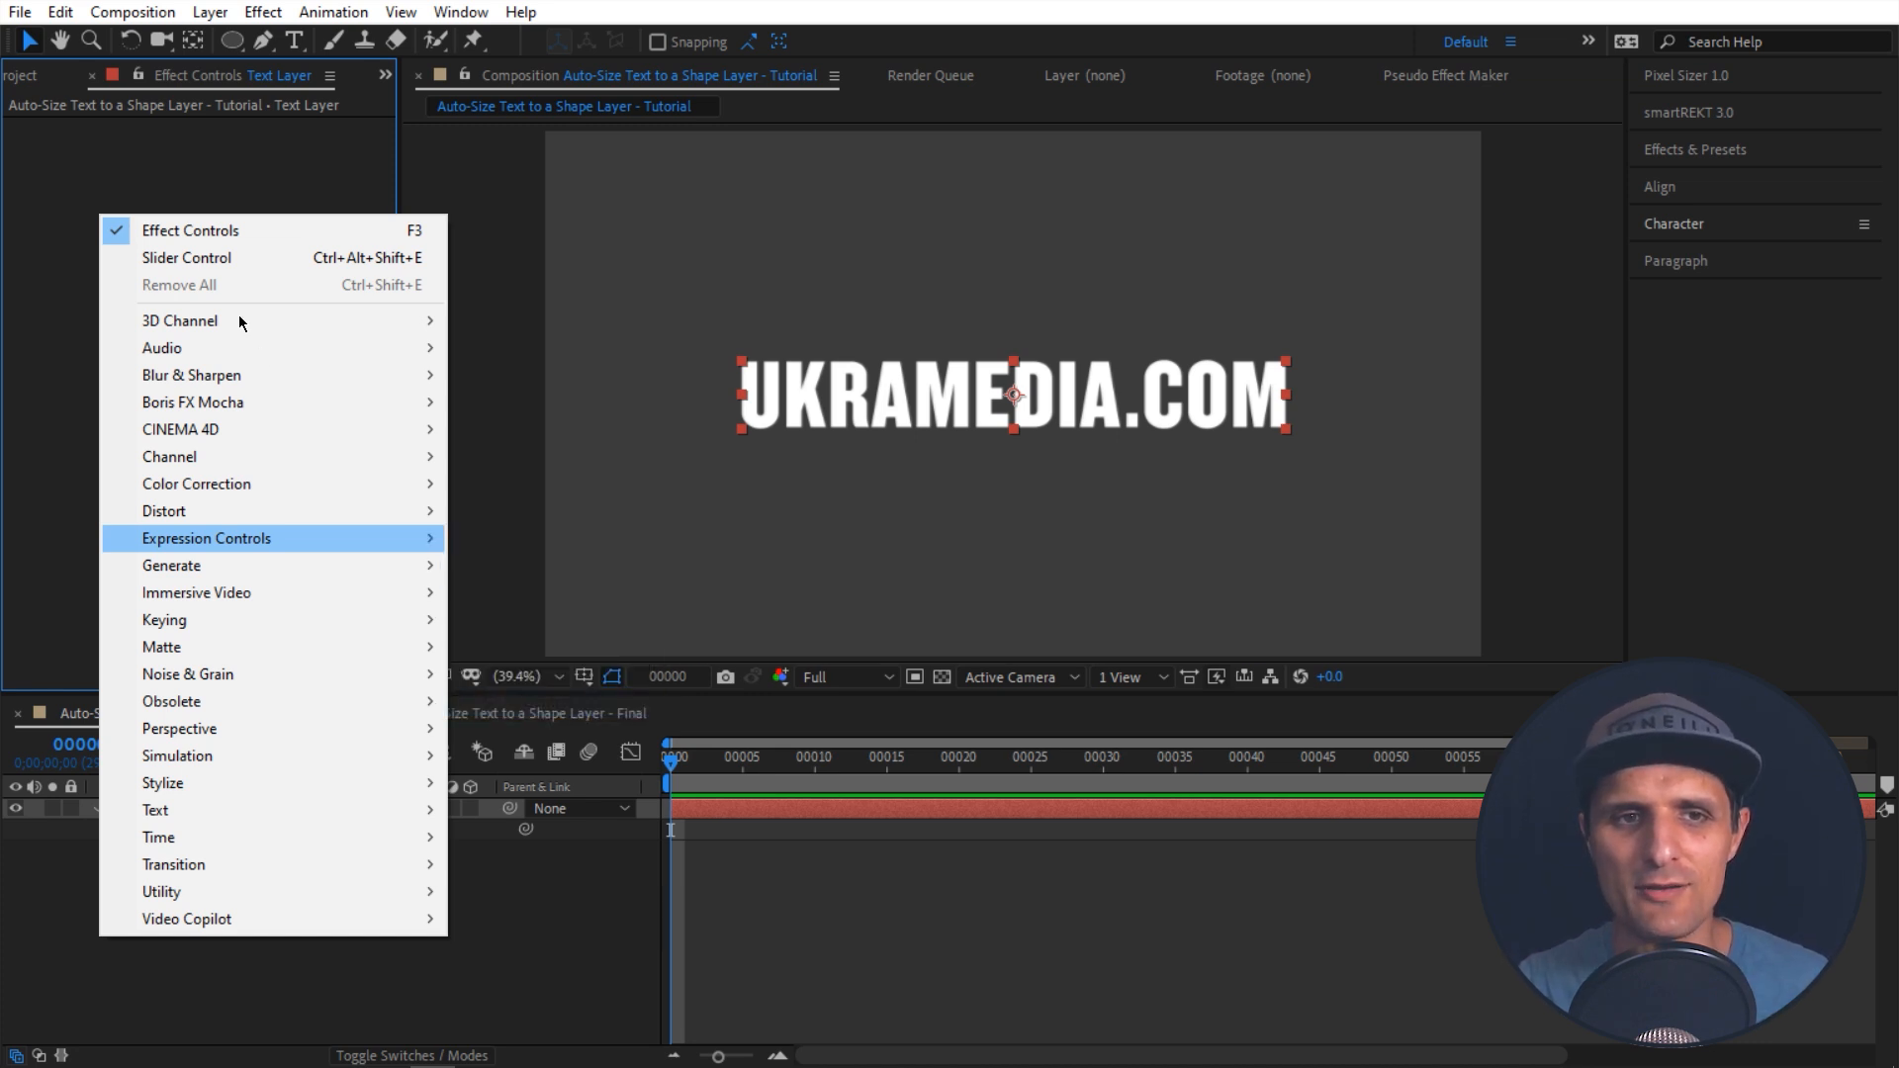
mouse_move(235, 149)
mouse_down()
mouse_move(308, 155)
mouse_move(145, 162)
mouse_move(228, 163)
mouse_up()
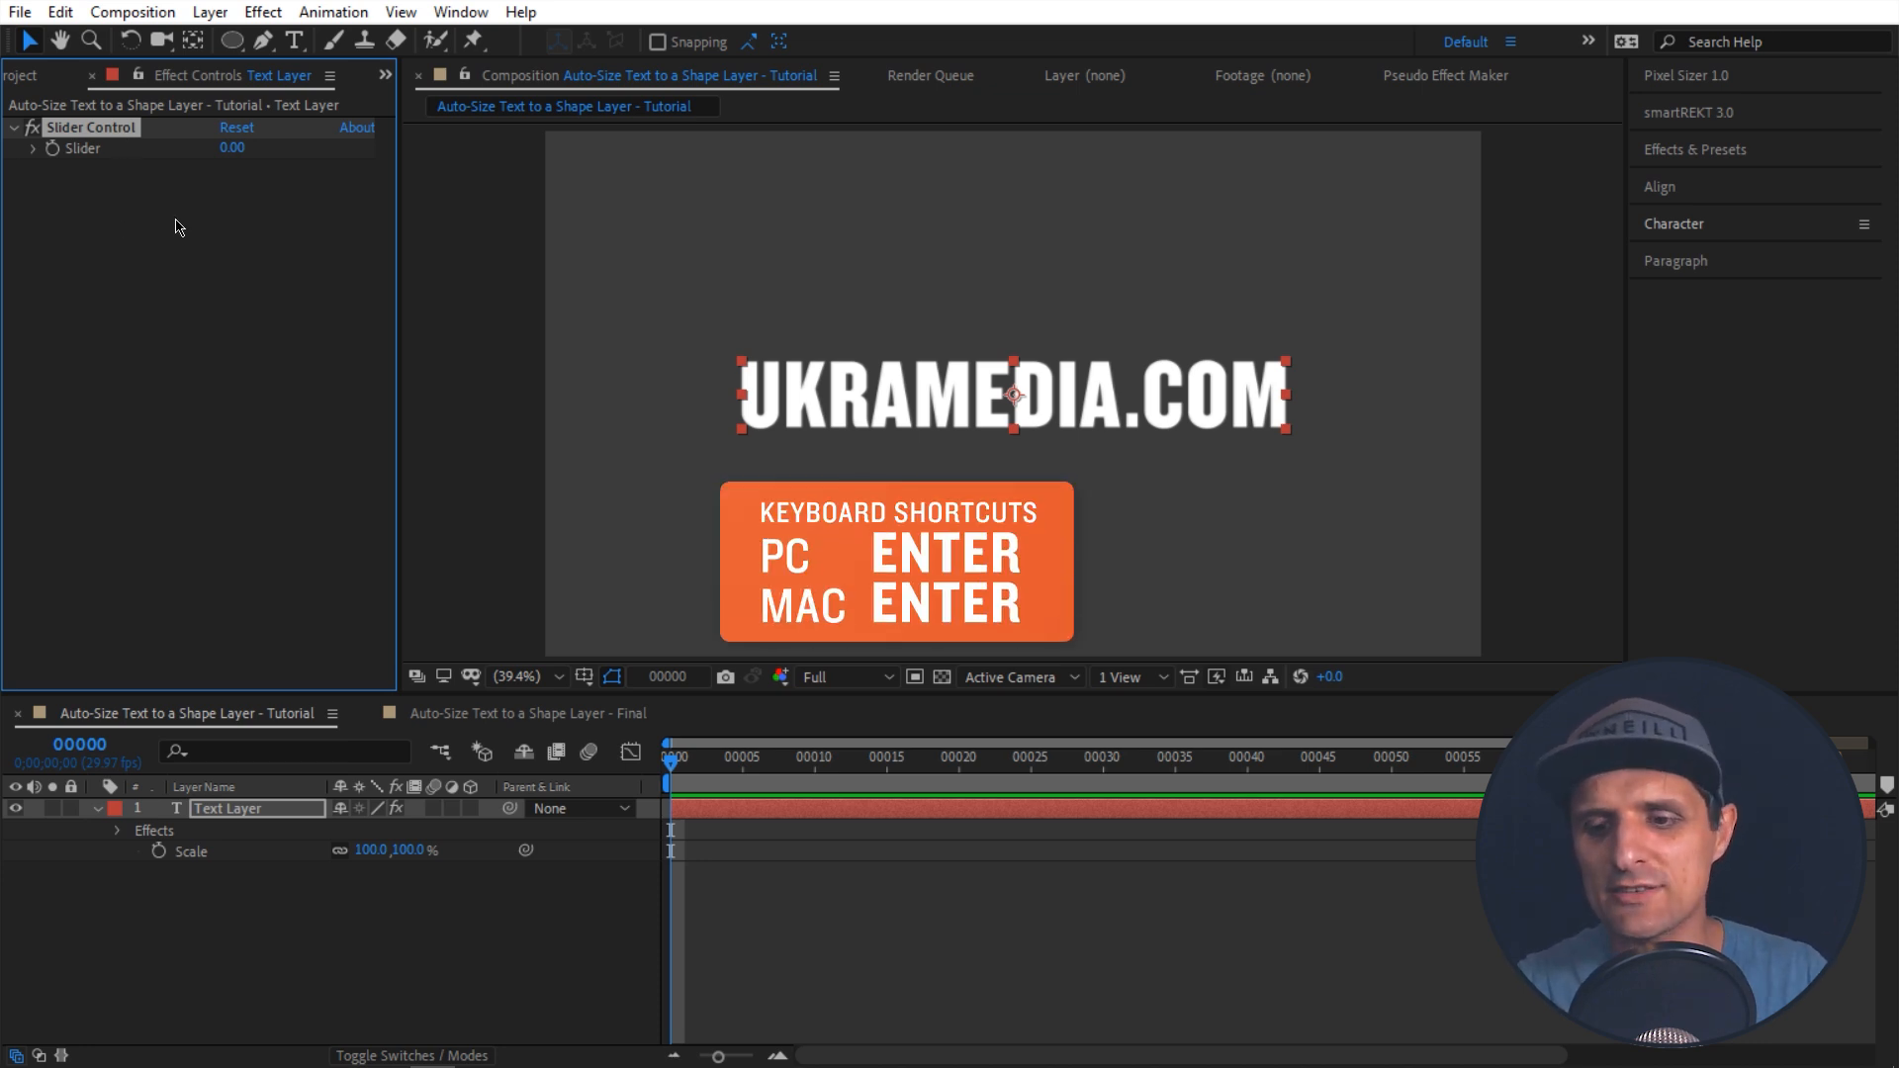
key(Return)
text(X Size)
key(Return)
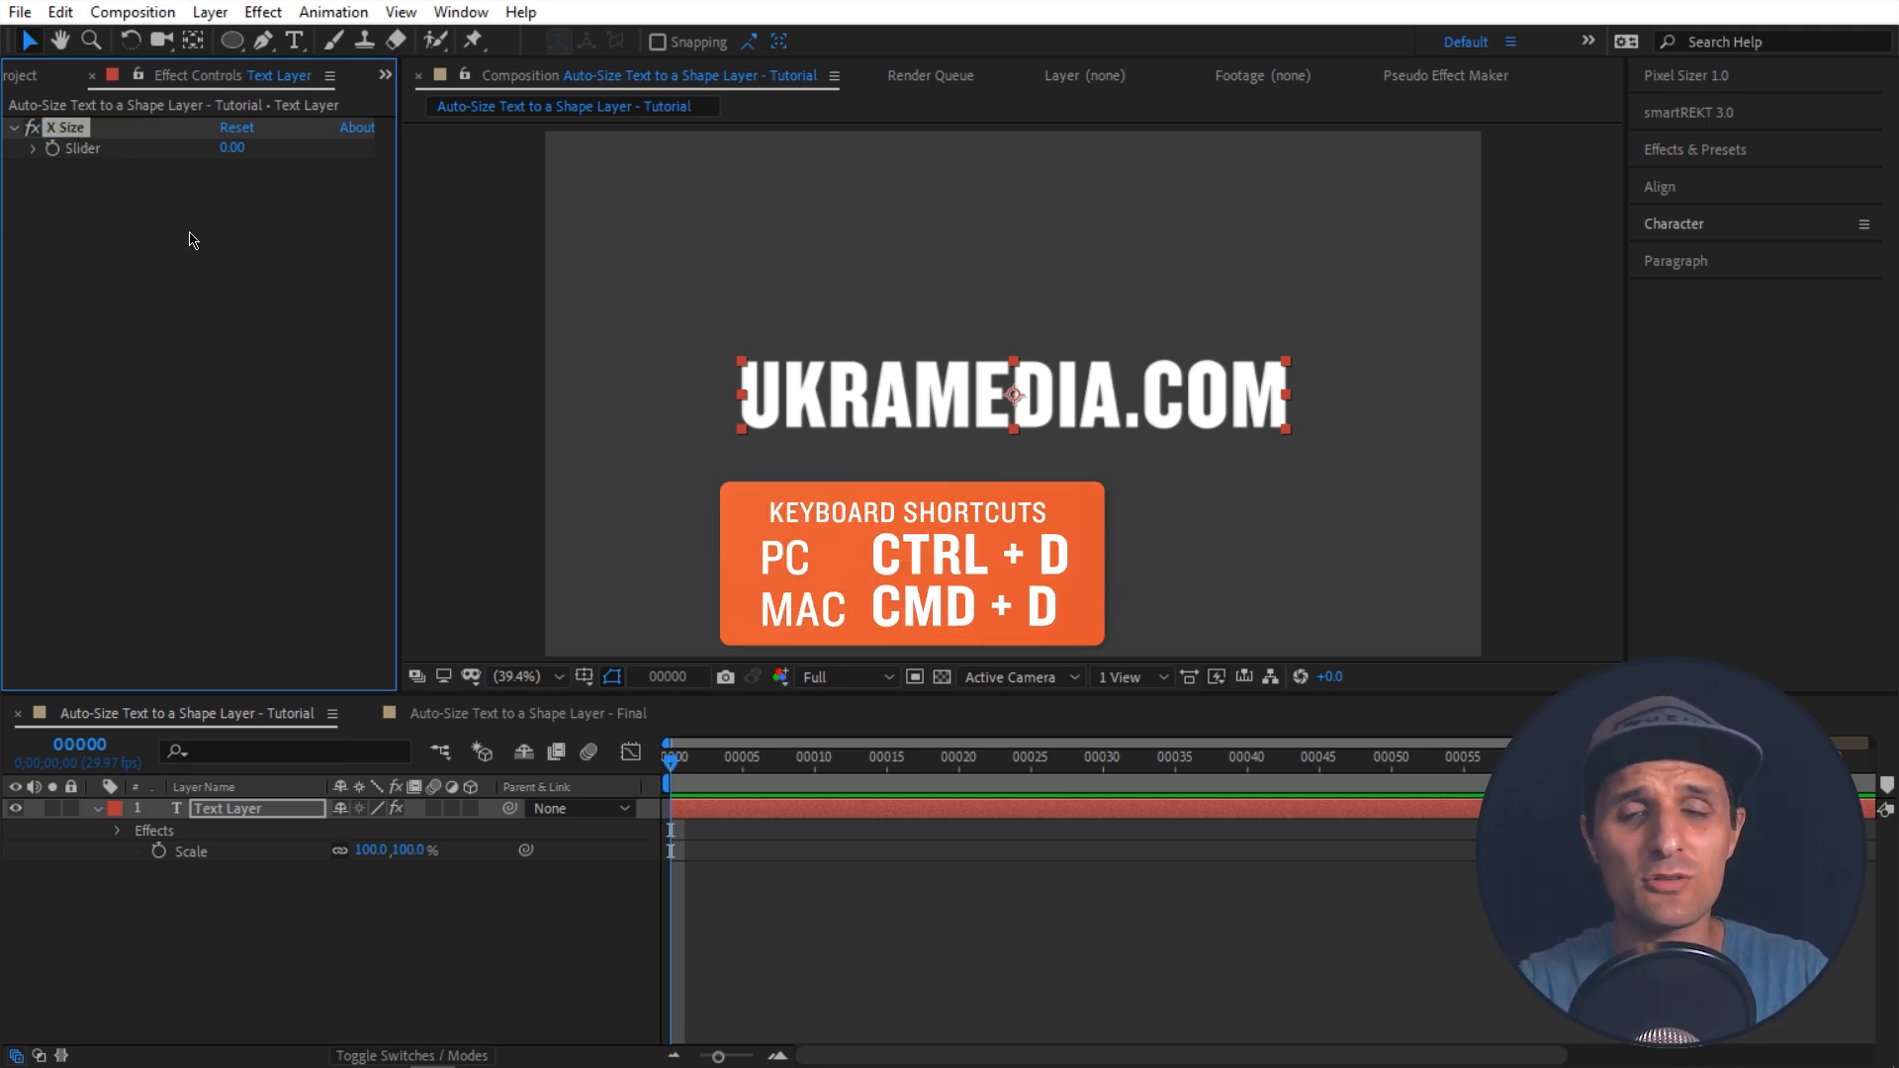
Step: Duplicate the X Size slider effect and rename the copy Y Size
key(ctrl+d)
key(Return)
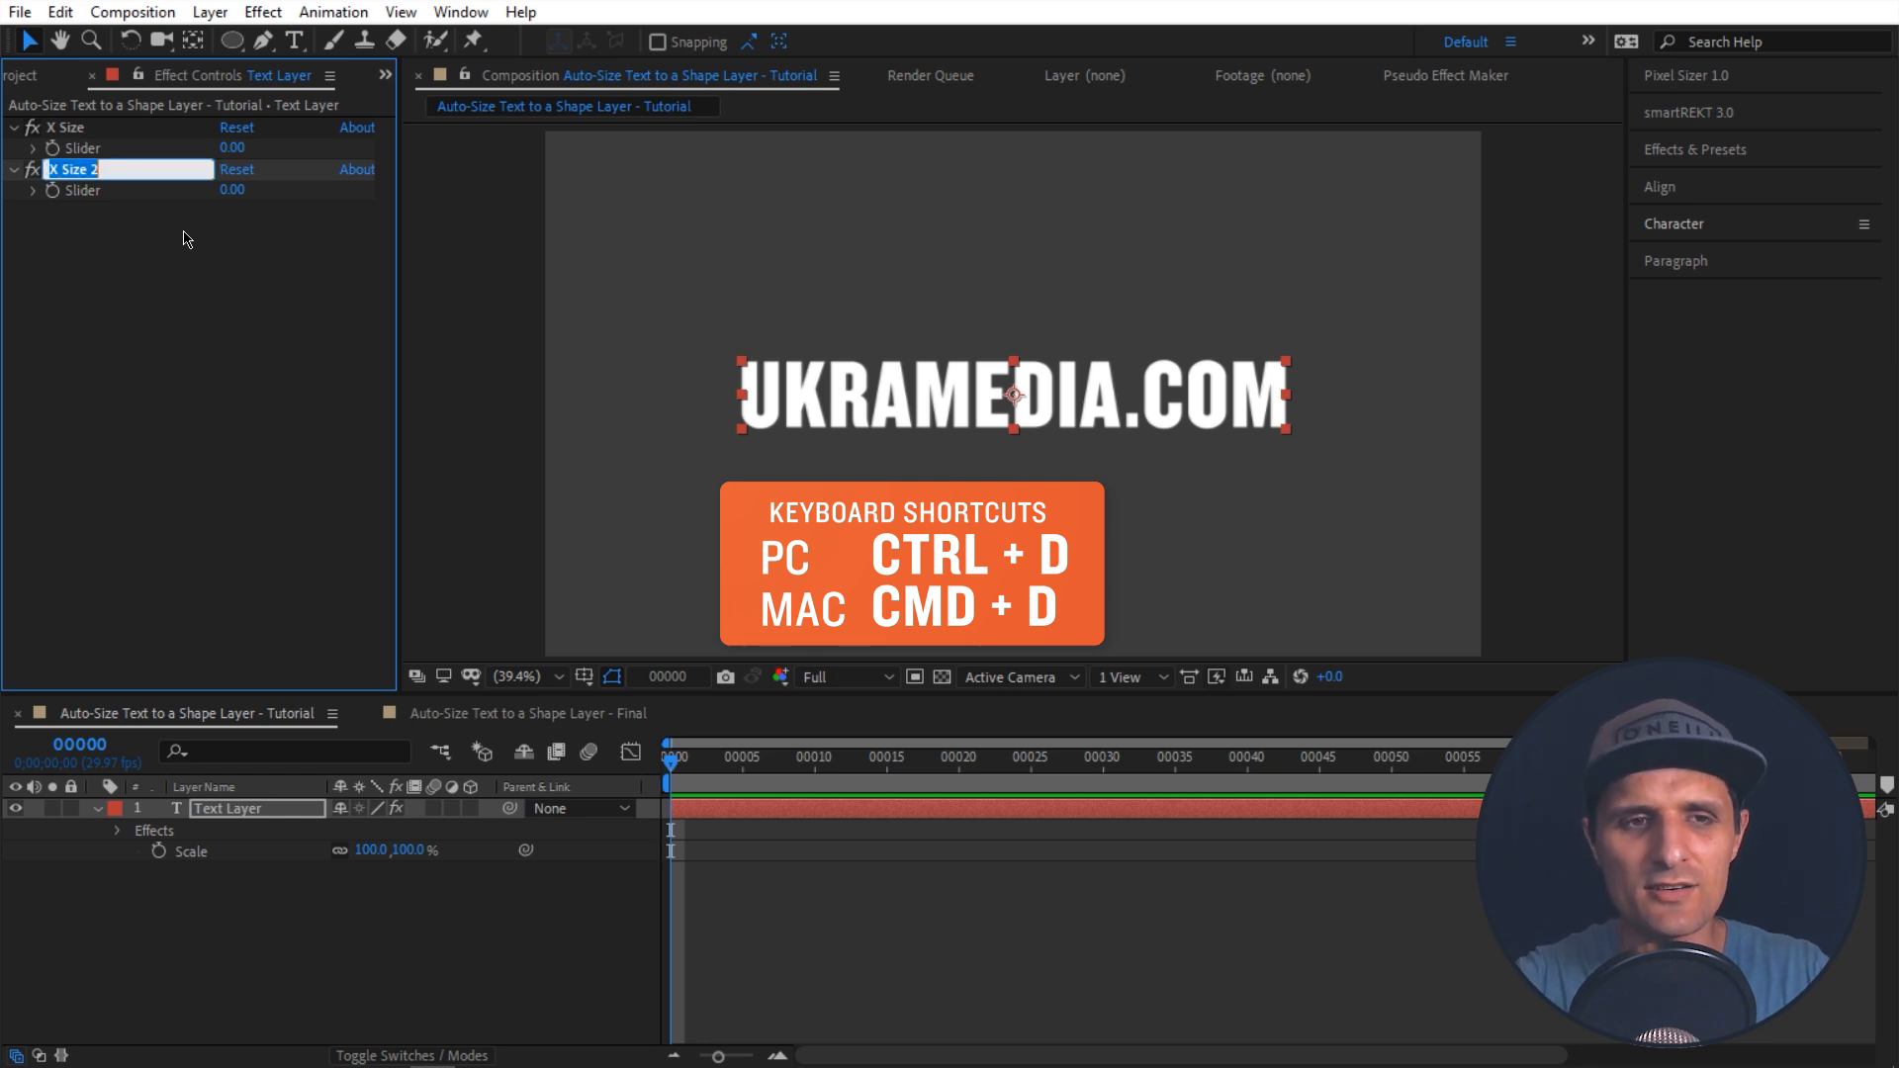
text(Y Size)
key(Return)
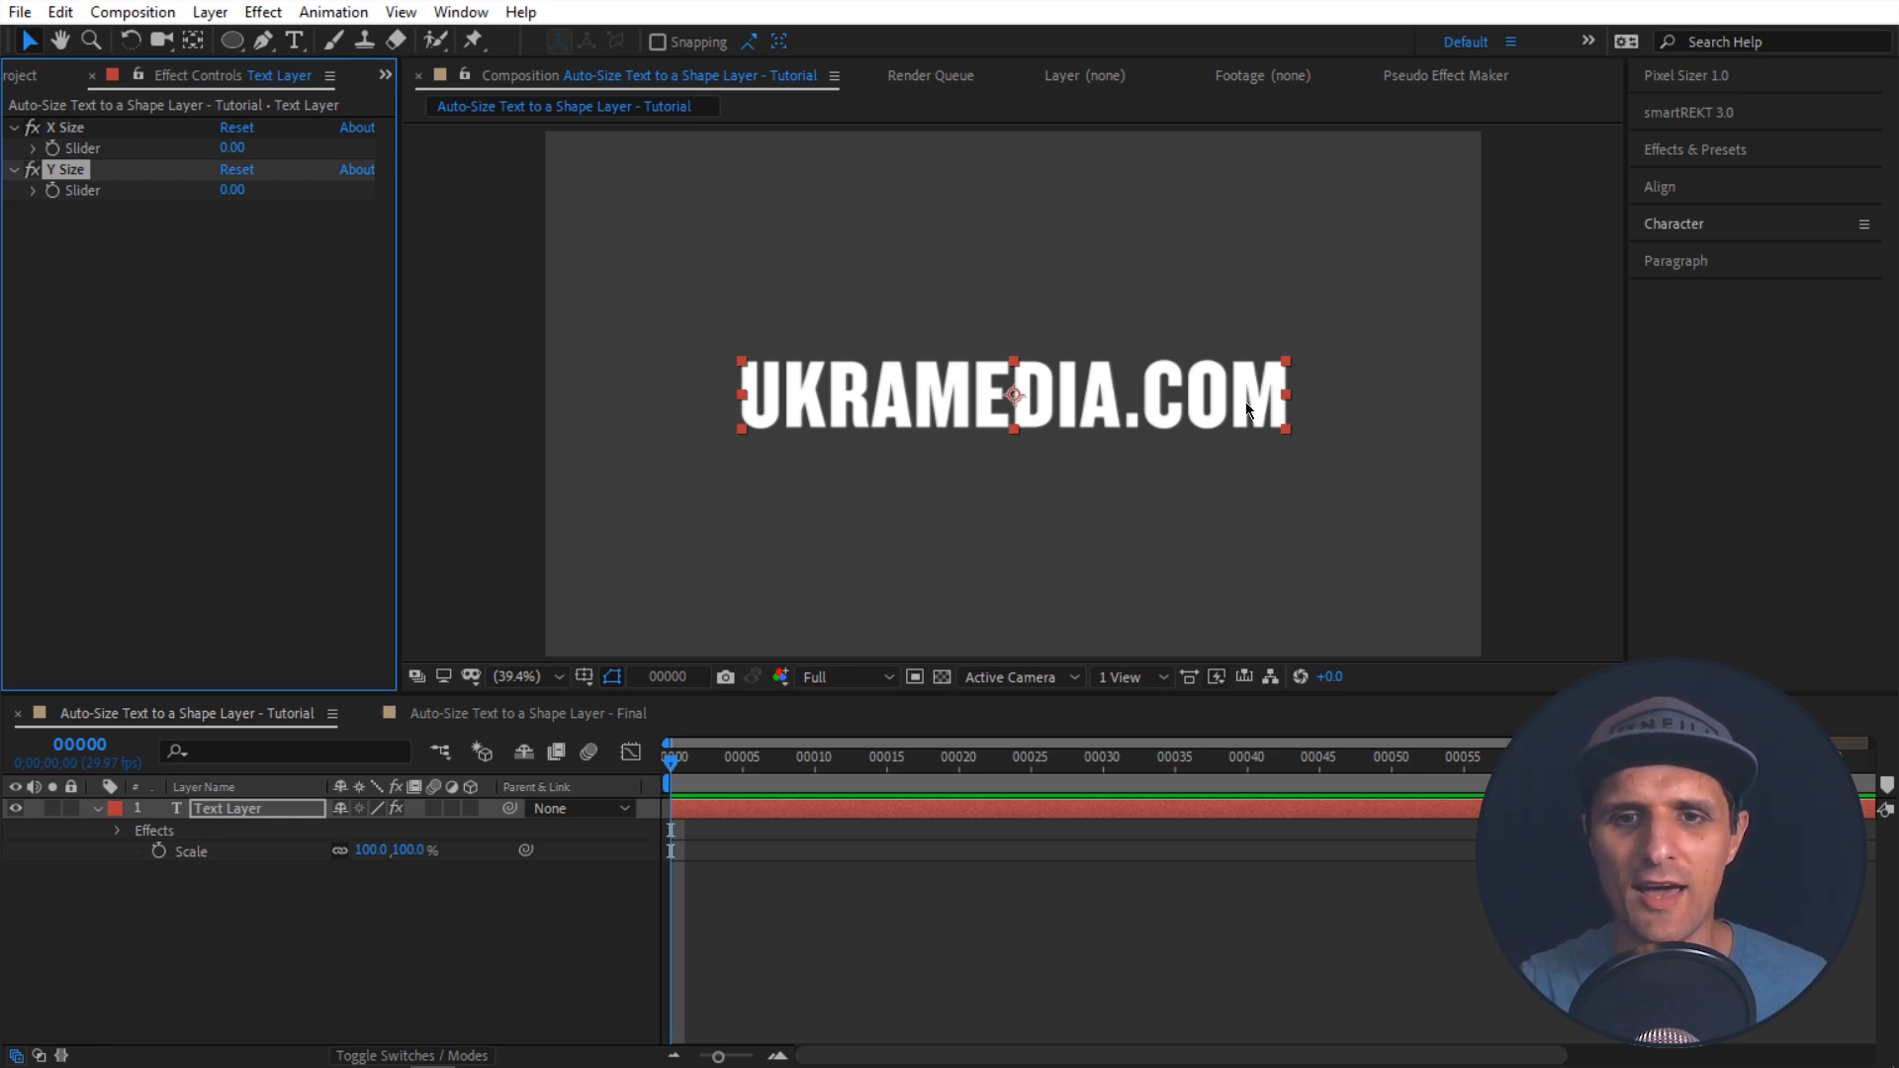
Step: Set the X Size slider to 600 and the Y Size slider to 100
click(232, 148)
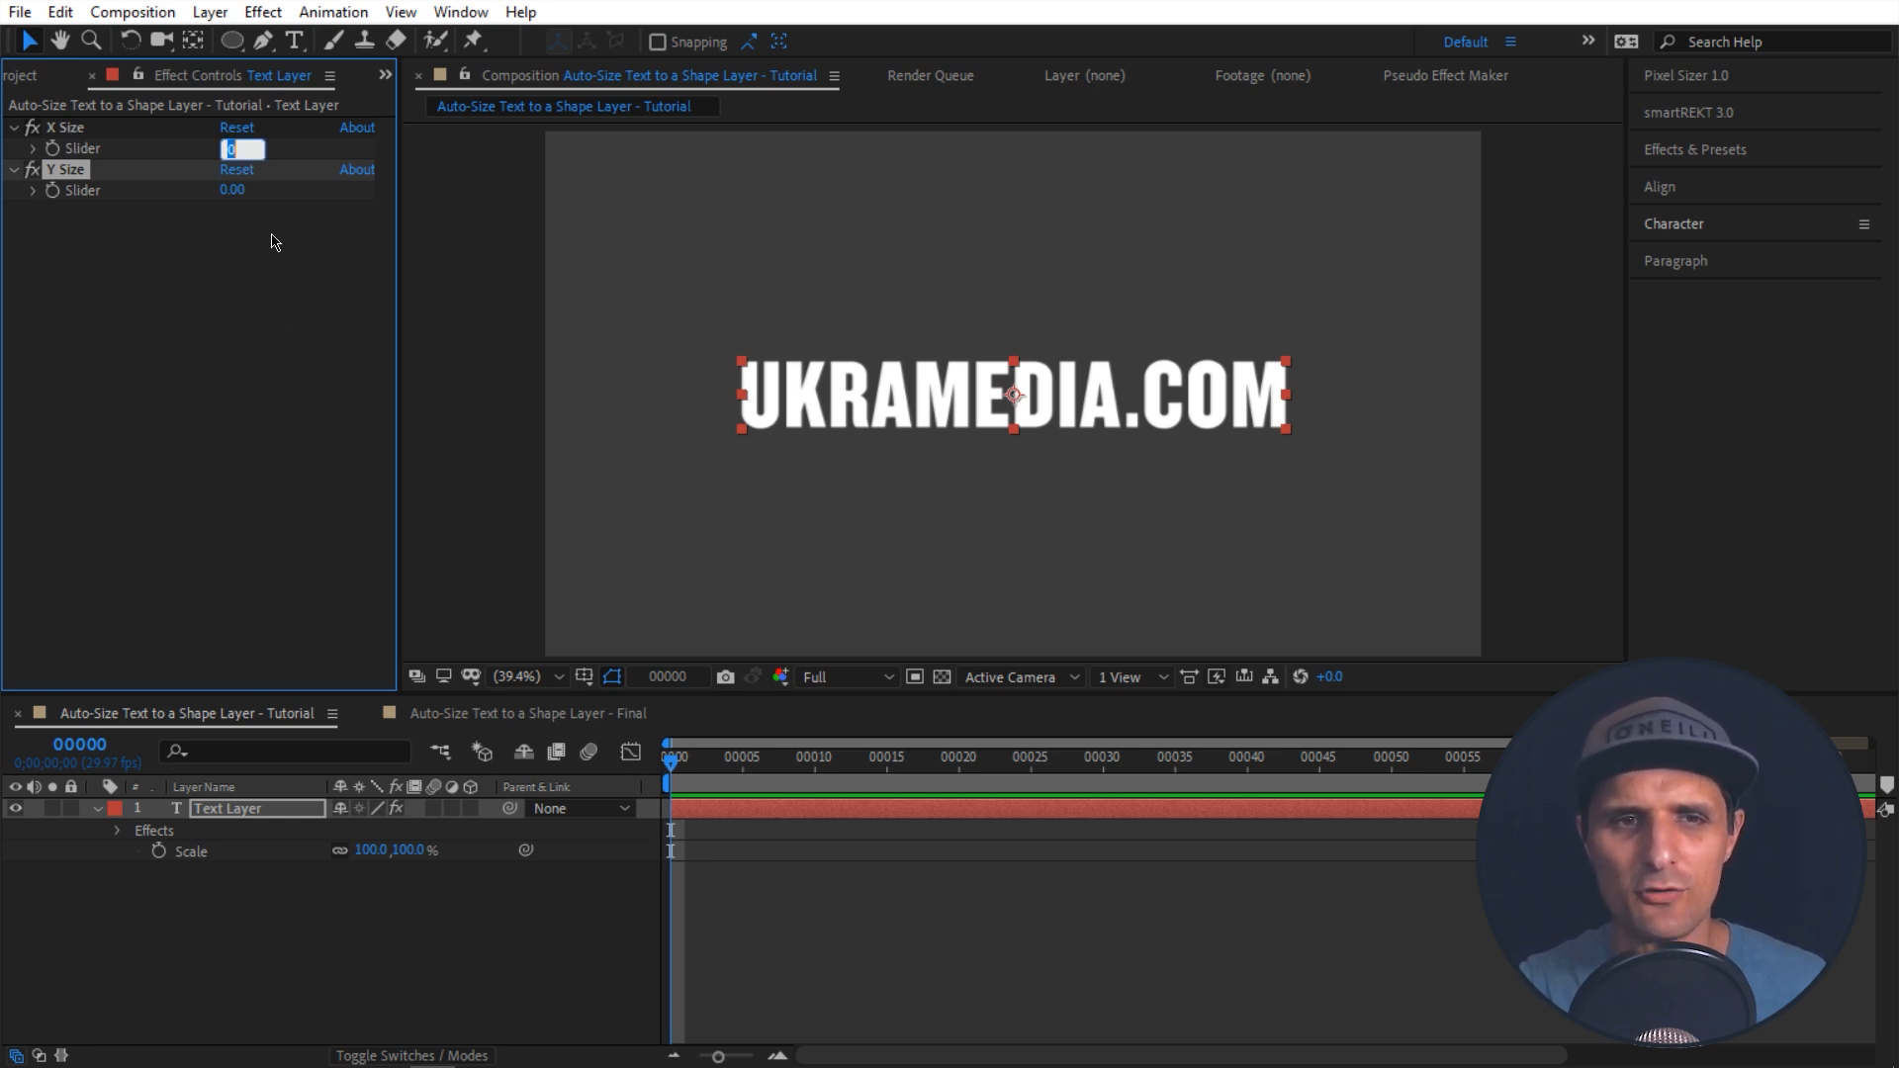
text(600)
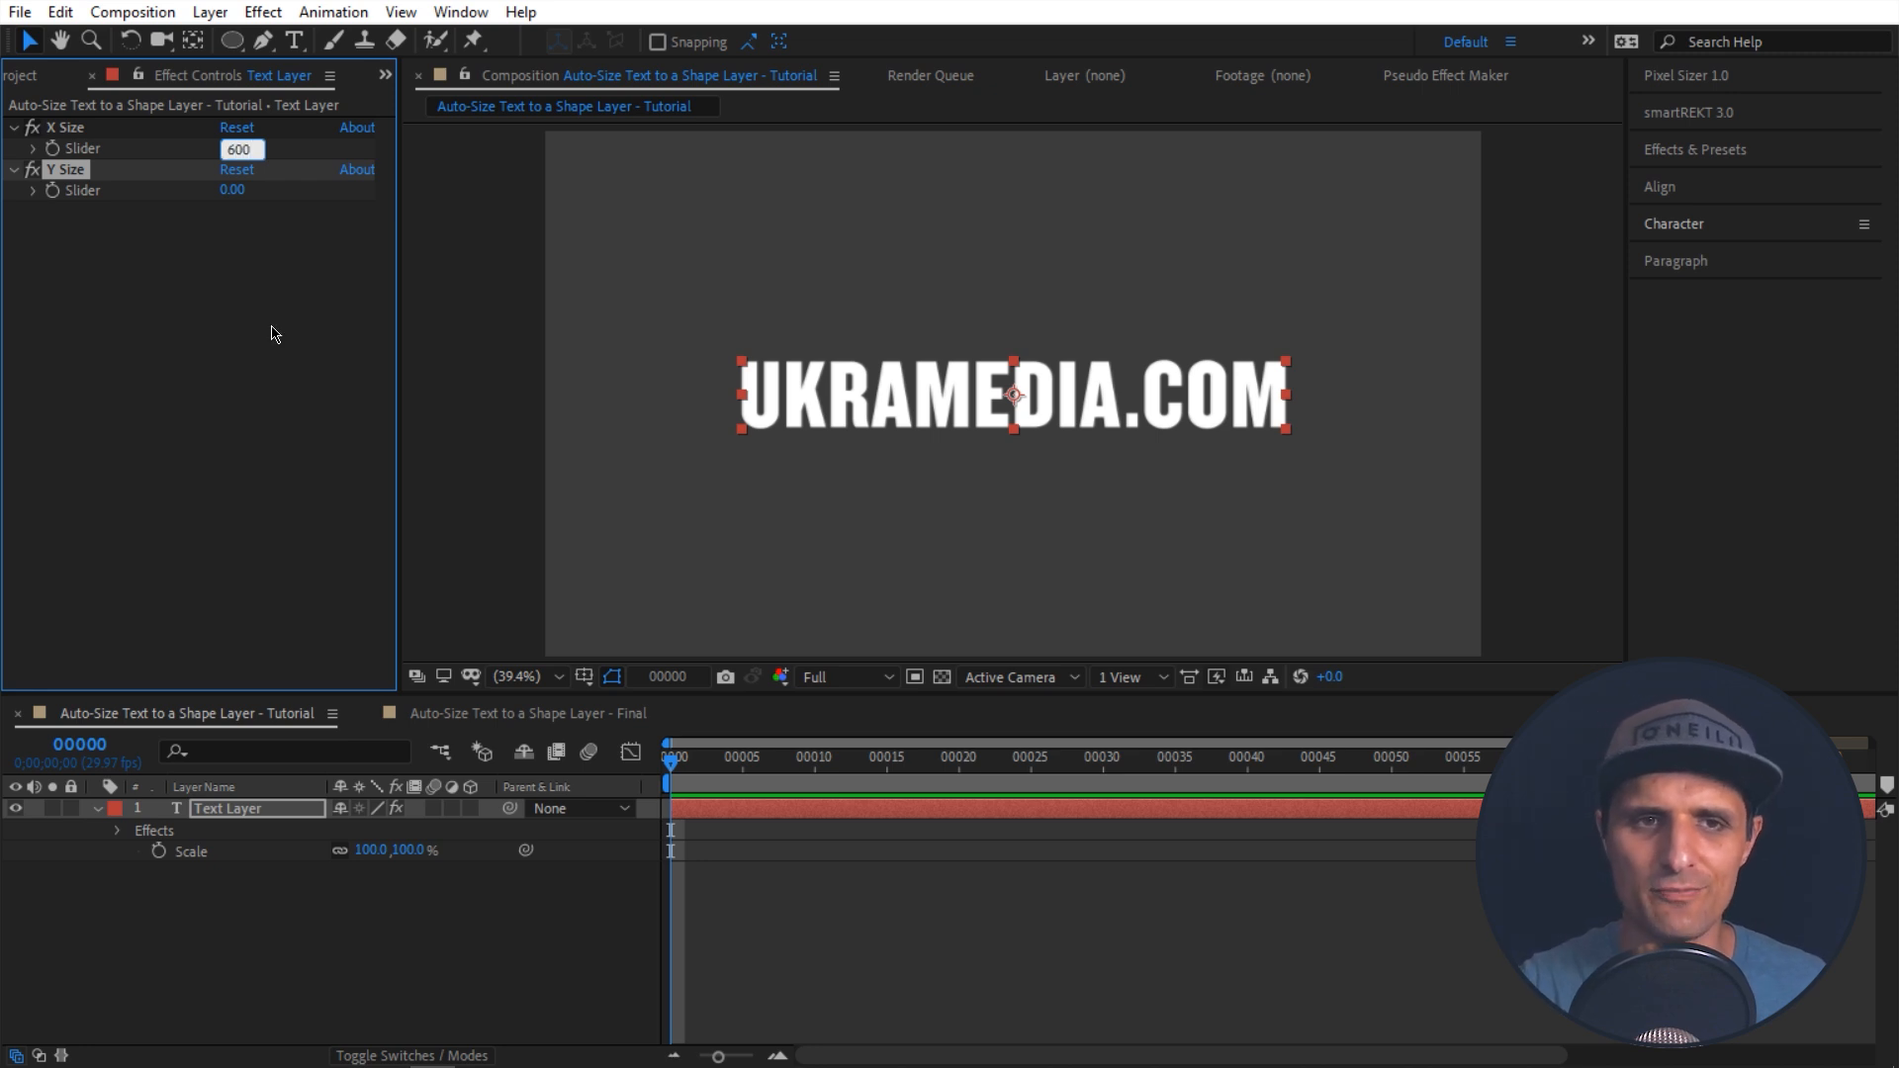
key(Return)
click(71, 170)
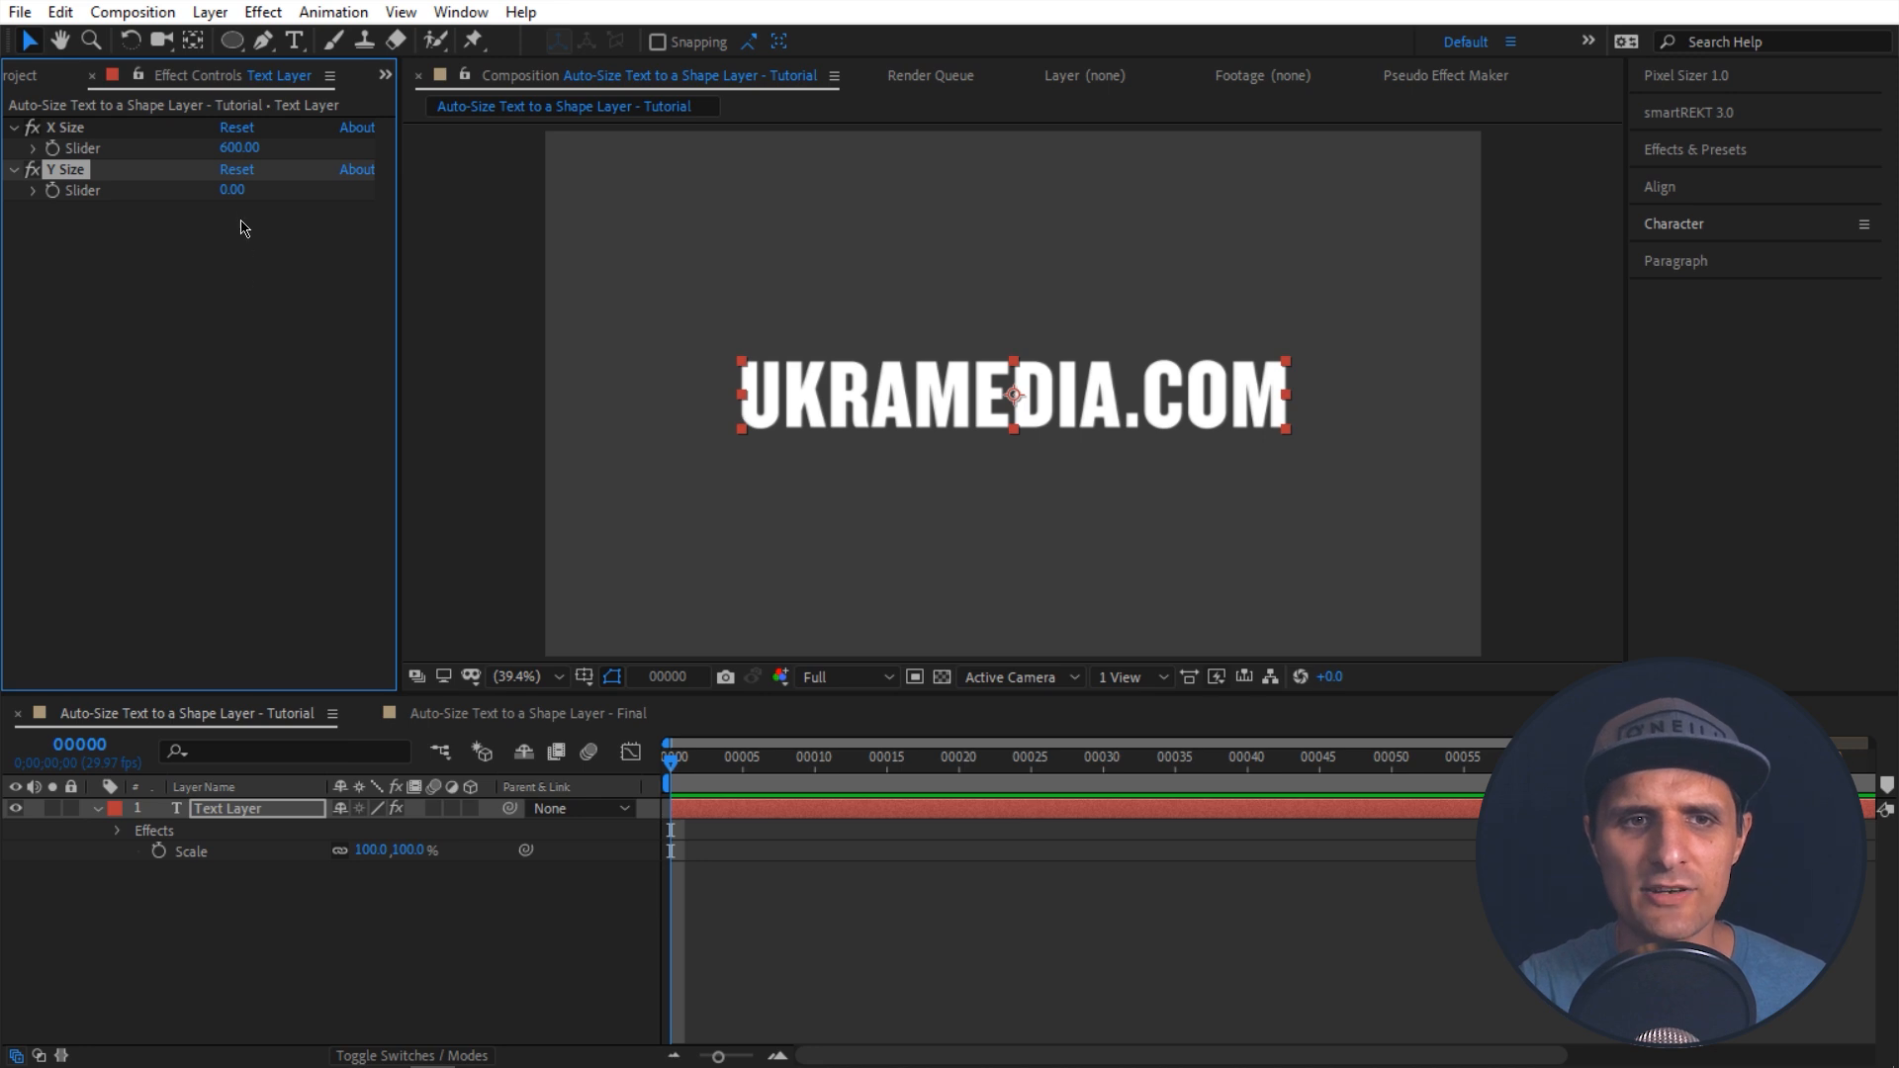
click(233, 190)
text(10)
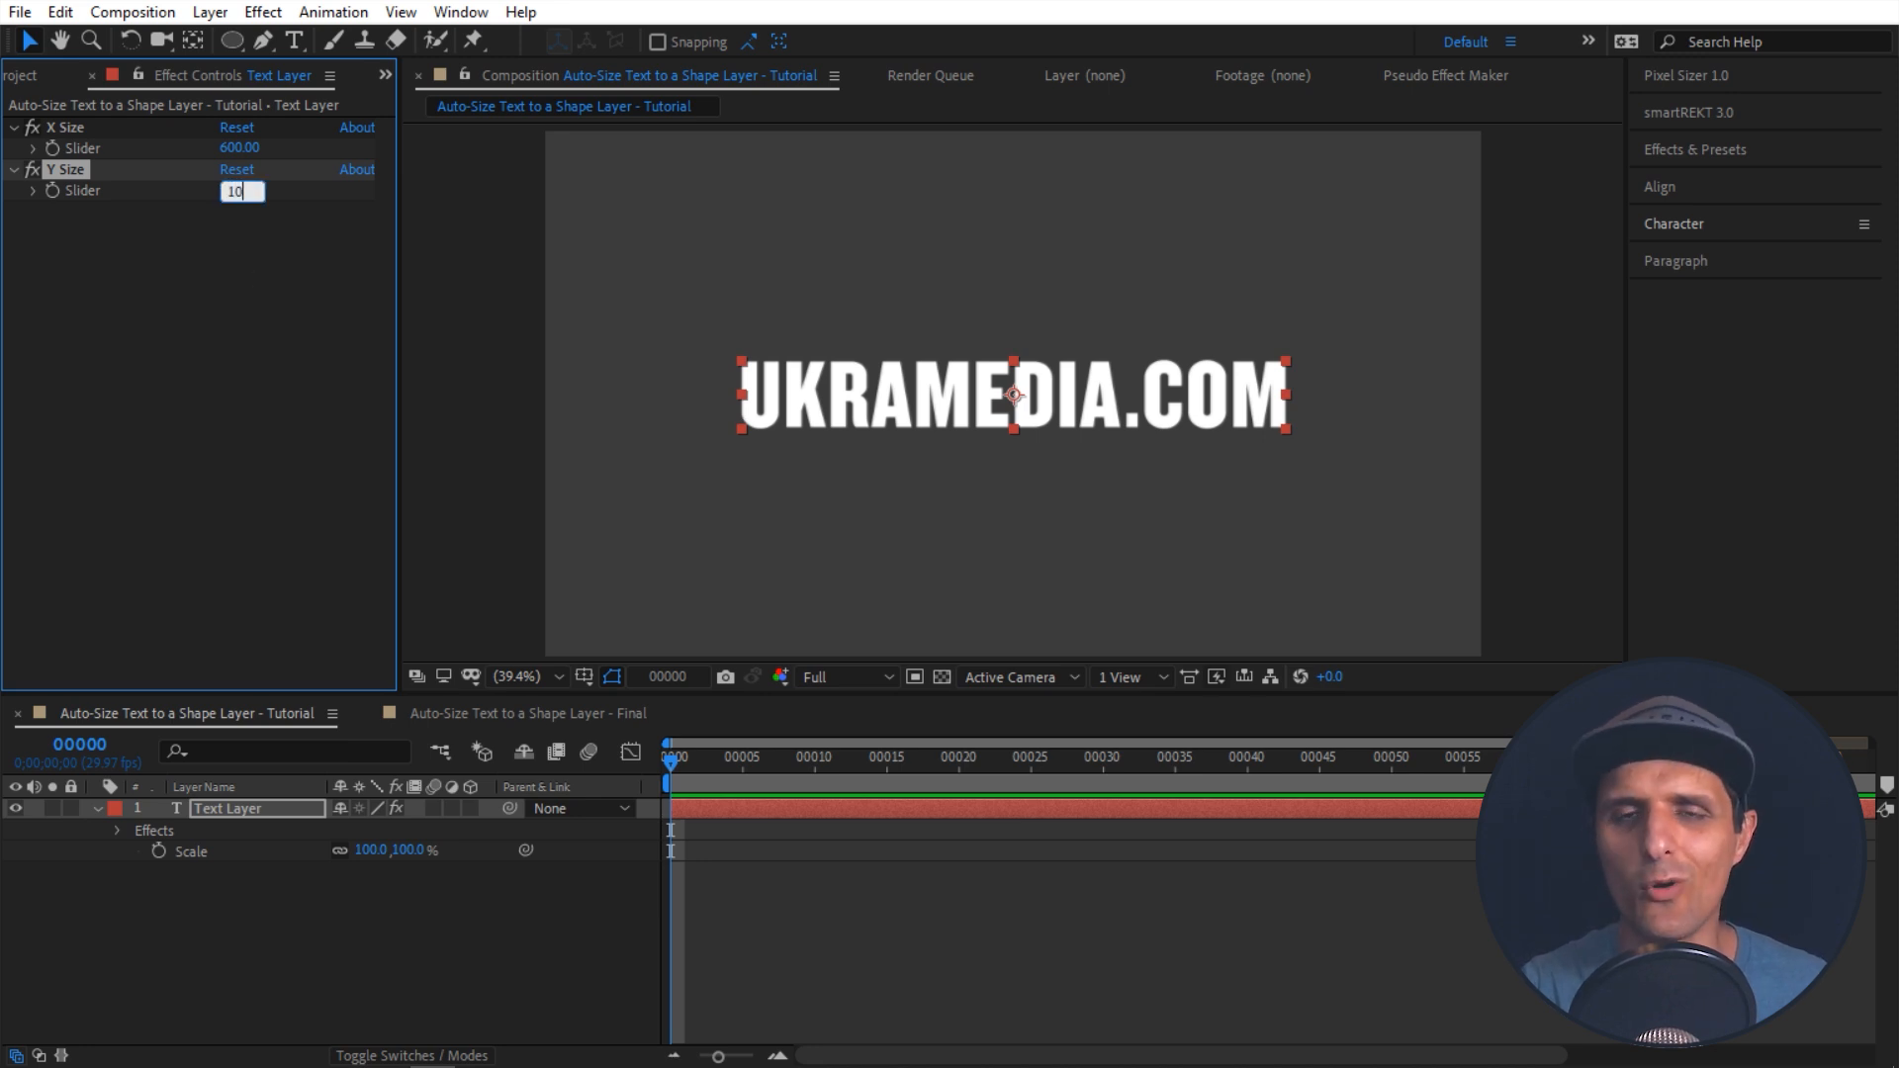
text(0)
click(203, 294)
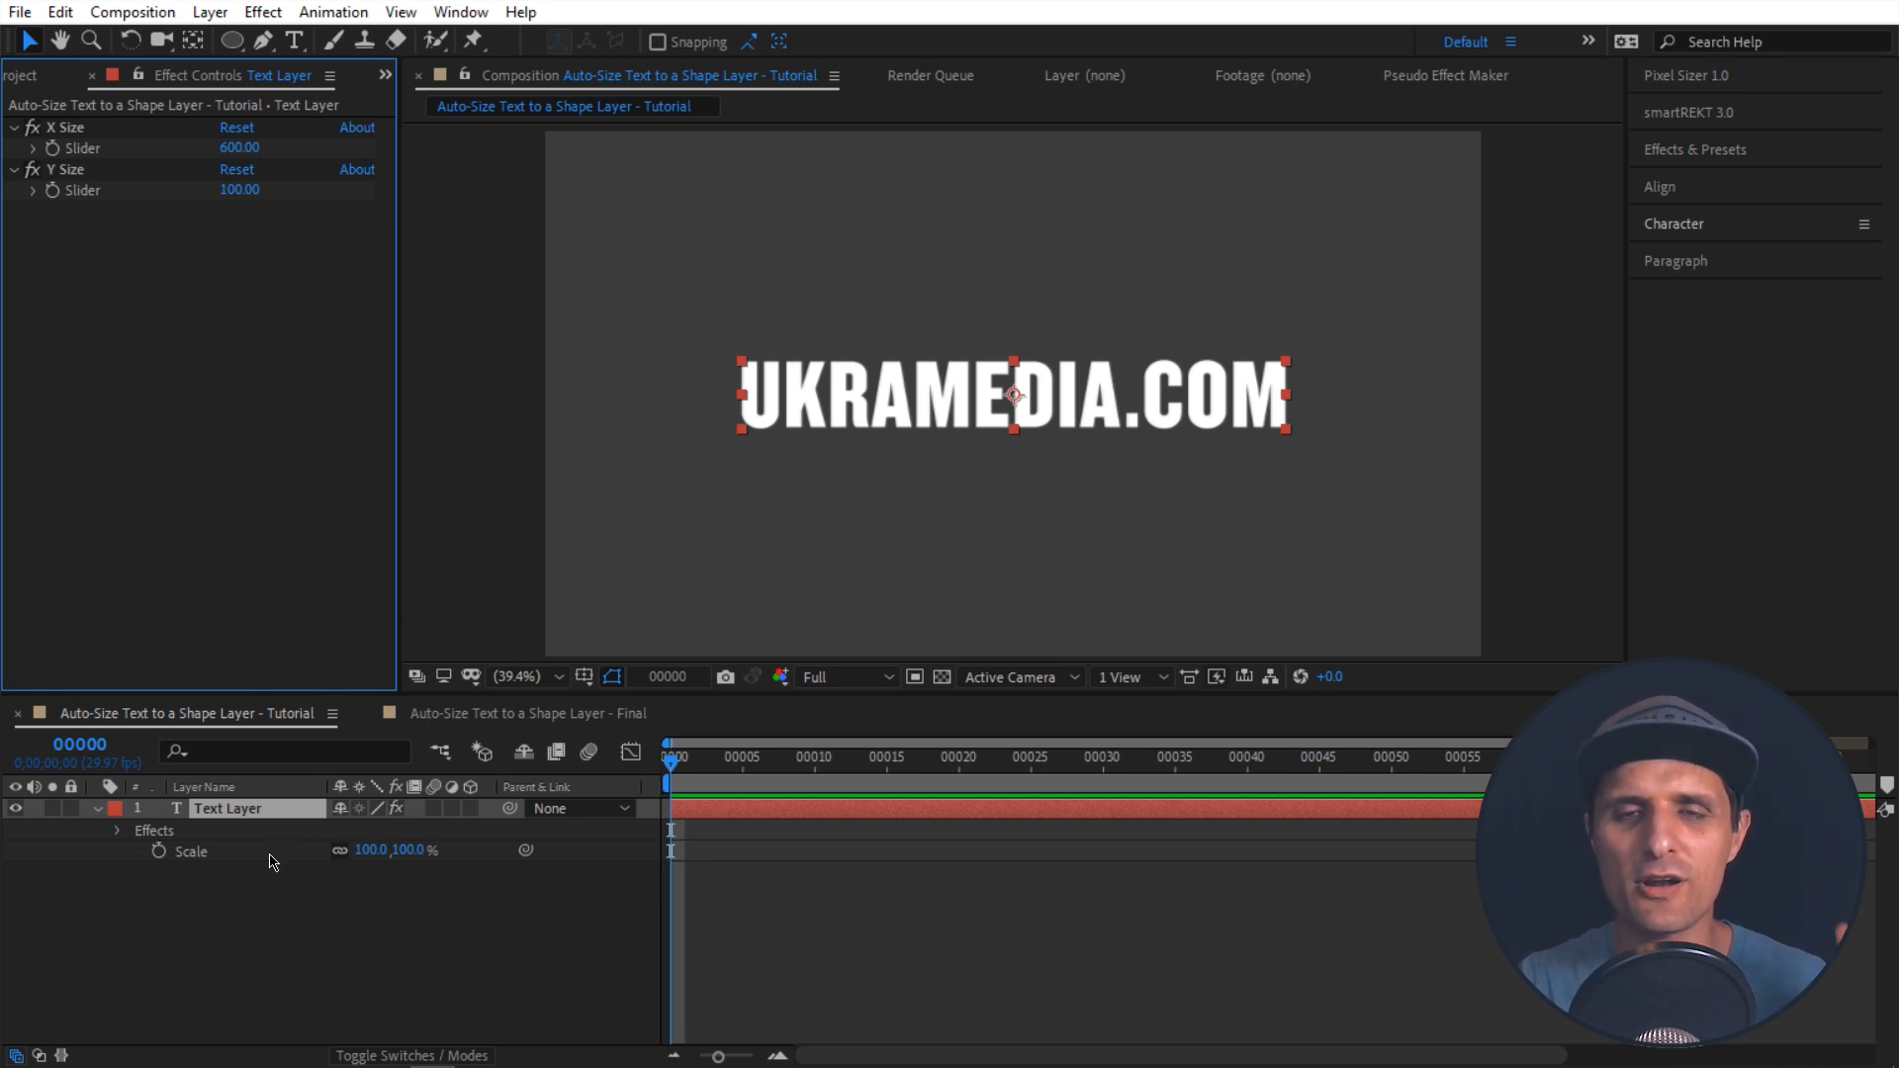
Step: Add an expression to the Text Layer's Scale with x = 100; y = 100; and the output array [x, y]
alt+click(161, 857)
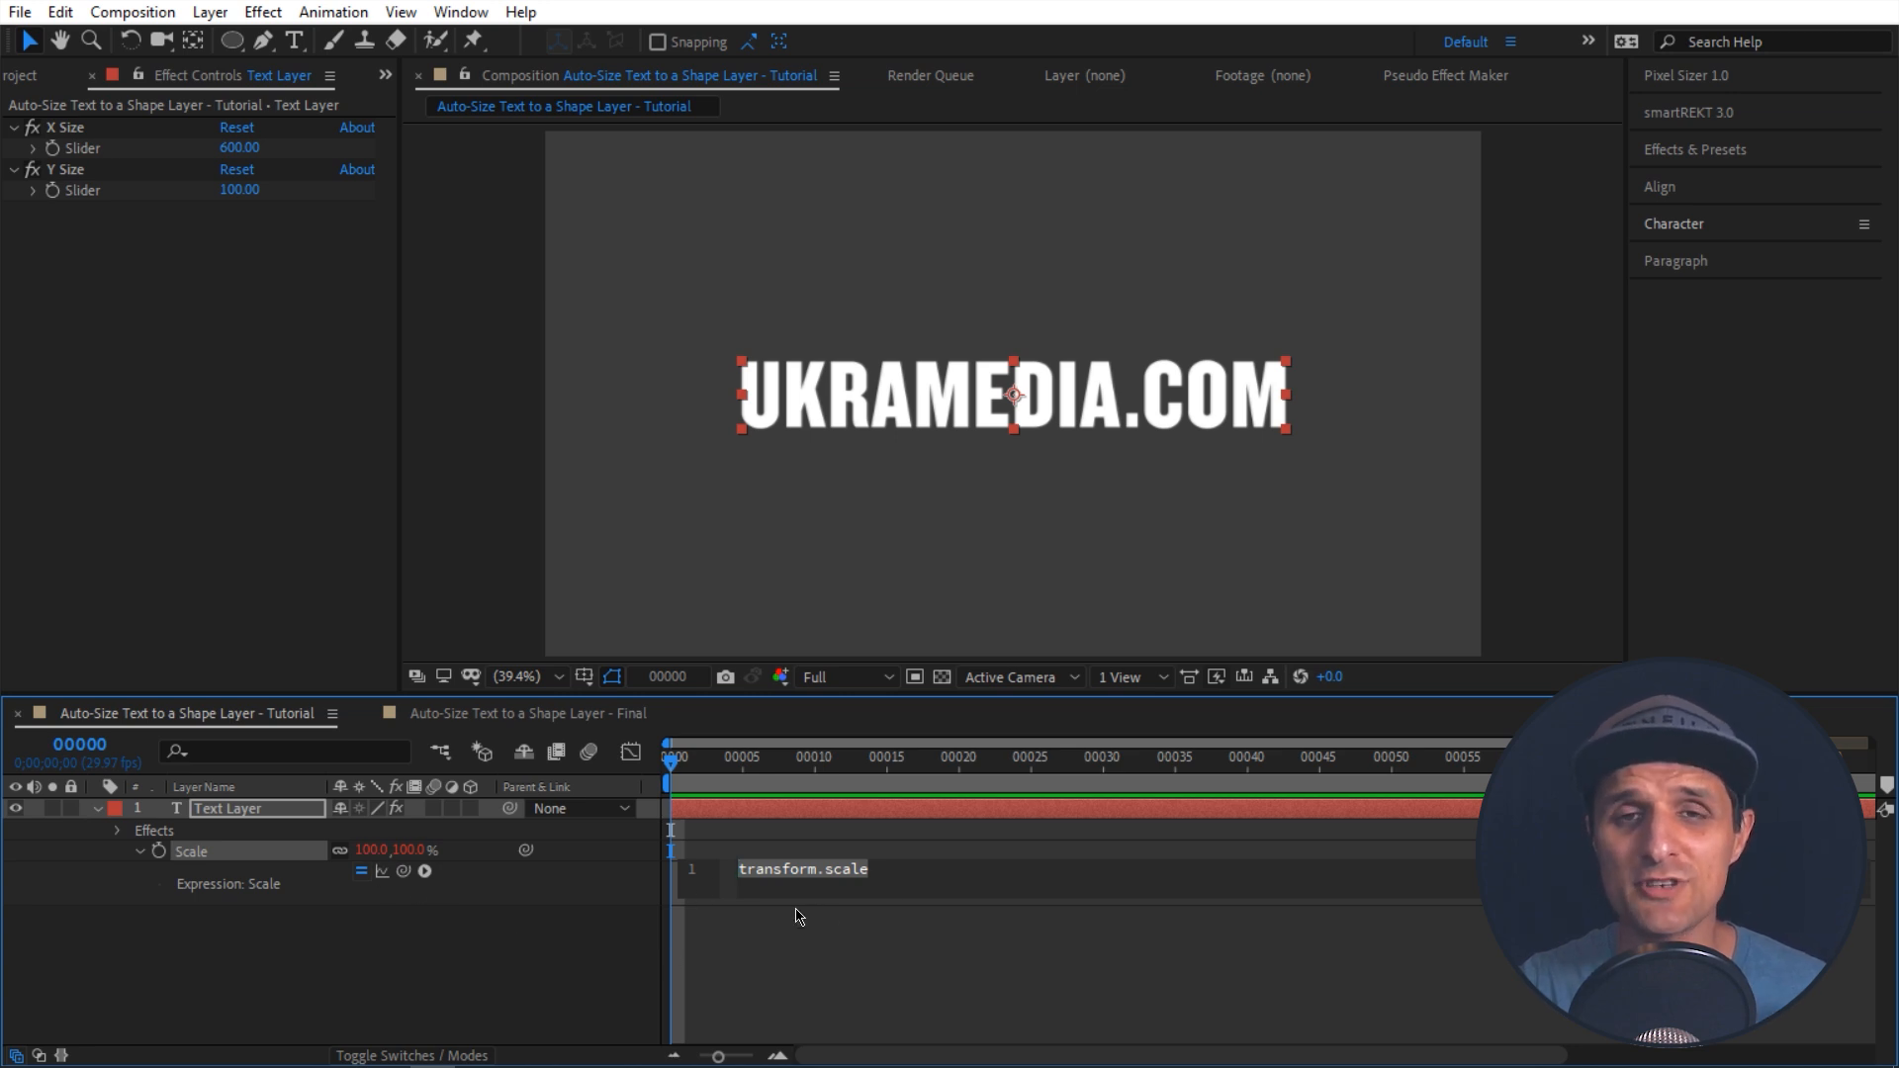
text(x =)
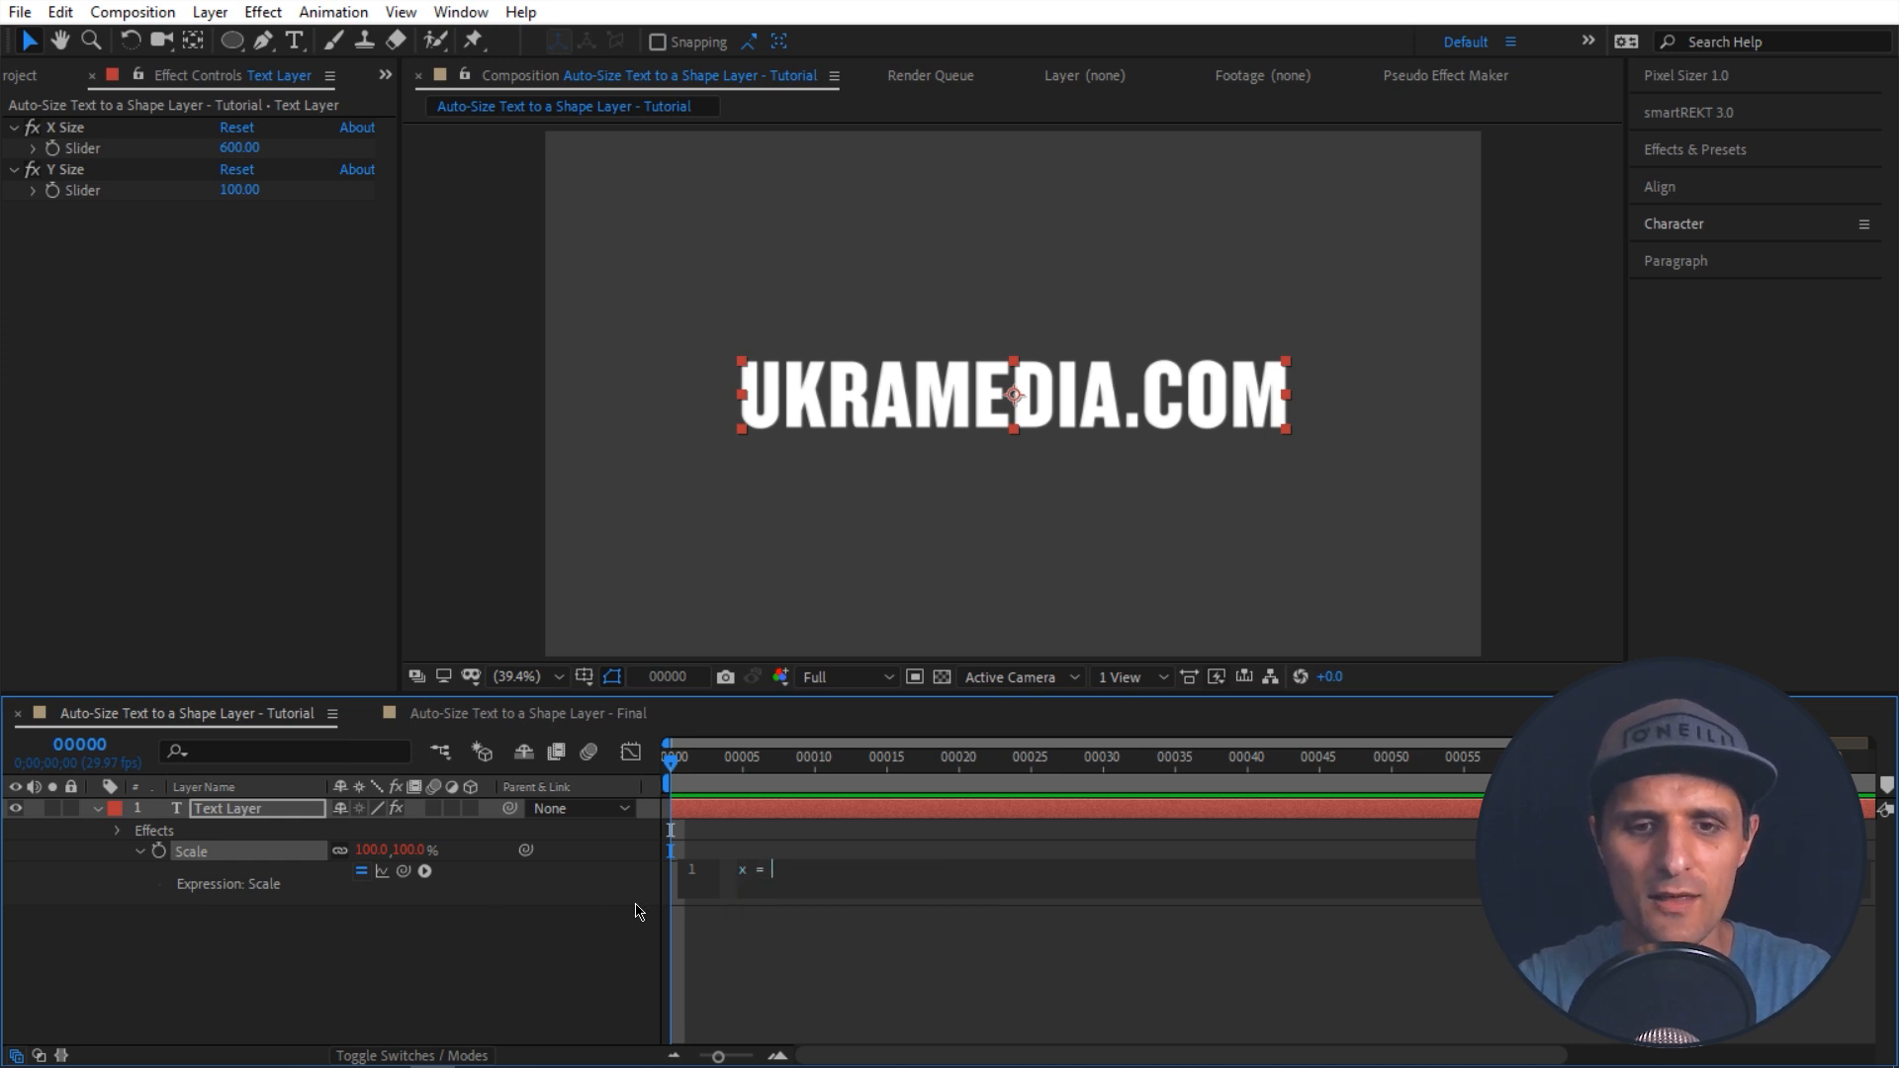
text( 100;)
key(Return)
text(y = 100;)
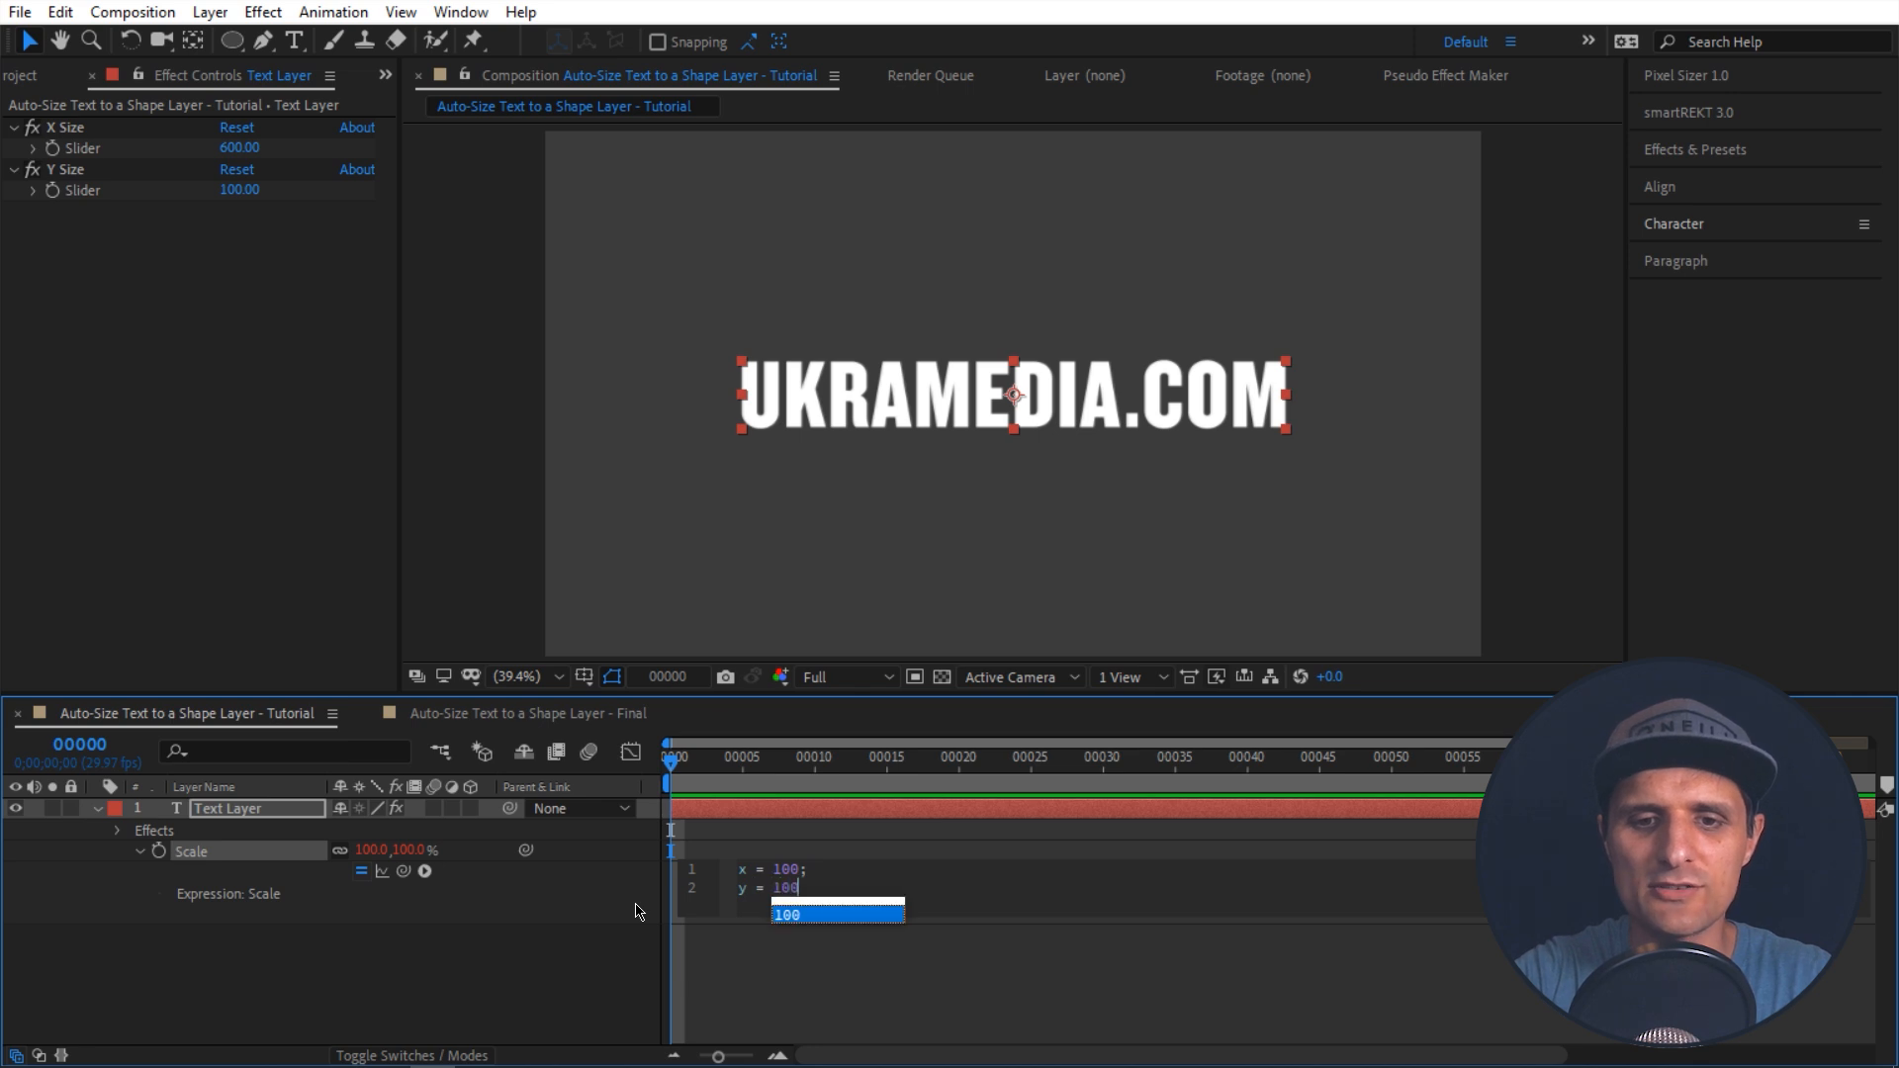
key(Return)
key(Return)
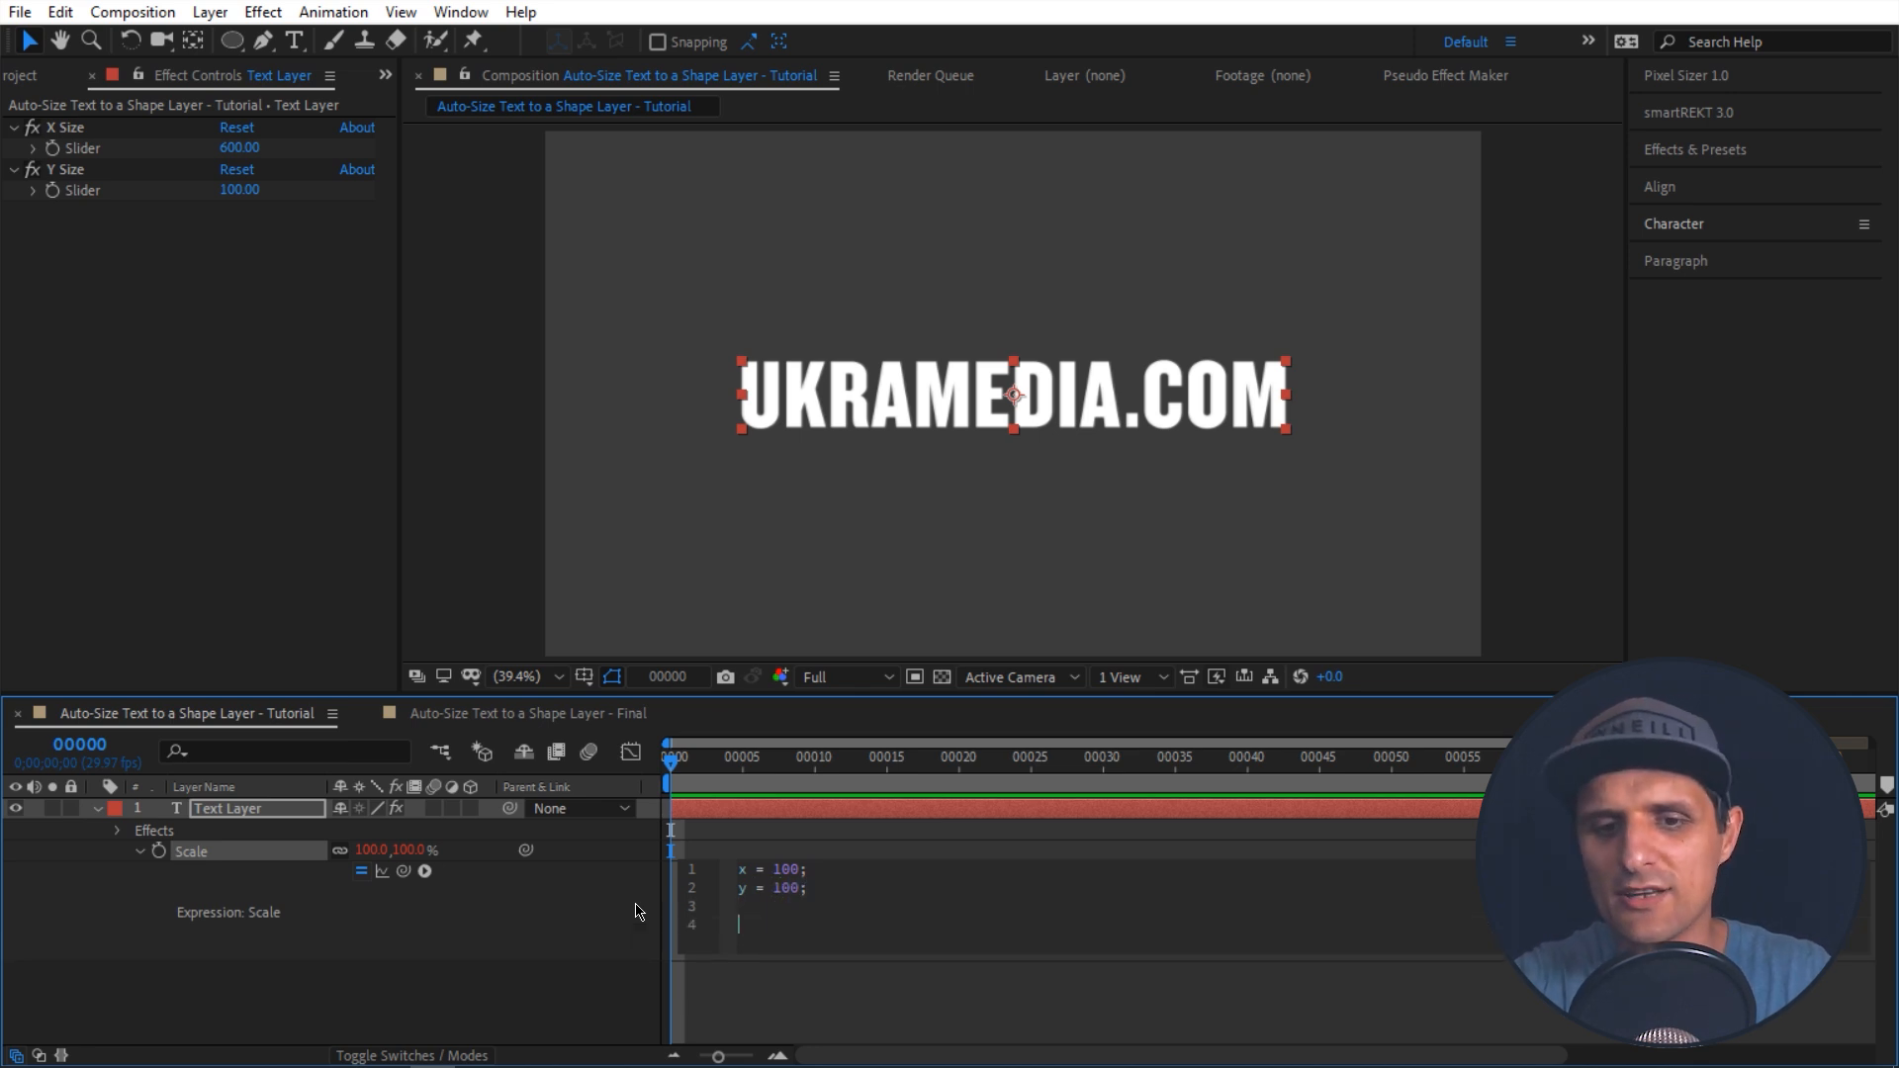
text([x, y])
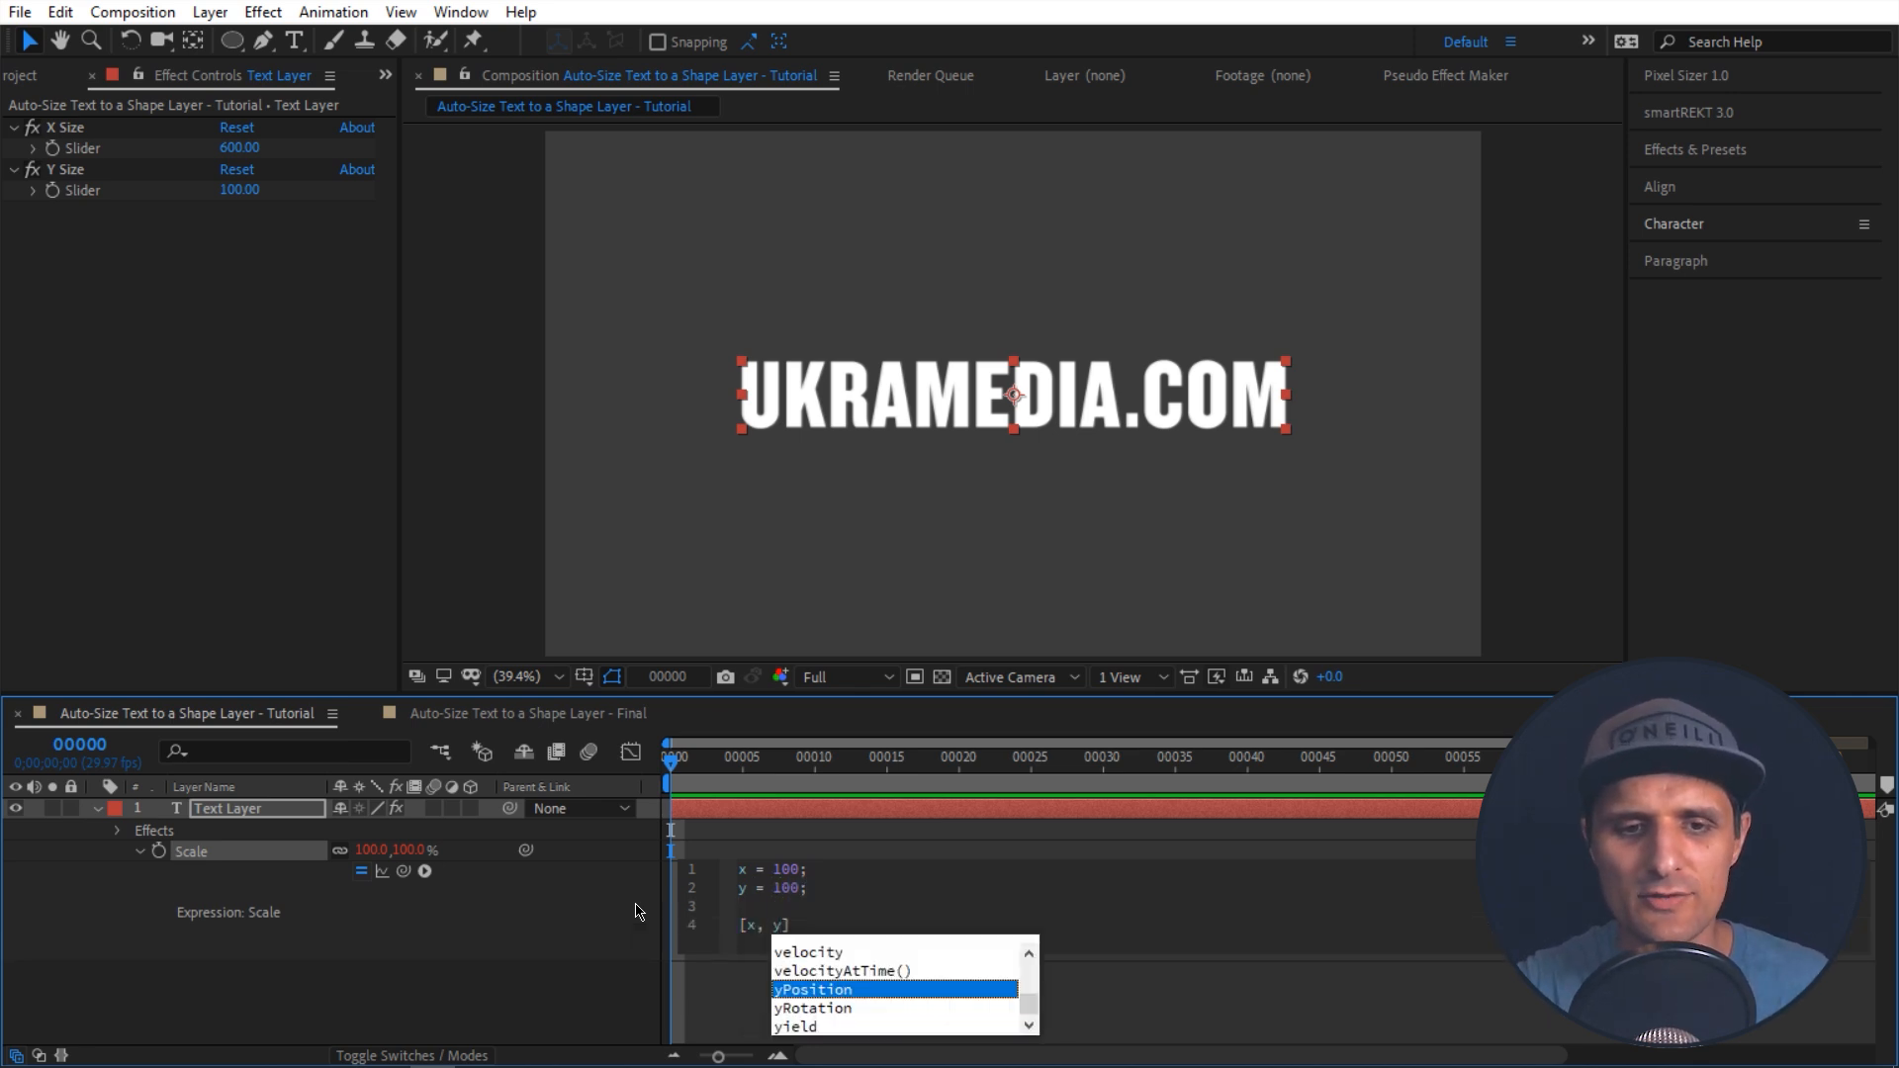
click(635, 961)
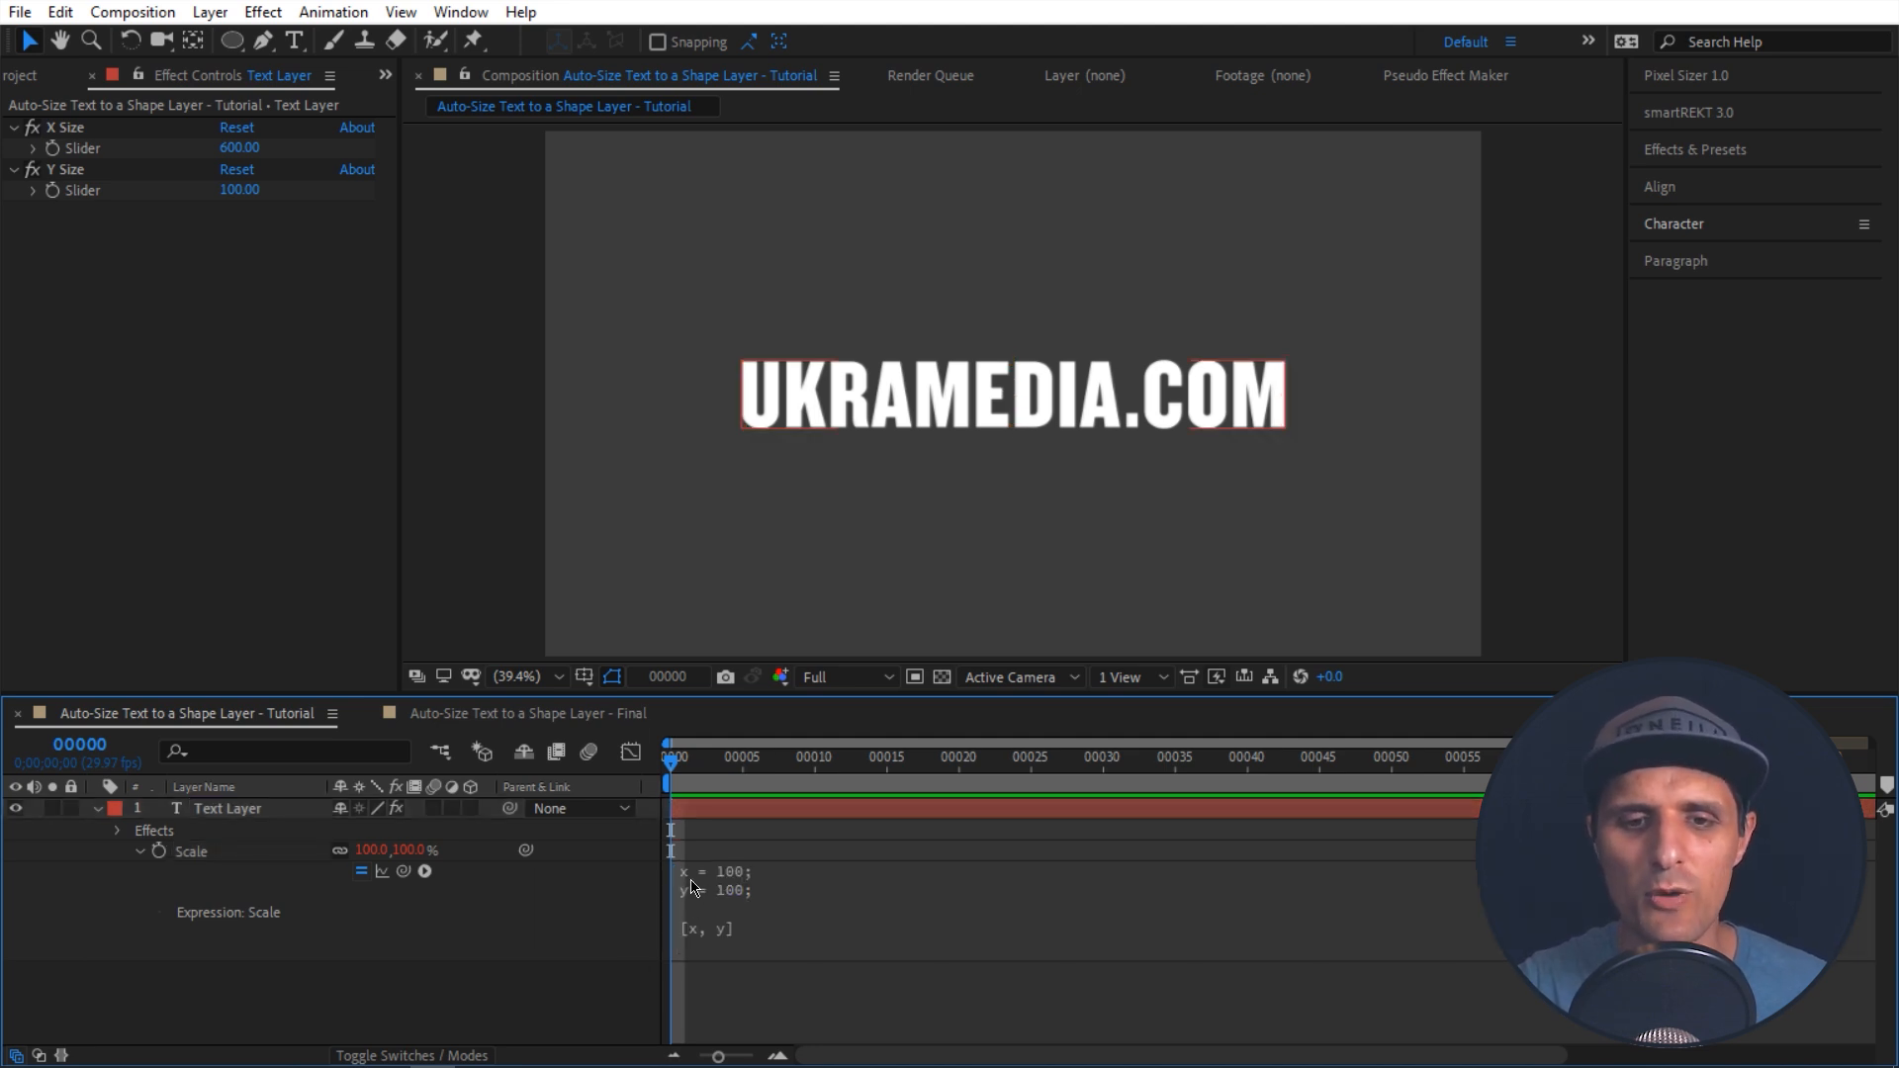
Step: Change x to 600 in the Scale expression, apply it and inspect the stretched text in the composition
click(799, 887)
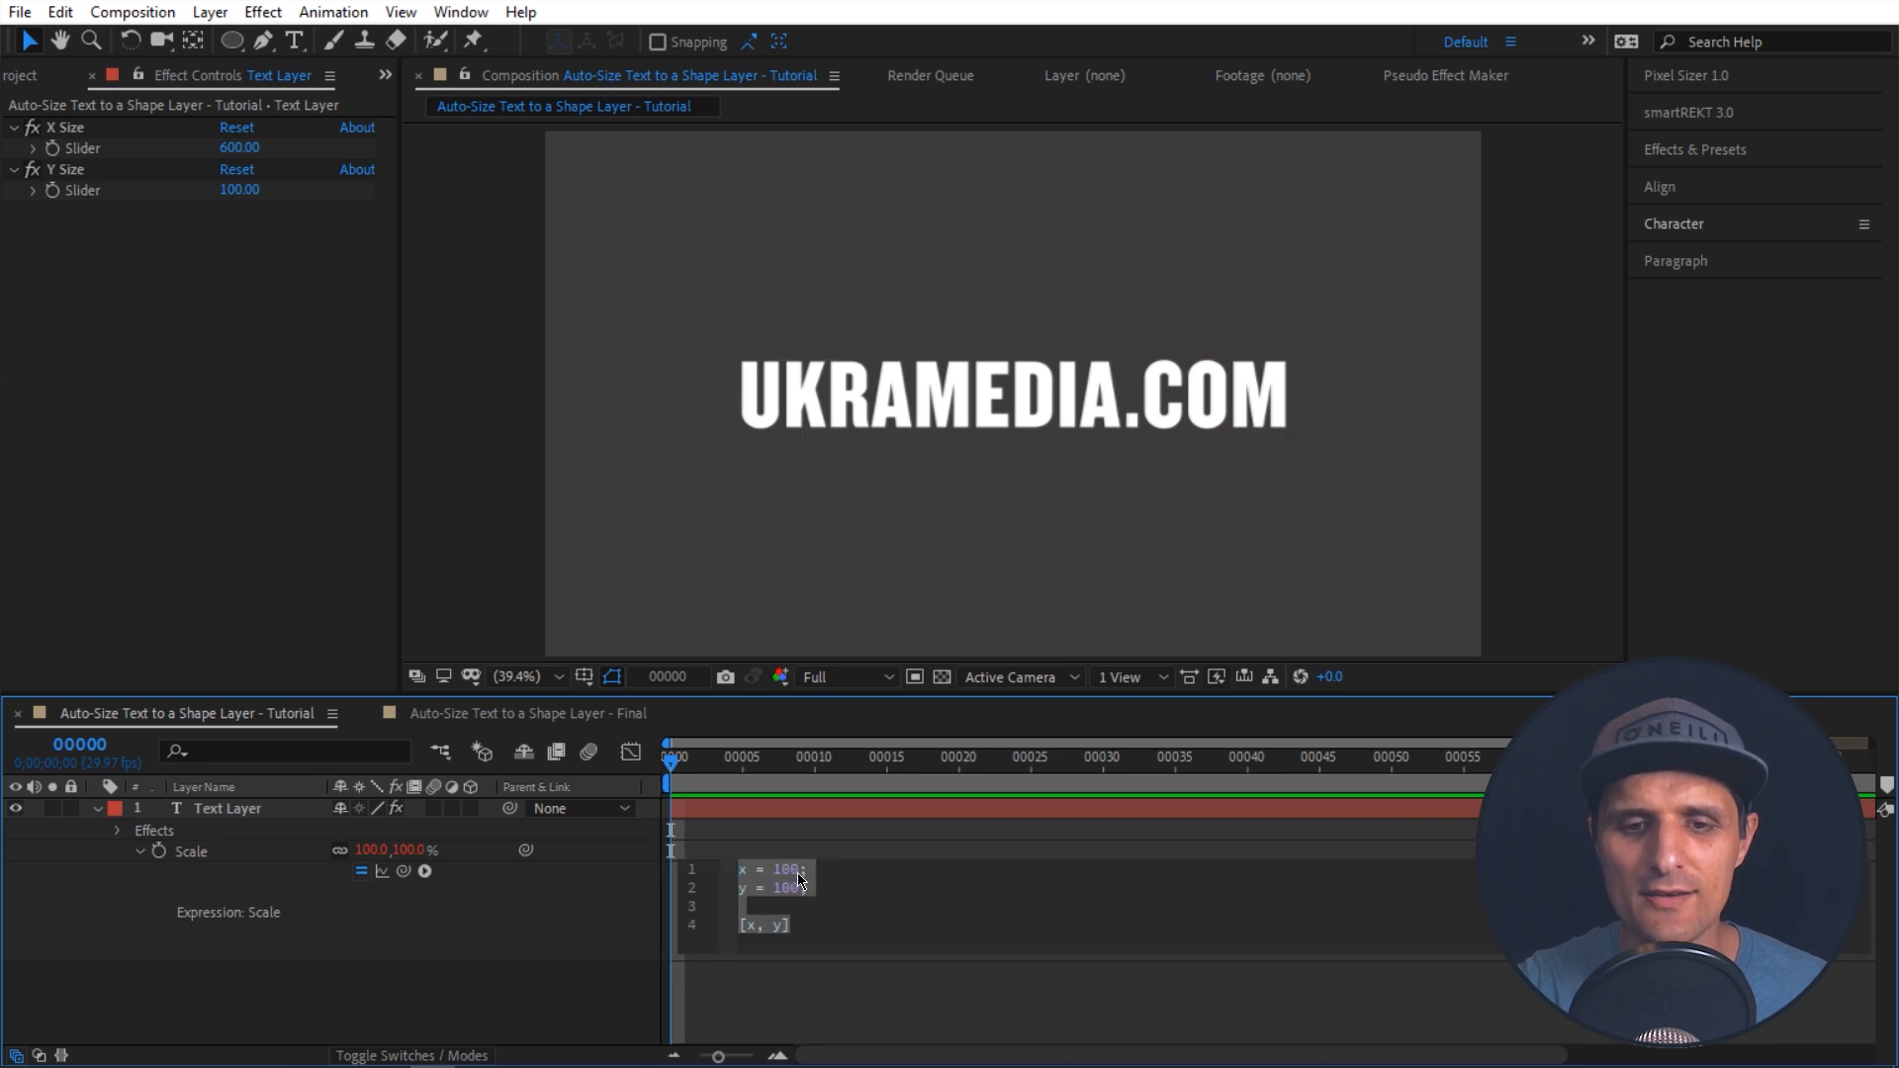
double_click(791, 869)
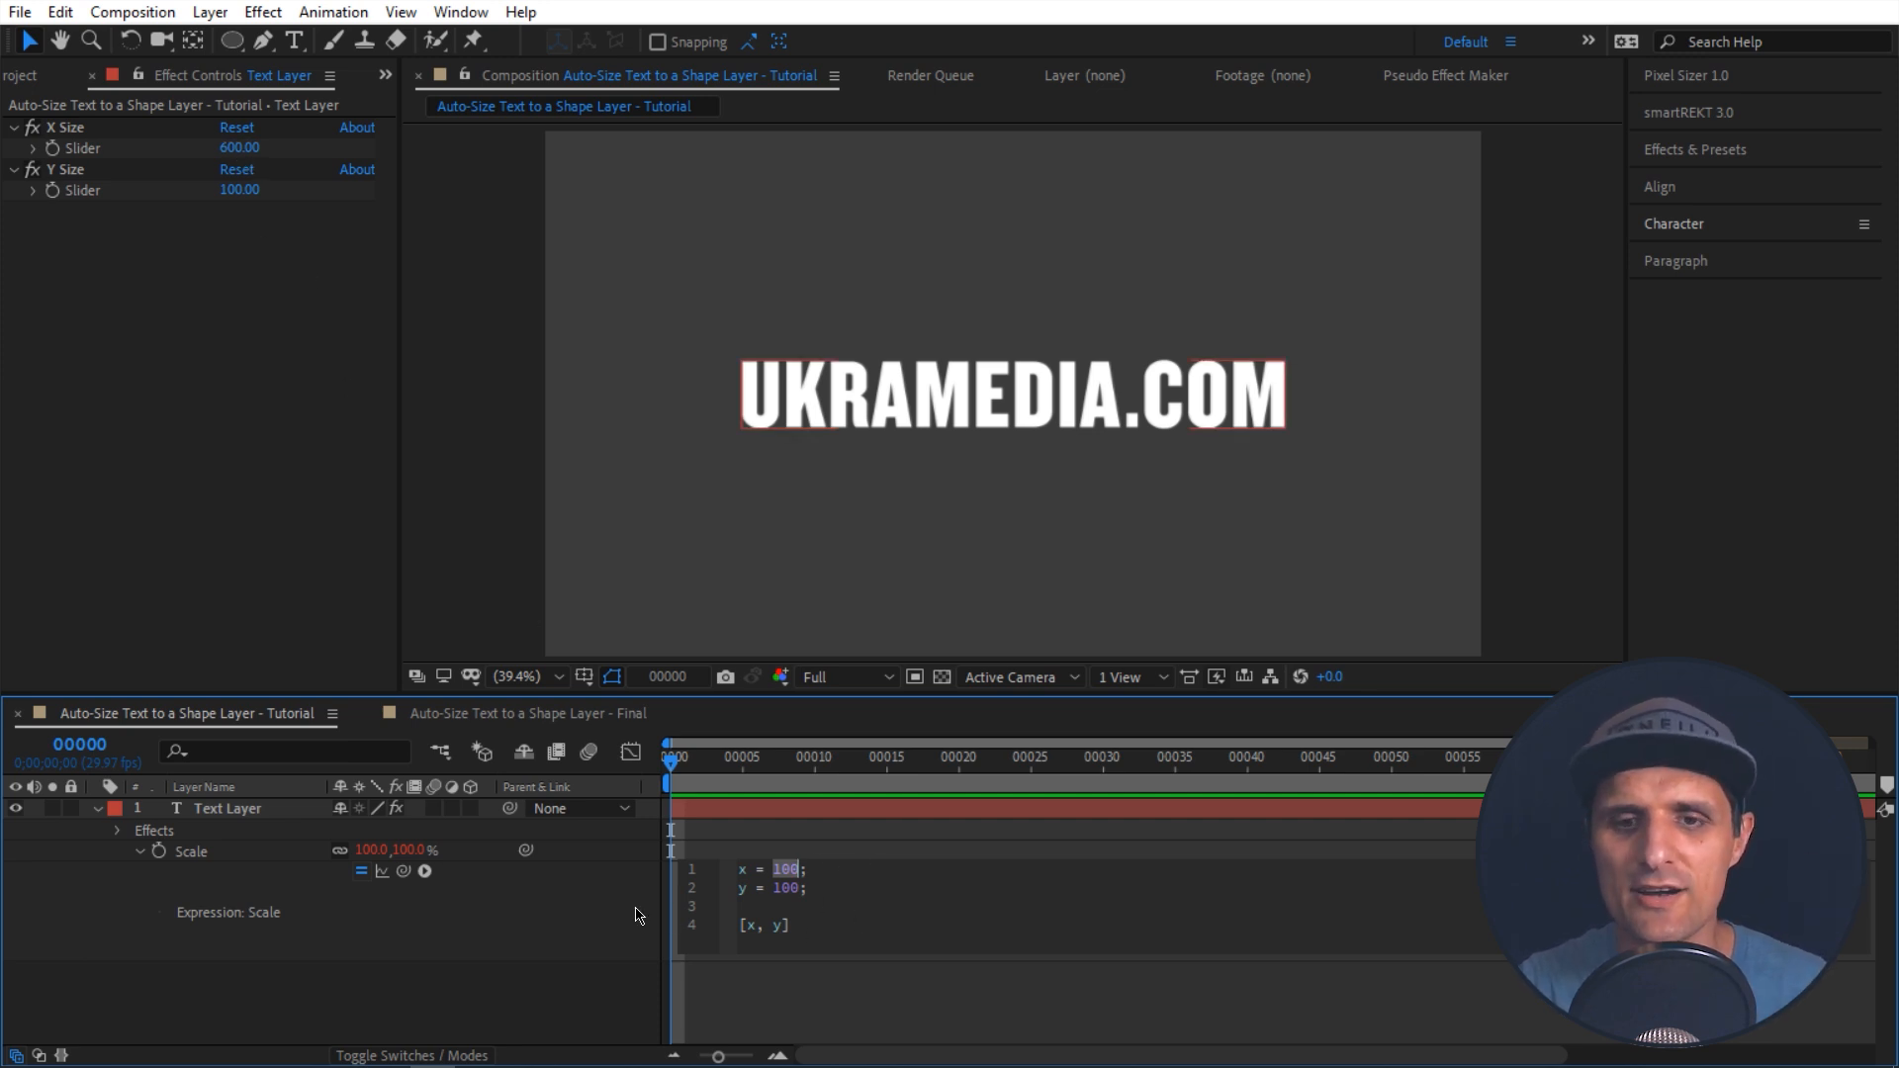
text(6)
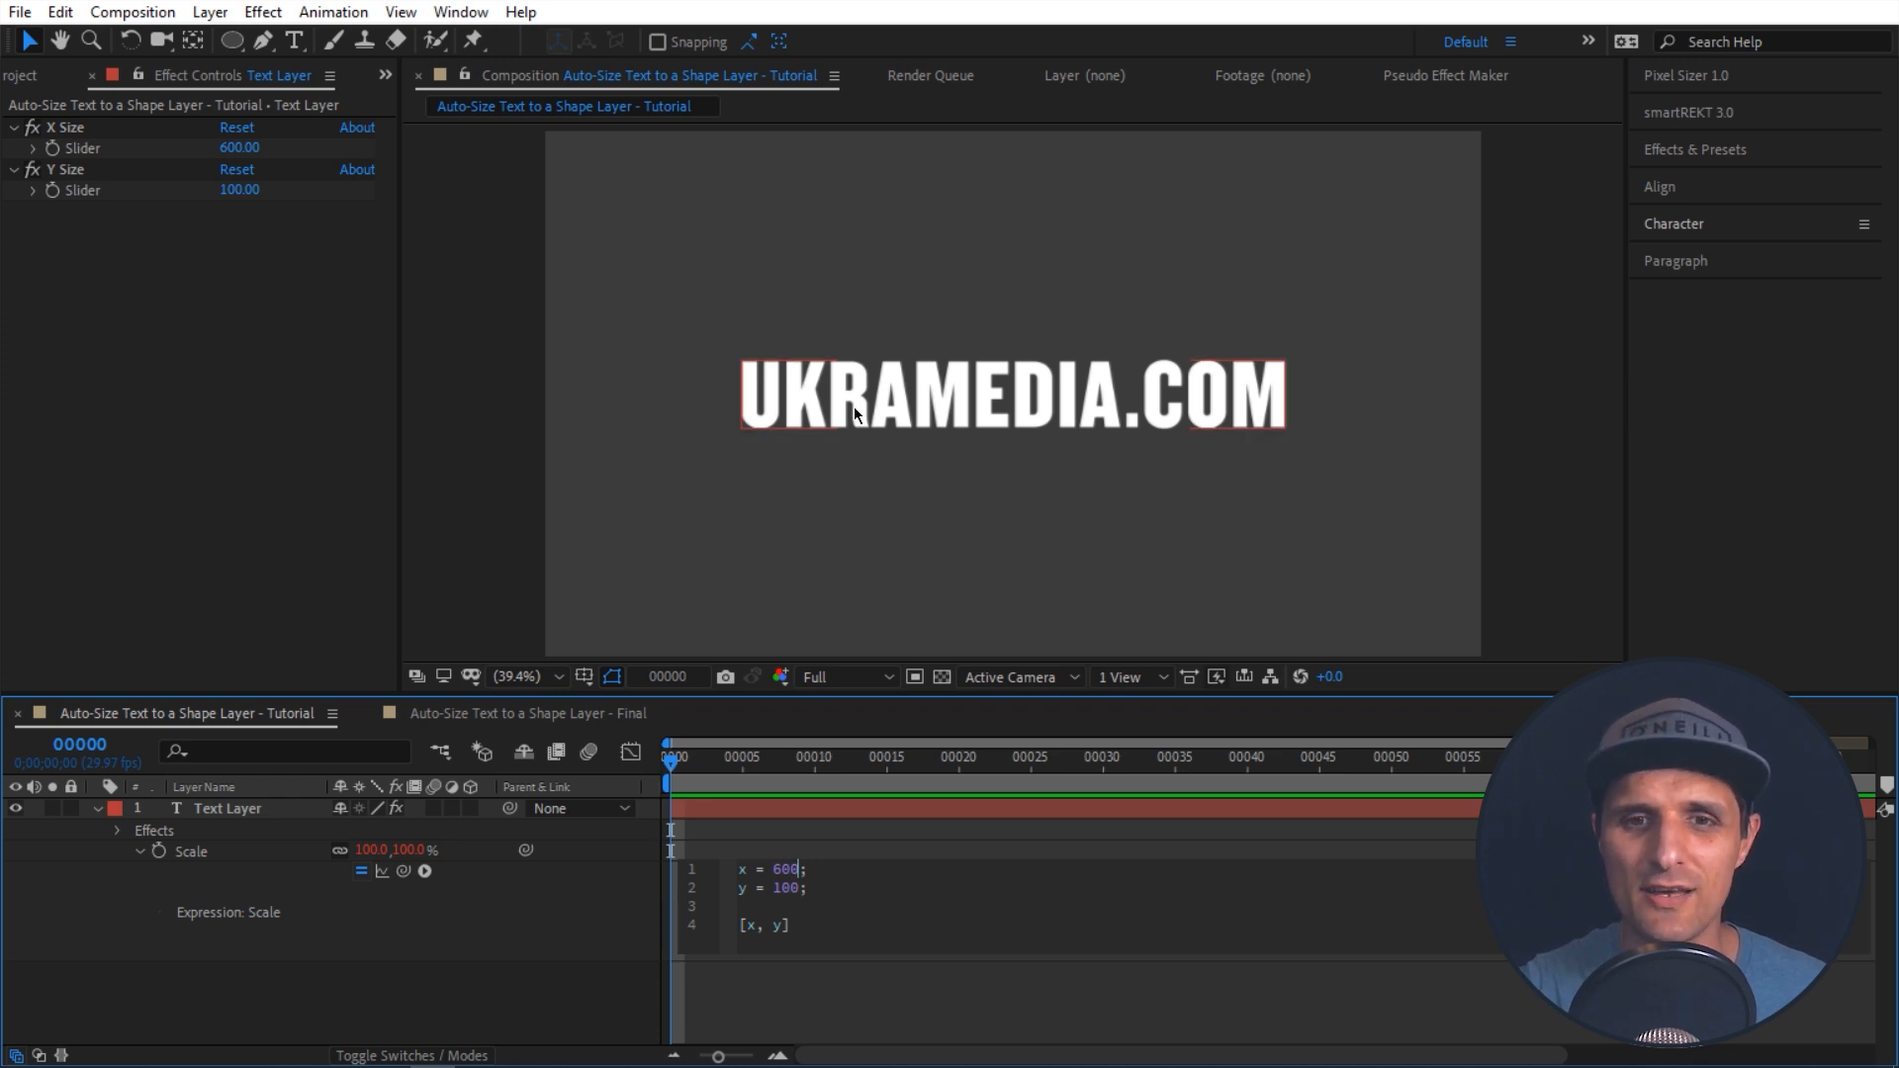
click(625, 886)
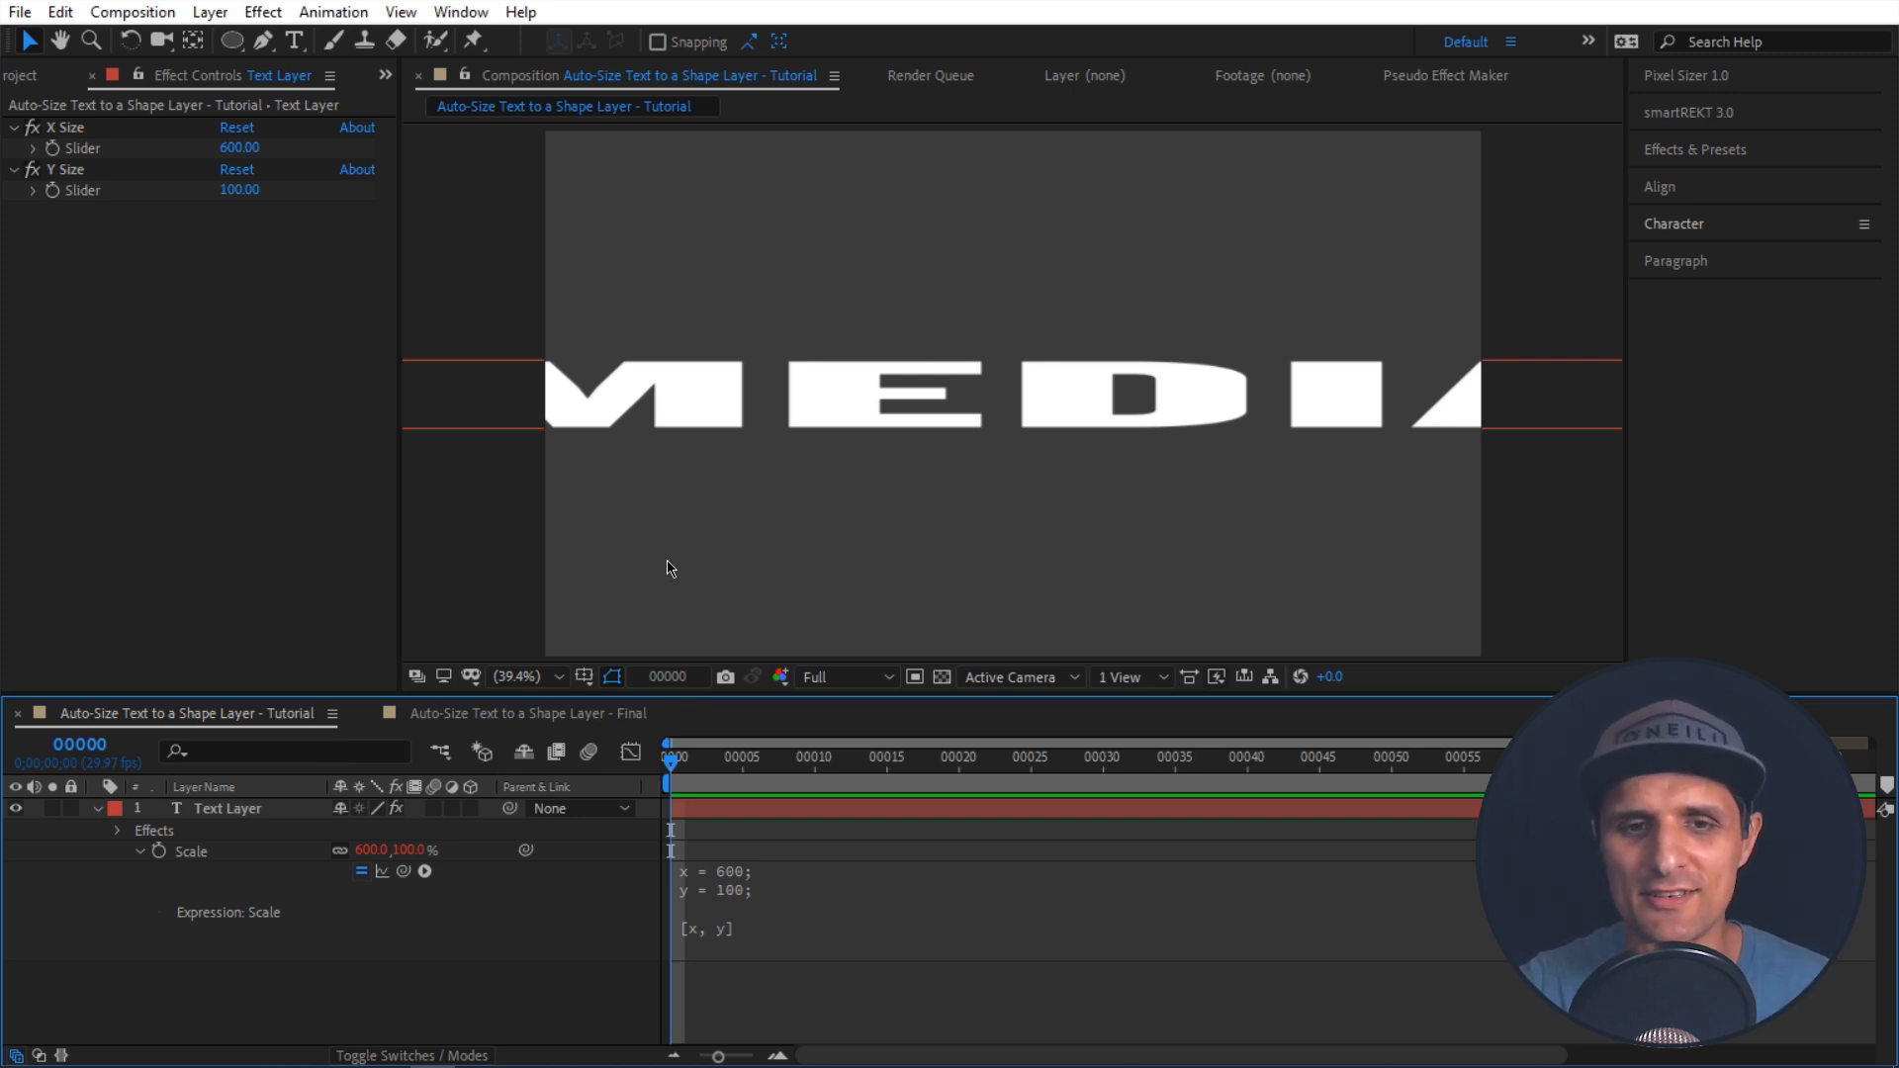
scroll(712, 427, down, 3)
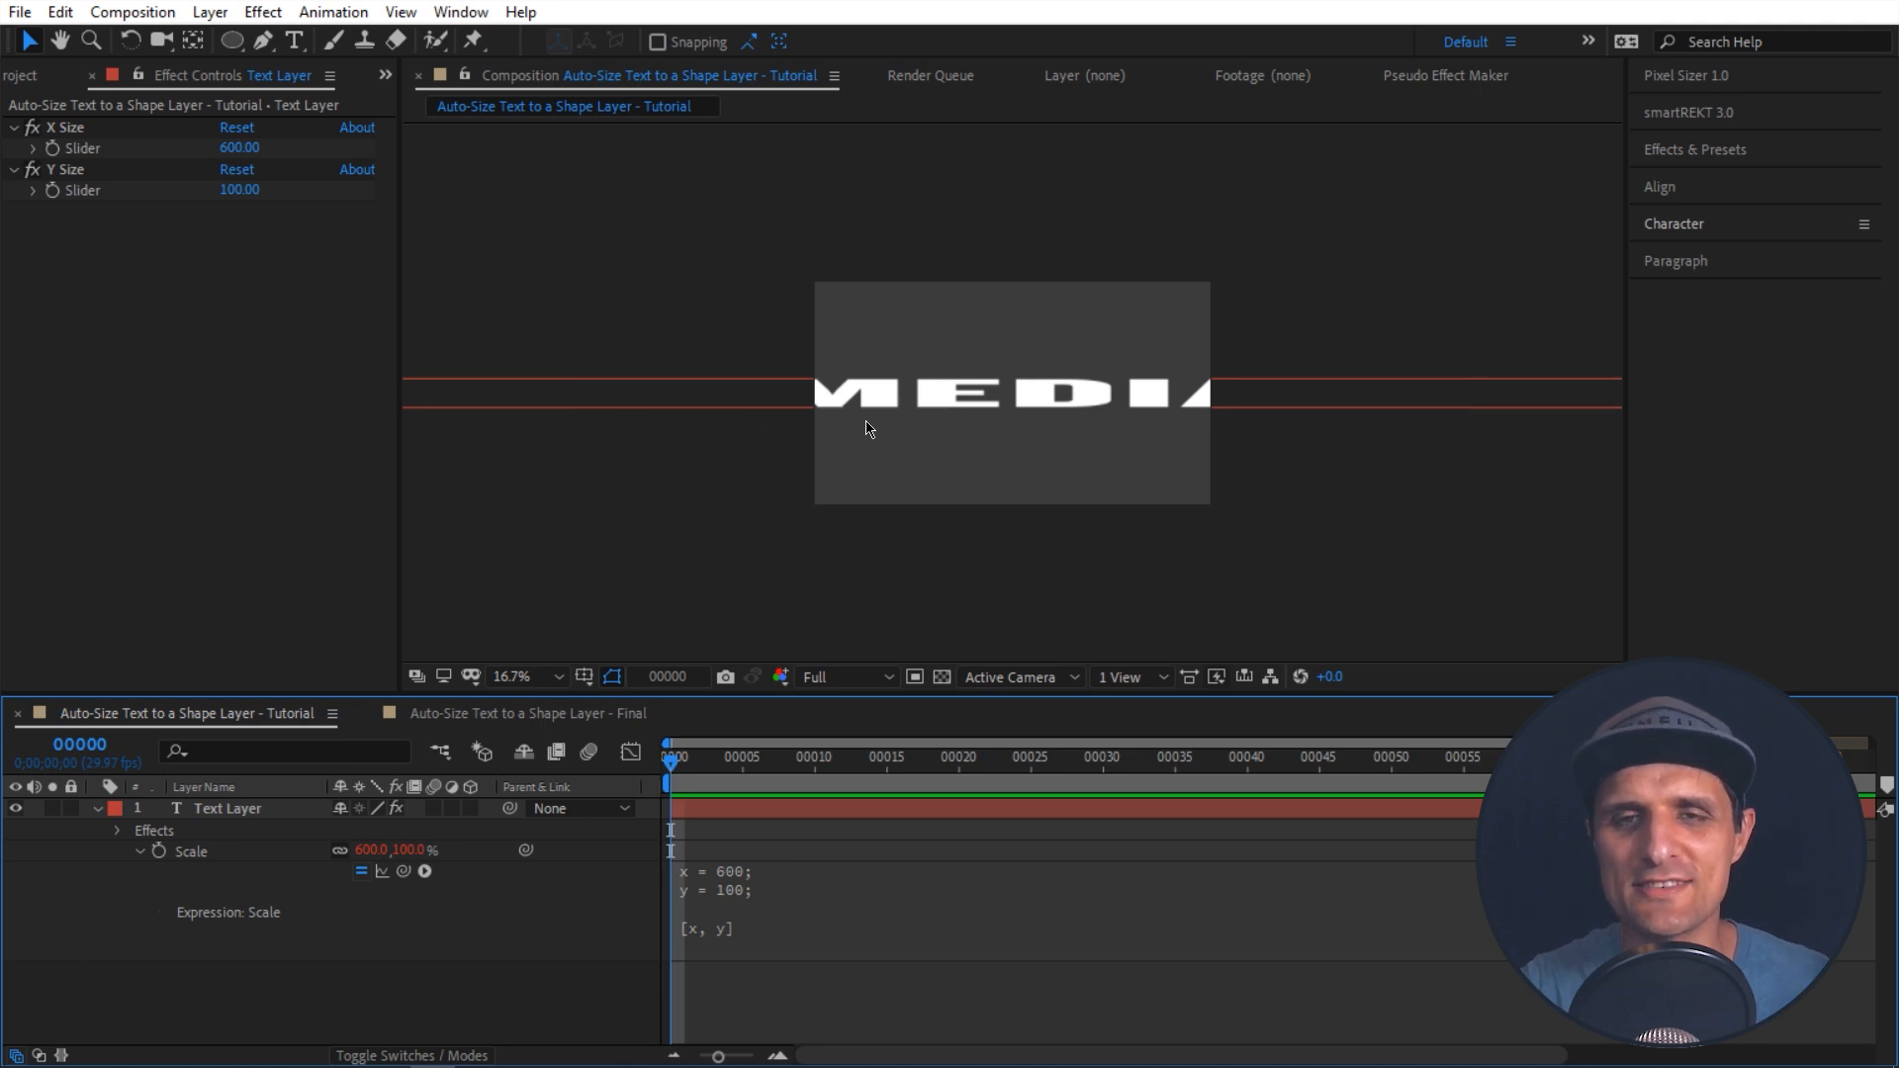
scroll(889, 432, up, 2)
scroll(889, 433, up, 1)
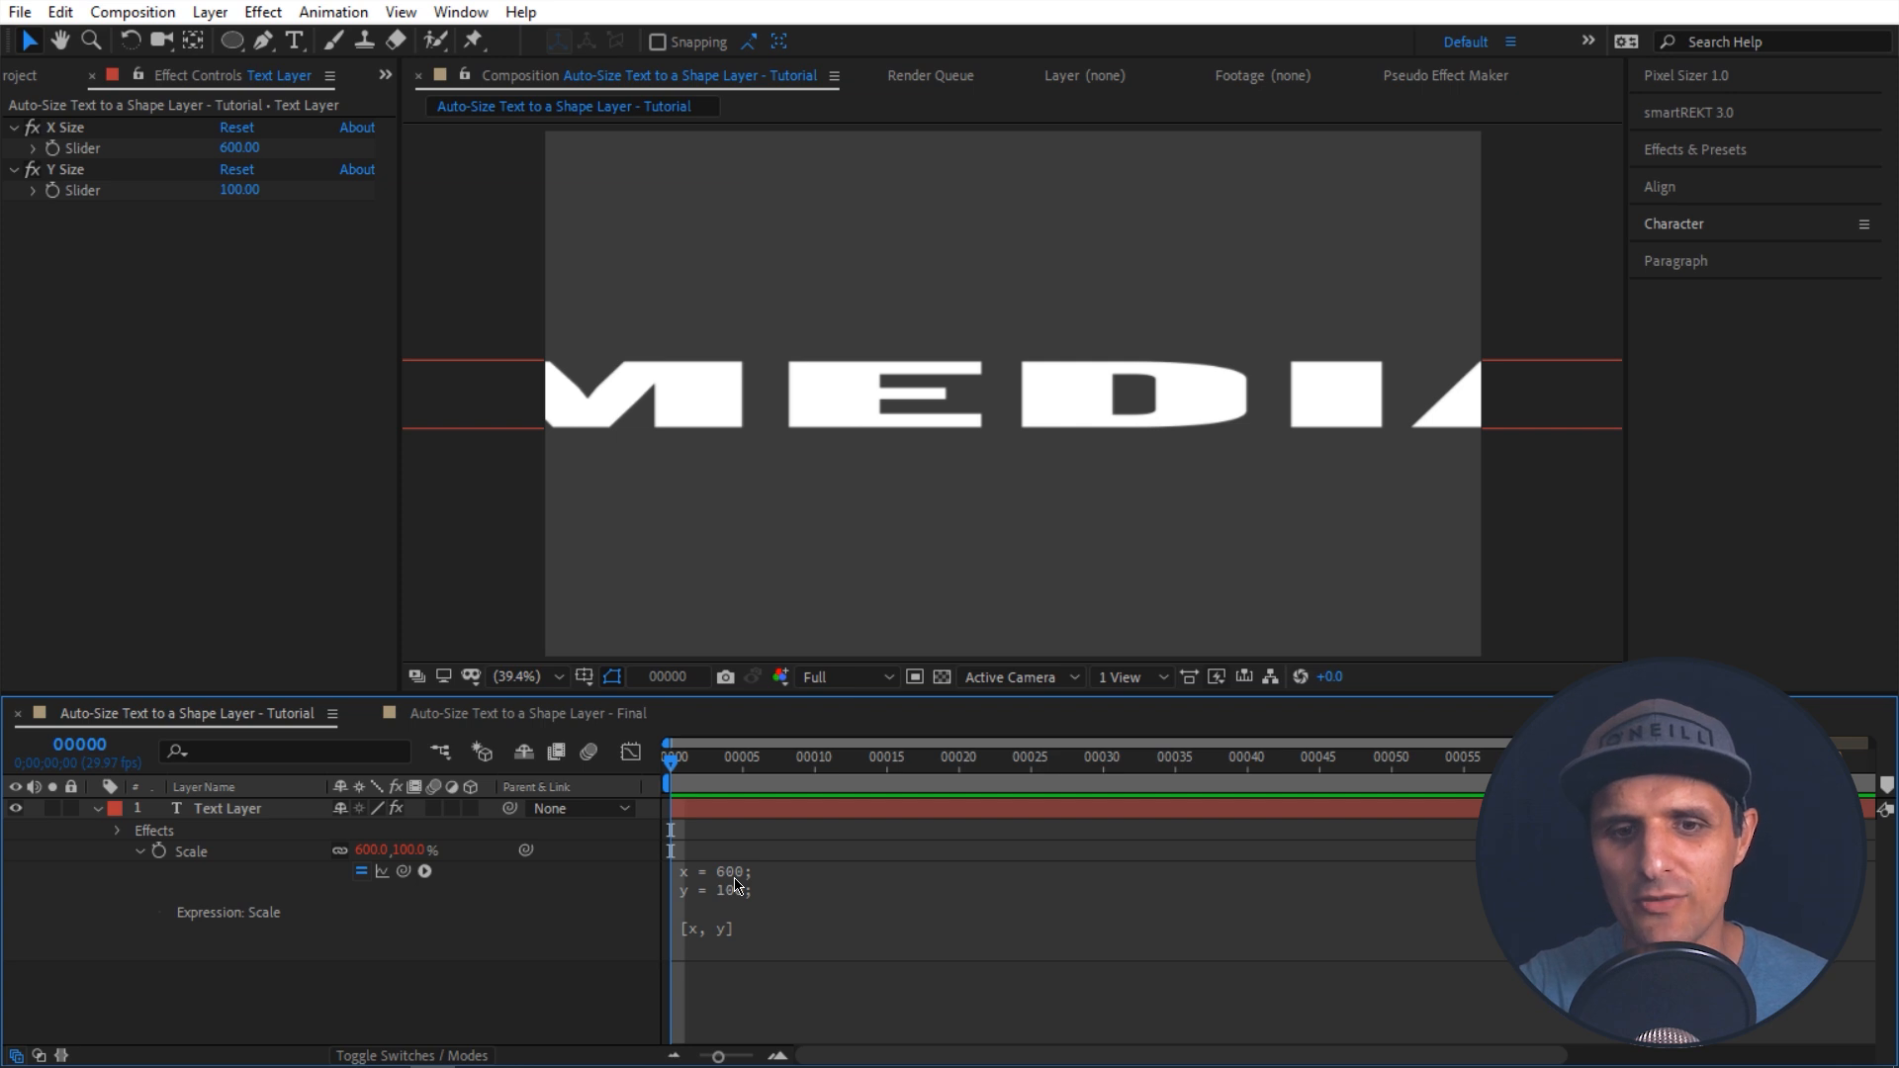
Step: Divide the 600 of the x variable in the Scale expression by sourceRectAtTime().width
click(796, 893)
click(800, 873)
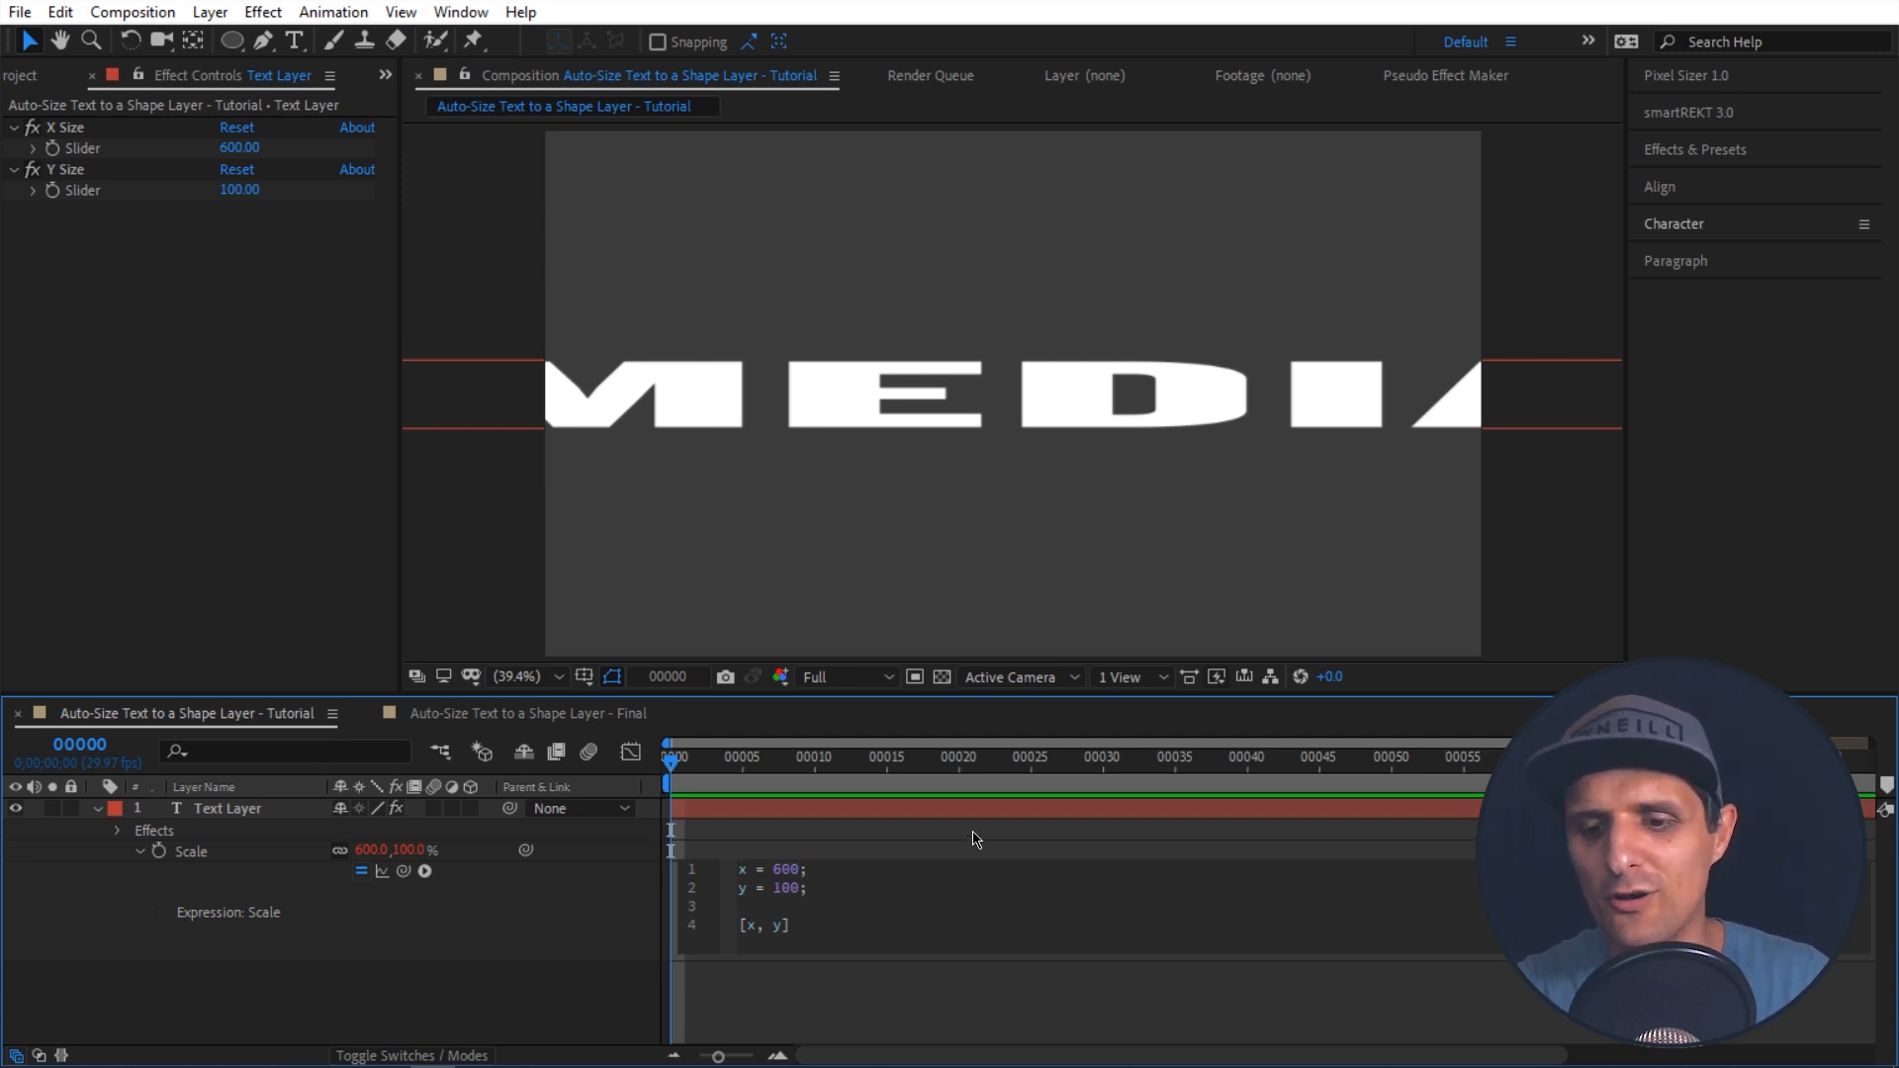
text(/ sourcere)
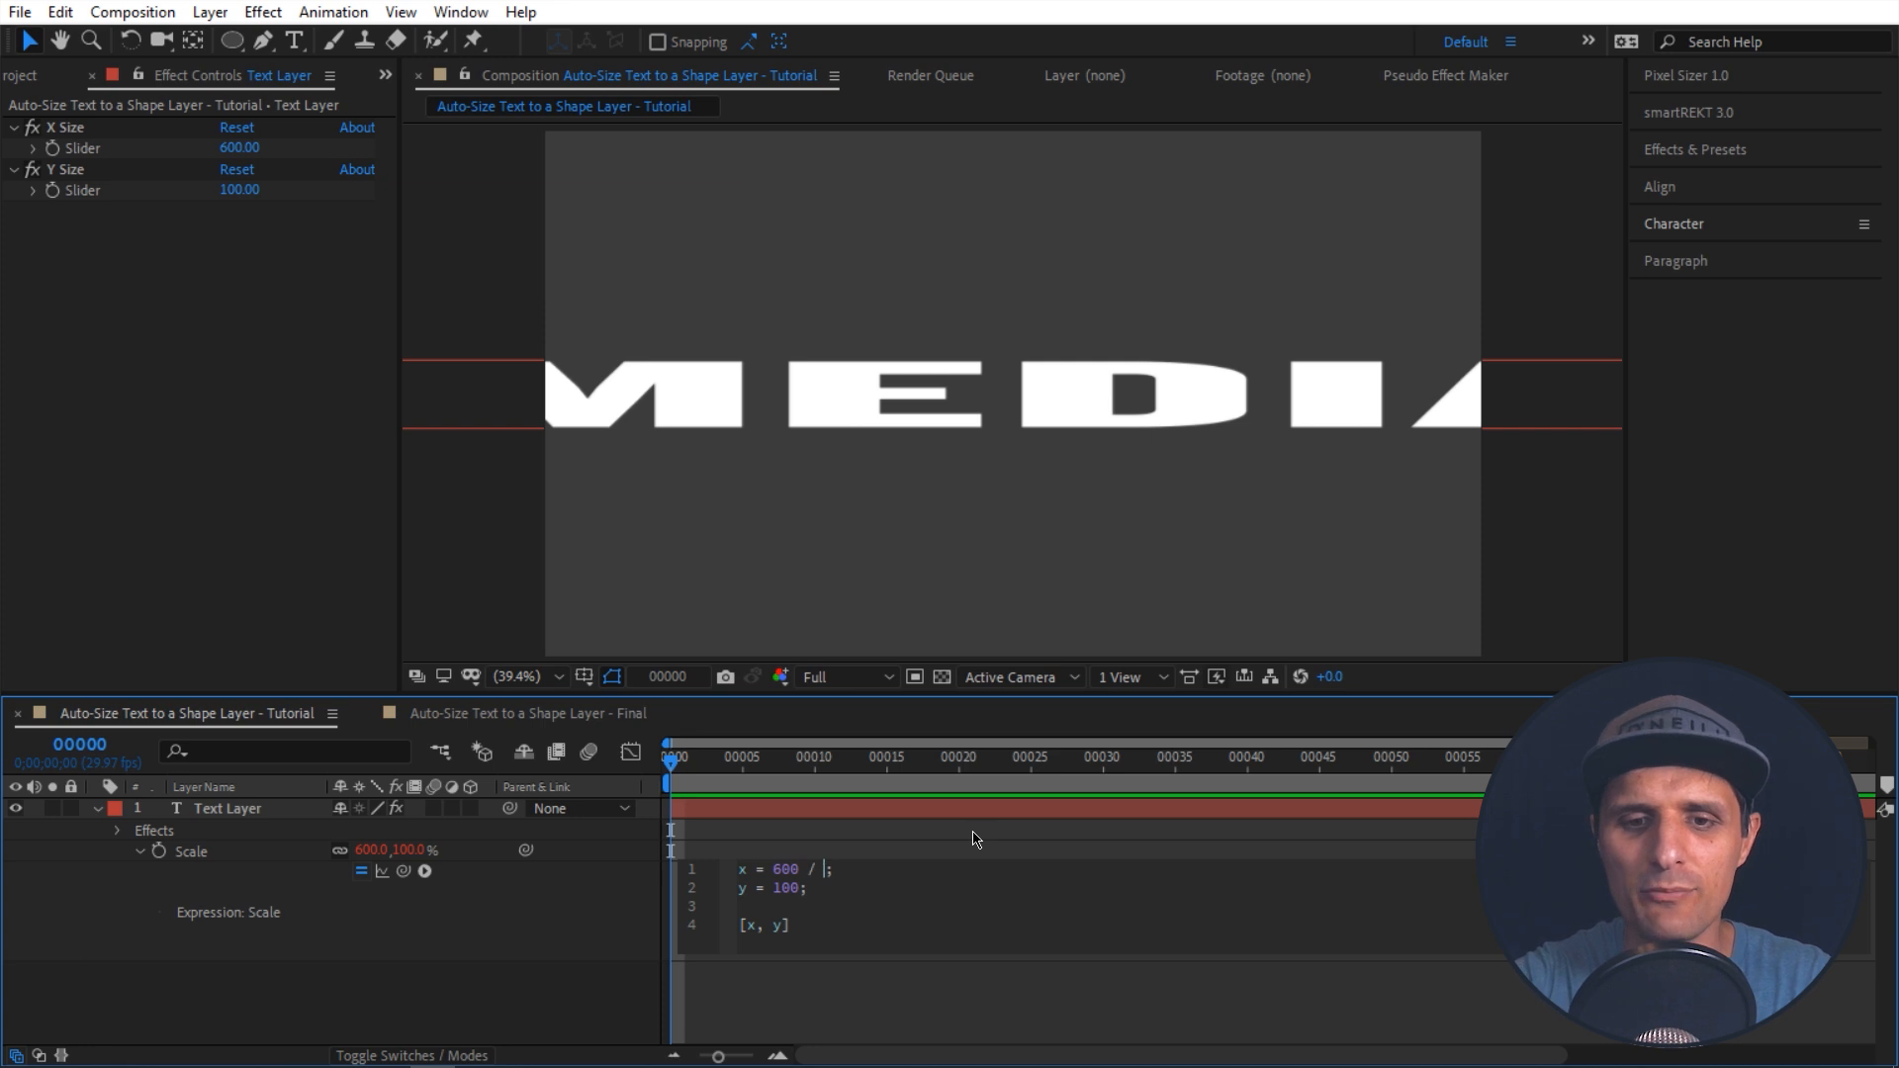
key(Return)
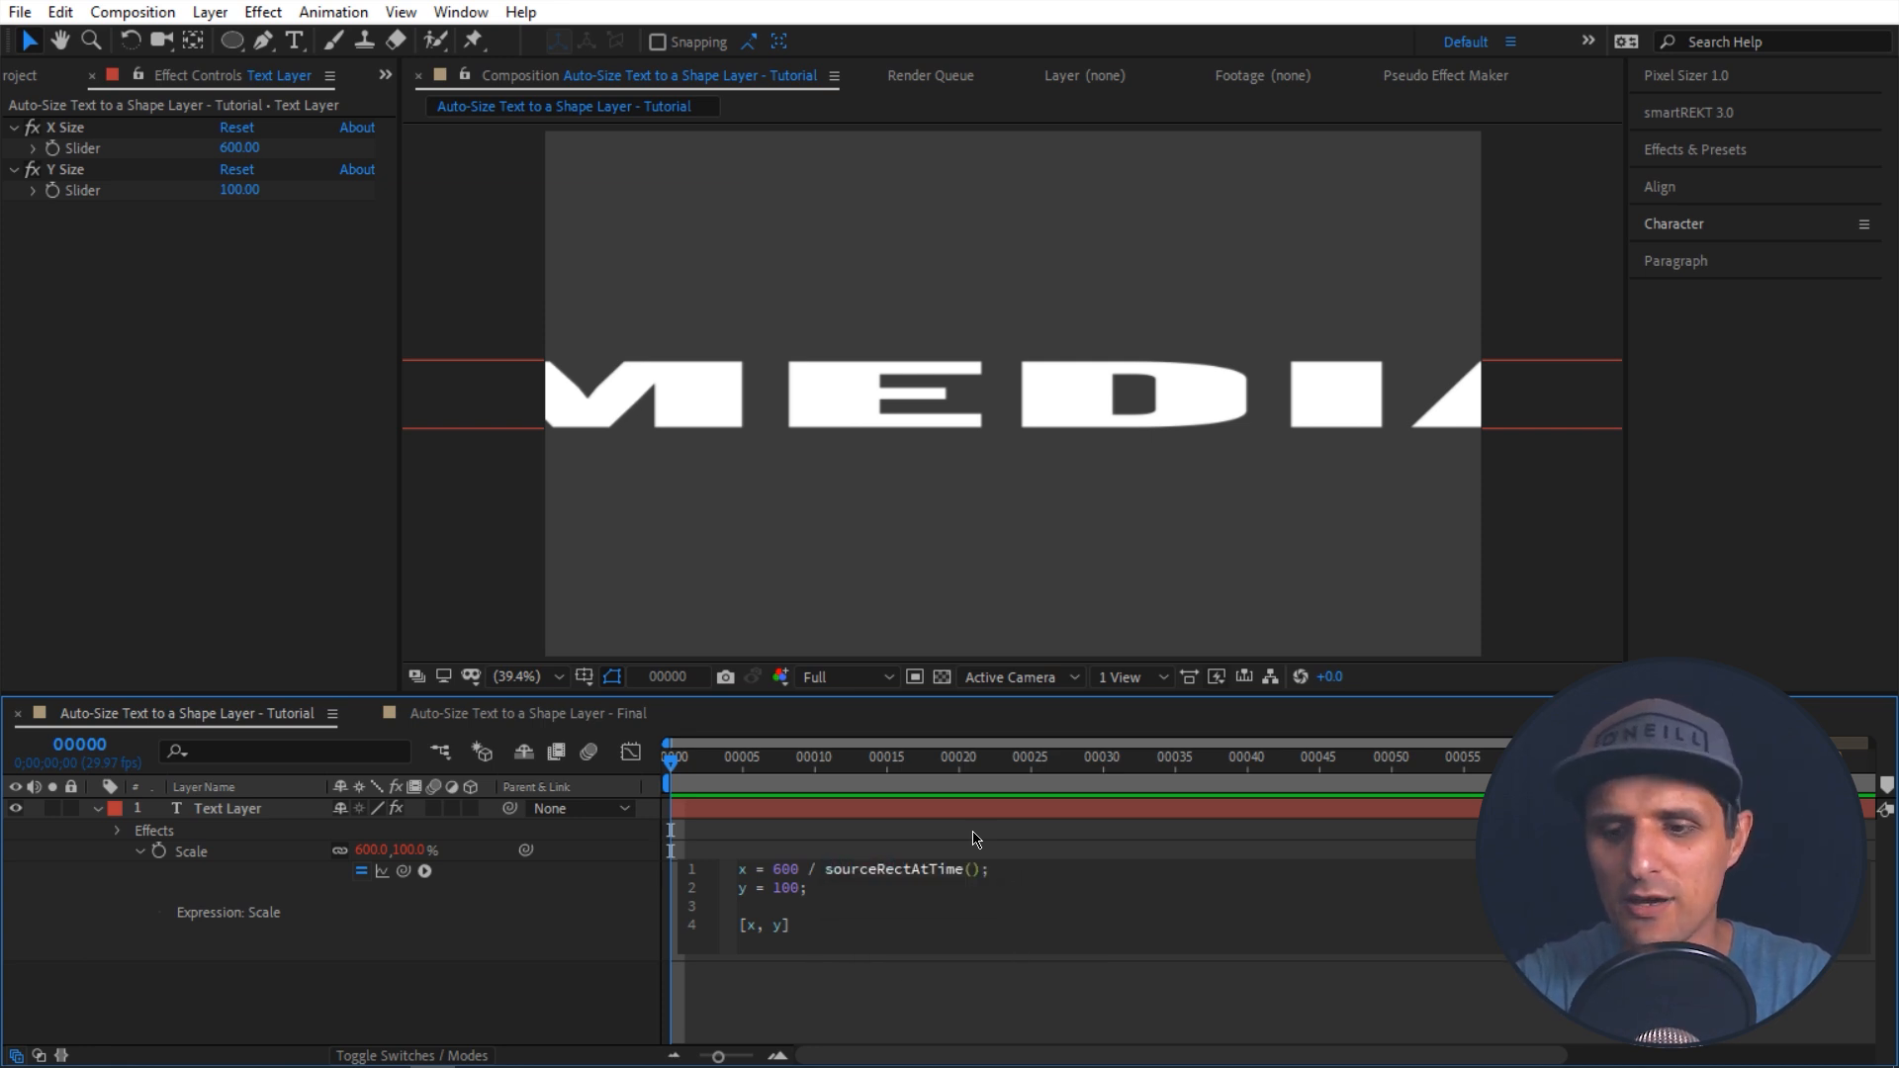
text(.)
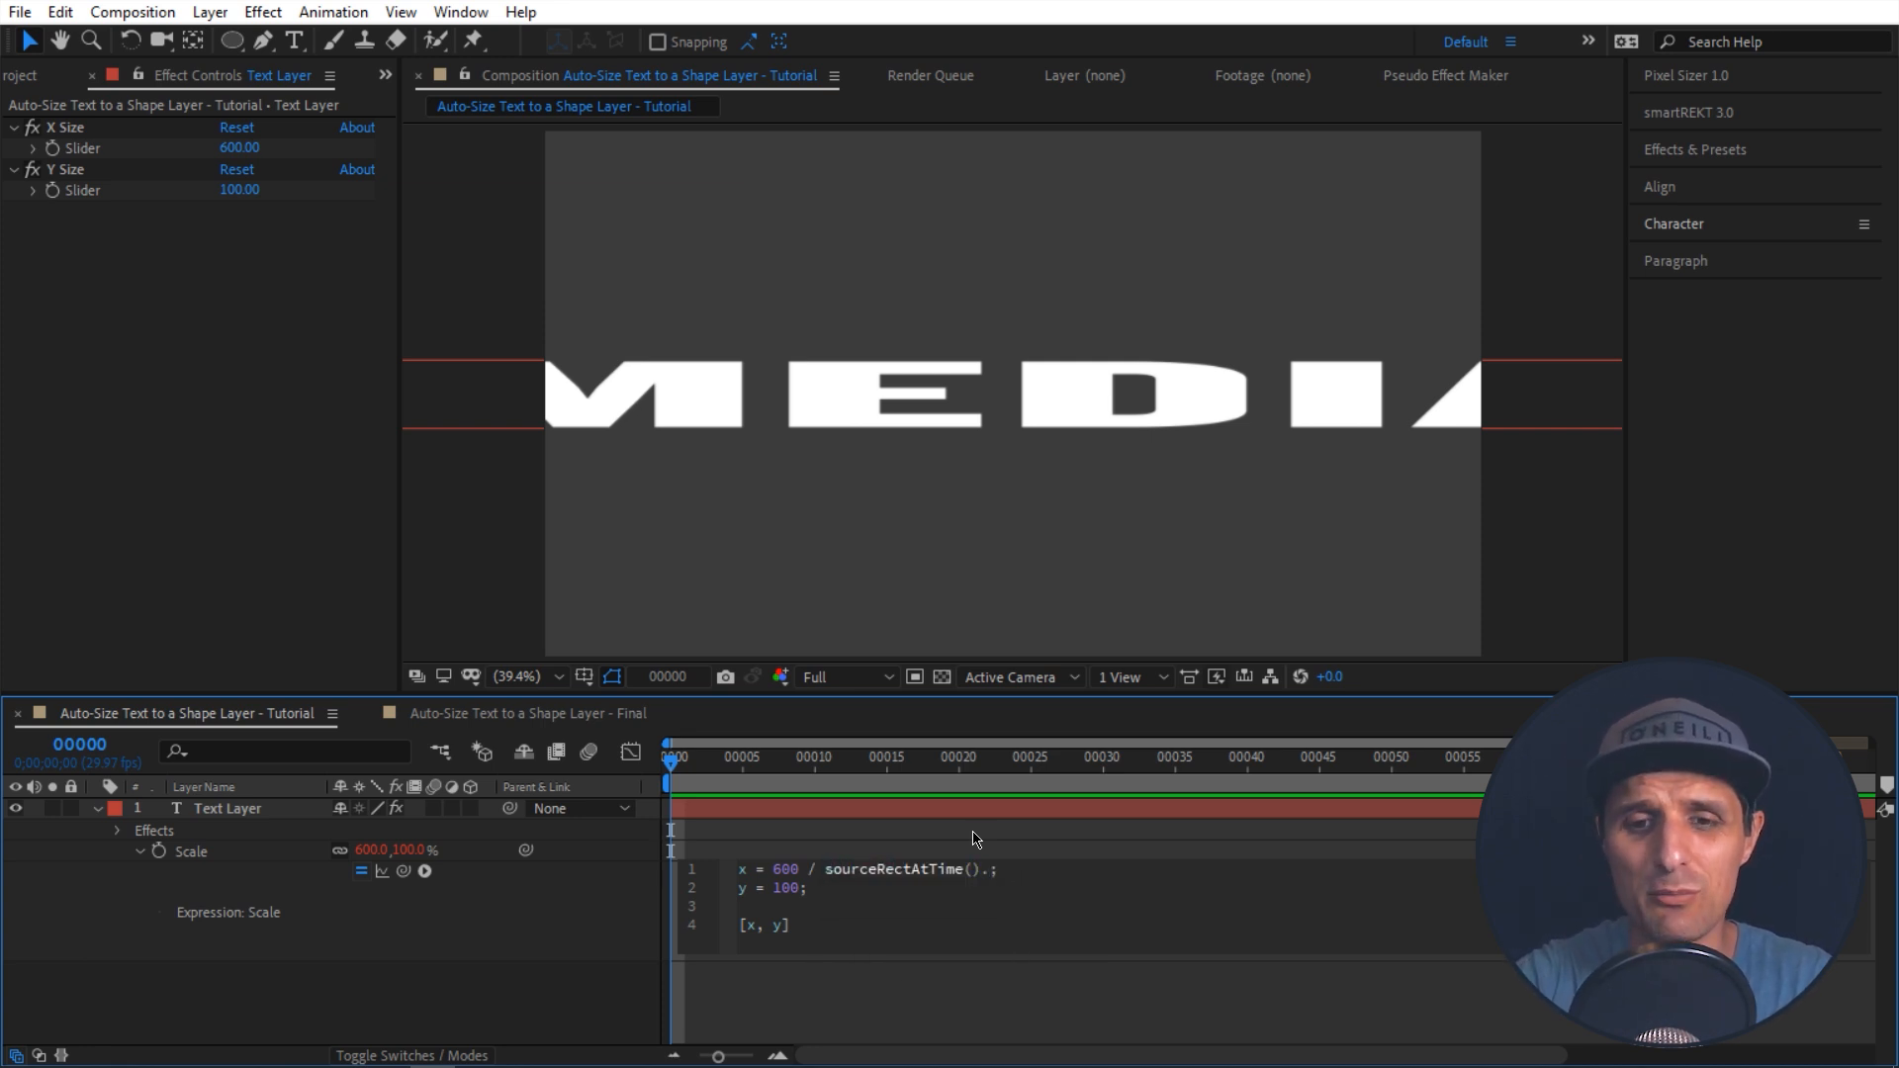
text(width)
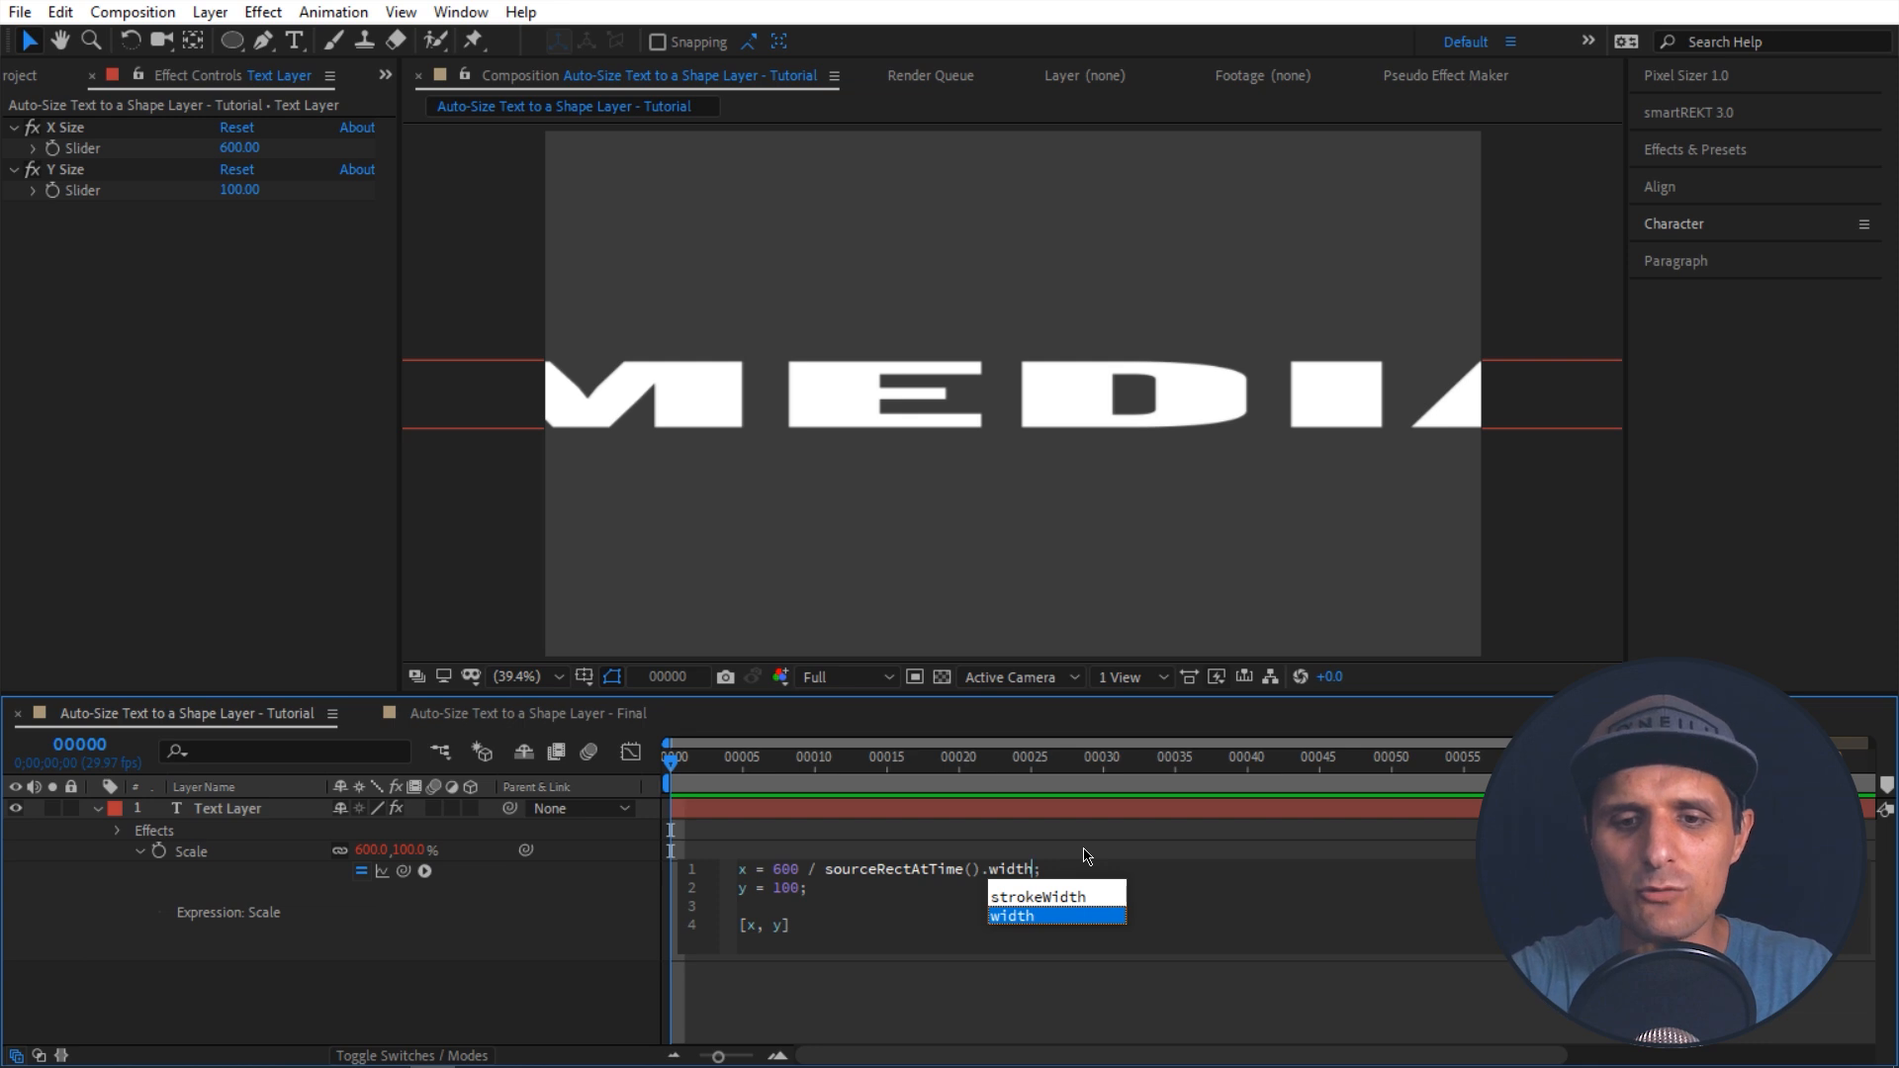
Step: Multiply the x formula by 100 in the Scale expression, apply it, and test it with 1920 in place of 600
text(* 100)
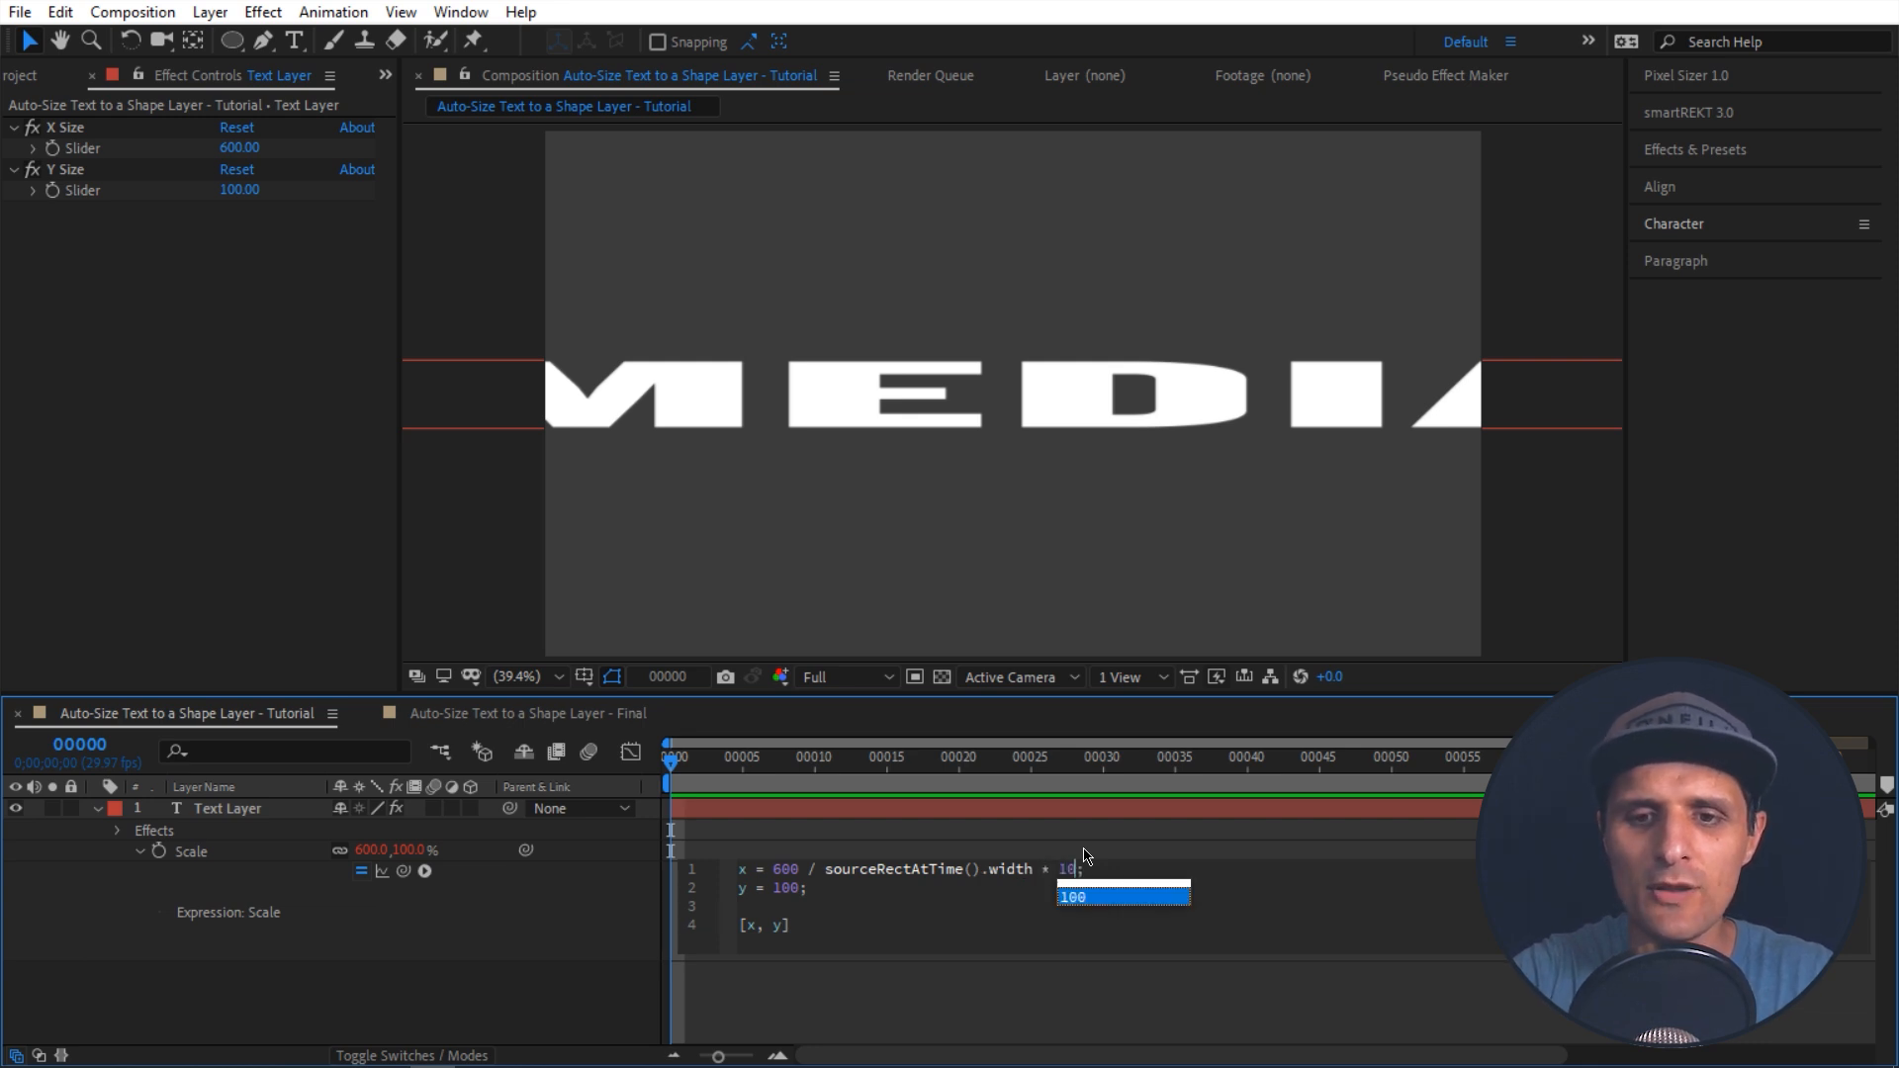
click(594, 907)
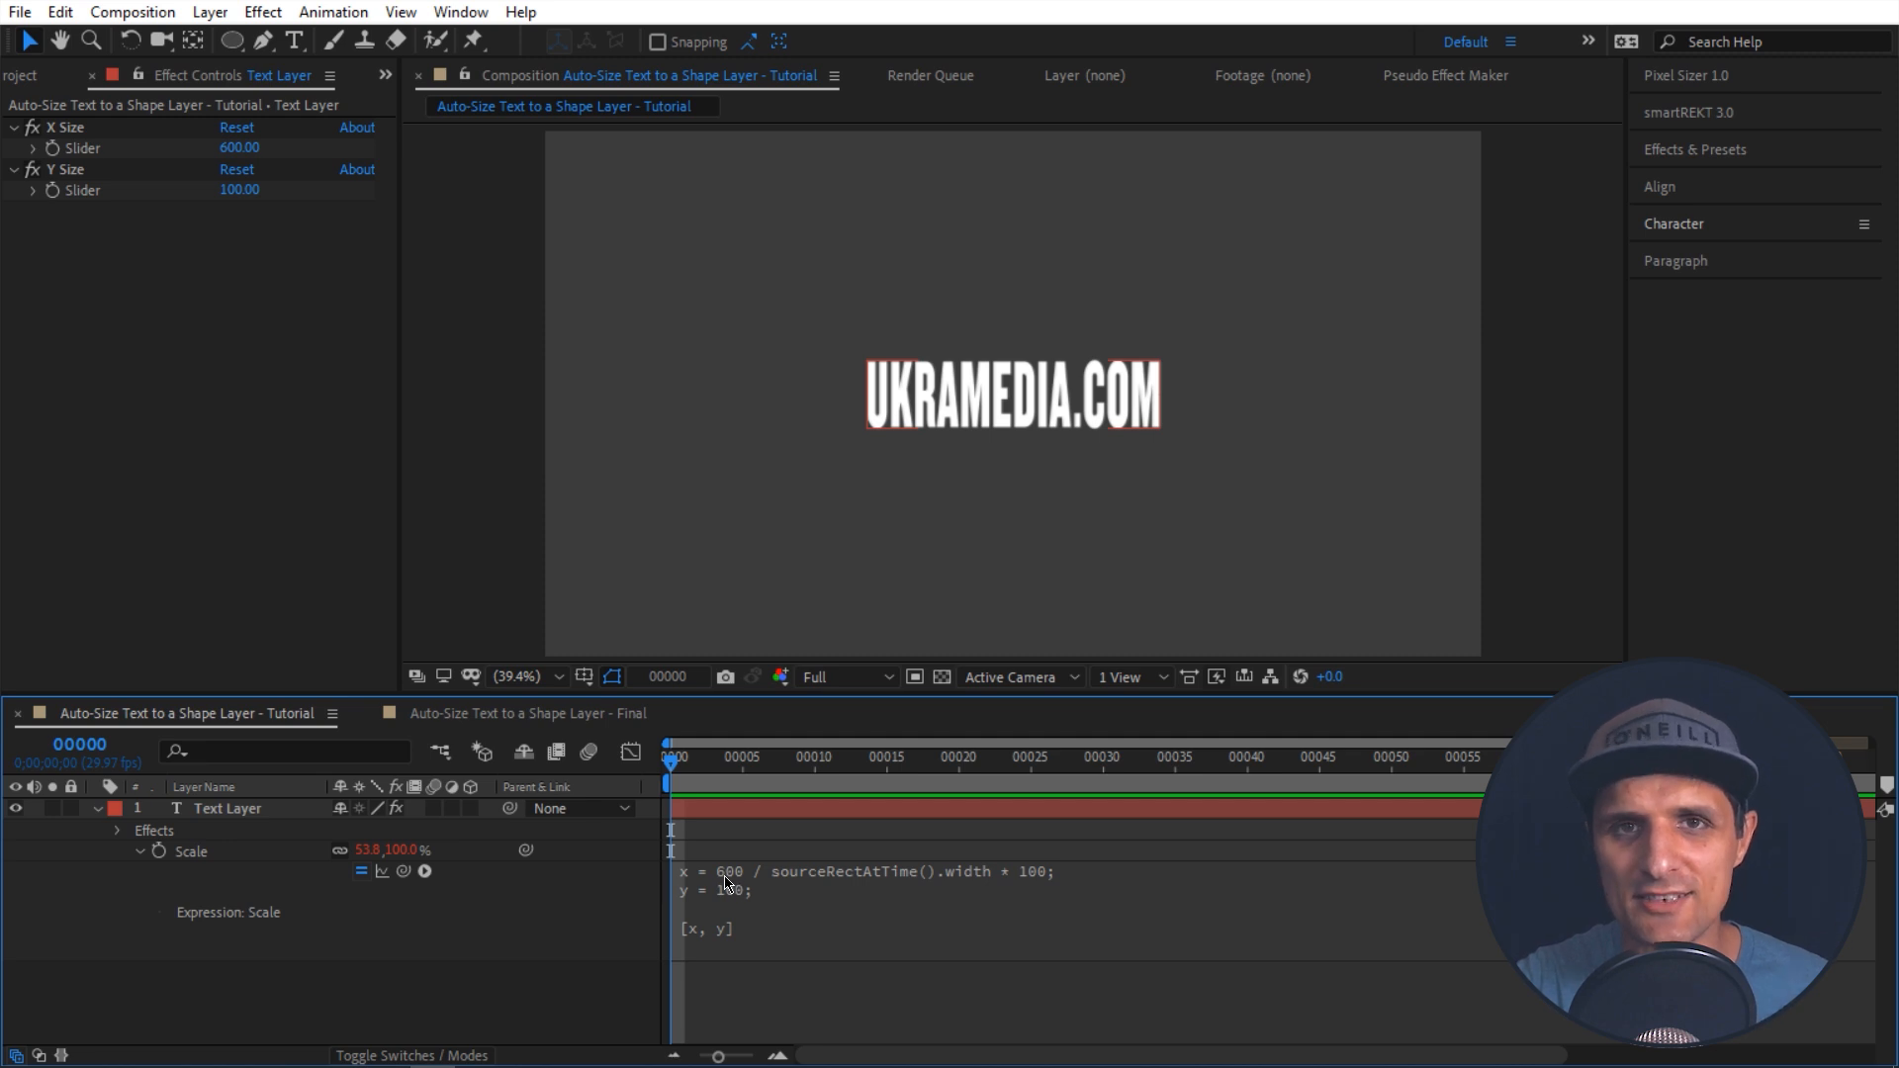
click(775, 870)
double_click(780, 870)
text(1920)
click(564, 886)
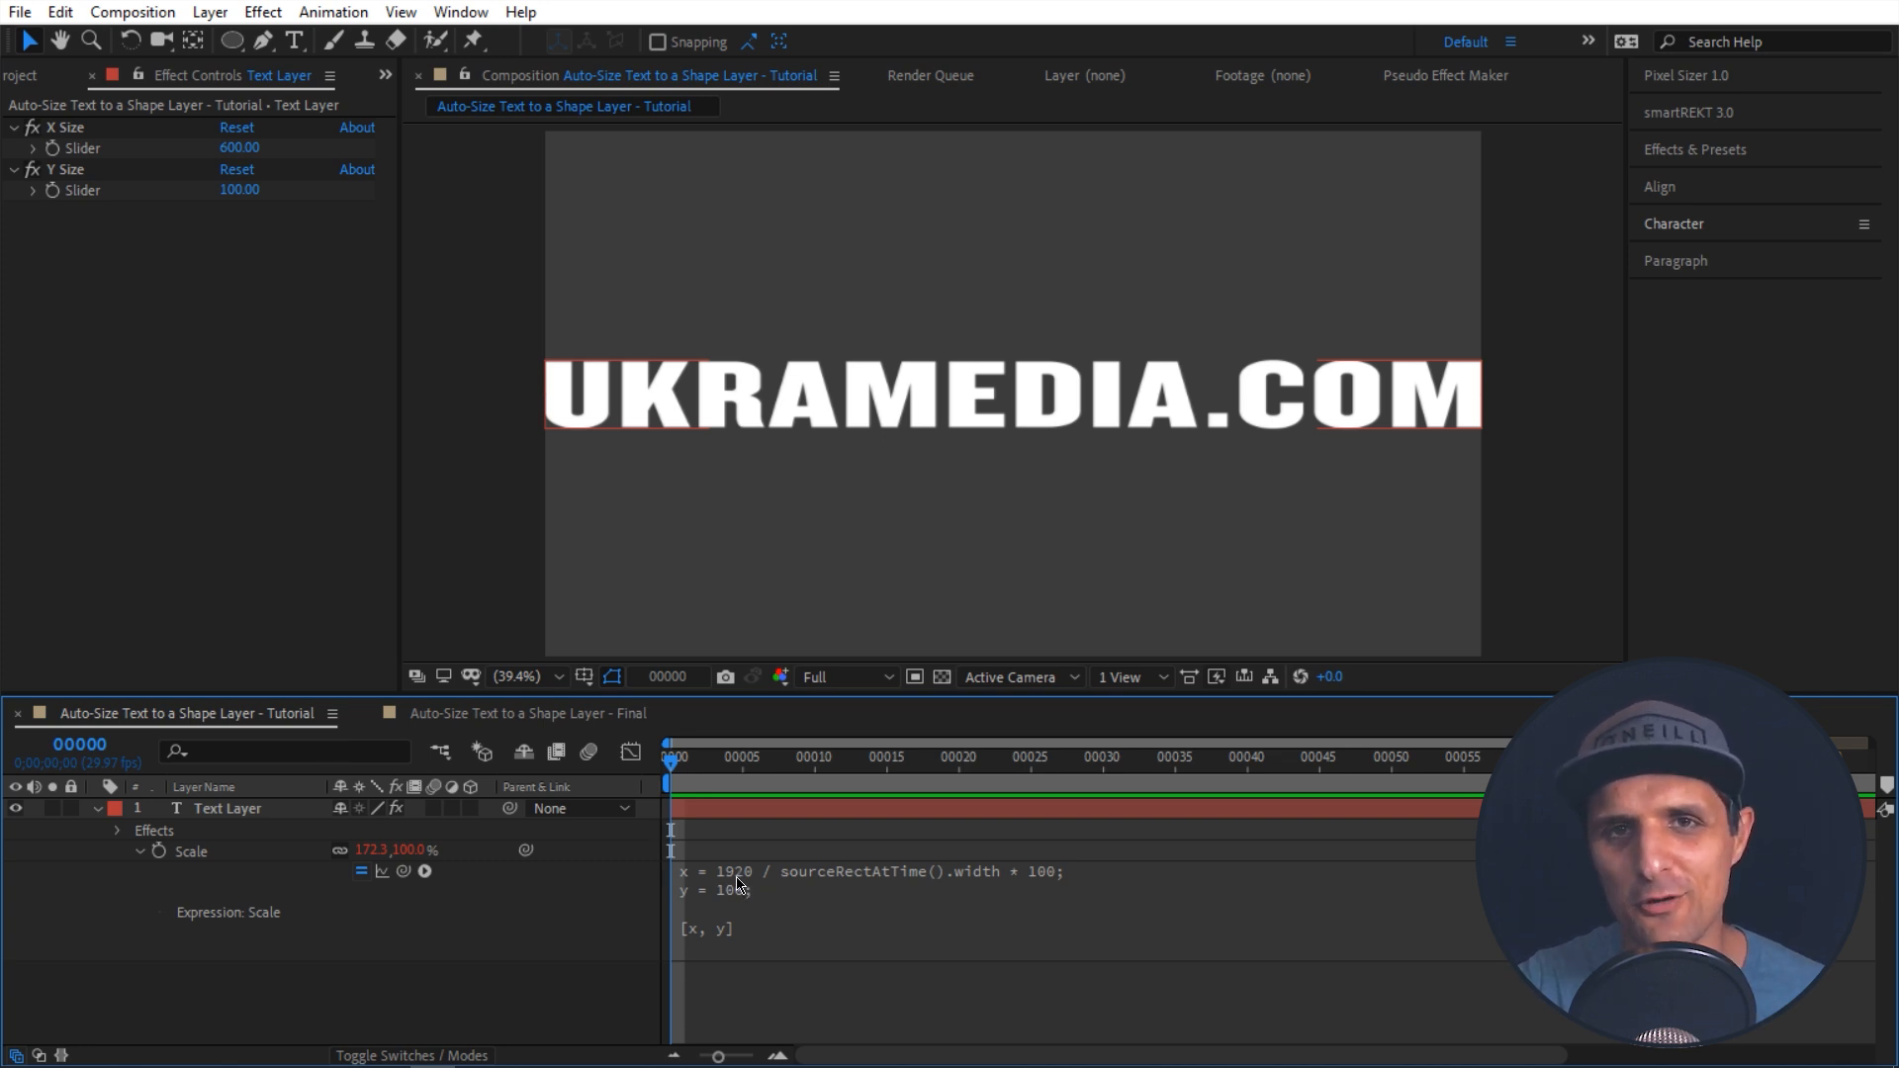
Step: Replace 1920 in the x formula with the variable xSize and insert empty lines above it in the Scale expression
double_click(789, 869)
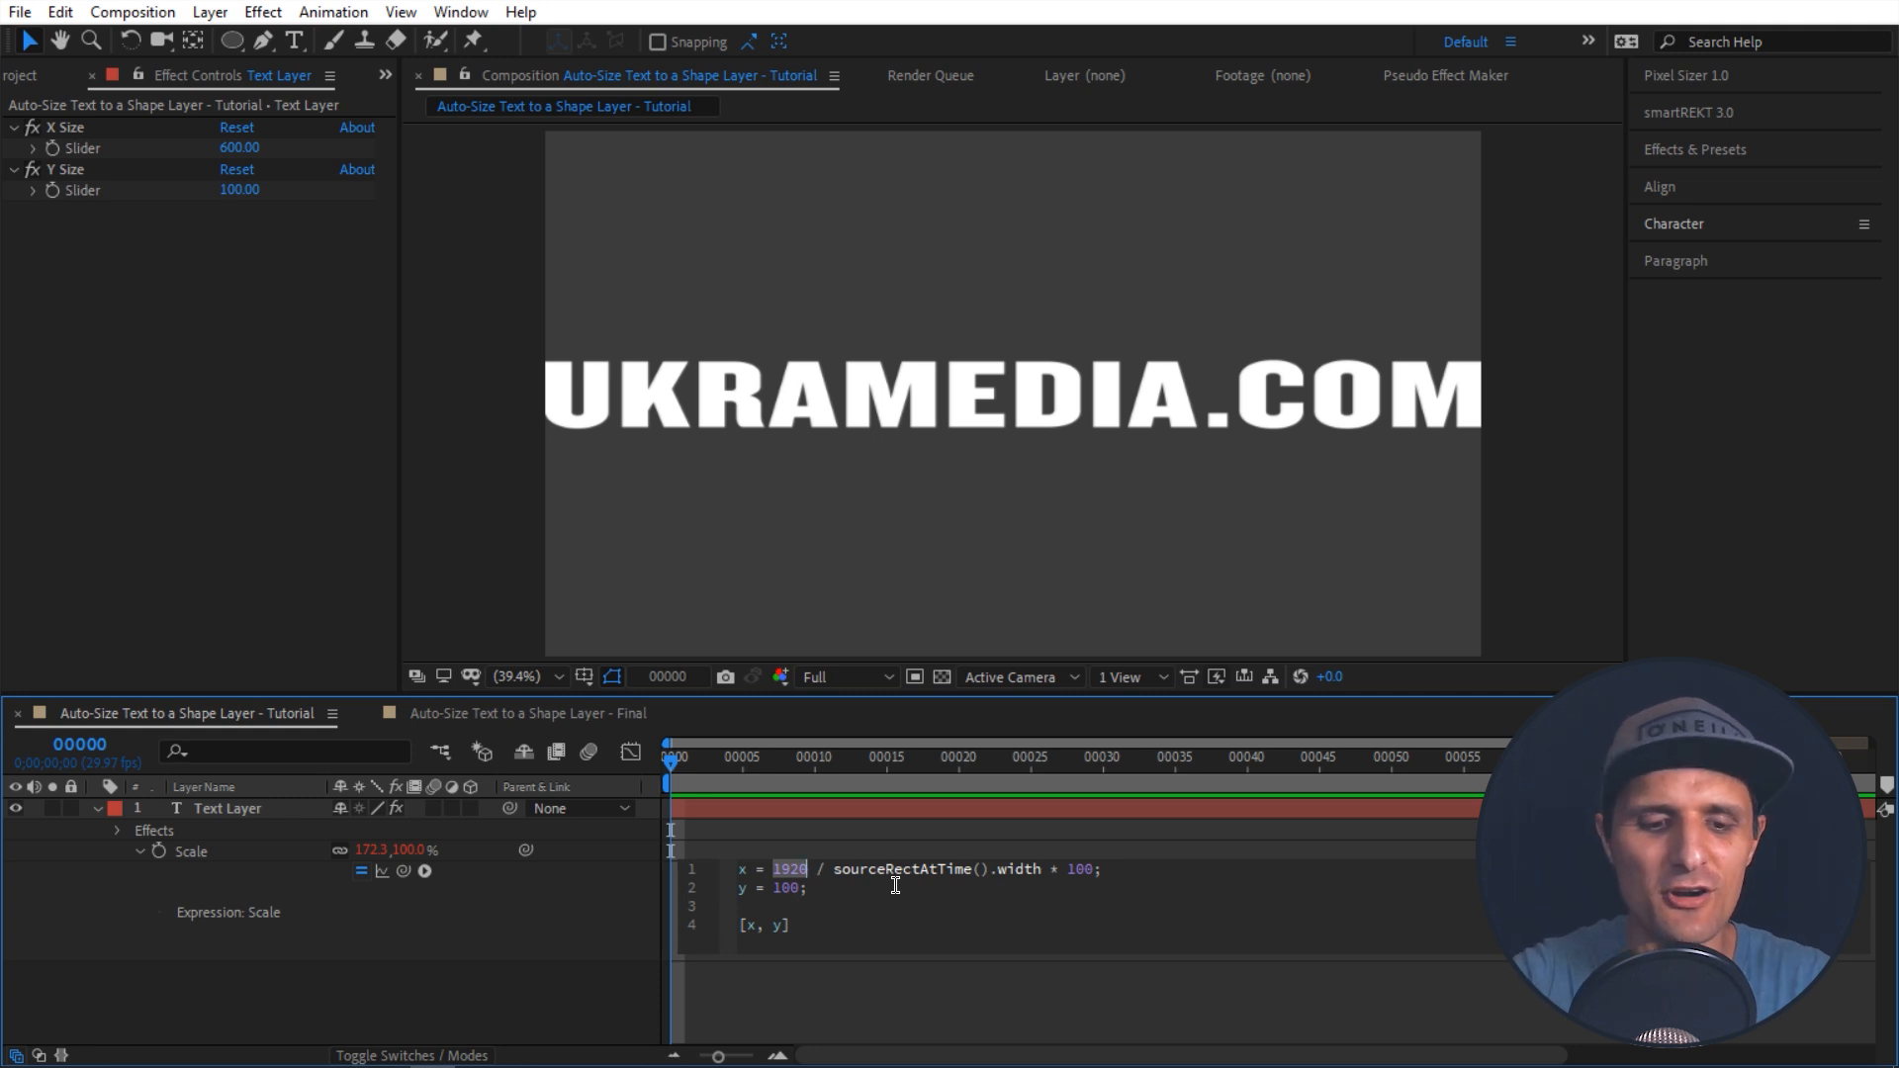
text(xSize)
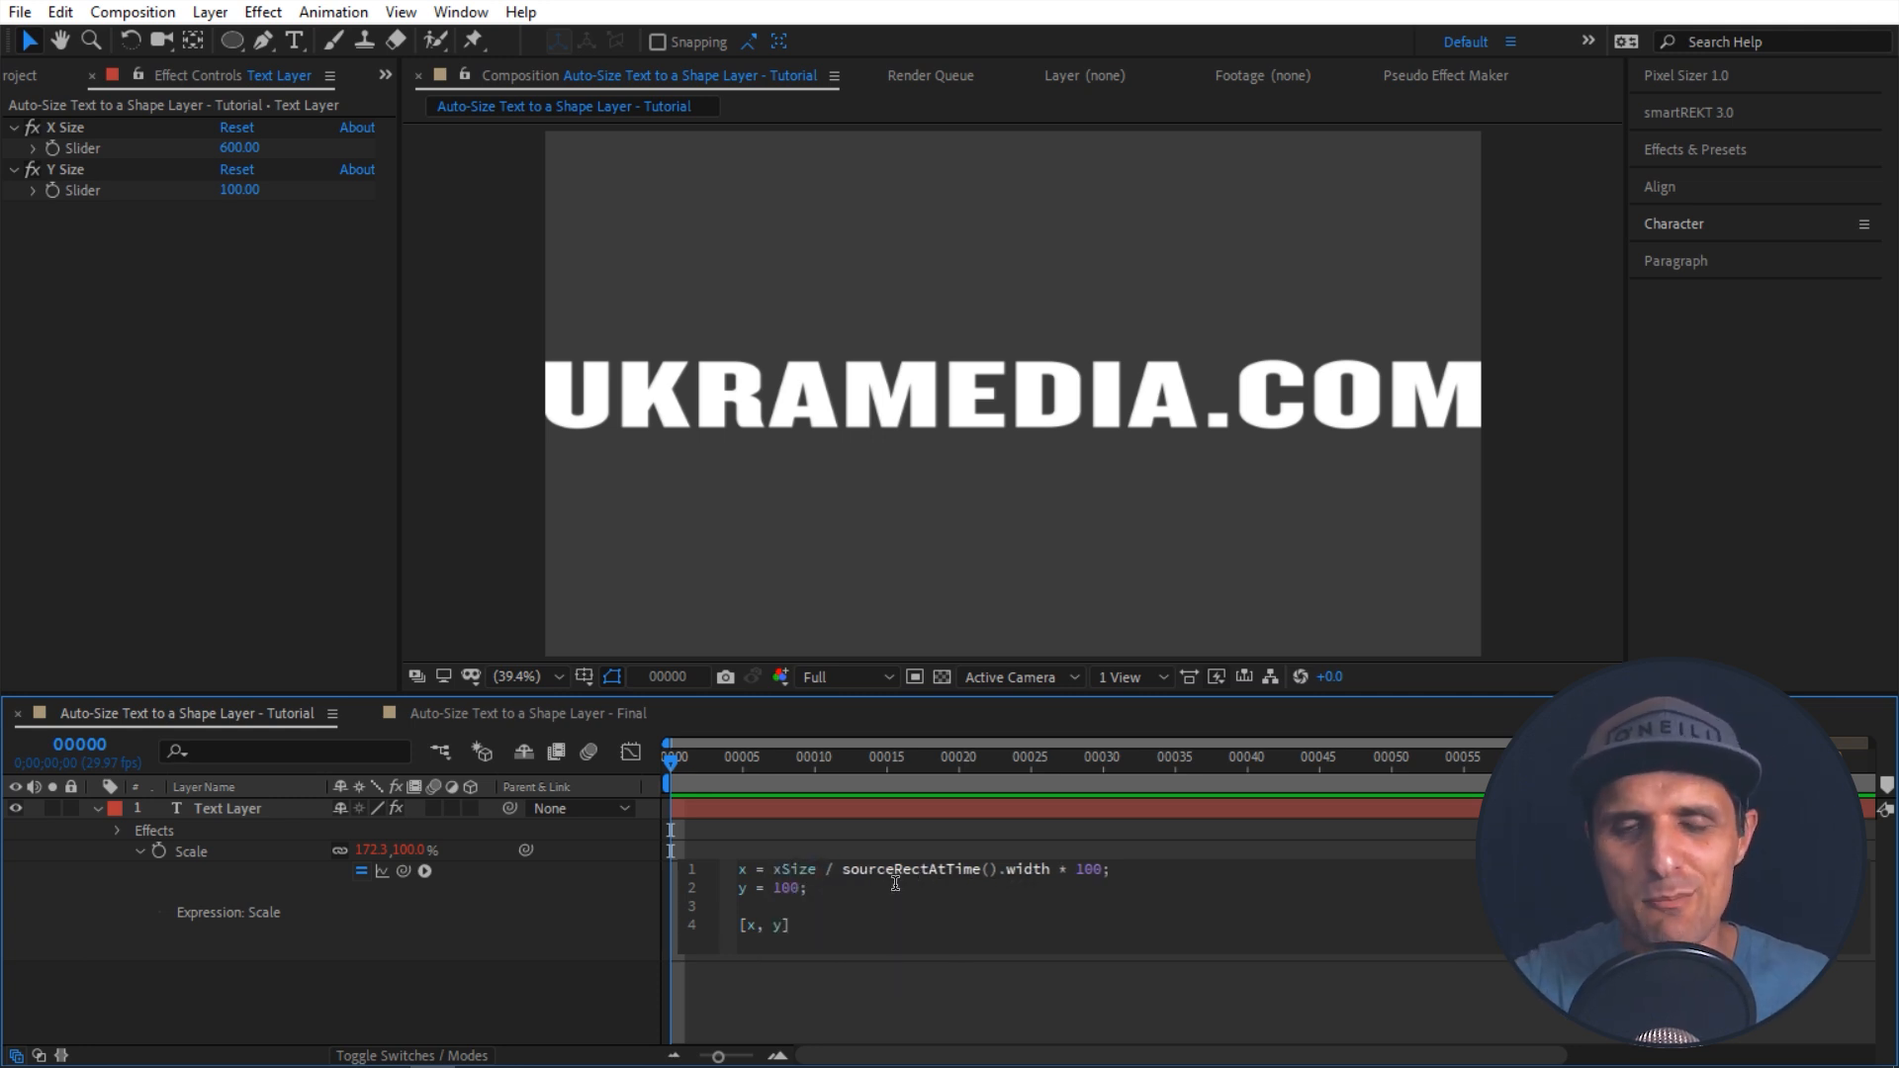
click(743, 868)
key(Return)
key(Return)
key(Up)
key(Up)
Step: Declare xSize = effect("X Size")("Slider").value; on the first line by linking it to the X Size slider, and apply the expression
text(x)
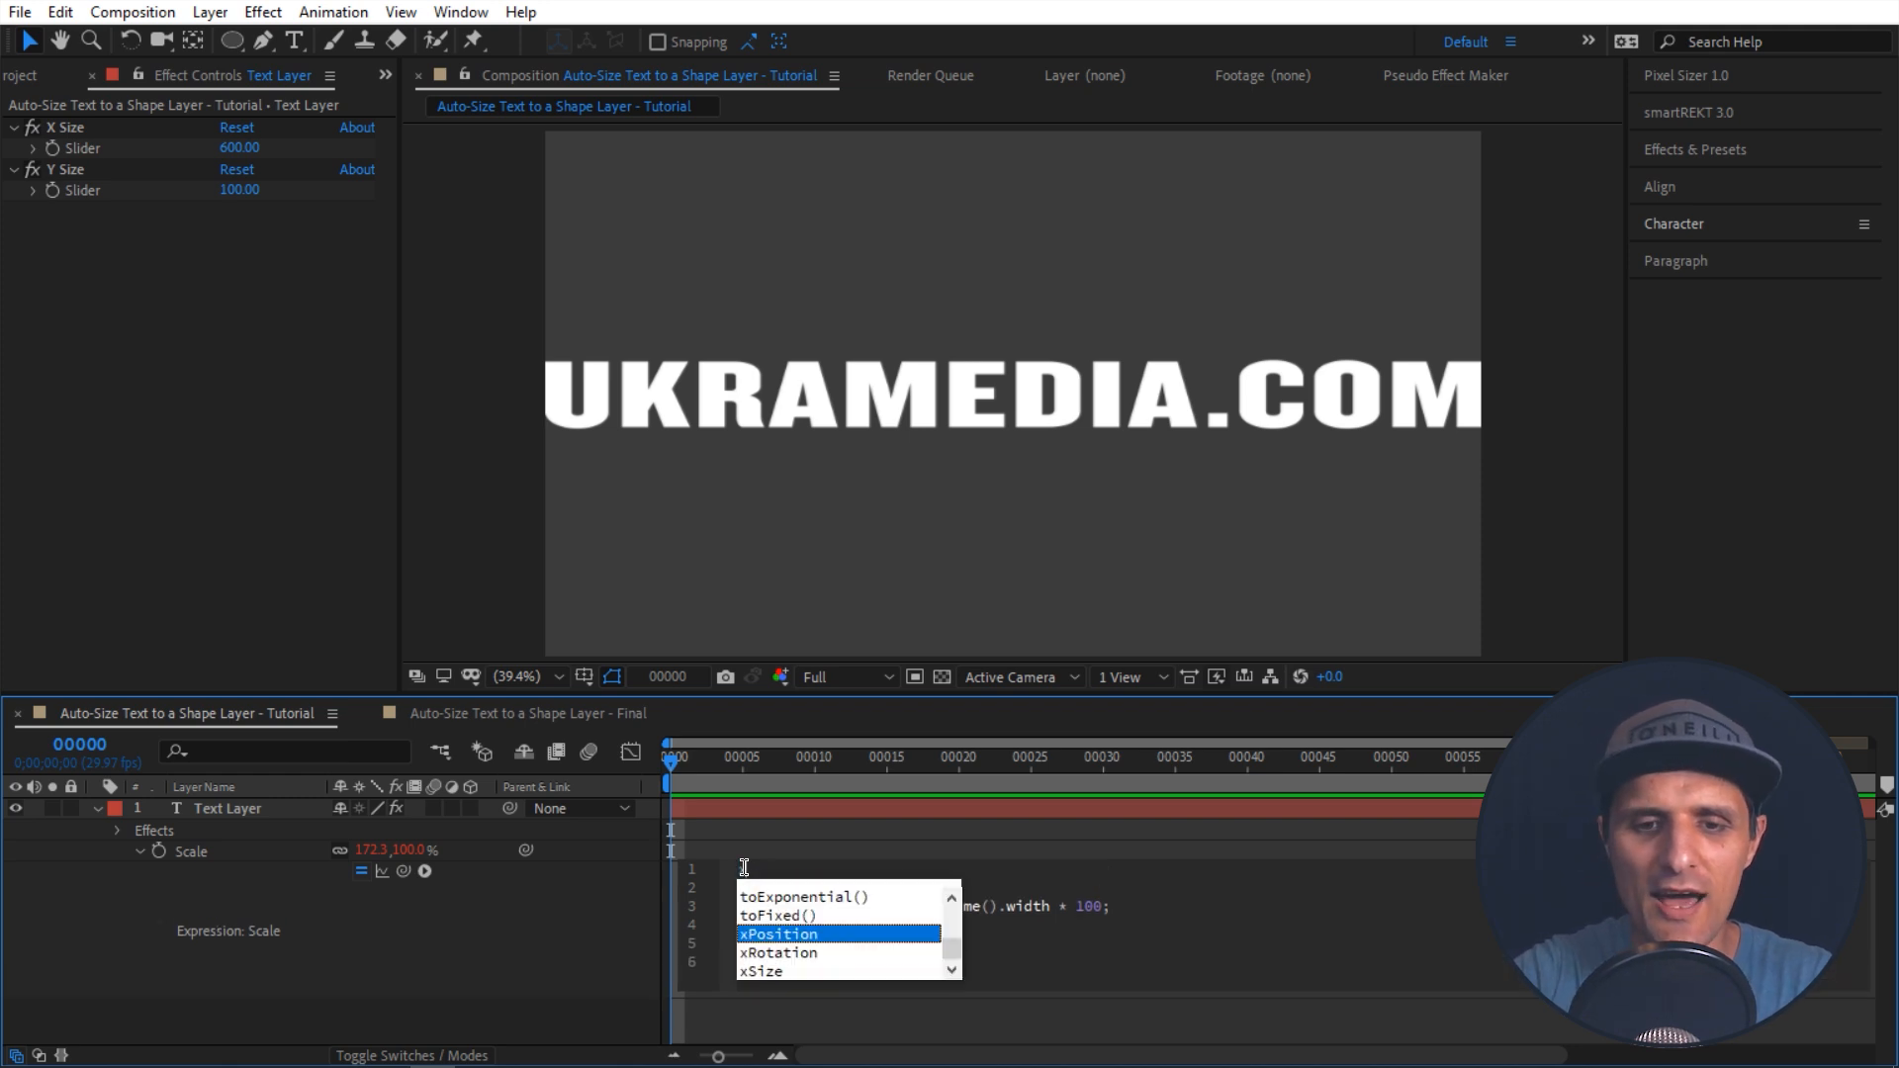
key(BackSpace)
text(Size =)
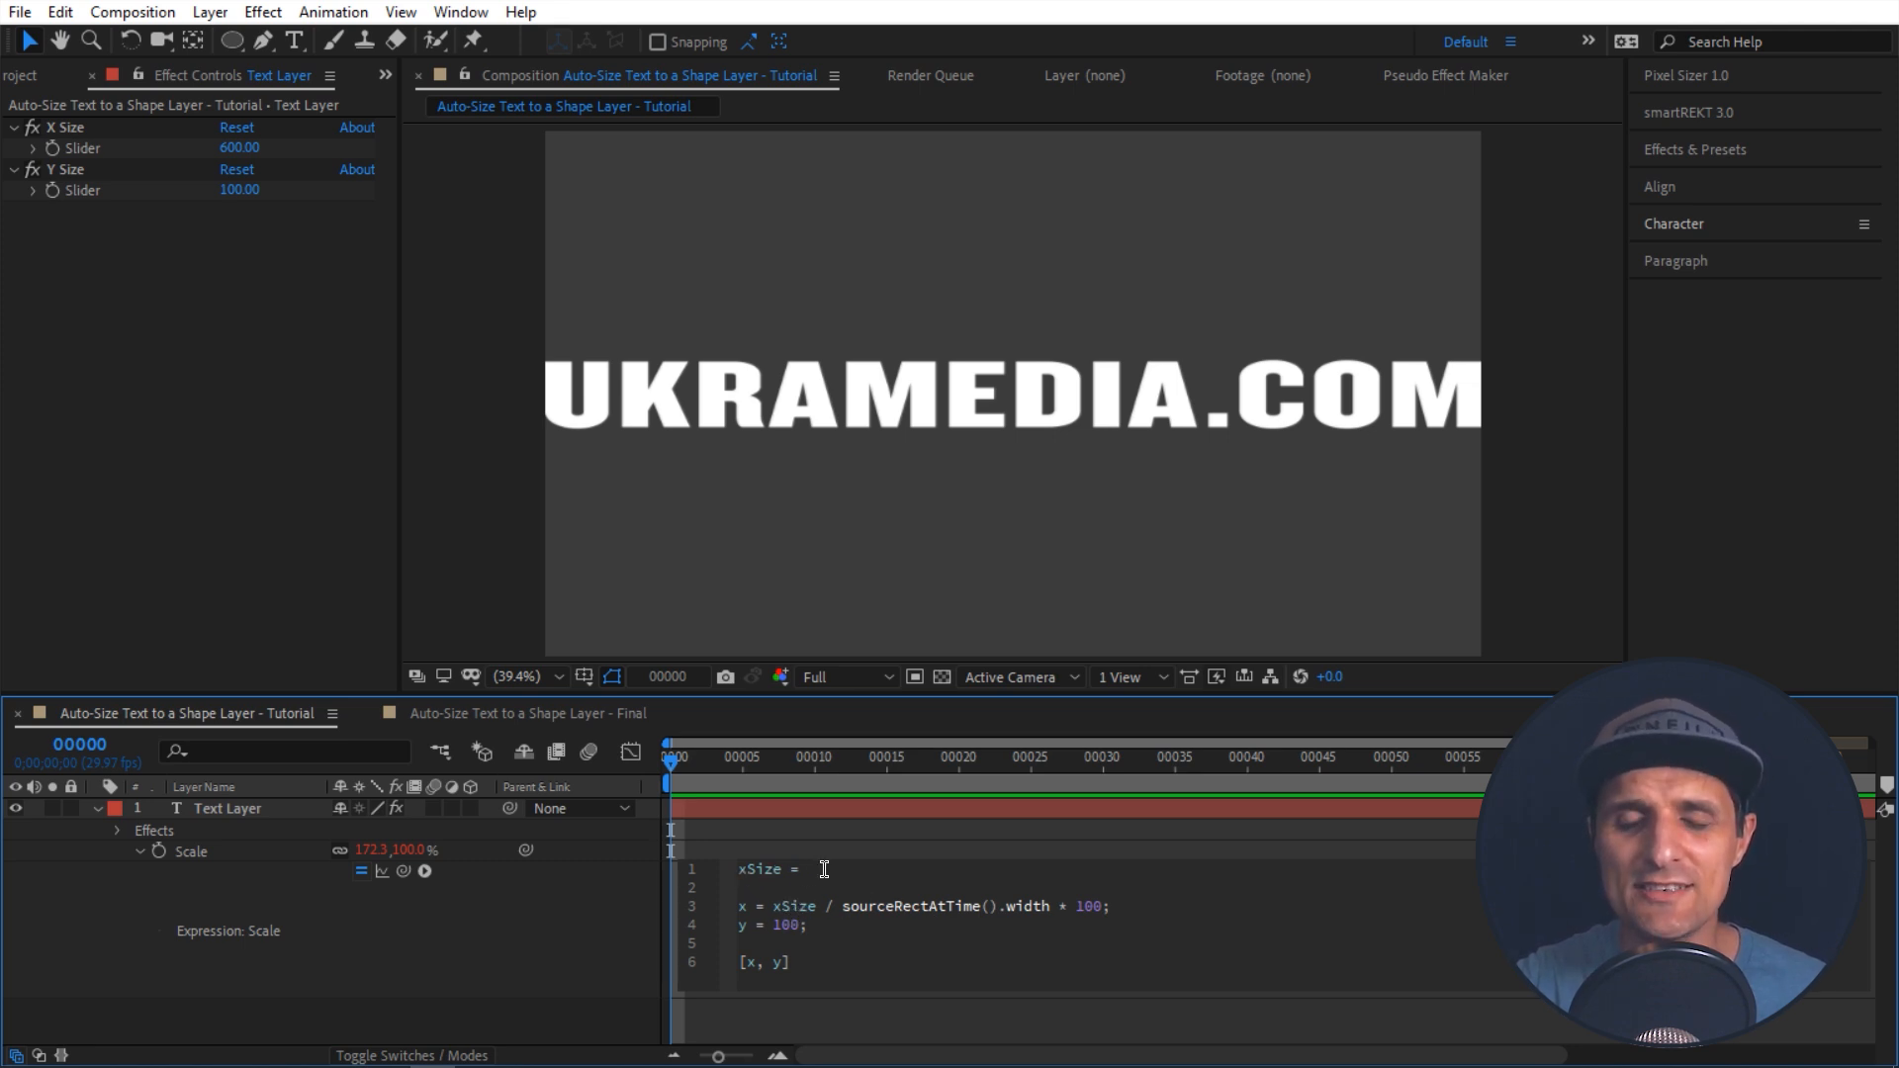
drag(402, 871, 80, 150)
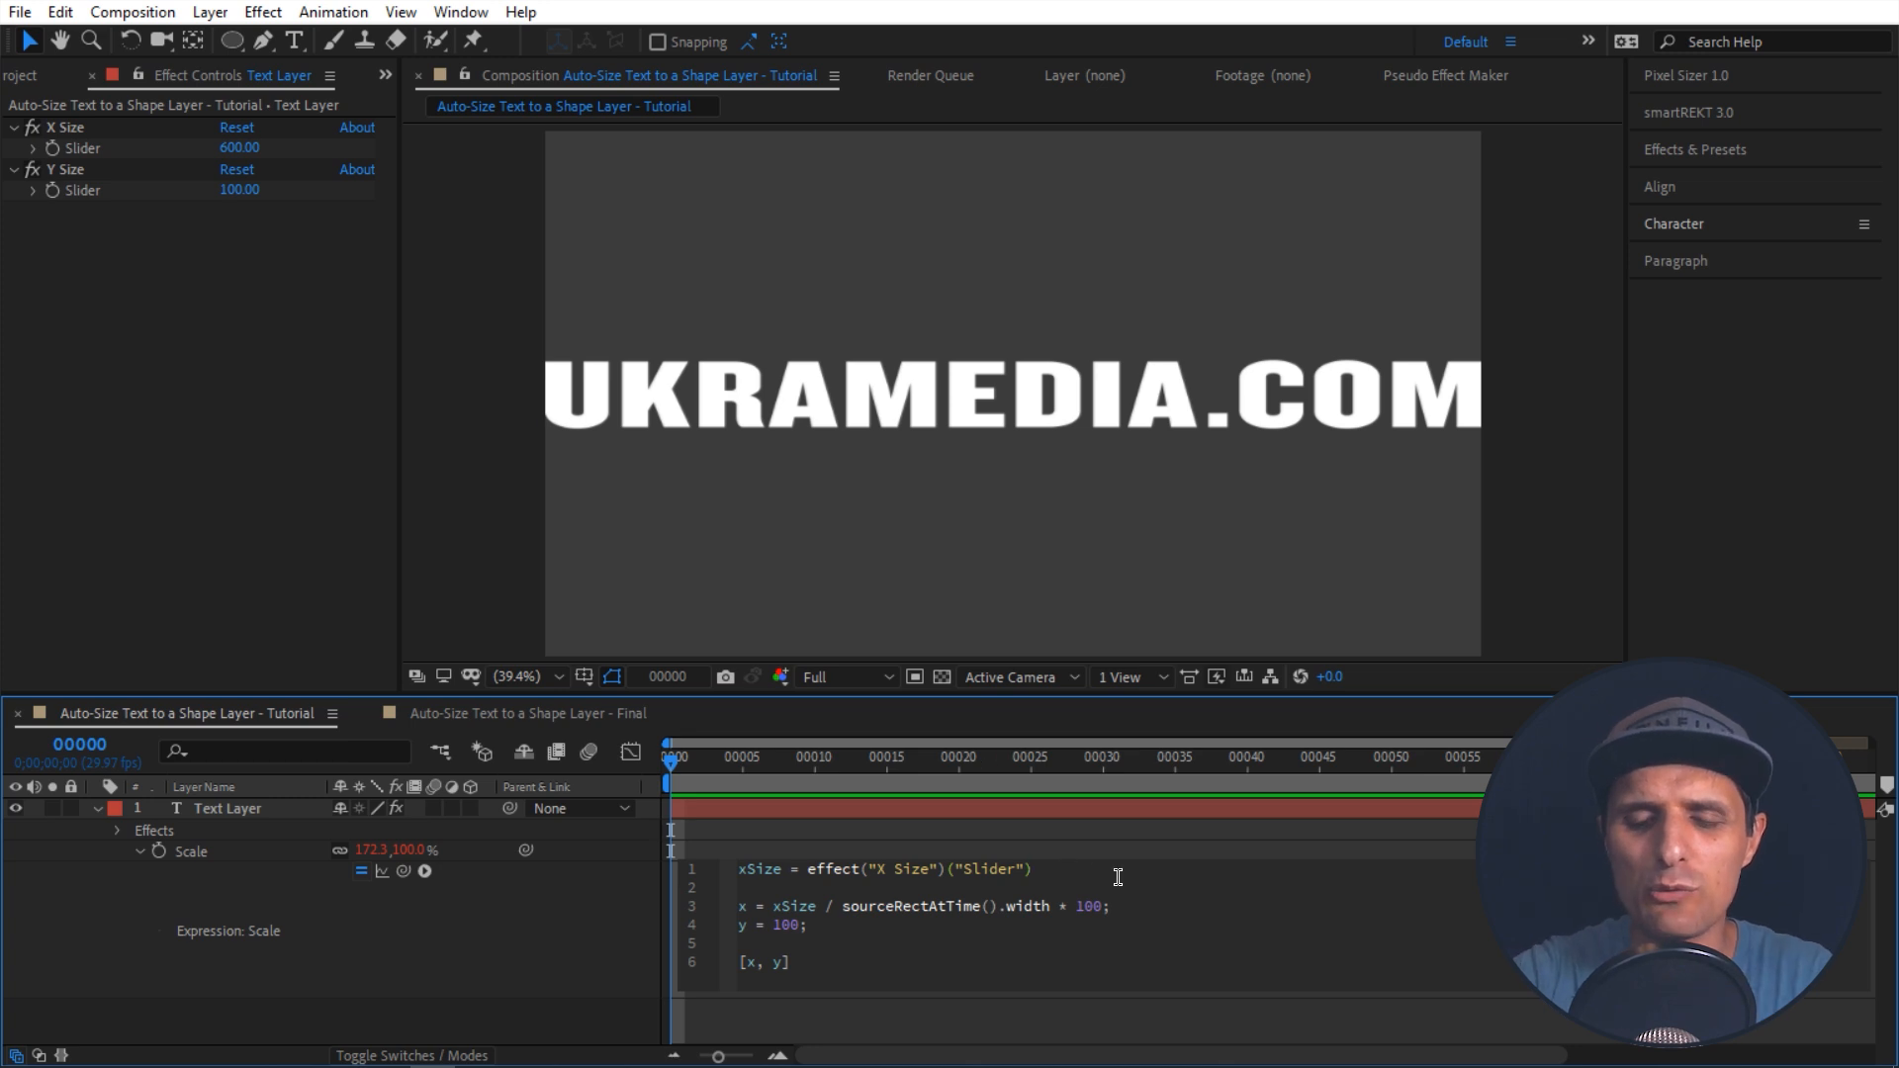
text(value;)
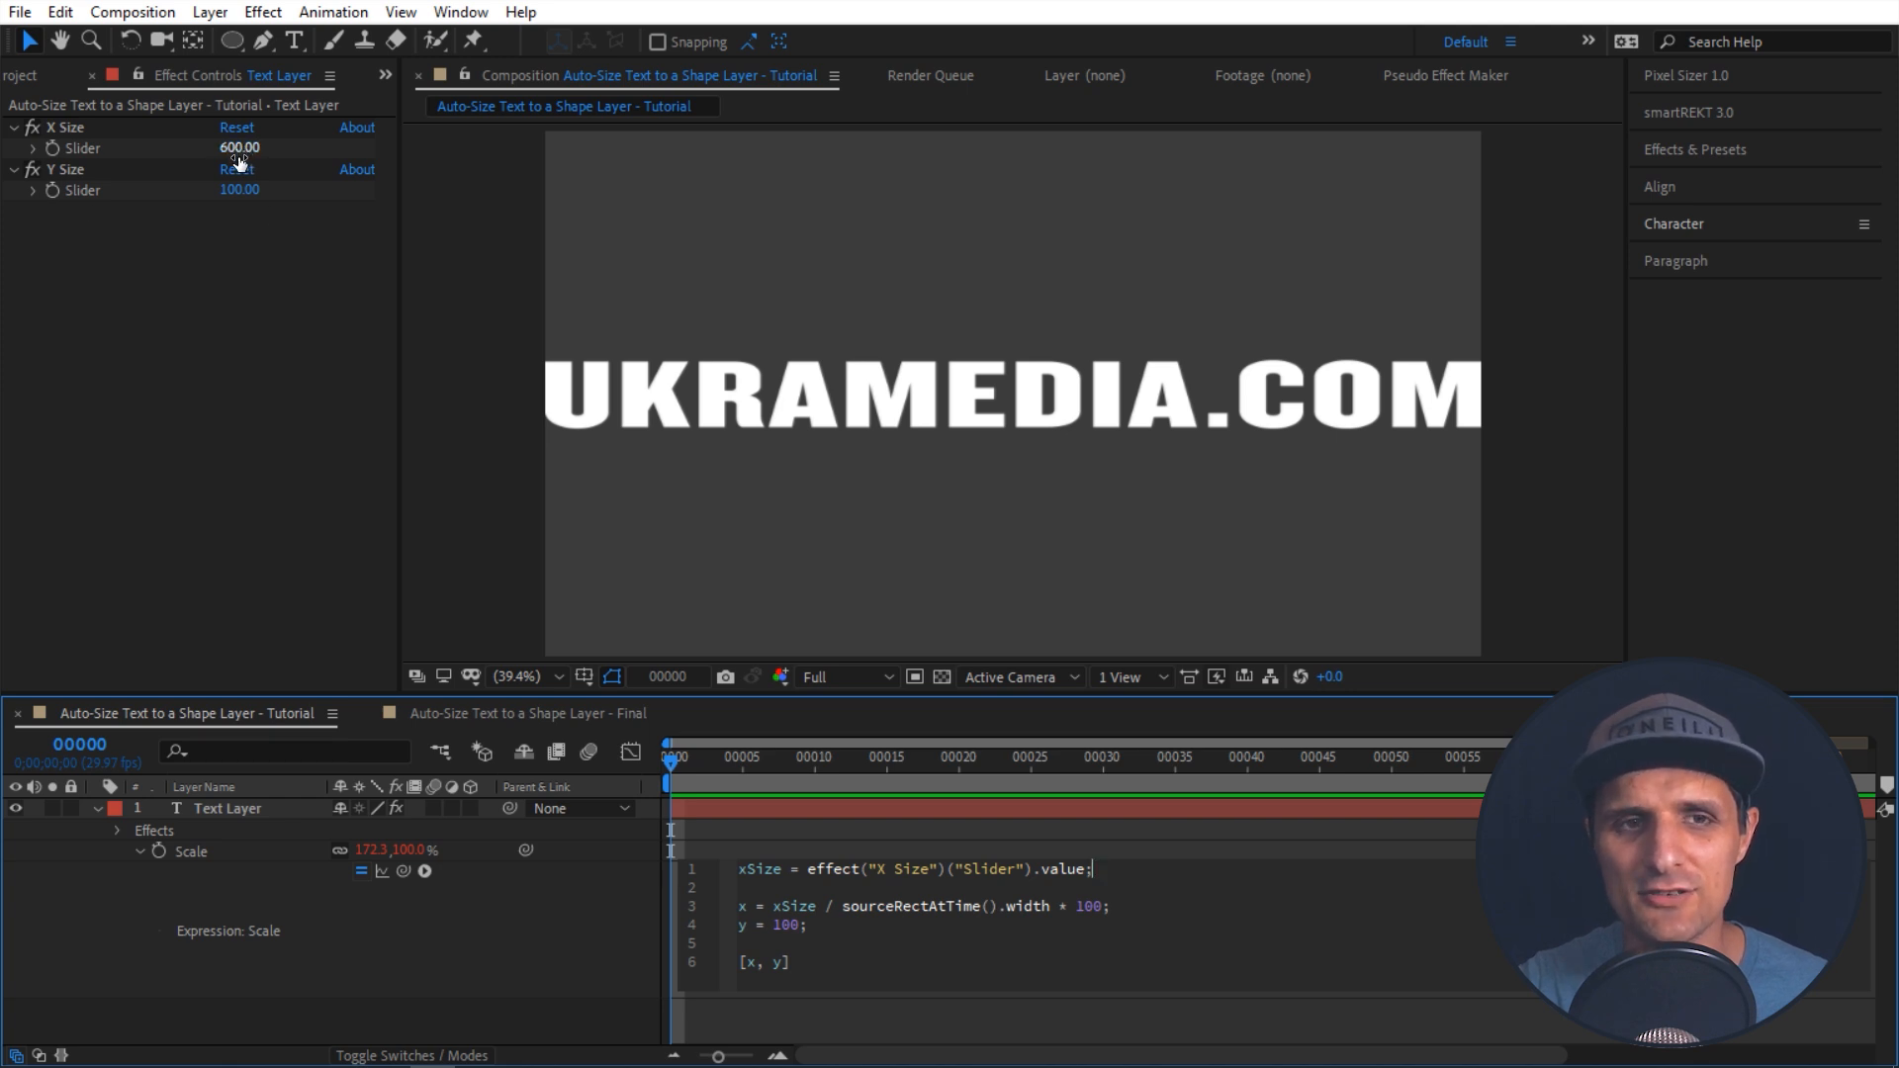
drag(807, 906, 782, 906)
click(790, 908)
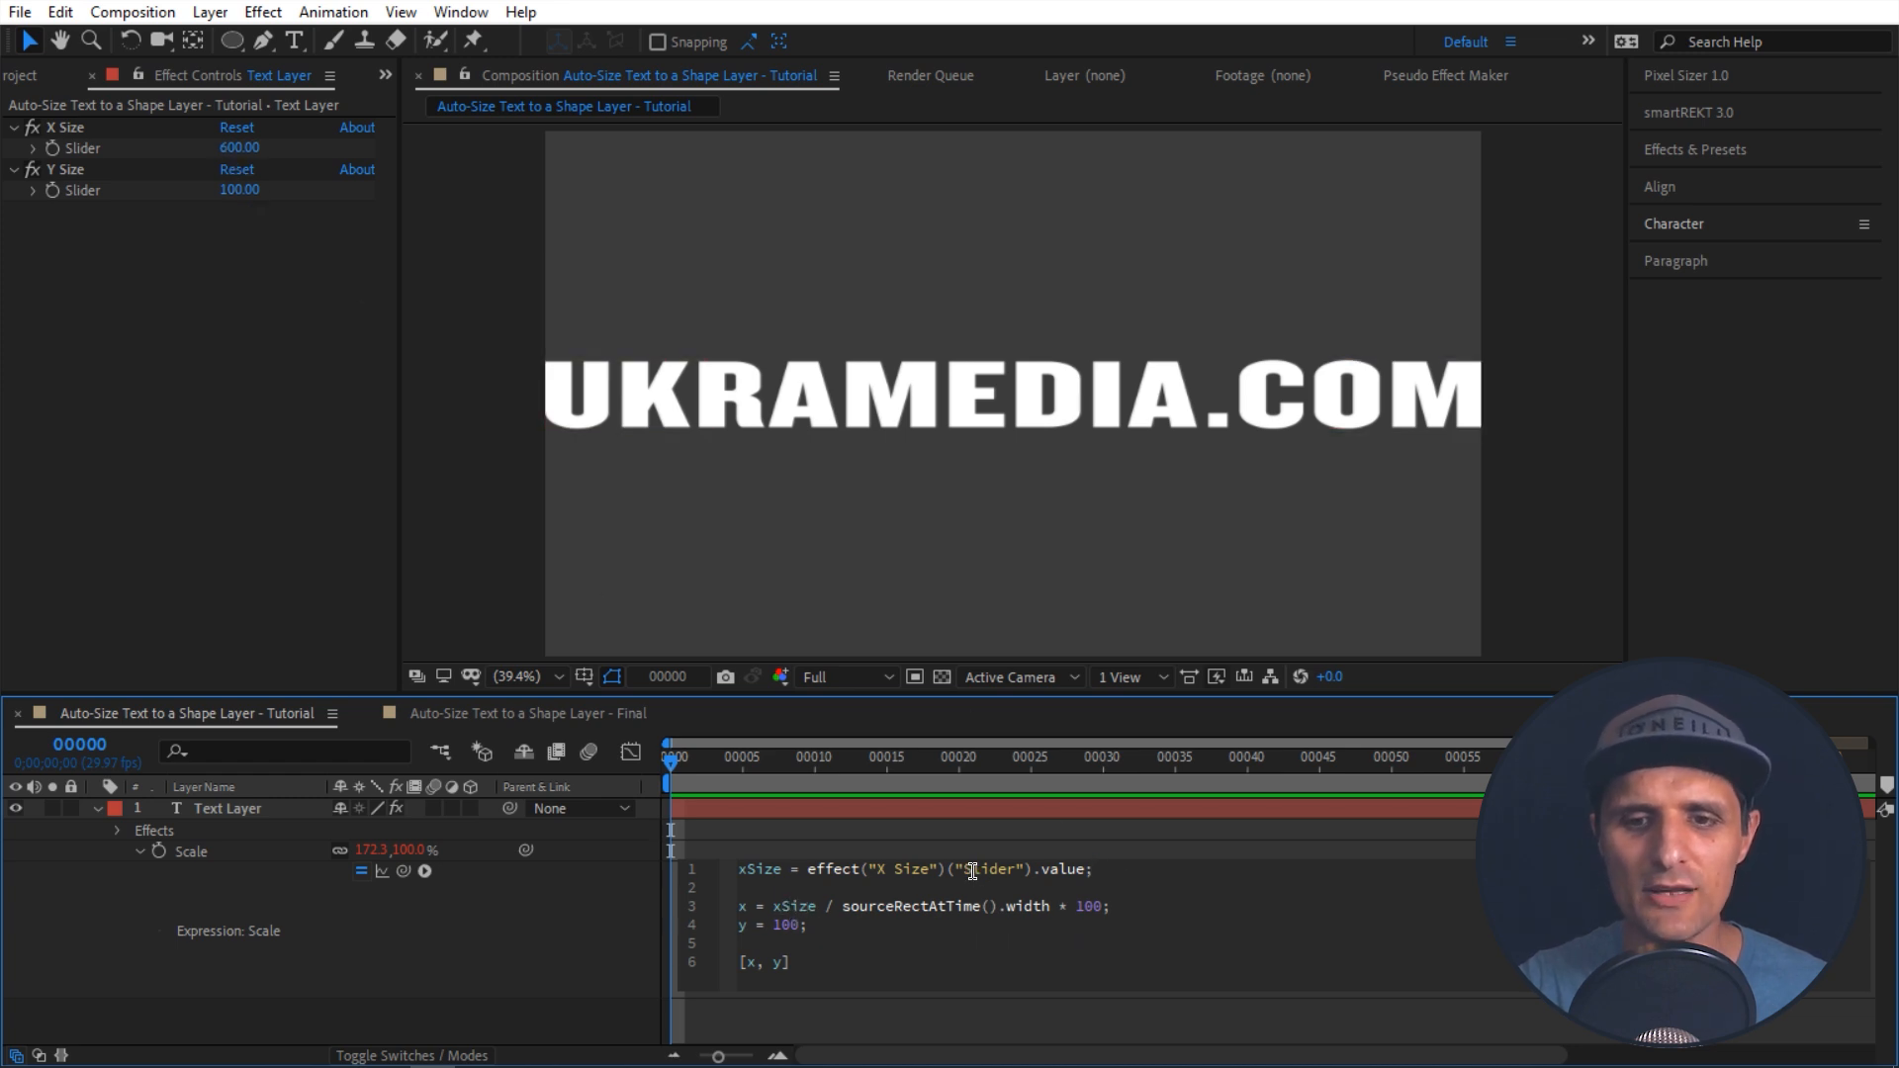
click(590, 888)
Step: Test the text width by scrubbing the X Size slider and entering 1280, 1920 and finally 600
drag(239, 147, 803, 165)
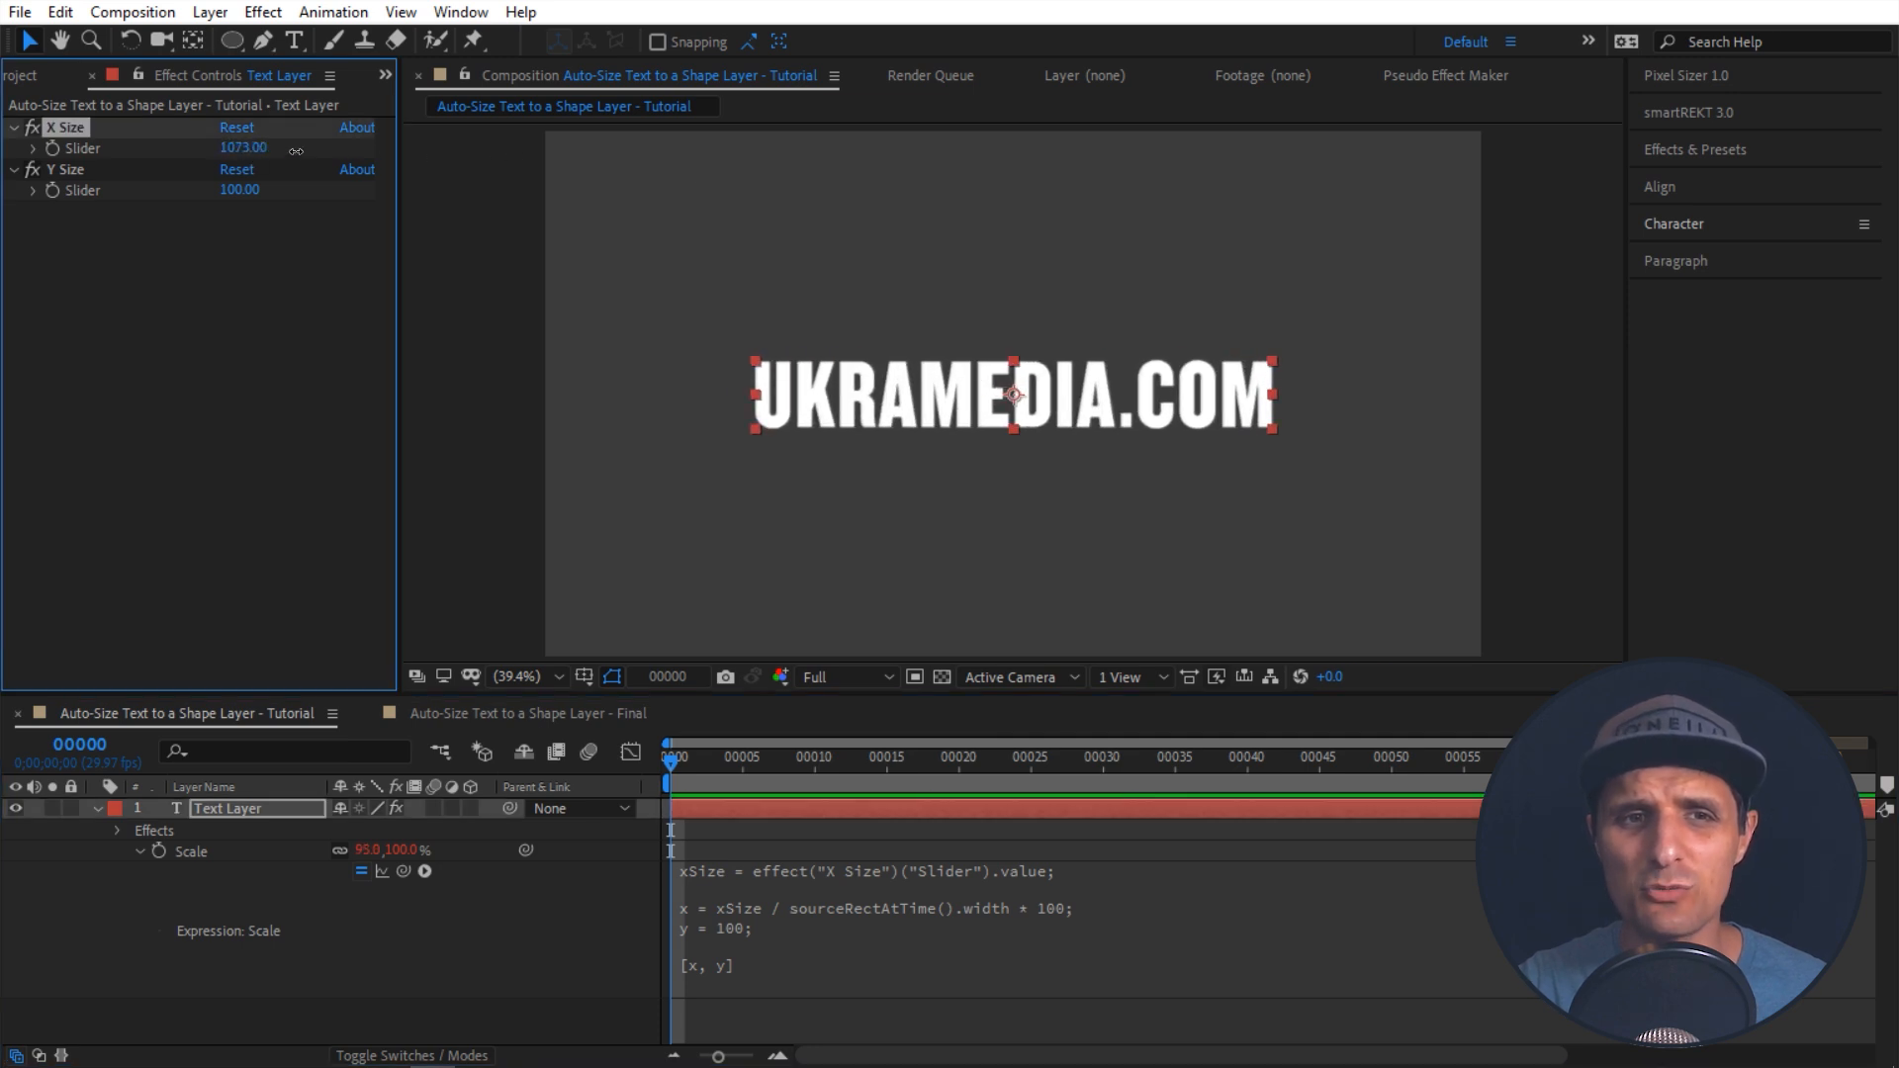
drag(250, 148, 393, 155)
click(242, 147)
text(1280)
key(Return)
click(244, 149)
text(1920)
key(Return)
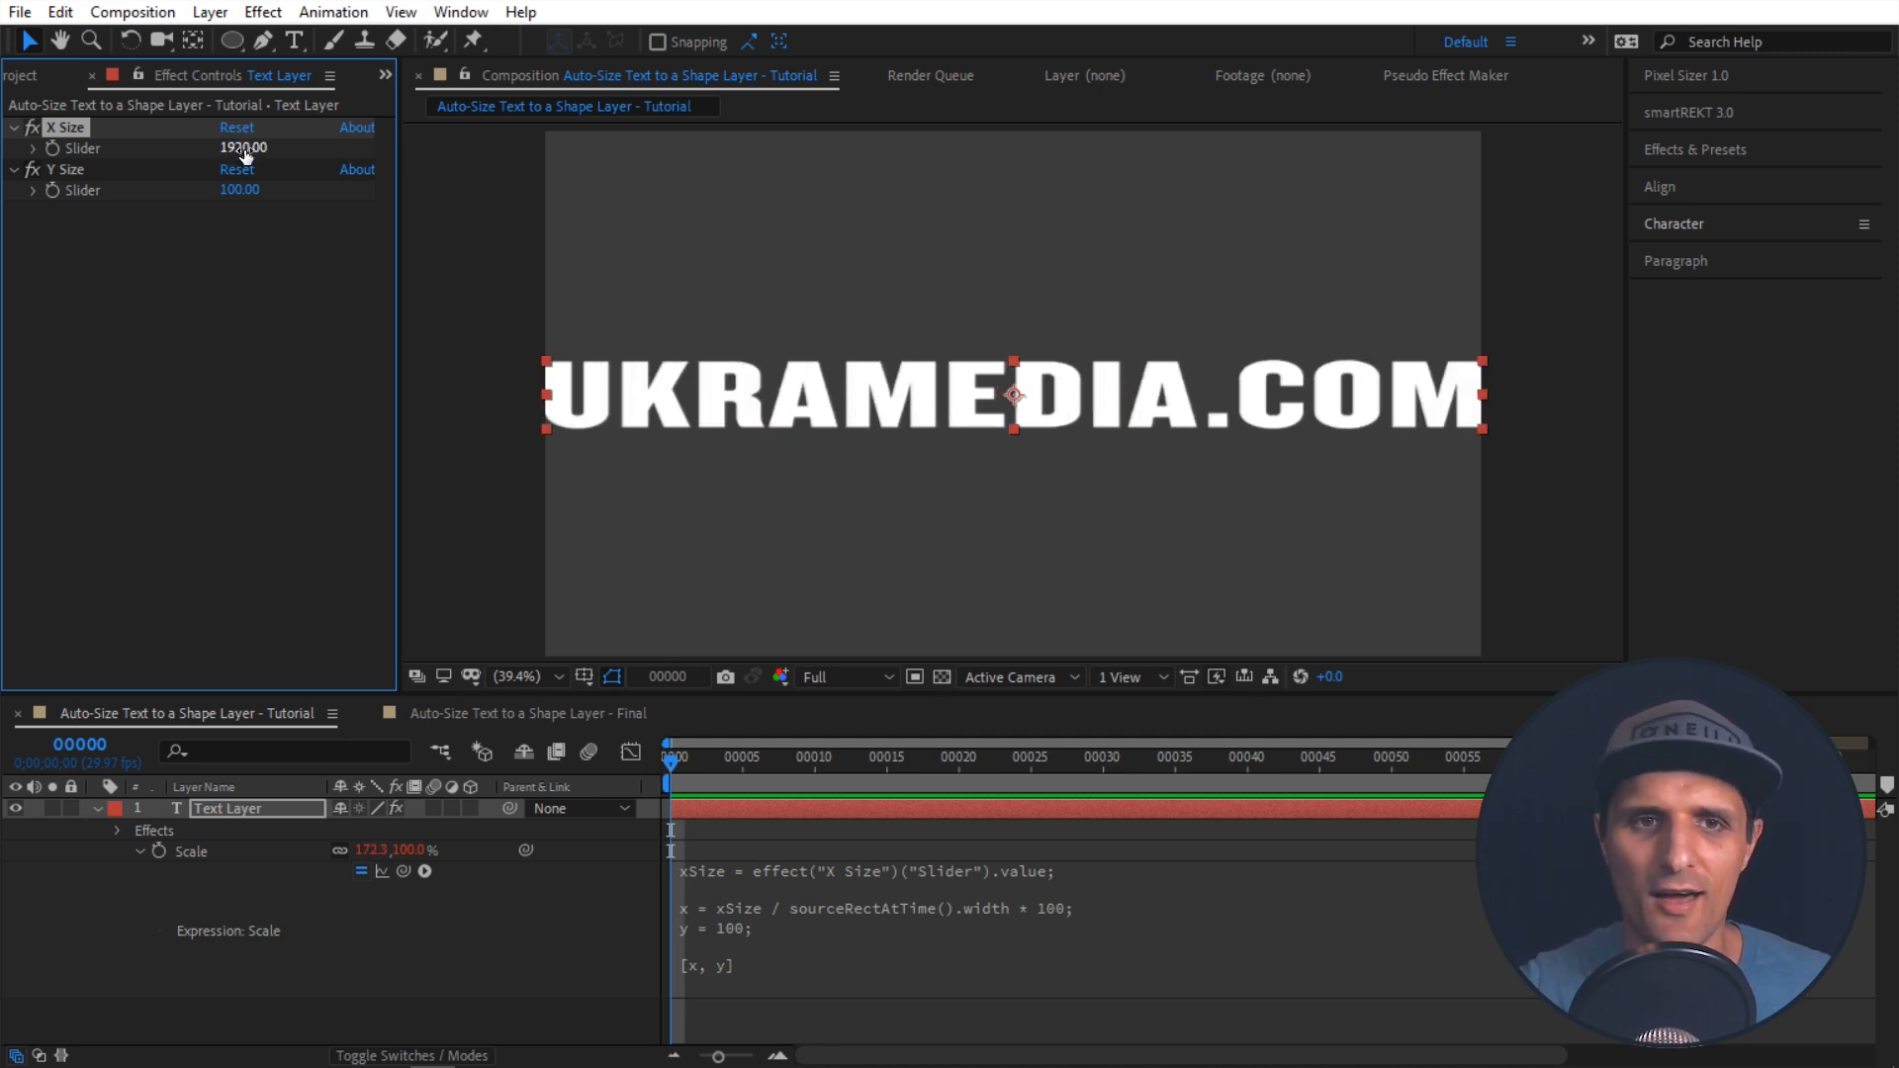
click(243, 149)
text(600)
key(Return)
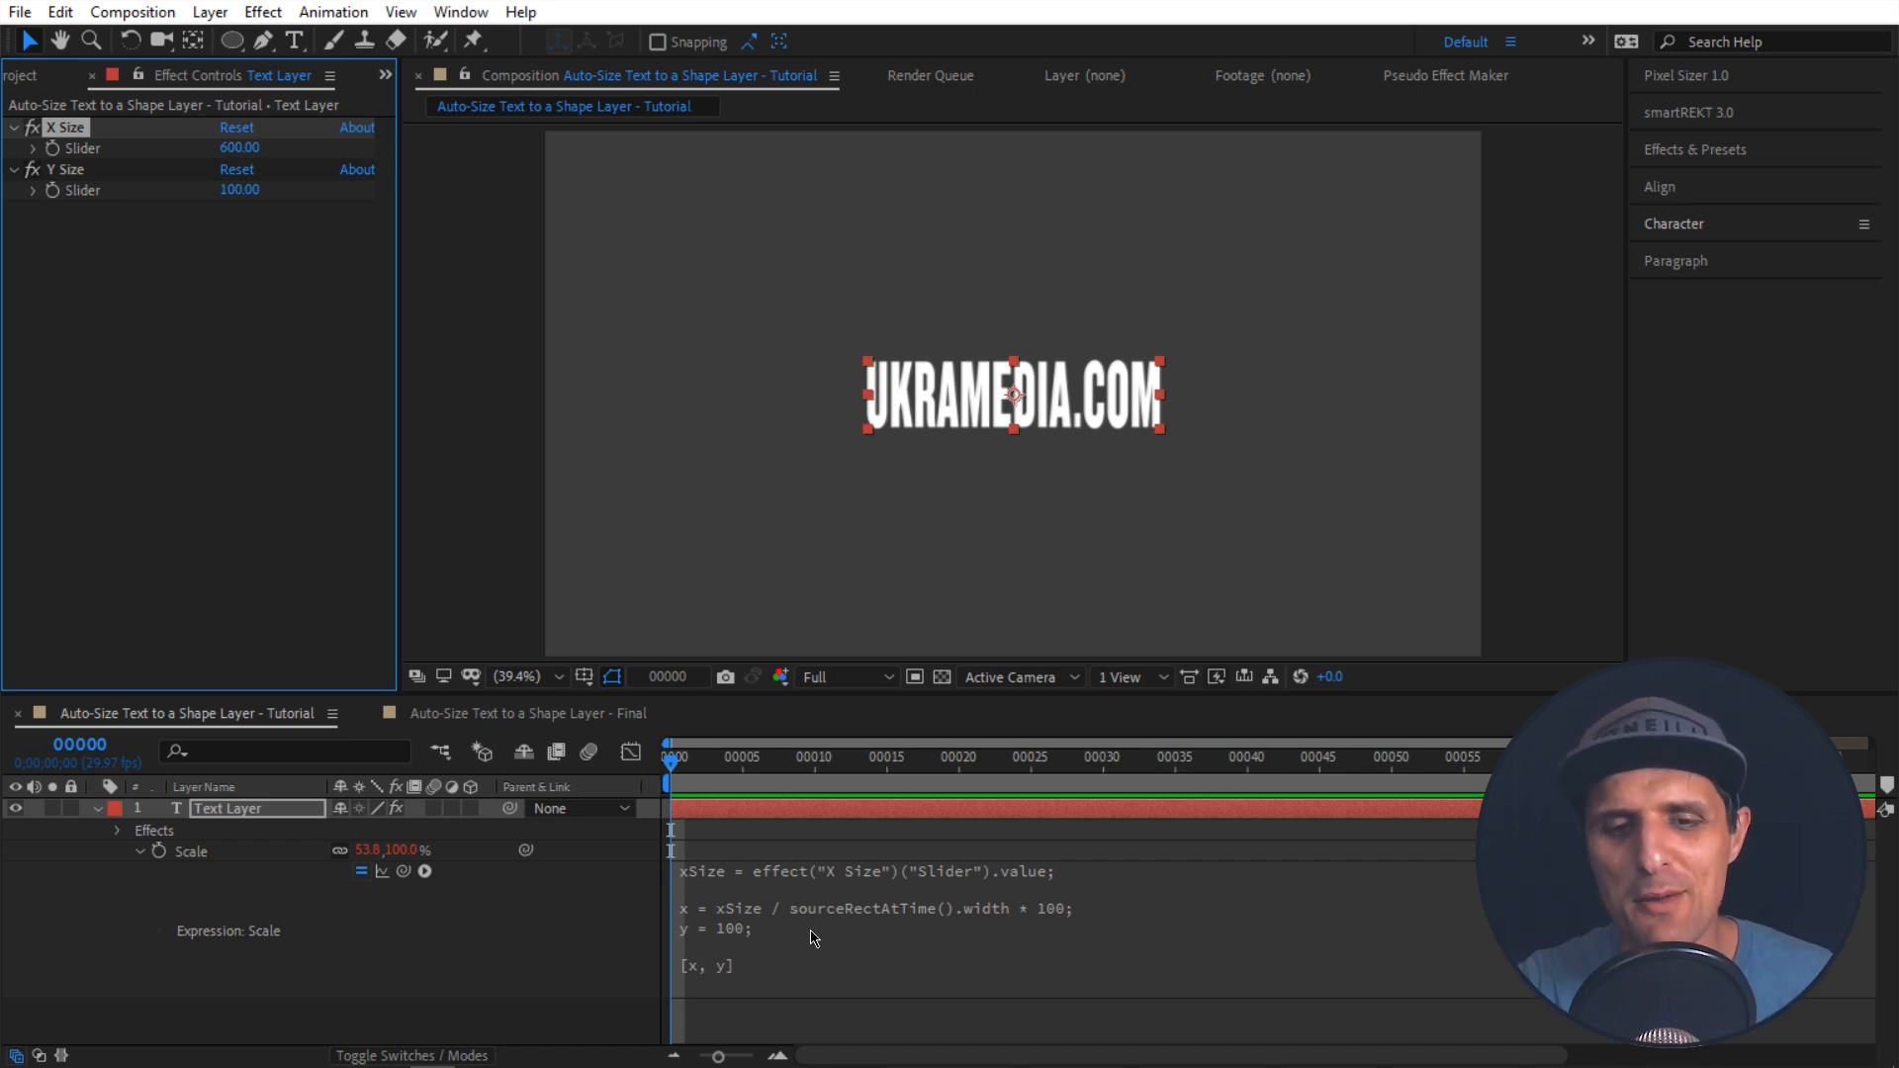
Step: Add a second line to the Scale expression declaring ySize = effect("Y Size")("Slider").value; linked to the Y Size slider
click(1029, 900)
click(1126, 868)
key(Return)
text(ySize =)
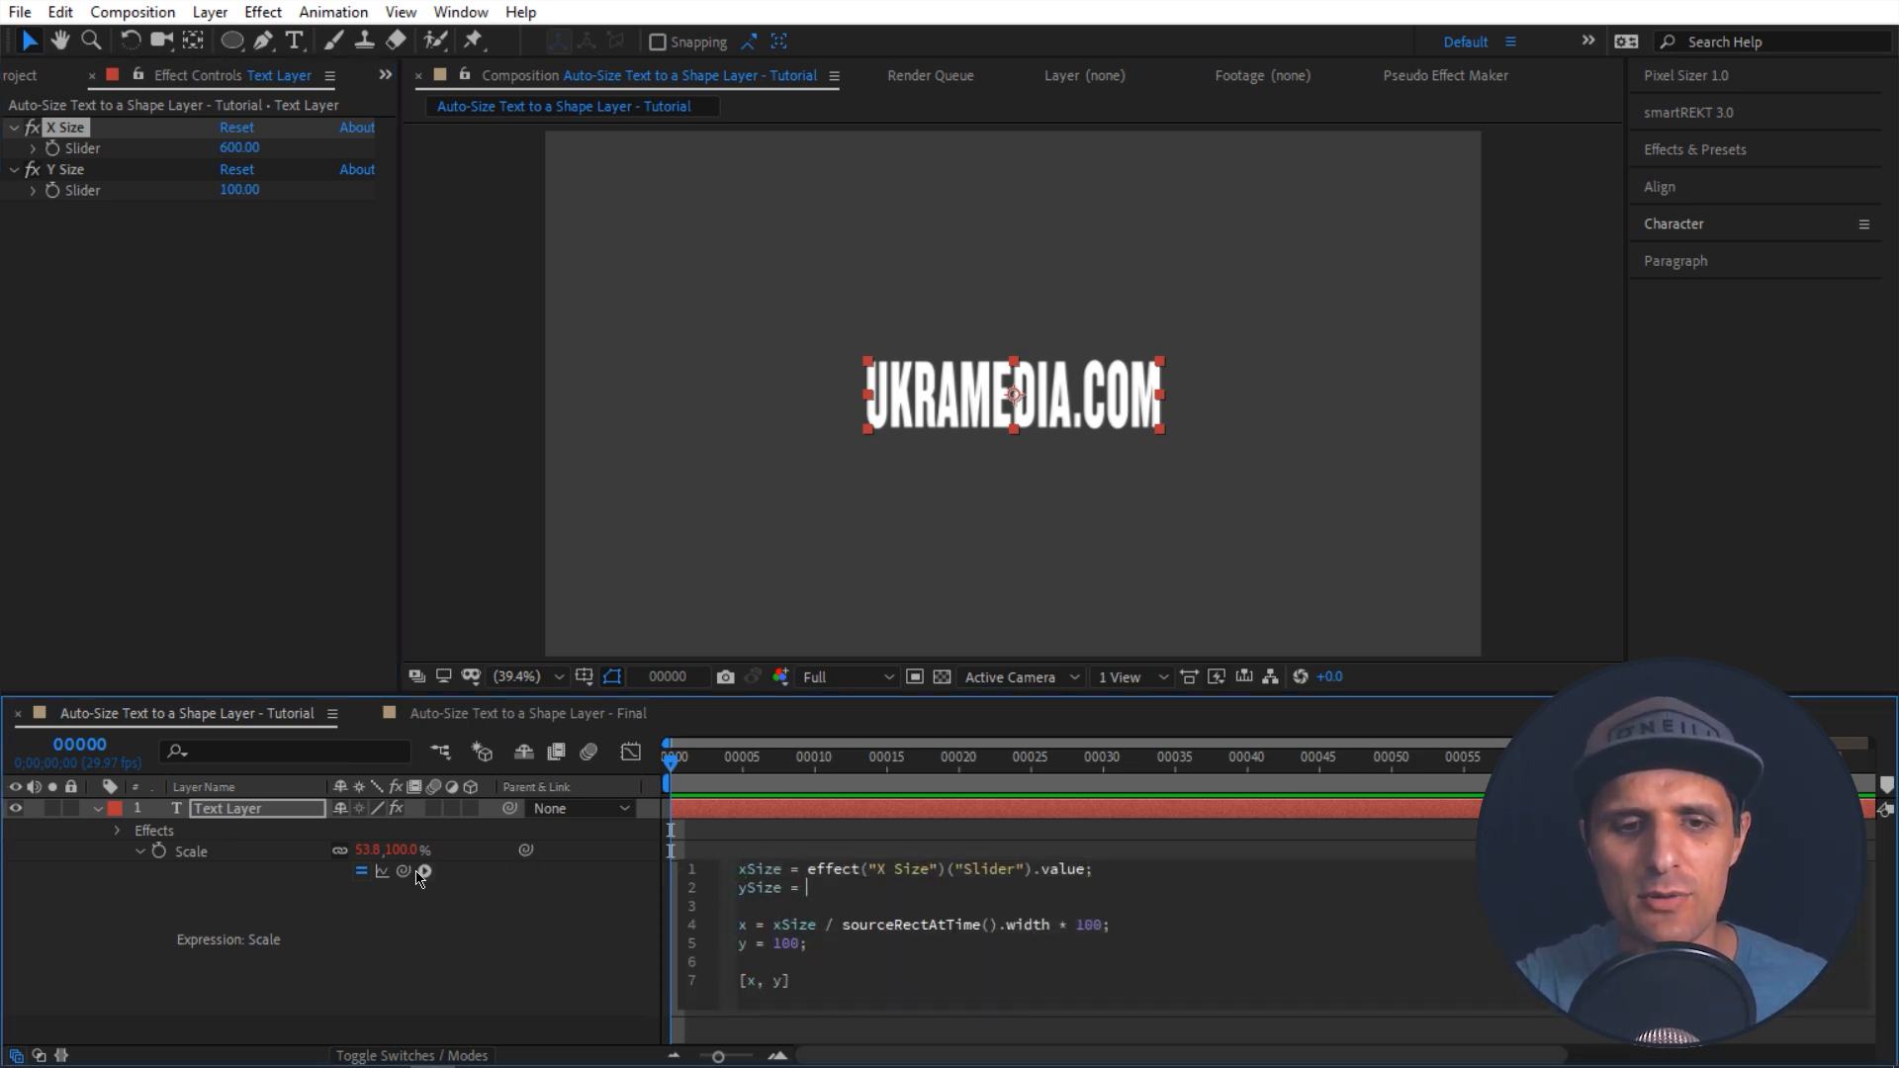
drag(403, 871, 70, 190)
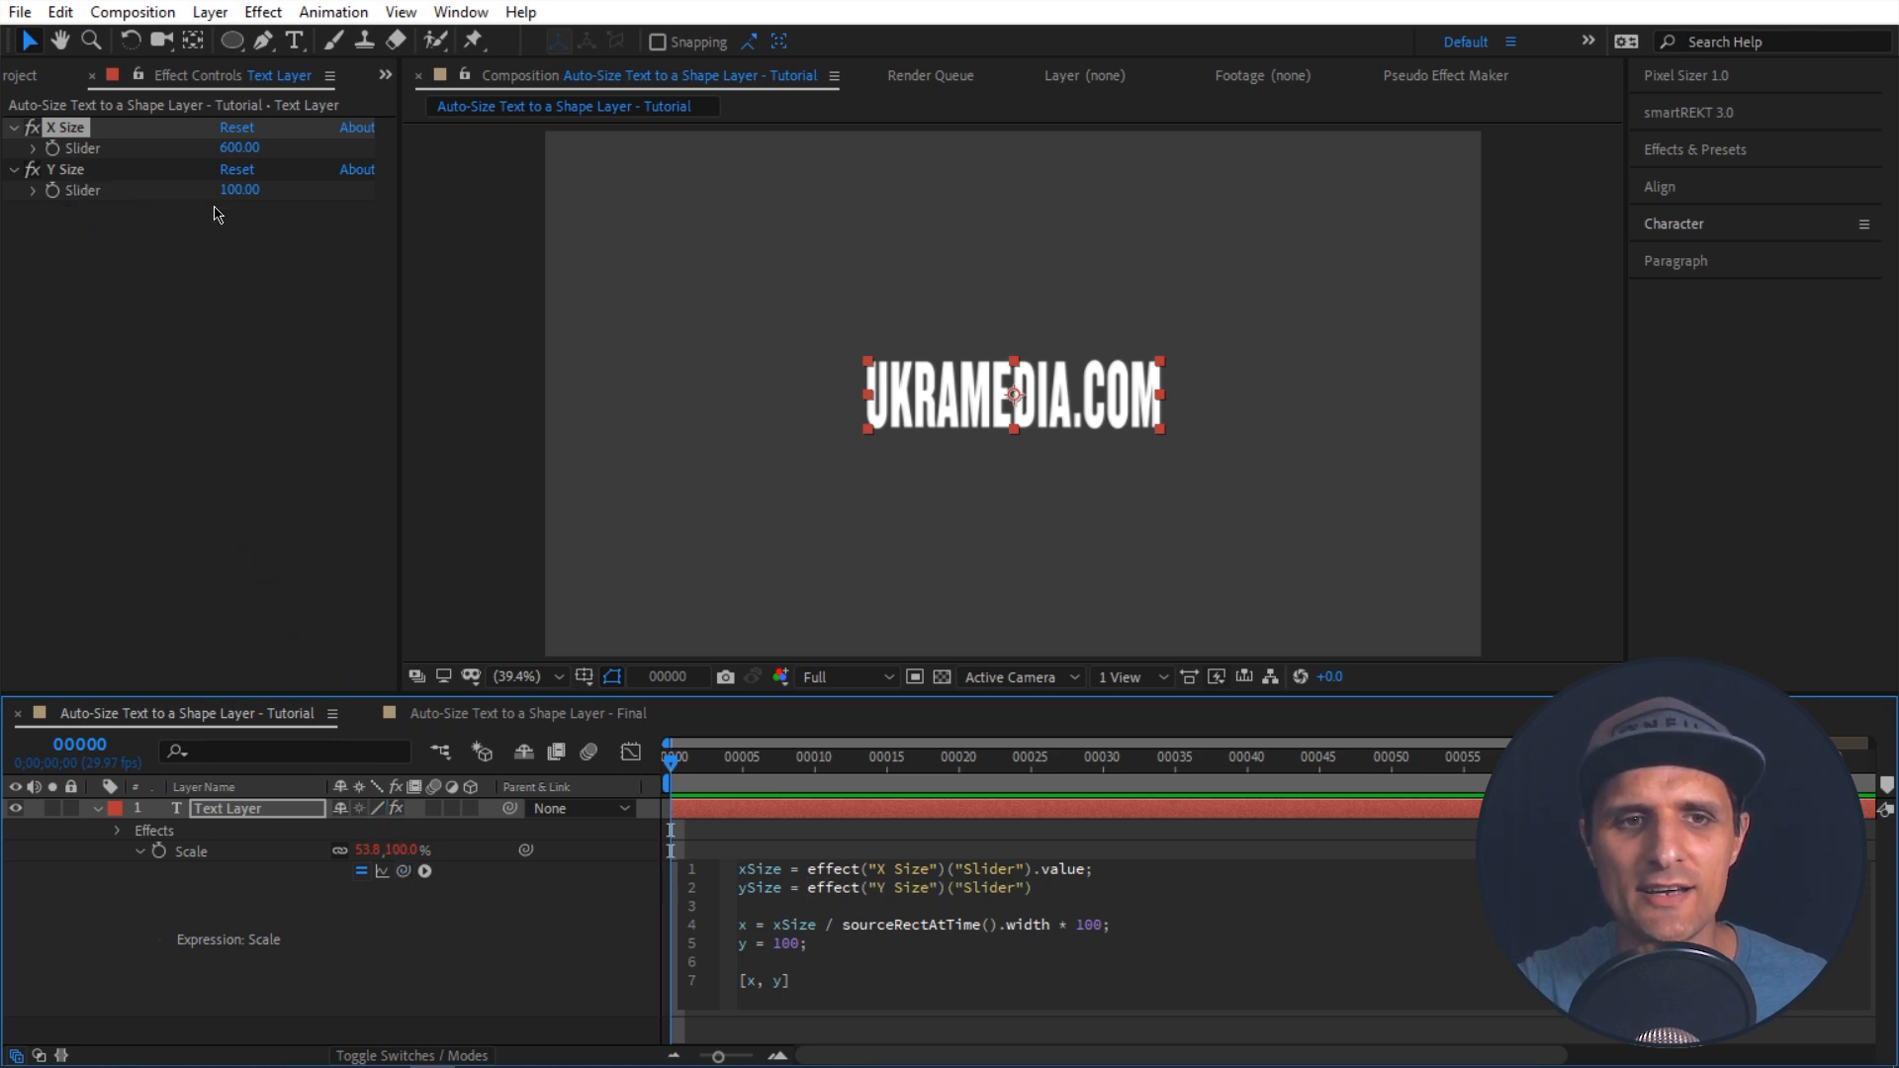
click(1046, 885)
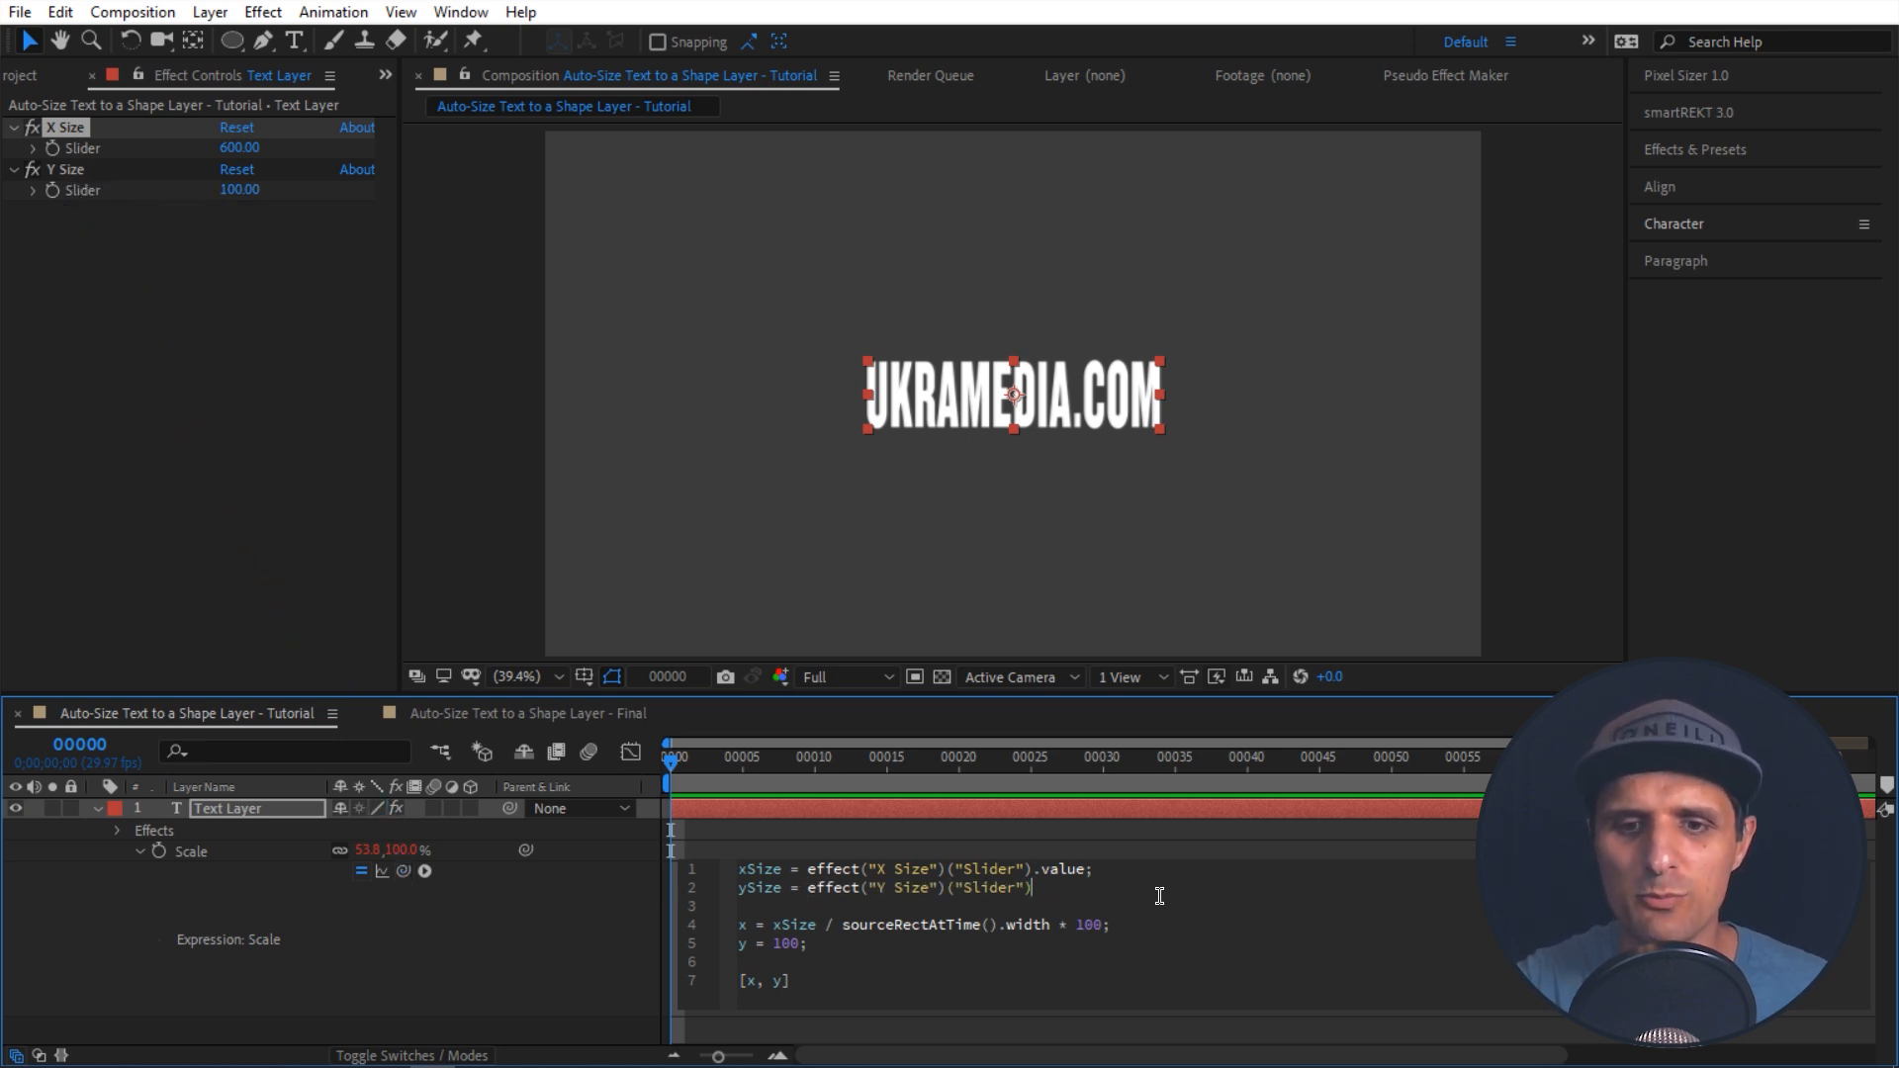
text(.value;)
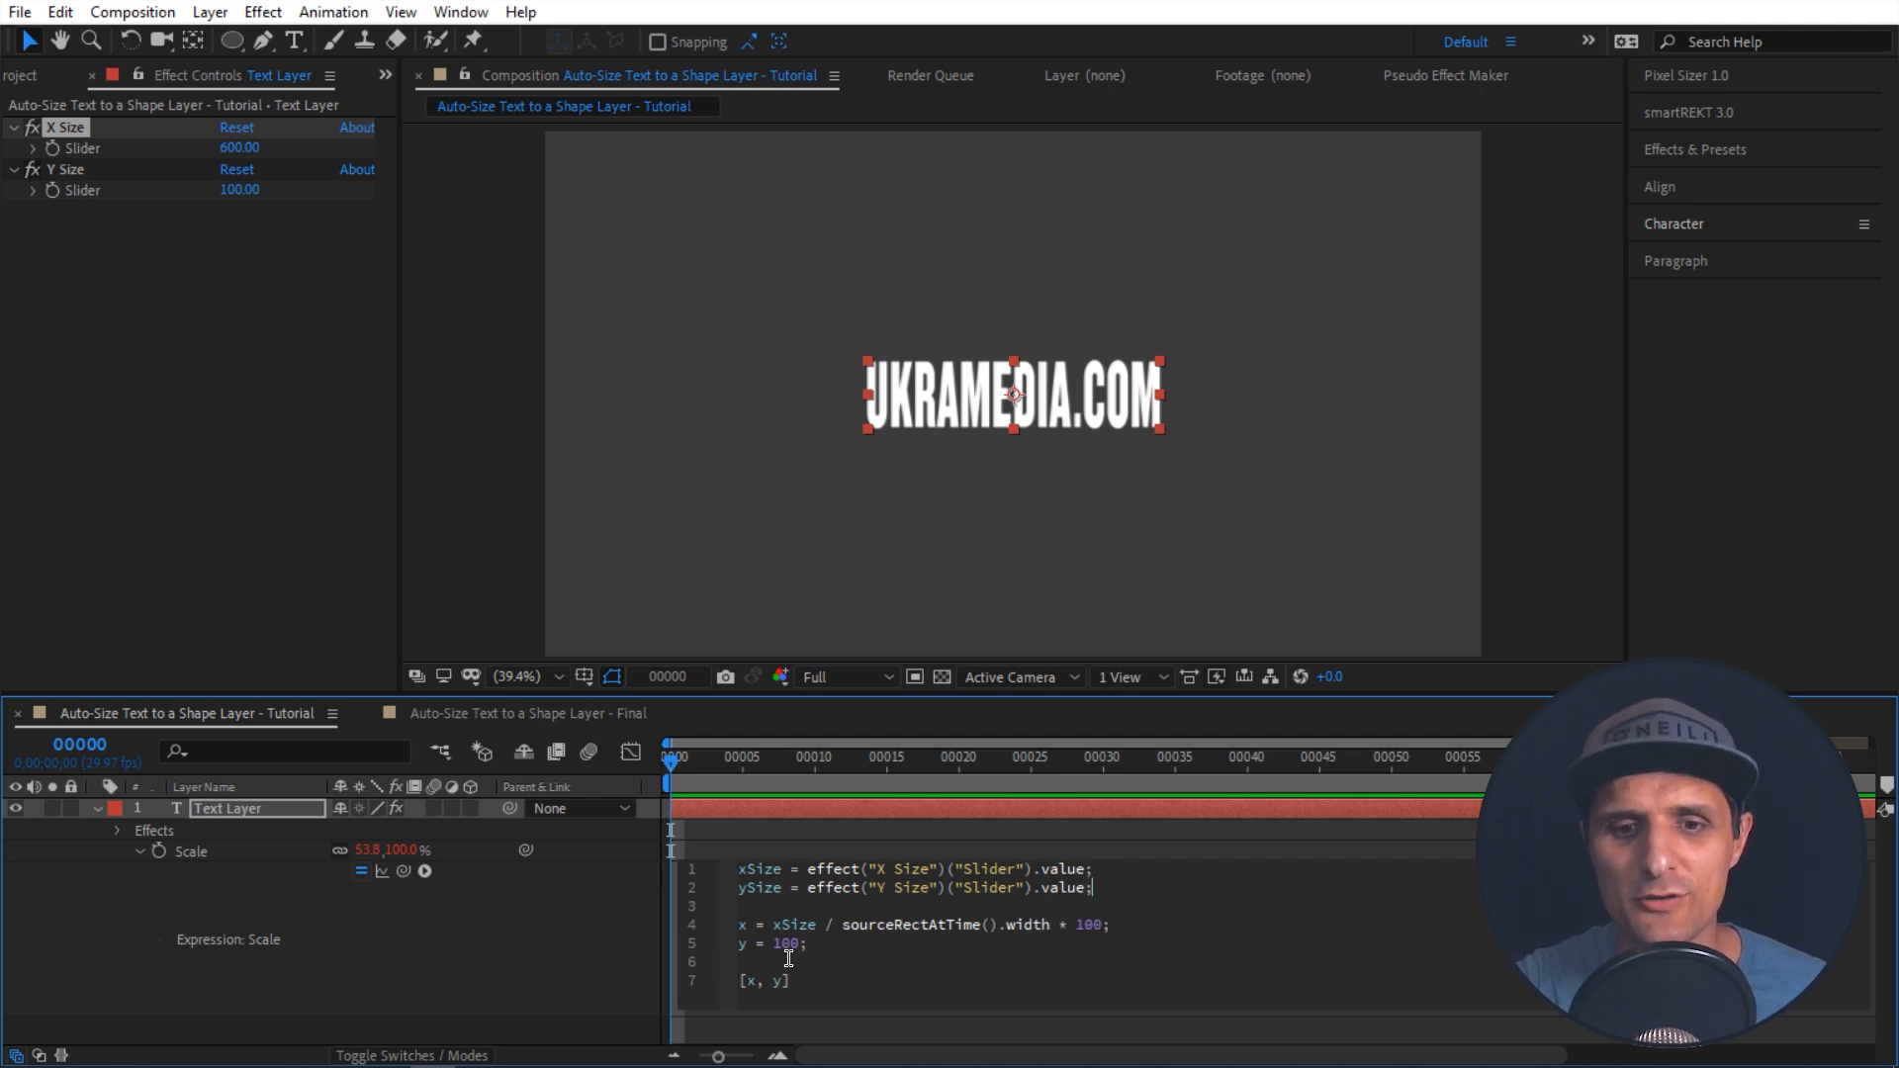
Step: Change the y variable in the Scale expression to ySize / sourceRectAtTime().height * 100 and apply it
drag(782, 924, 1070, 922)
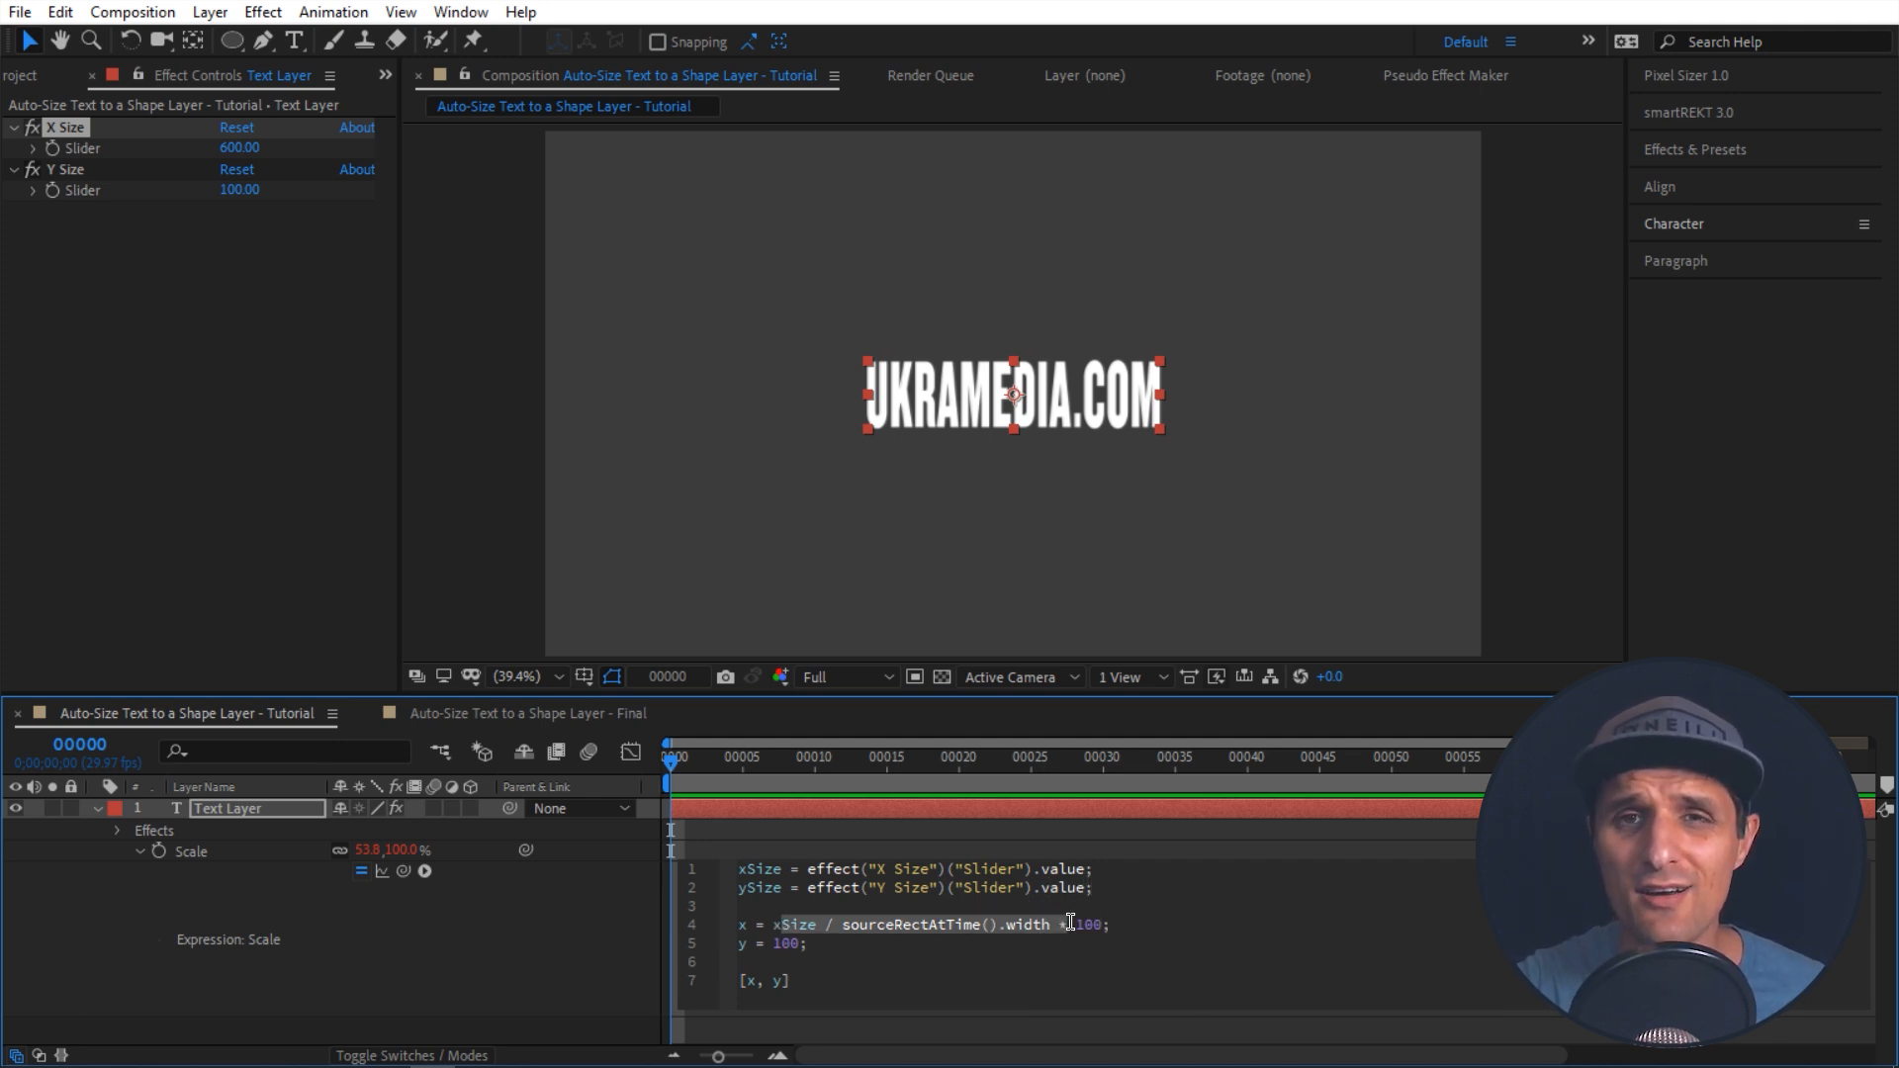
double_click(787, 943)
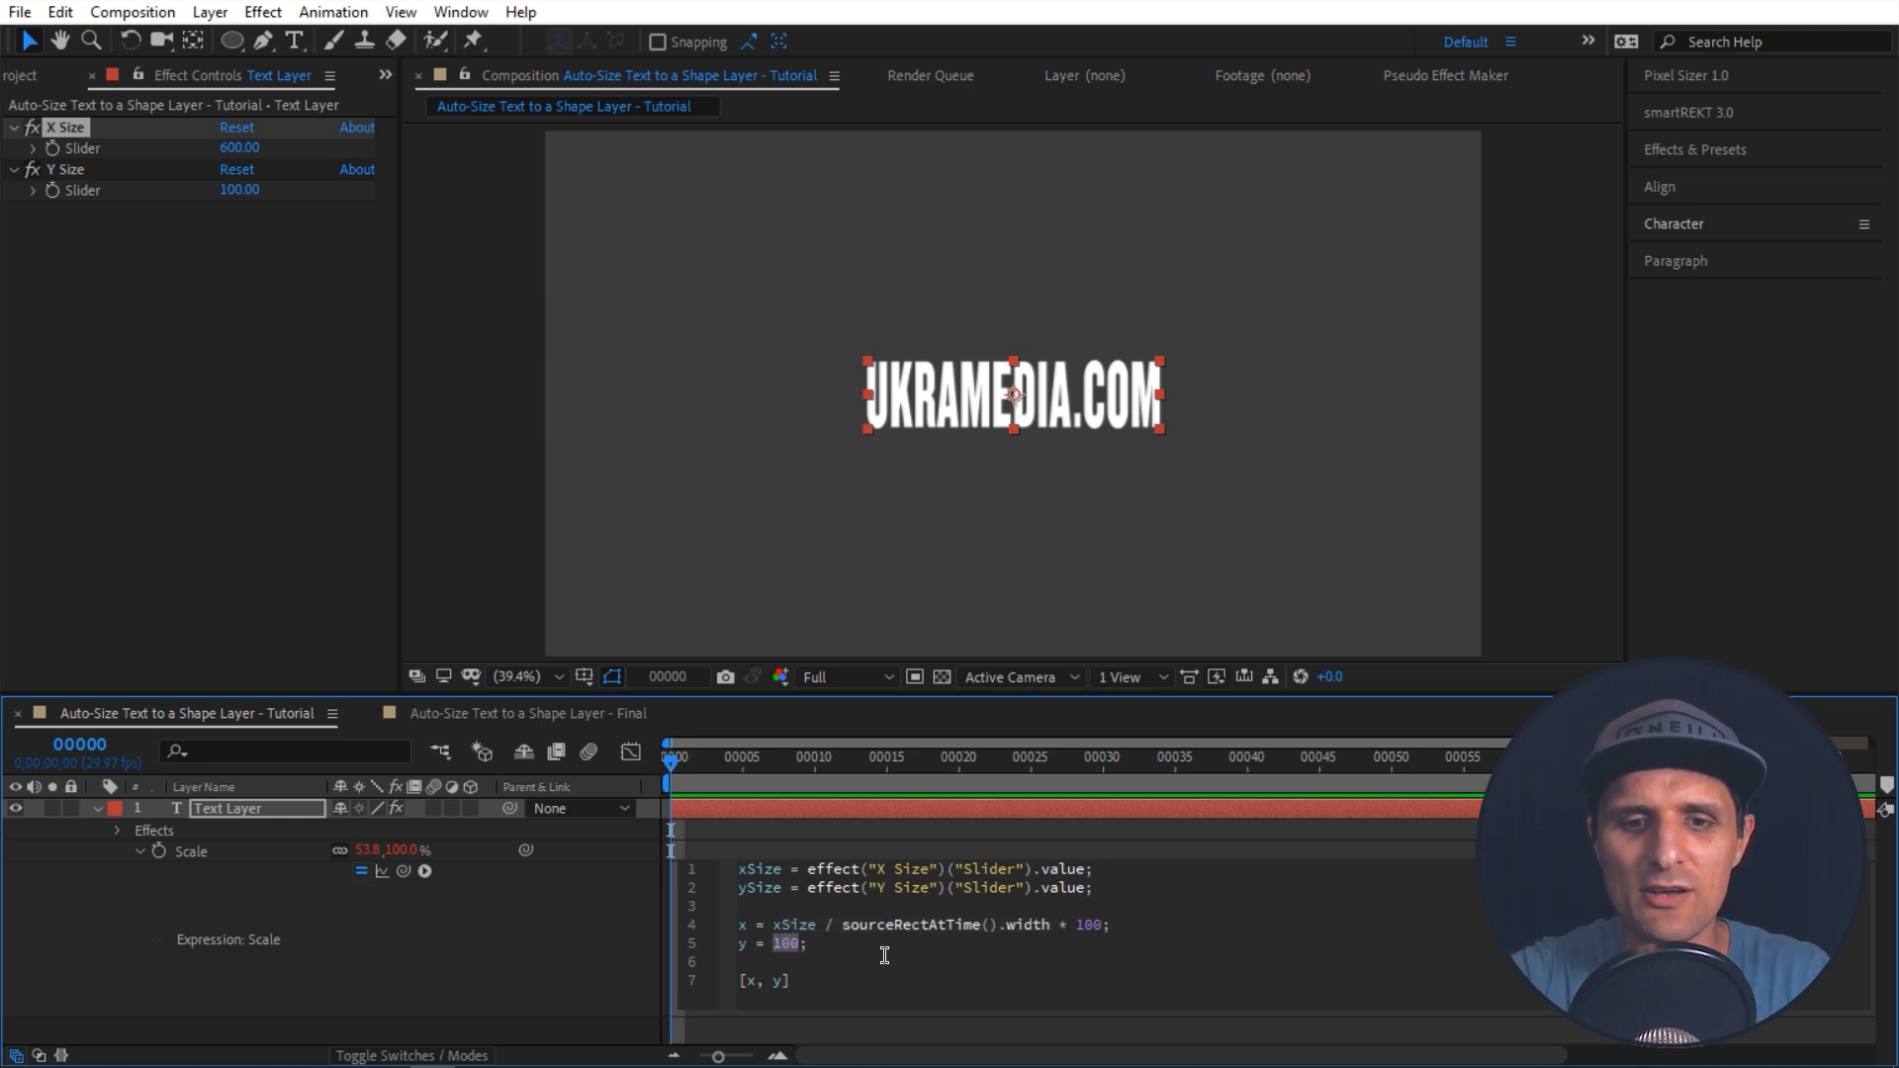
text(ySize)
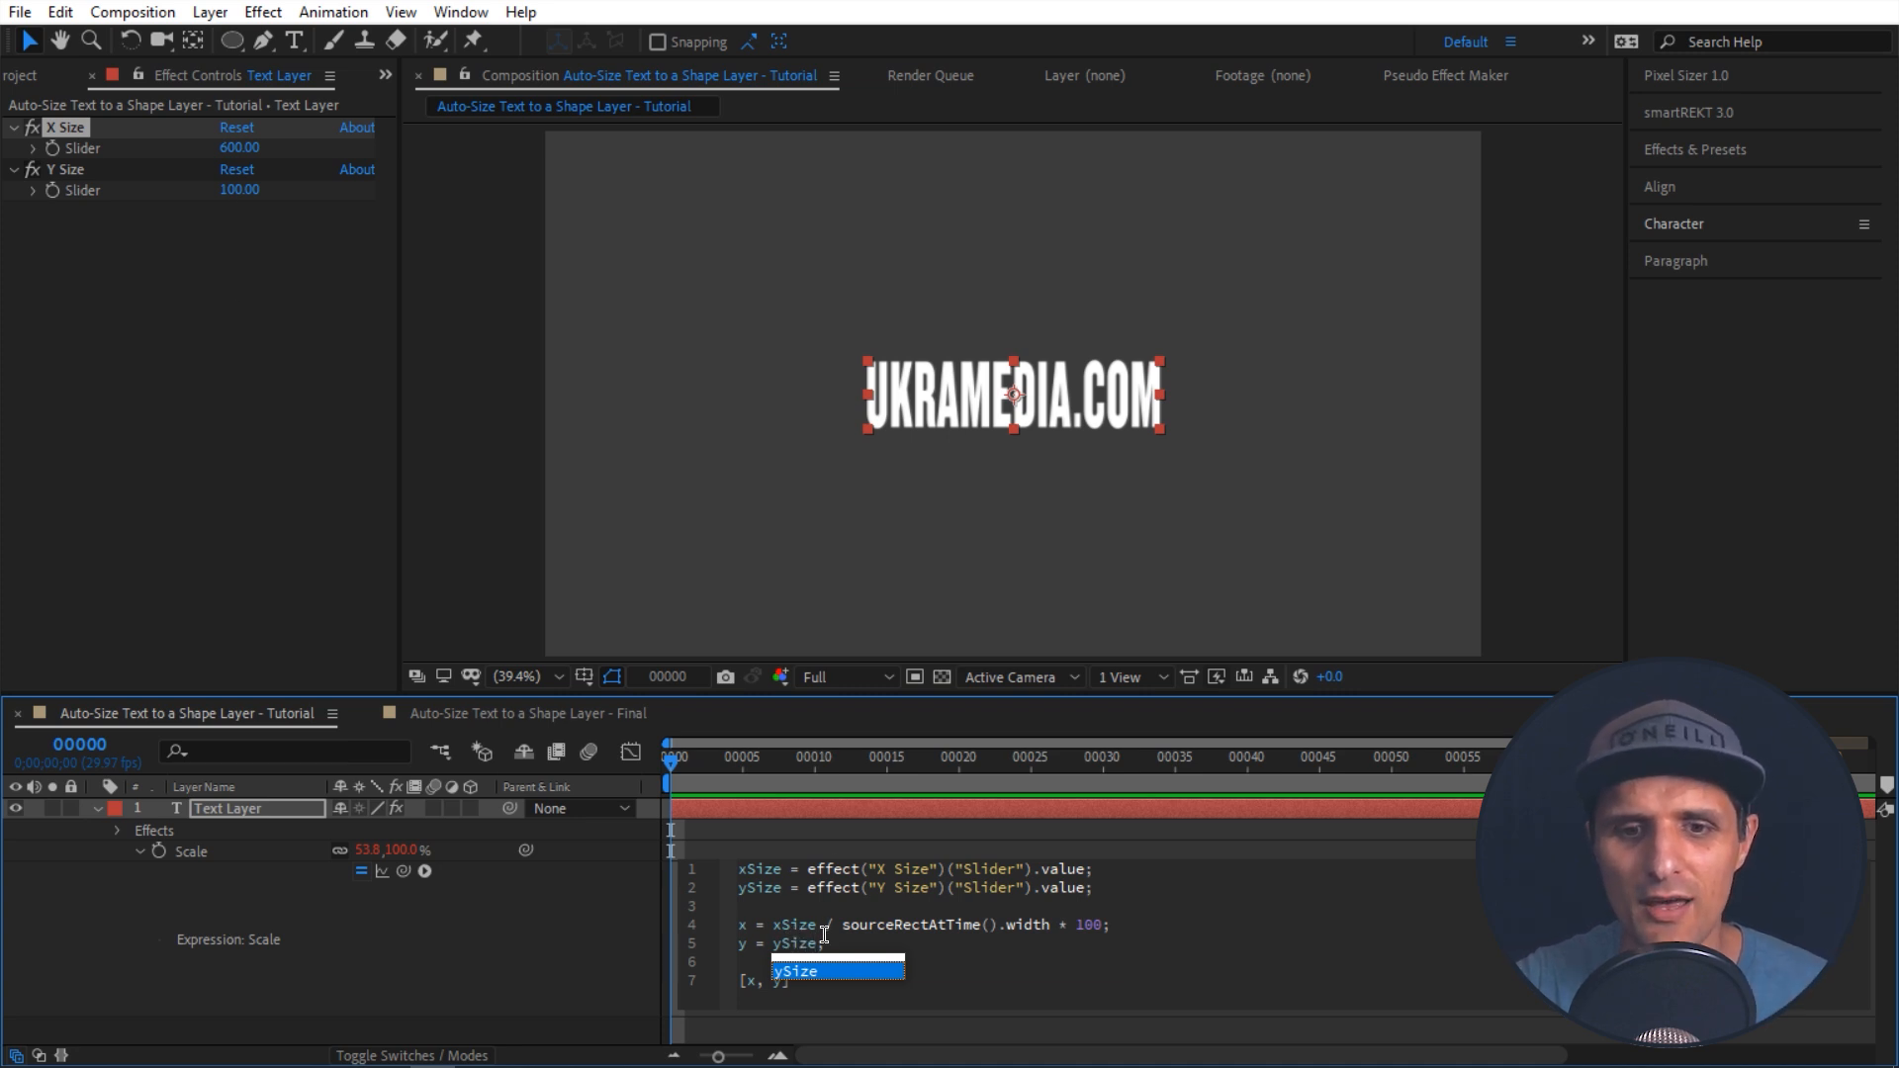
text(/ s)
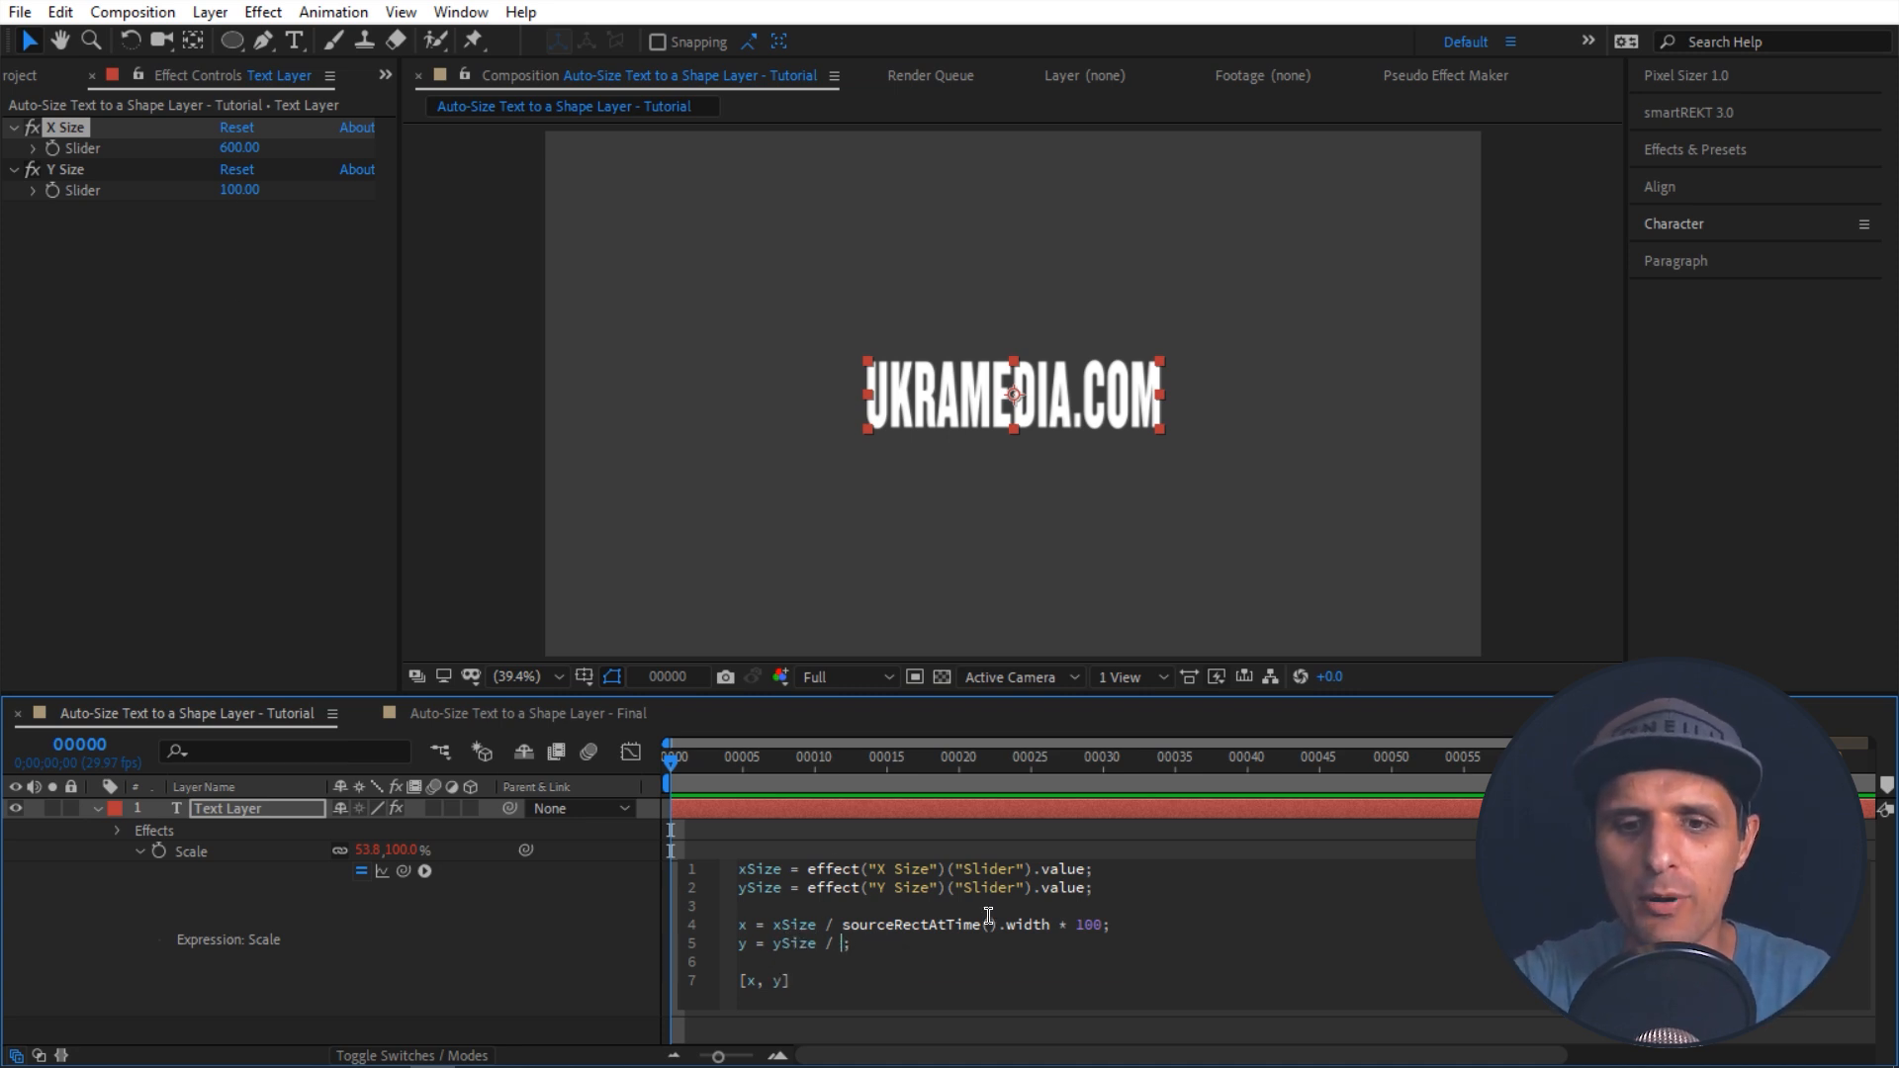
text(ourceRect)
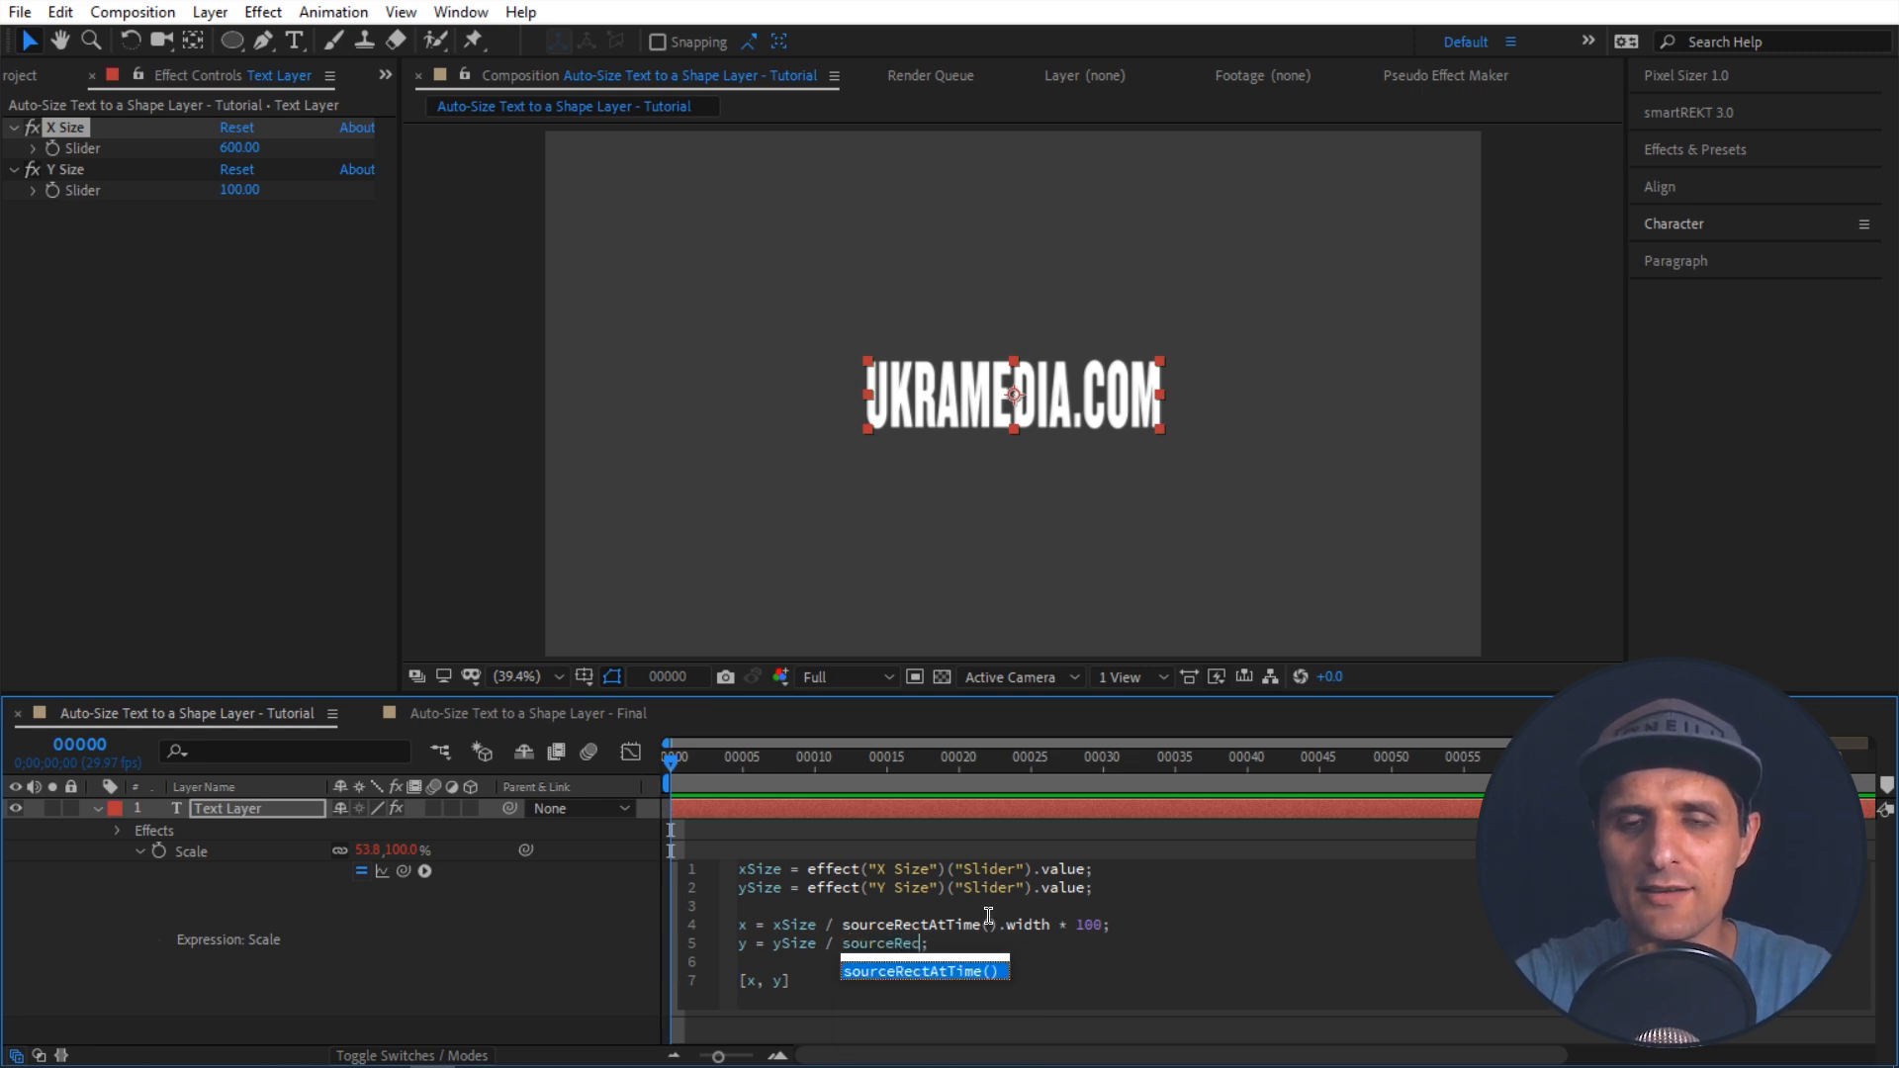
key(Return)
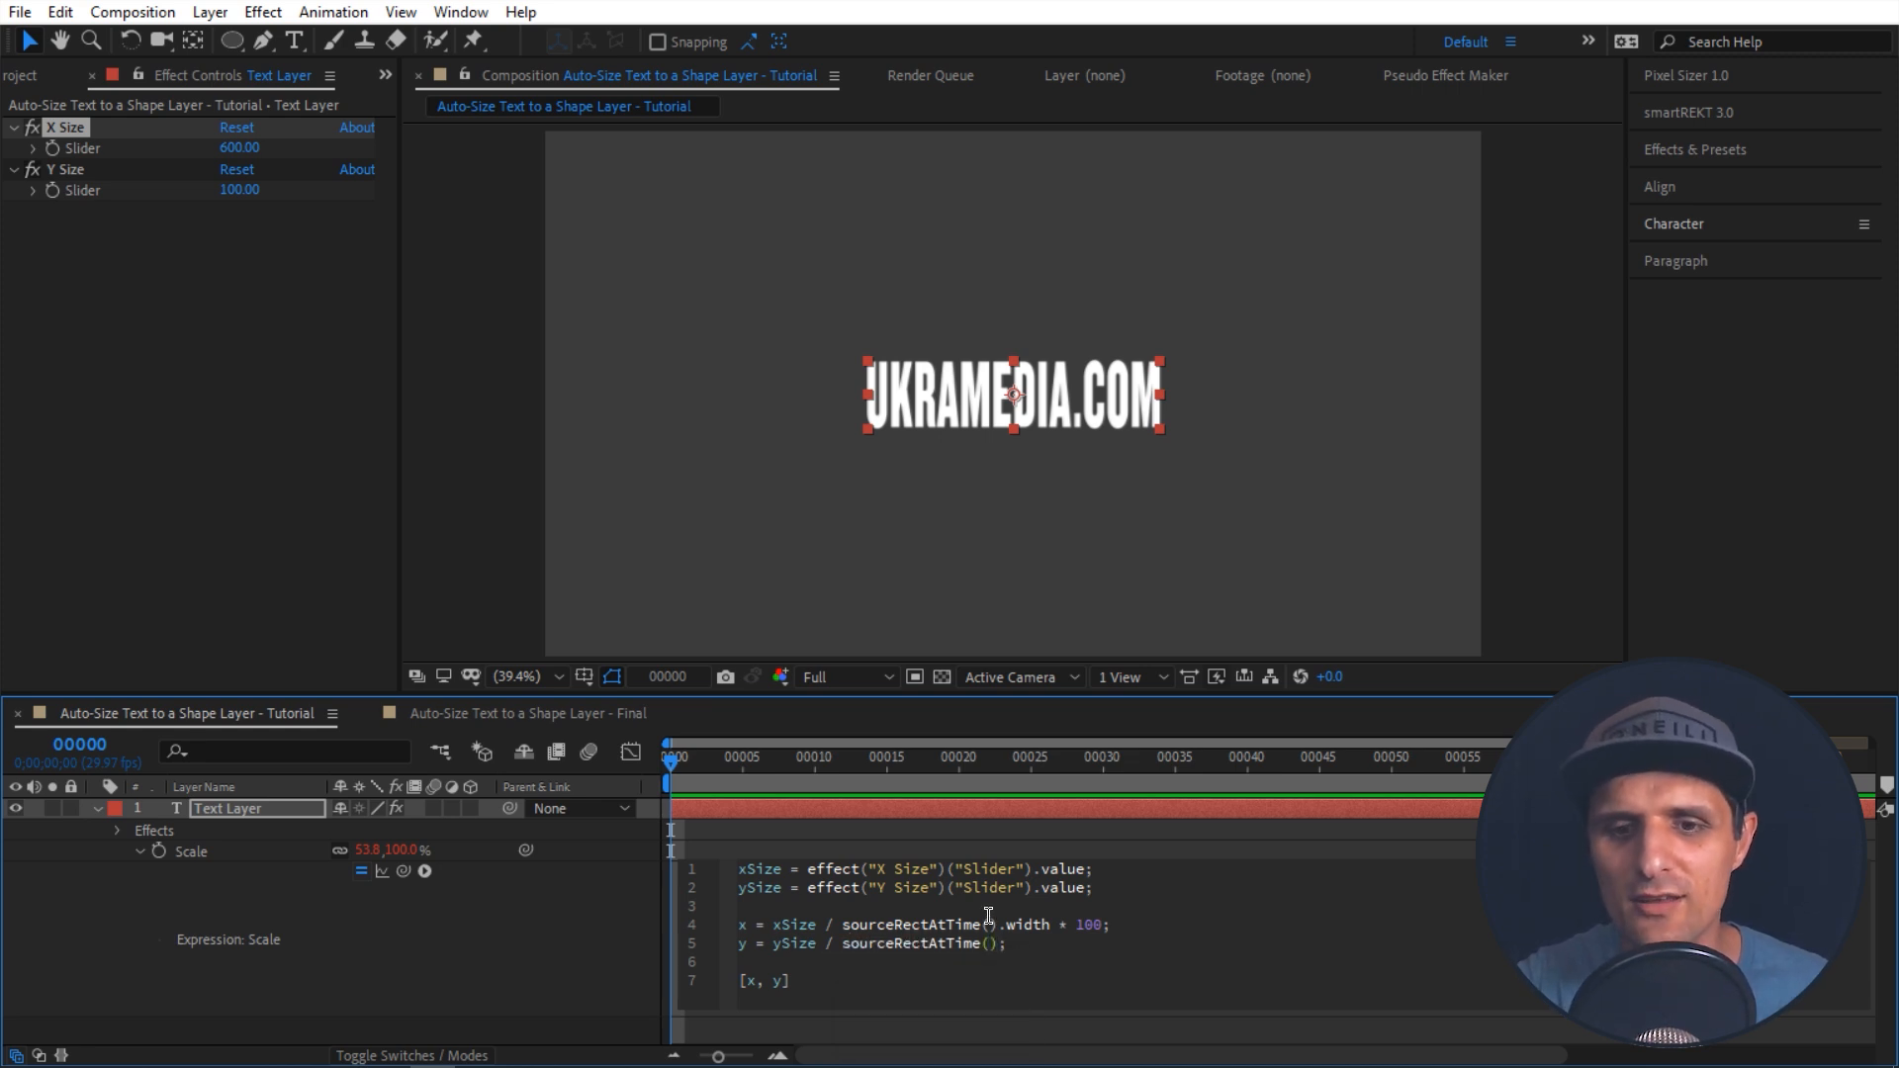
text(.height)
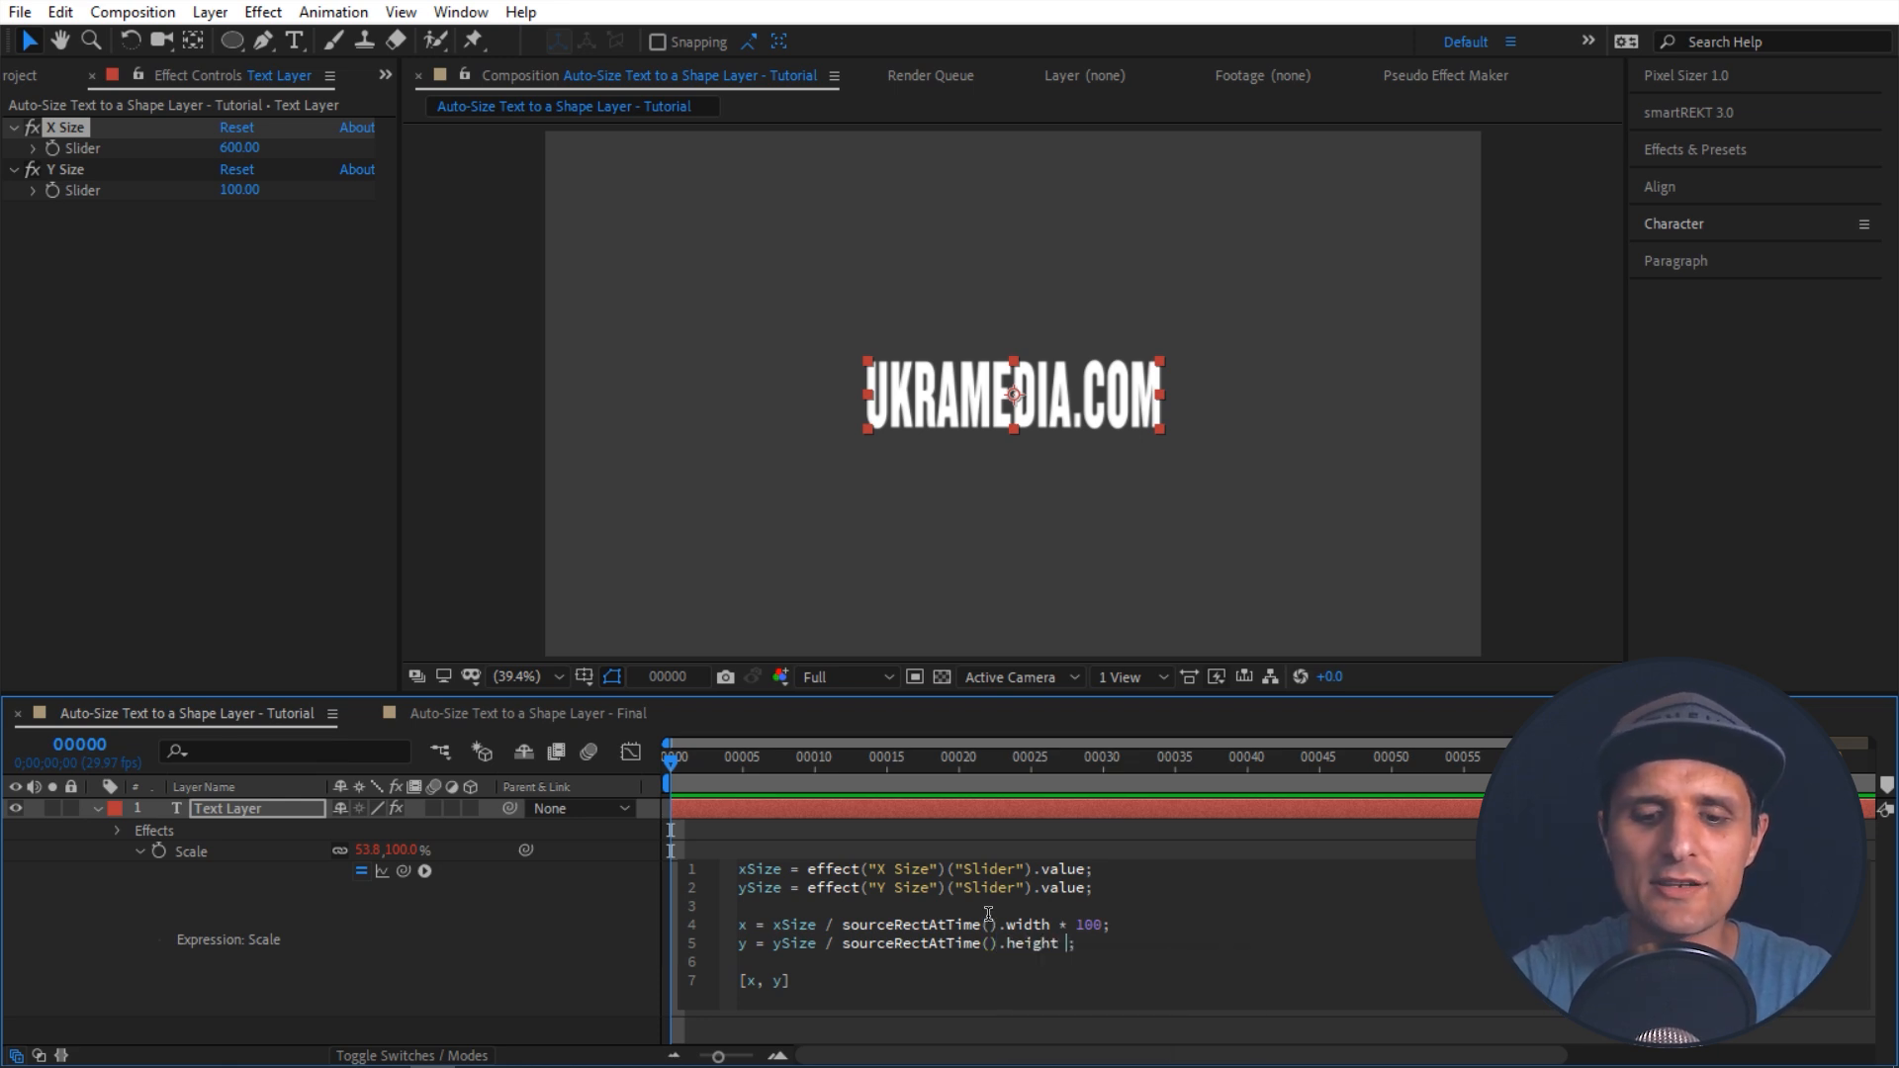
text( * 100)
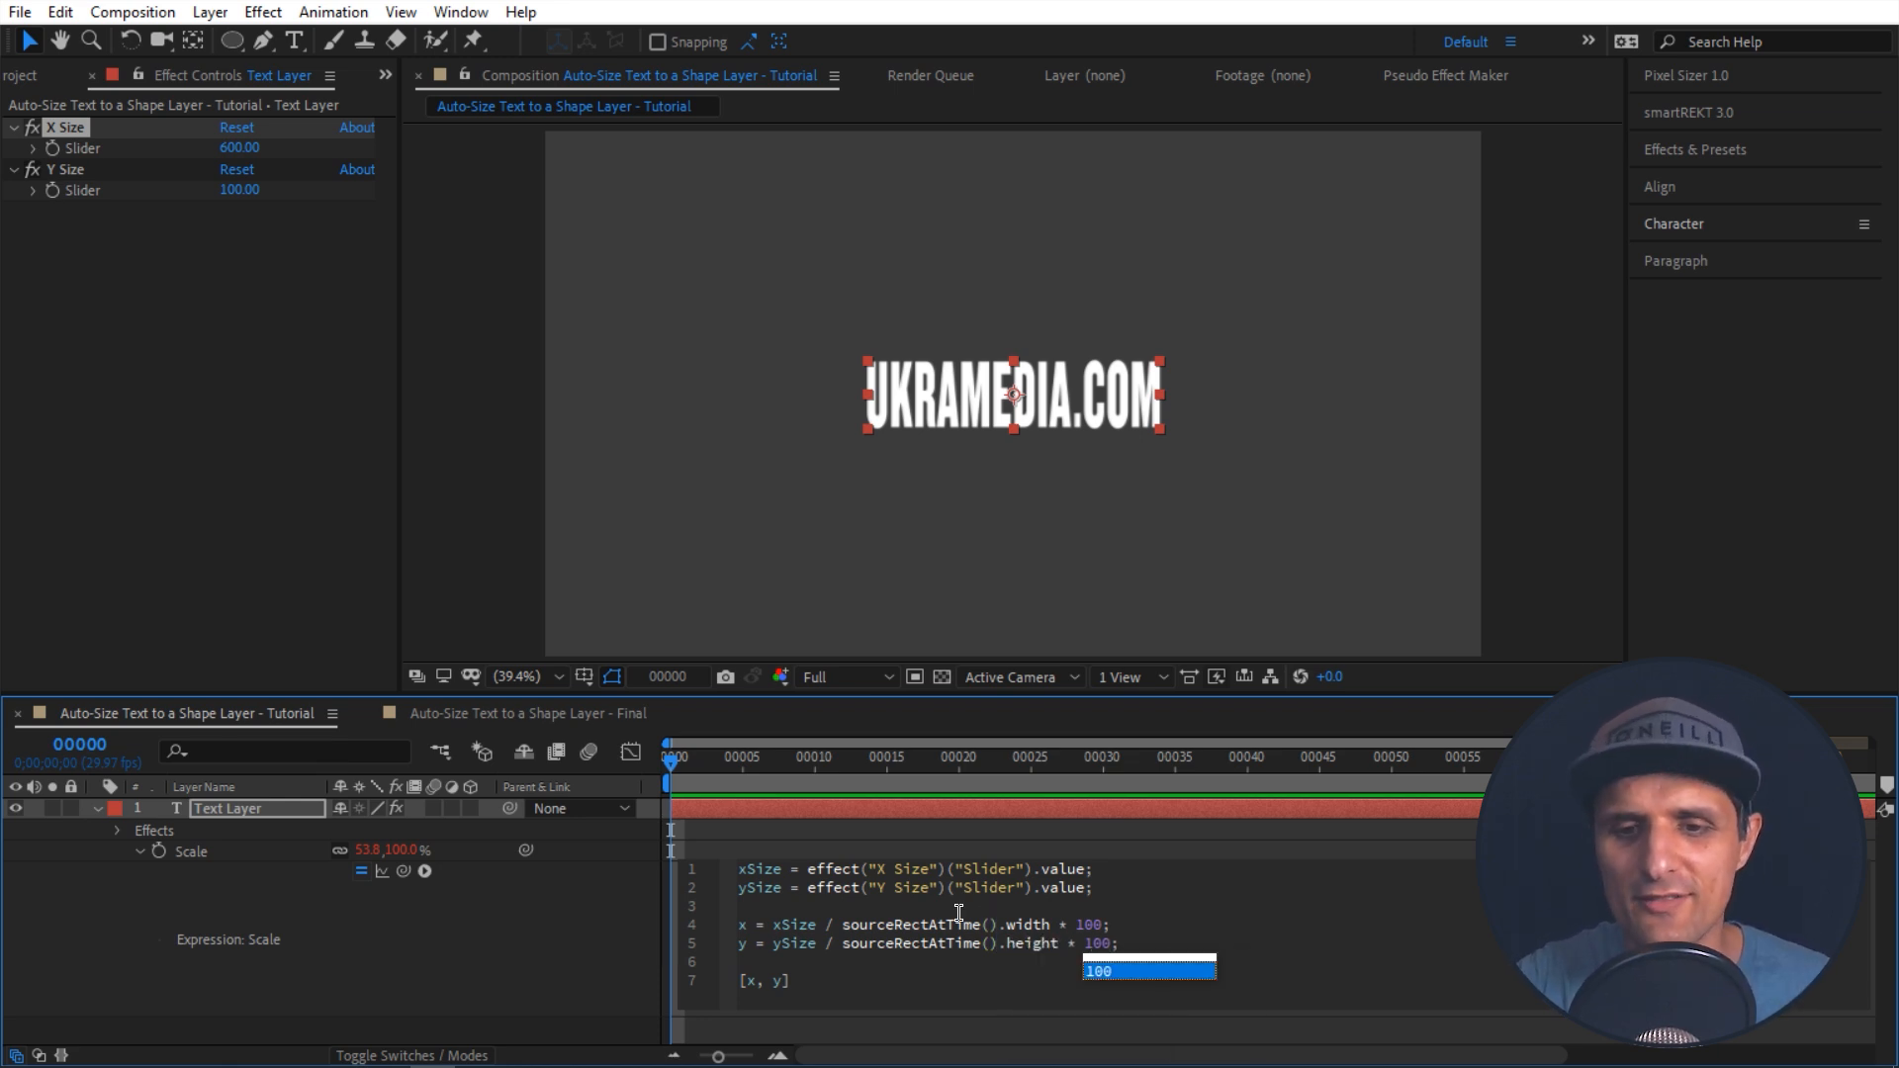
click(602, 926)
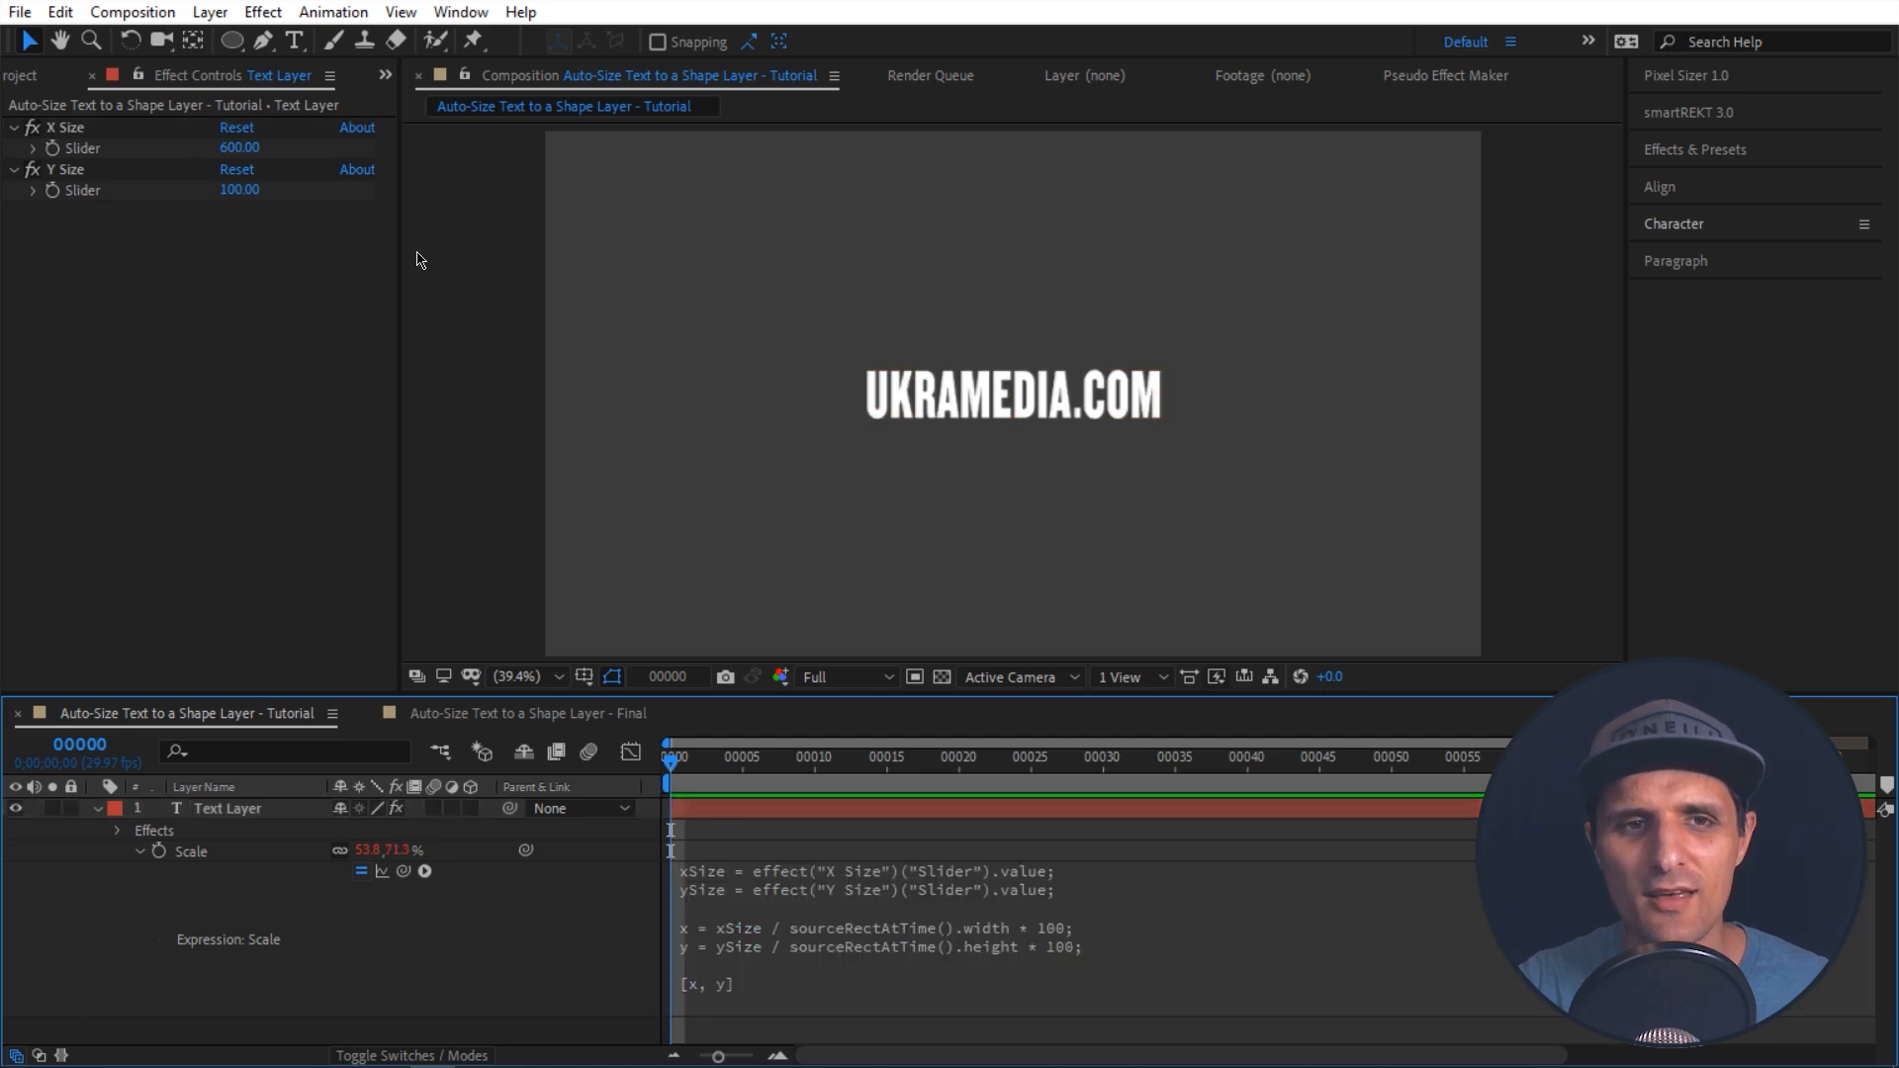
Step: Raise the X Size slider to about 908 and the Y Size slider to about 245, and collapse the Text Layer
drag(234, 150, 538, 151)
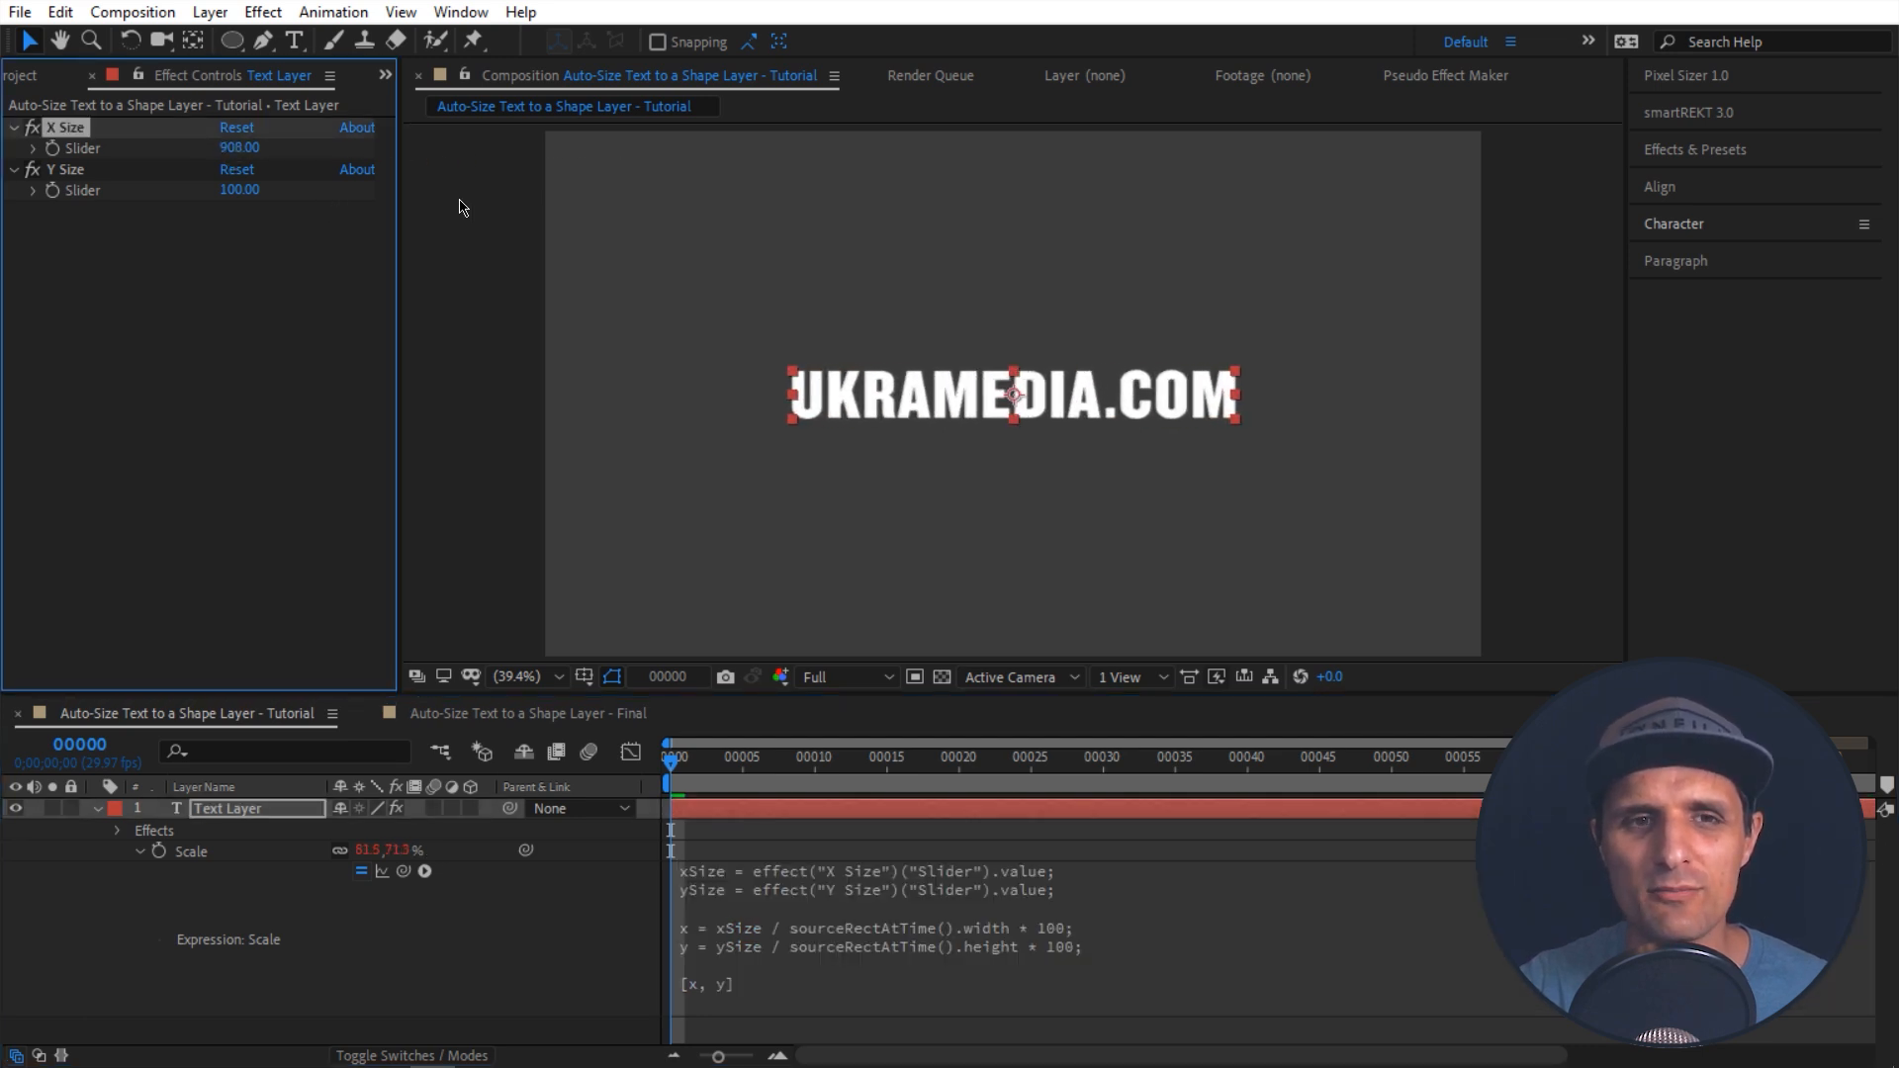
drag(239, 189, 443, 190)
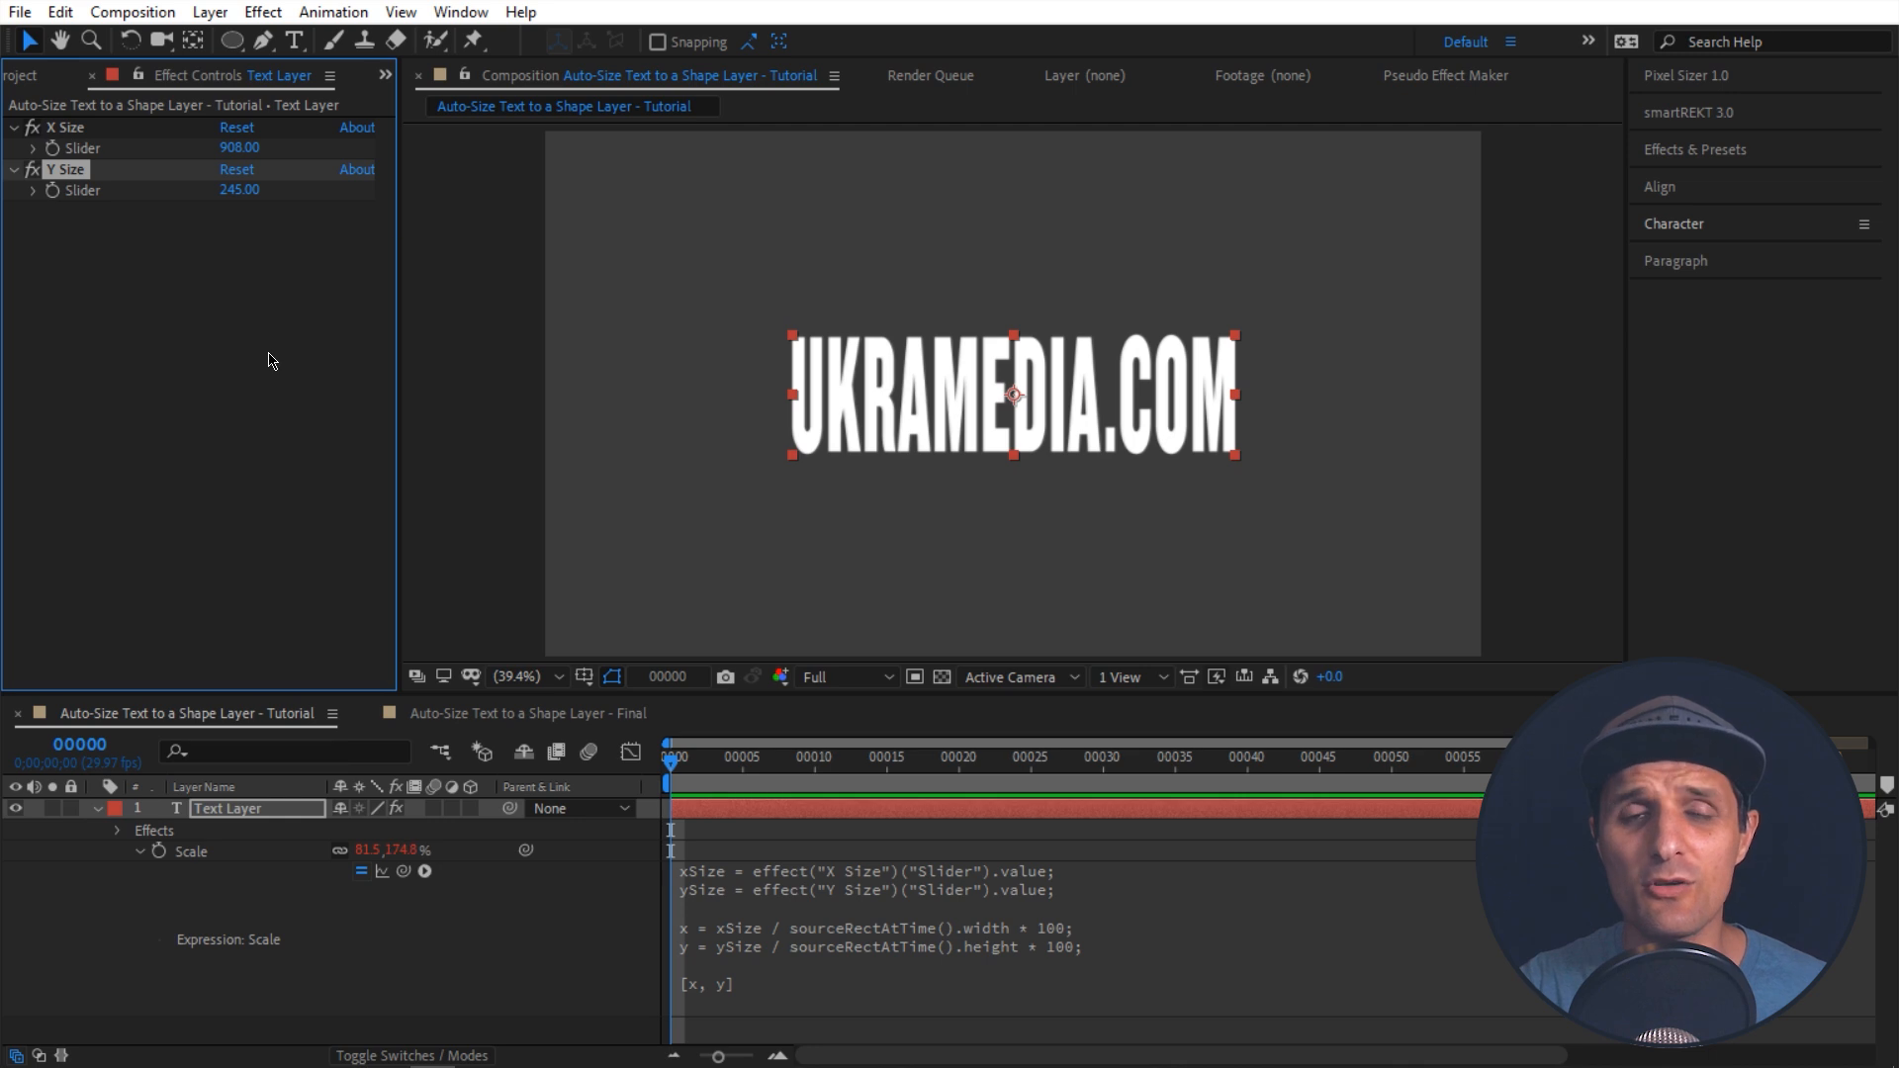
click(258, 809)
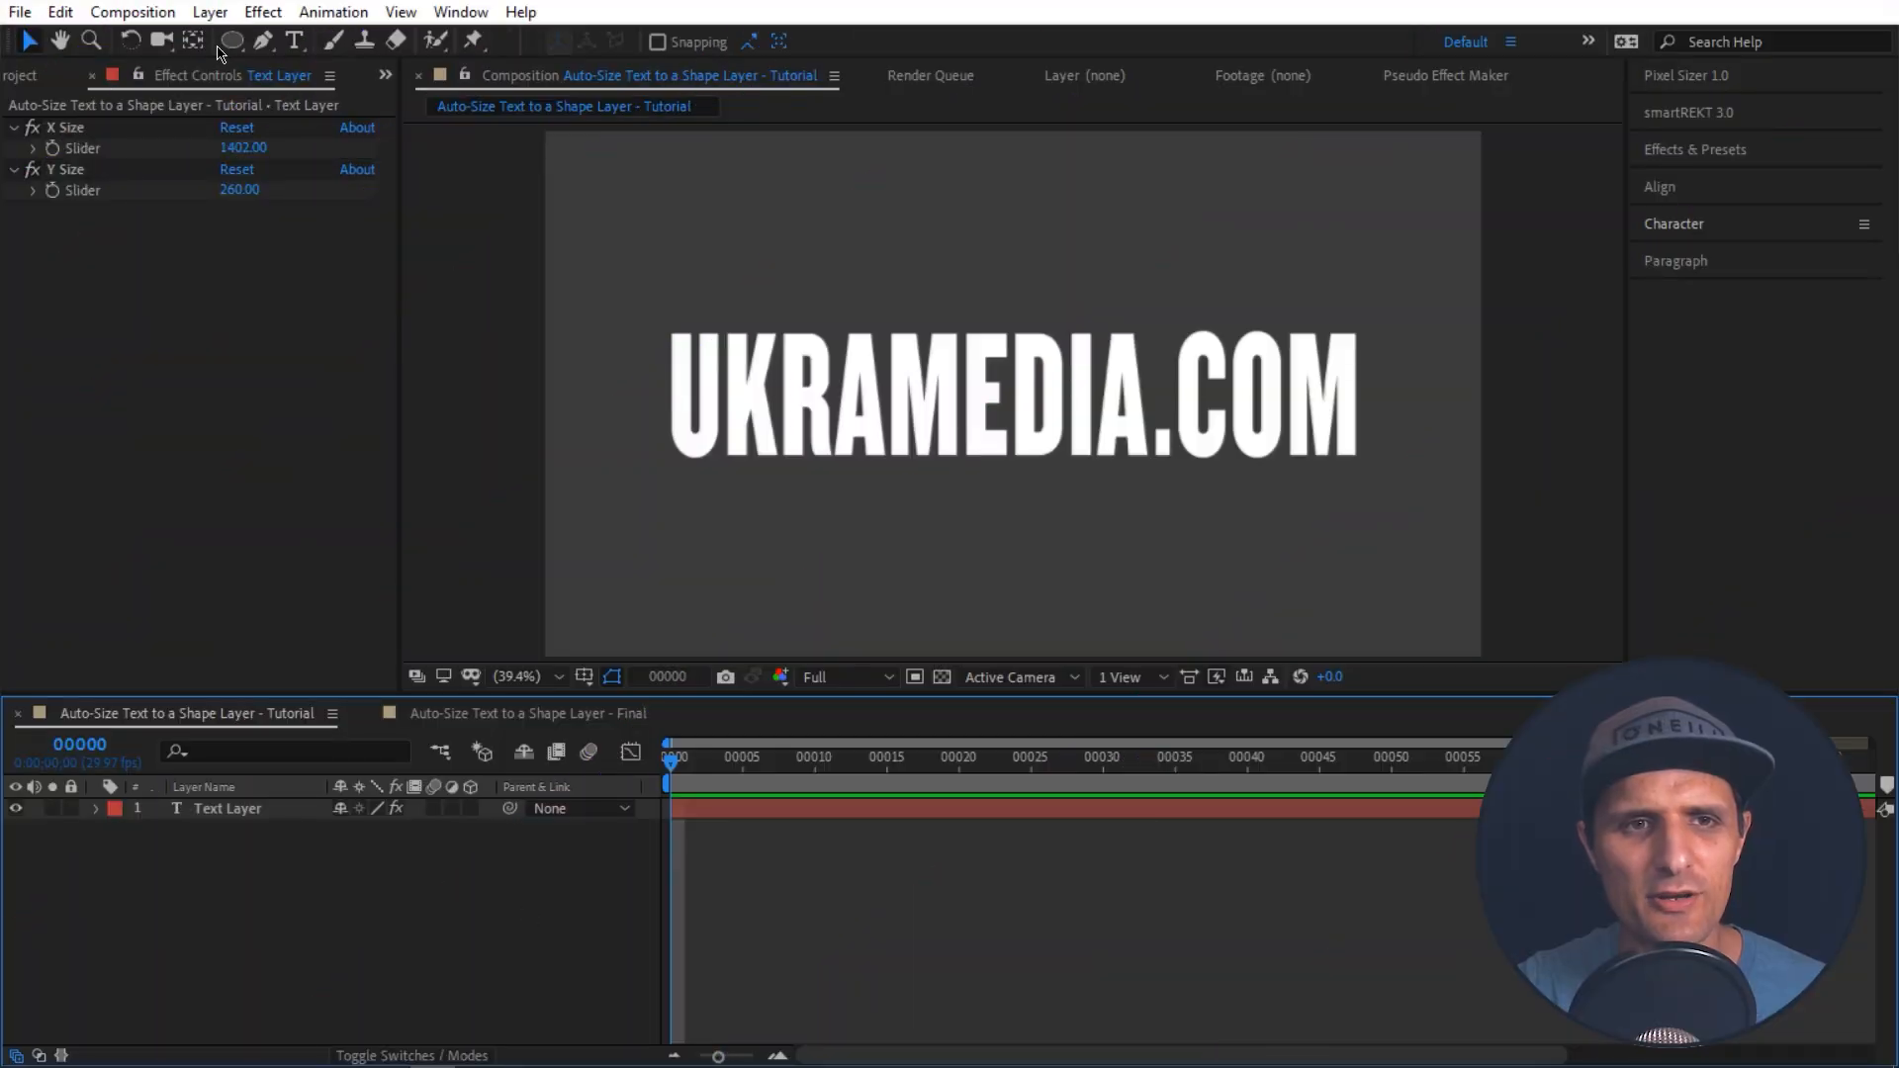
Step: Create a rectangle shape layer filling the whole composition and move it below the Text Layer
drag(232, 39, 326, 46)
double_click(232, 41)
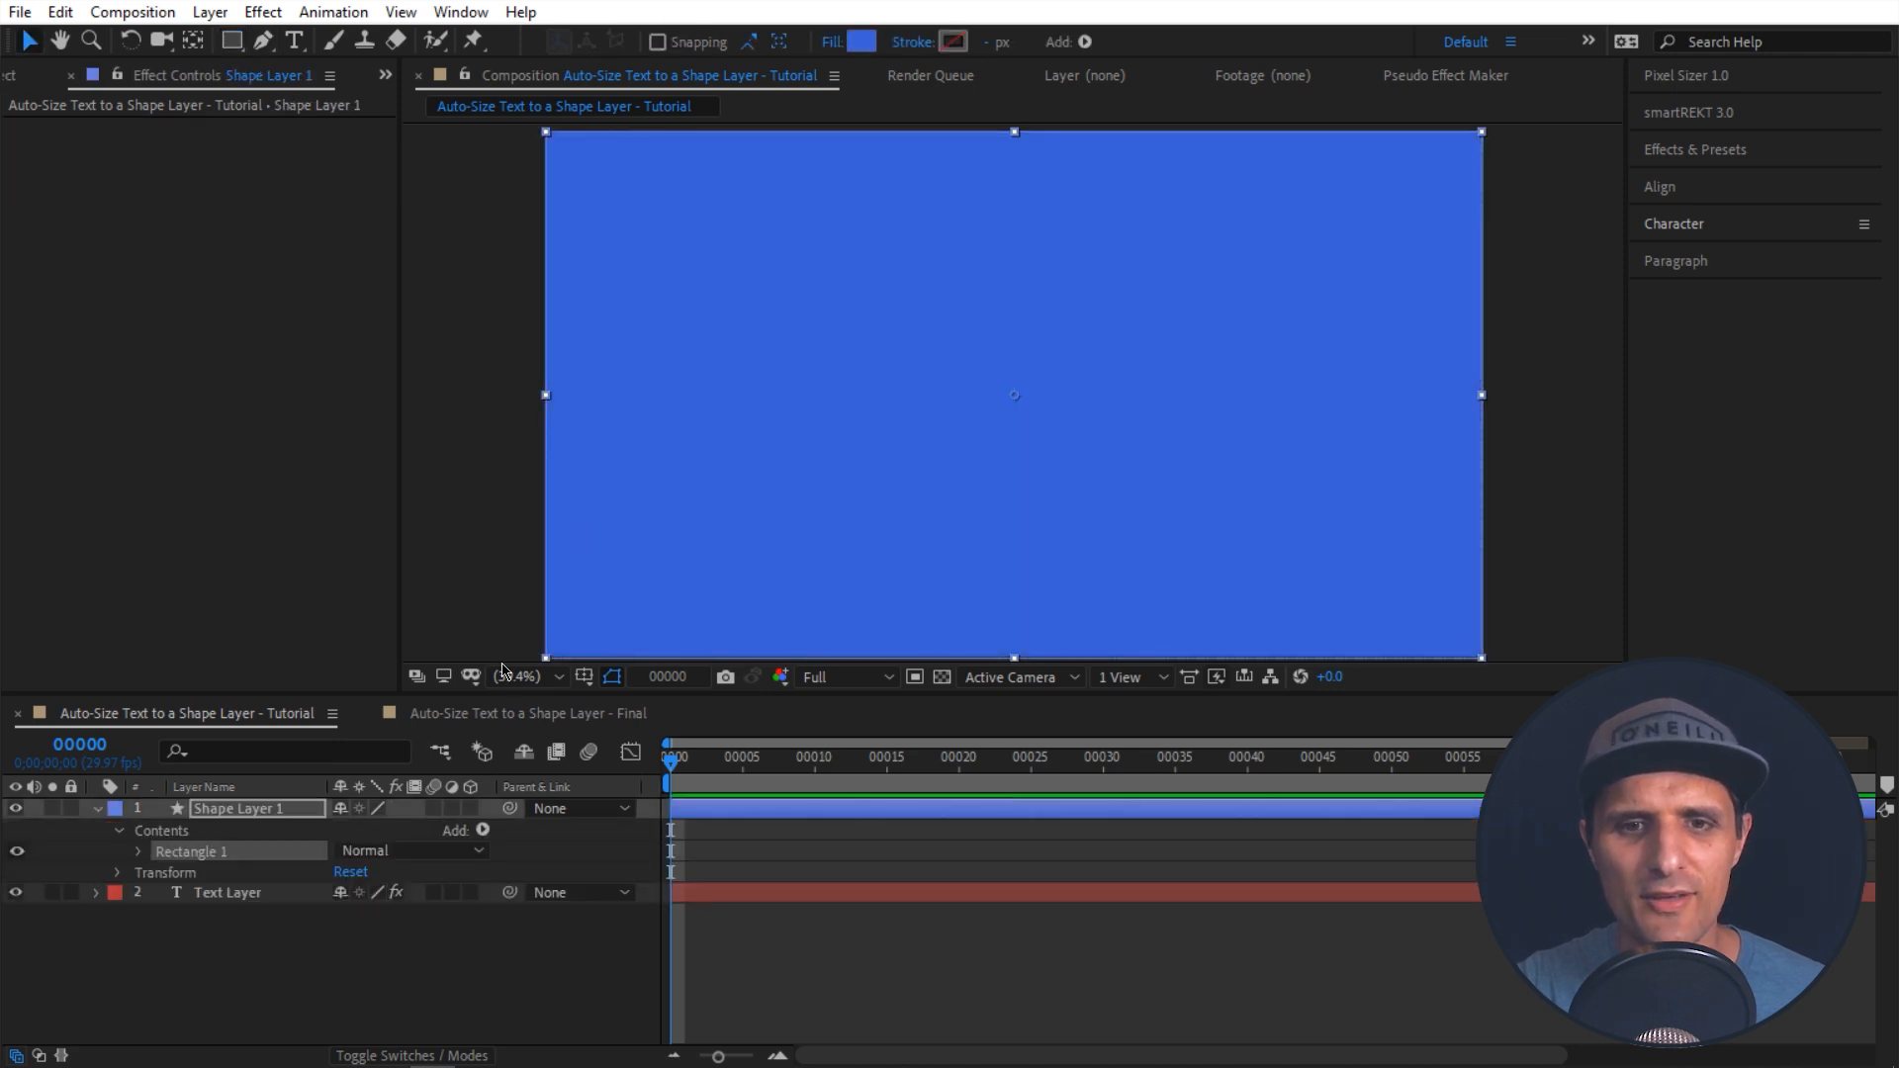
drag(282, 809, 317, 925)
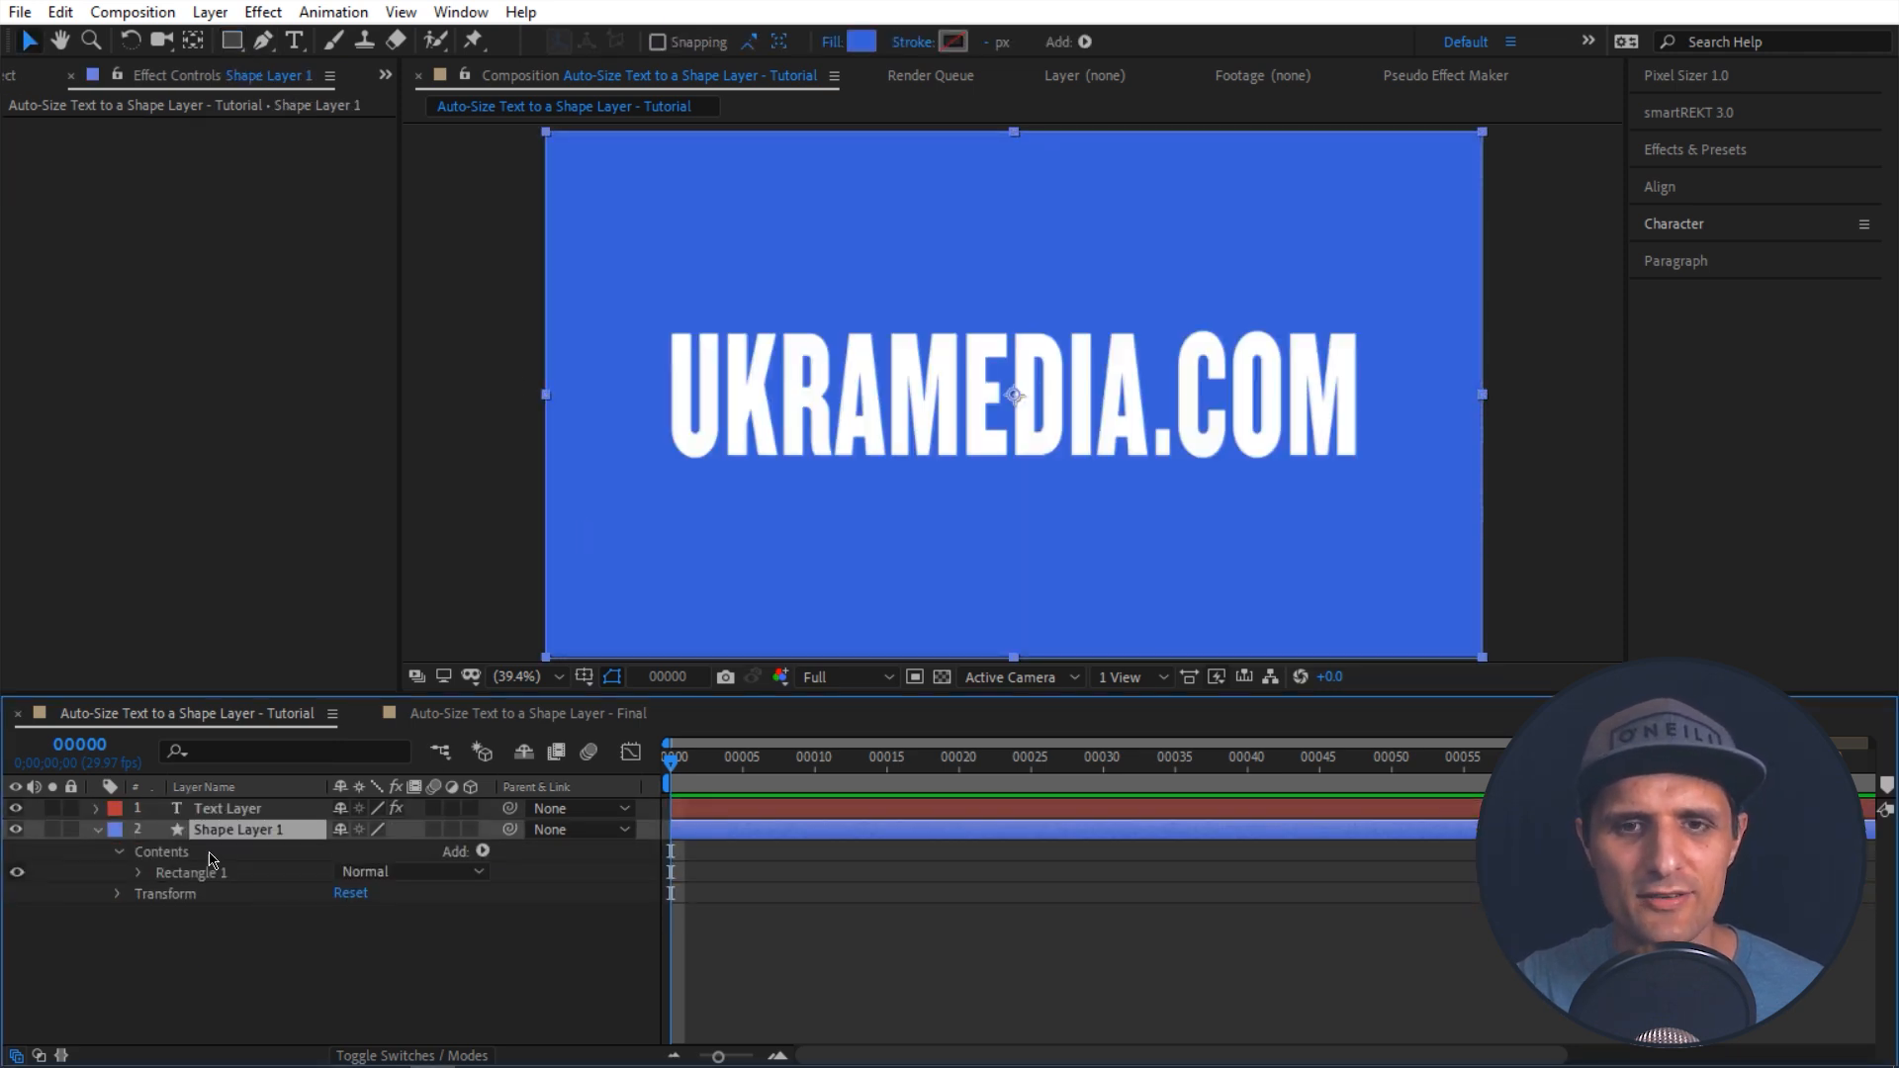
Step: Expand the shape layer's Rectangle Path 1, unlink its Size proportions and reduce Size to about 1413 × 890
click(138, 874)
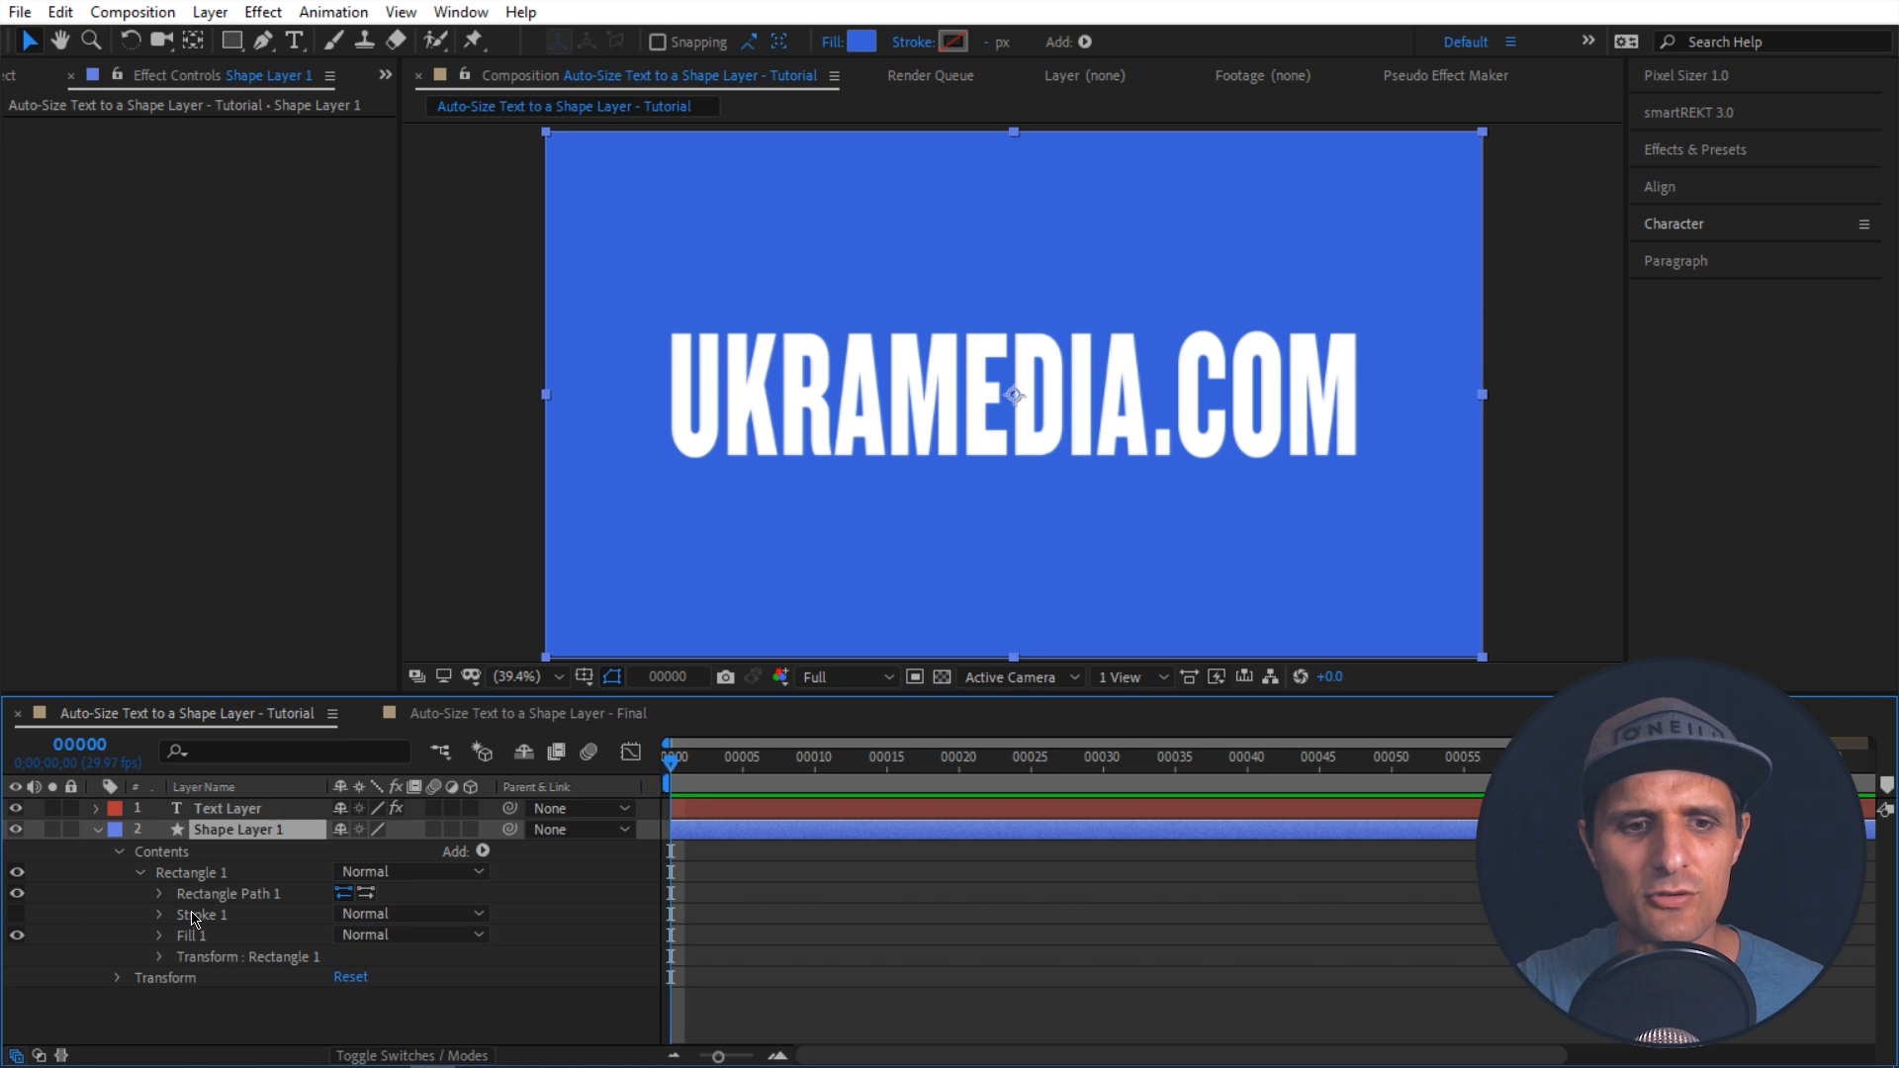
click(161, 895)
click(246, 925)
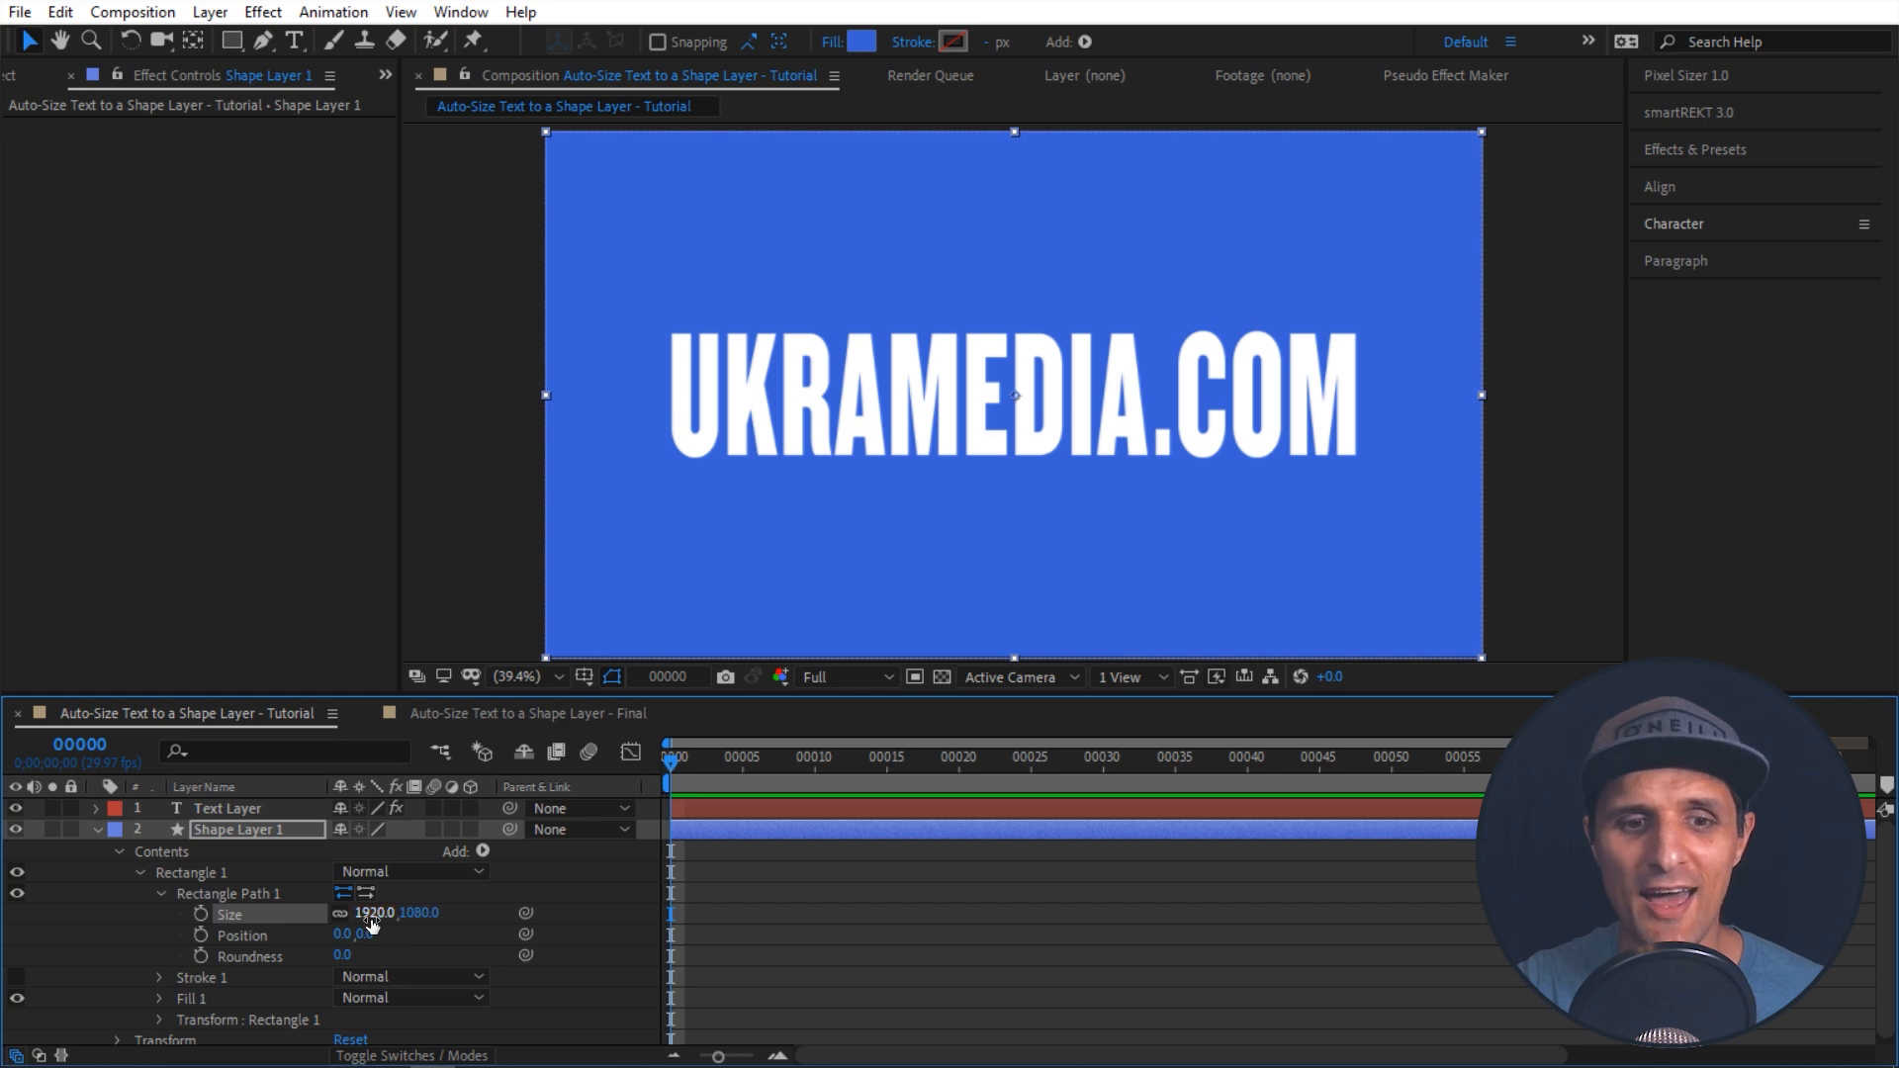
click(340, 917)
drag(385, 920, 396, 920)
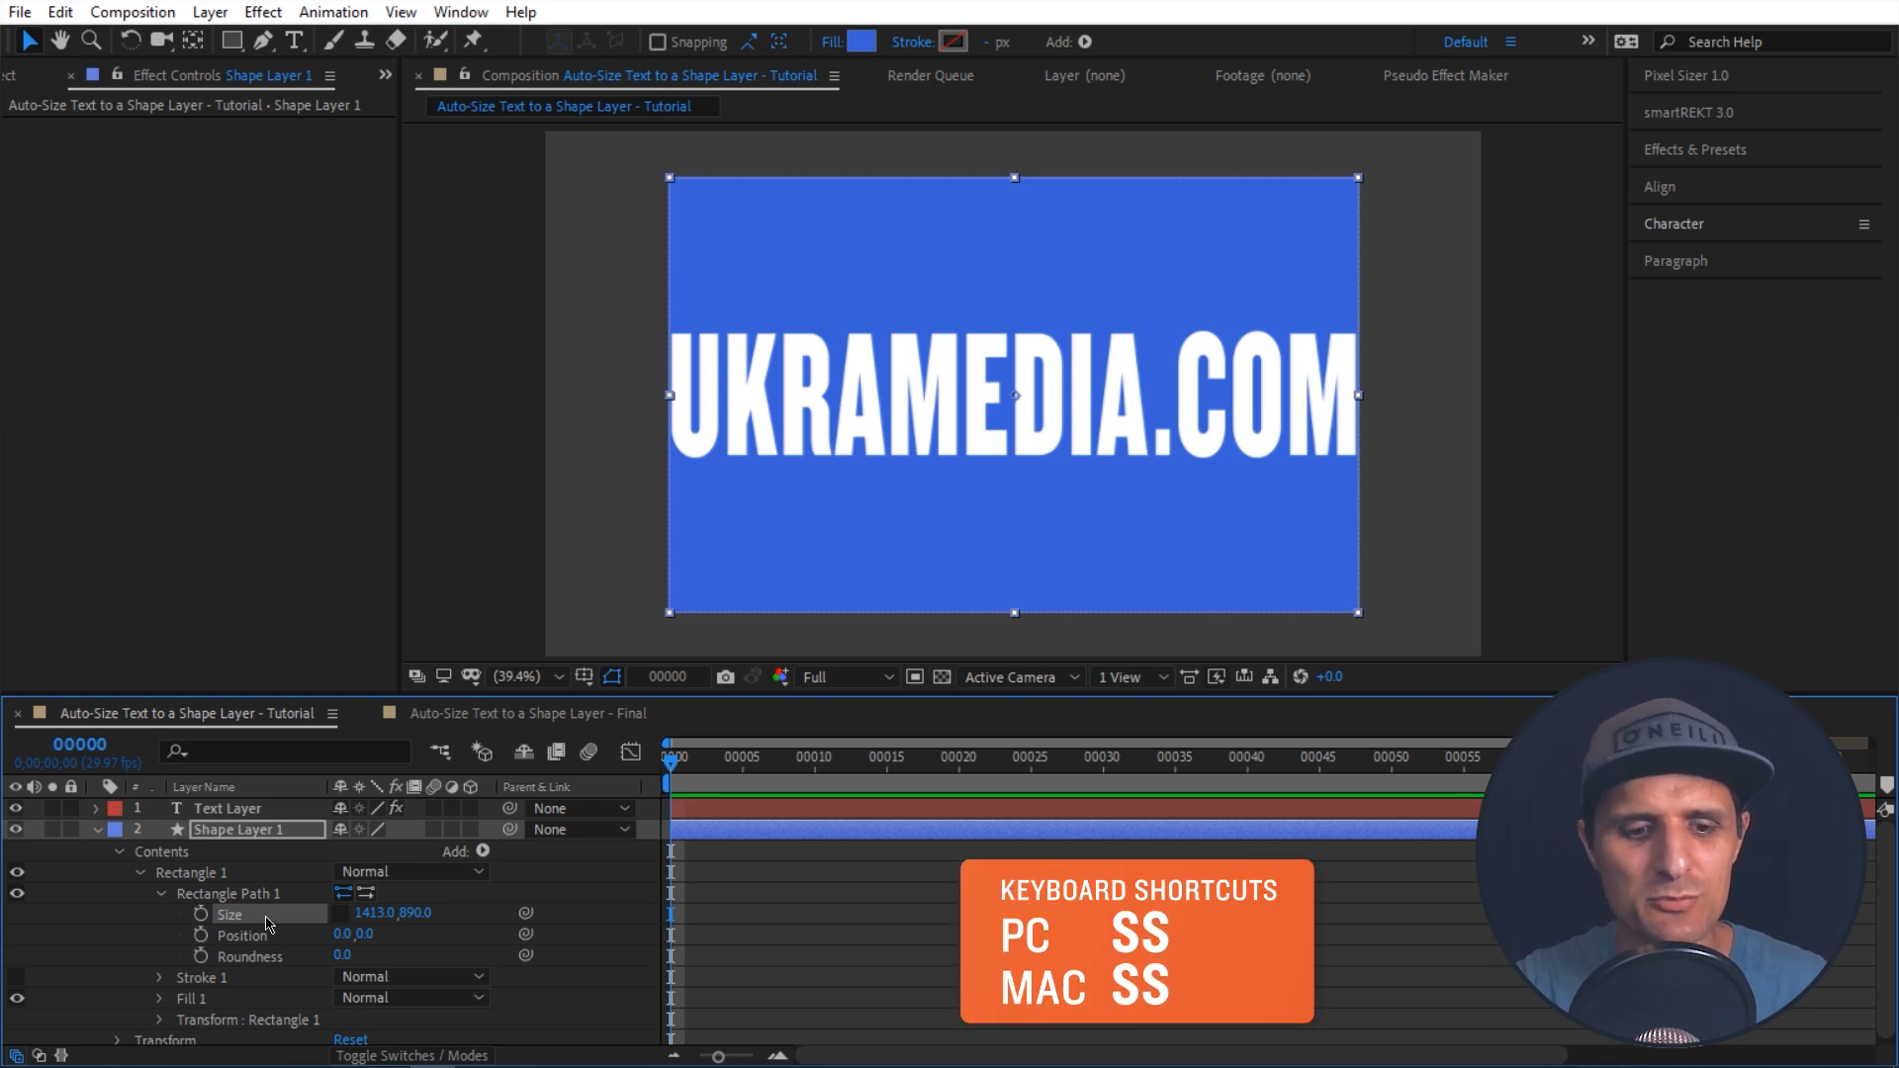
Step: Isolate the rectangle path's Size property in the timeline and select Shape Layer 1
key(s)
key(s)
click(291, 941)
click(292, 831)
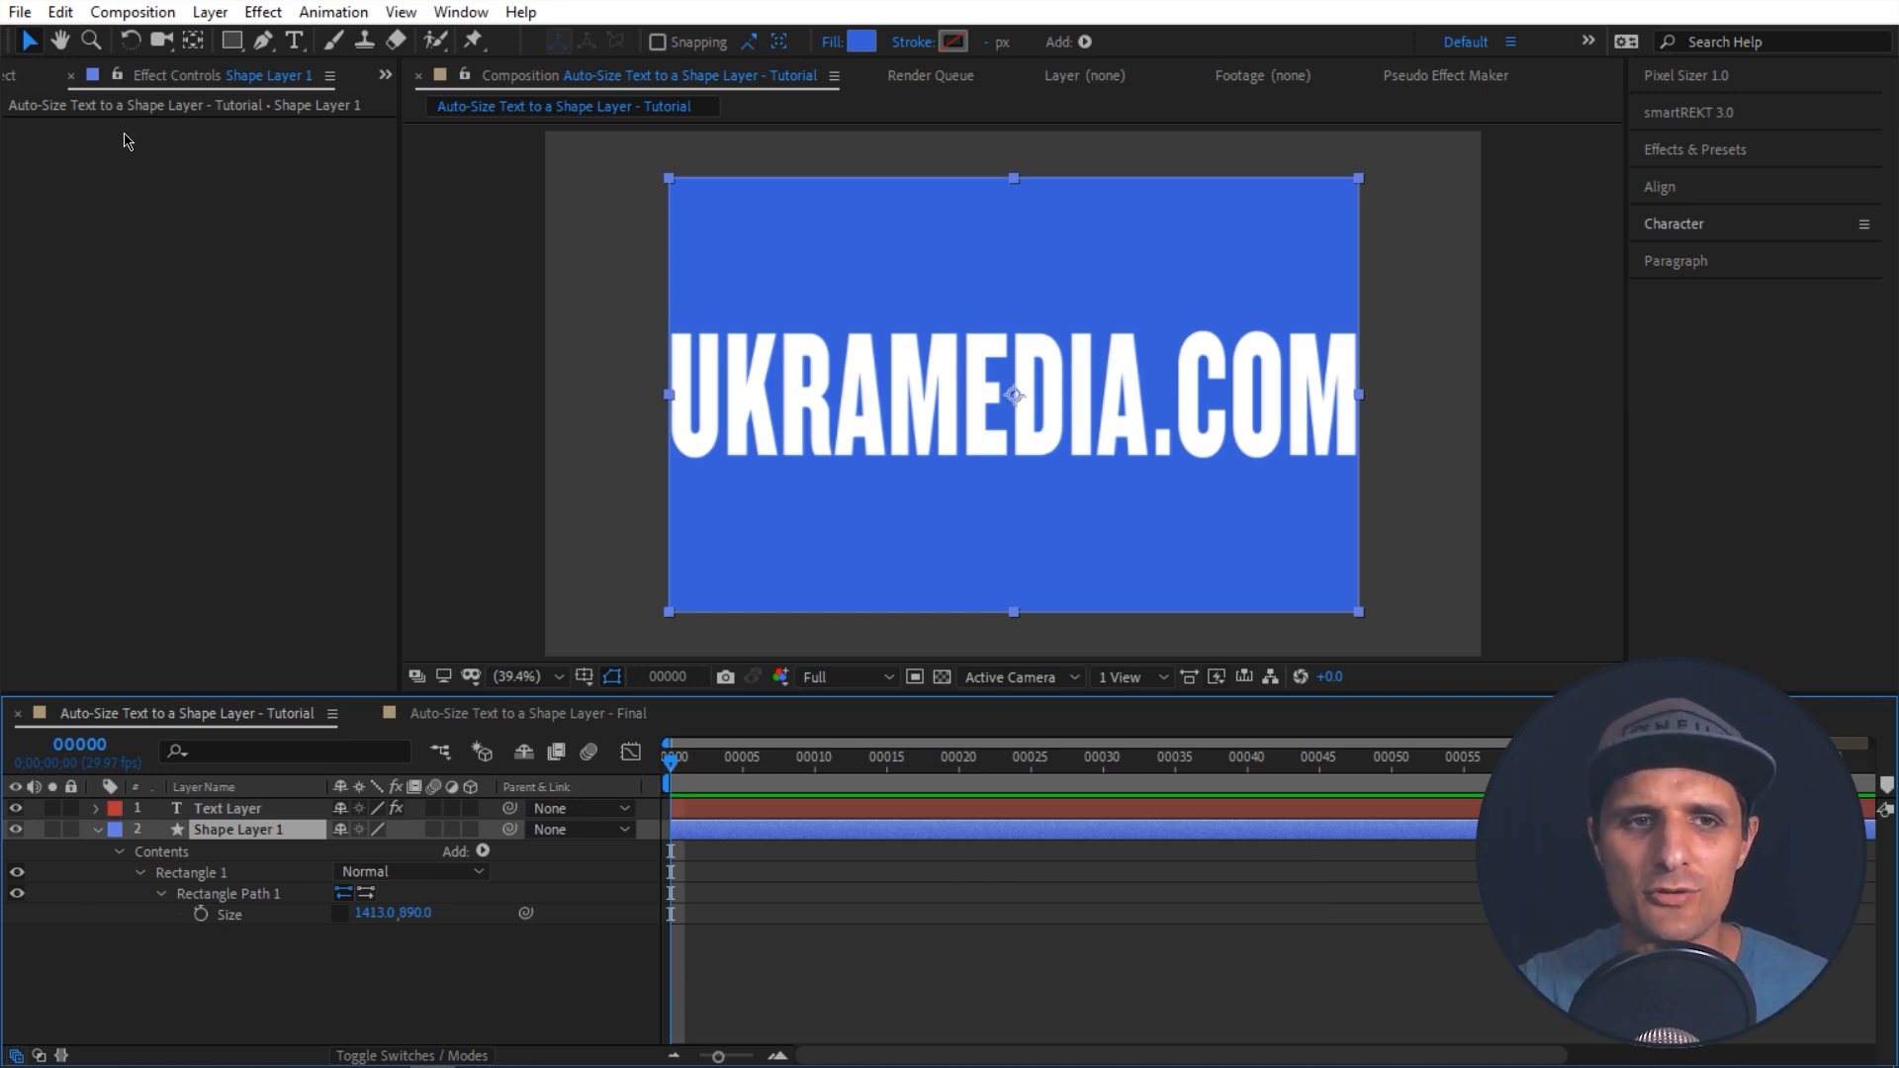
Step: Add a Slider Control effect to Shape Layer 1 and rename it X Size
right_click(114, 197)
mouse_move(188, 521)
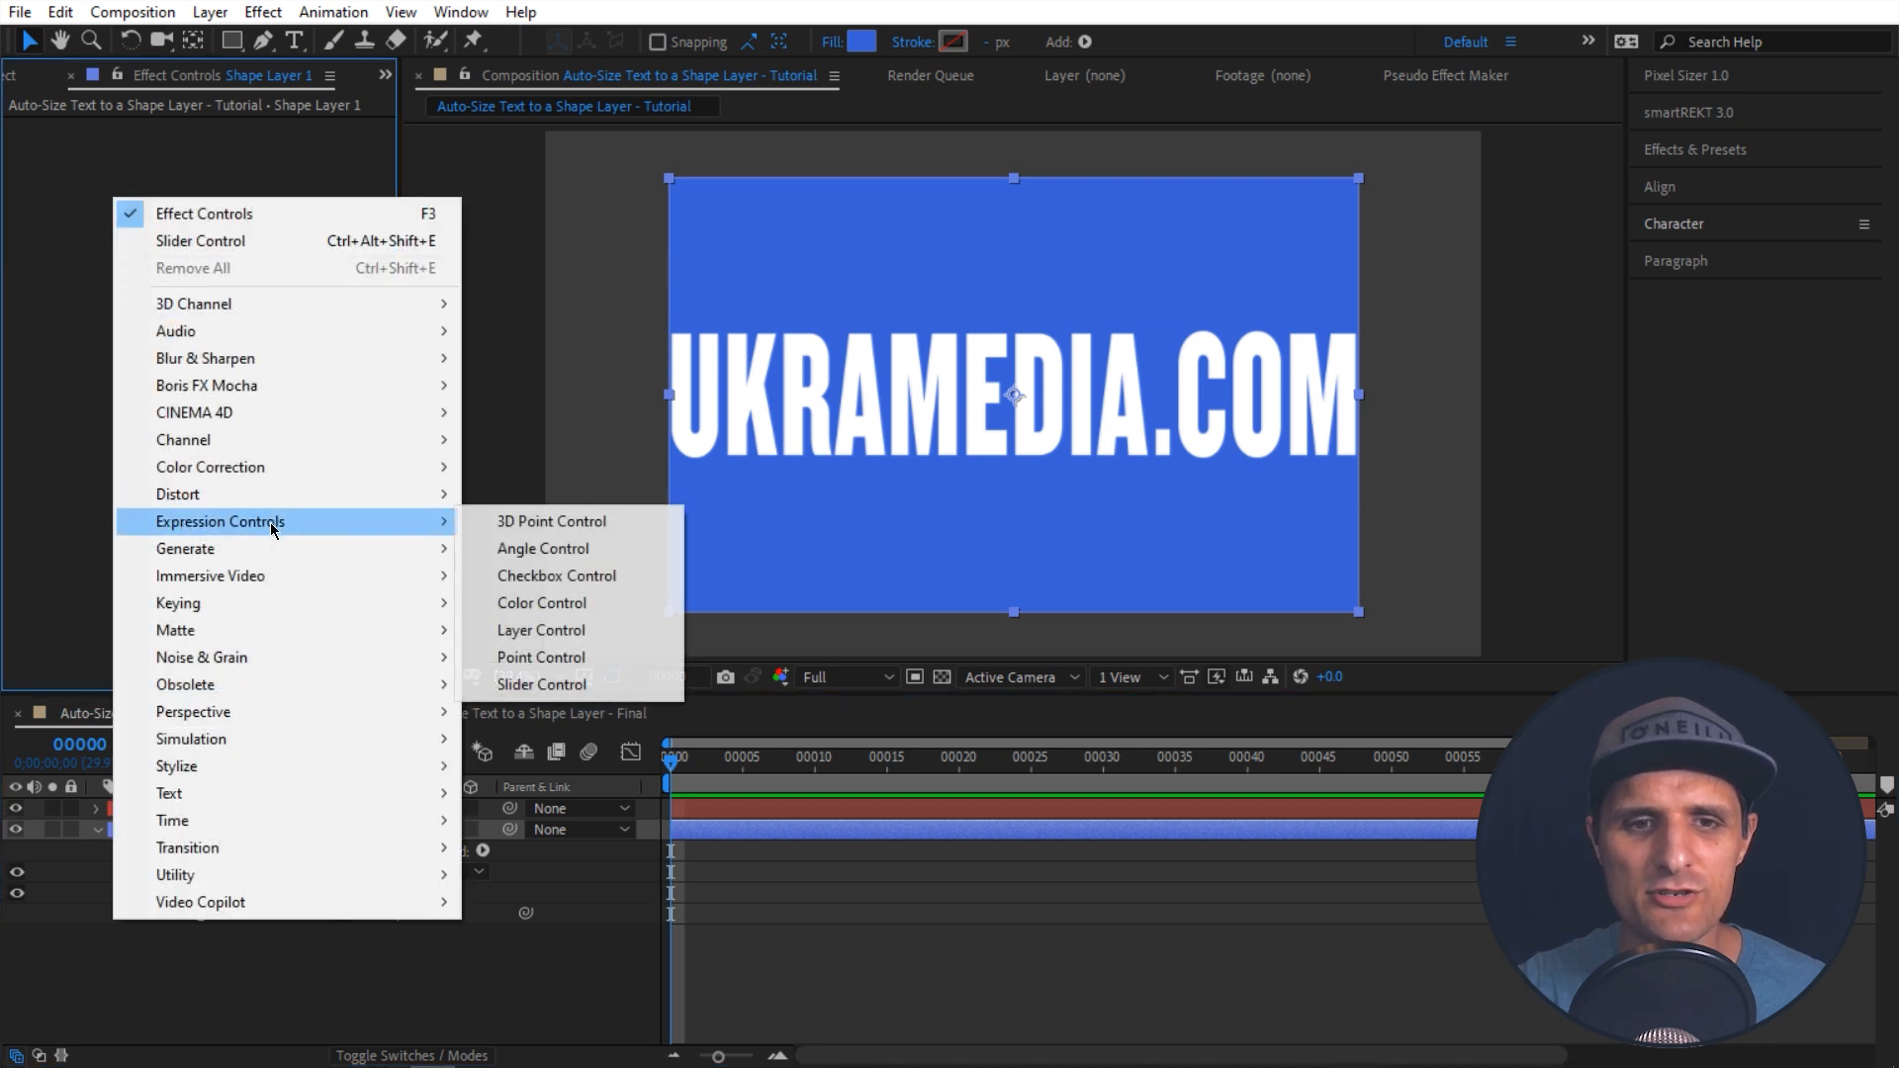
click(543, 683)
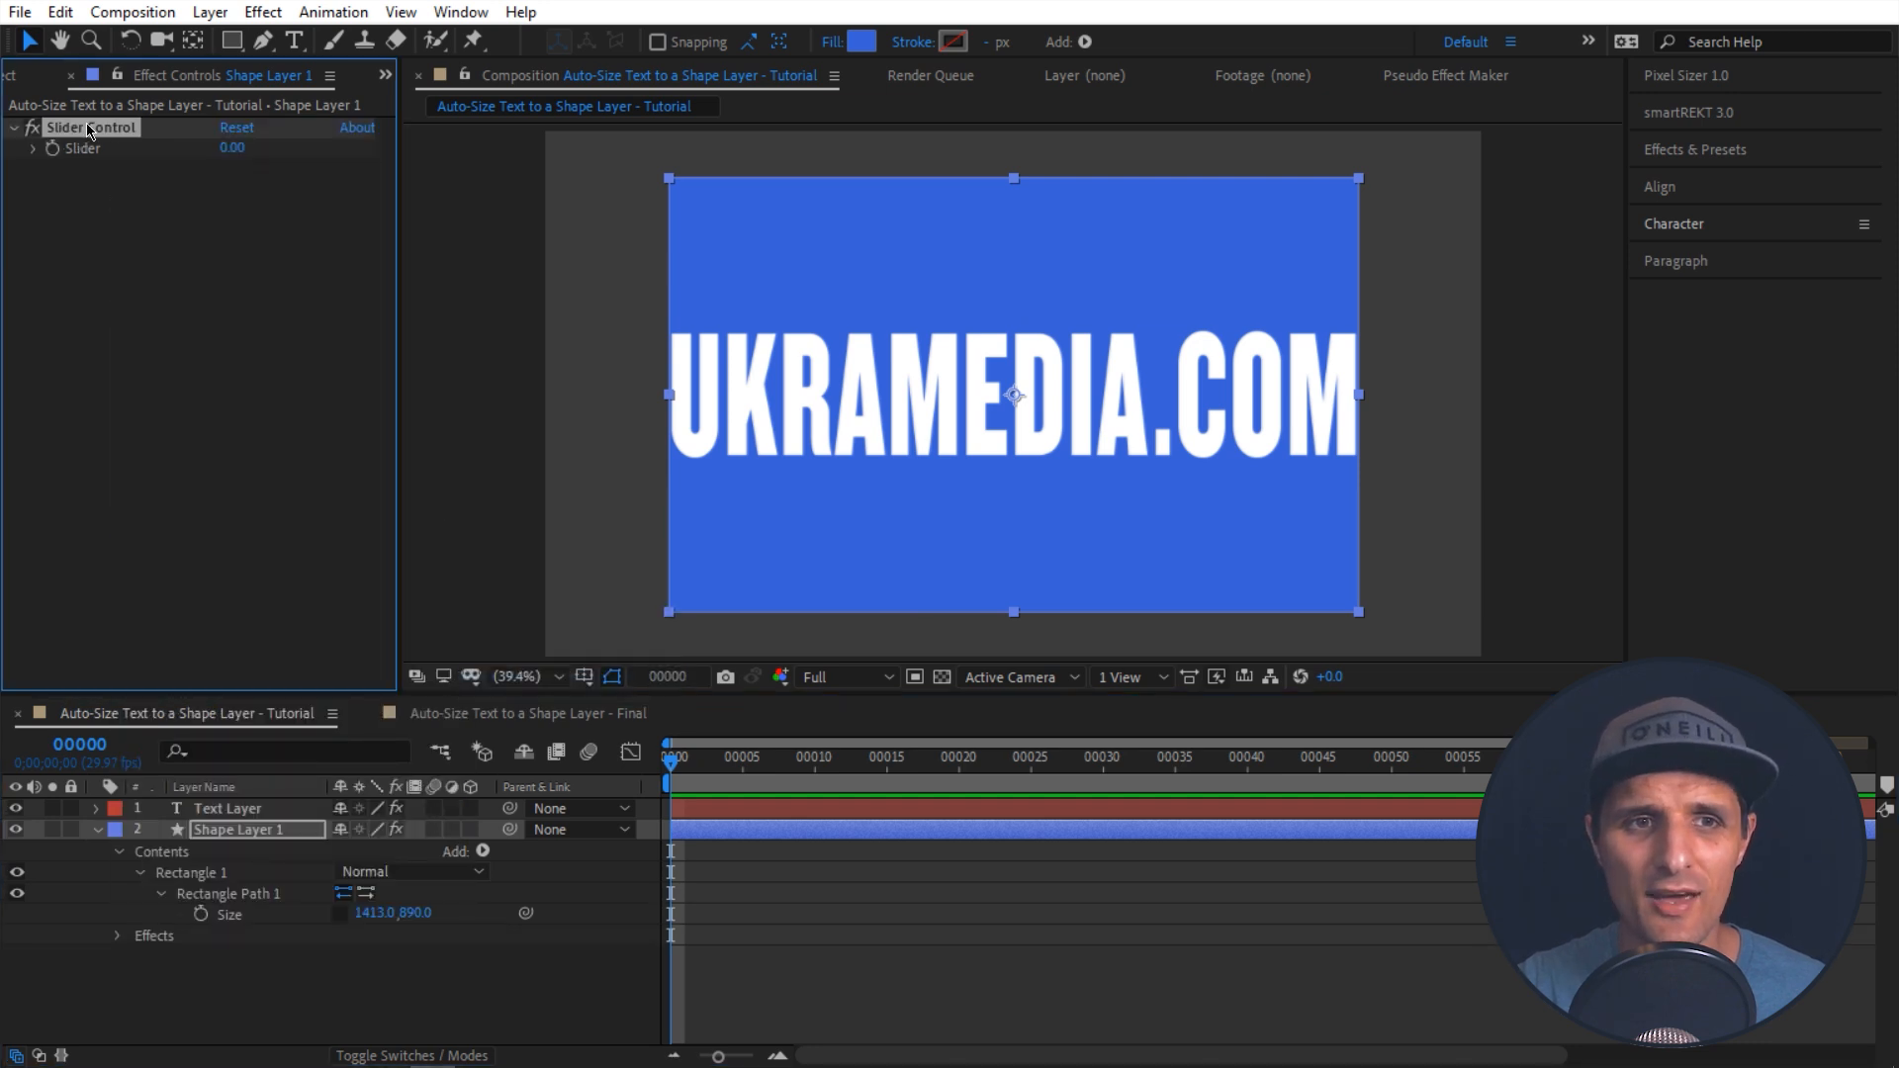
key(Return)
text(X Size)
key(Return)
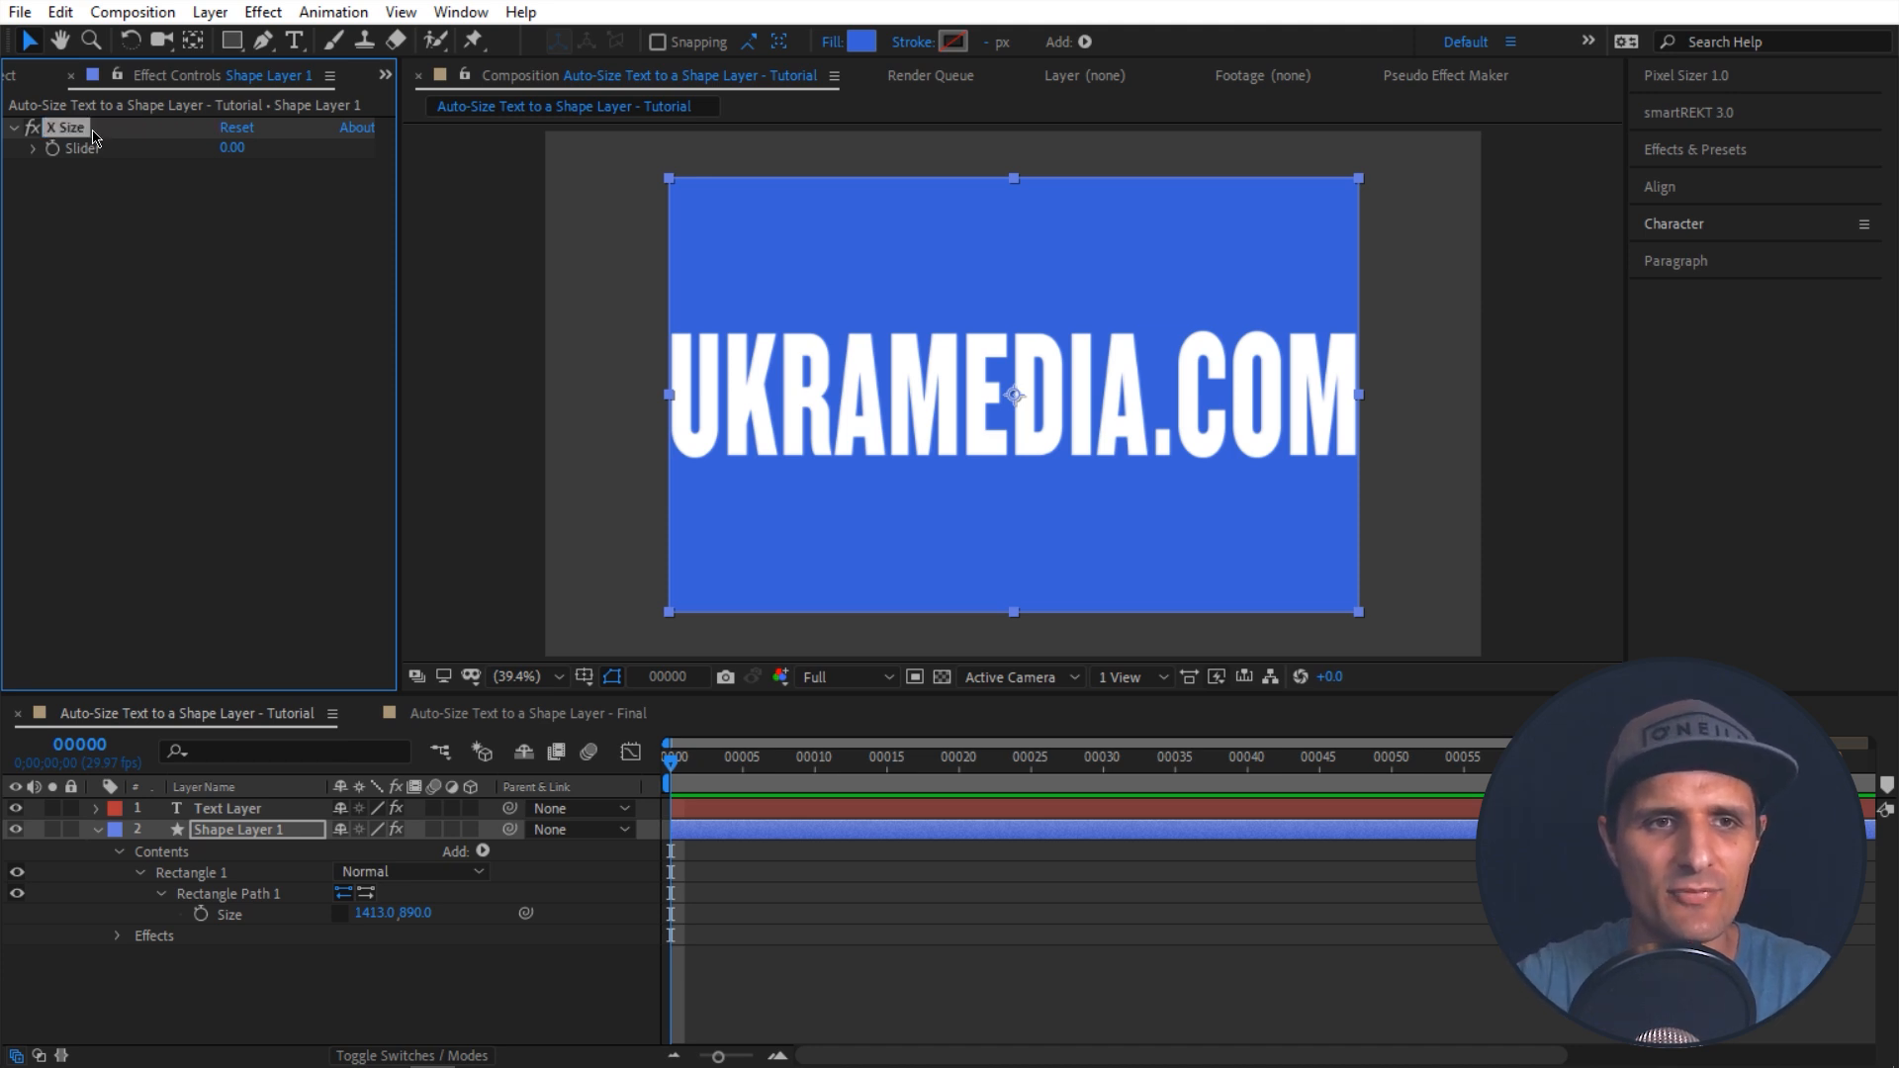
Step: Duplicate the X Size slider effect on Shape Layer 1 and rename the copy Y Size
key(ctrl+d)
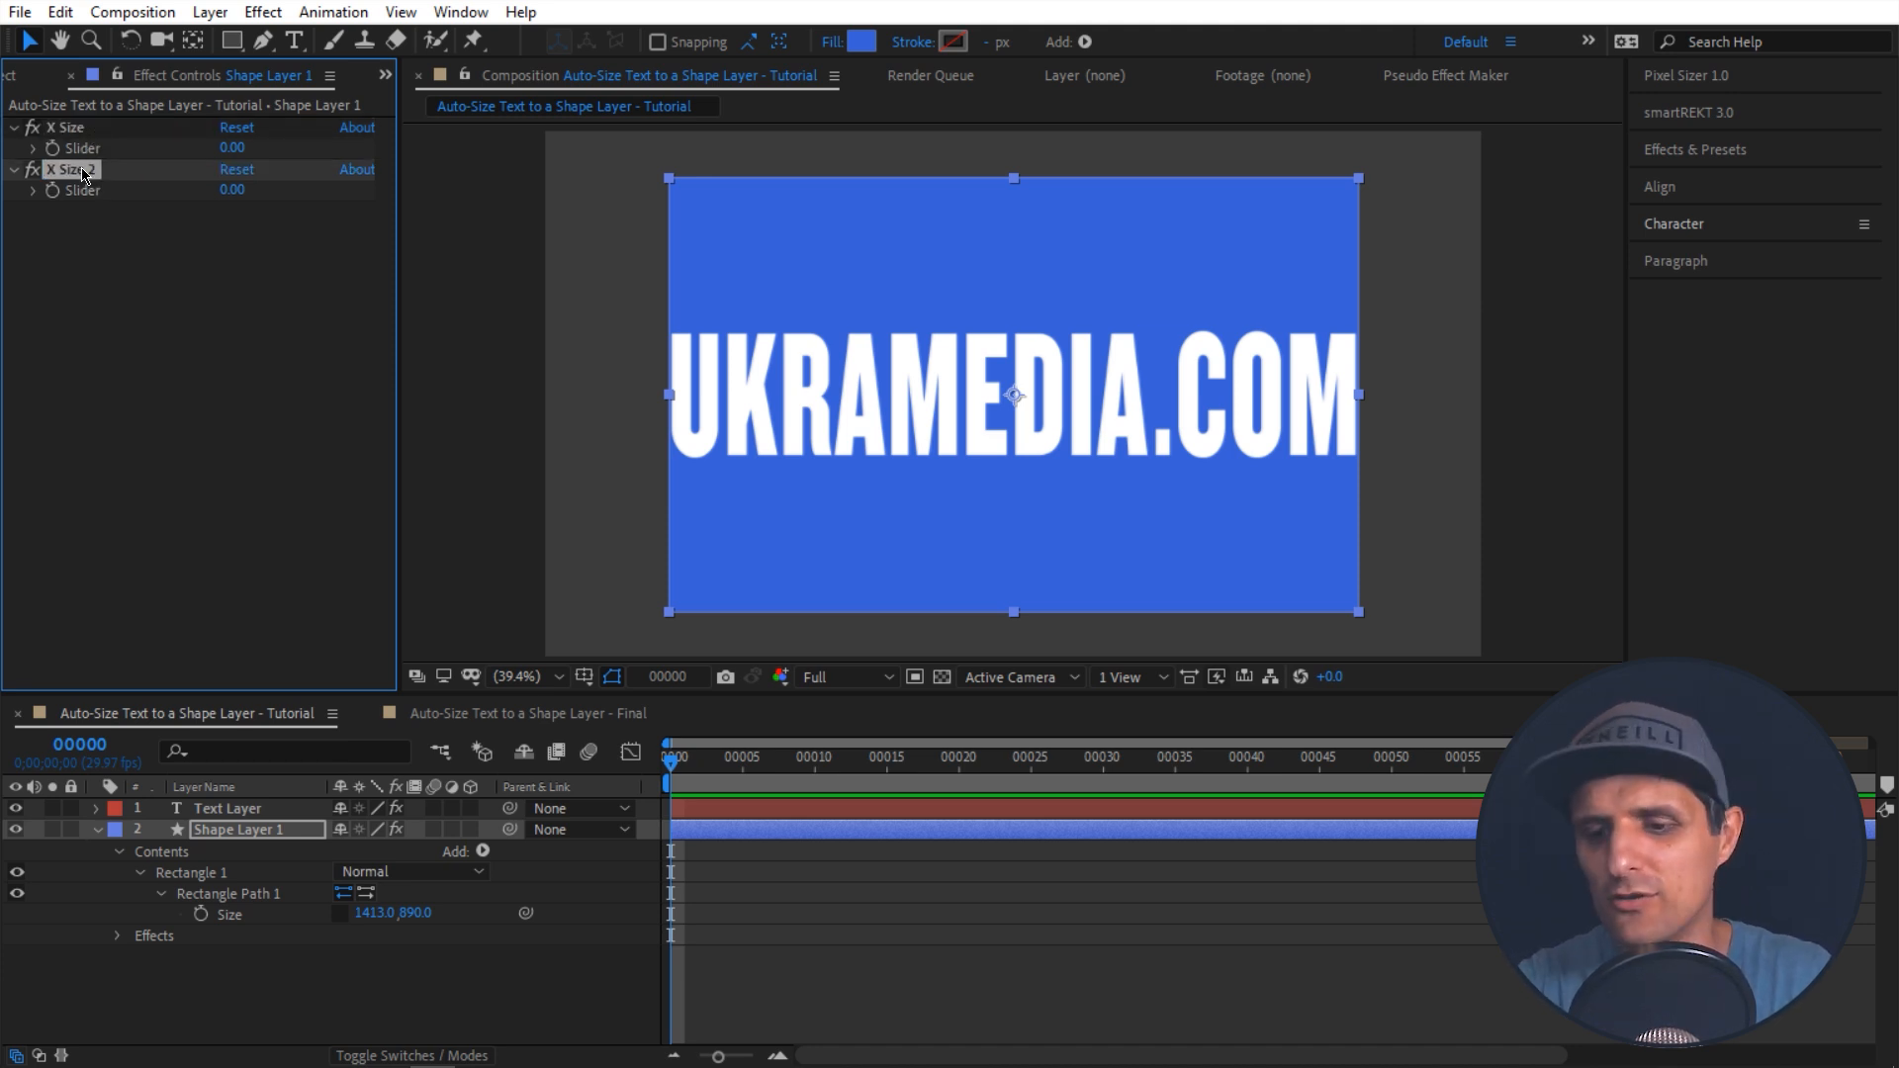
key(Return)
text(Y Size)
key(Return)
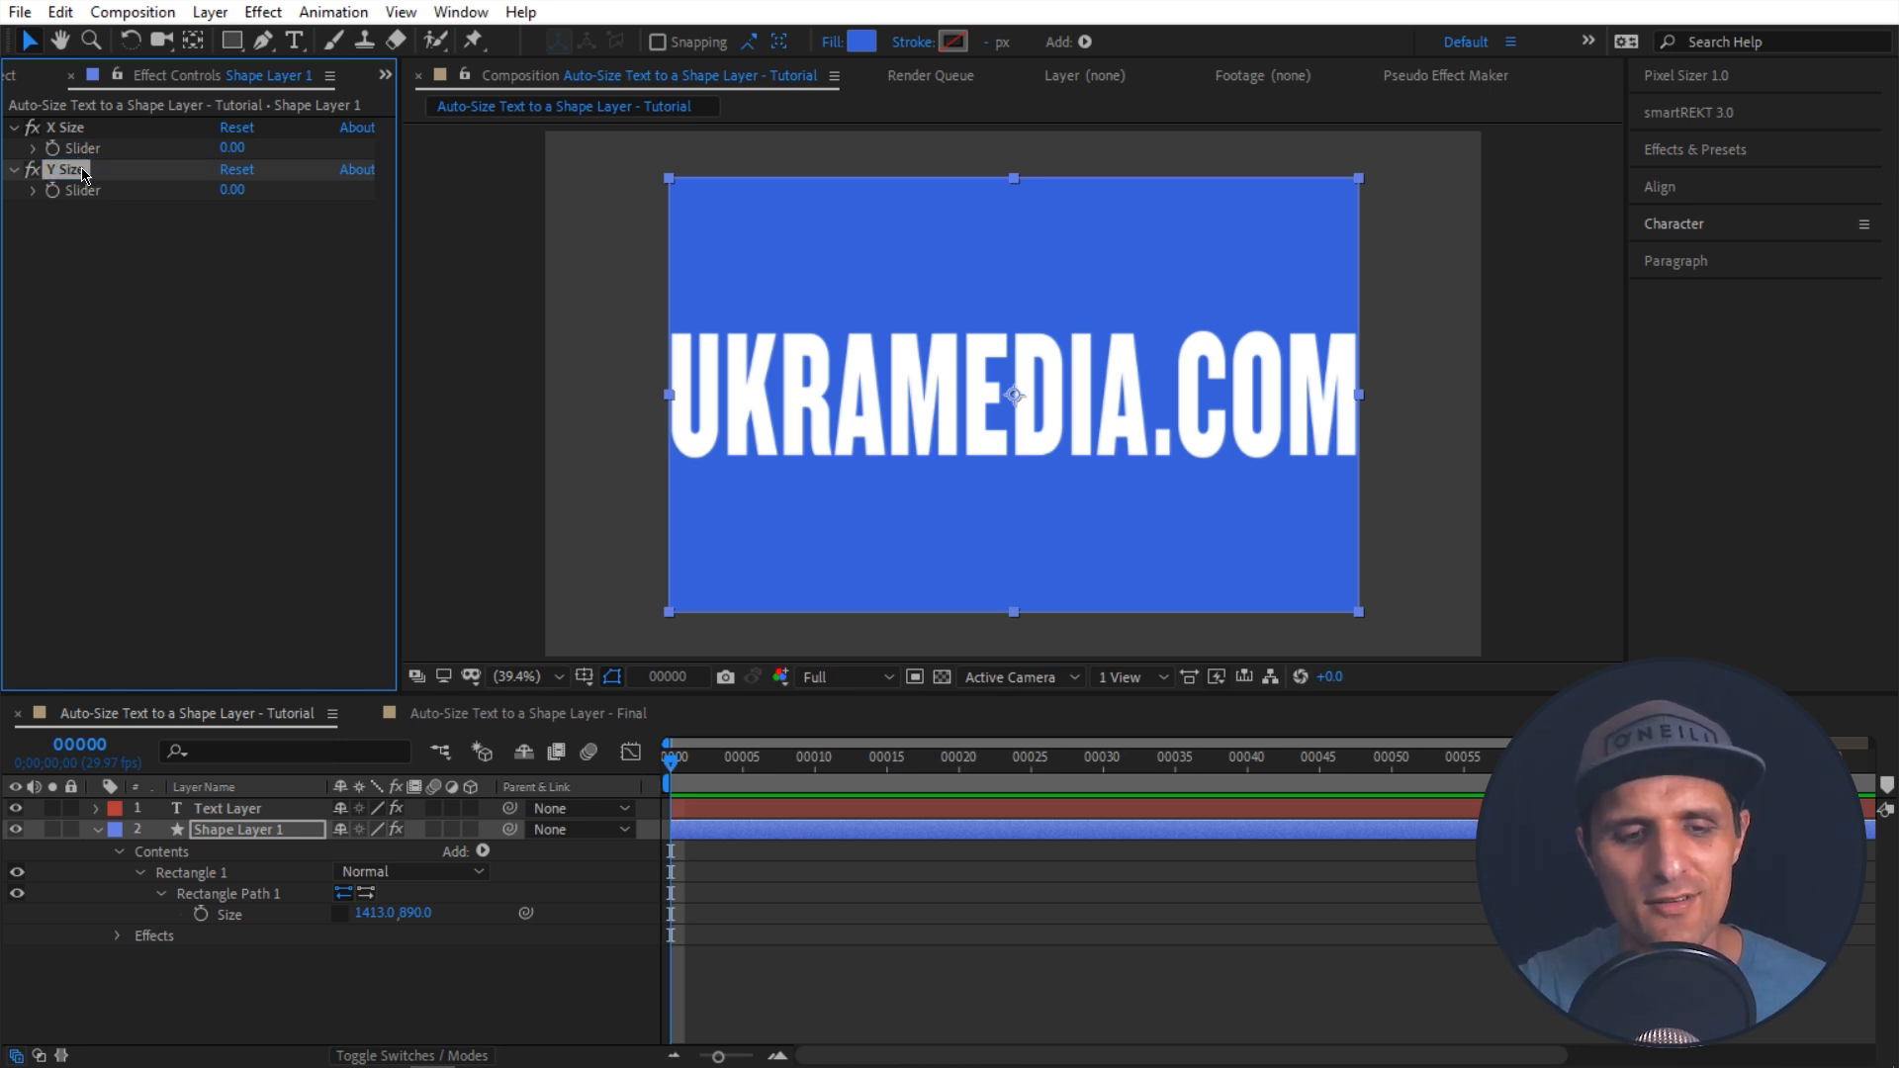
Step: Give the rectangle path's Size the expression [effect("X Size")("Slider").value, effect("Y Size")("Slider").value], linking it to both sliders
alt+click(202, 914)
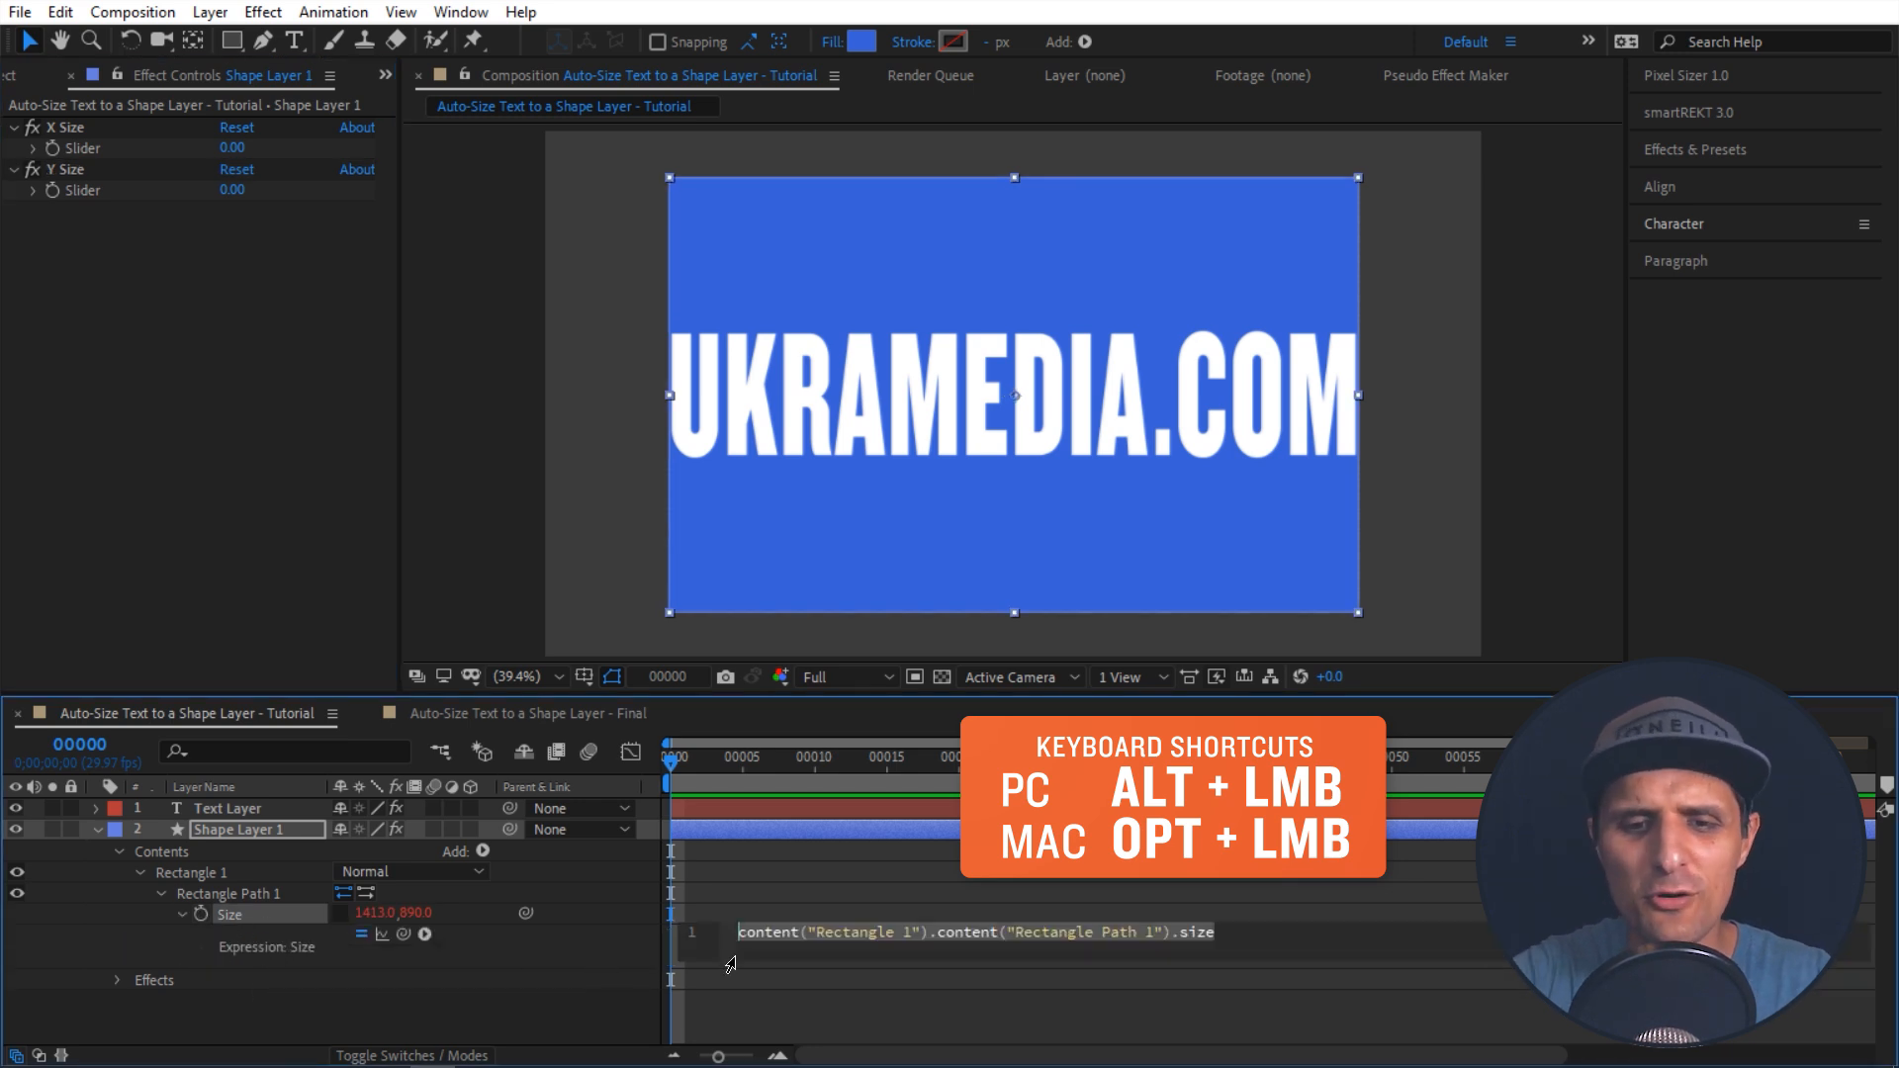
text(x =)
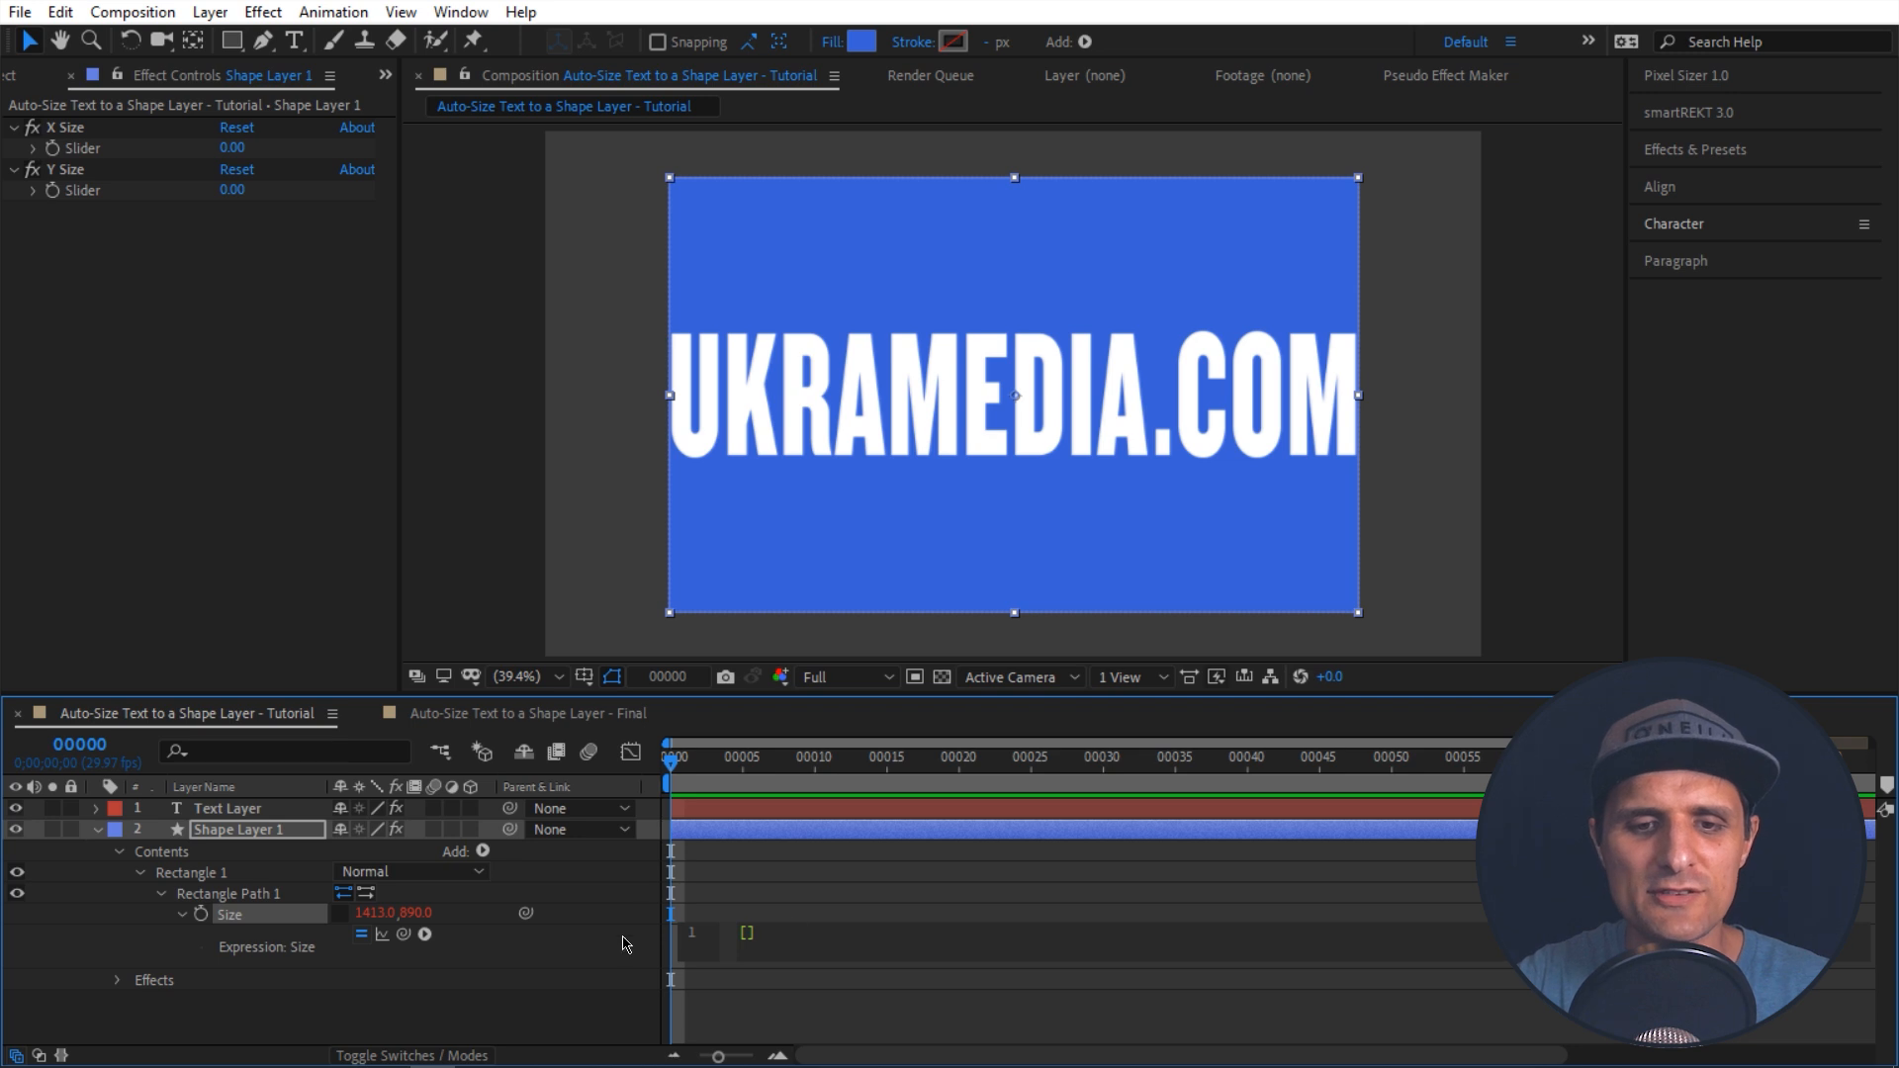
drag(424, 934, 79, 147)
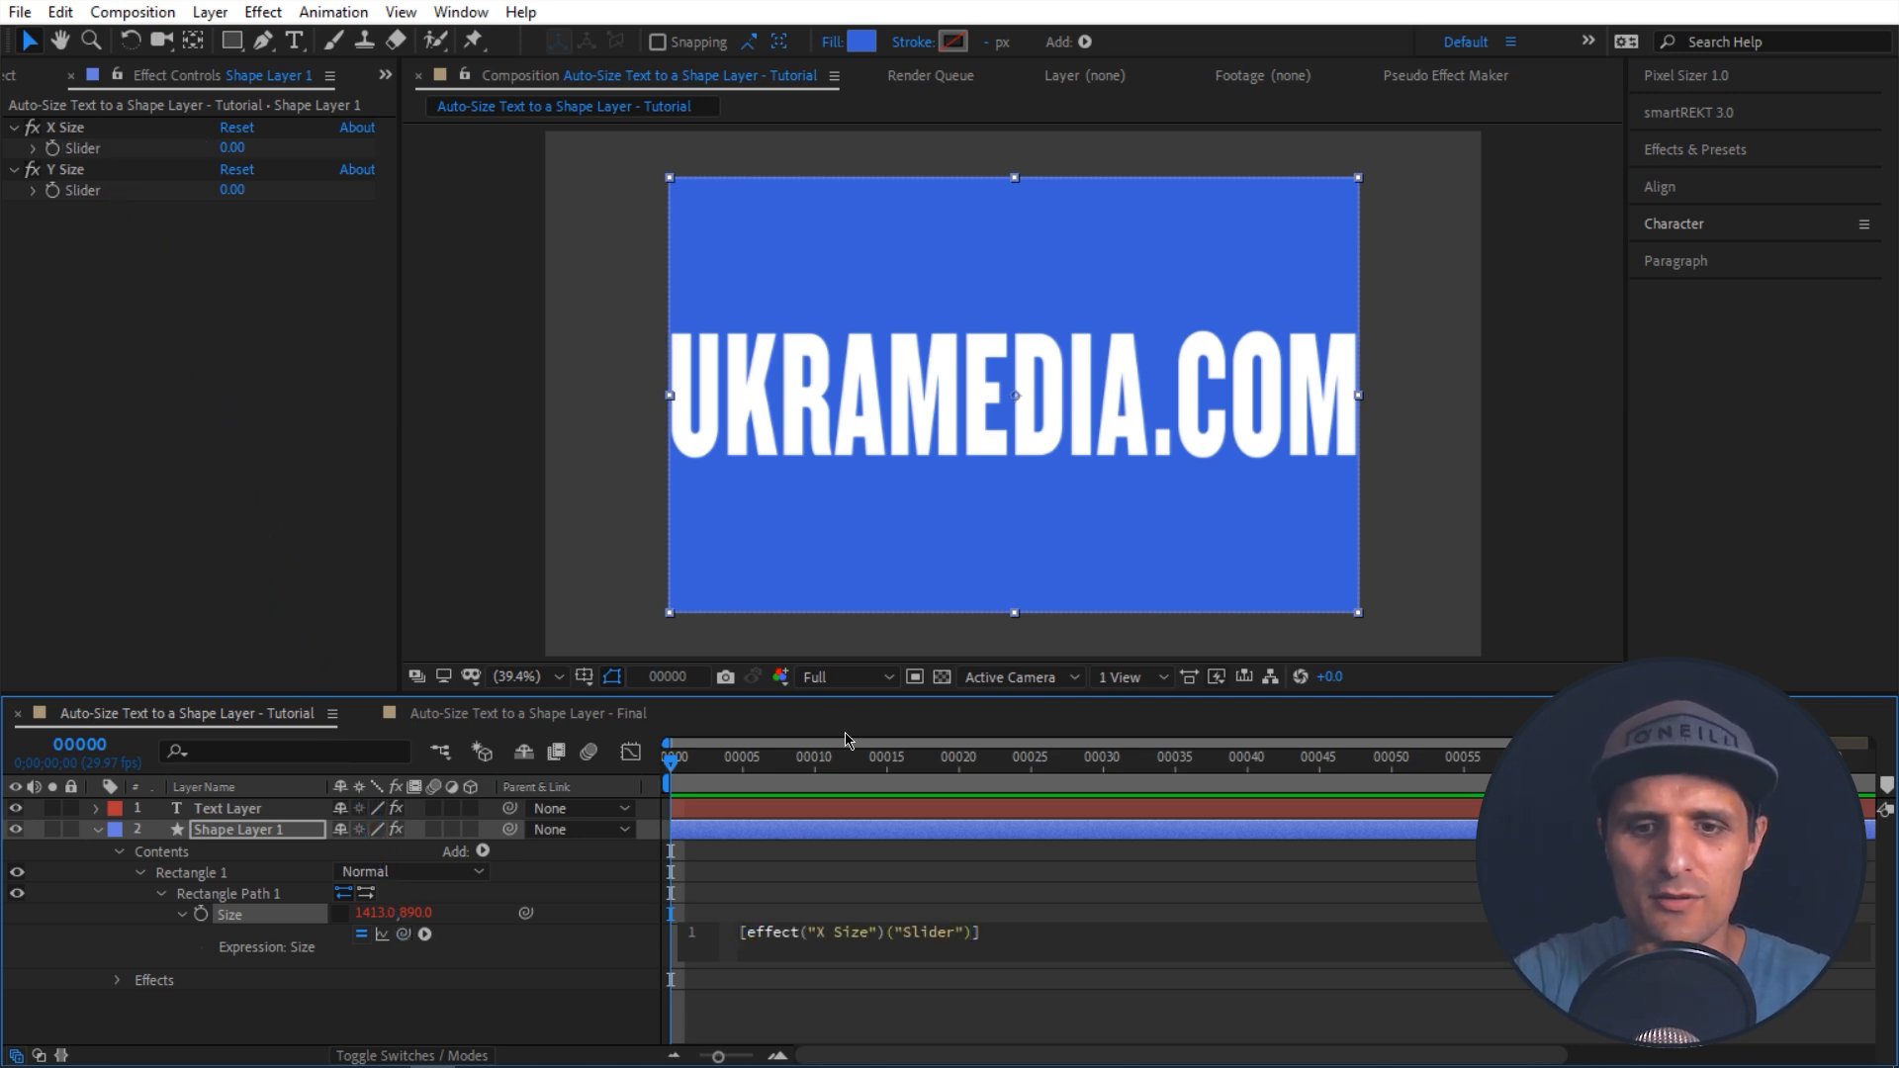
text(.value,)
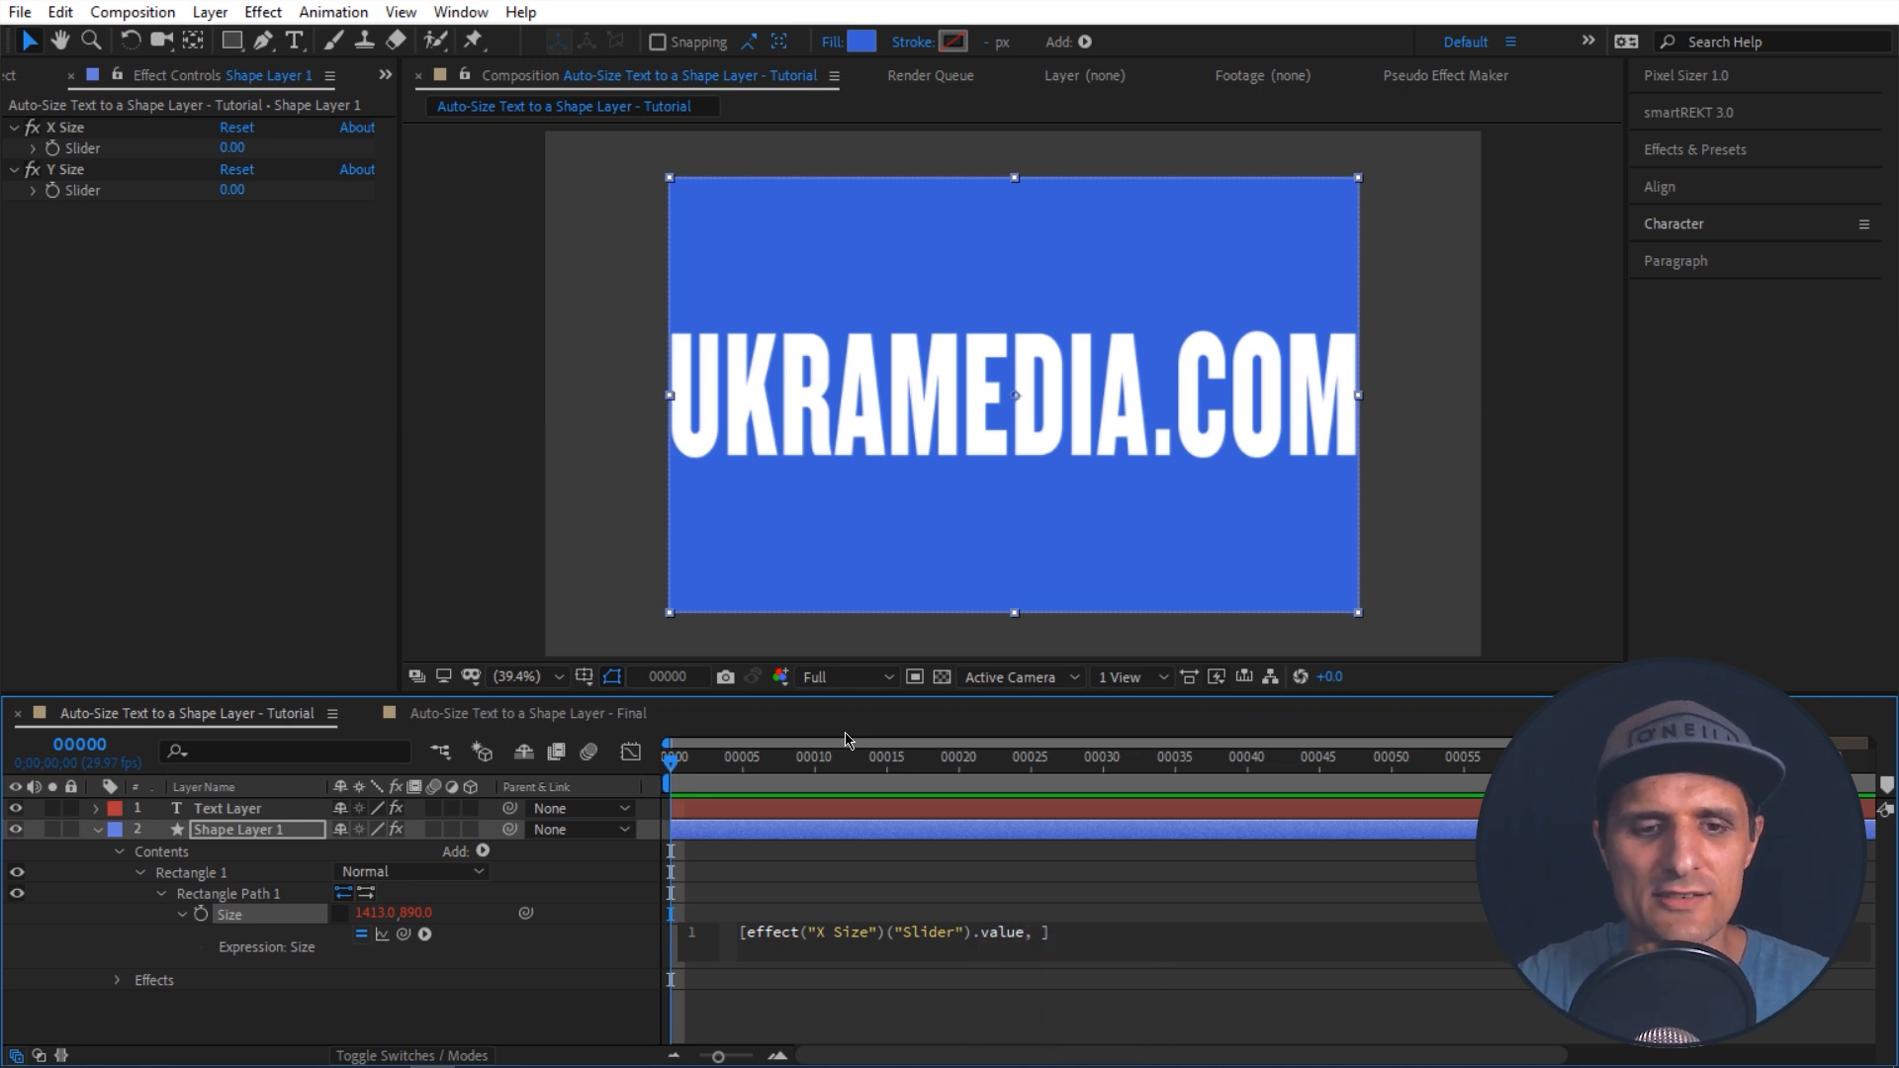
drag(403, 934, 79, 190)
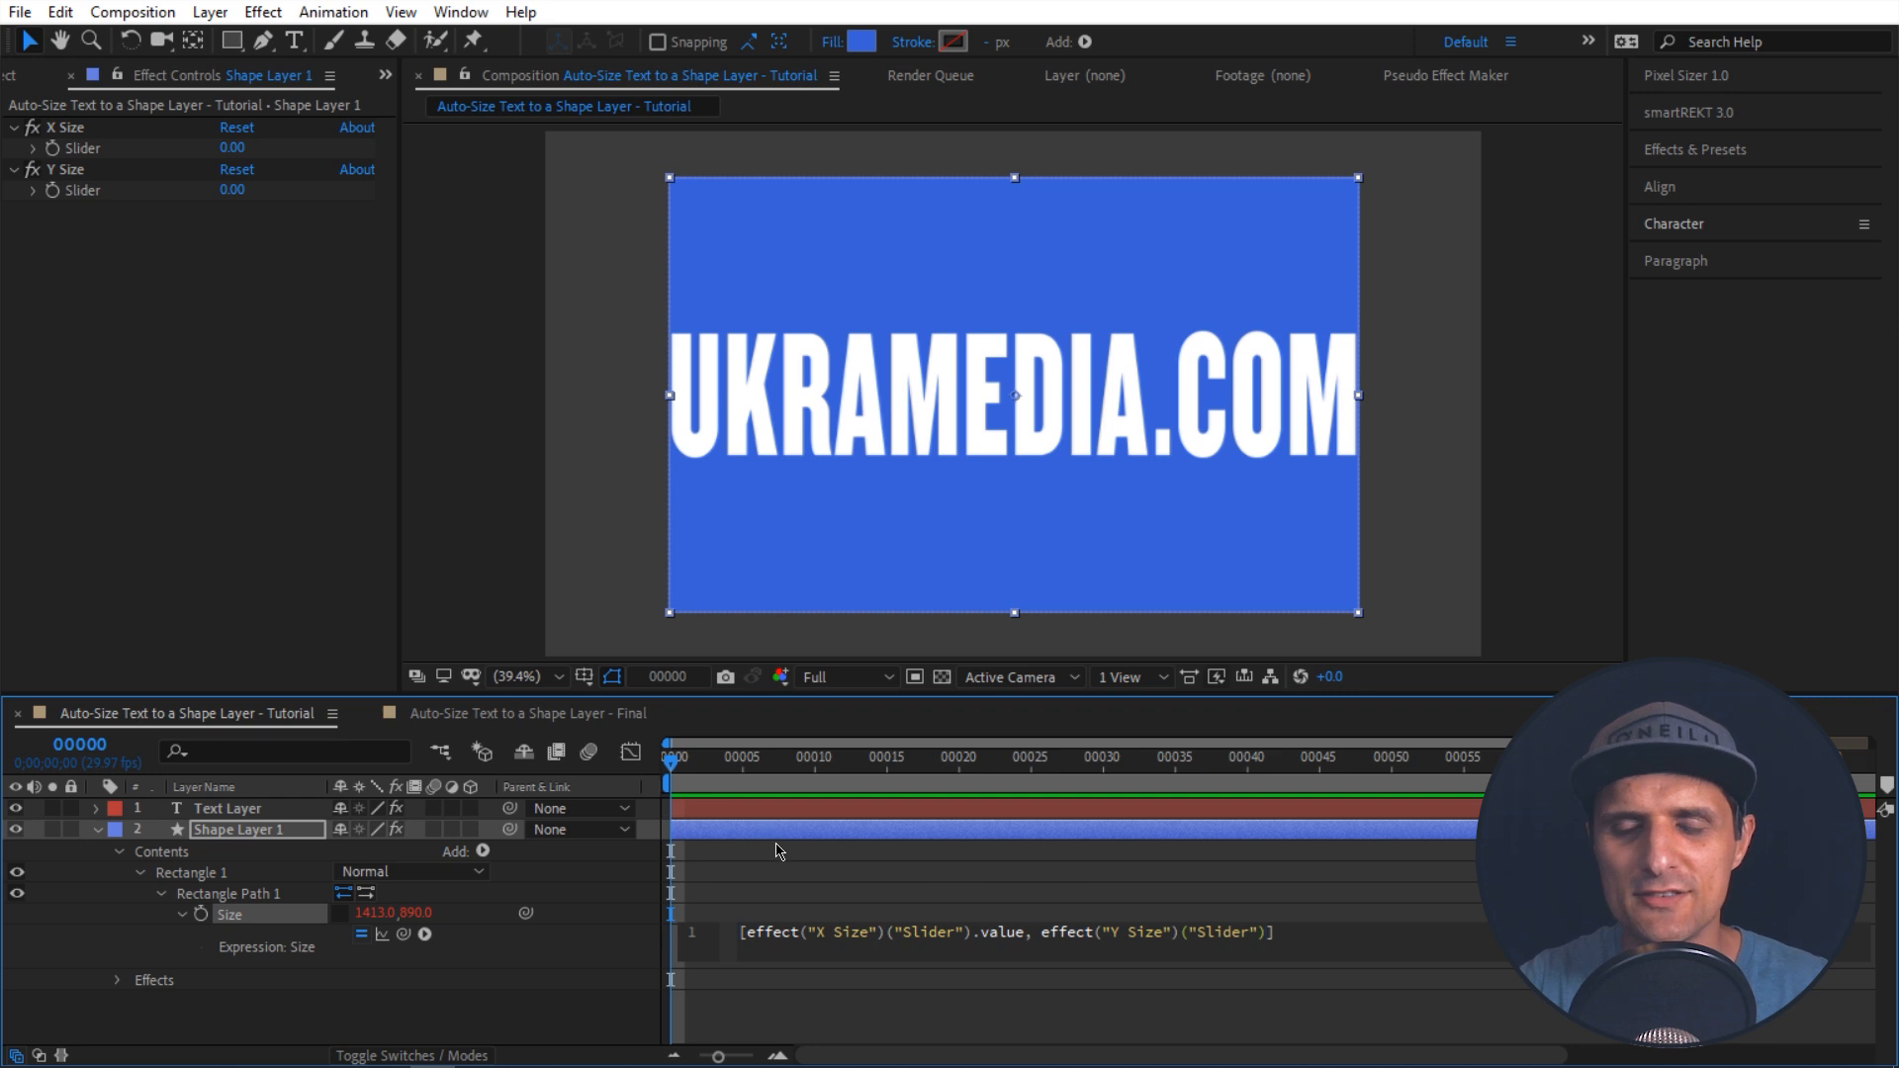
text(ue)
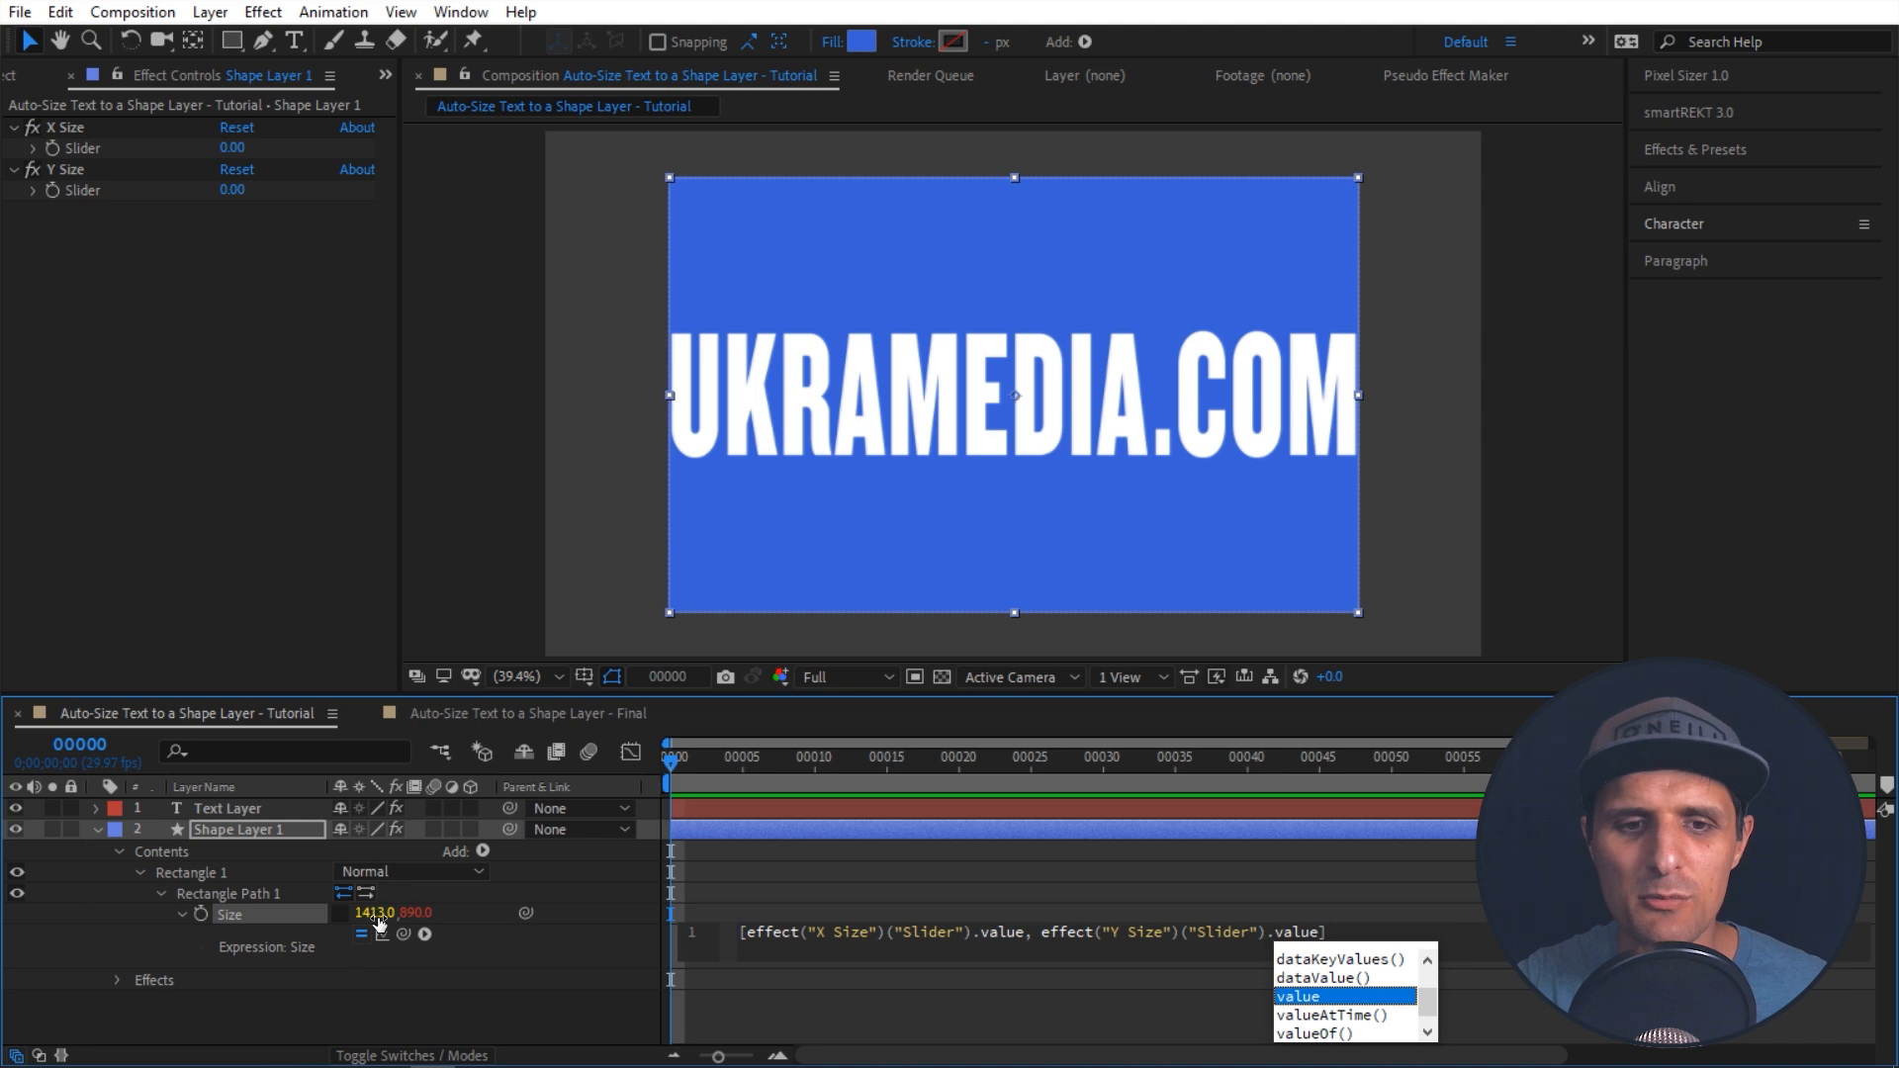
click(569, 978)
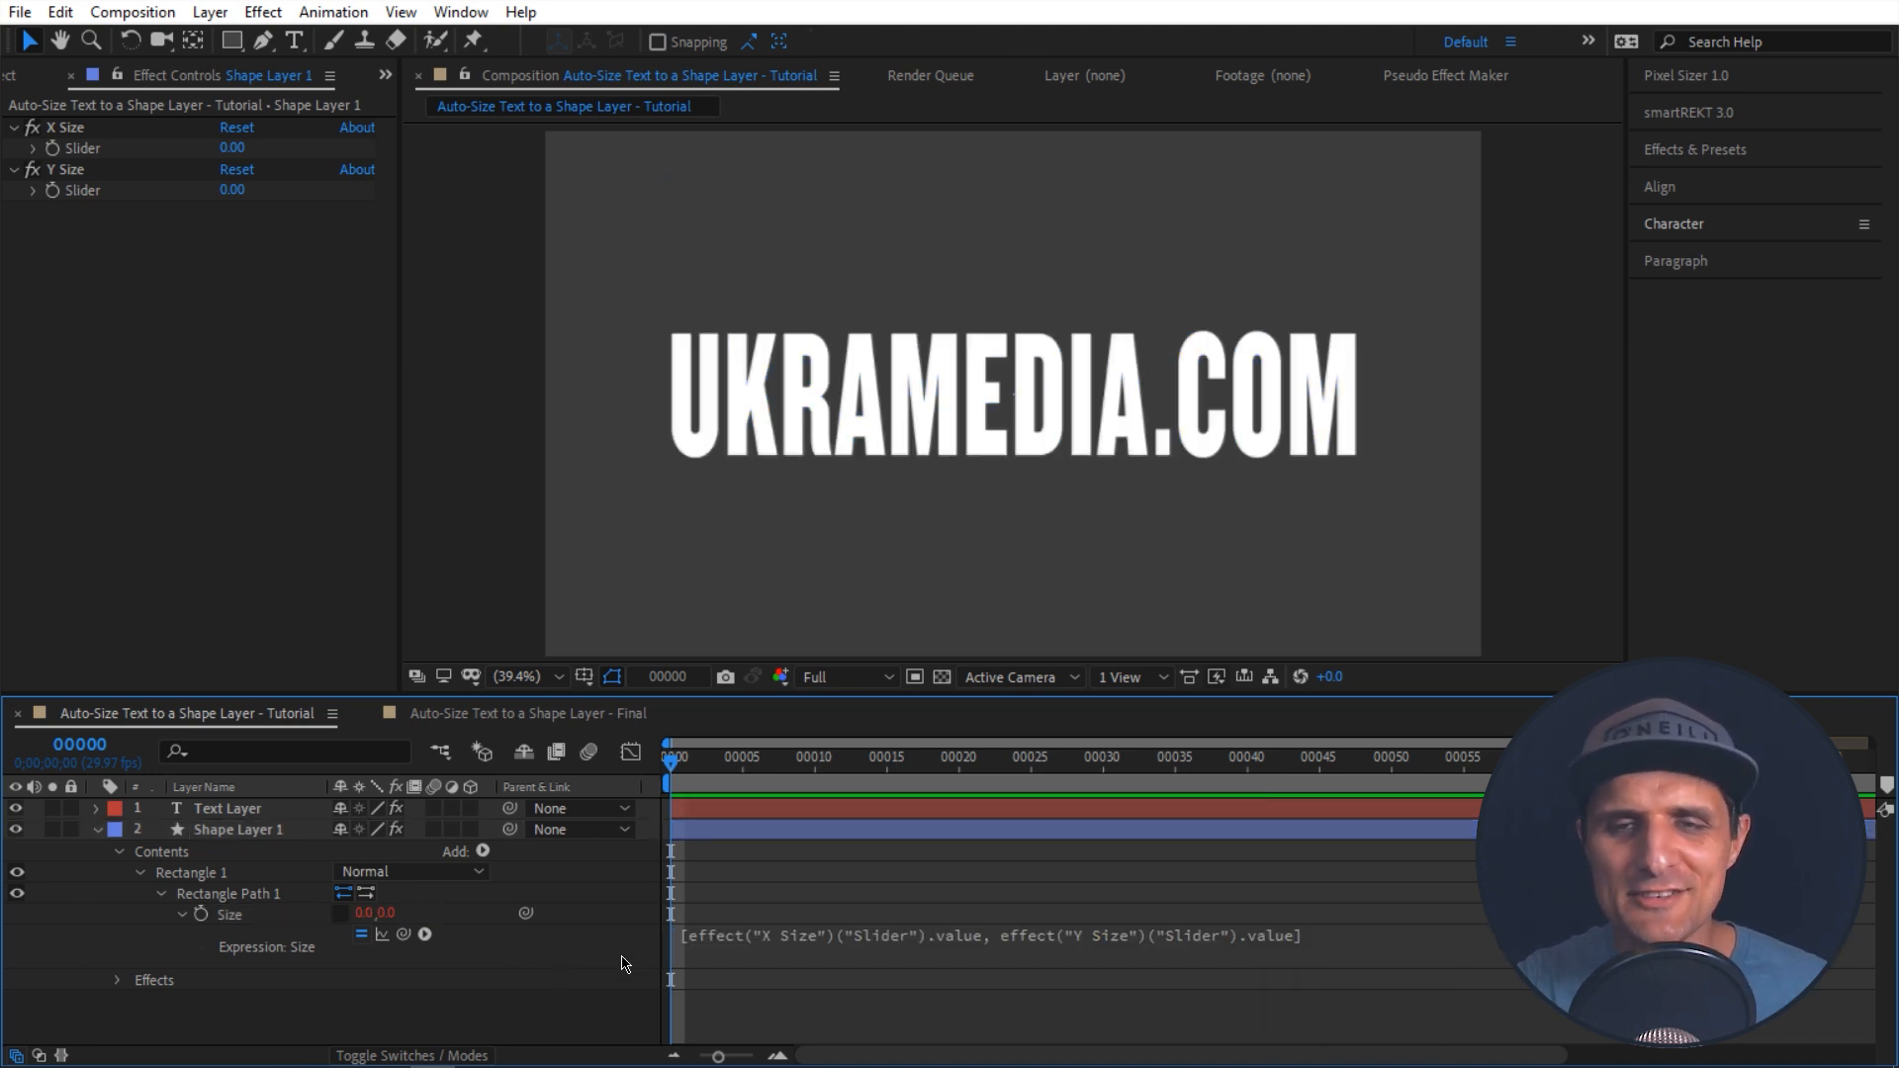
Step: Raise Shape Layer 1's X Size slider to about 1550 and its Y Size slider to about 596
click(293, 831)
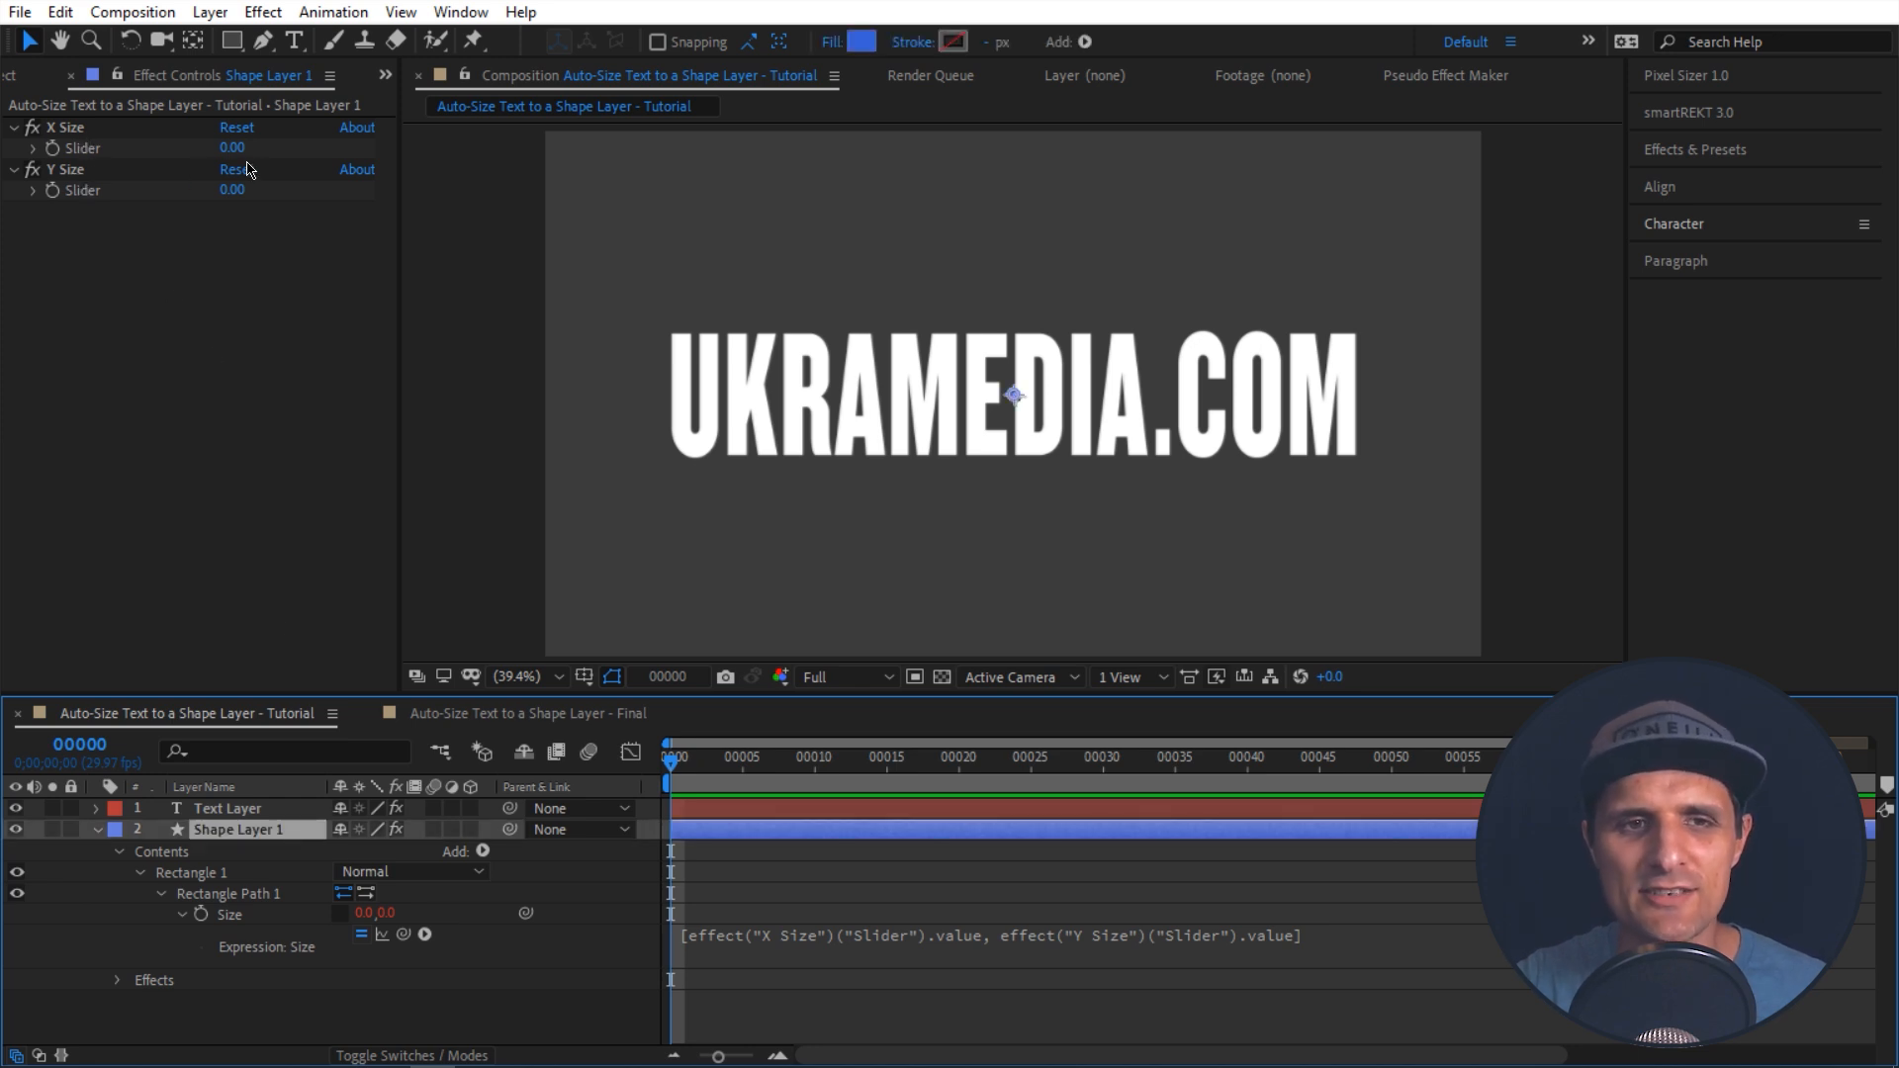
drag(240, 150, 380, 149)
drag(234, 190, 286, 148)
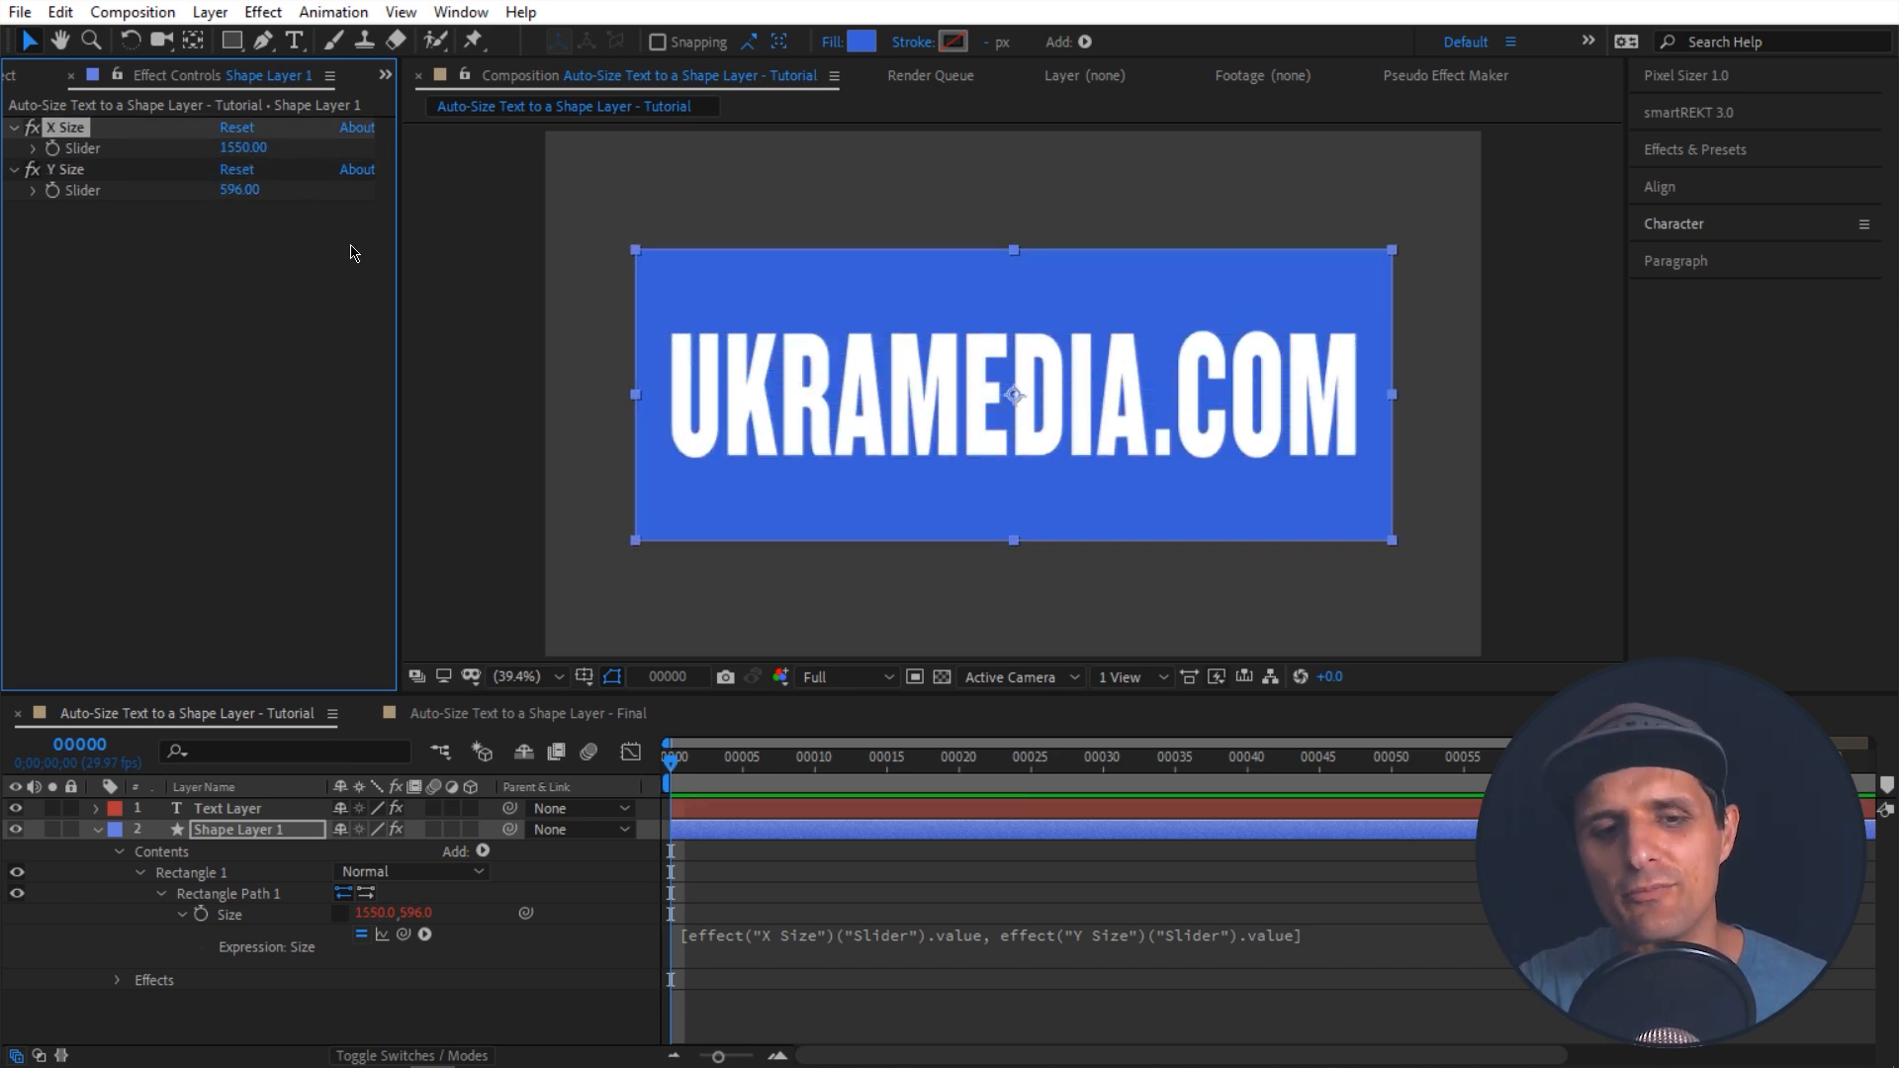
Step: Examine the rectangle path's Size among all of Shape Layer 1's properties and collapse the layer
click(114, 839)
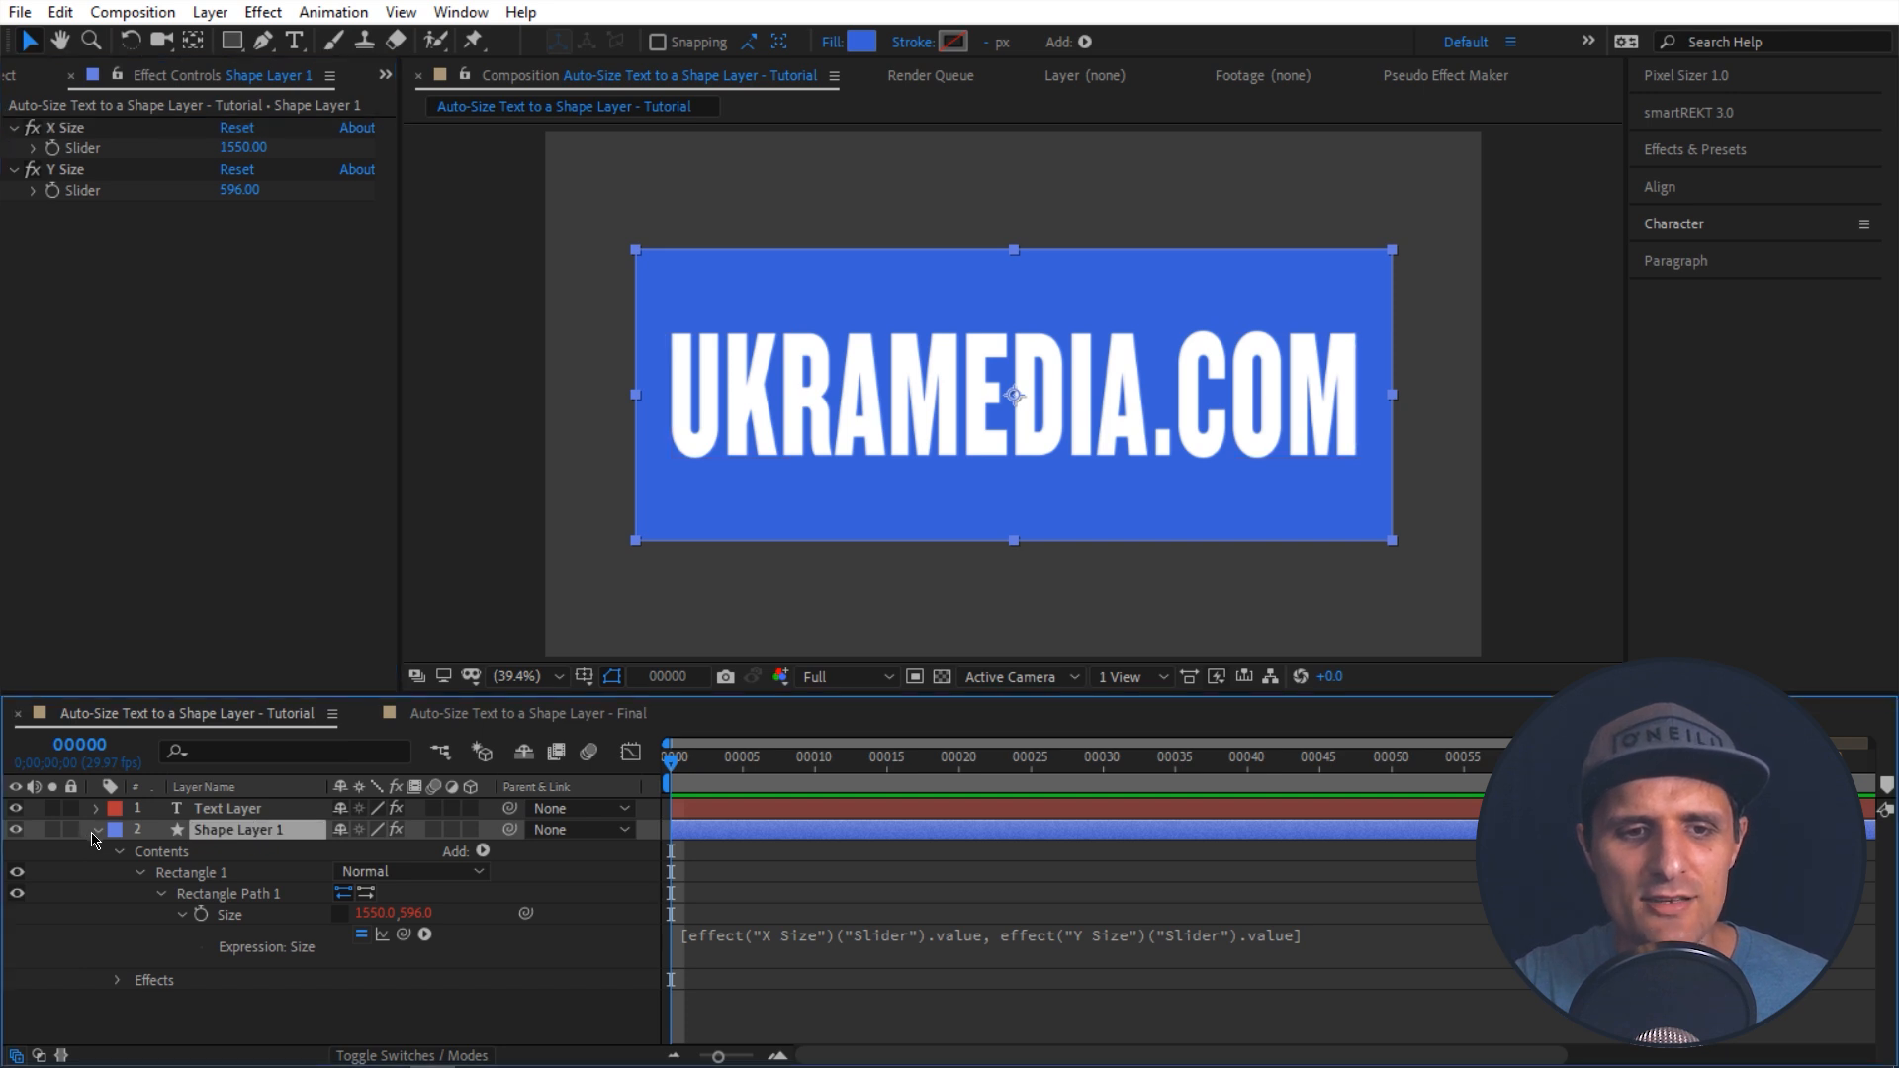
click(97, 831)
click(97, 831)
scroll(104, 853, down, 1)
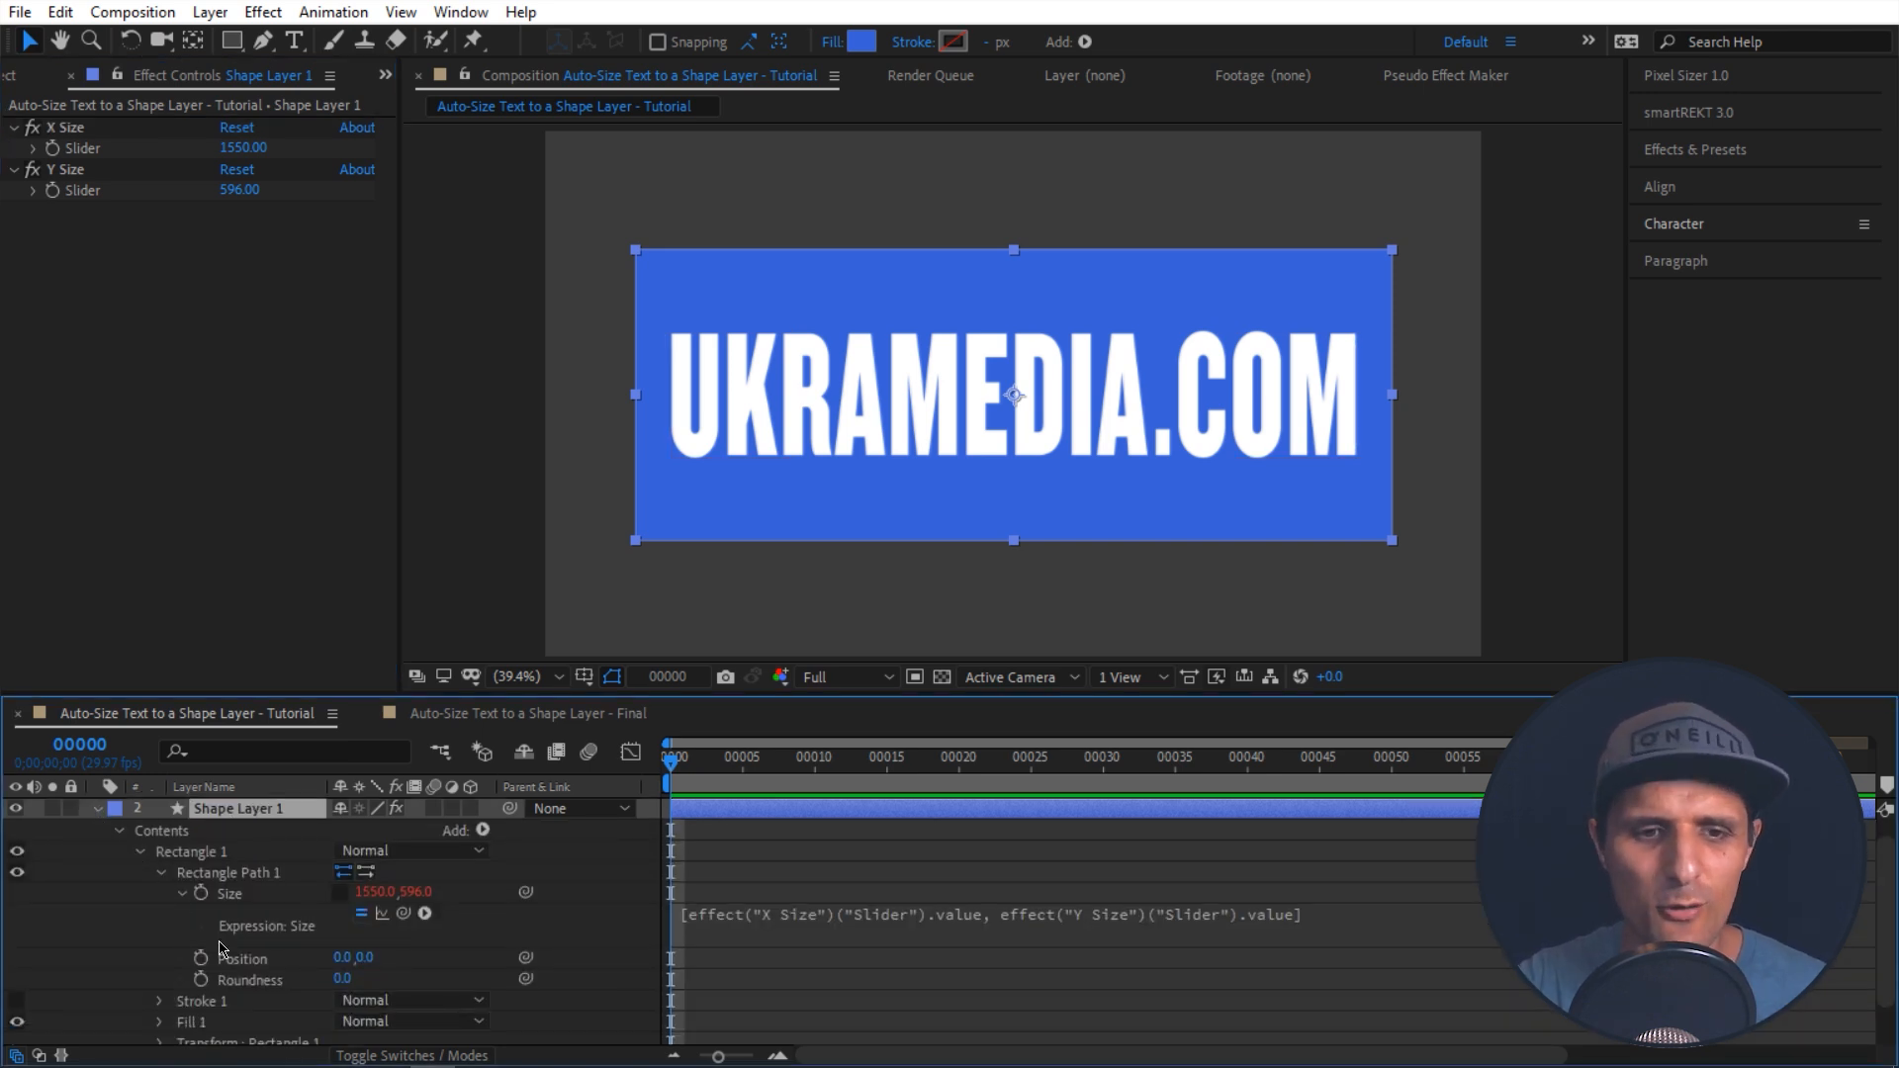
click(230, 895)
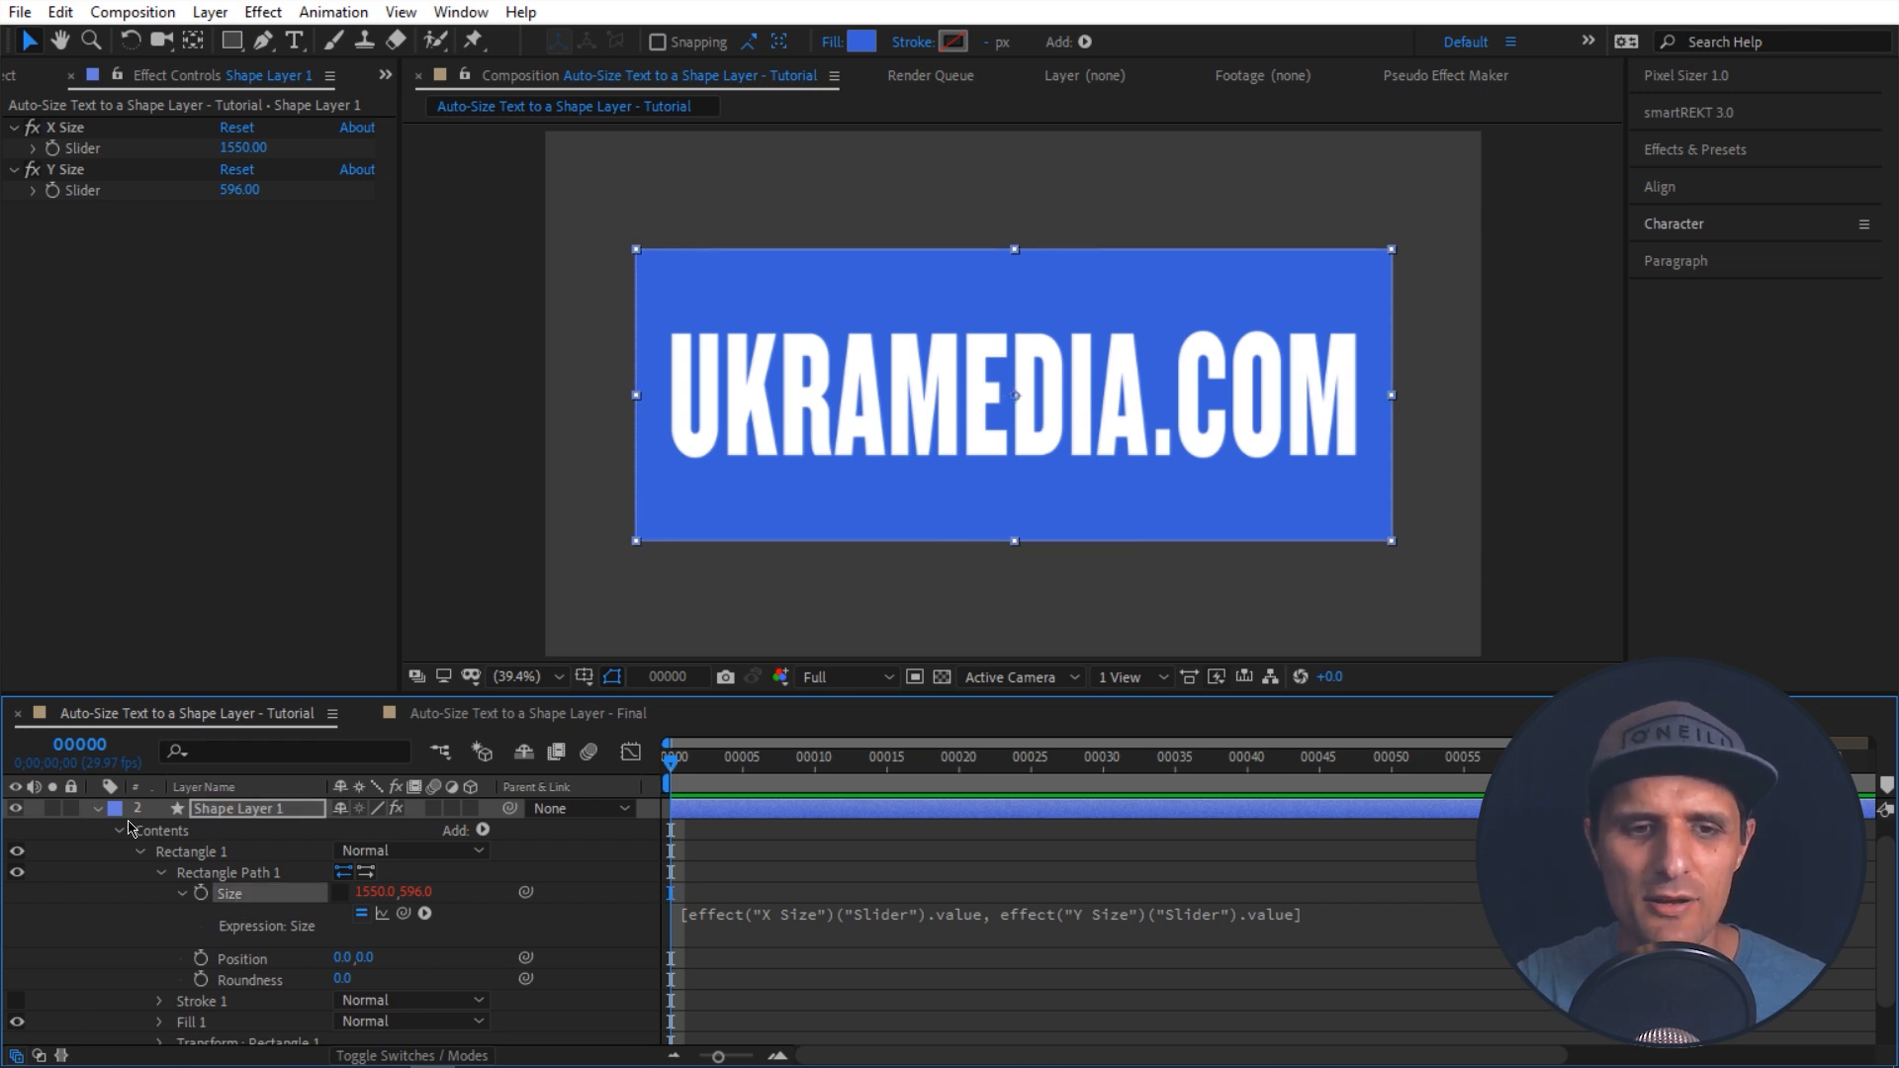
click(97, 810)
Step: Reveal Shape Layer 1's X Size and Y Size sliders in the timeline and hide their Compositing Options
click(255, 831)
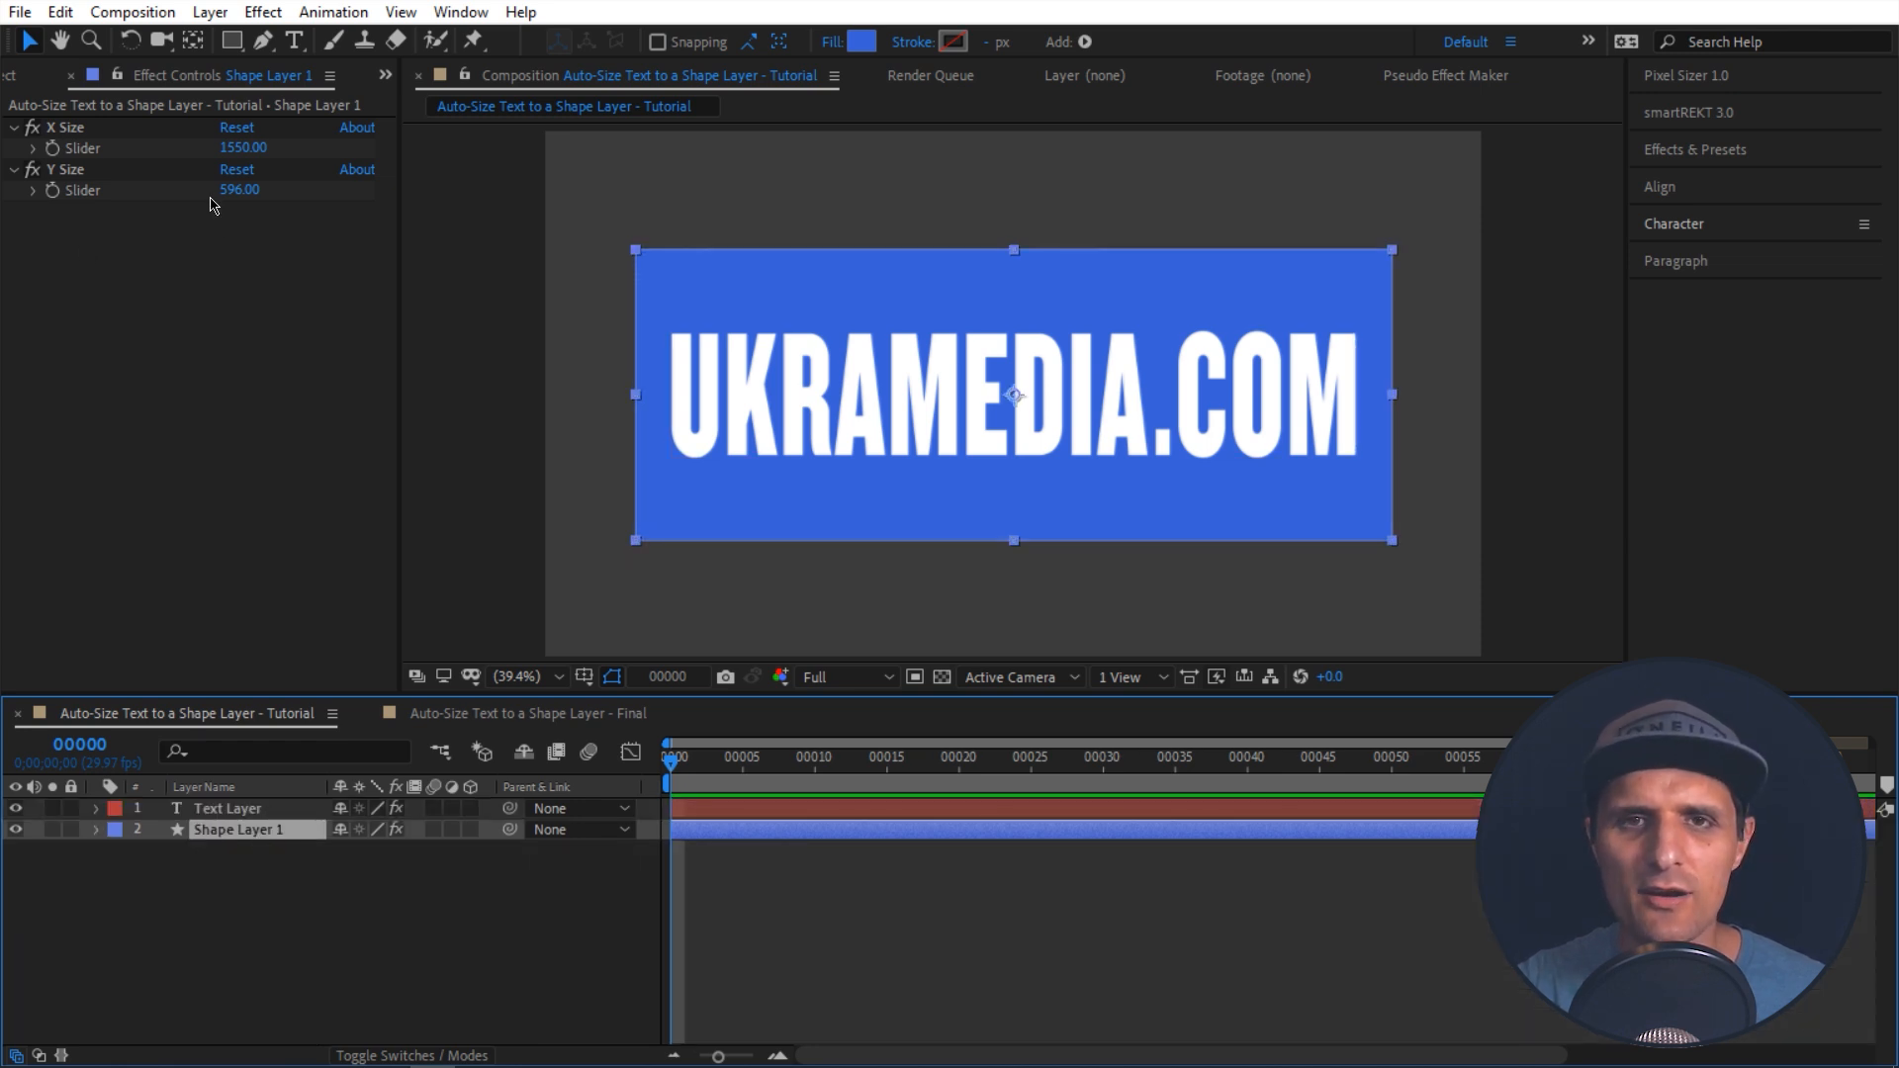
key(e)
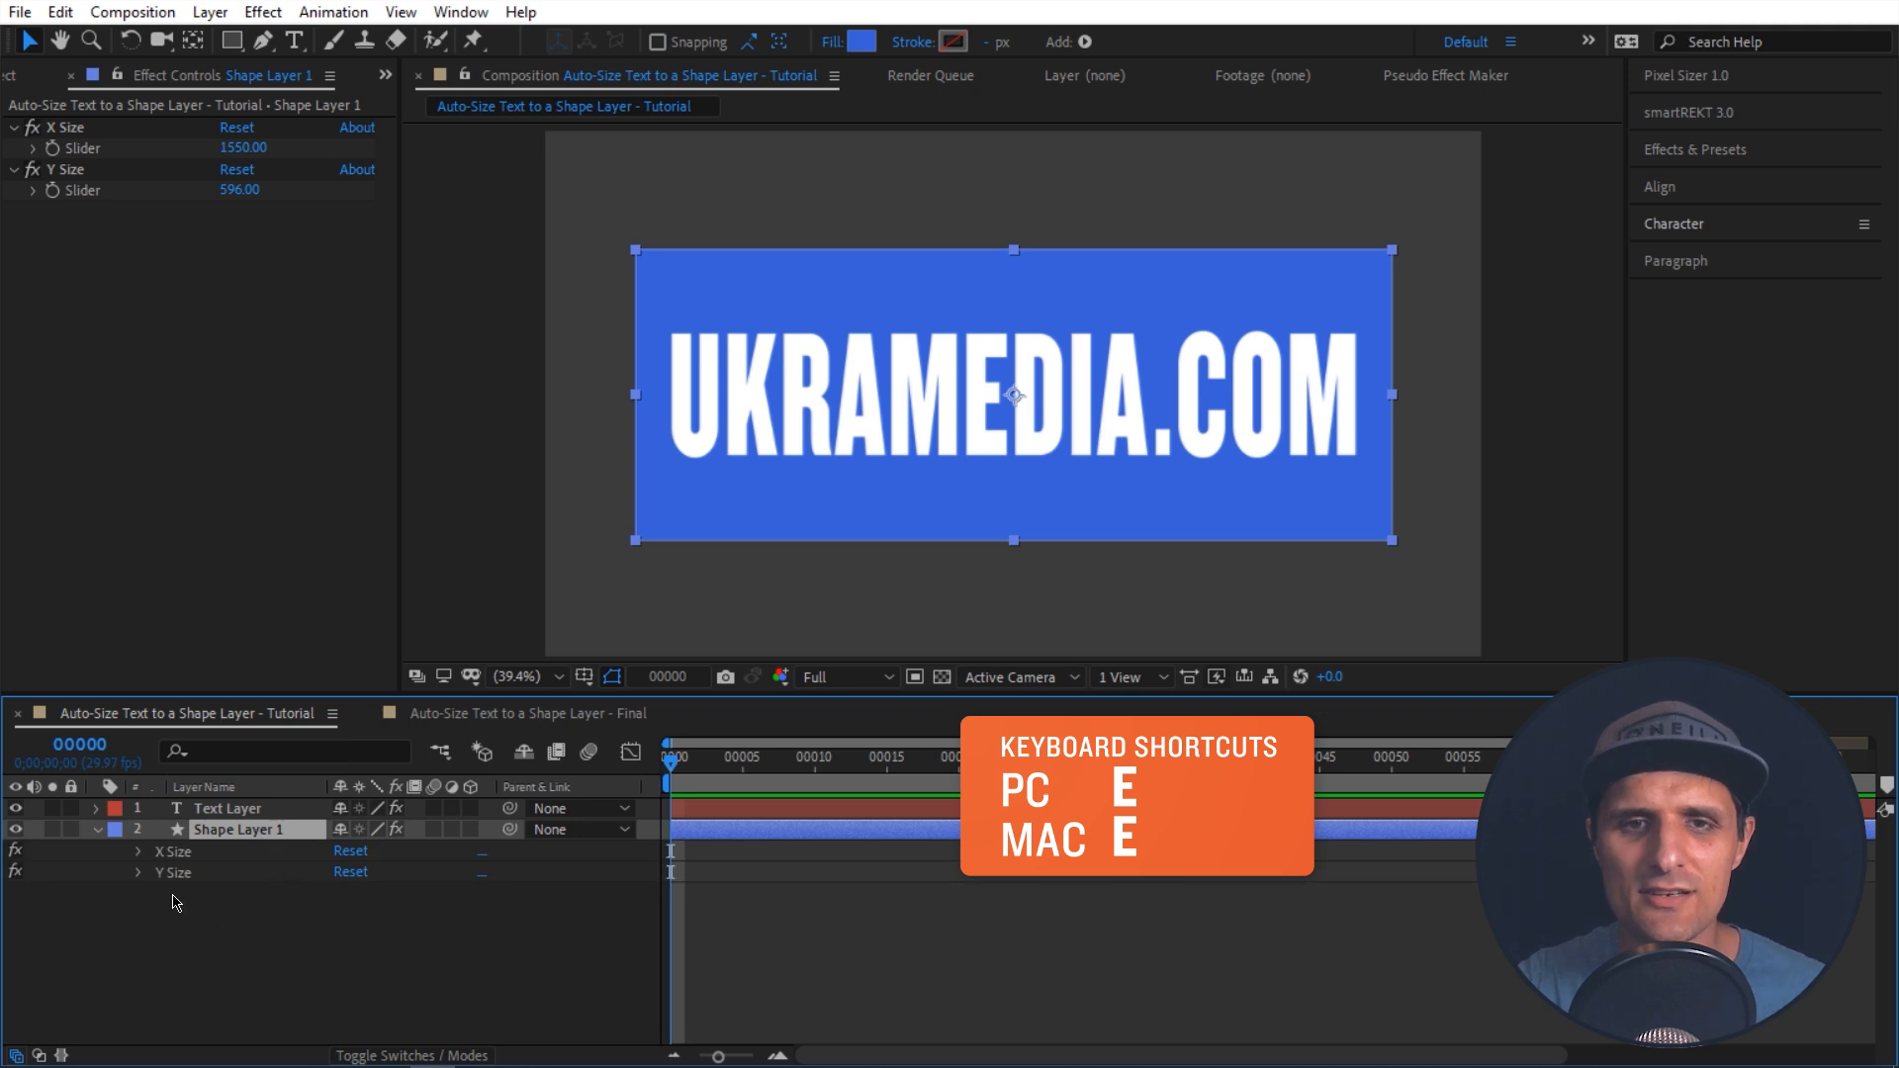
click(139, 915)
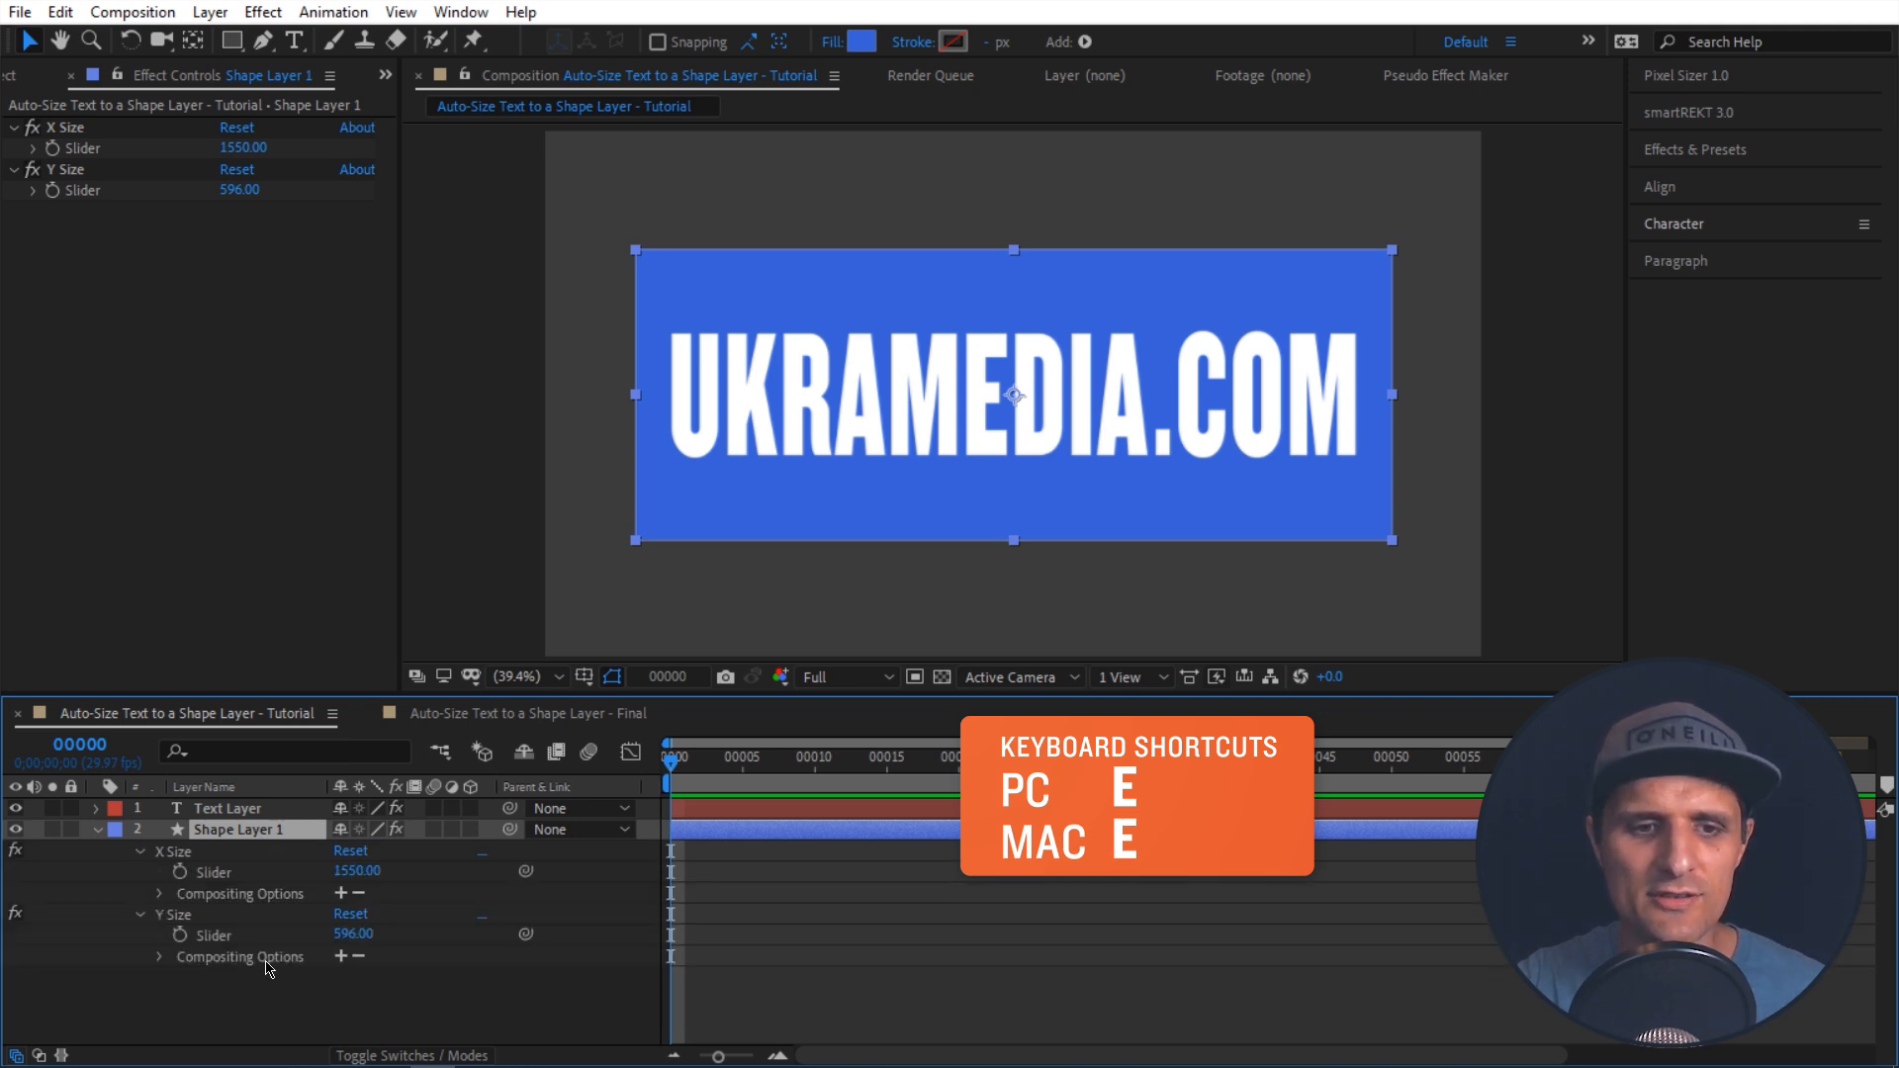
click(240, 895)
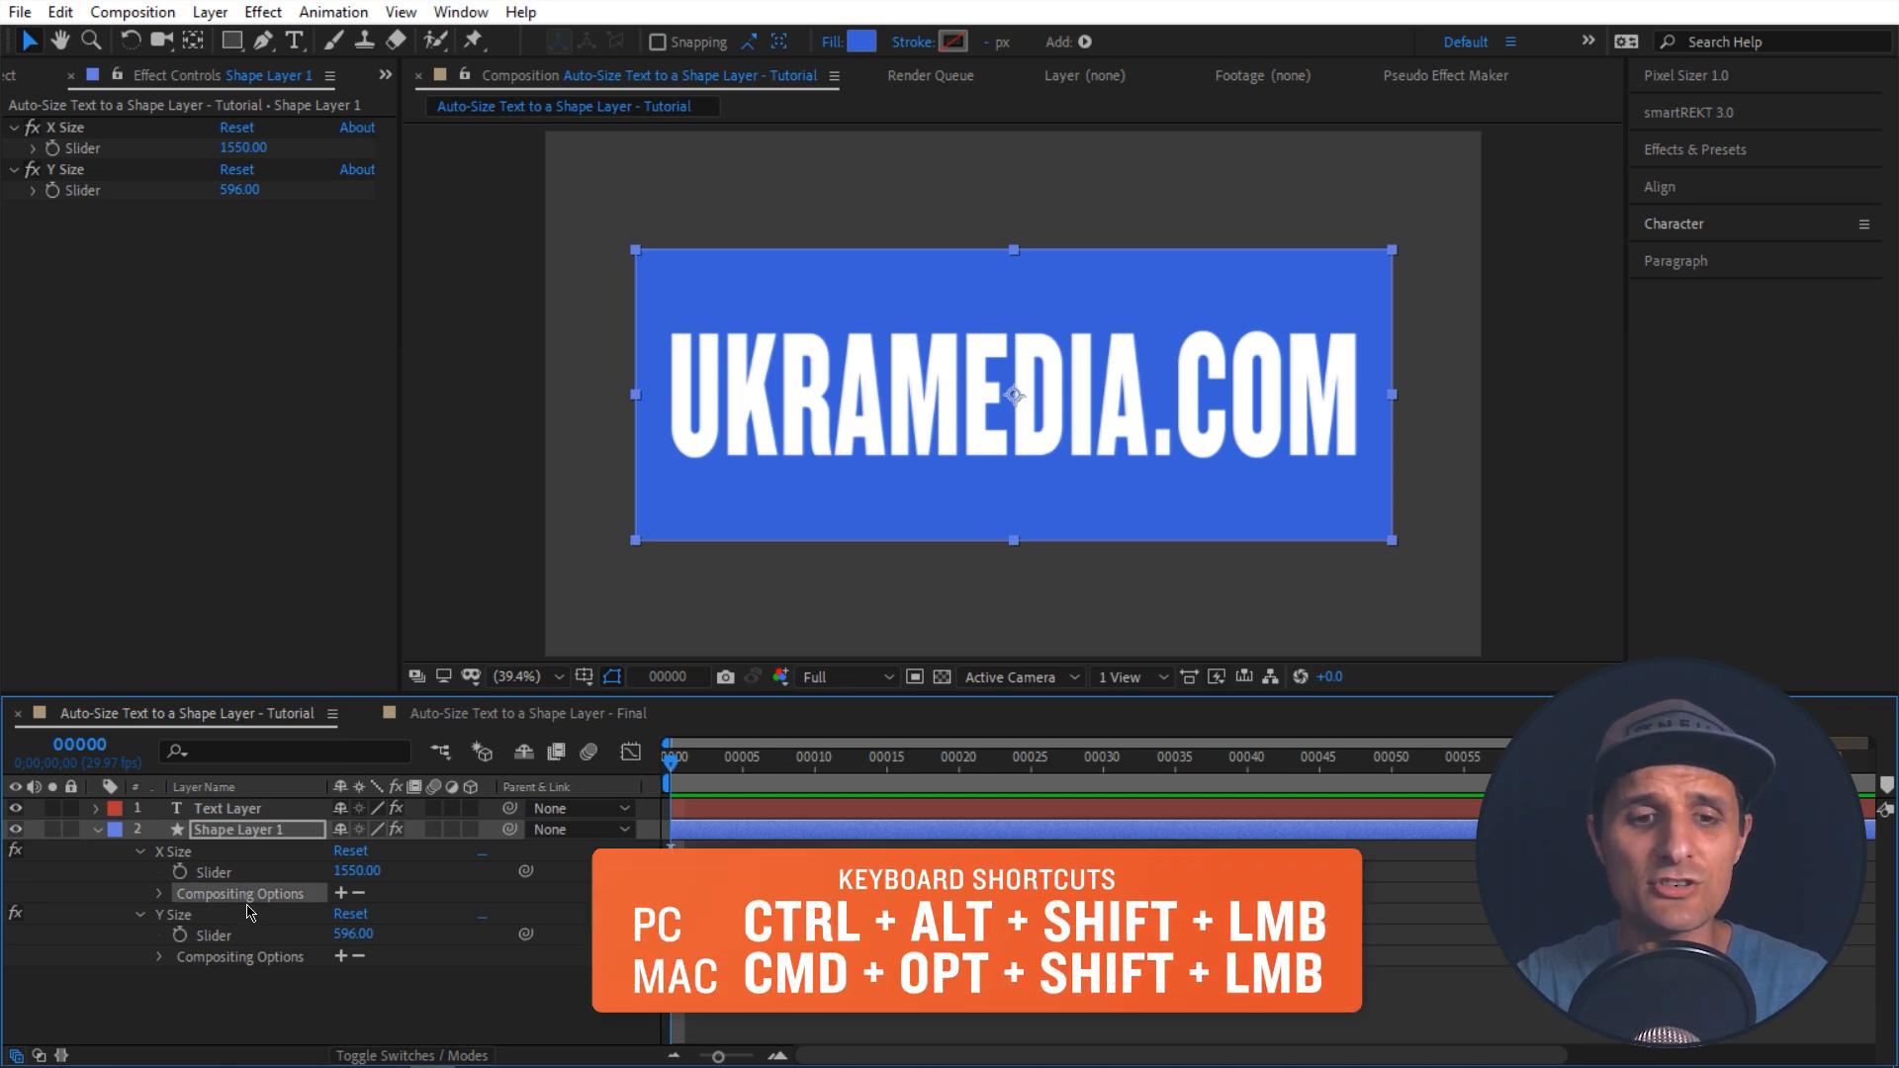
ctrl+alt+shift+click(256, 895)
click(265, 936)
ctrl+alt+shift+click(265, 935)
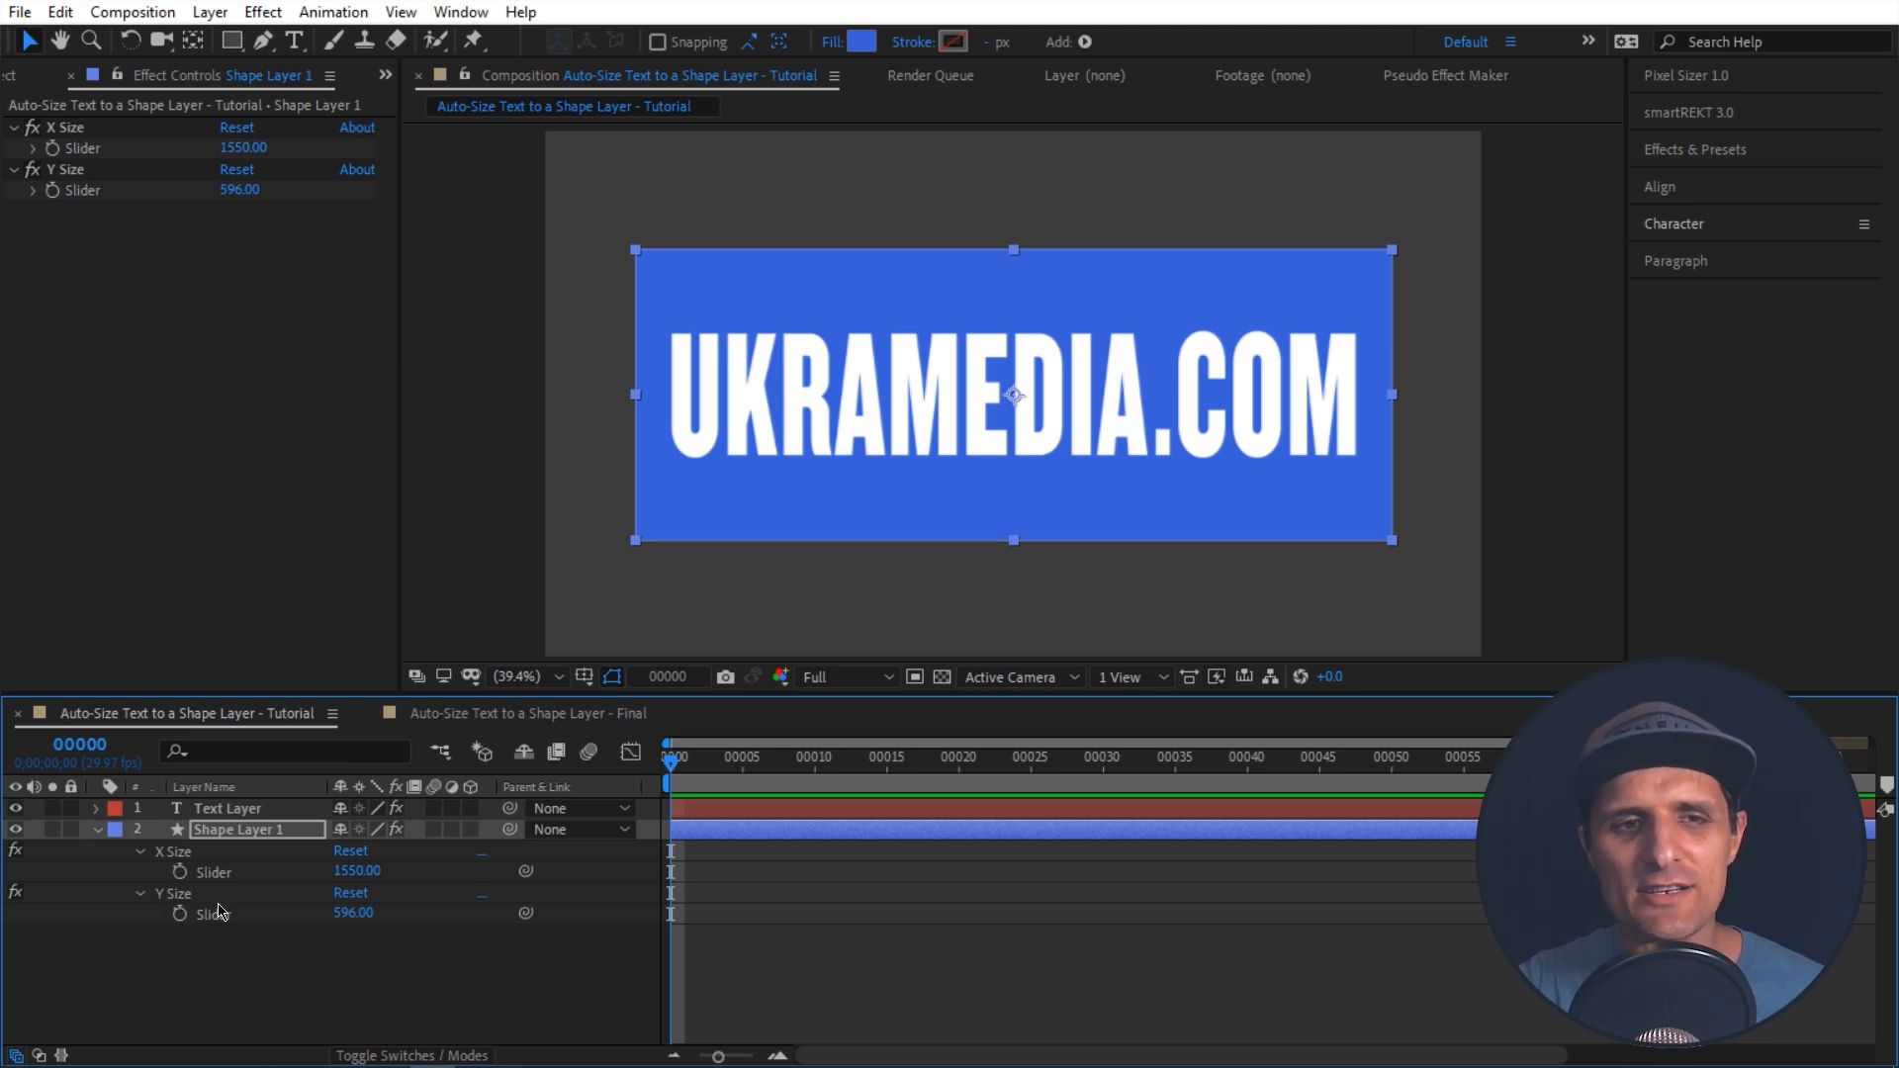
Step: Raise the X Size and Y Size sliders to about 1625 and 624 on Shape Layer 1, and about 1695 and 470 on the Text Layer
click(275, 840)
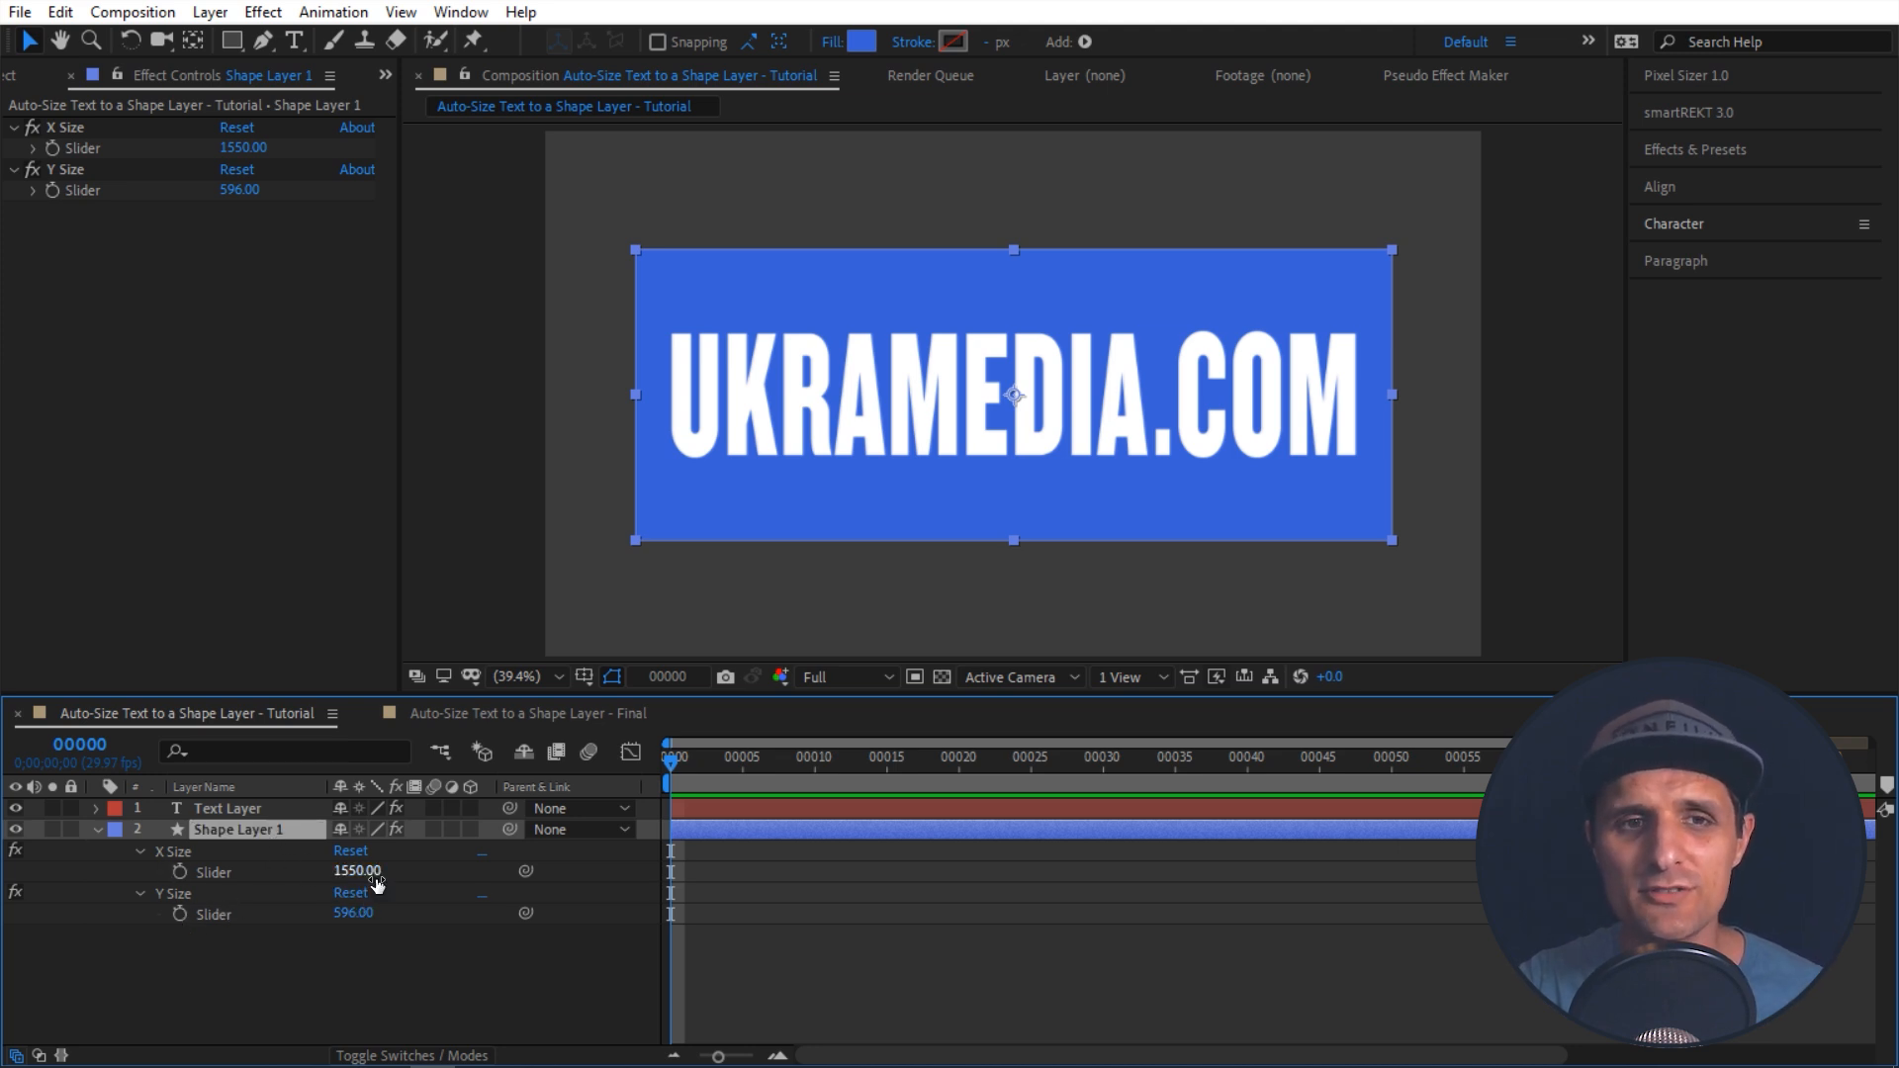
drag(237, 147, 286, 195)
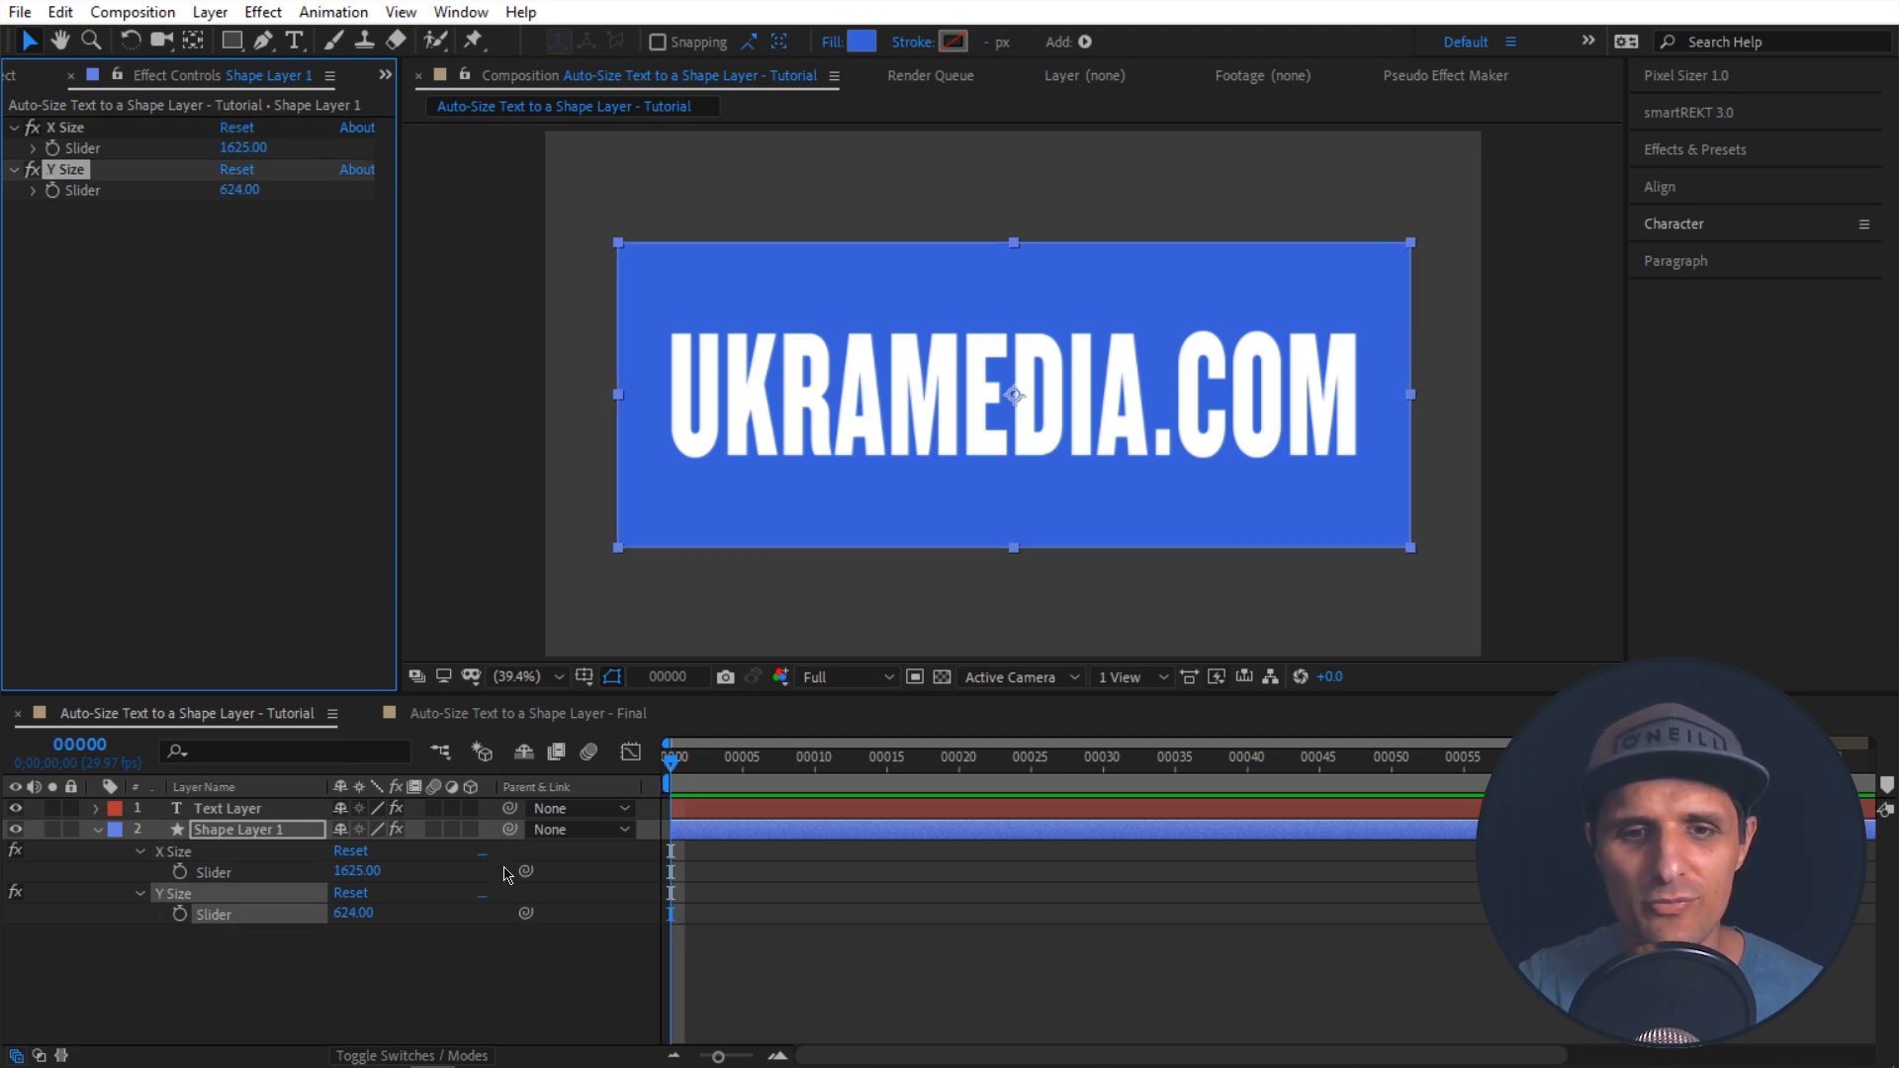
click(249, 809)
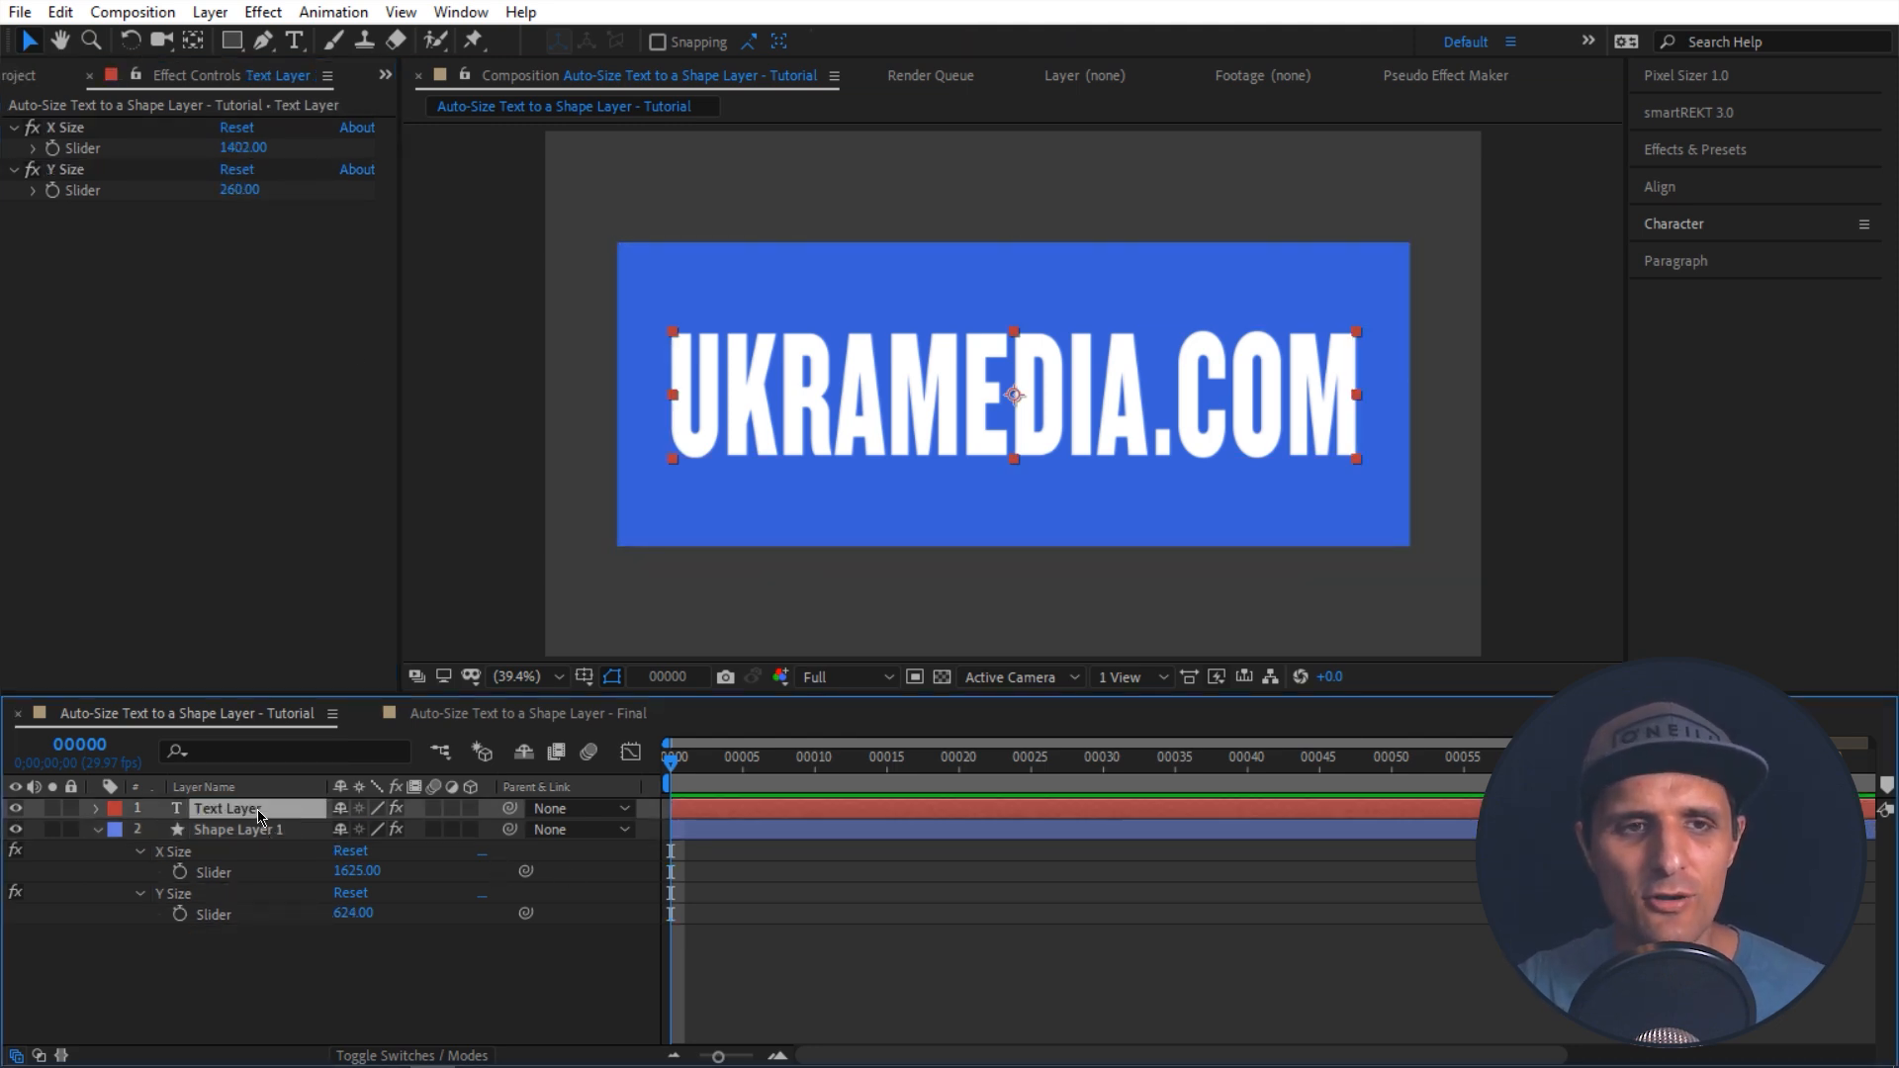
drag(244, 147, 292, 198)
Step: Reveal the Text Layer's X Size and Y Size sliders in the timeline and hide their Compositing Options
click(252, 812)
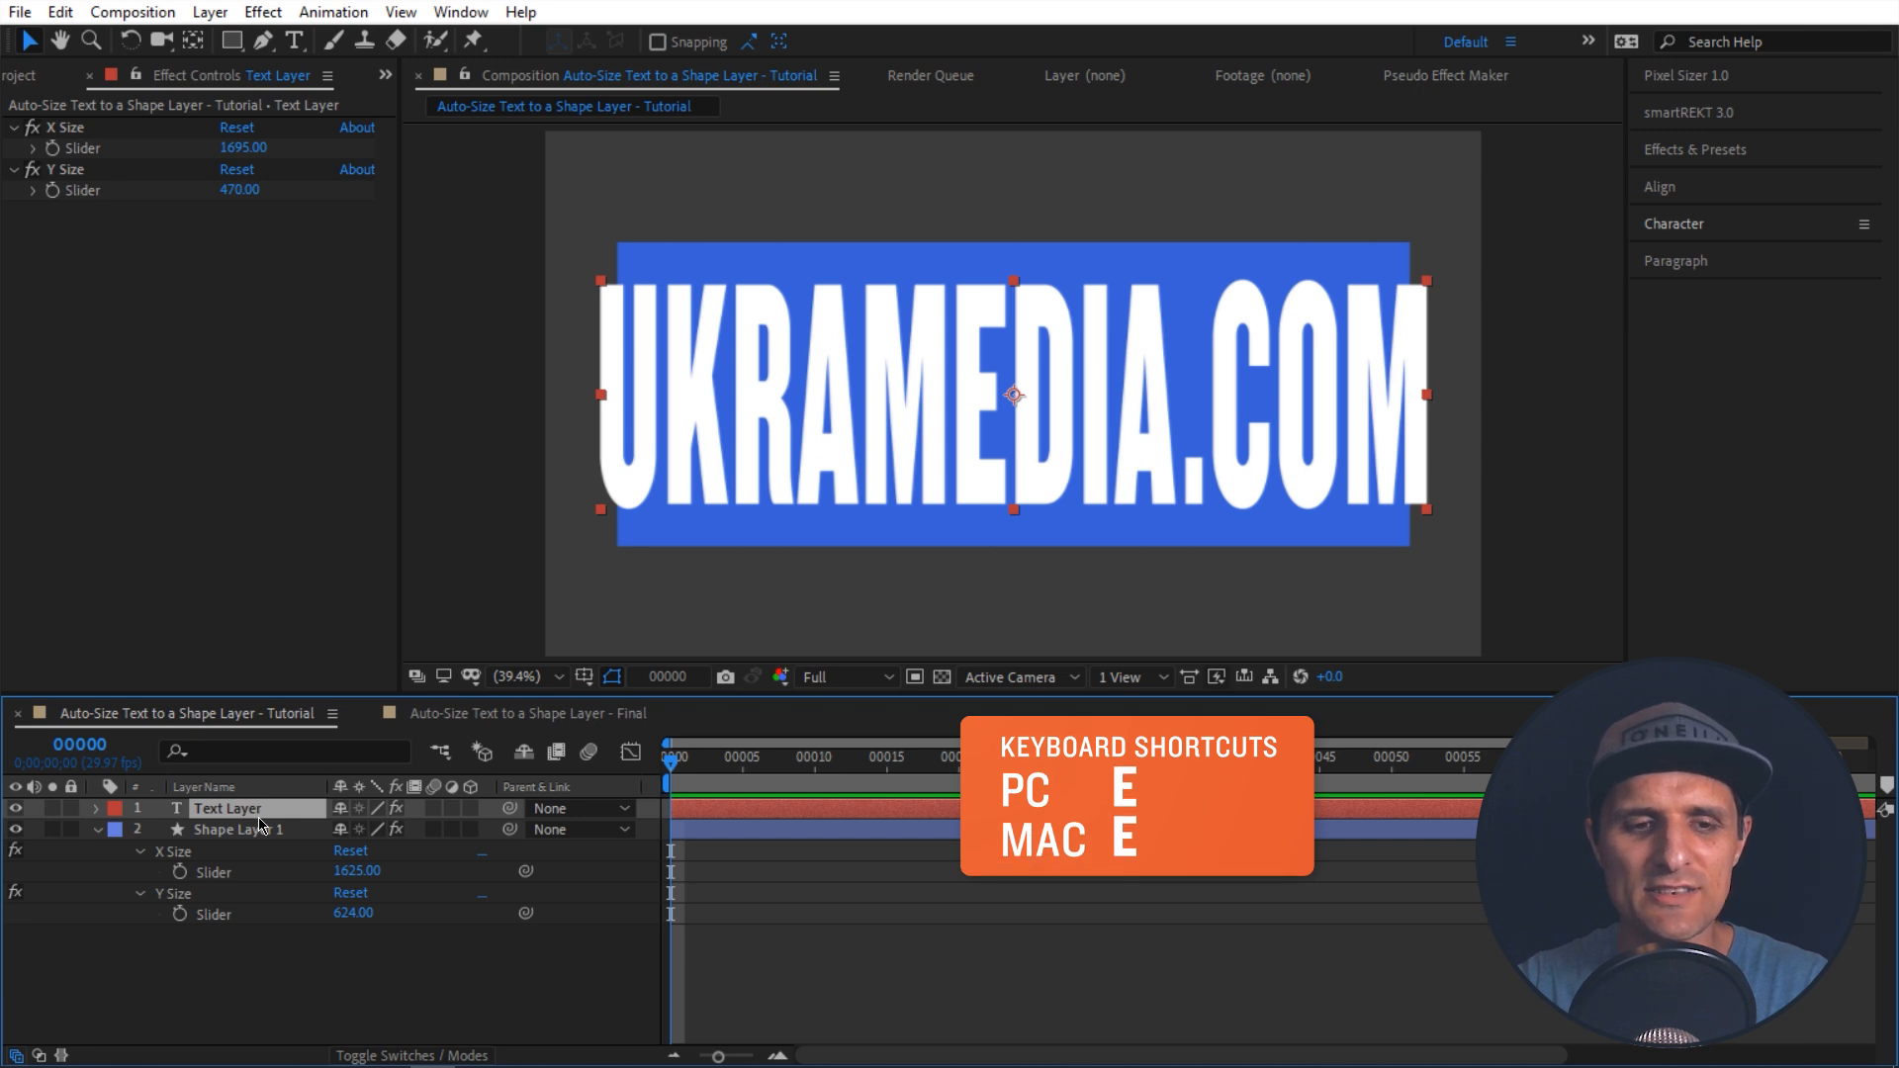
key(e)
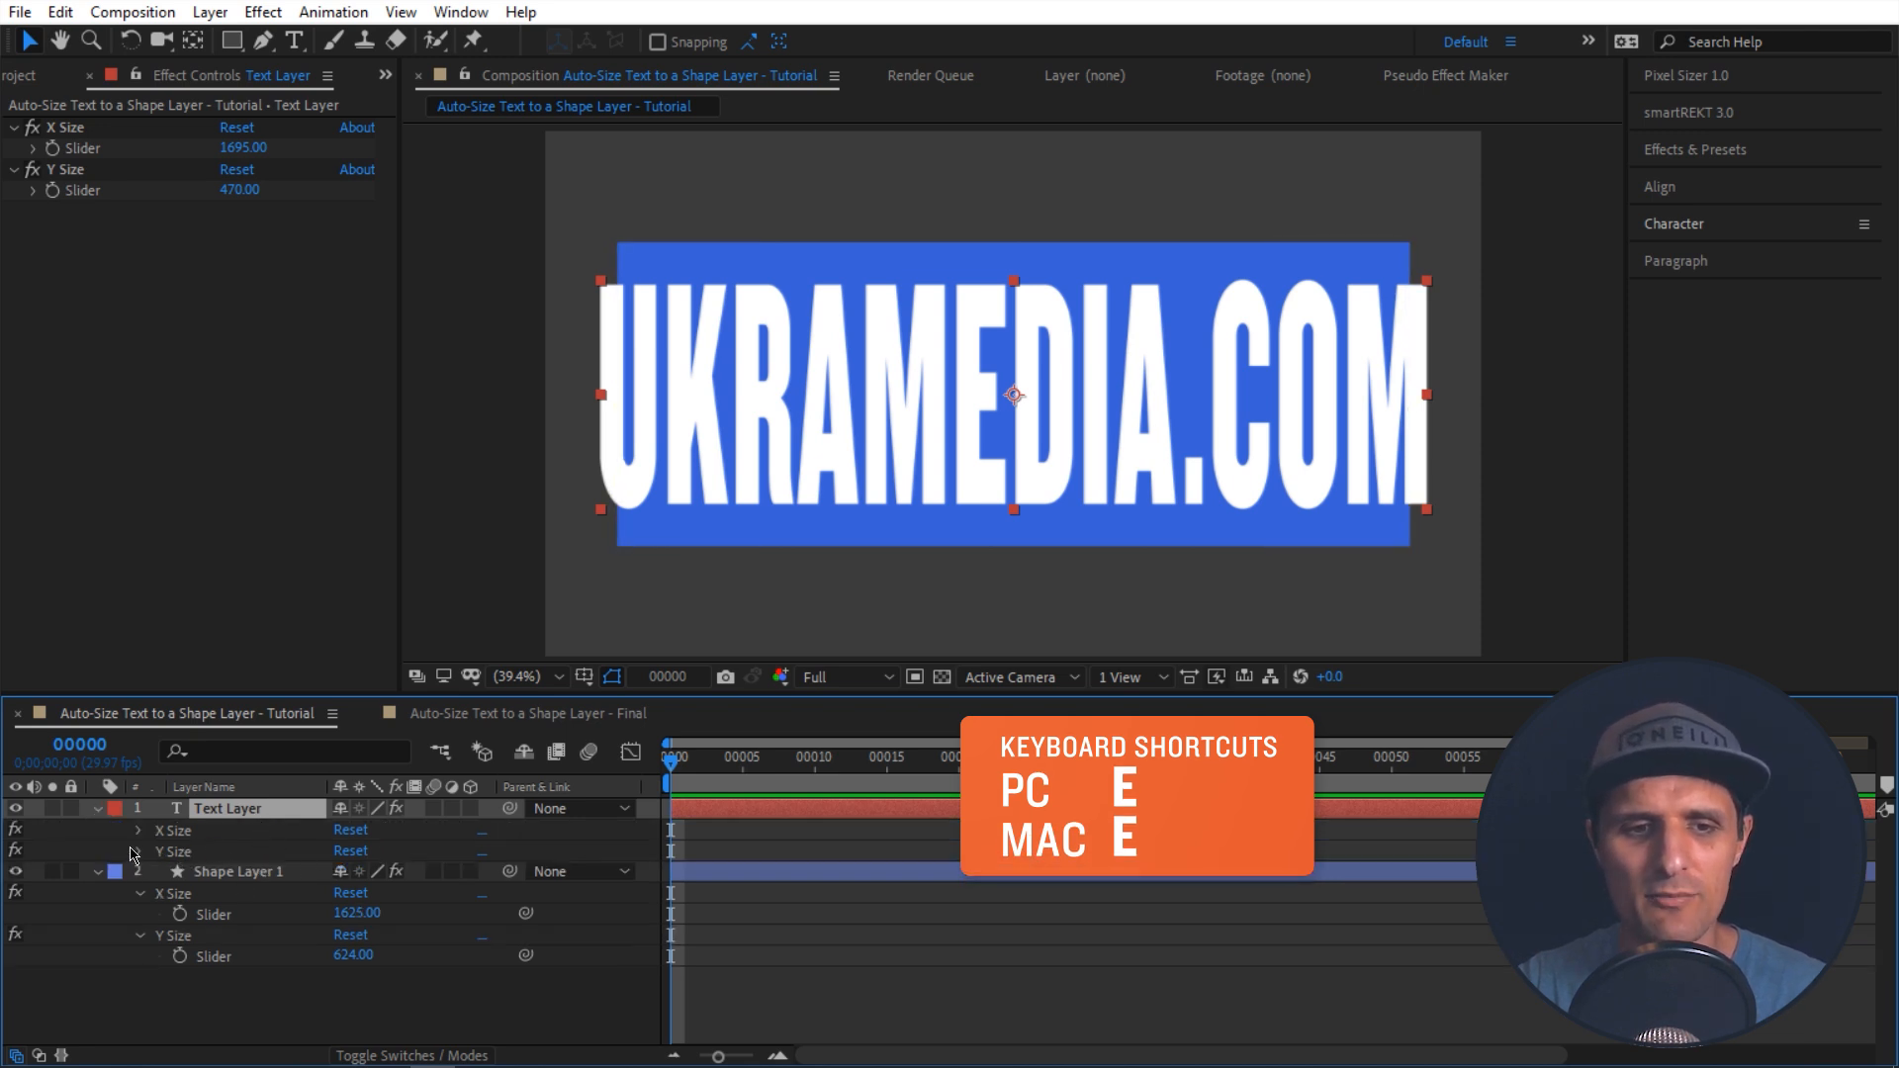
ctrl+alt+shift+click(139, 831)
ctrl+alt+shift+click(141, 894)
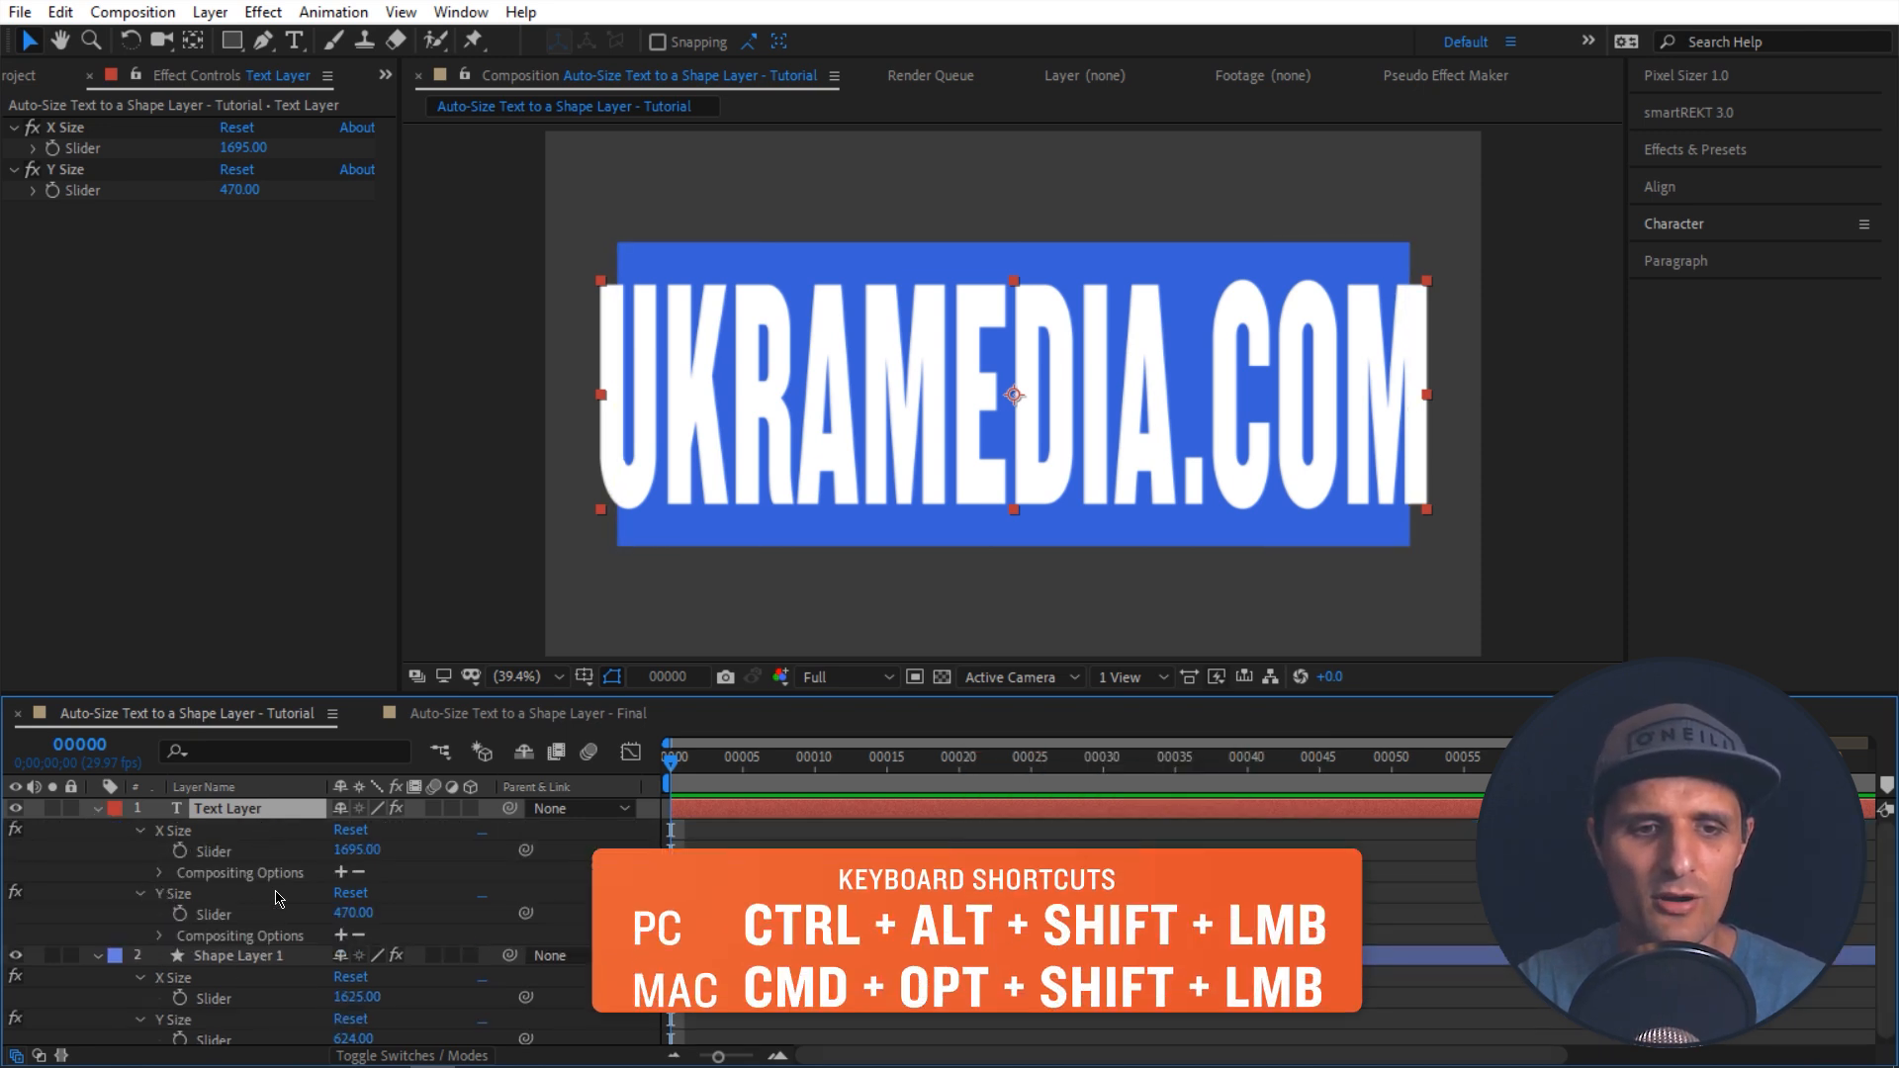
ctrl+alt+shift+click(262, 875)
ctrl+alt+shift+click(258, 916)
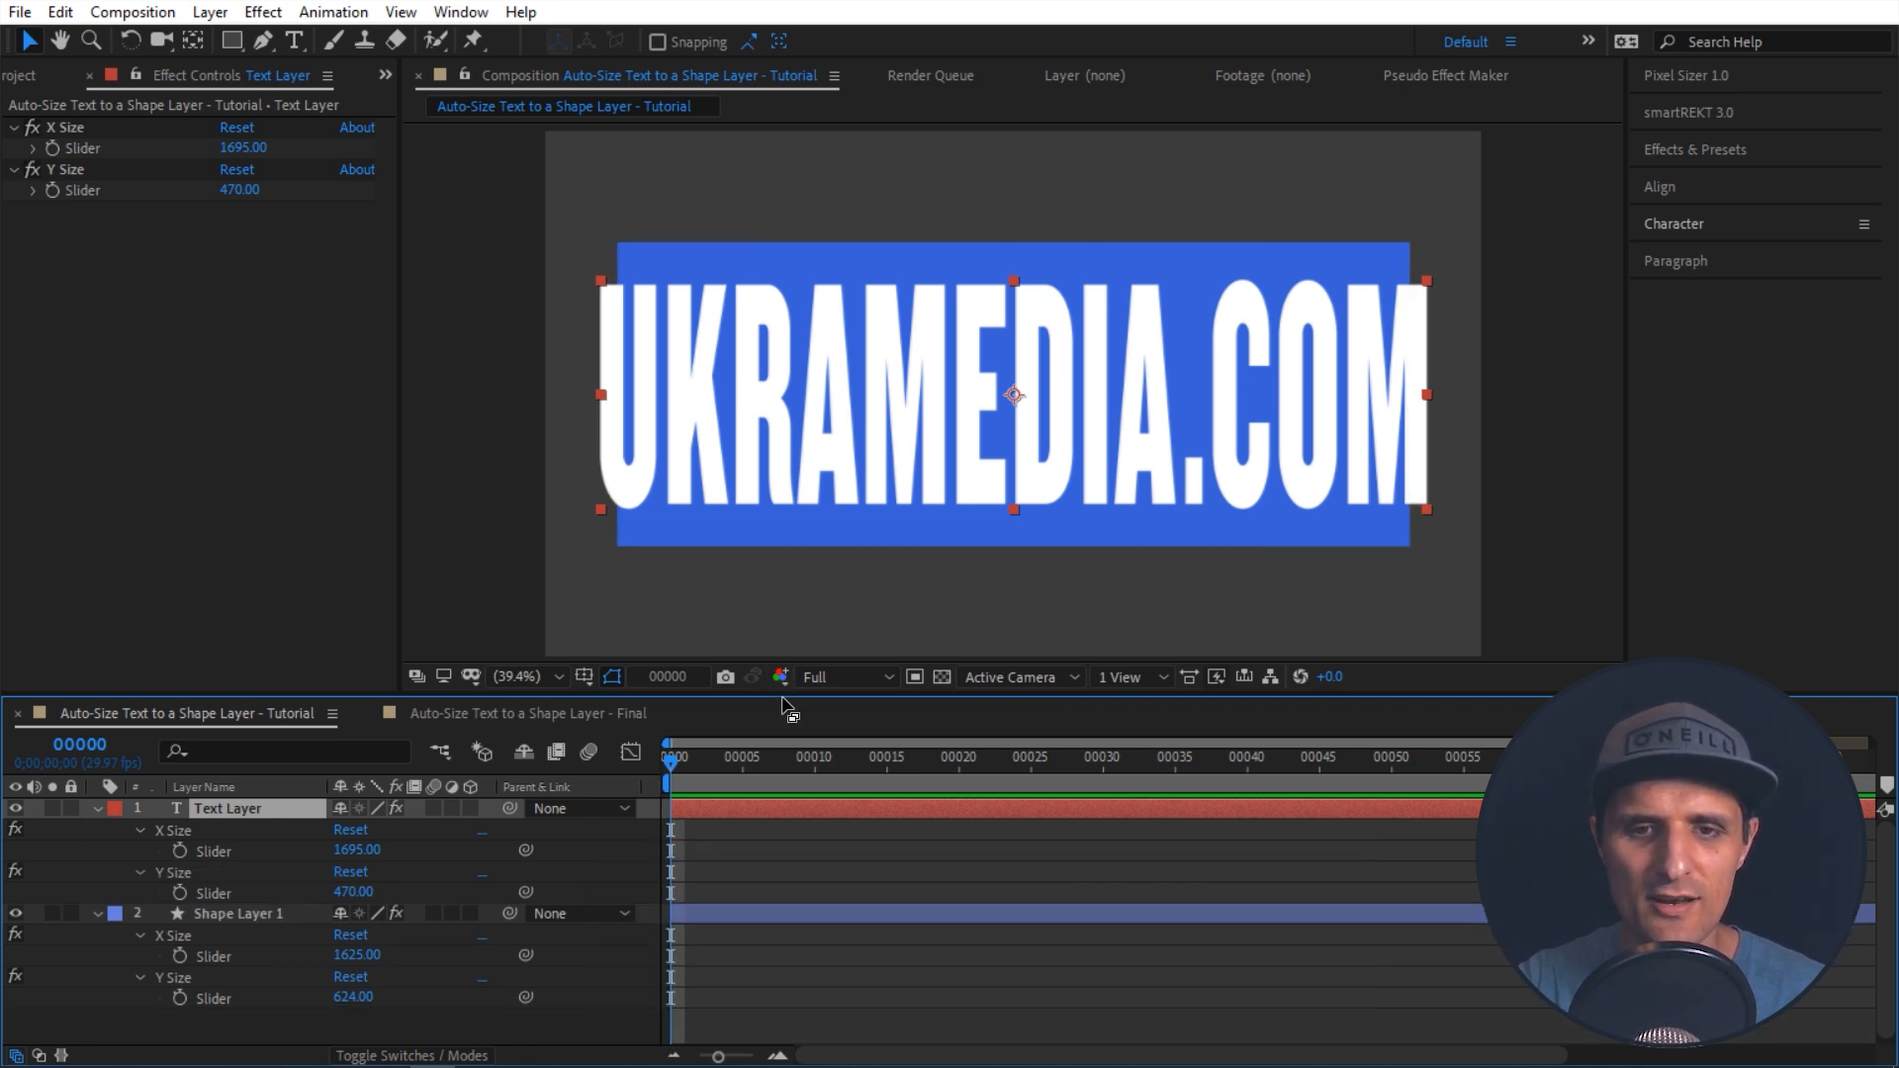
Step: Link the Text Layer's X Size and Y Size sliders to the matching sliders on Shape Layer 1
drag(781, 695, 784, 596)
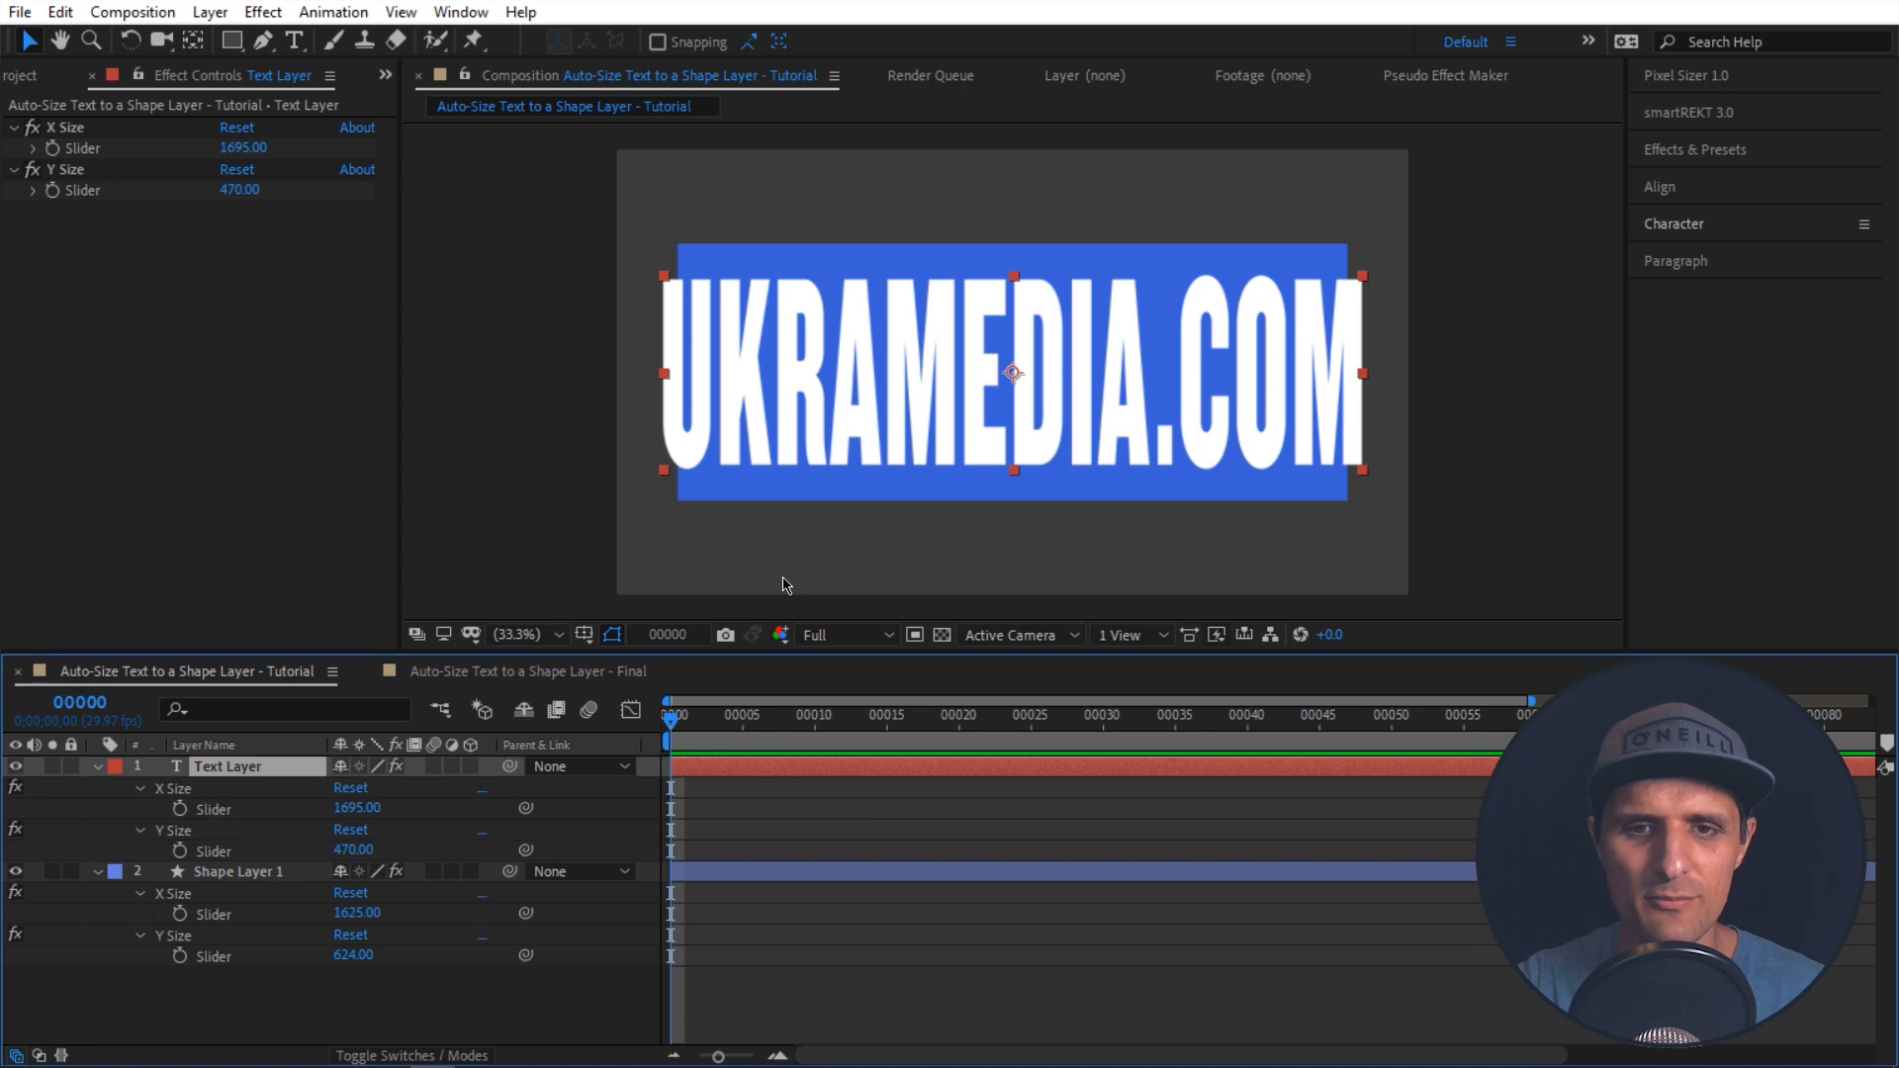
scroll(782, 568, up, 2)
scroll(782, 567, down, 1)
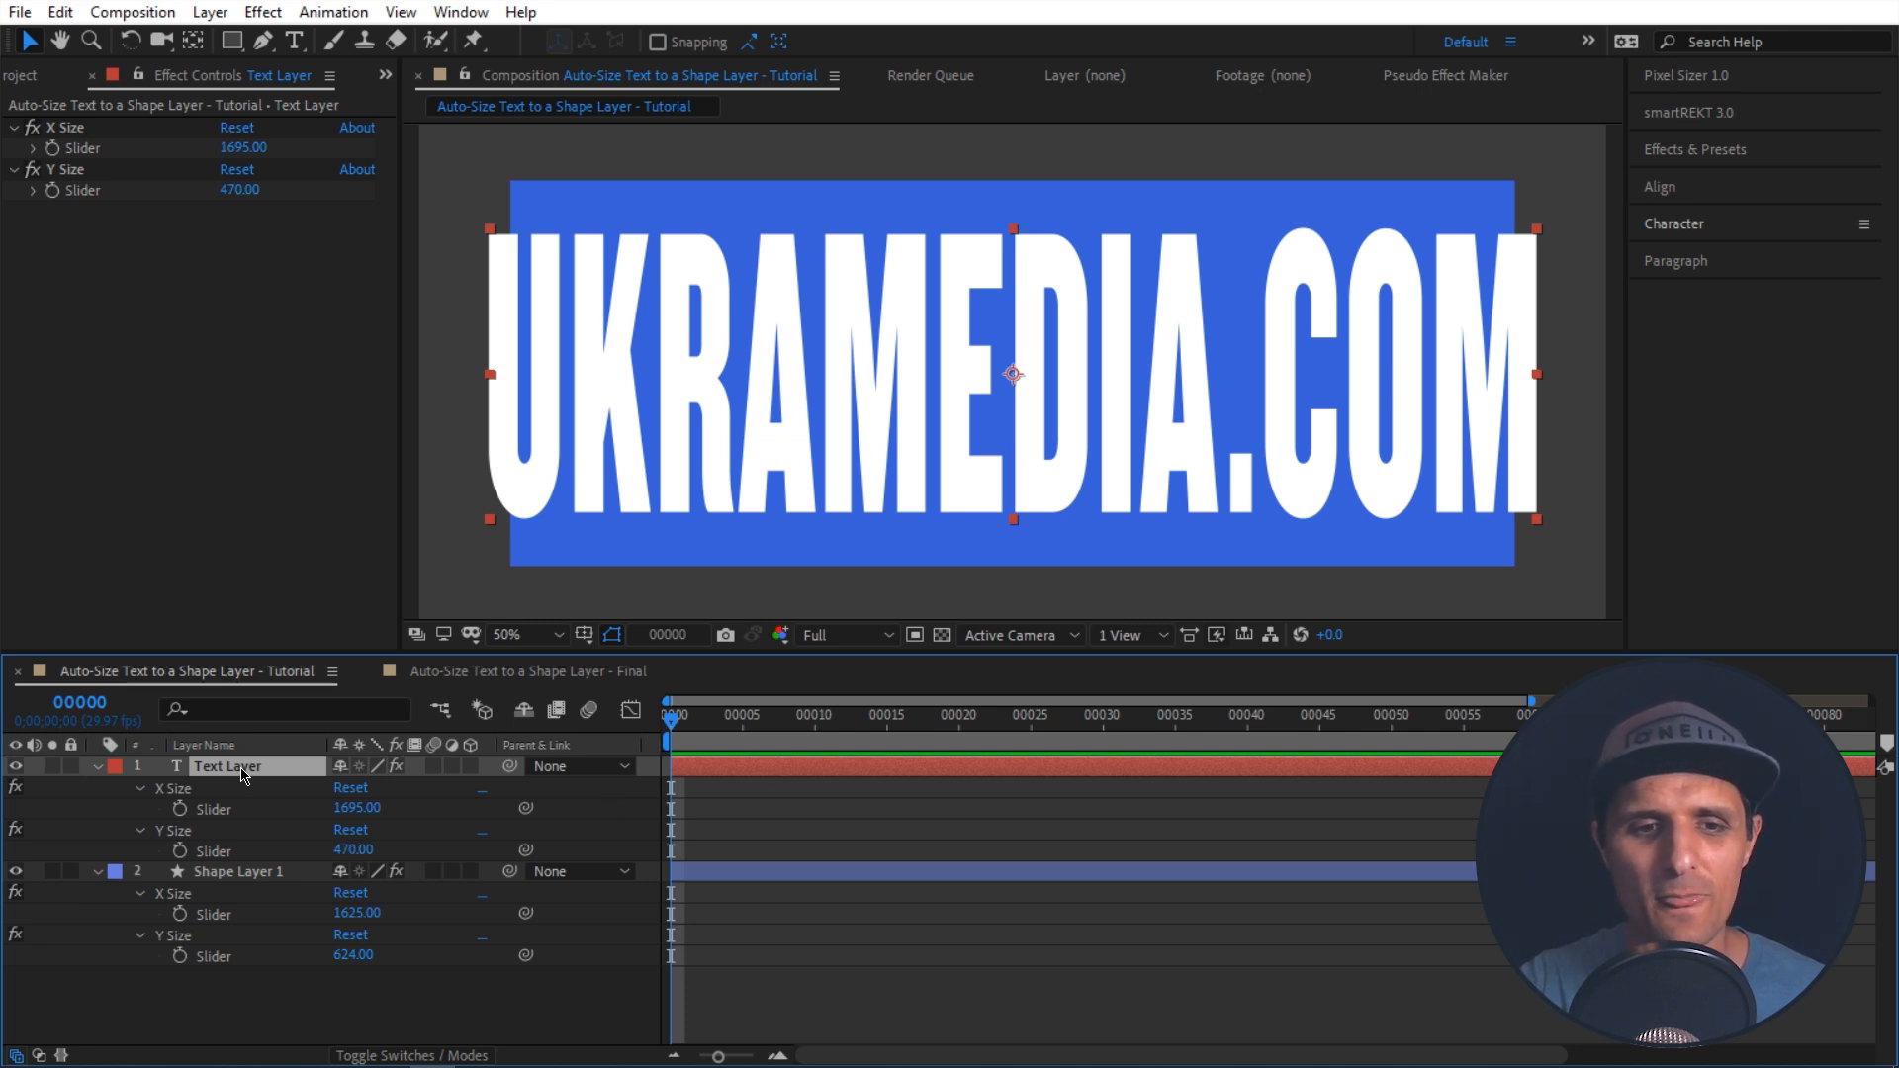
click(255, 880)
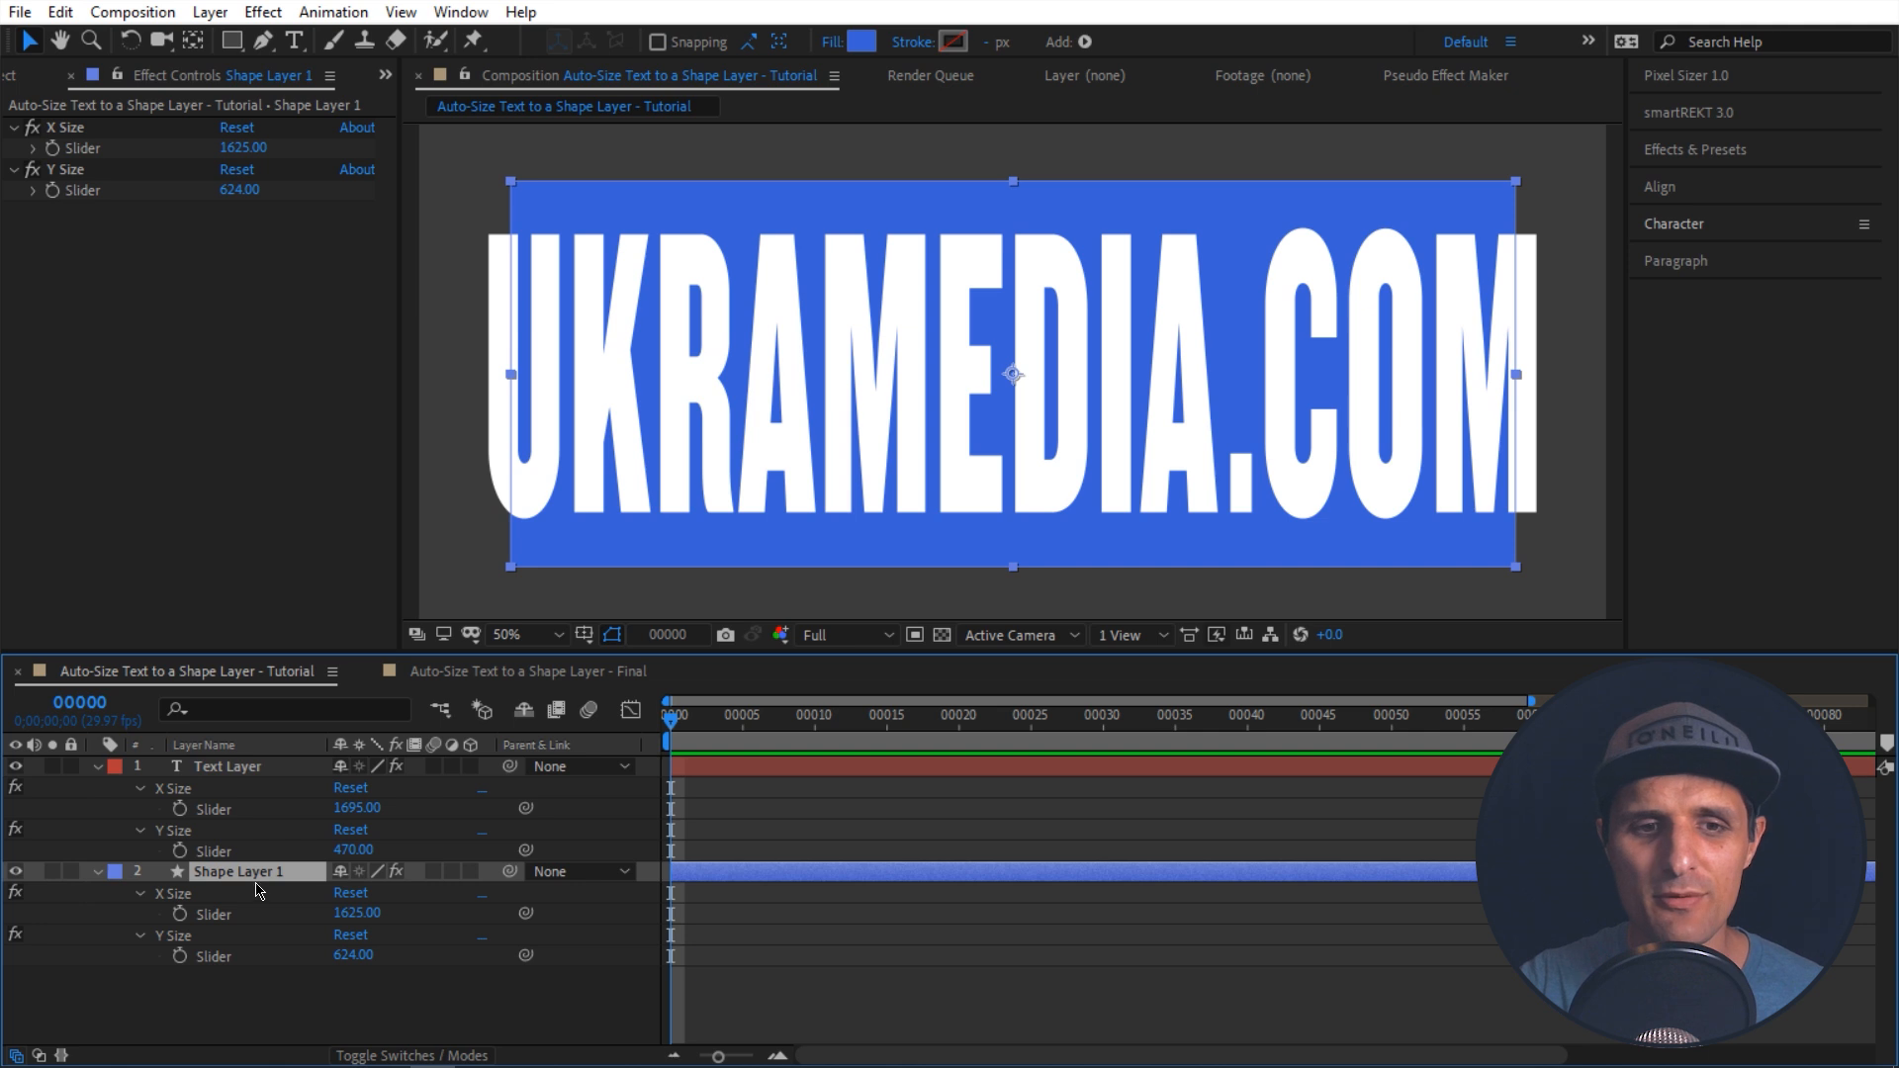
click(188, 797)
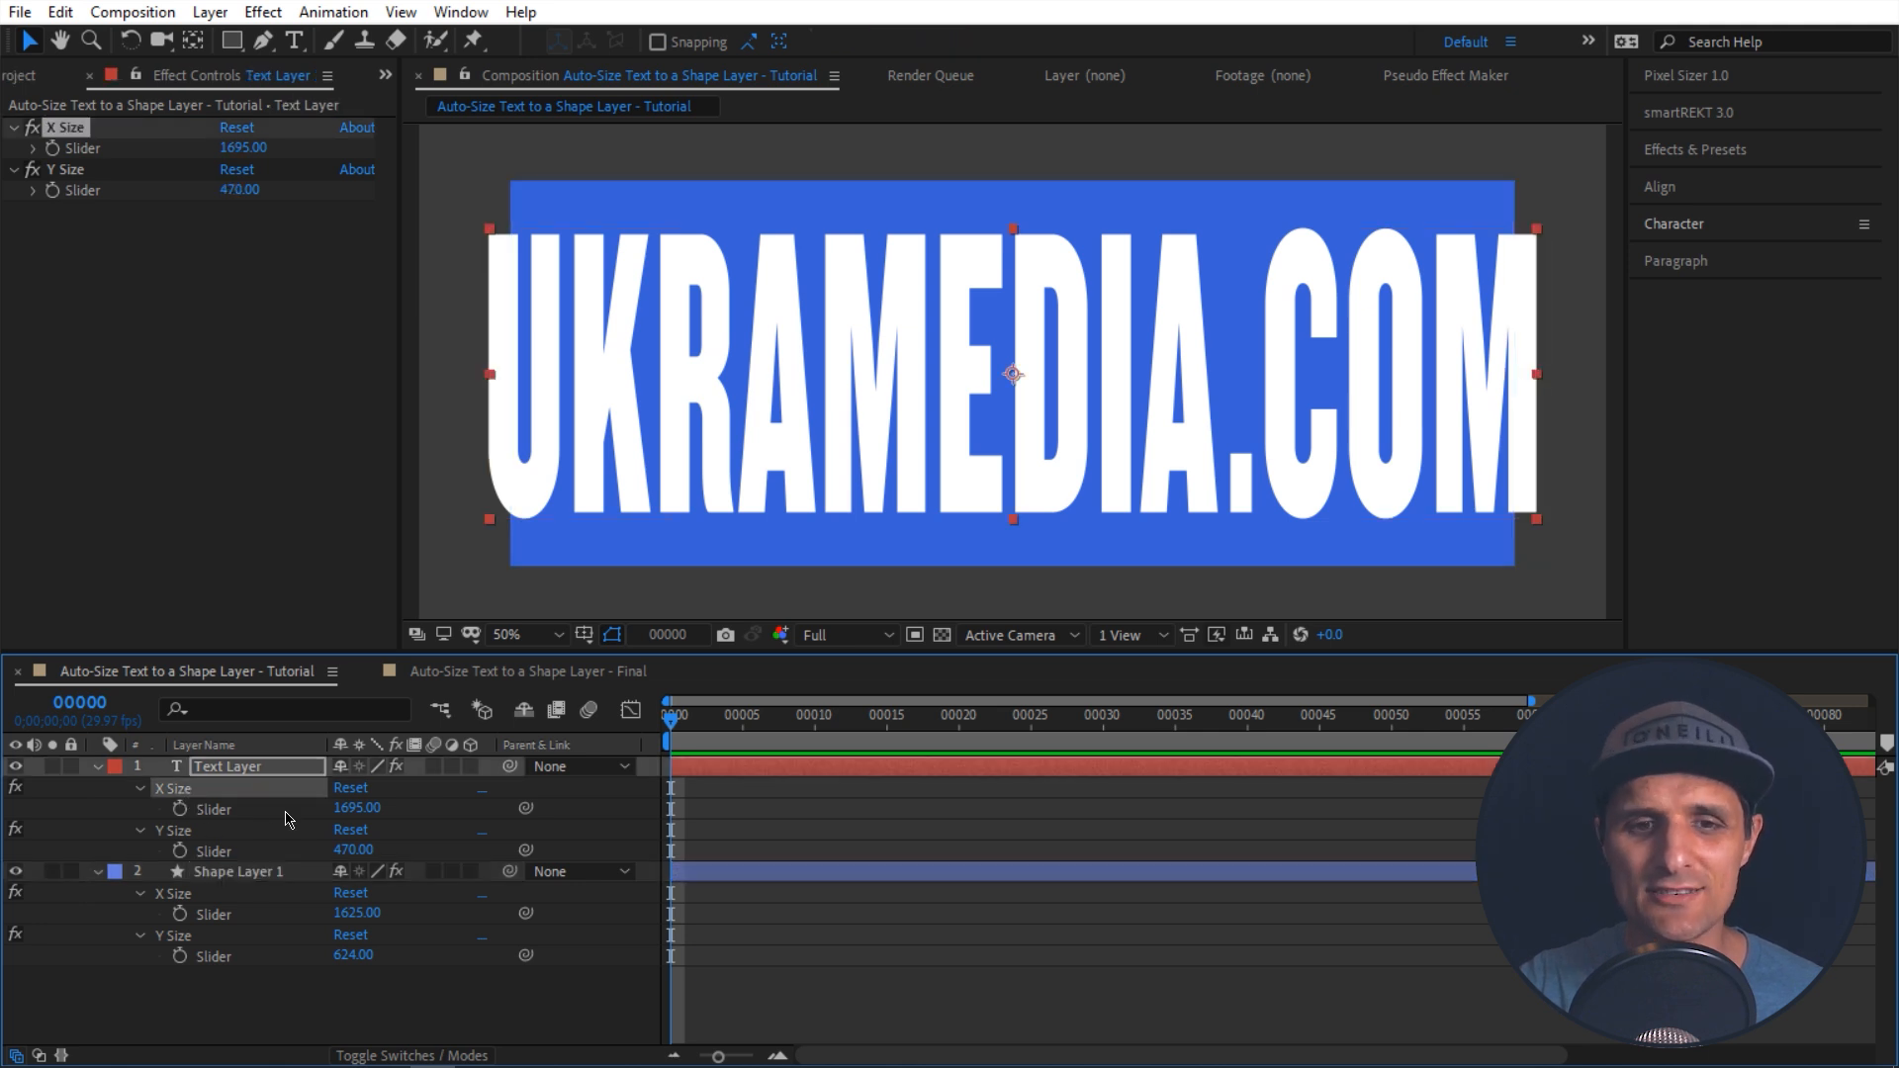
drag(525, 809, 244, 919)
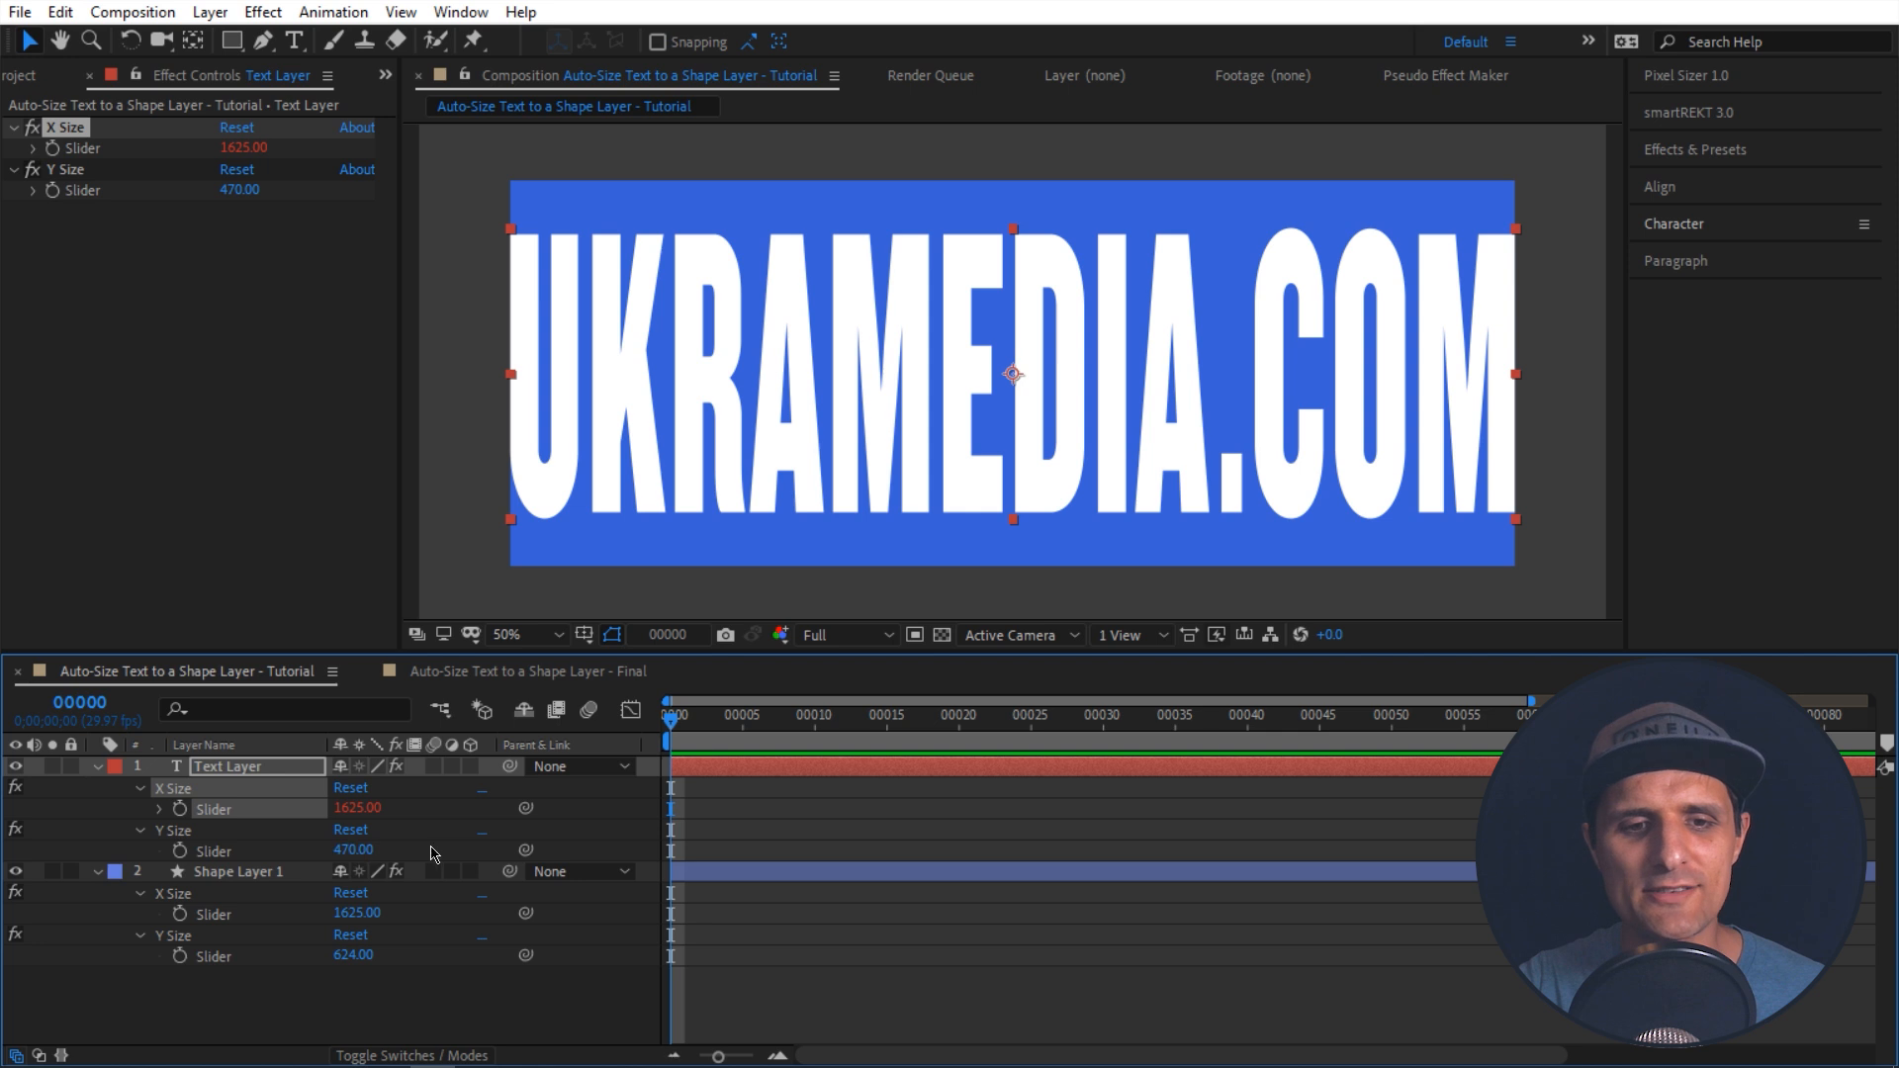
drag(525, 850, 256, 957)
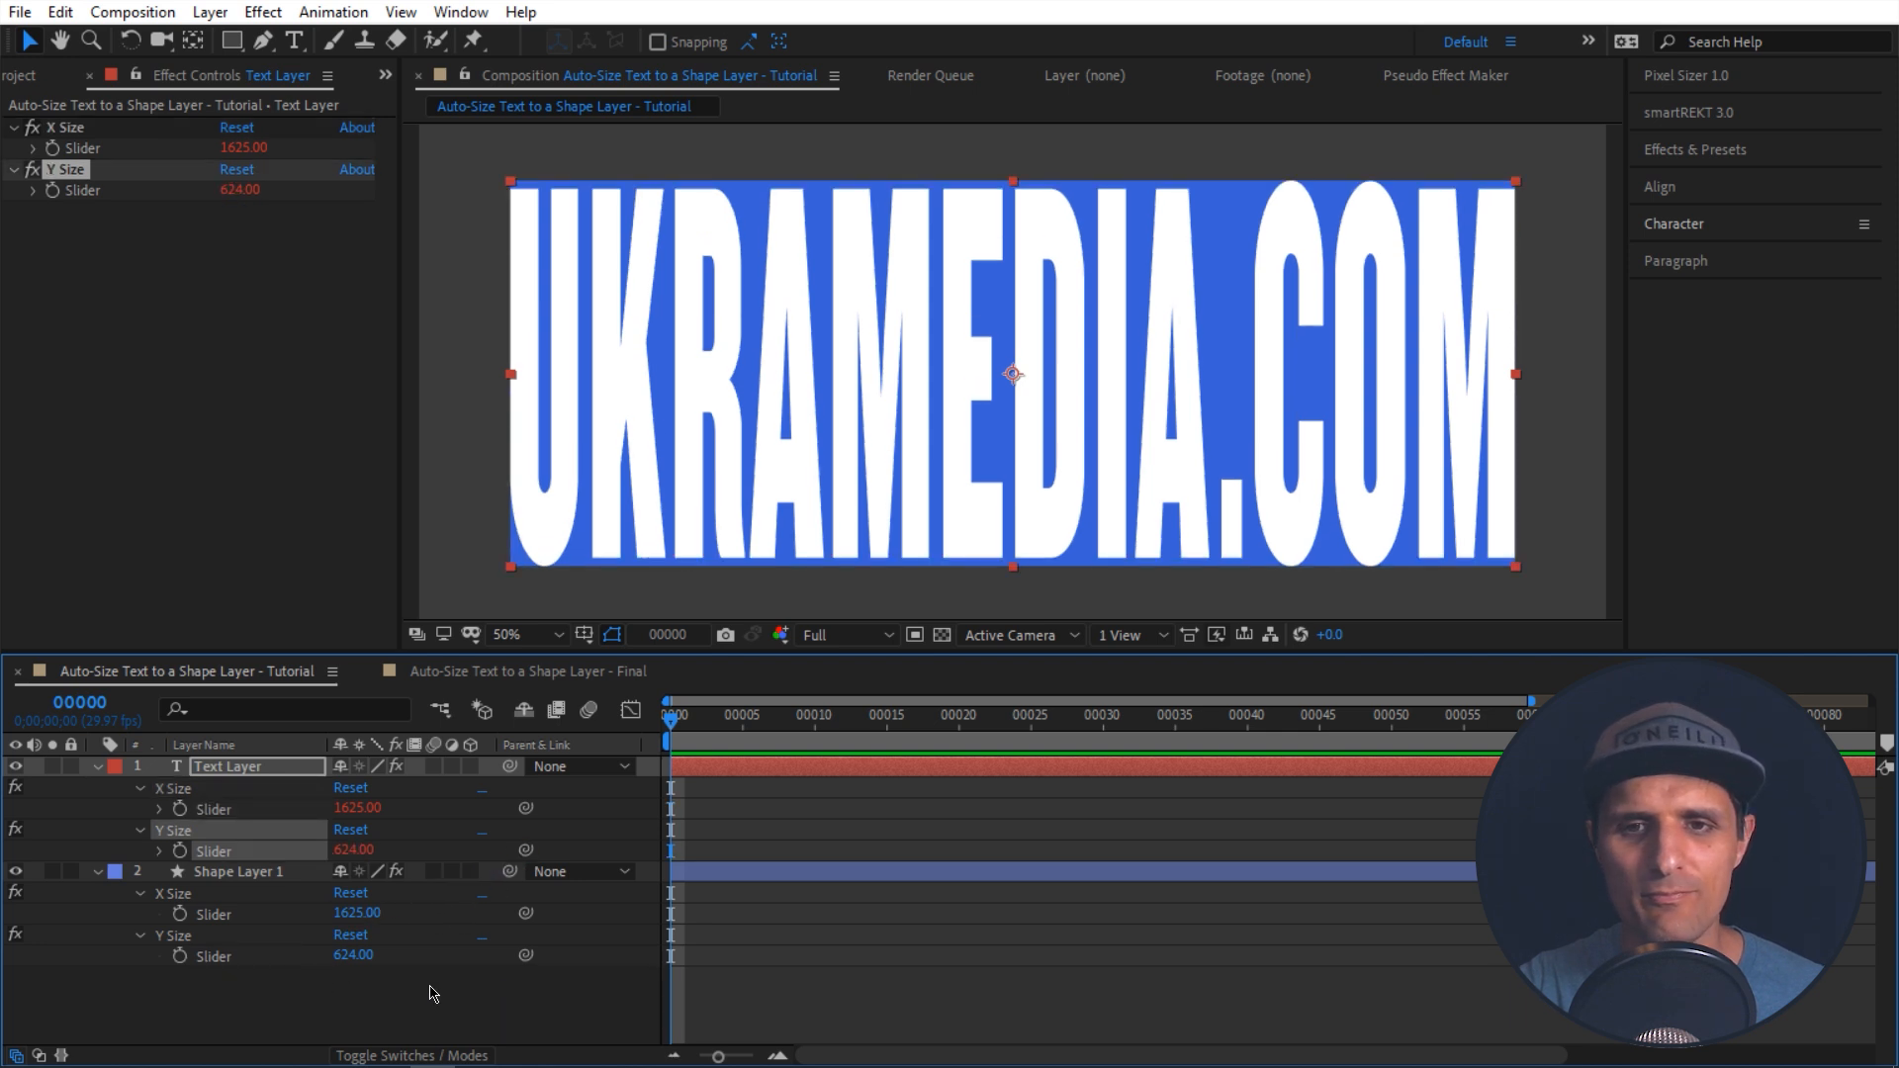
Step: Lower Shape Layer 1's X Size and Y Size sliders to about 1380 and 494
click(258, 878)
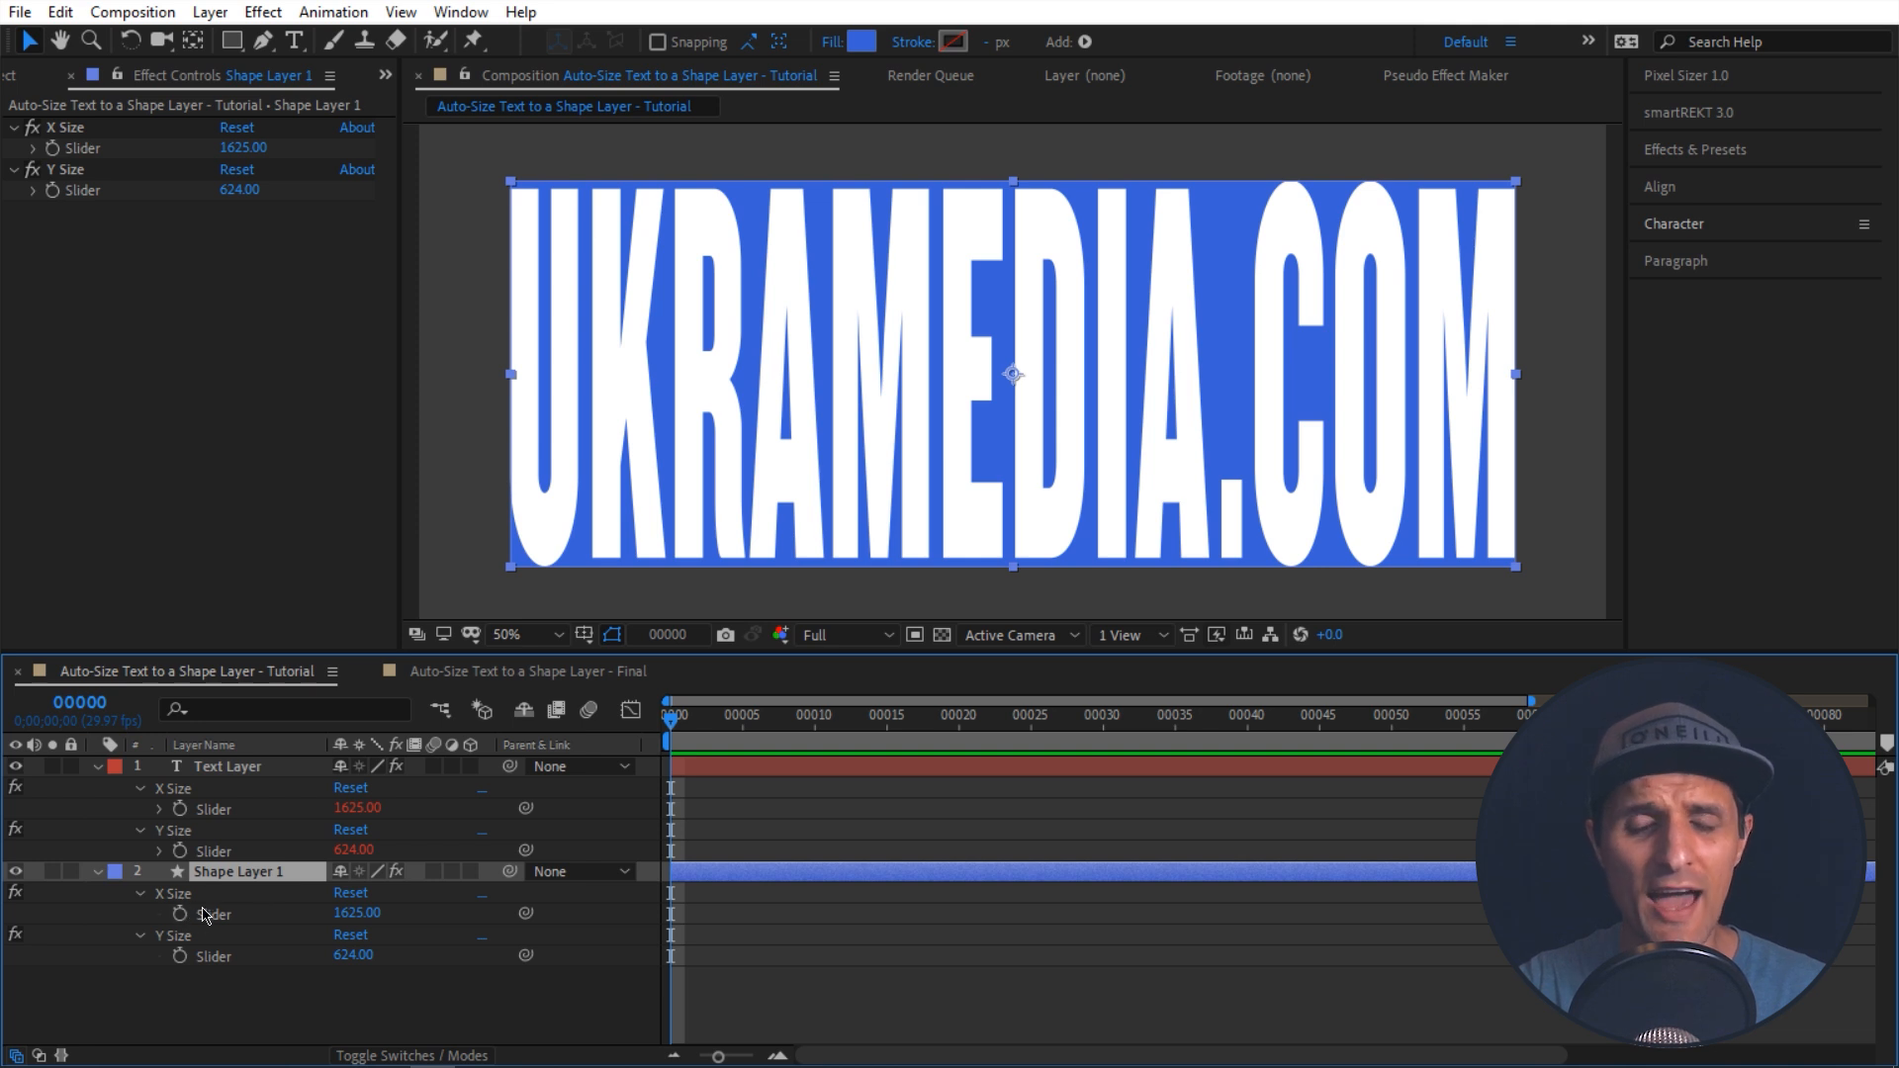
drag(358, 912, 350, 955)
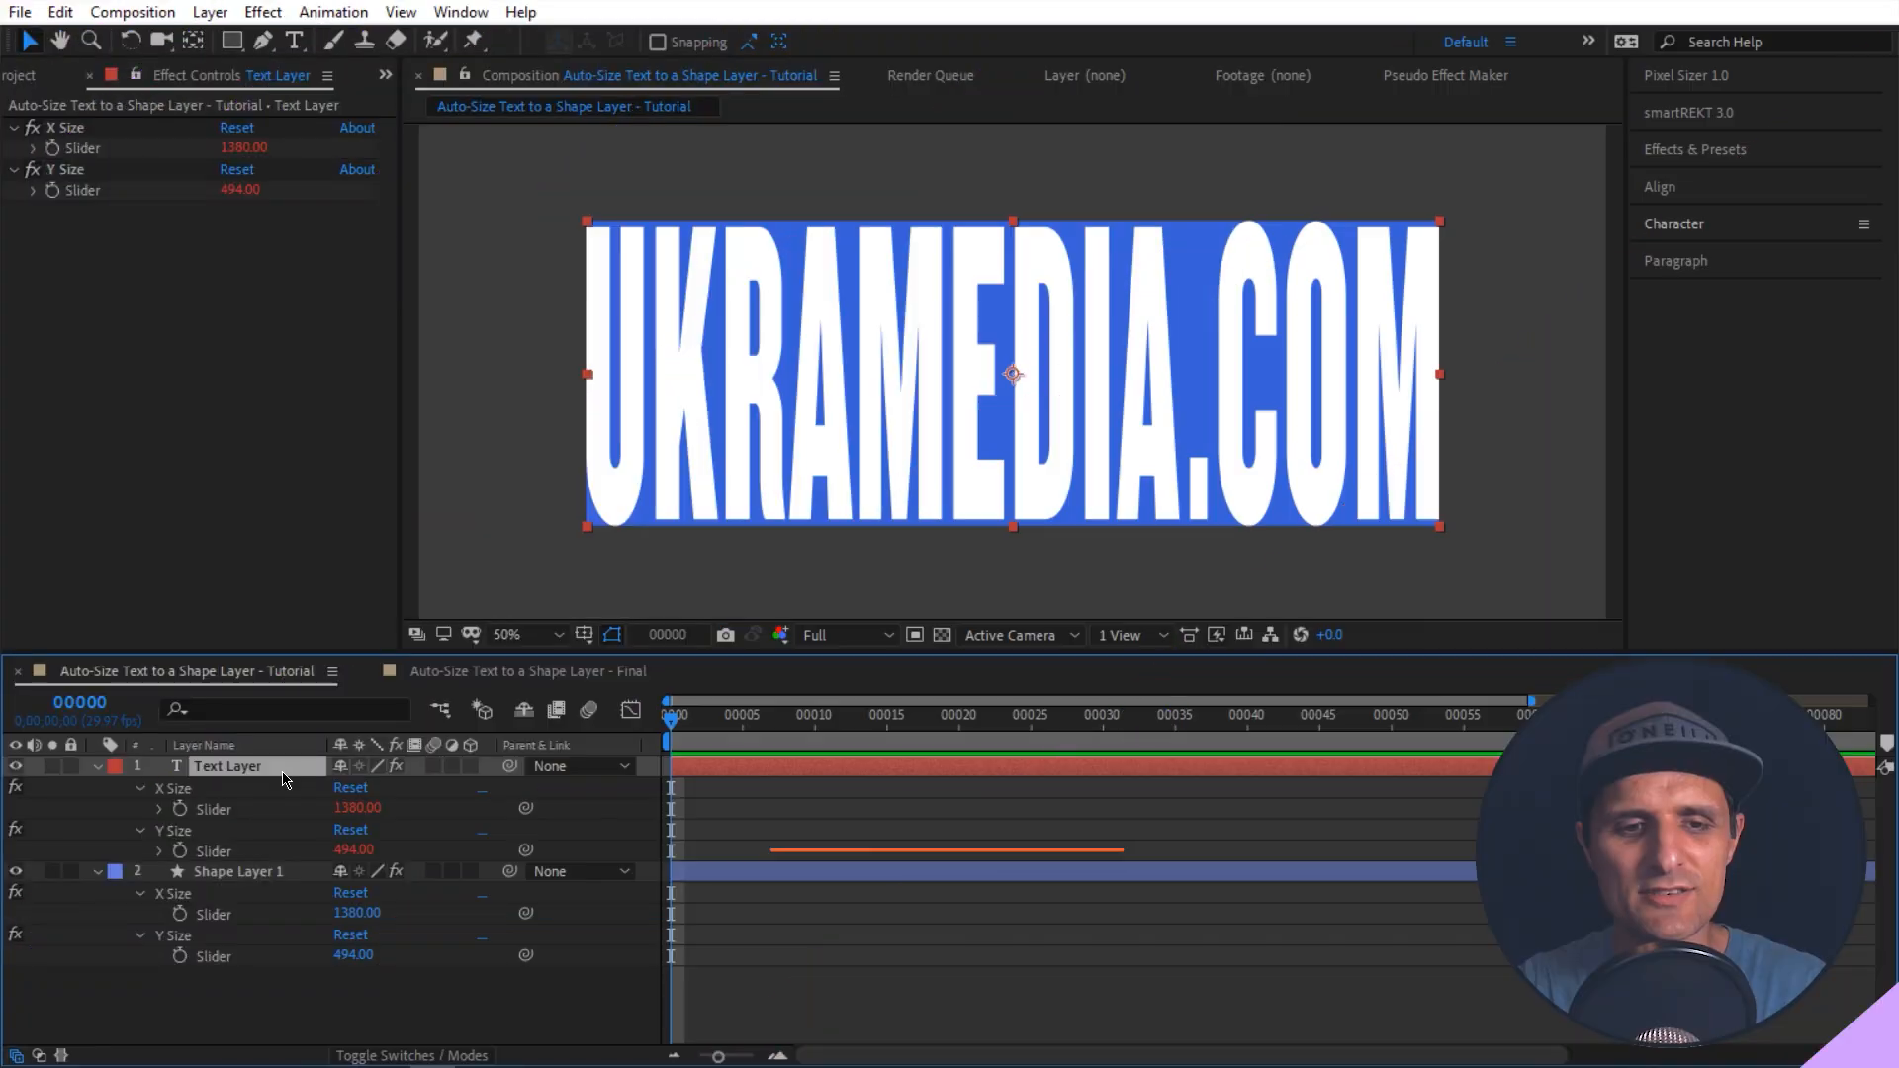
Step: Try [x, x] as the output of the Text Layer's Scale expression, lowering Shape Layer 1's X Size to about 860
click(139, 789)
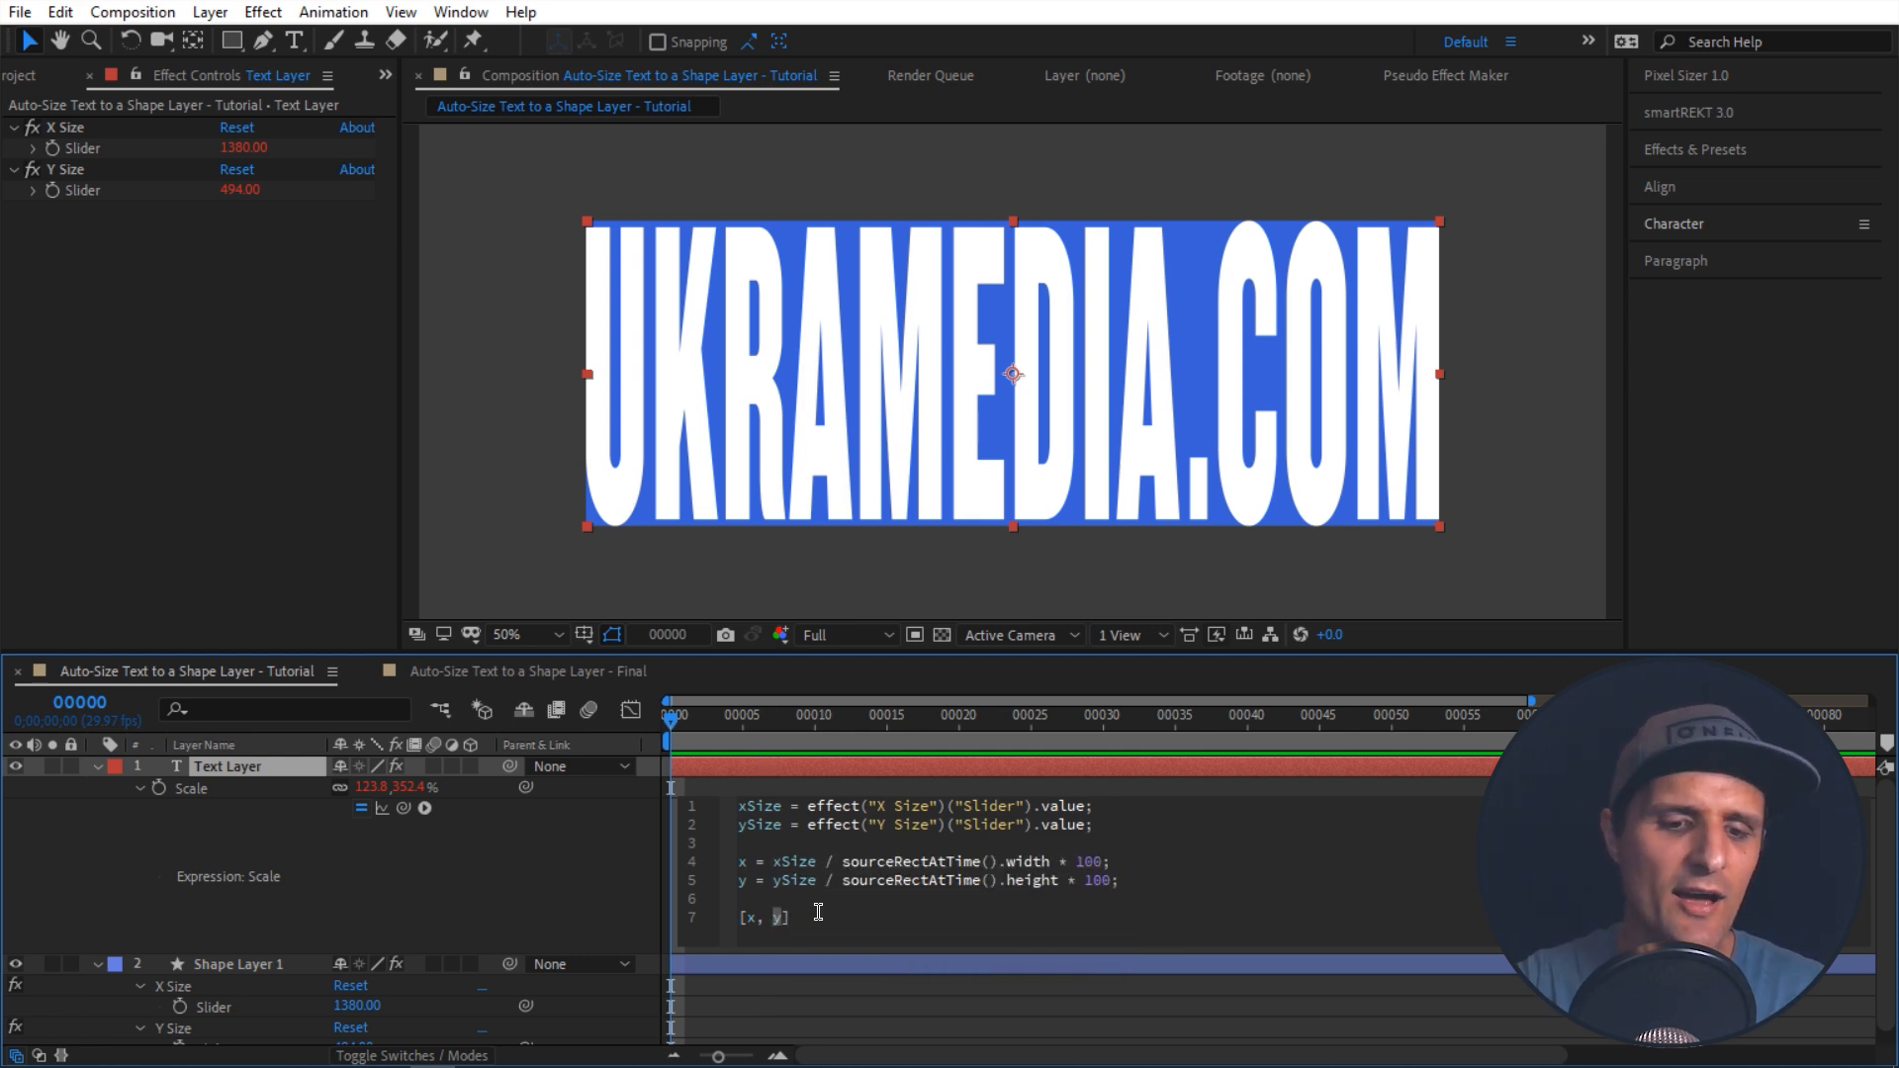
click(623, 907)
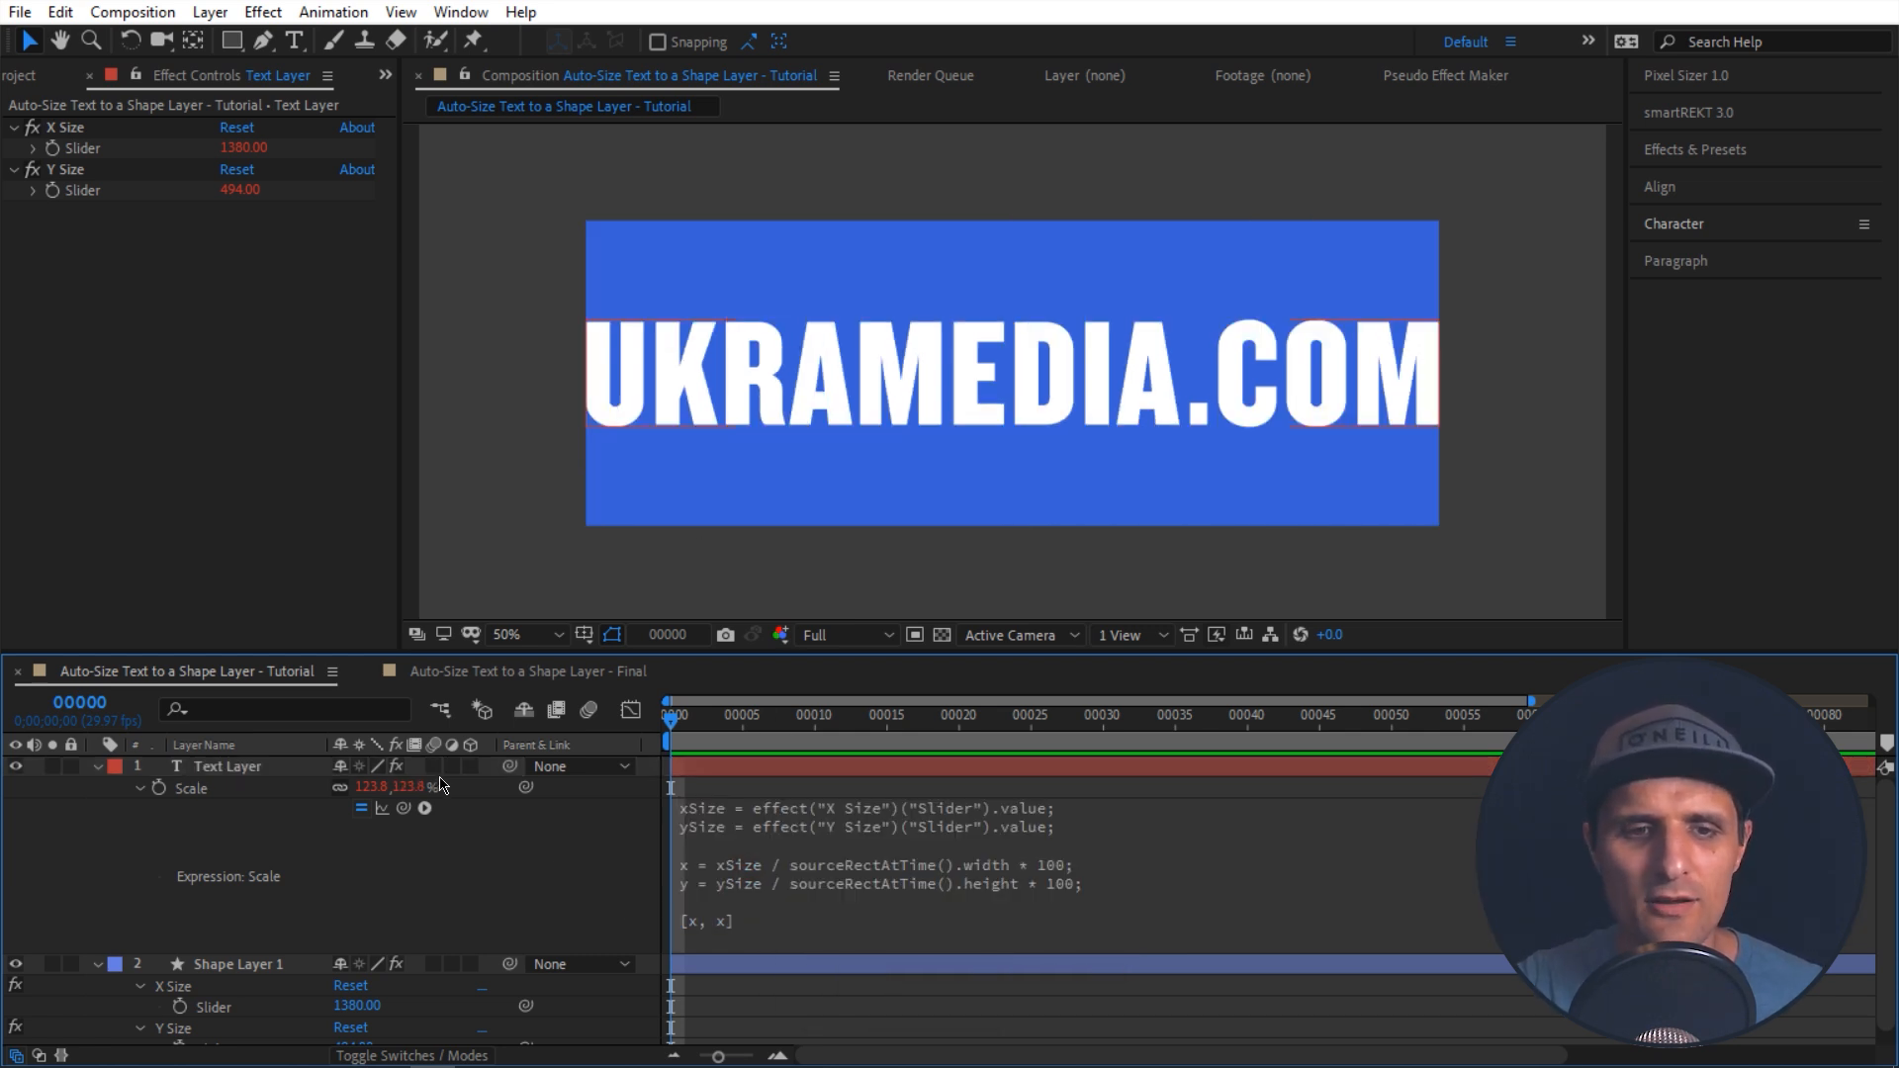
drag(348, 1006, 327, 1007)
drag(561, 655, 565, 610)
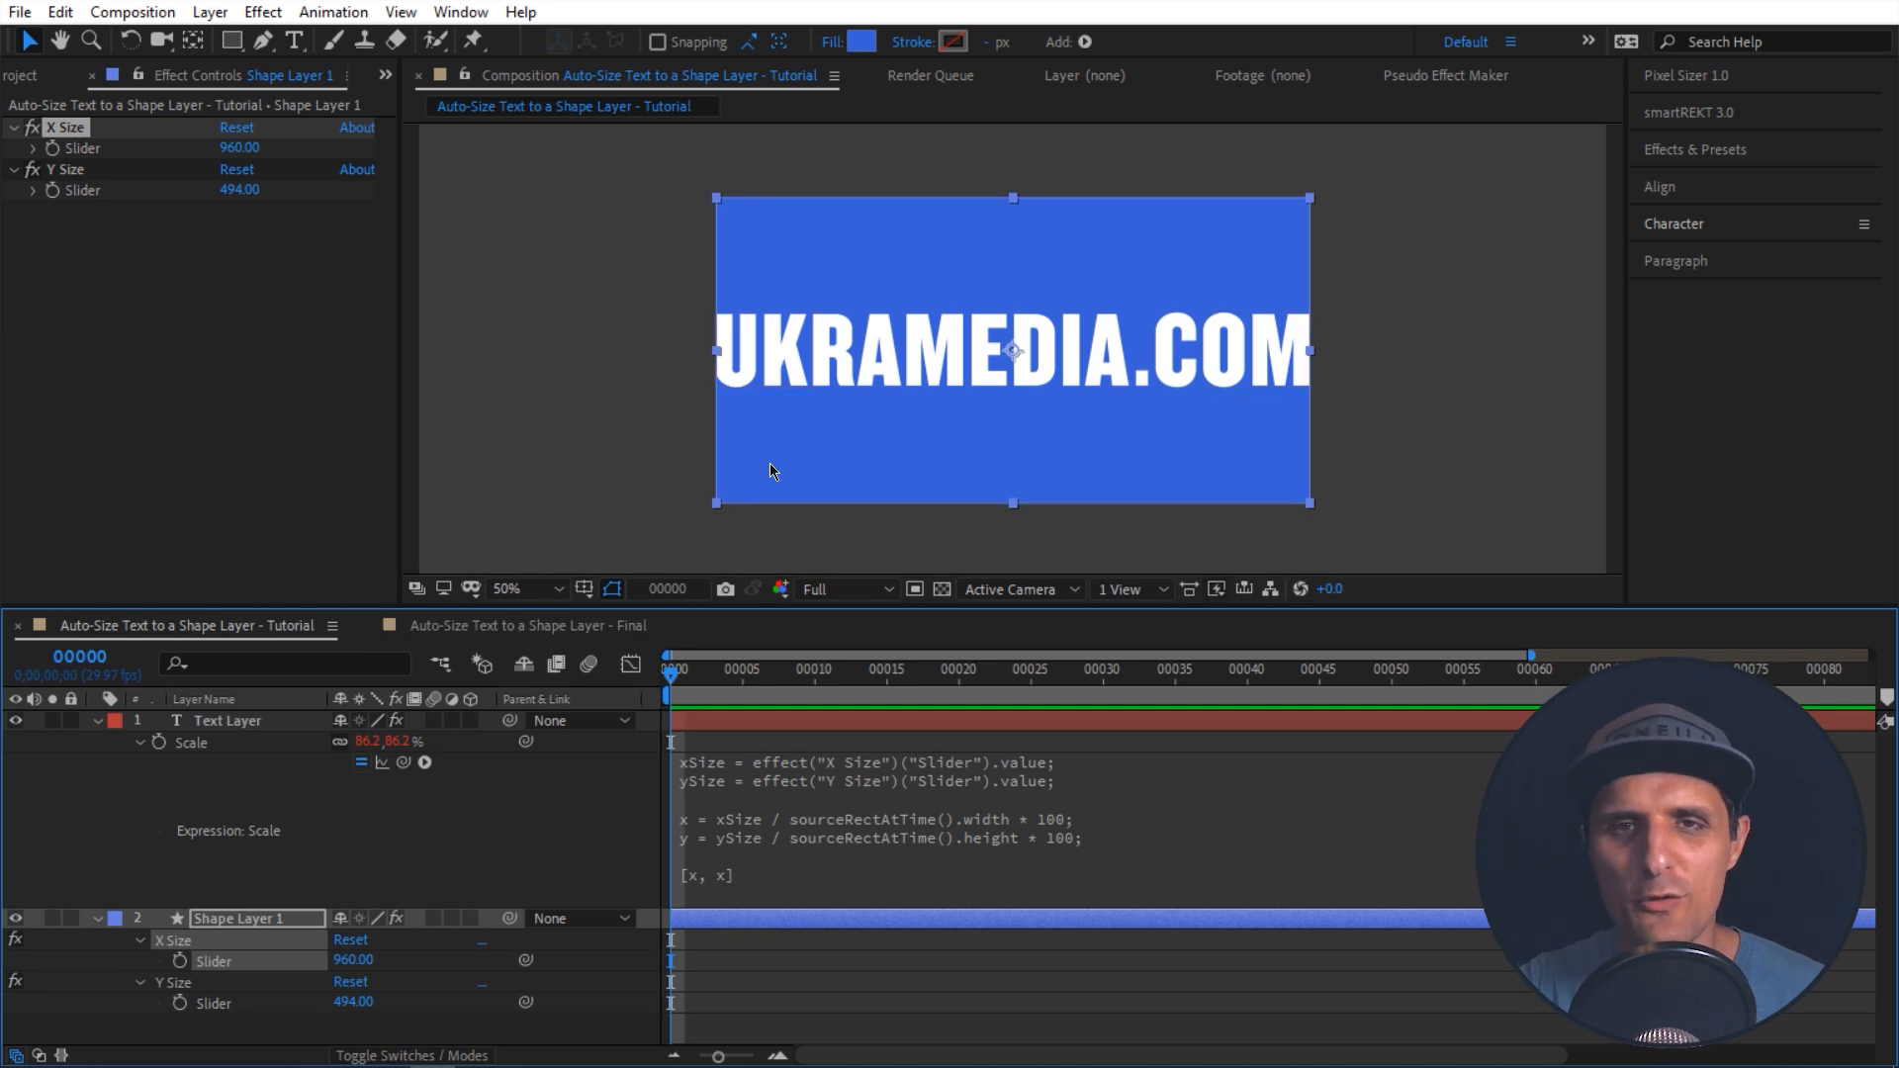
mouse_move(364, 1007)
mouse_down()
mouse_move(300, 996)
mouse_move(337, 1000)
mouse_move(368, 957)
mouse_move(406, 951)
mouse_move(330, 1002)
mouse_up()
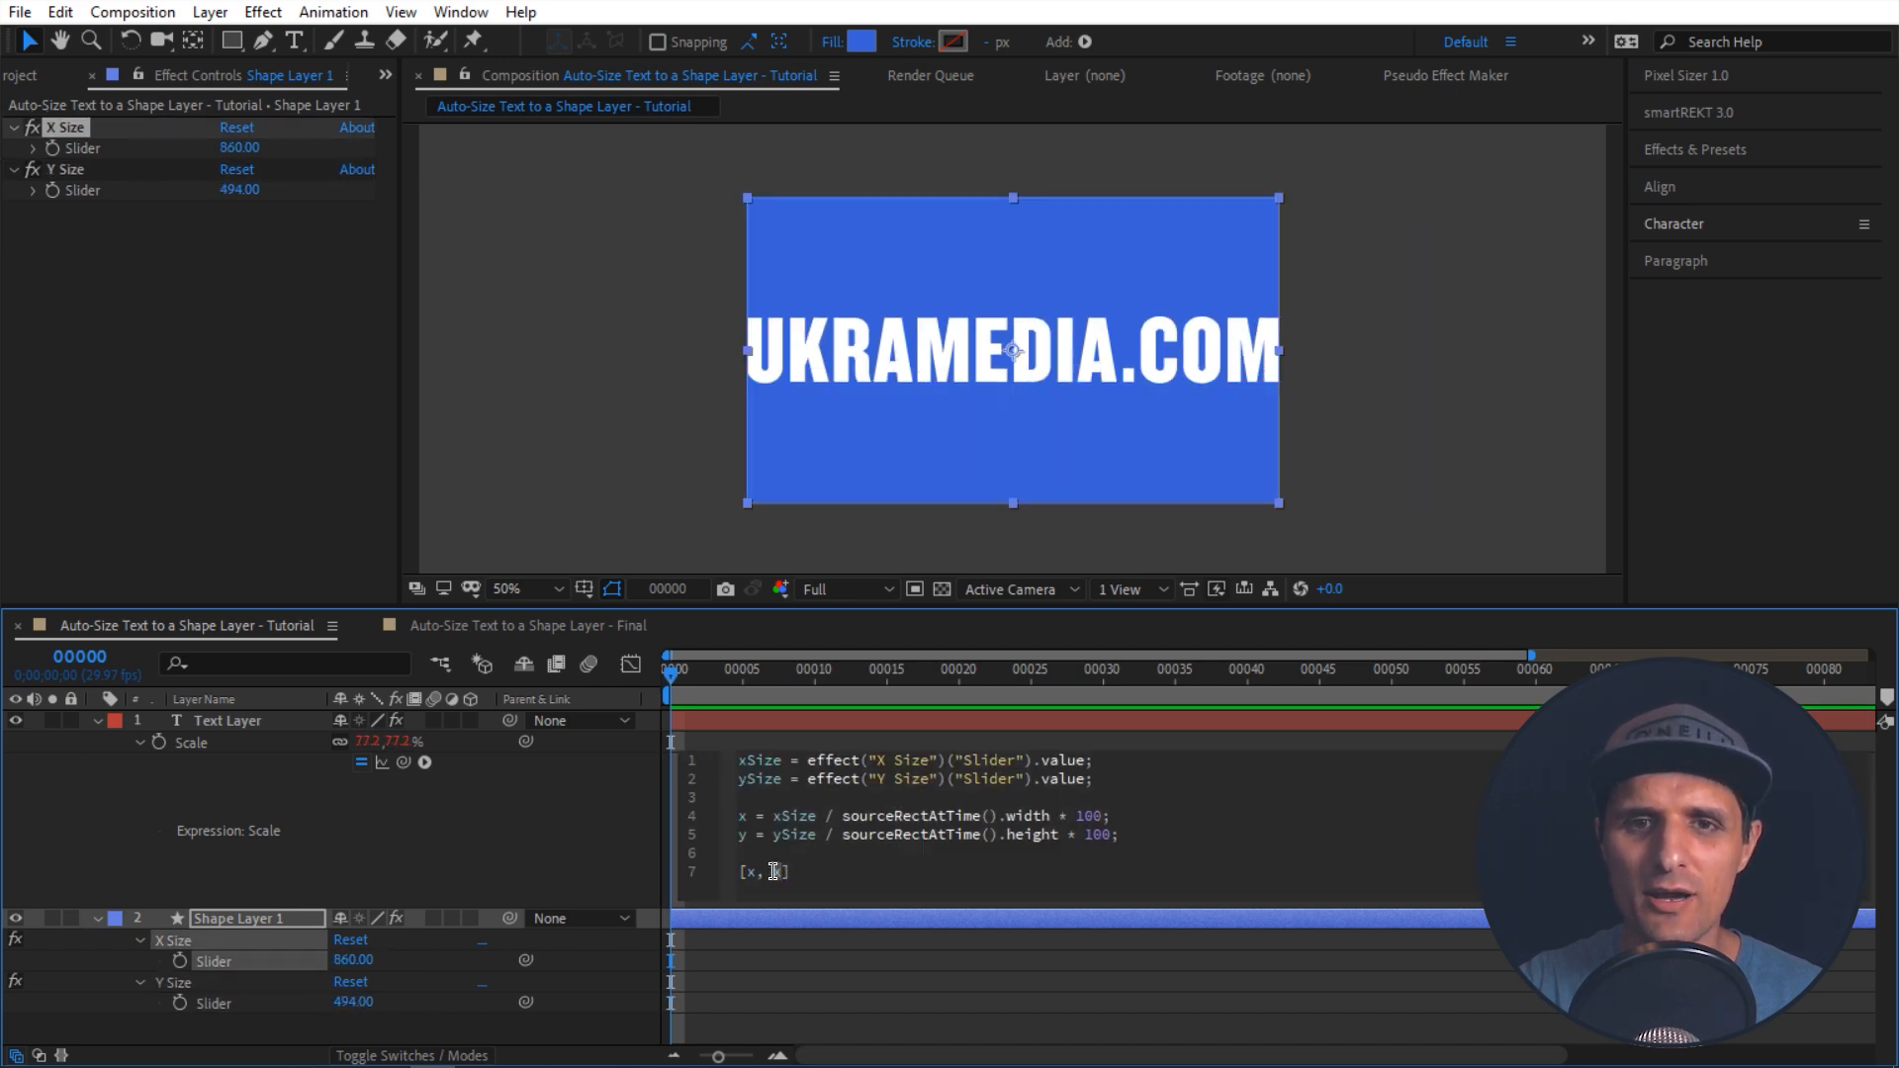
Step: Restore the Scale expression's output to [x, y] and set Shape Layer 1's X Size and Y Size sliders to about 1515 and 84
text(y)
click(591, 860)
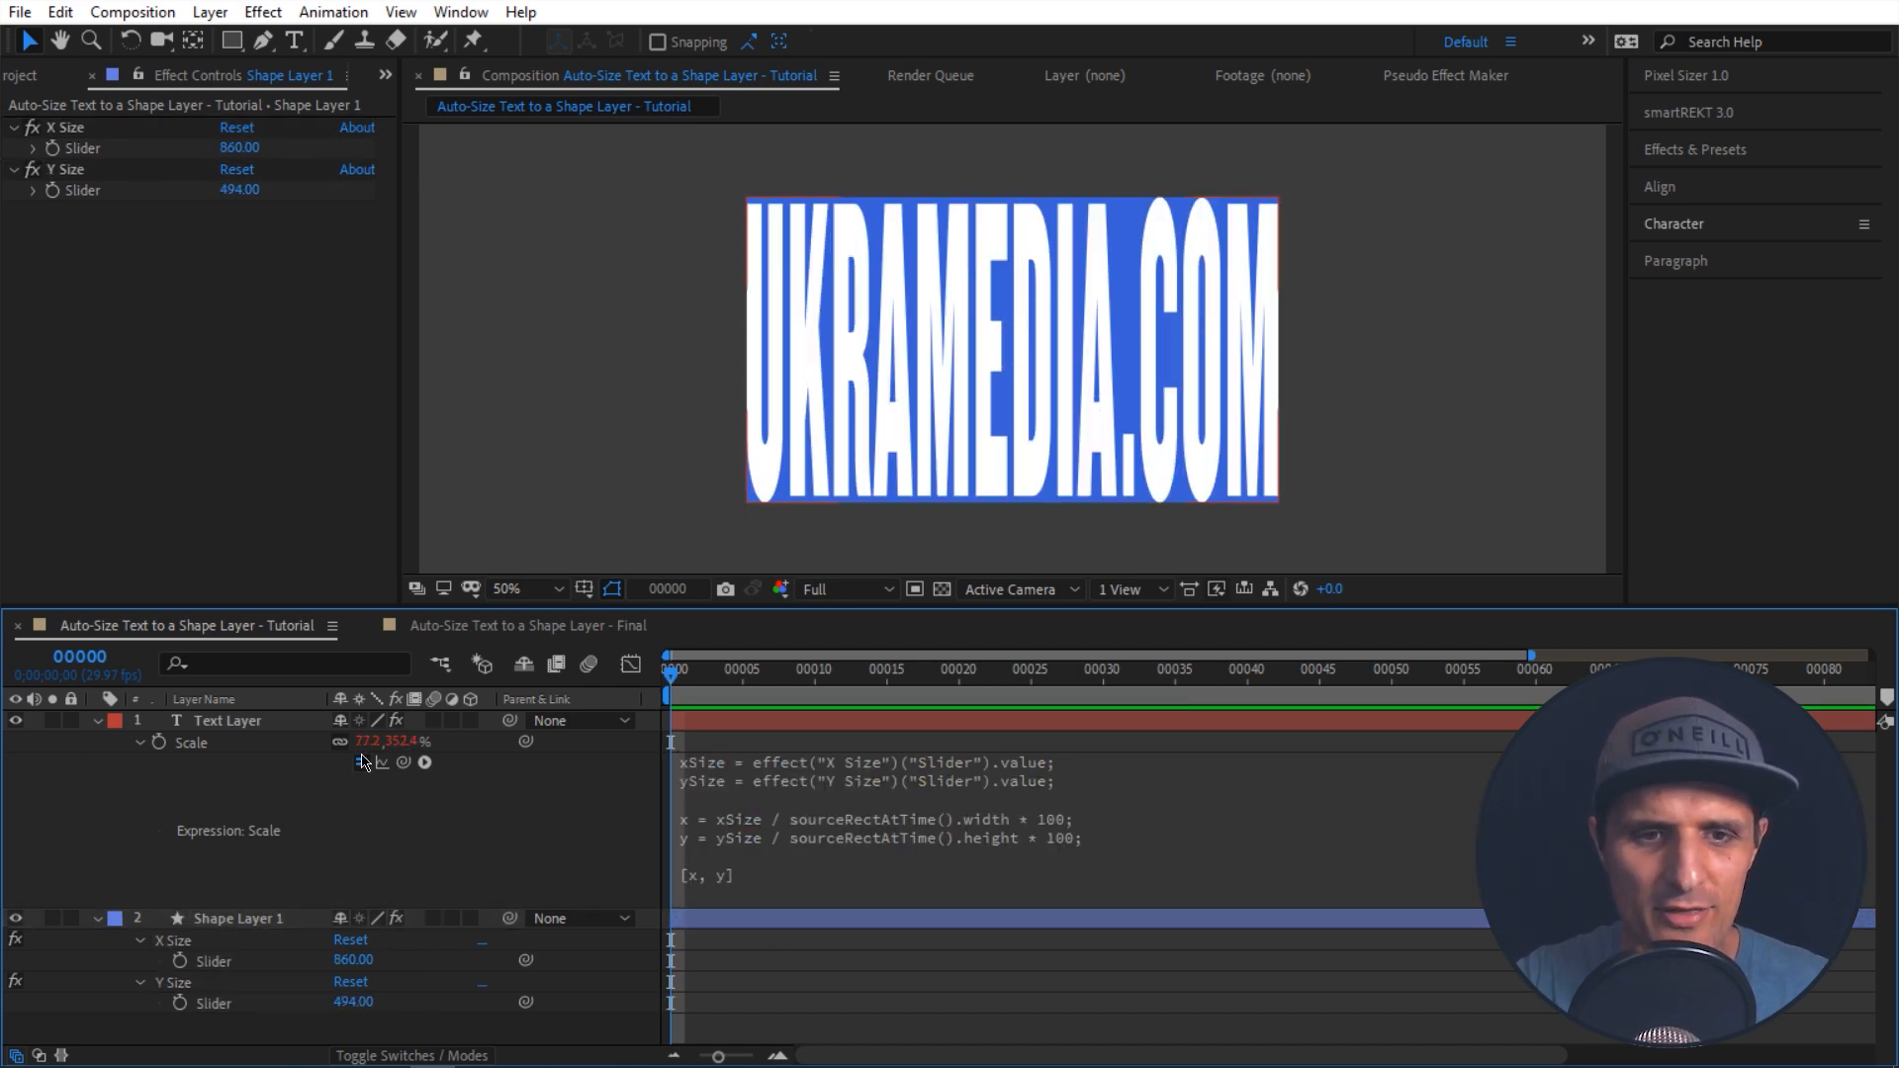
mouse_move(356, 959)
mouse_down()
mouse_move(386, 1019)
mouse_move(332, 982)
mouse_up()
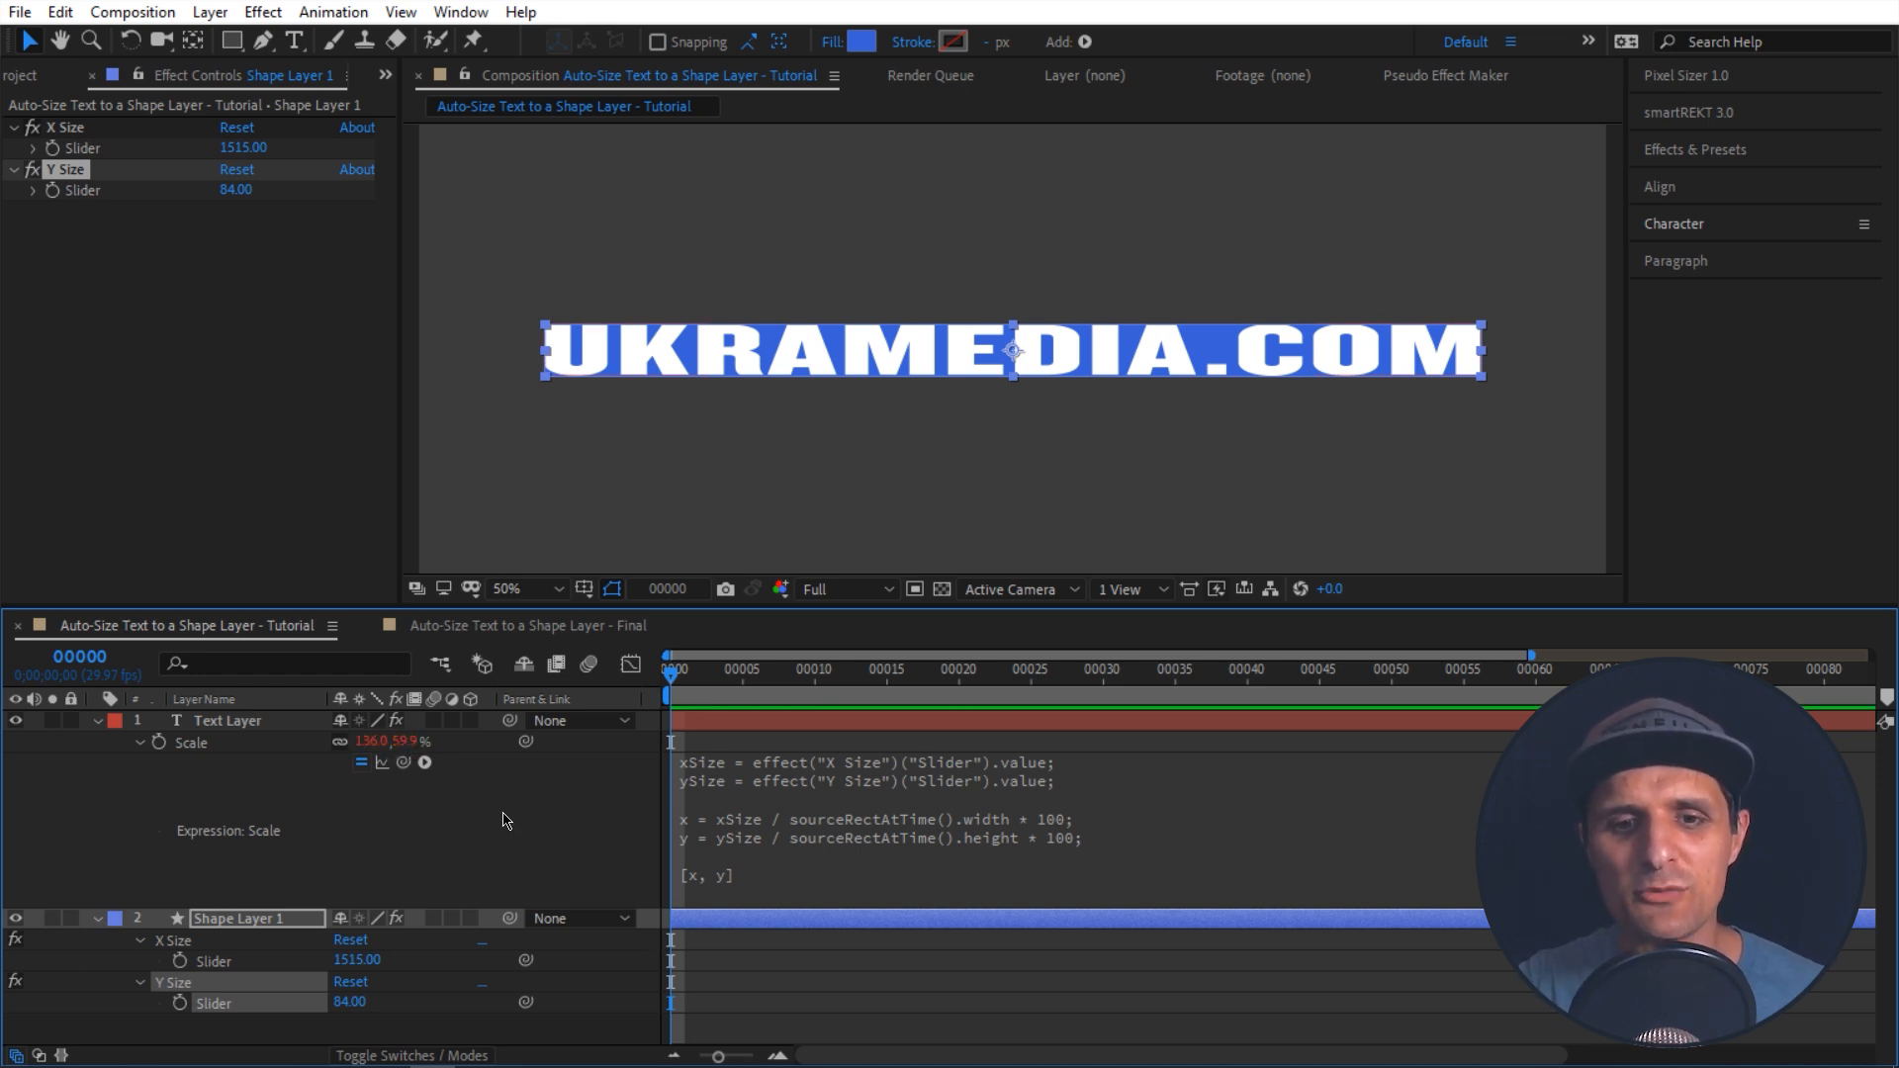
Step: Try [y, y] as the output of the Text Layer's Scale expression, and undo that change
click(719, 888)
click(754, 877)
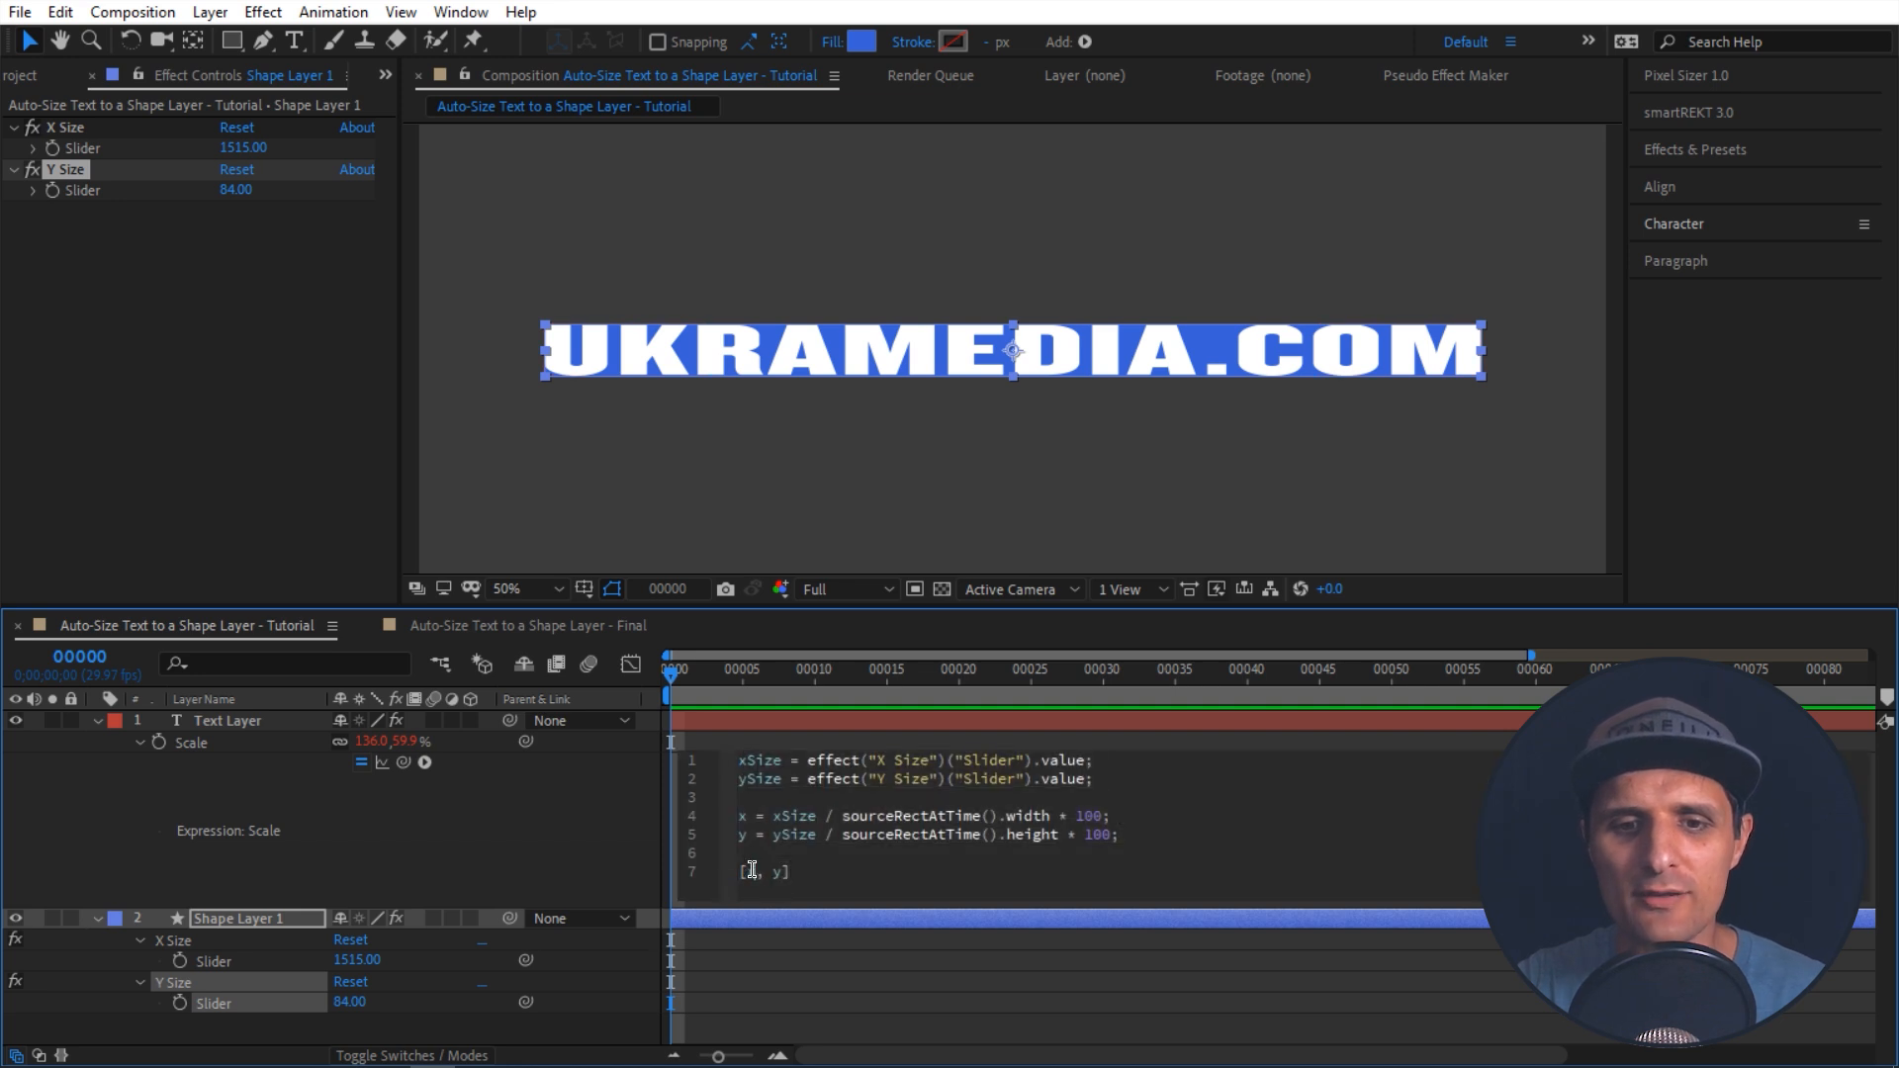
text(y)
click(848, 479)
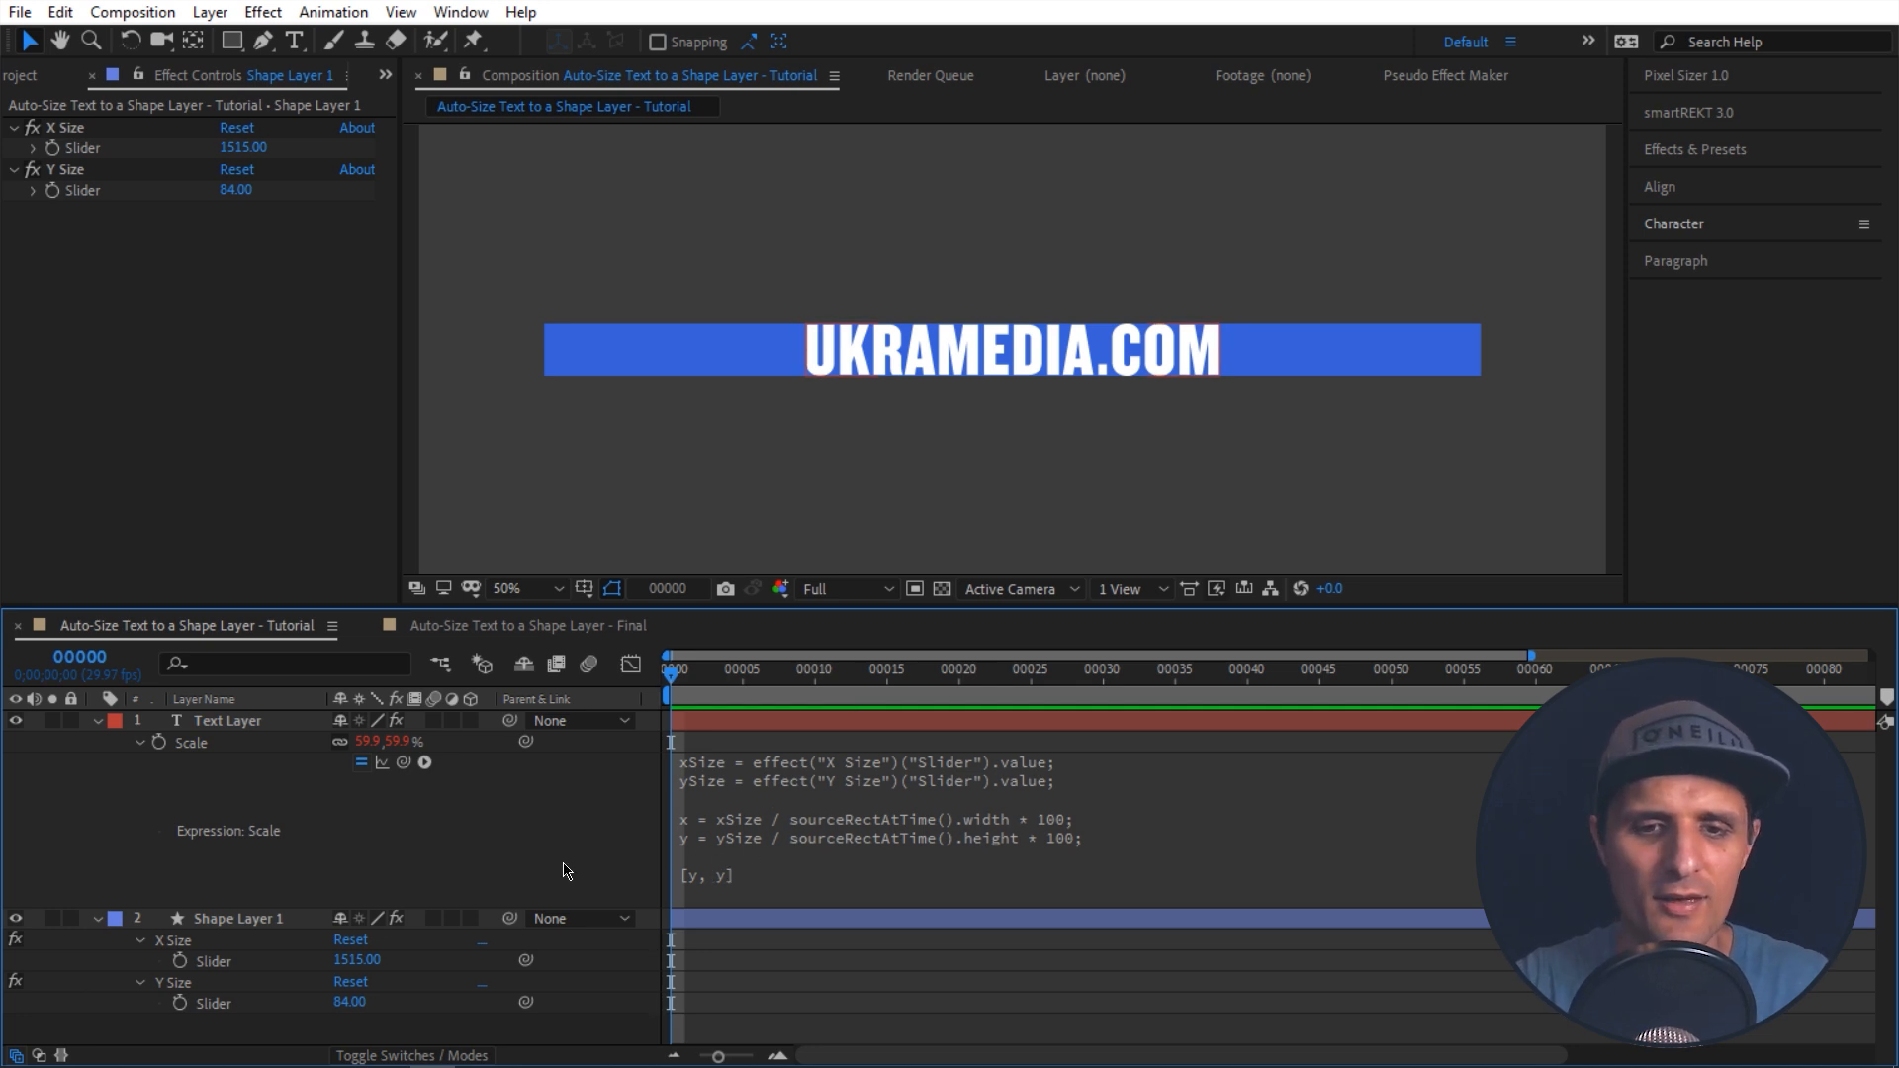
key(ctrl+z)
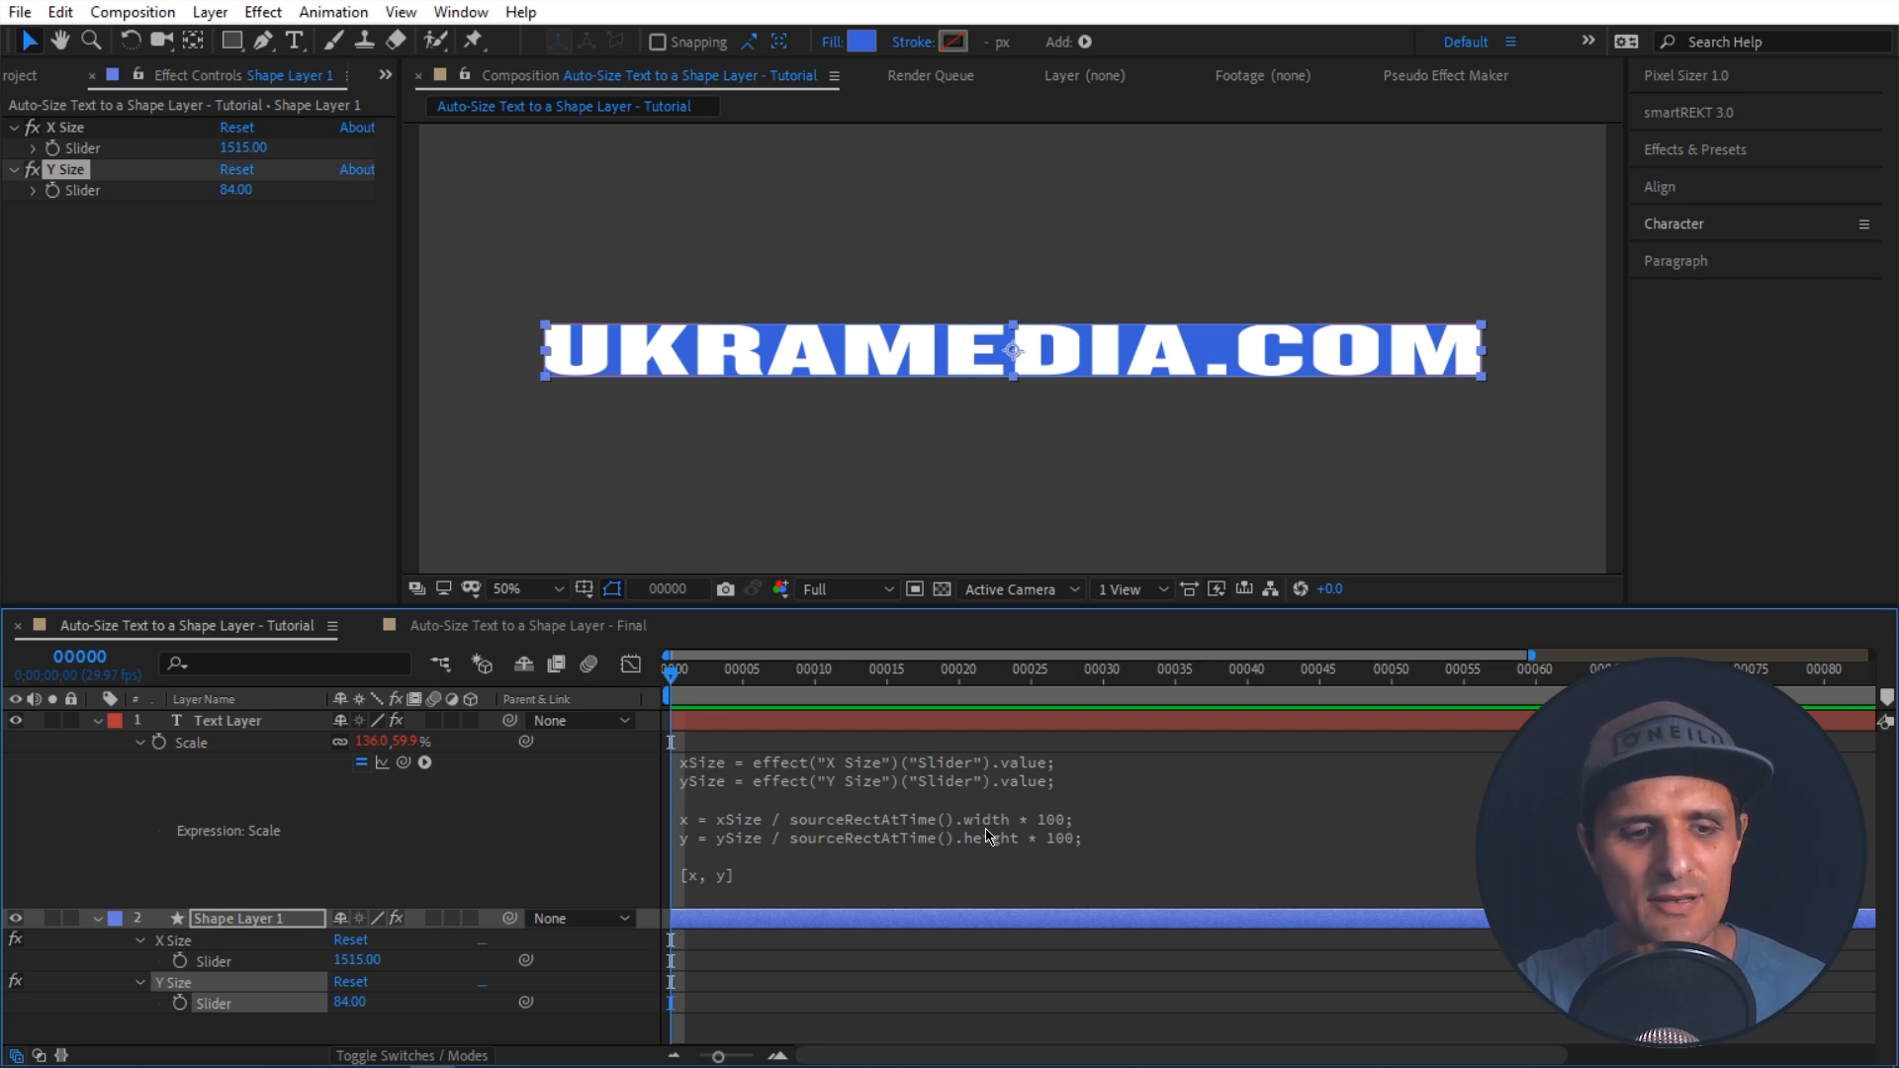
Step: Insert the line smallestValue = Math.min(); between the y definition and the output array of the Scale expression
click(1148, 838)
click(1180, 834)
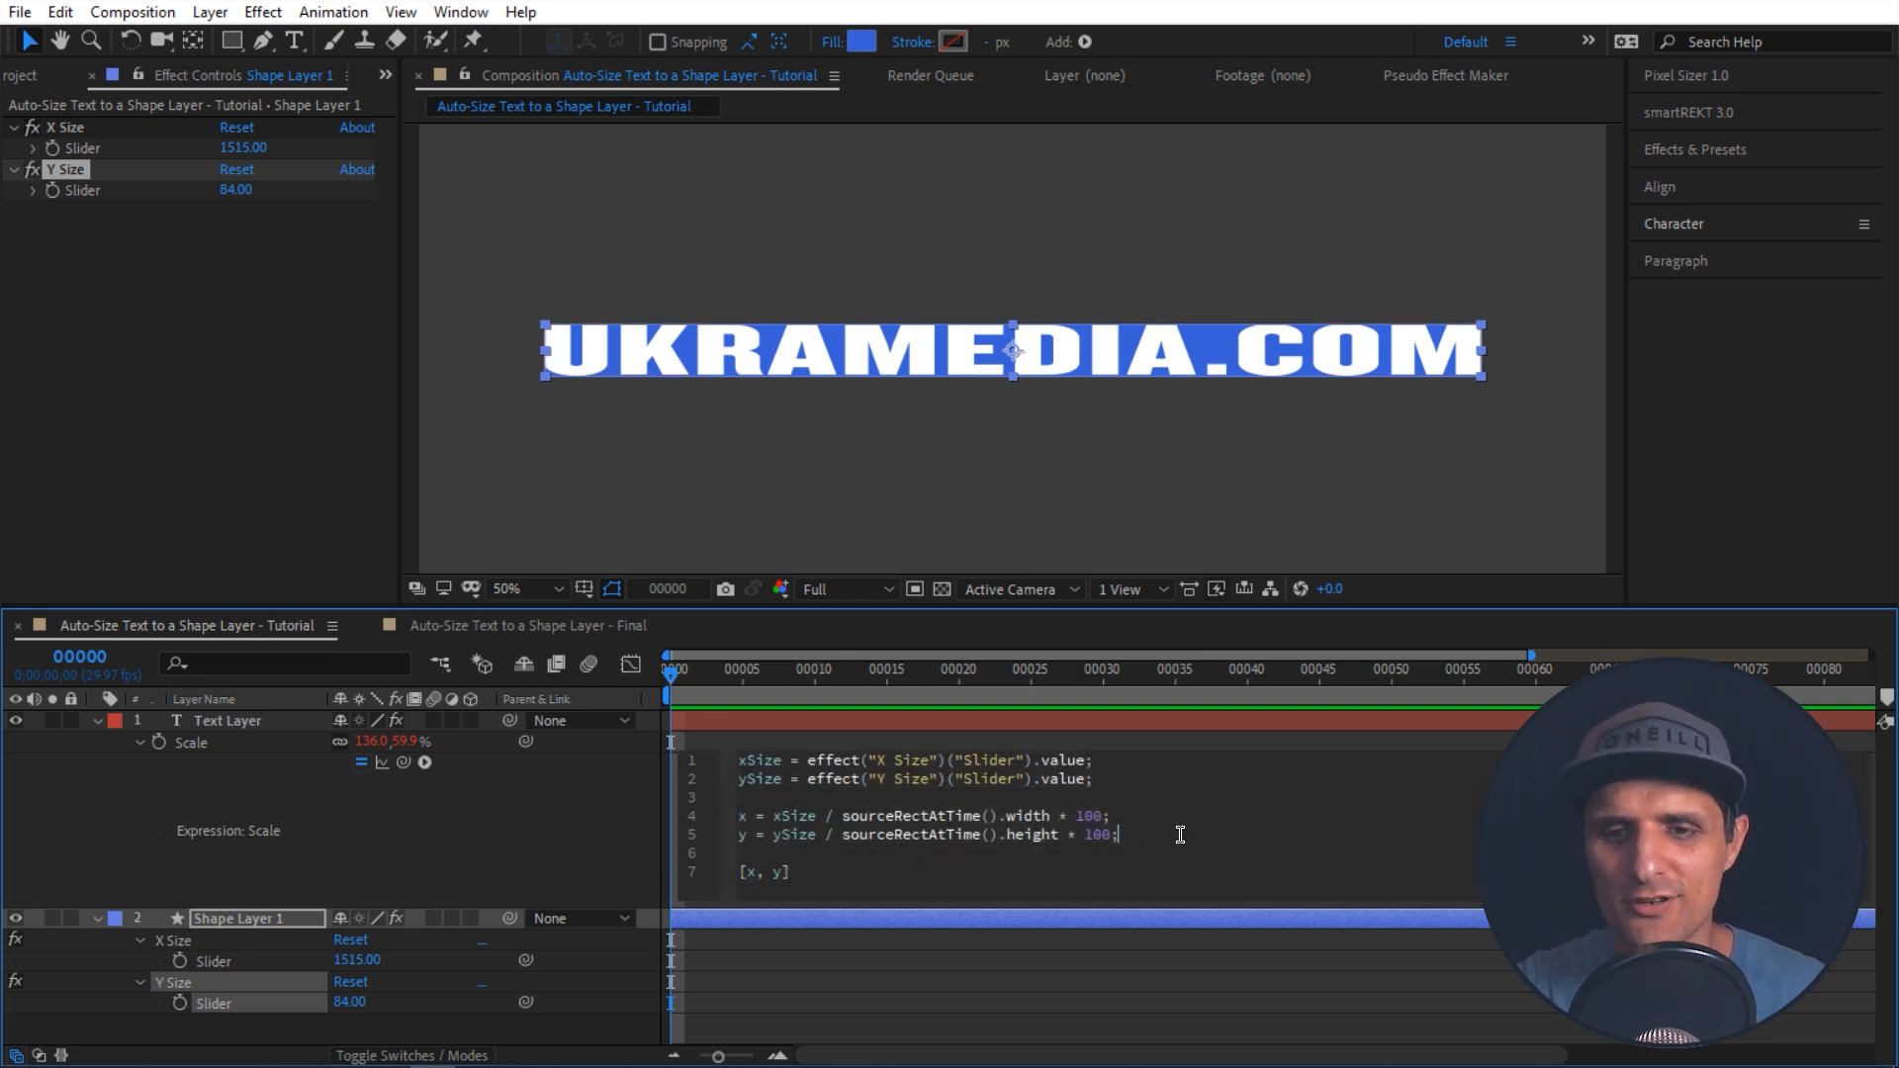
key(Return)
key(Return)
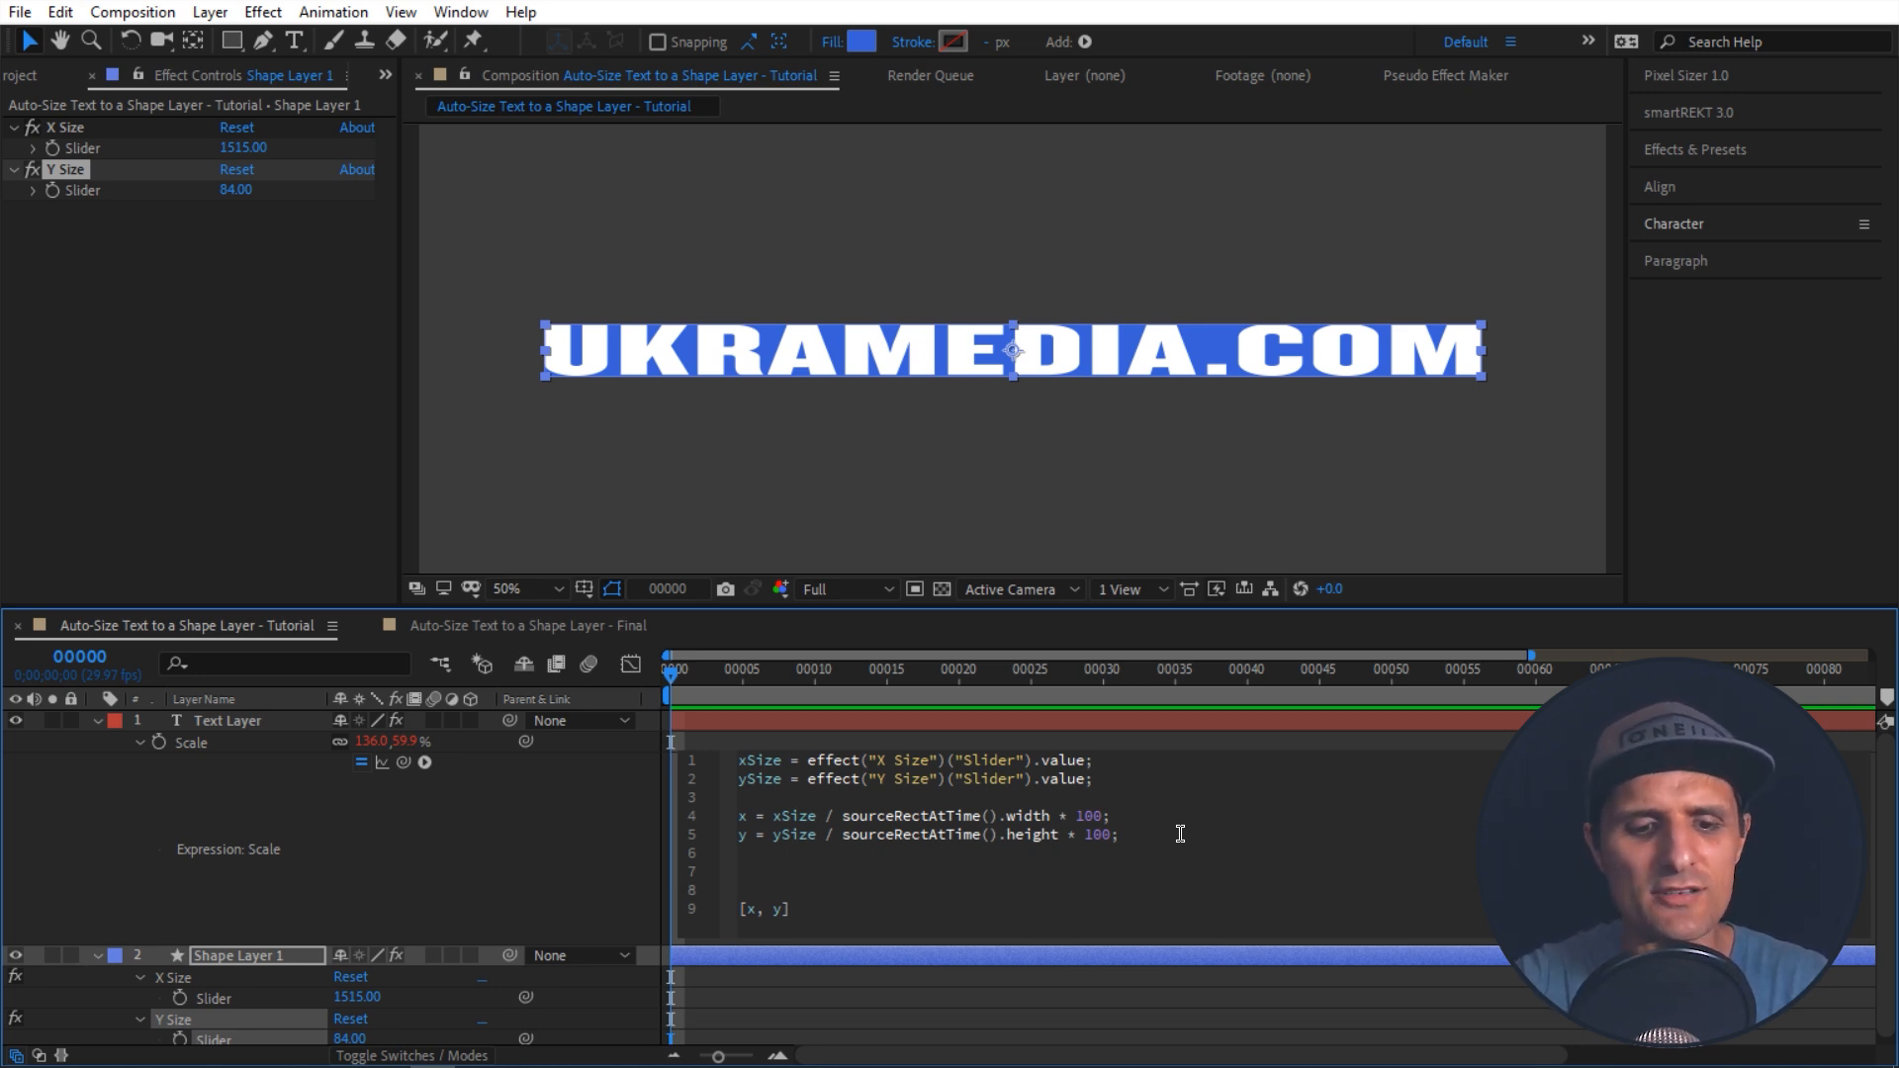
text(smallestValue =)
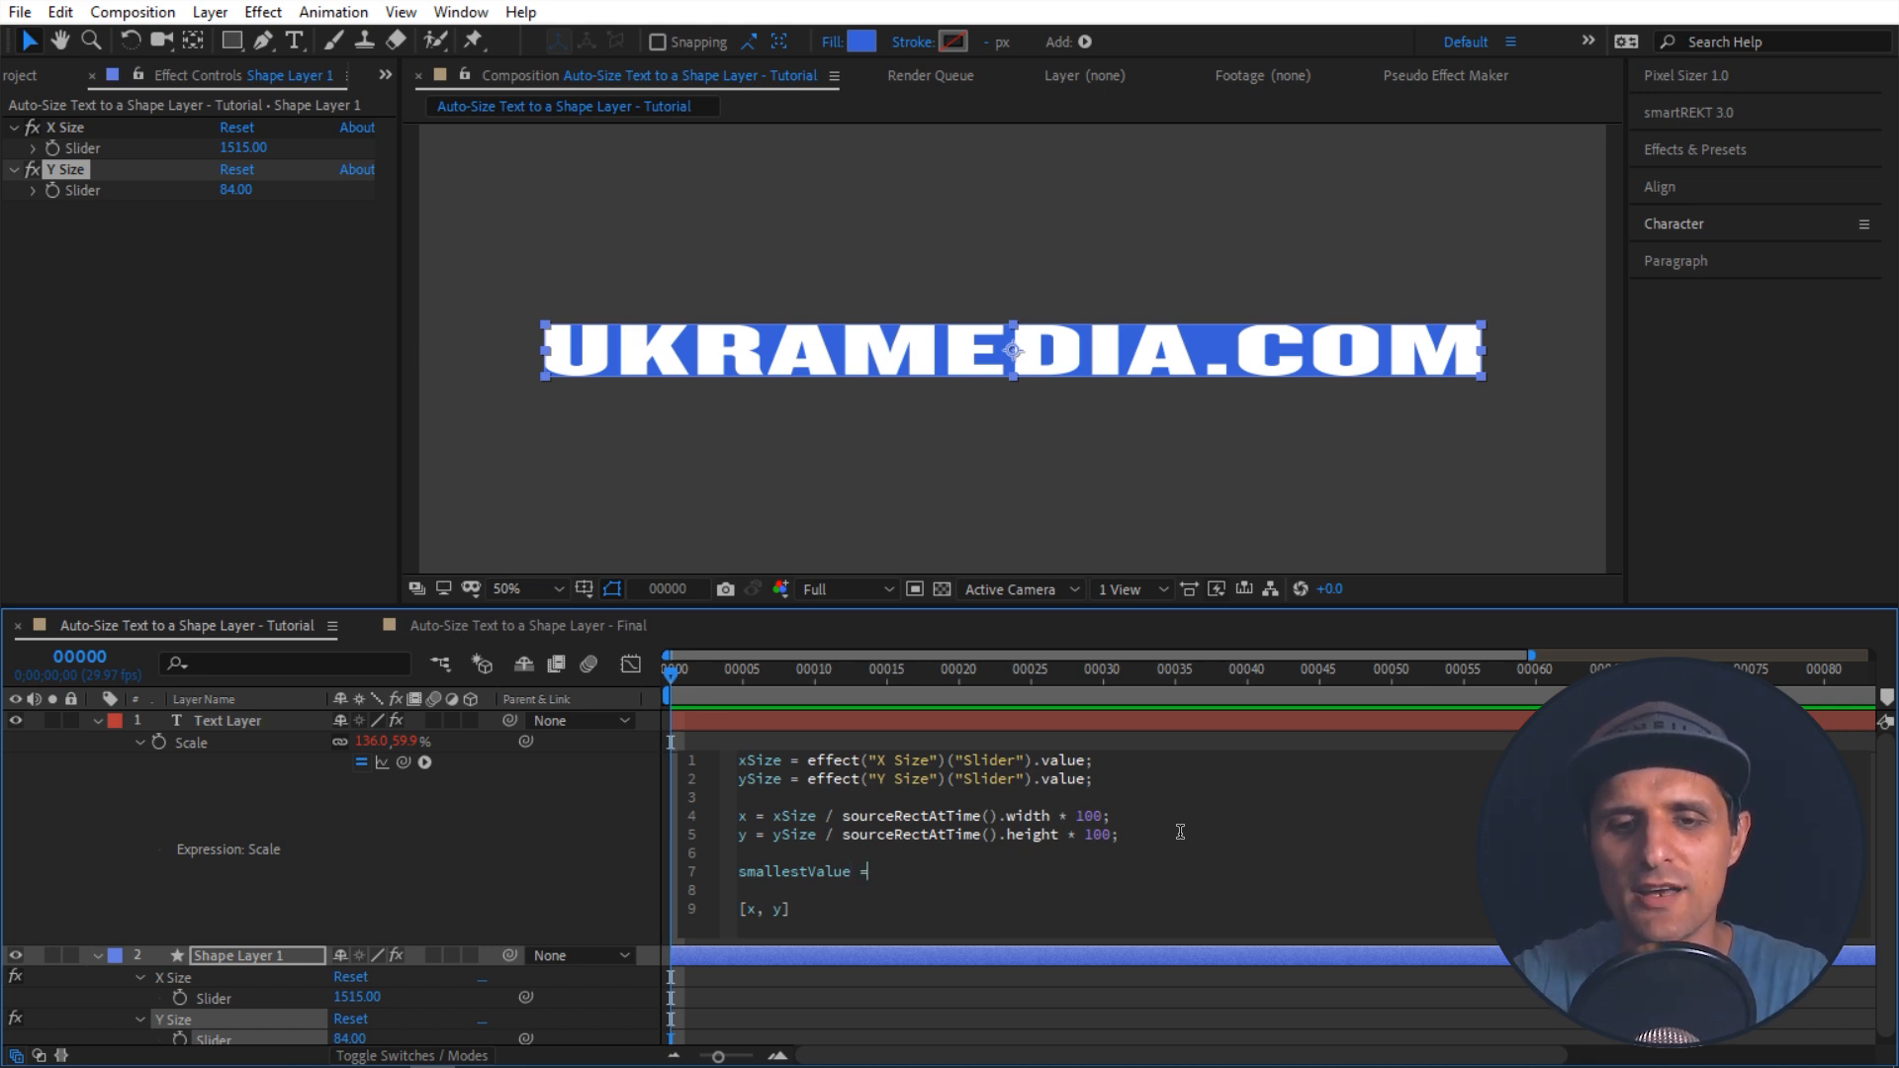
text(Math.)
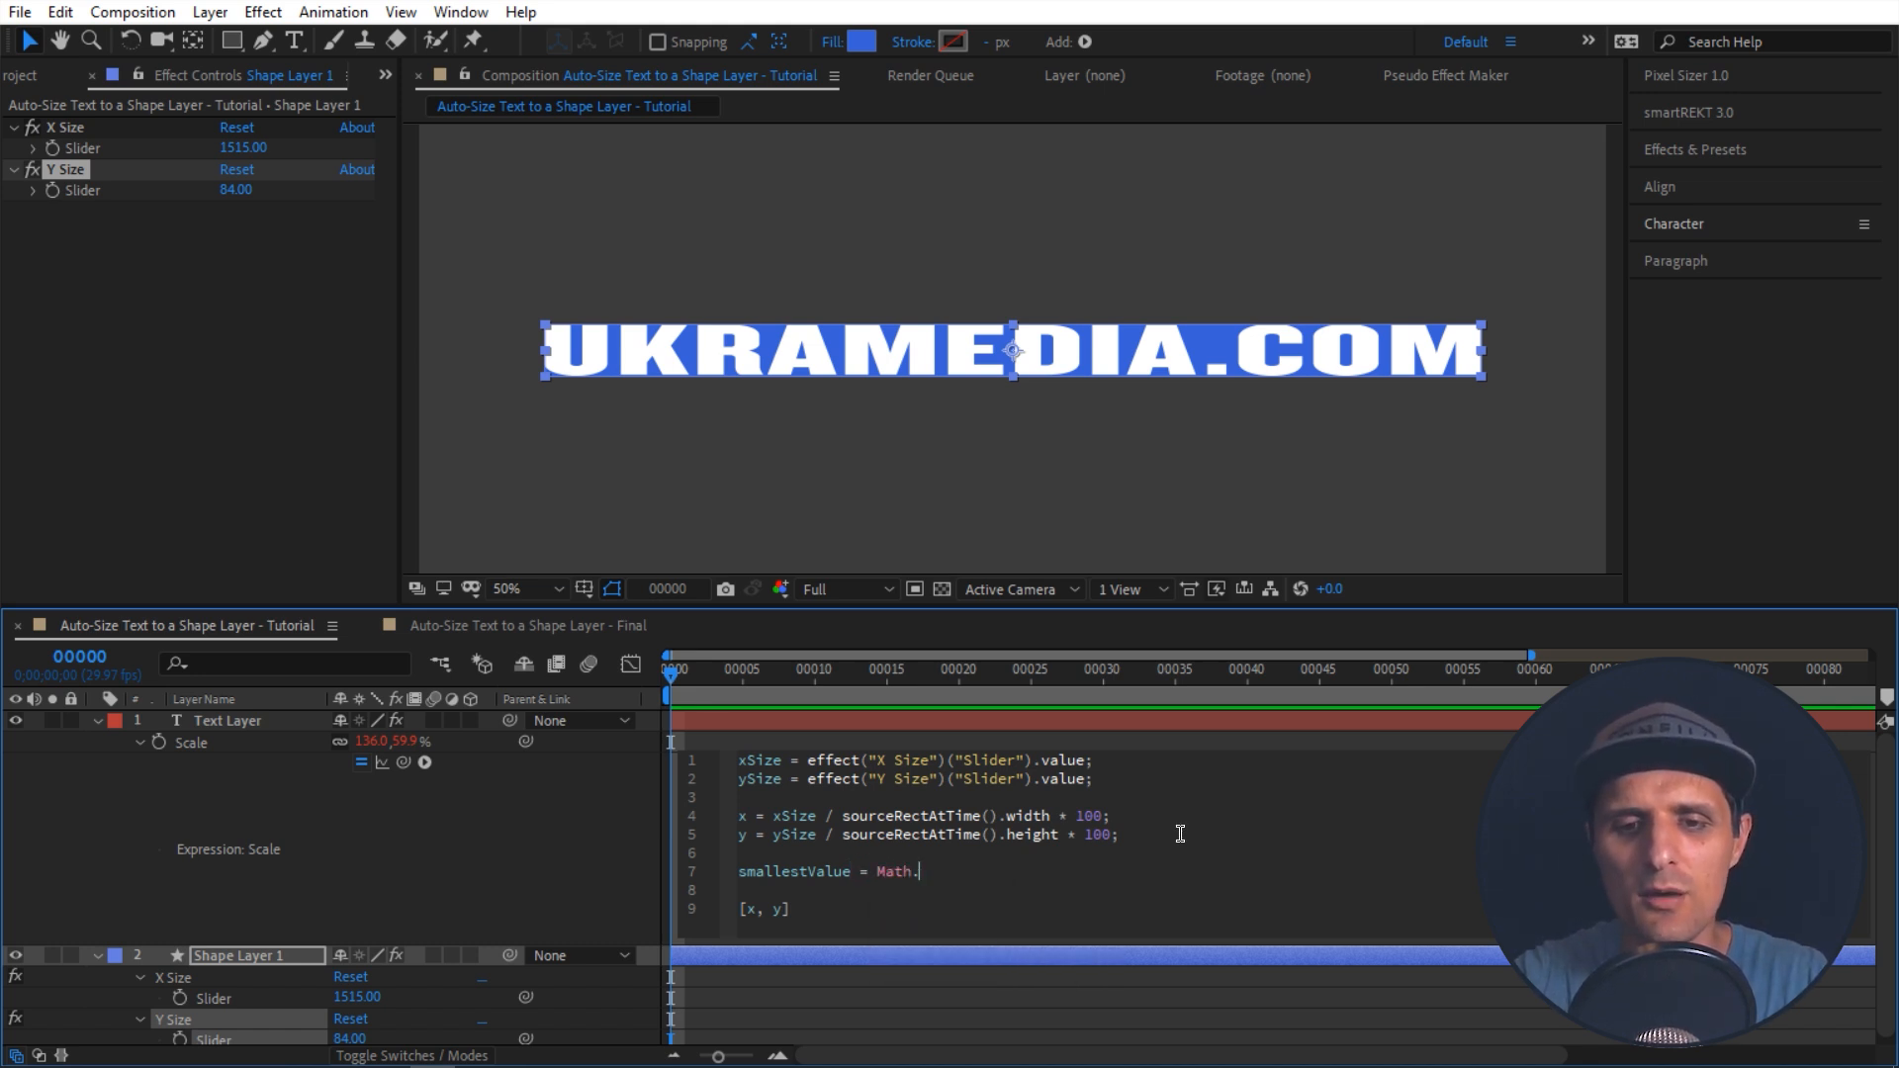
text(min()
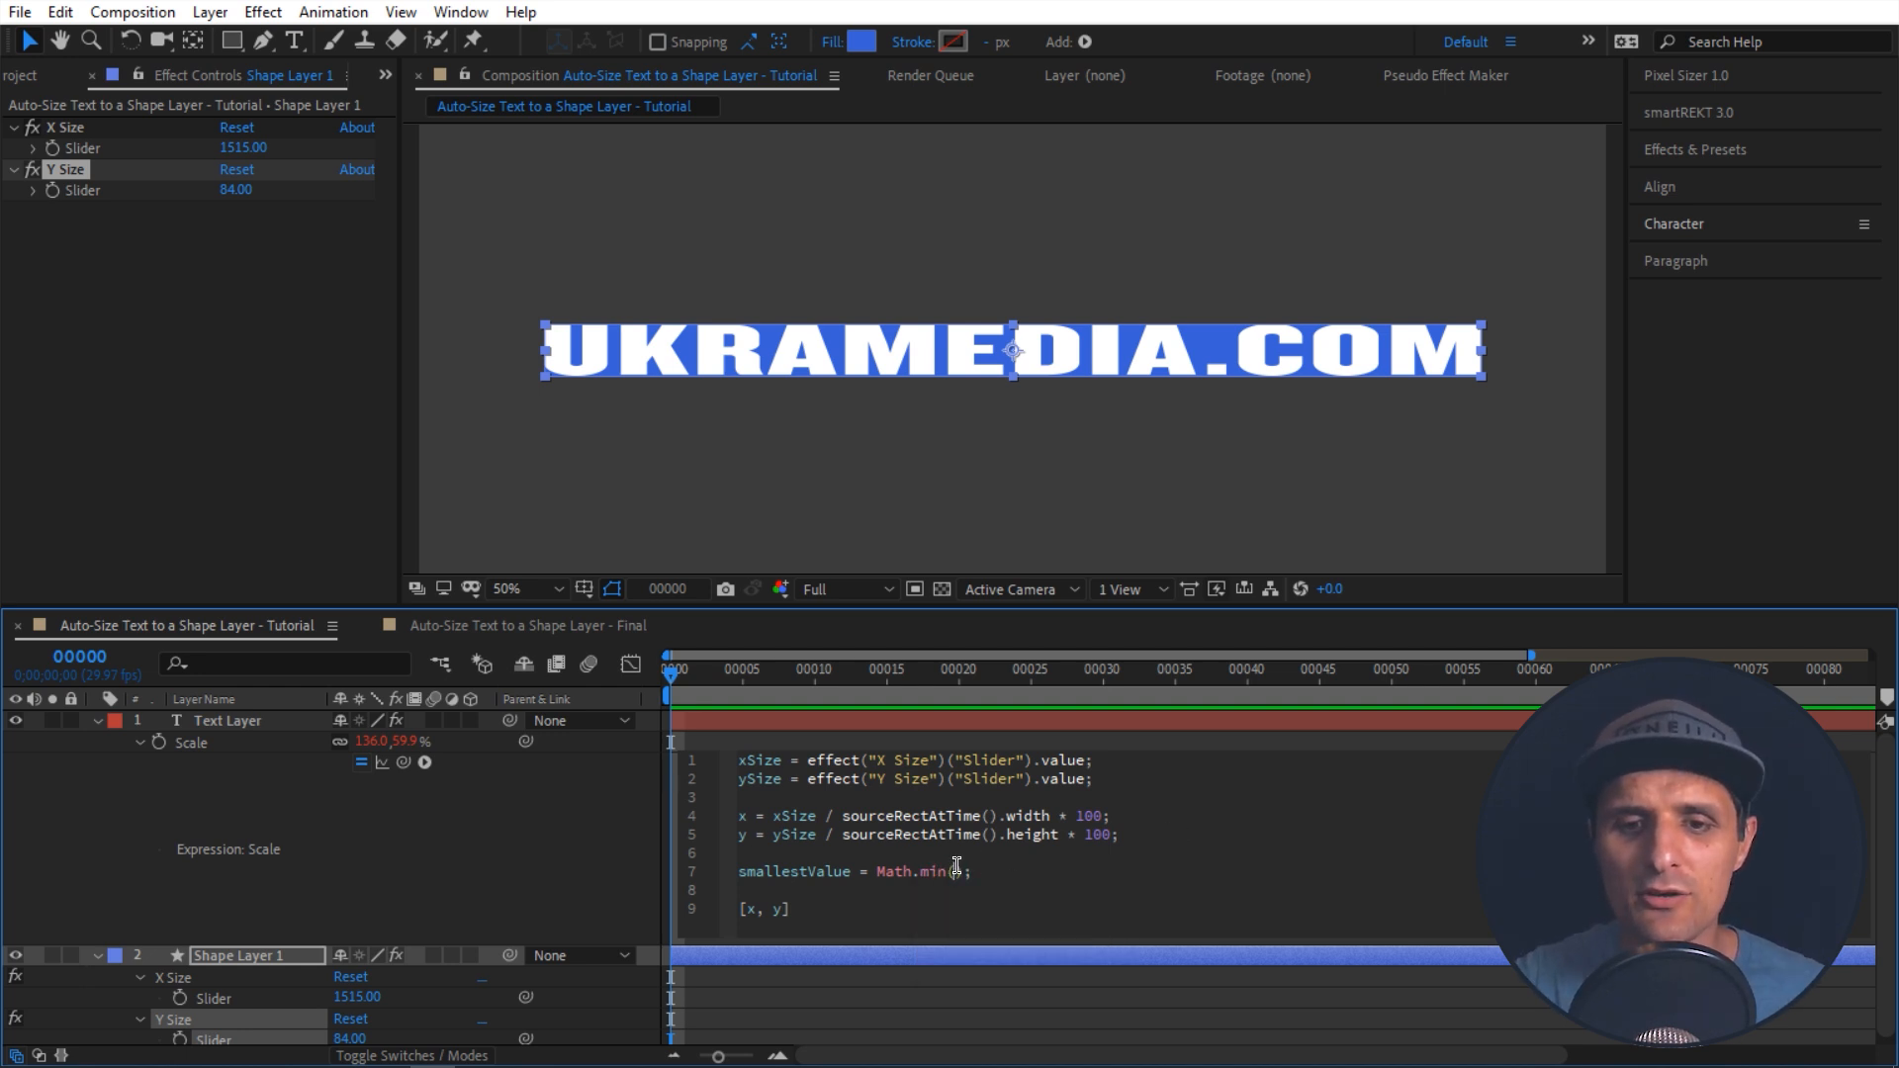
Step: Fill the Math.min parentheses with the test values 11, 22, 33, 44, 55 and apply the expression
text(11)
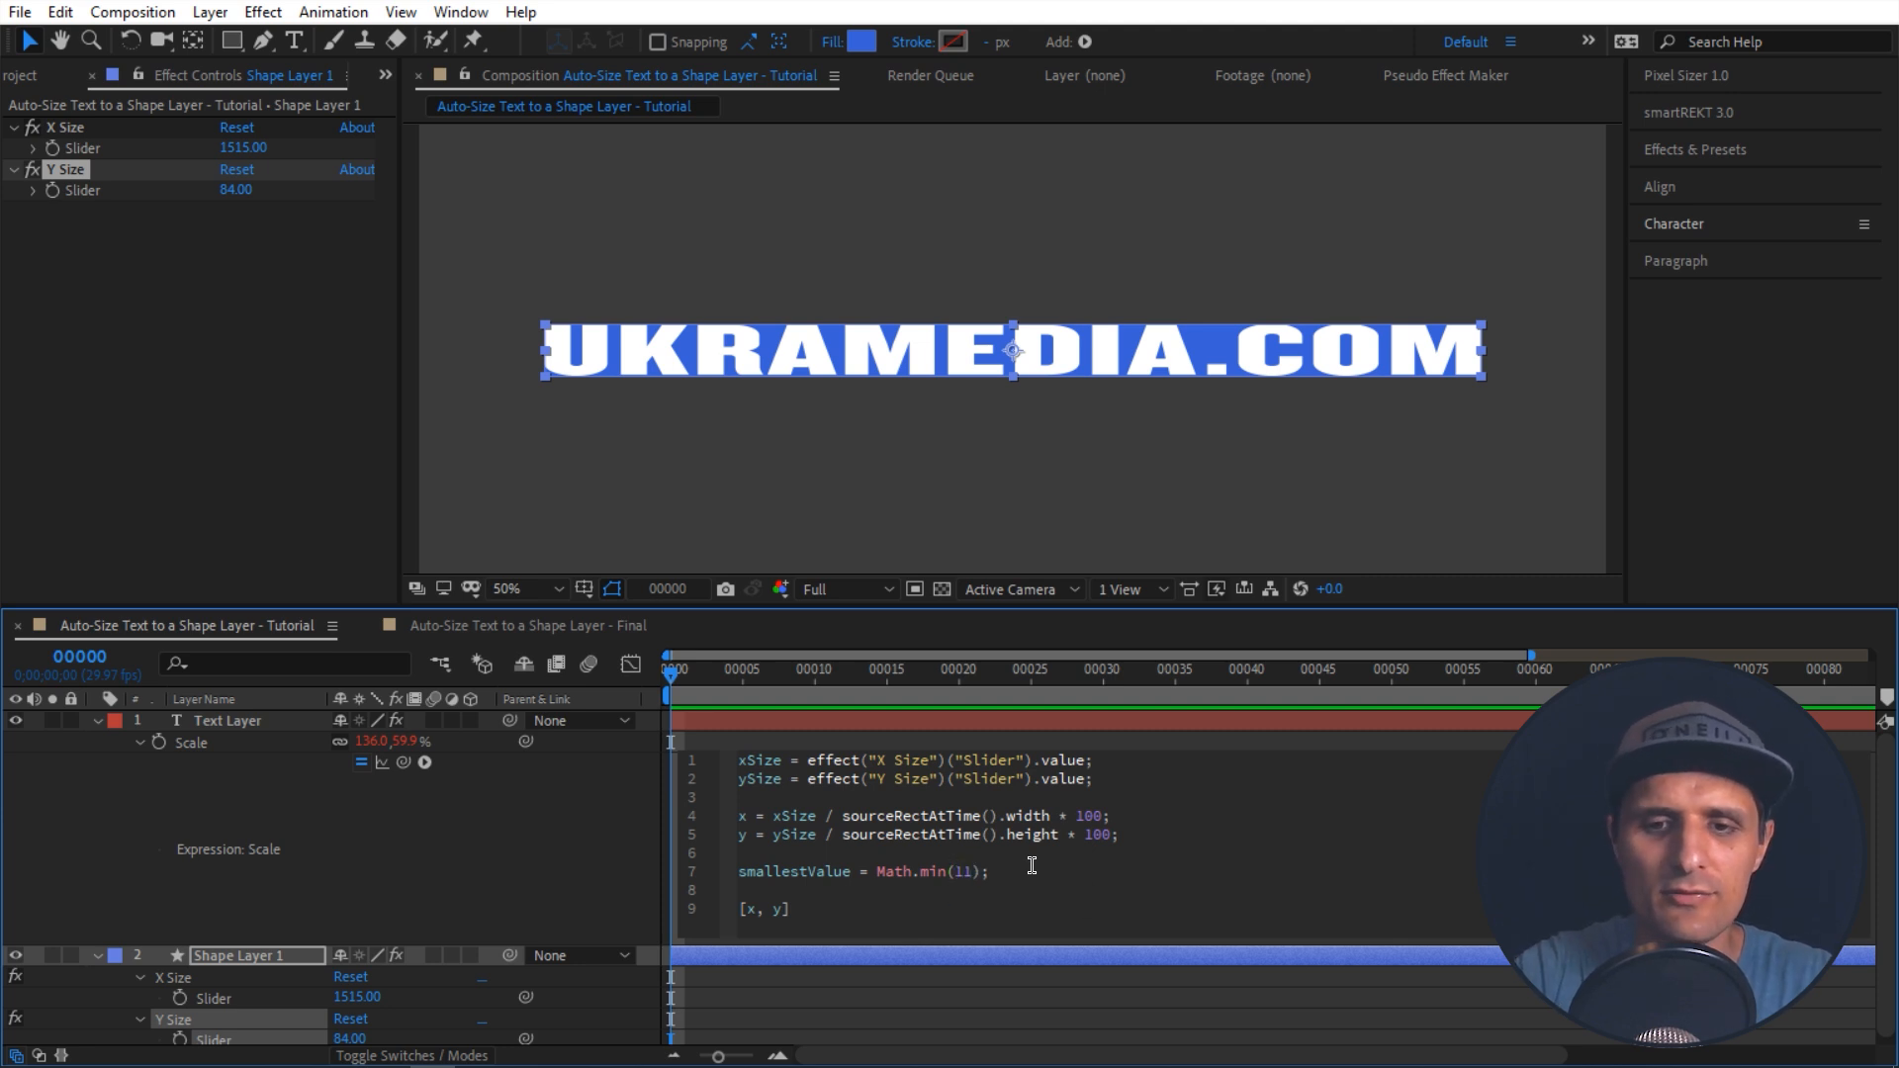
text(, 22, 33, 44, 55)
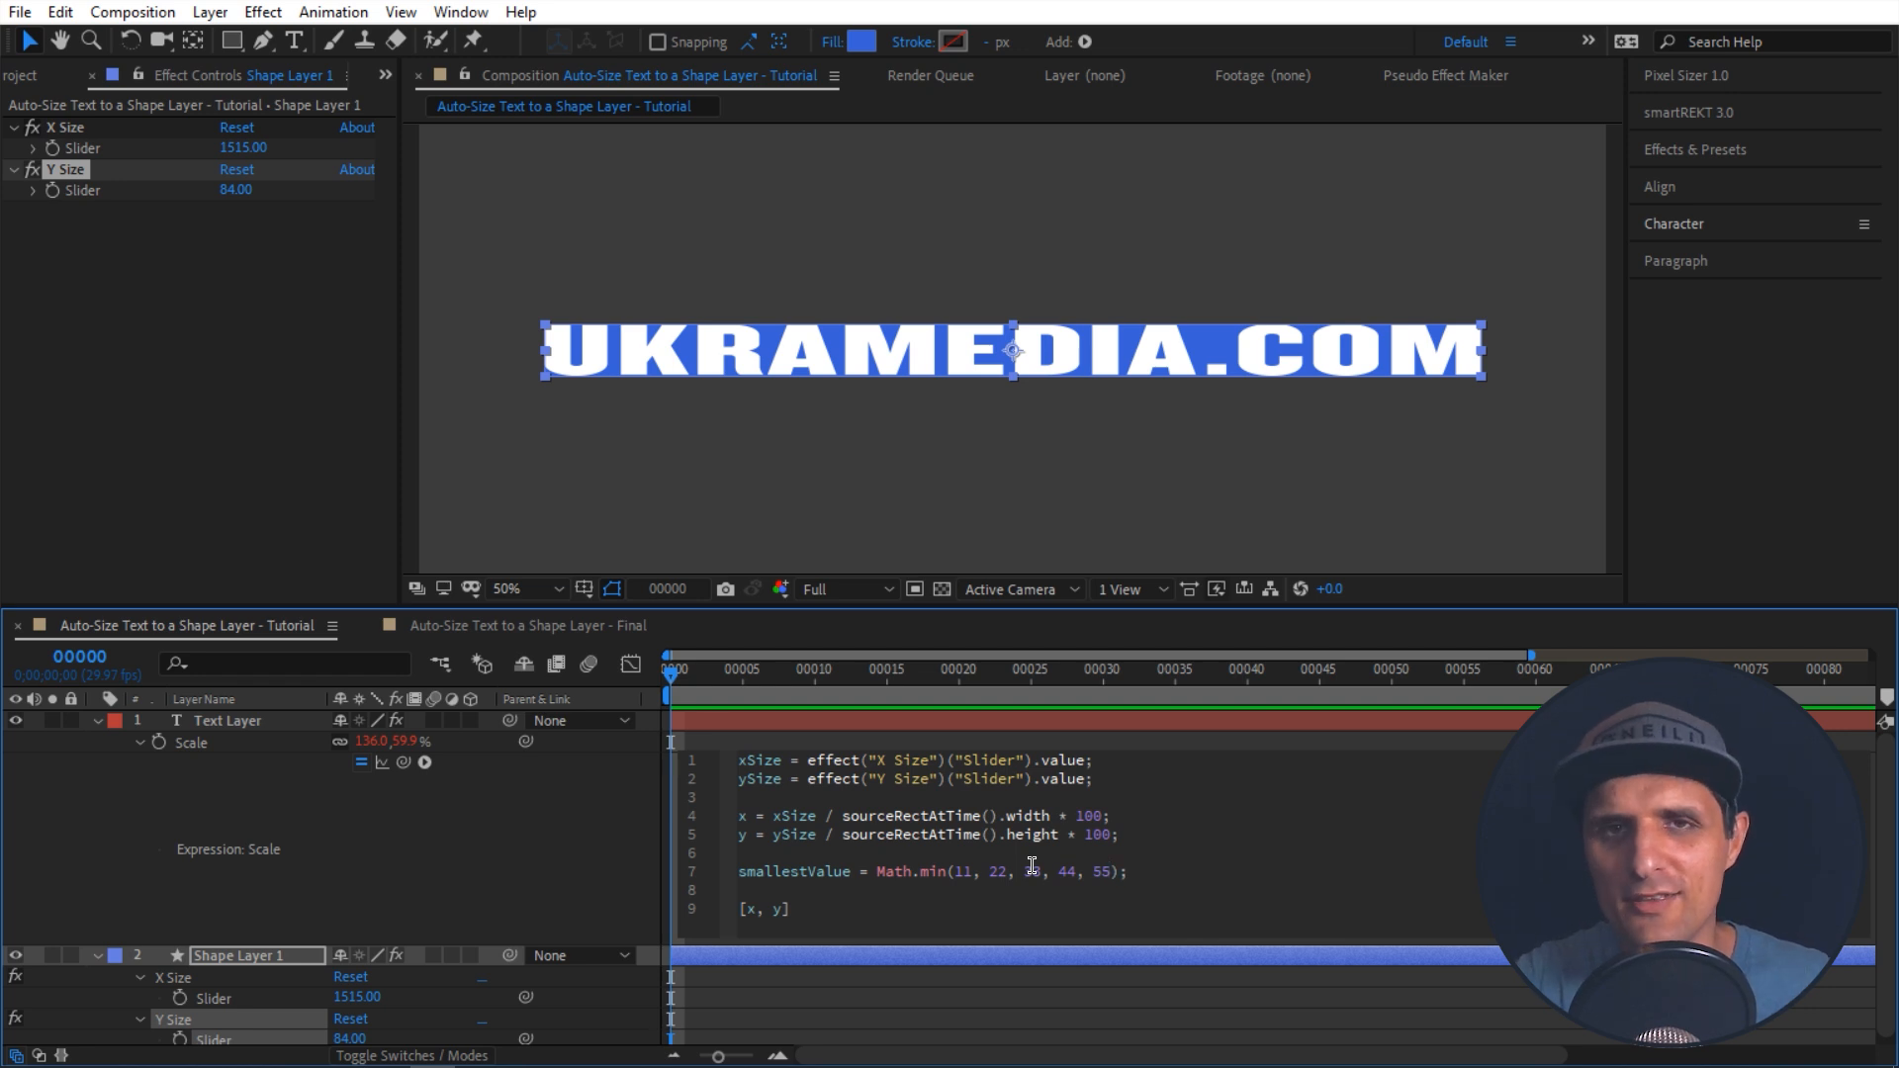
drag(962, 872, 1112, 872)
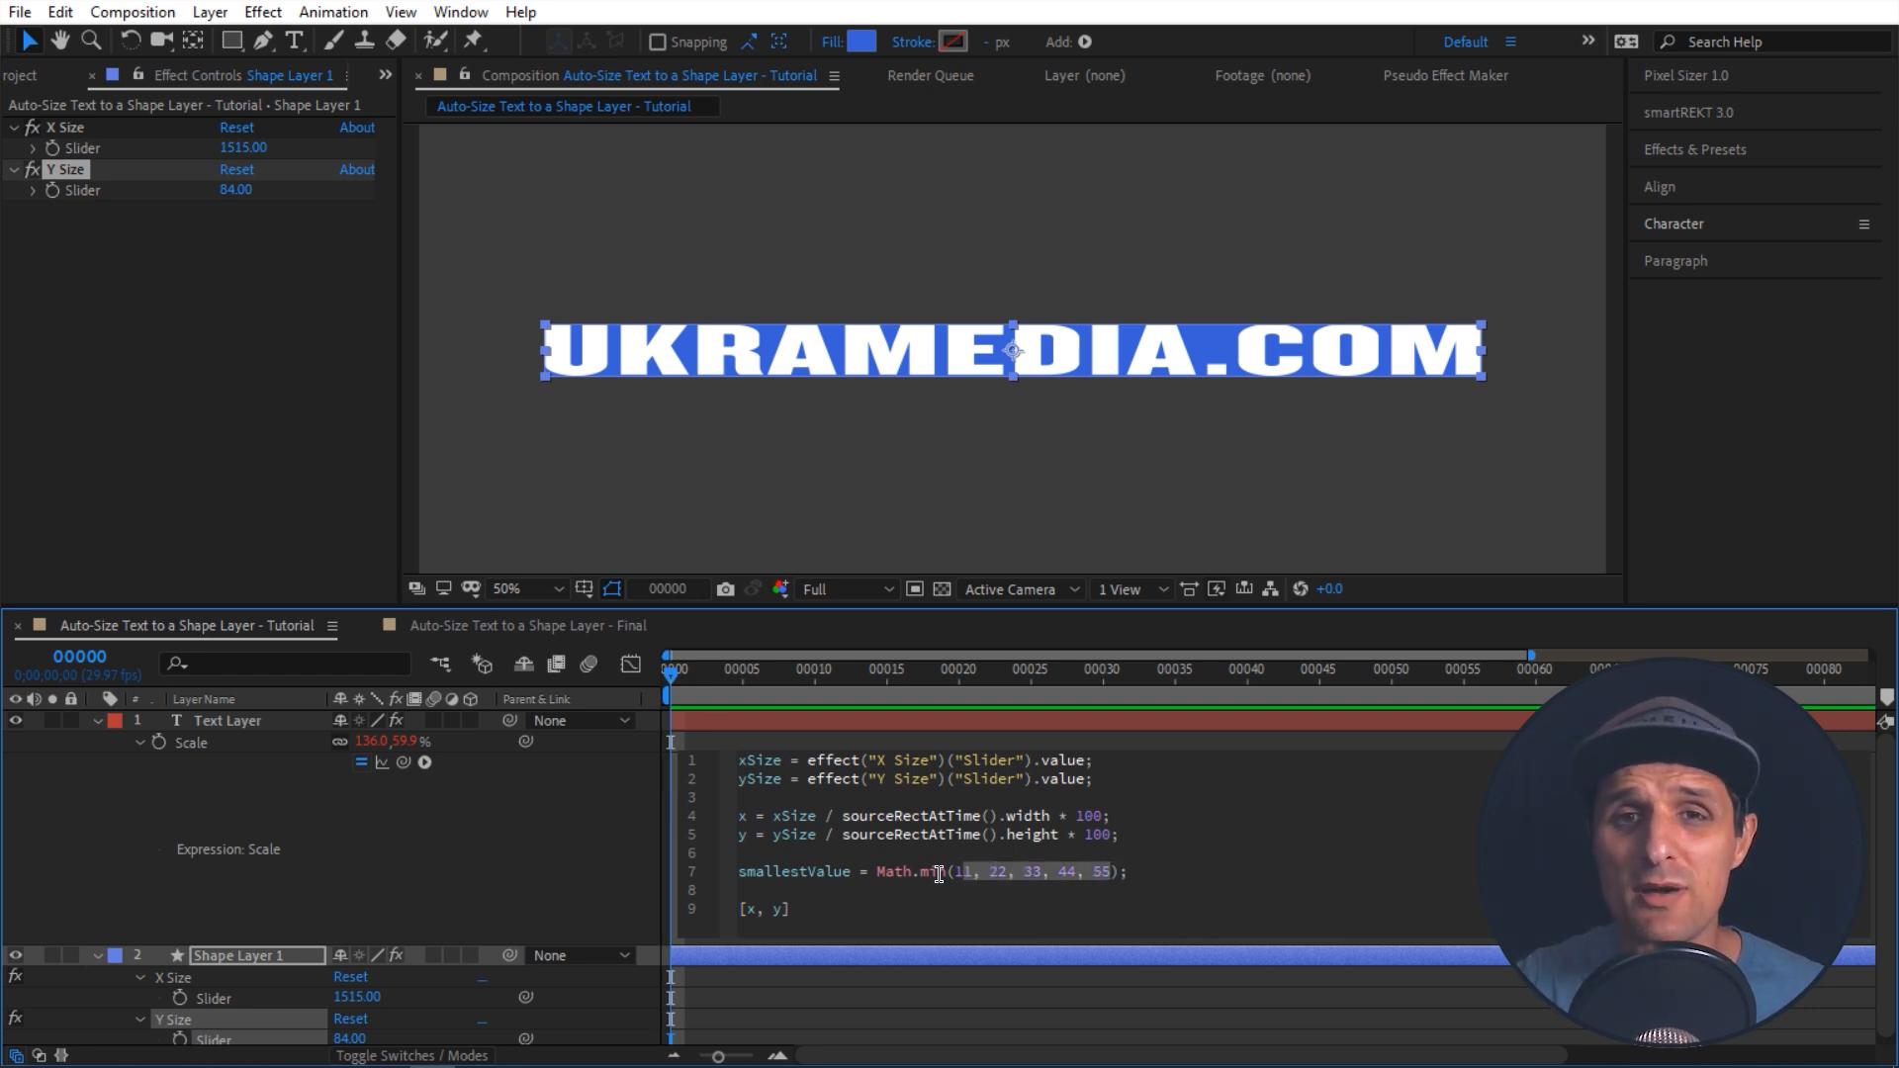
click(584, 865)
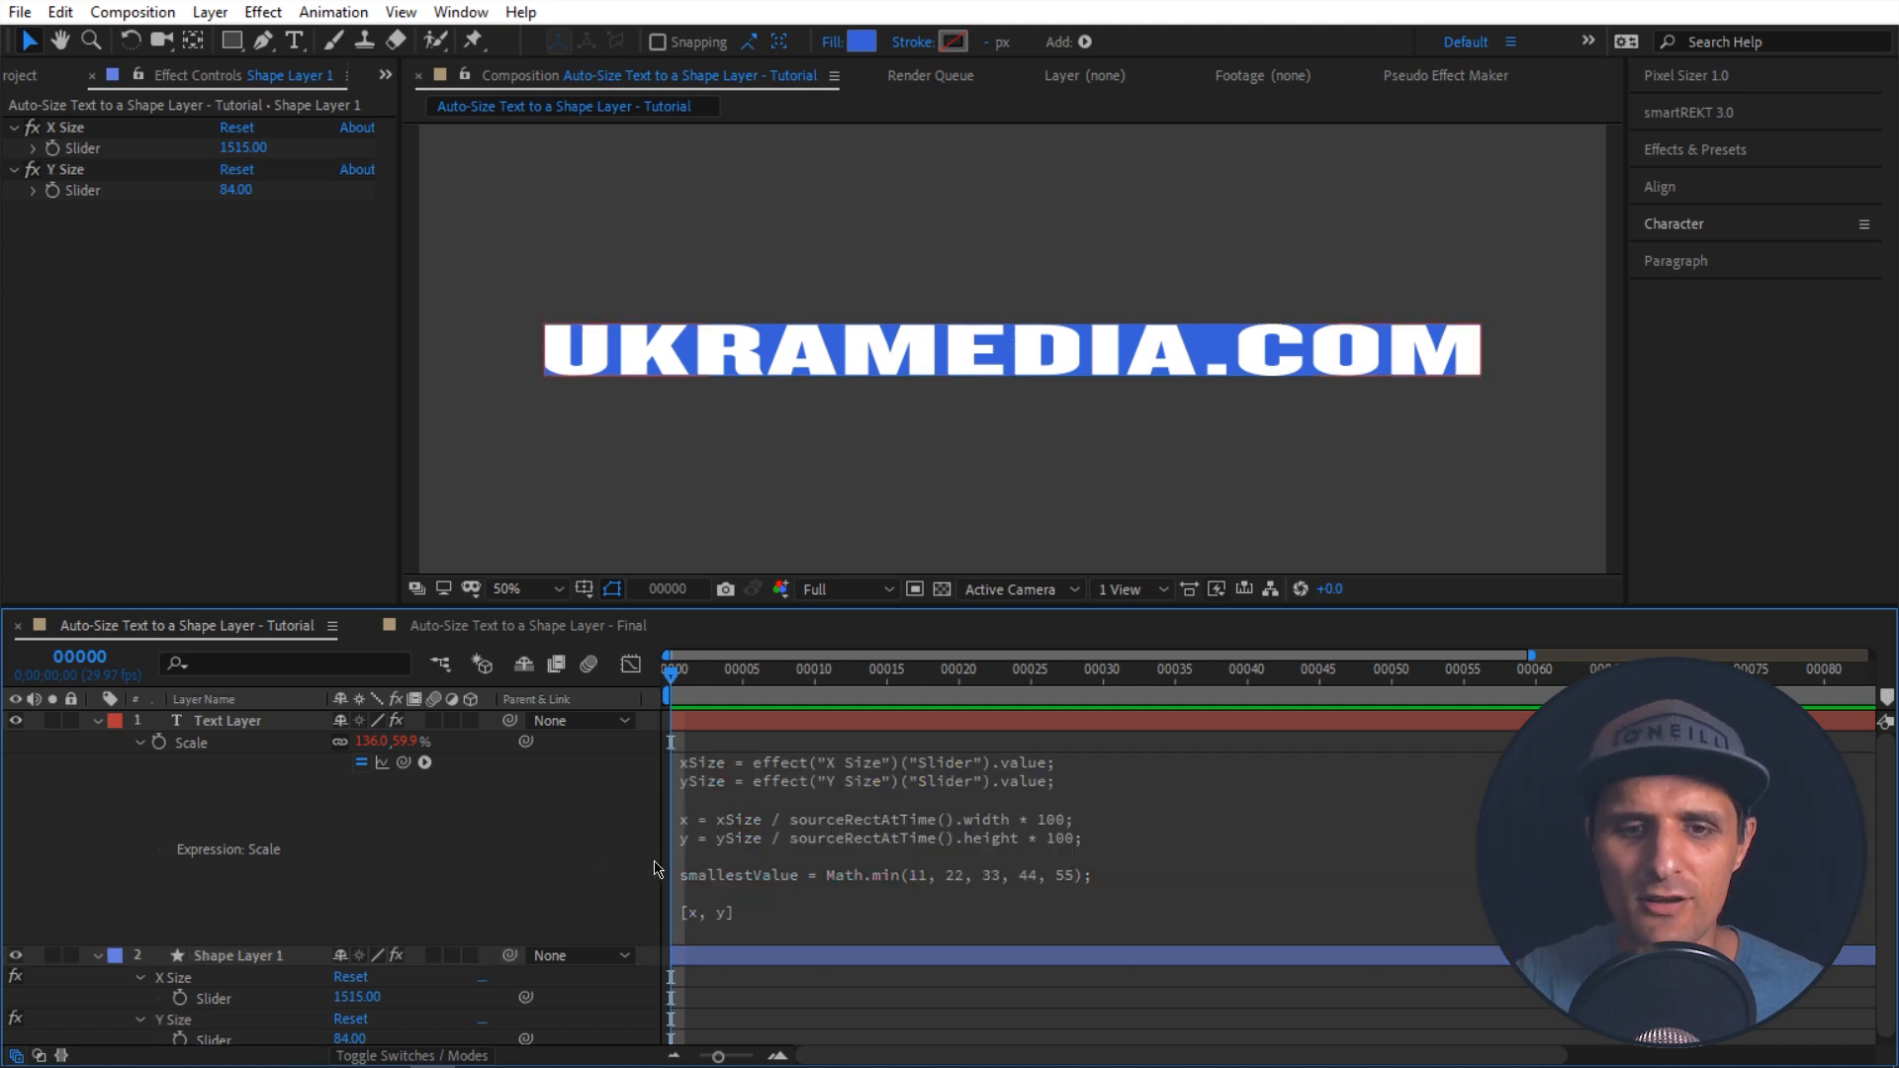
Step: Put throw in front of smallestValue in the Scale expression to output the Math.min result as an error
click(789, 867)
click(741, 872)
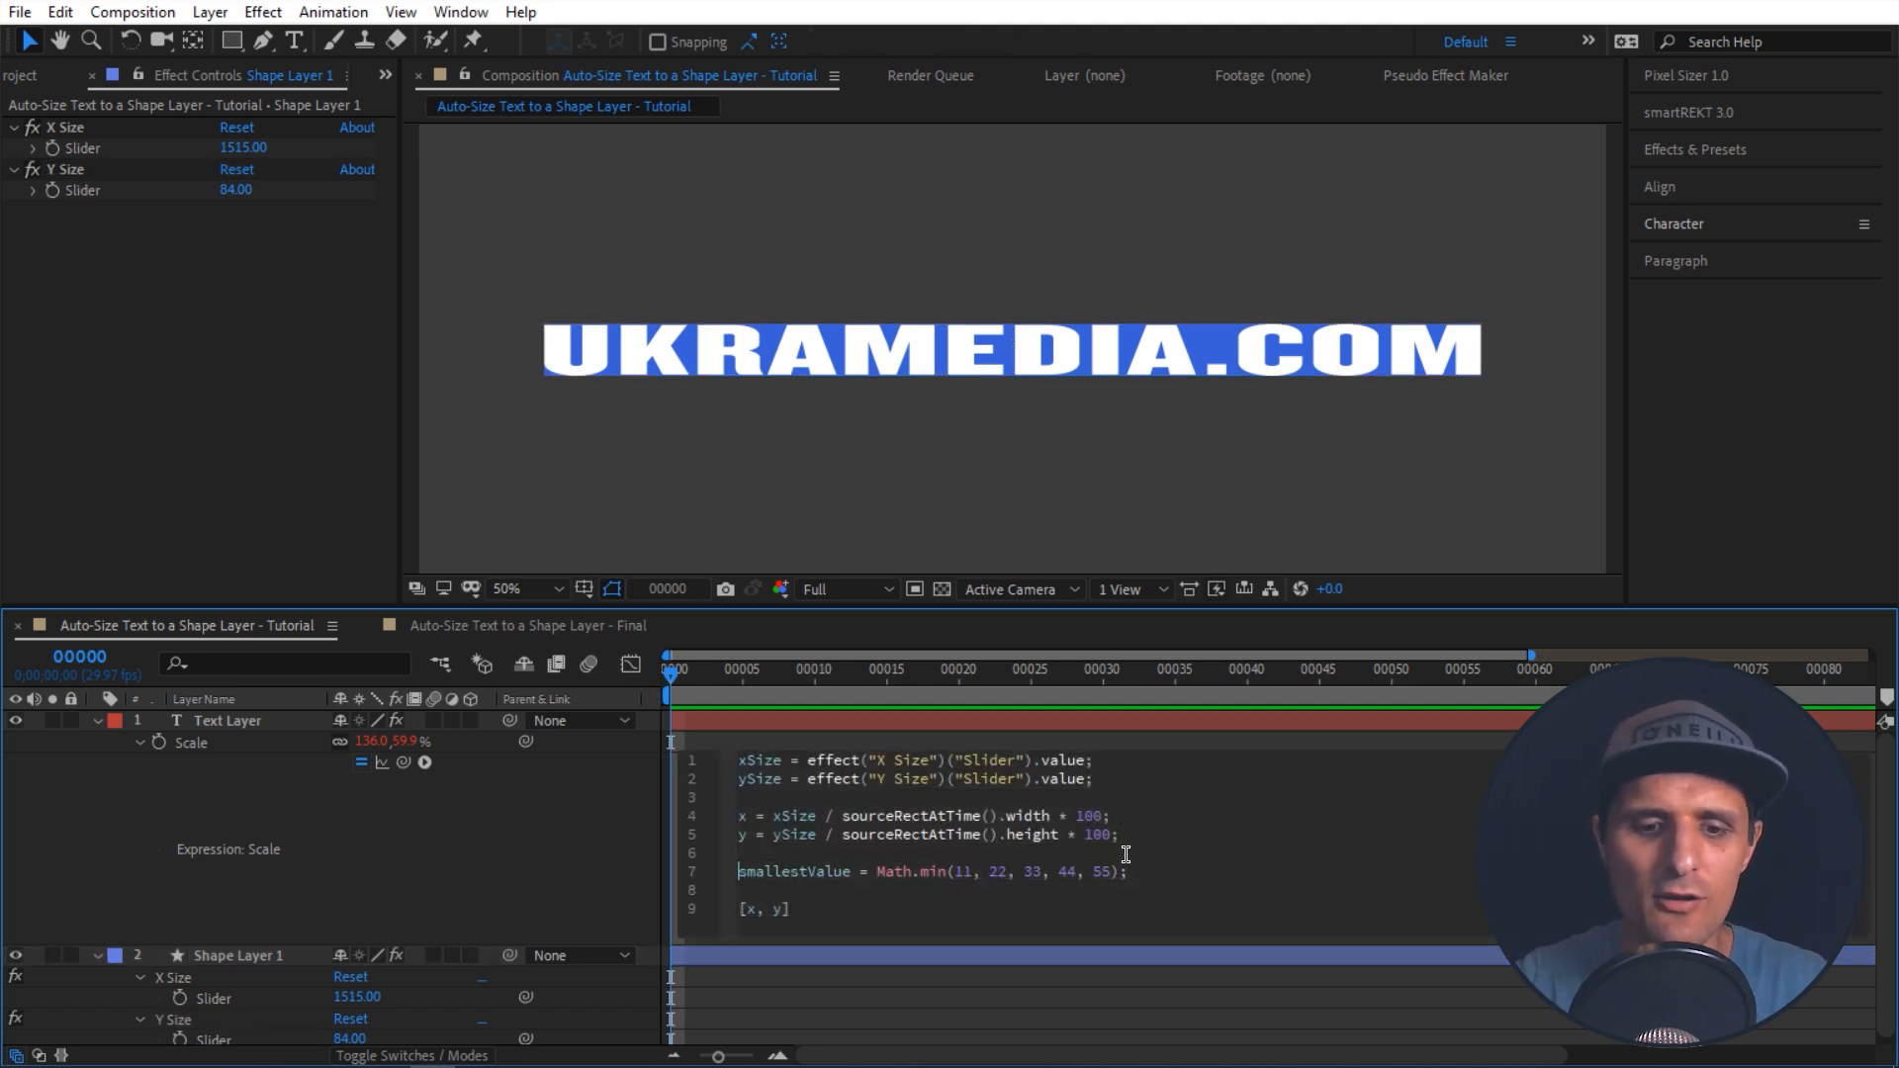
text(throw)
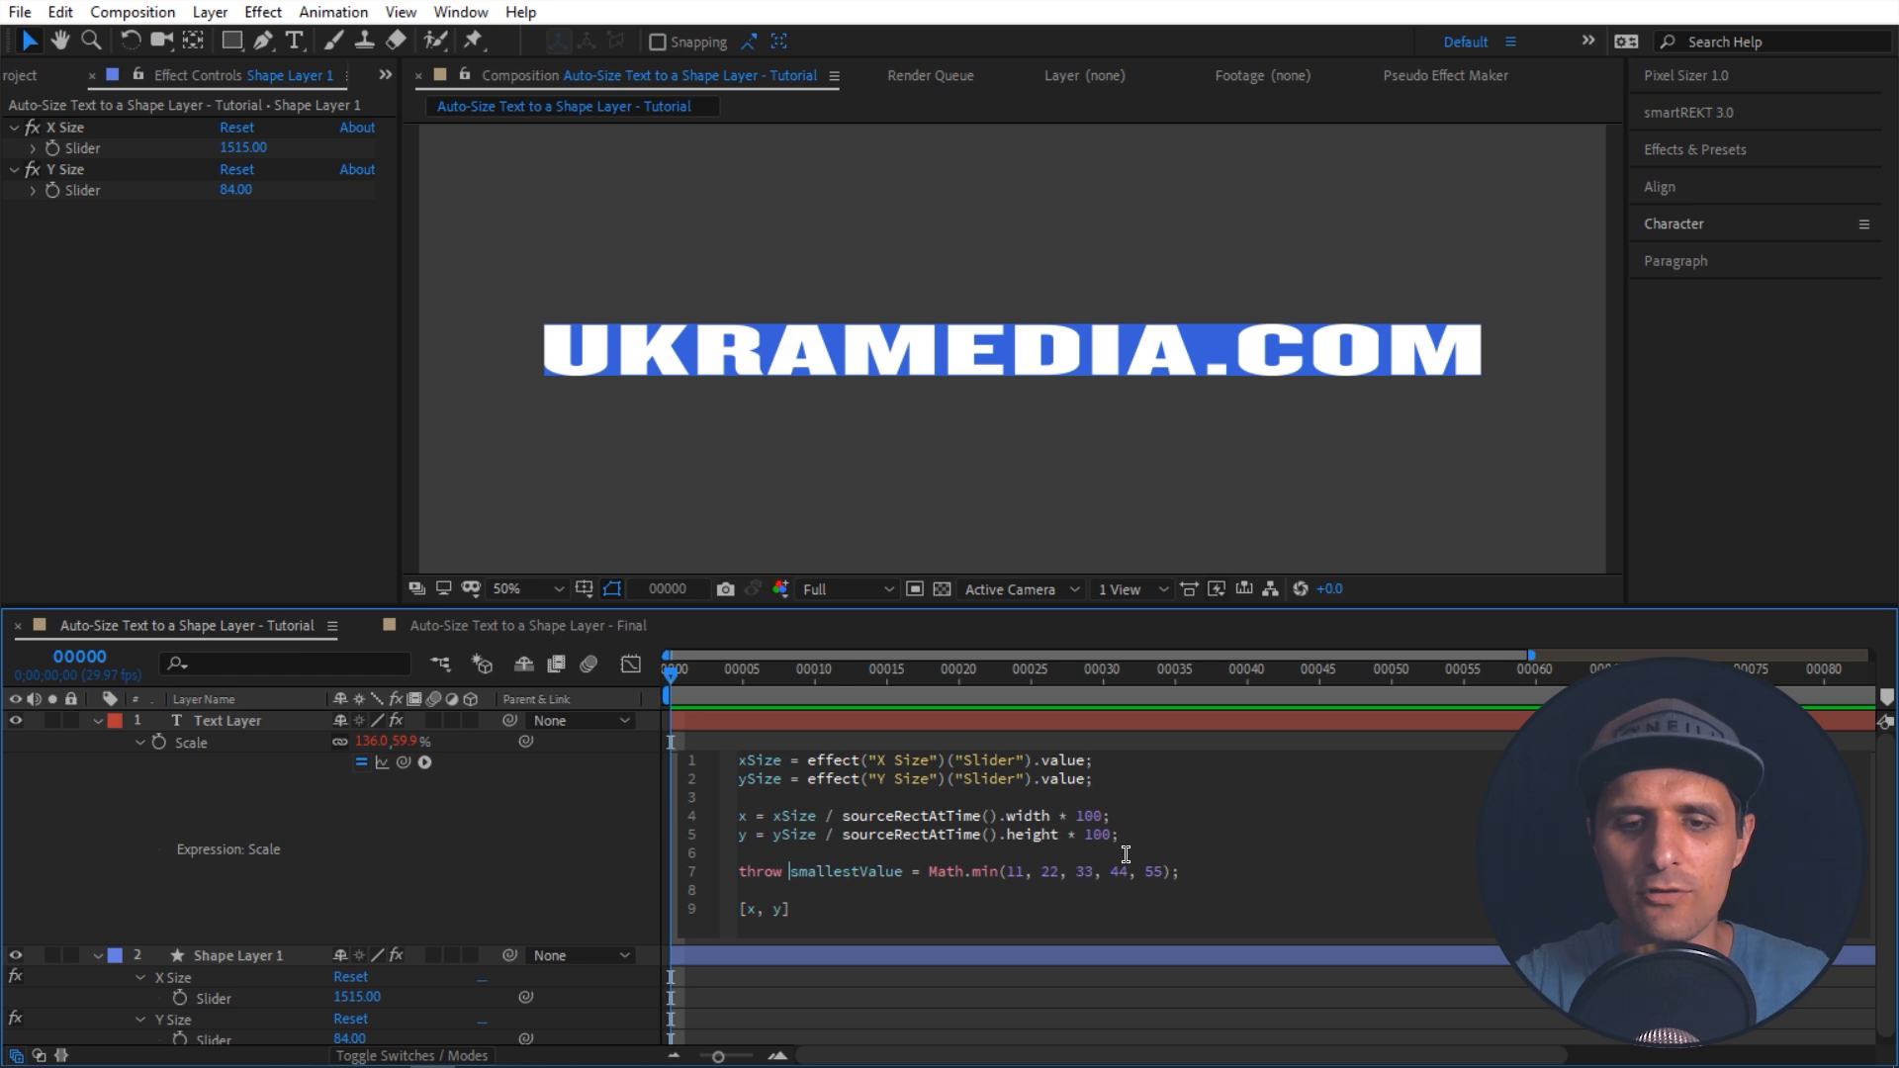
click(574, 849)
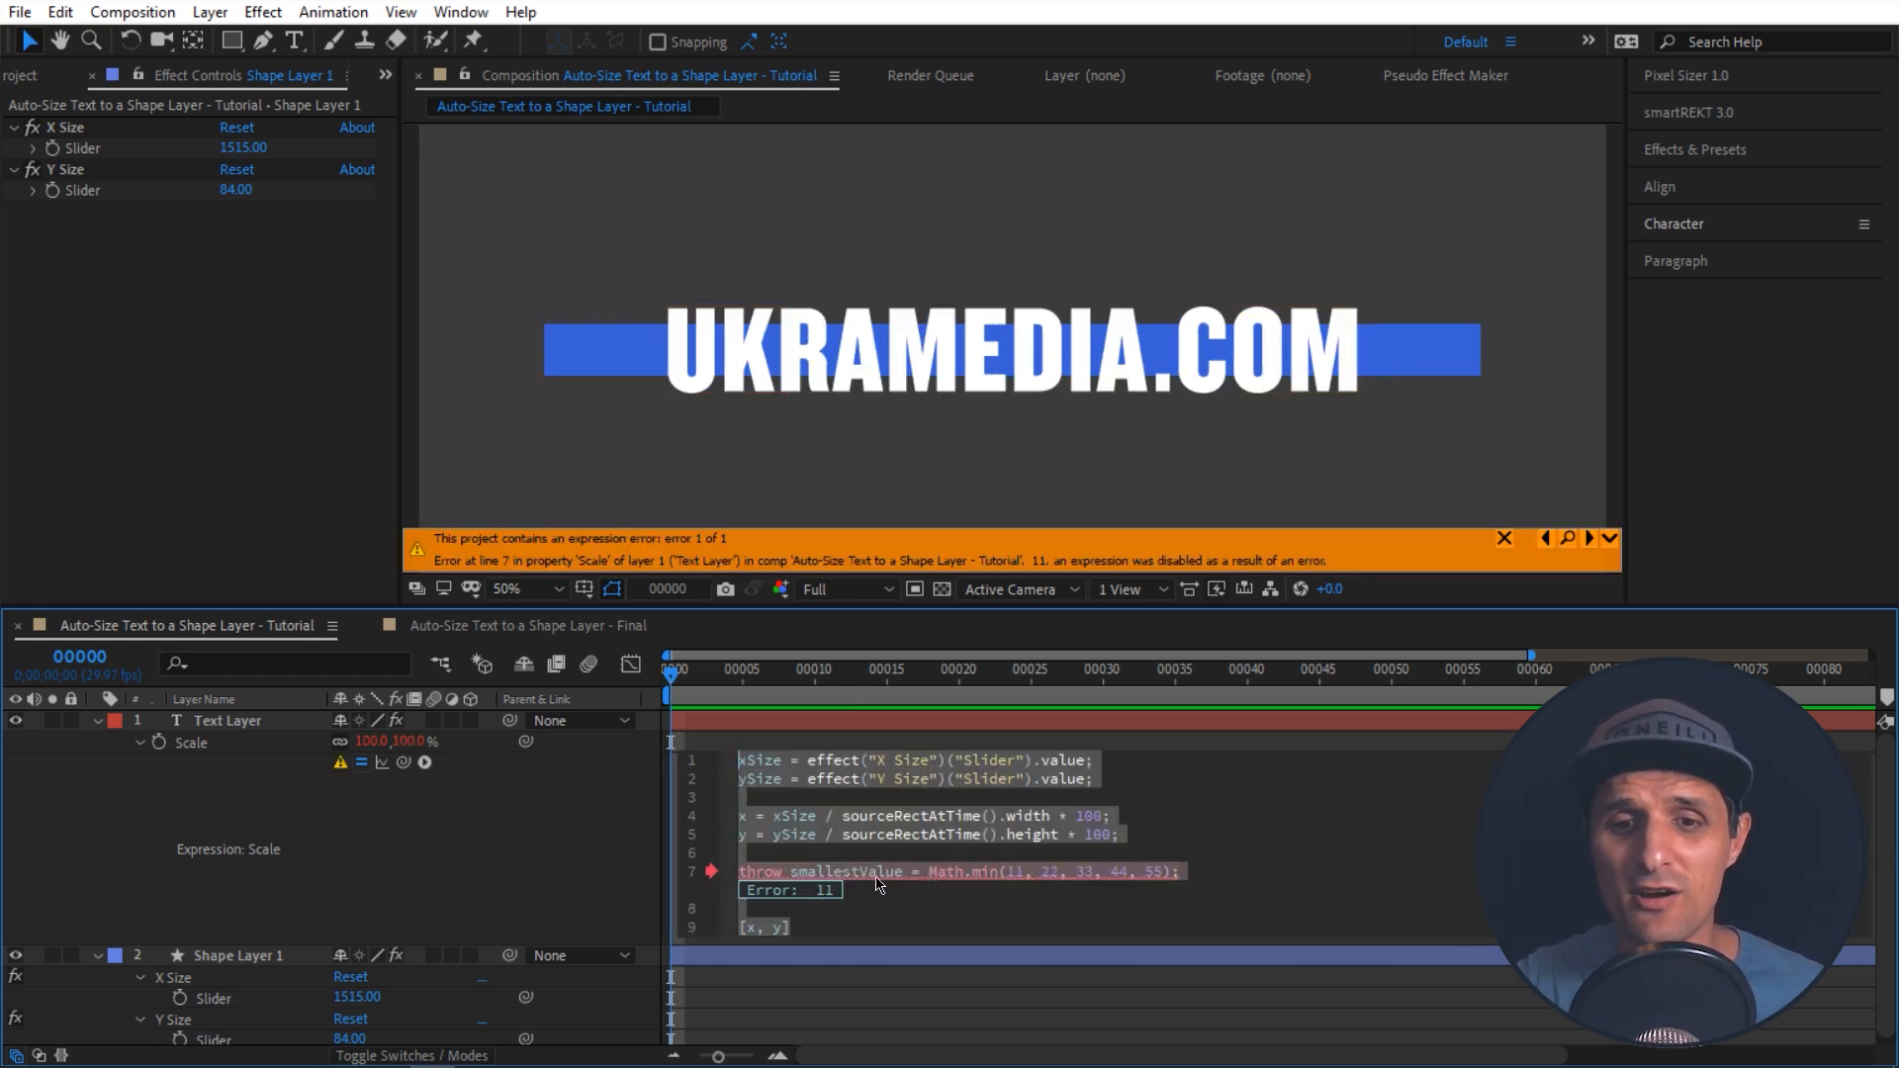
Step: Remove 11 from the Math.min test values and apply the expression again
click(942, 898)
double_click(1015, 871)
key(Delete)
key(Delete)
key(Delete)
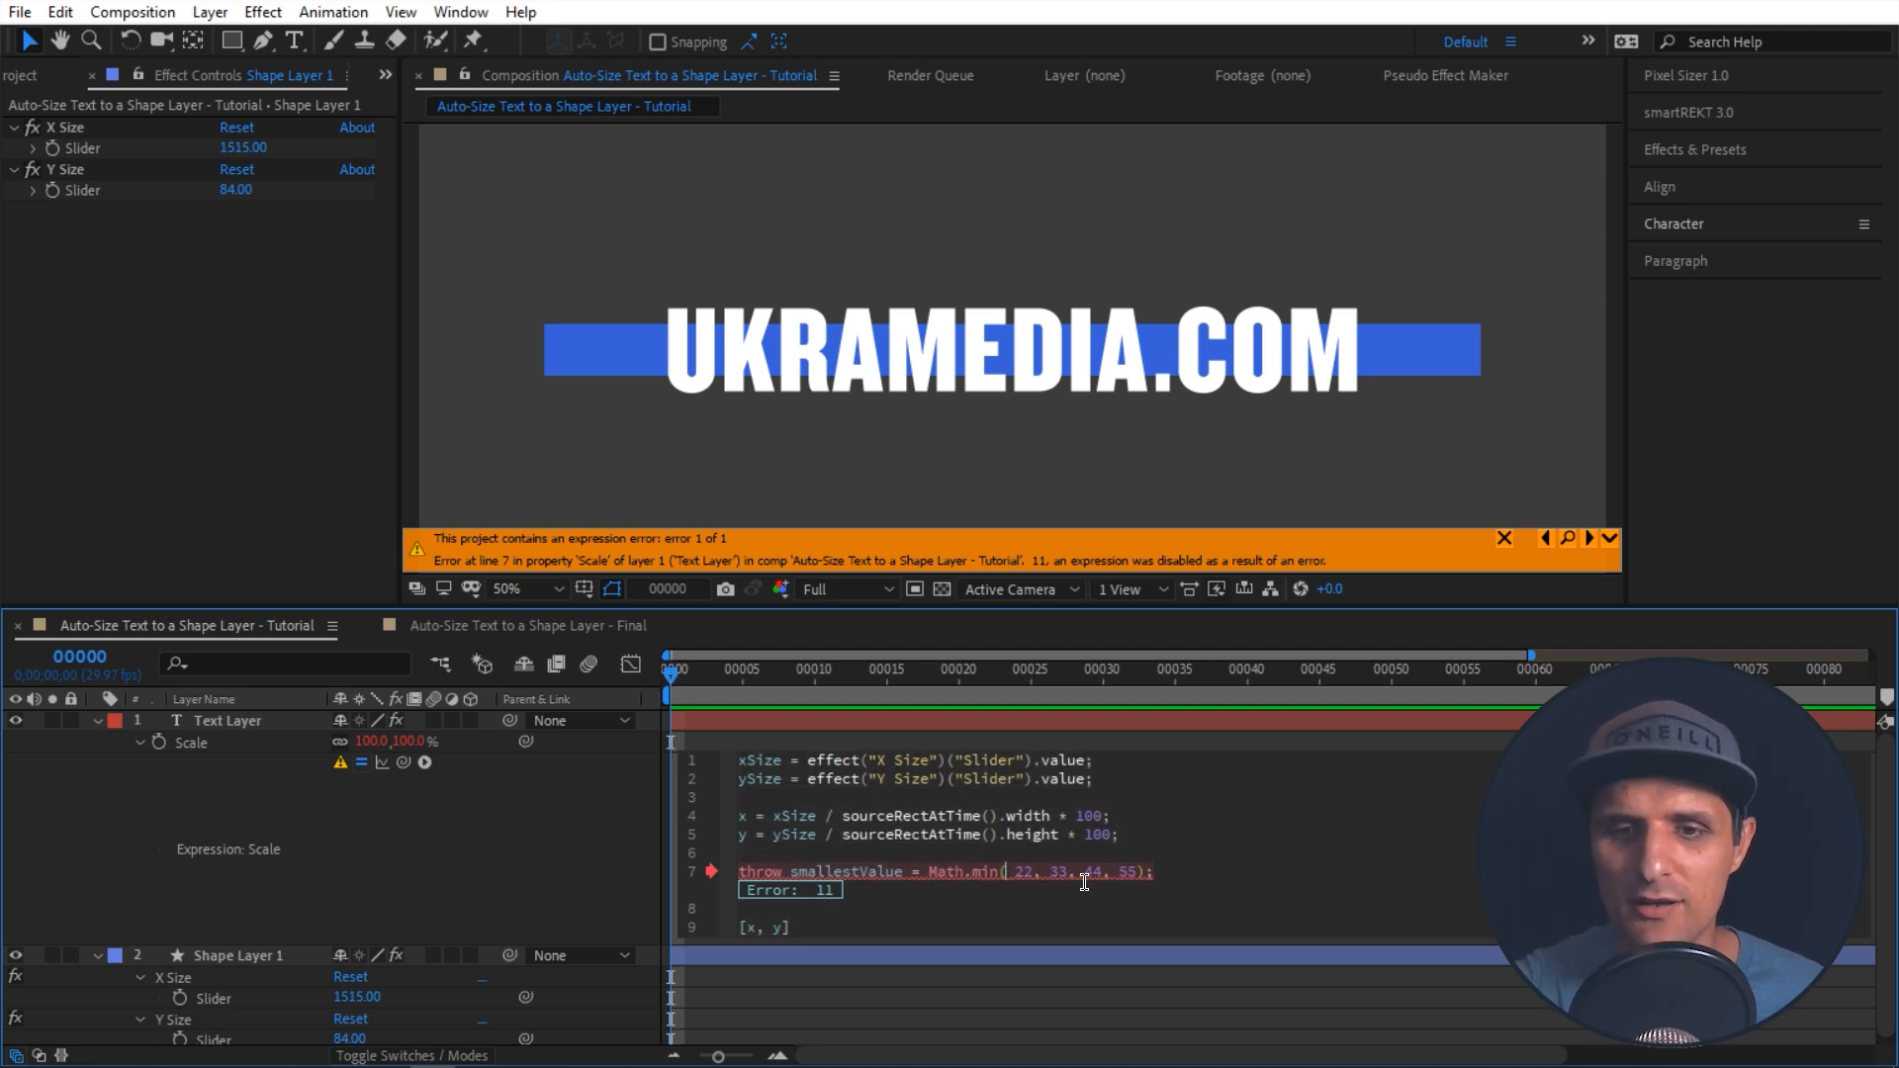
key(KP_Enter)
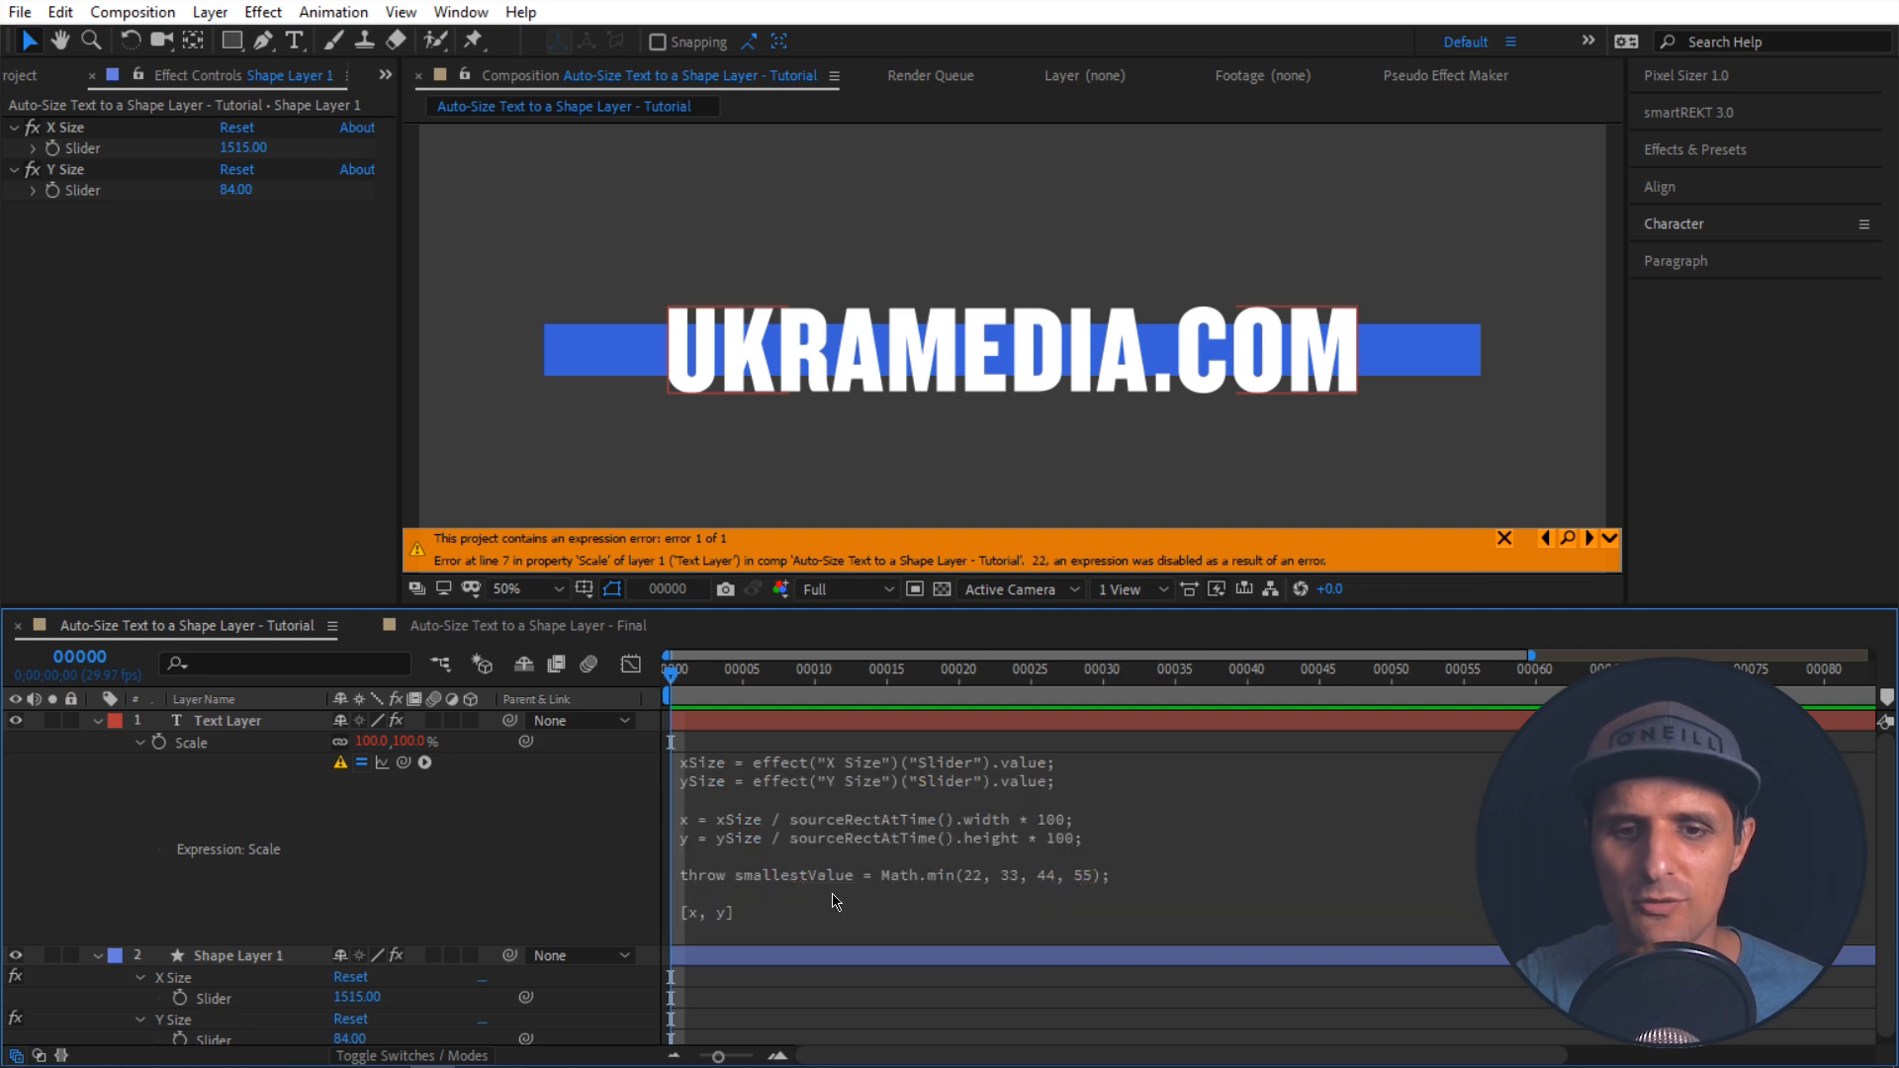
Step: Switch Math.min to Math.max in the throw line and apply it to test the largest value
click(841, 905)
click(986, 888)
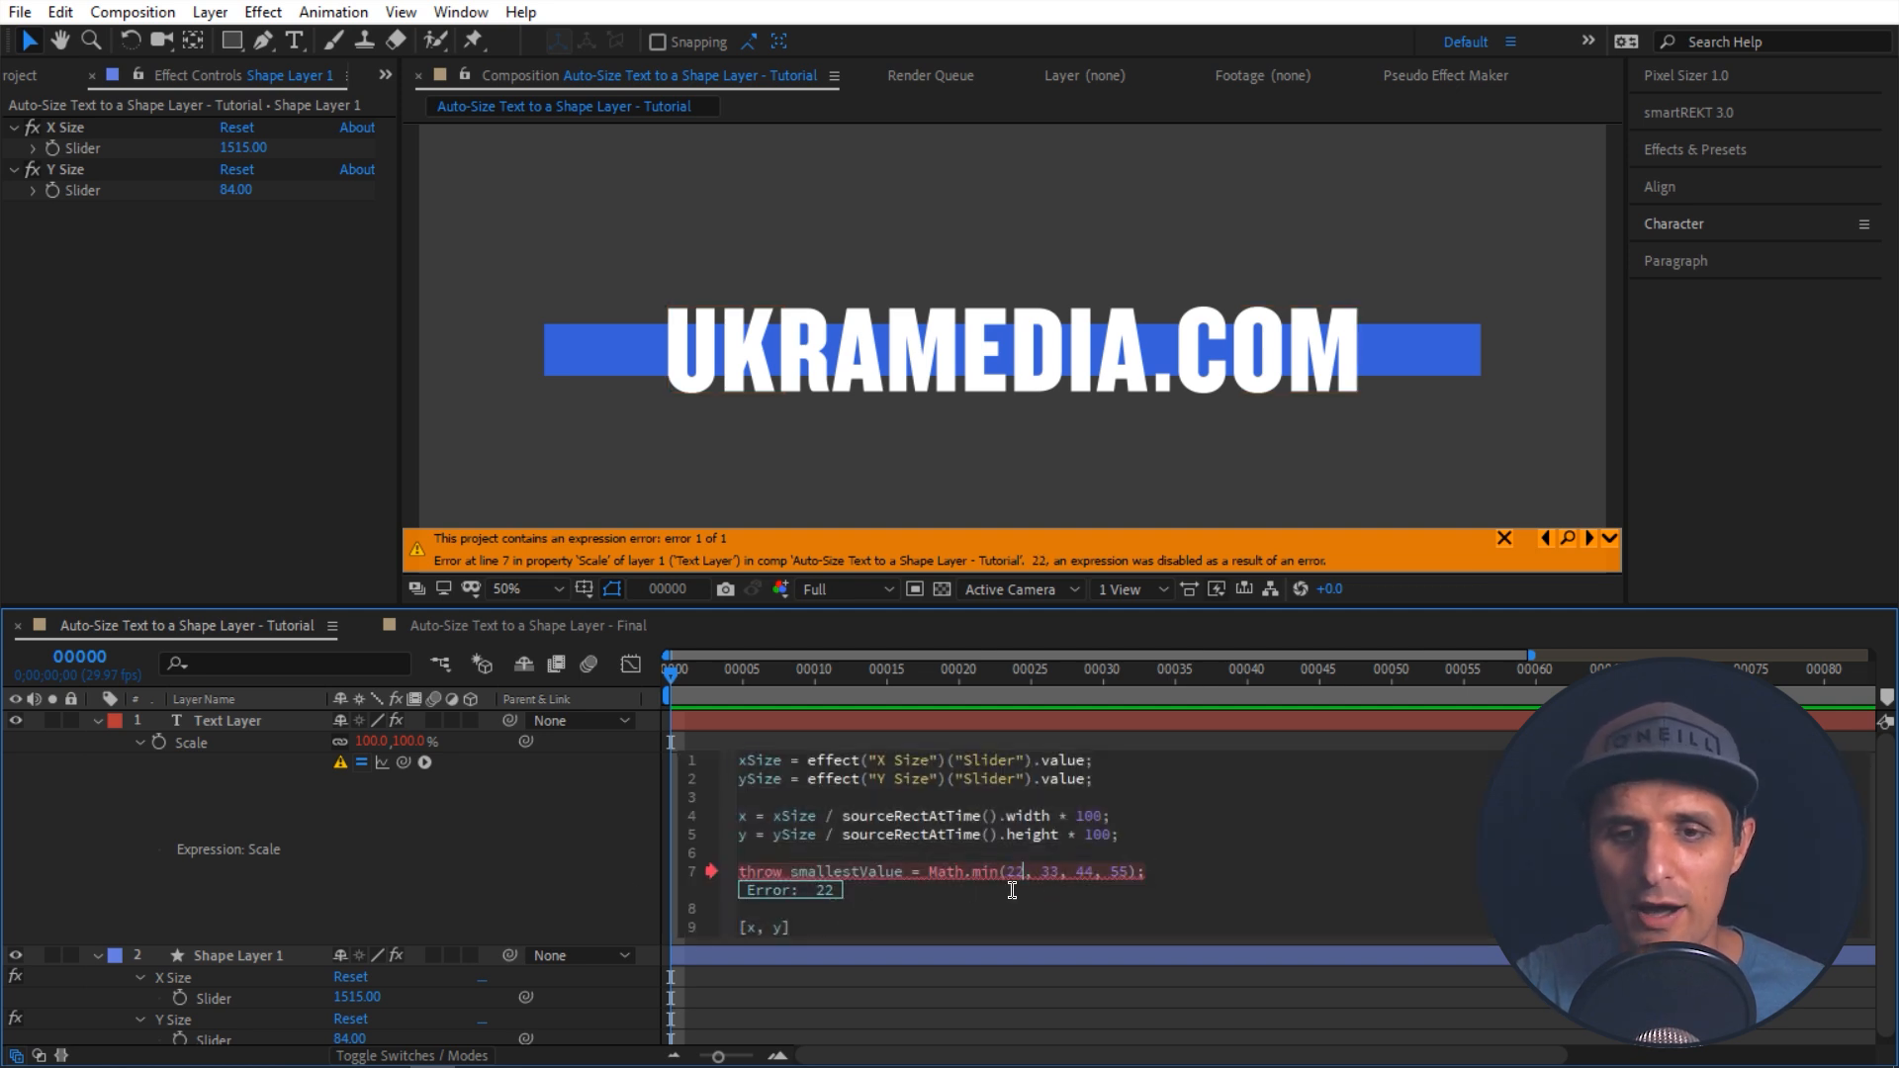
key(BackSpace)
key(BackSpace)
key(BackSpace)
text(max)
click(639, 860)
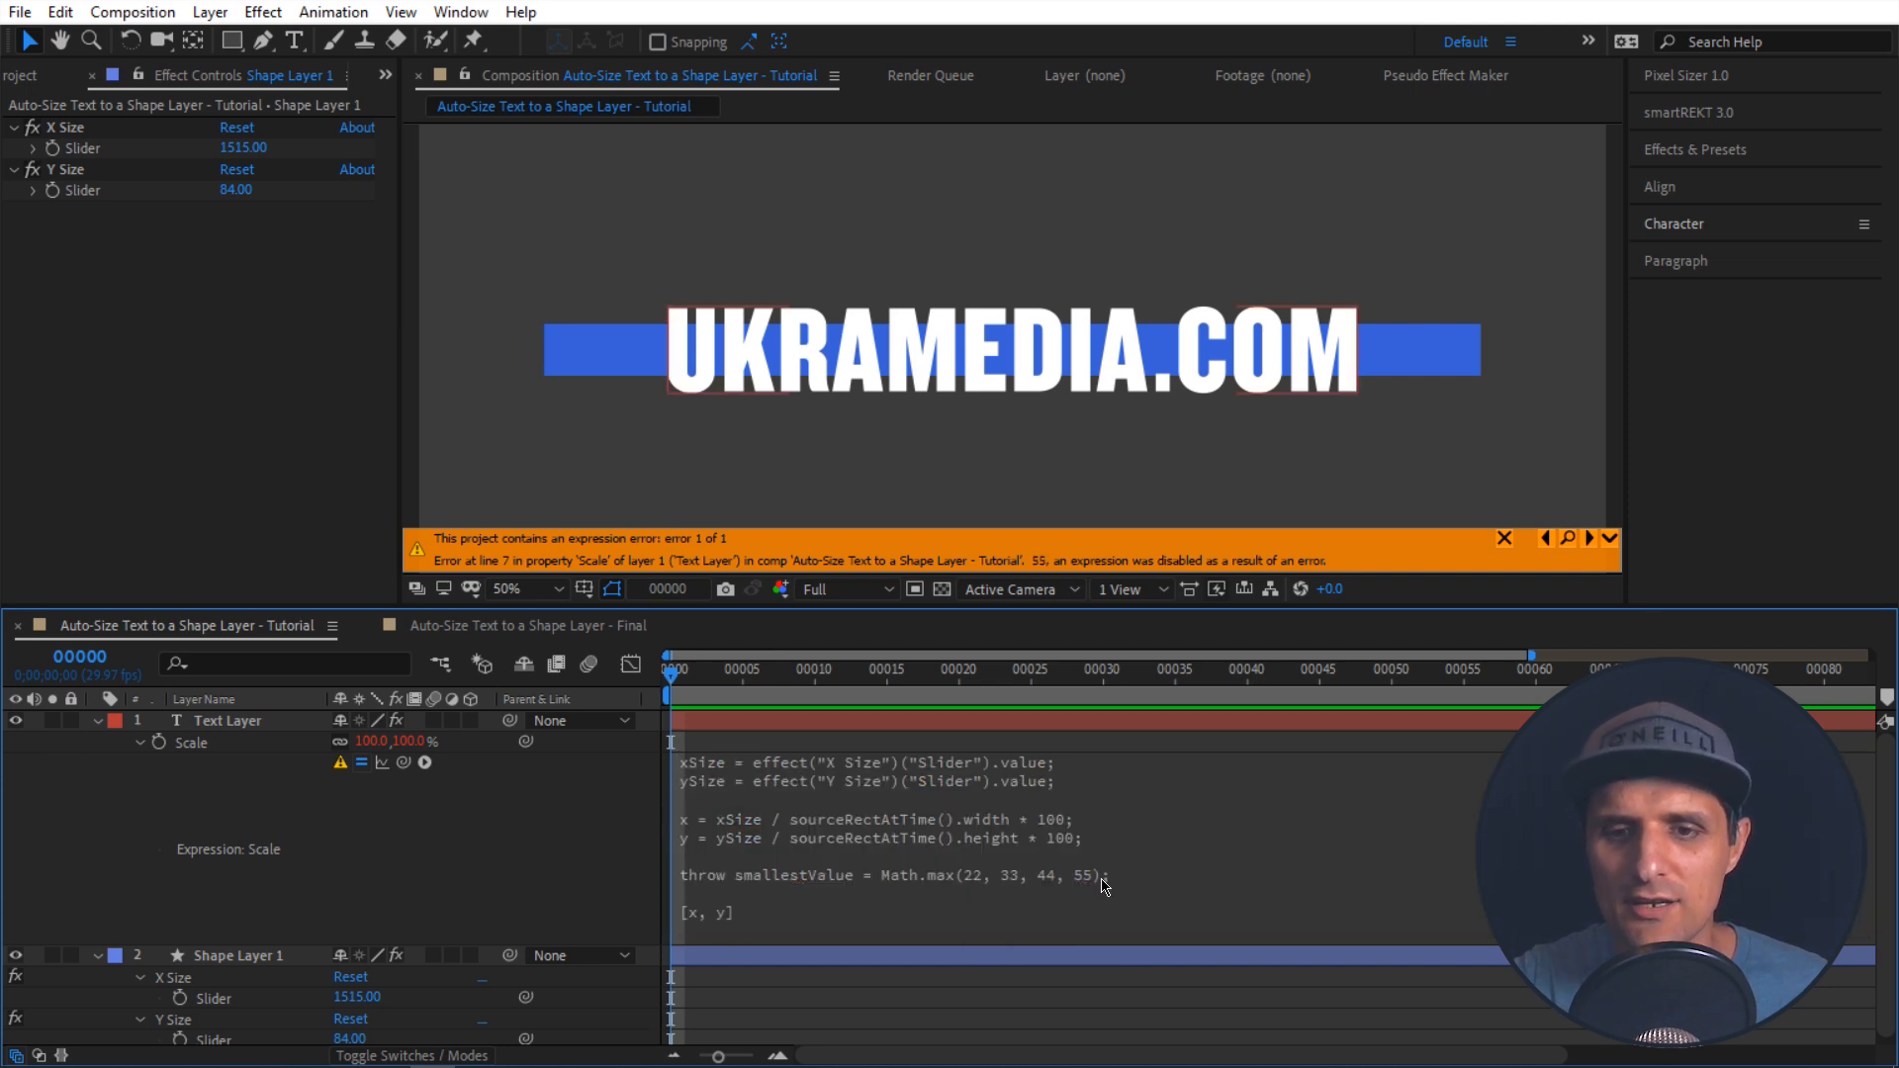
click(999, 867)
drag(1006, 872, 1121, 872)
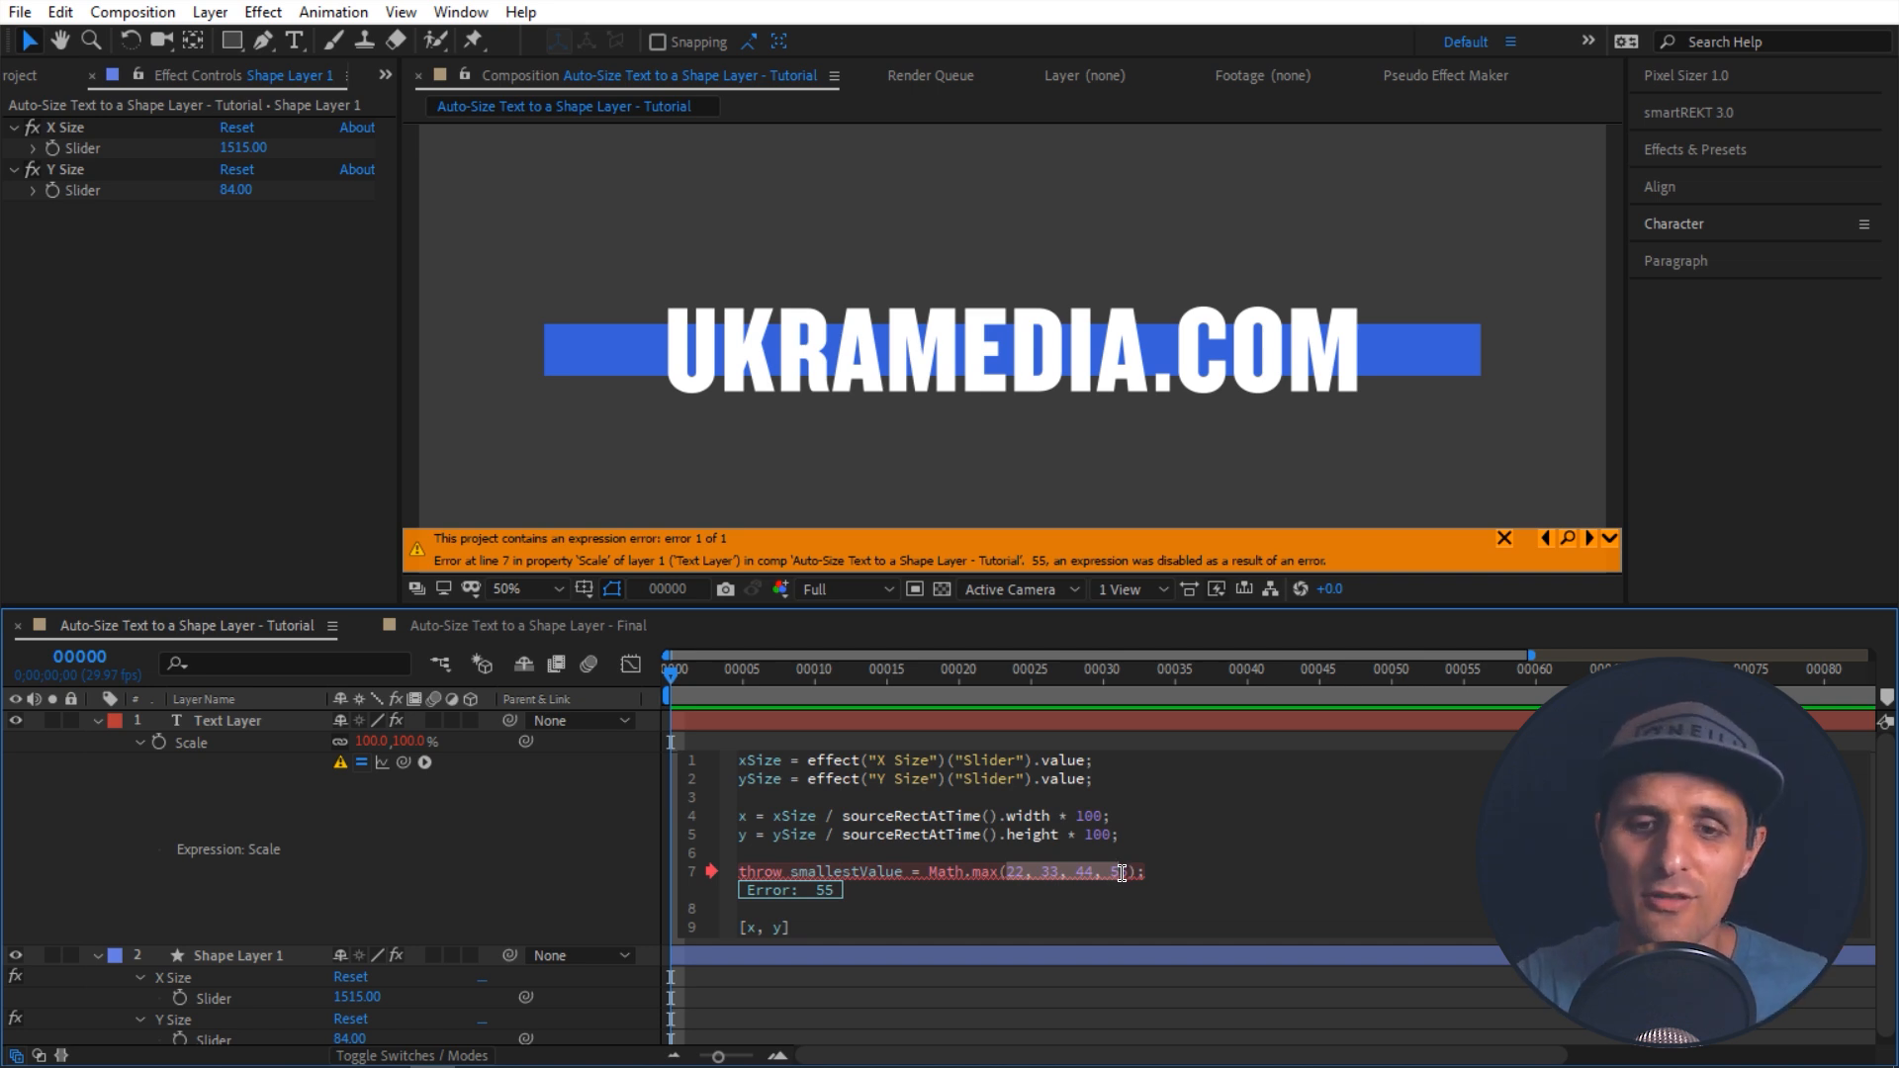
click(987, 878)
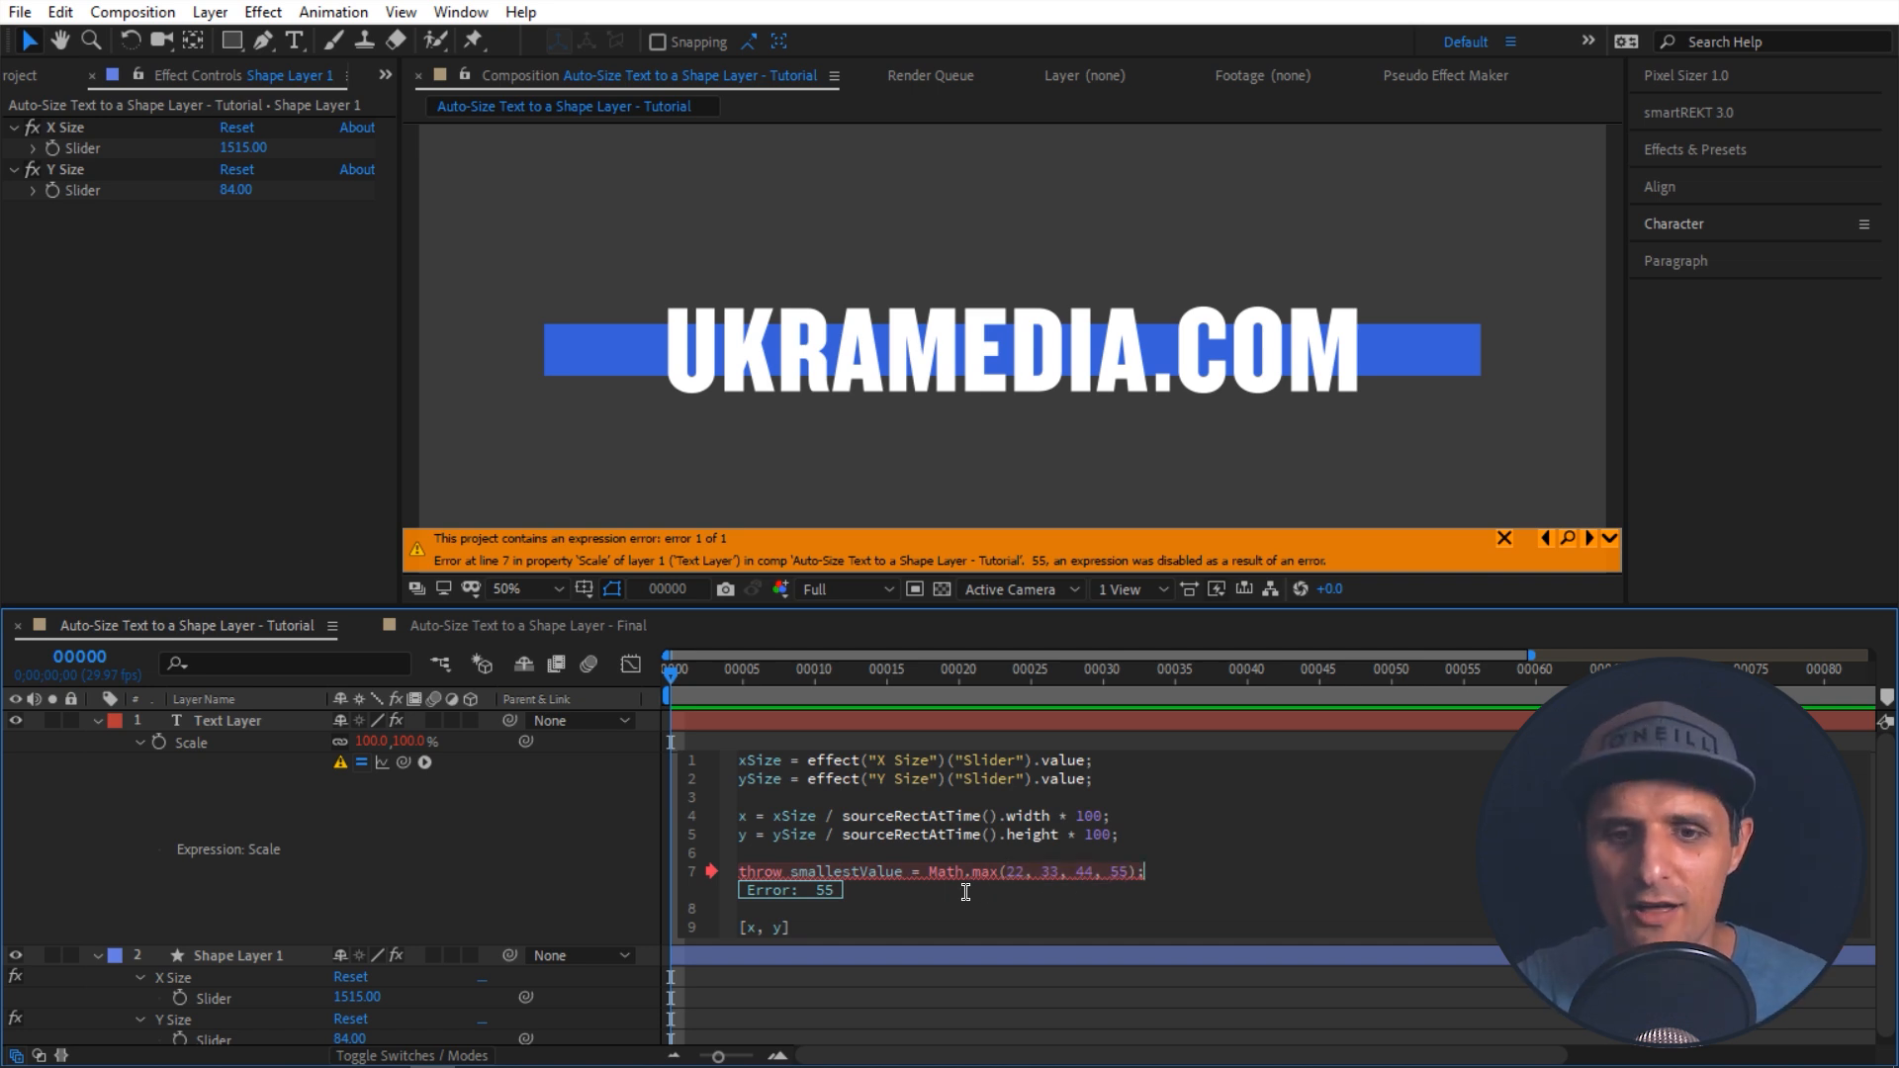
Step: Remove throw and rewrite the line as smallestValue = Math.min(x, y); in the Scale expression
drag(792, 869, 691, 862)
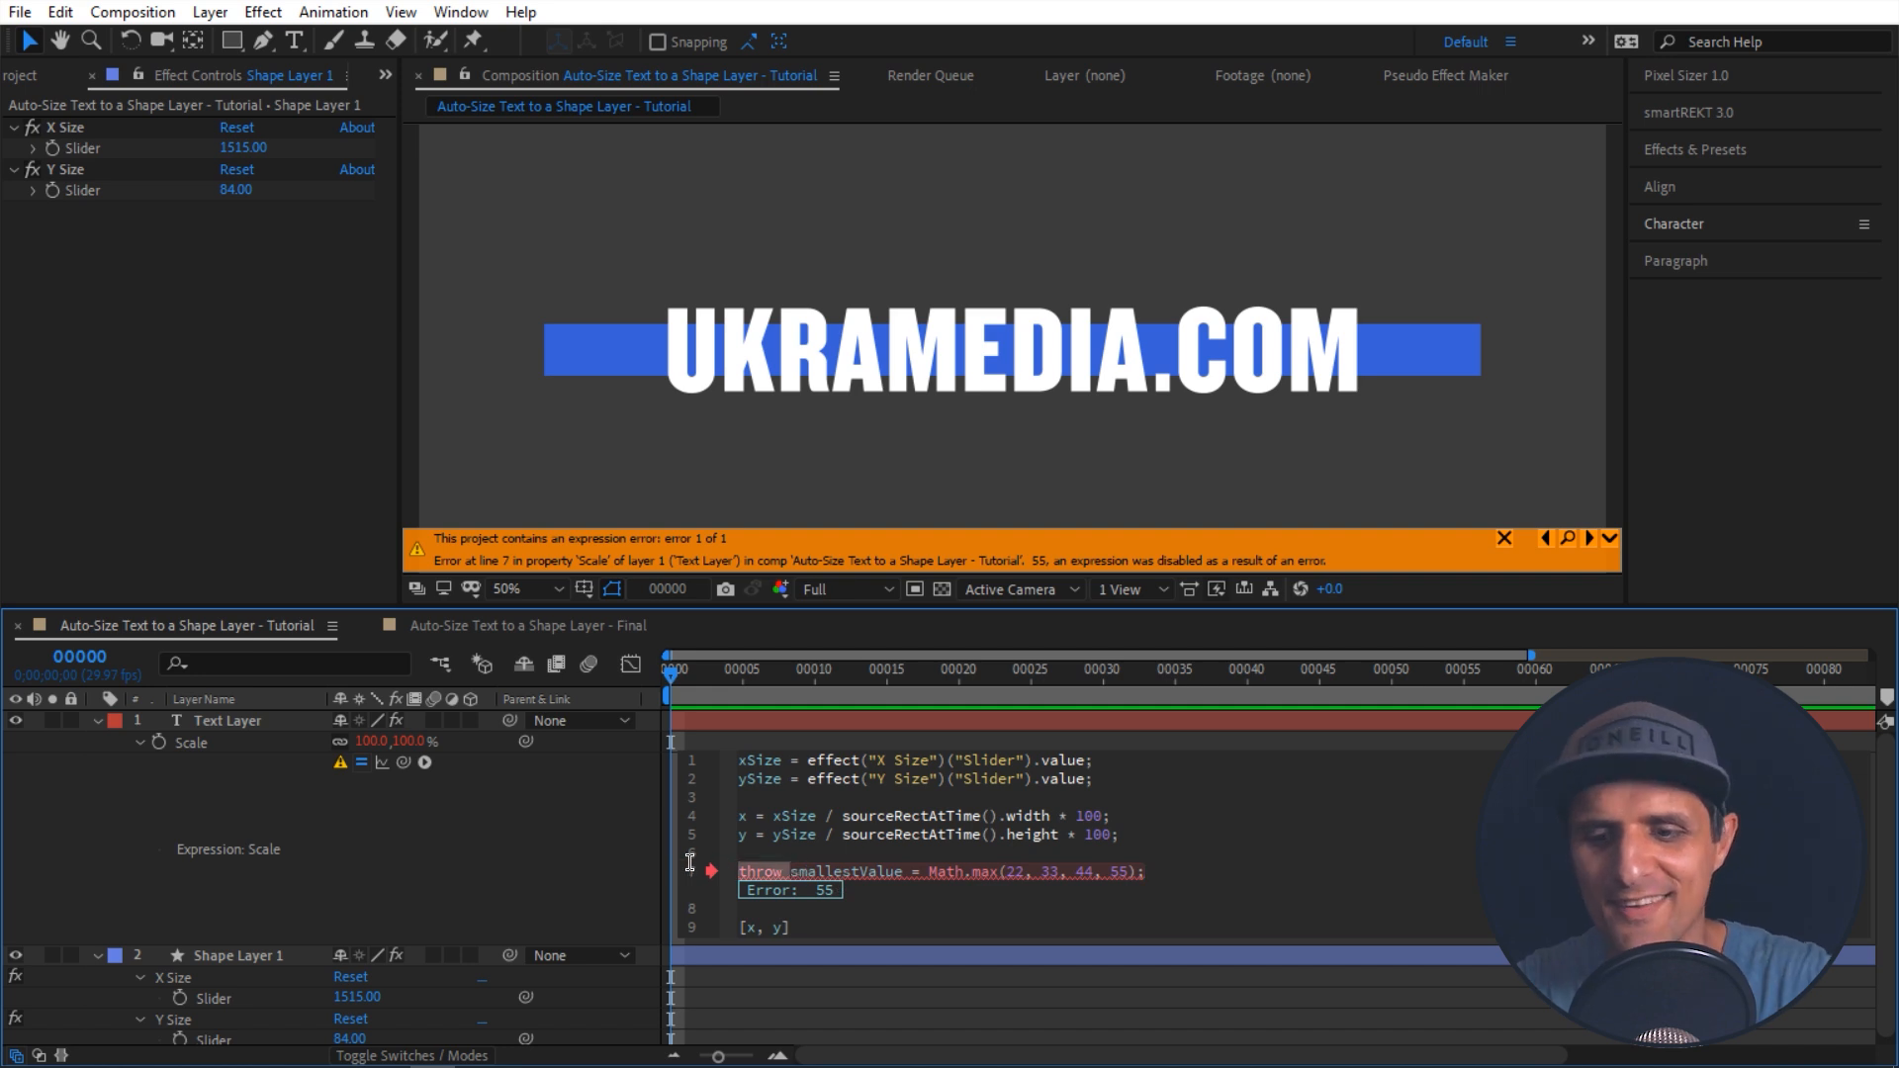
key(BackSpace)
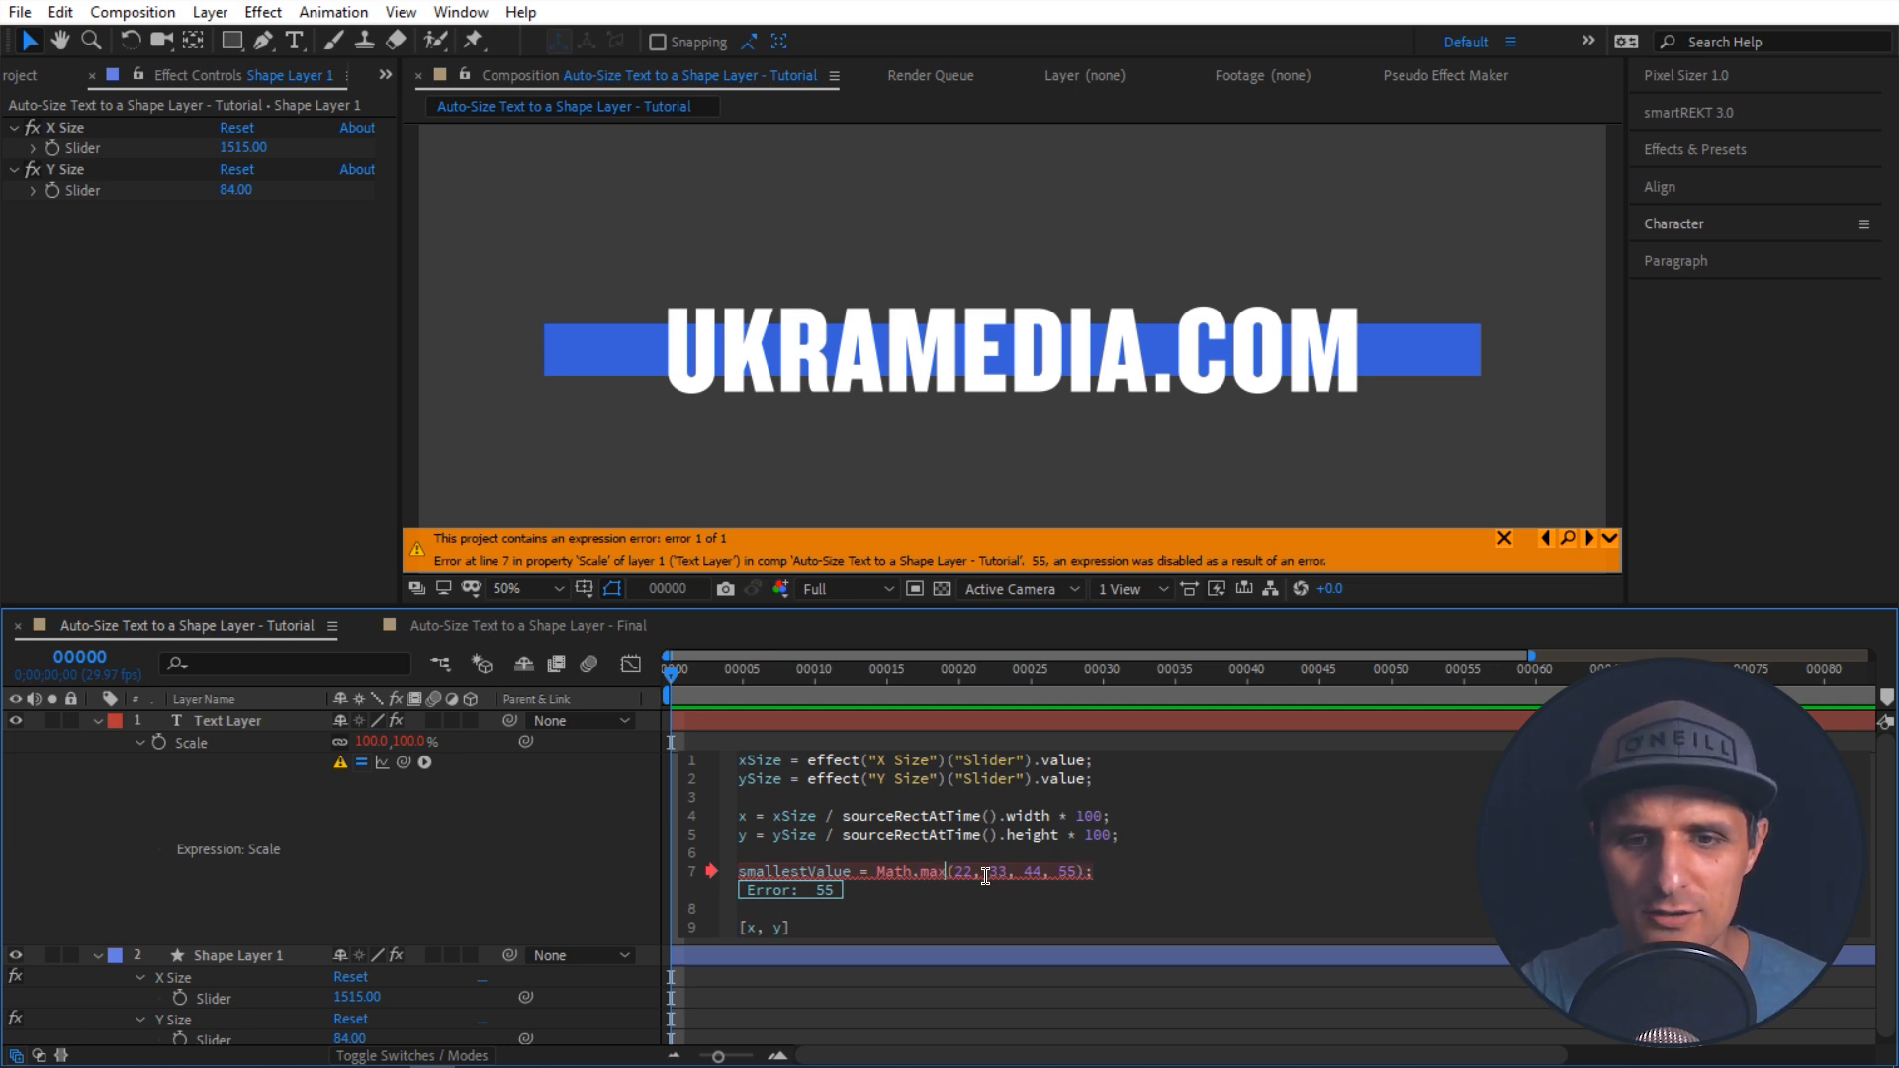
key(BackSpace)
key(BackSpace)
text(in)
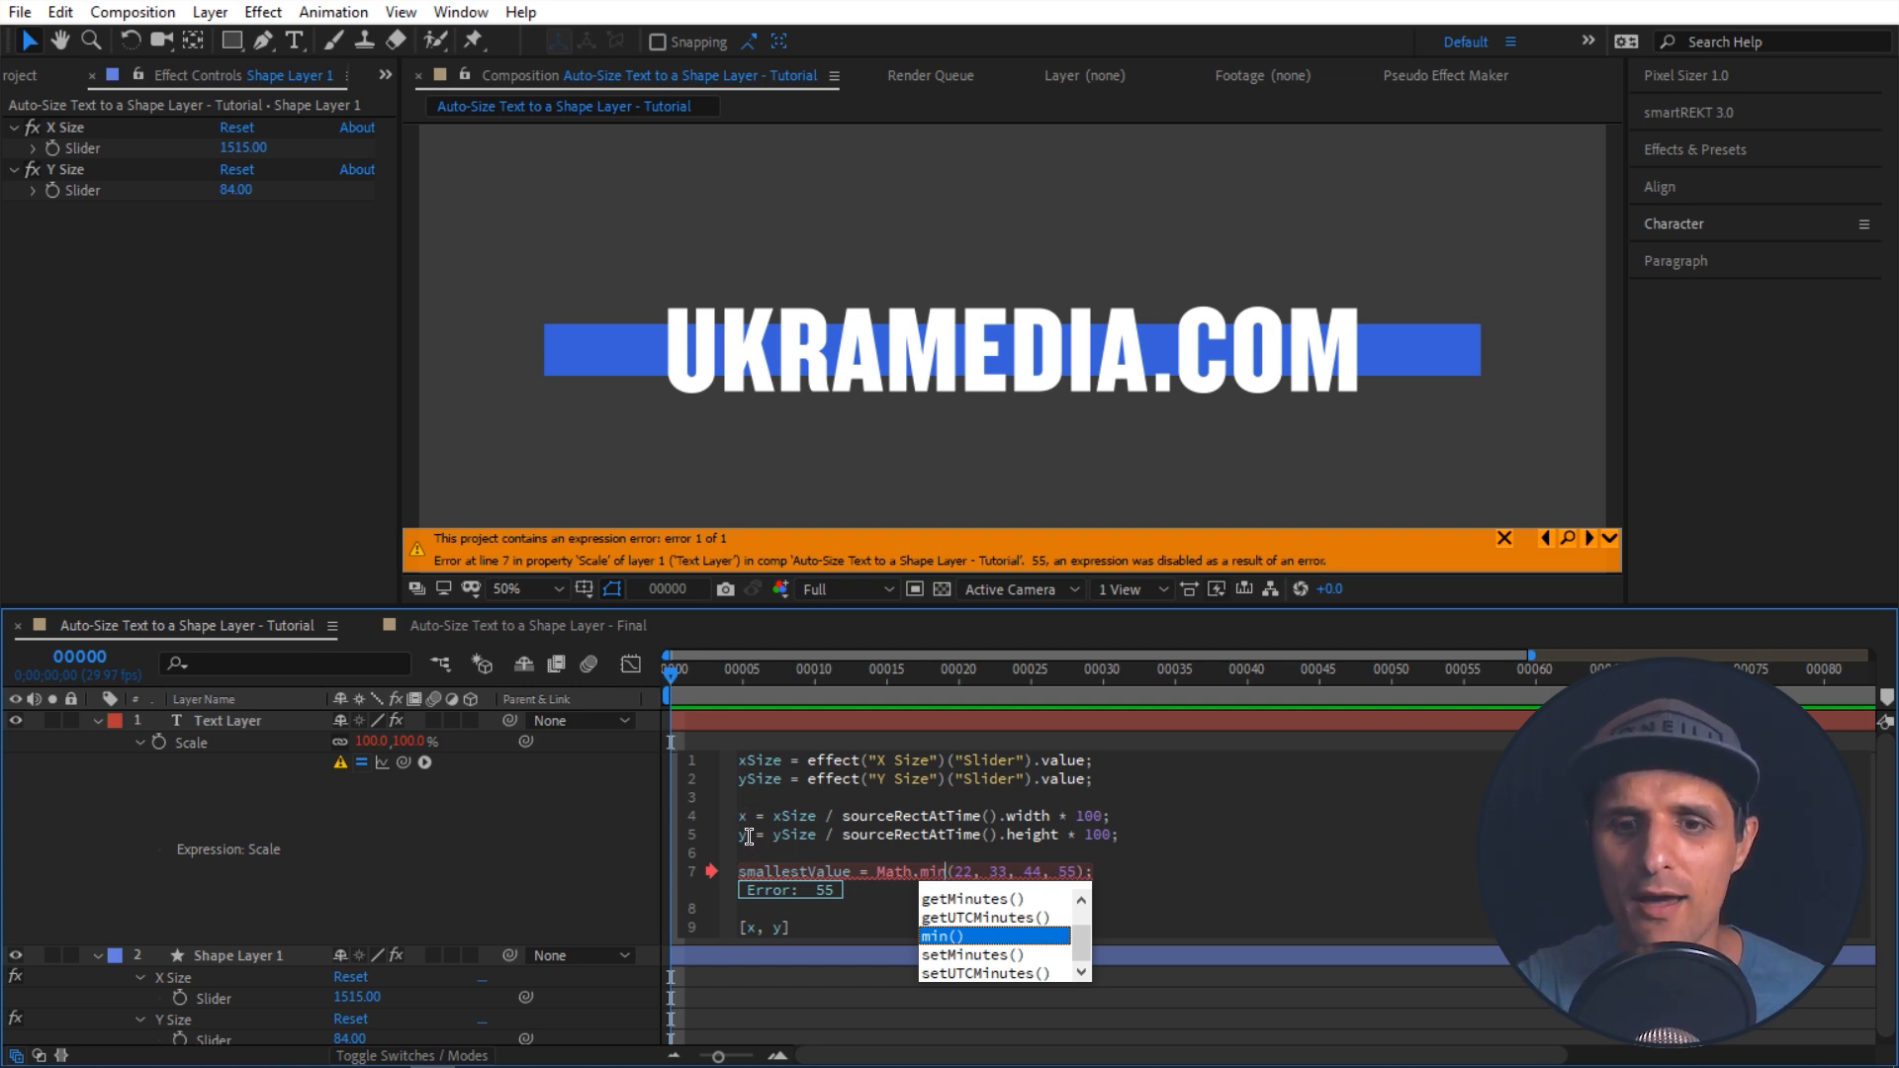
drag(1077, 871, 955, 870)
text(x, y)
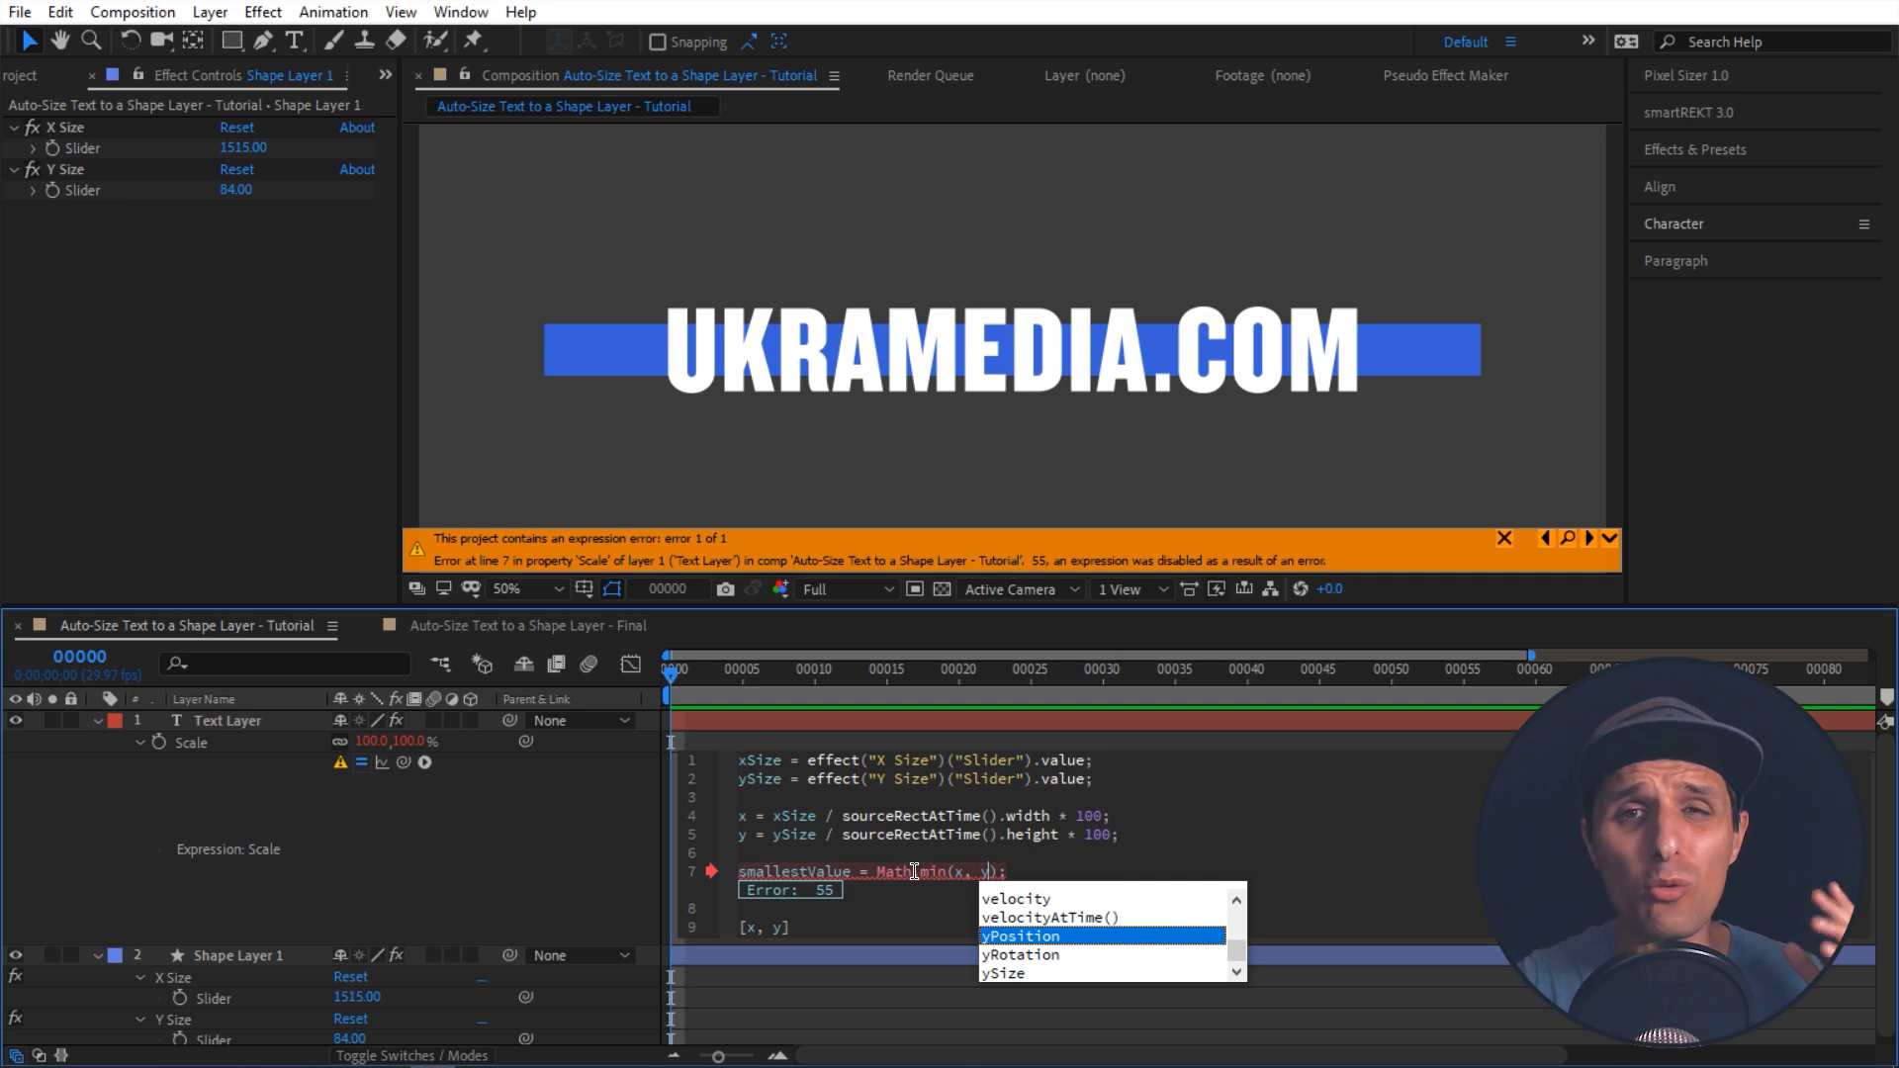
click(586, 871)
Step: Replace x and y in the Scale expression's final array with smallestValue for both dimensions and apply the expression
click(887, 888)
click(890, 892)
click(741, 874)
triple_click(833, 882)
double_click(817, 882)
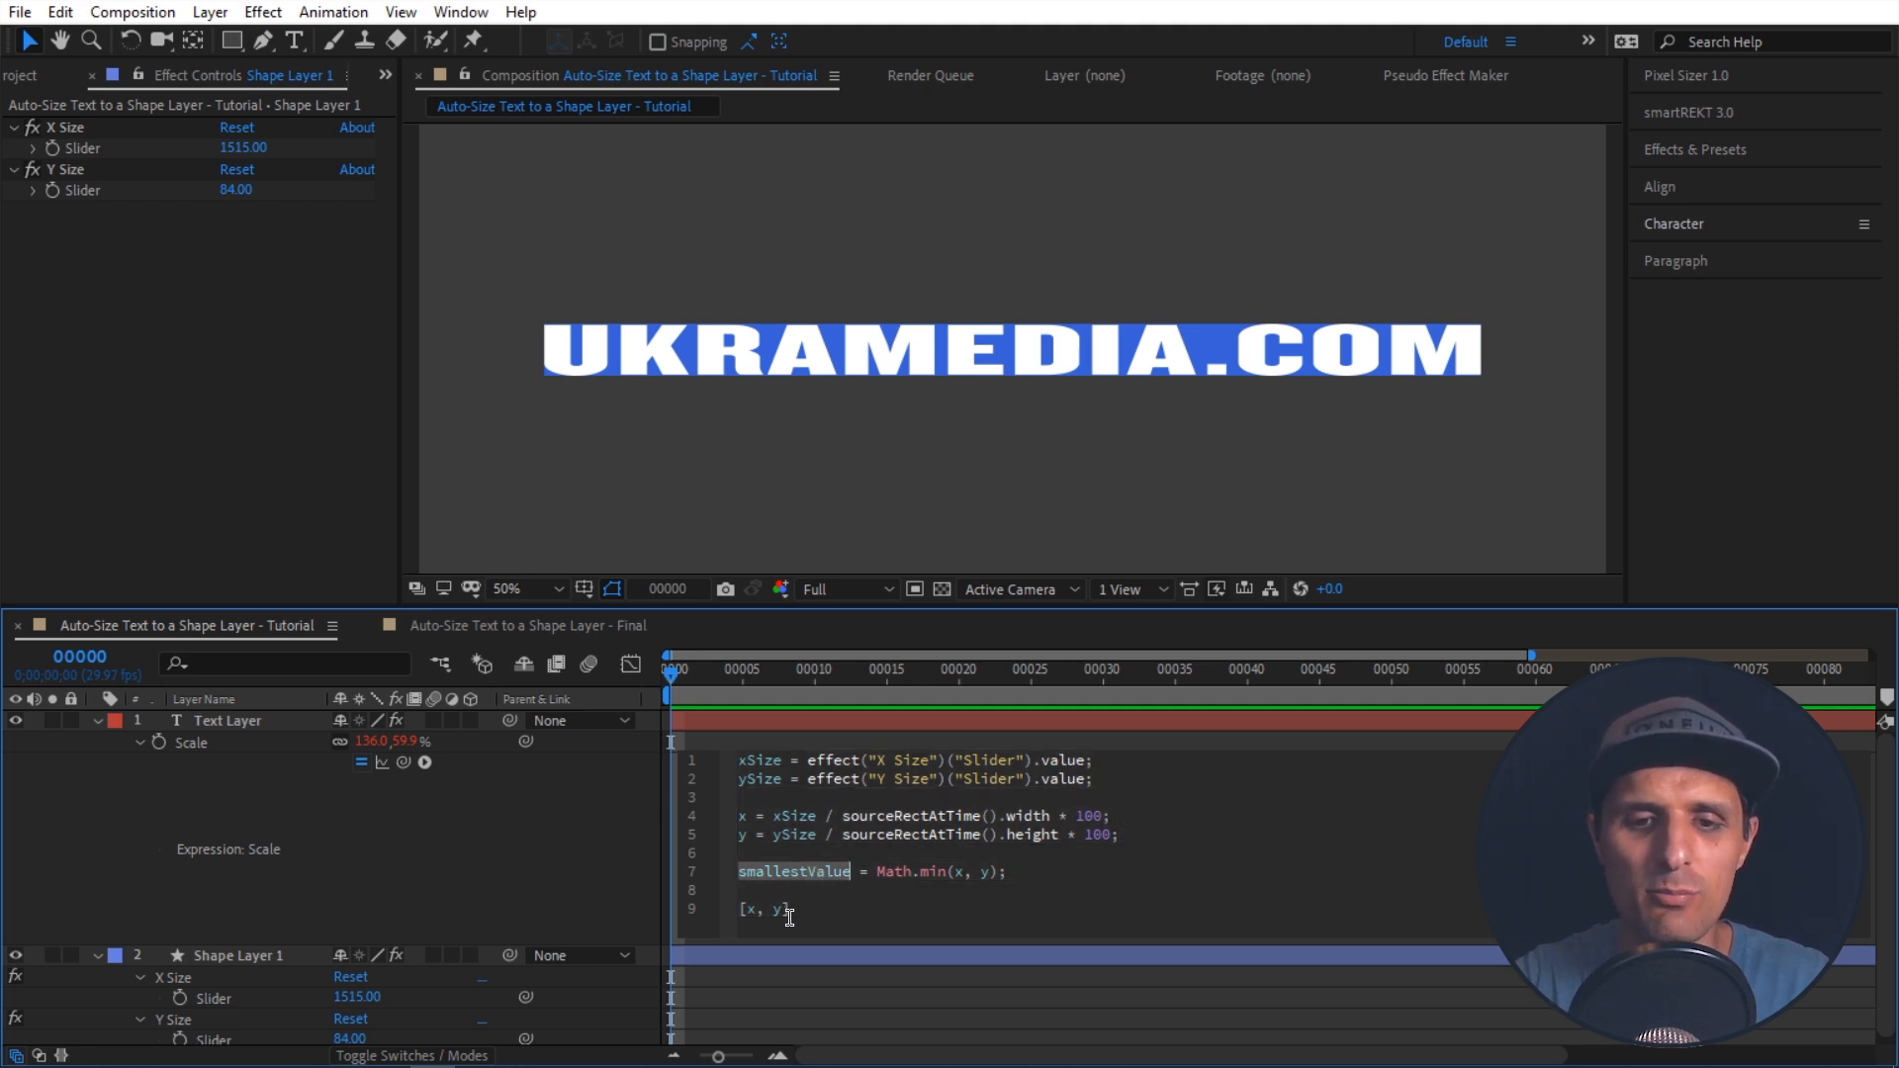
double_click(747, 910)
text(smallestValue)
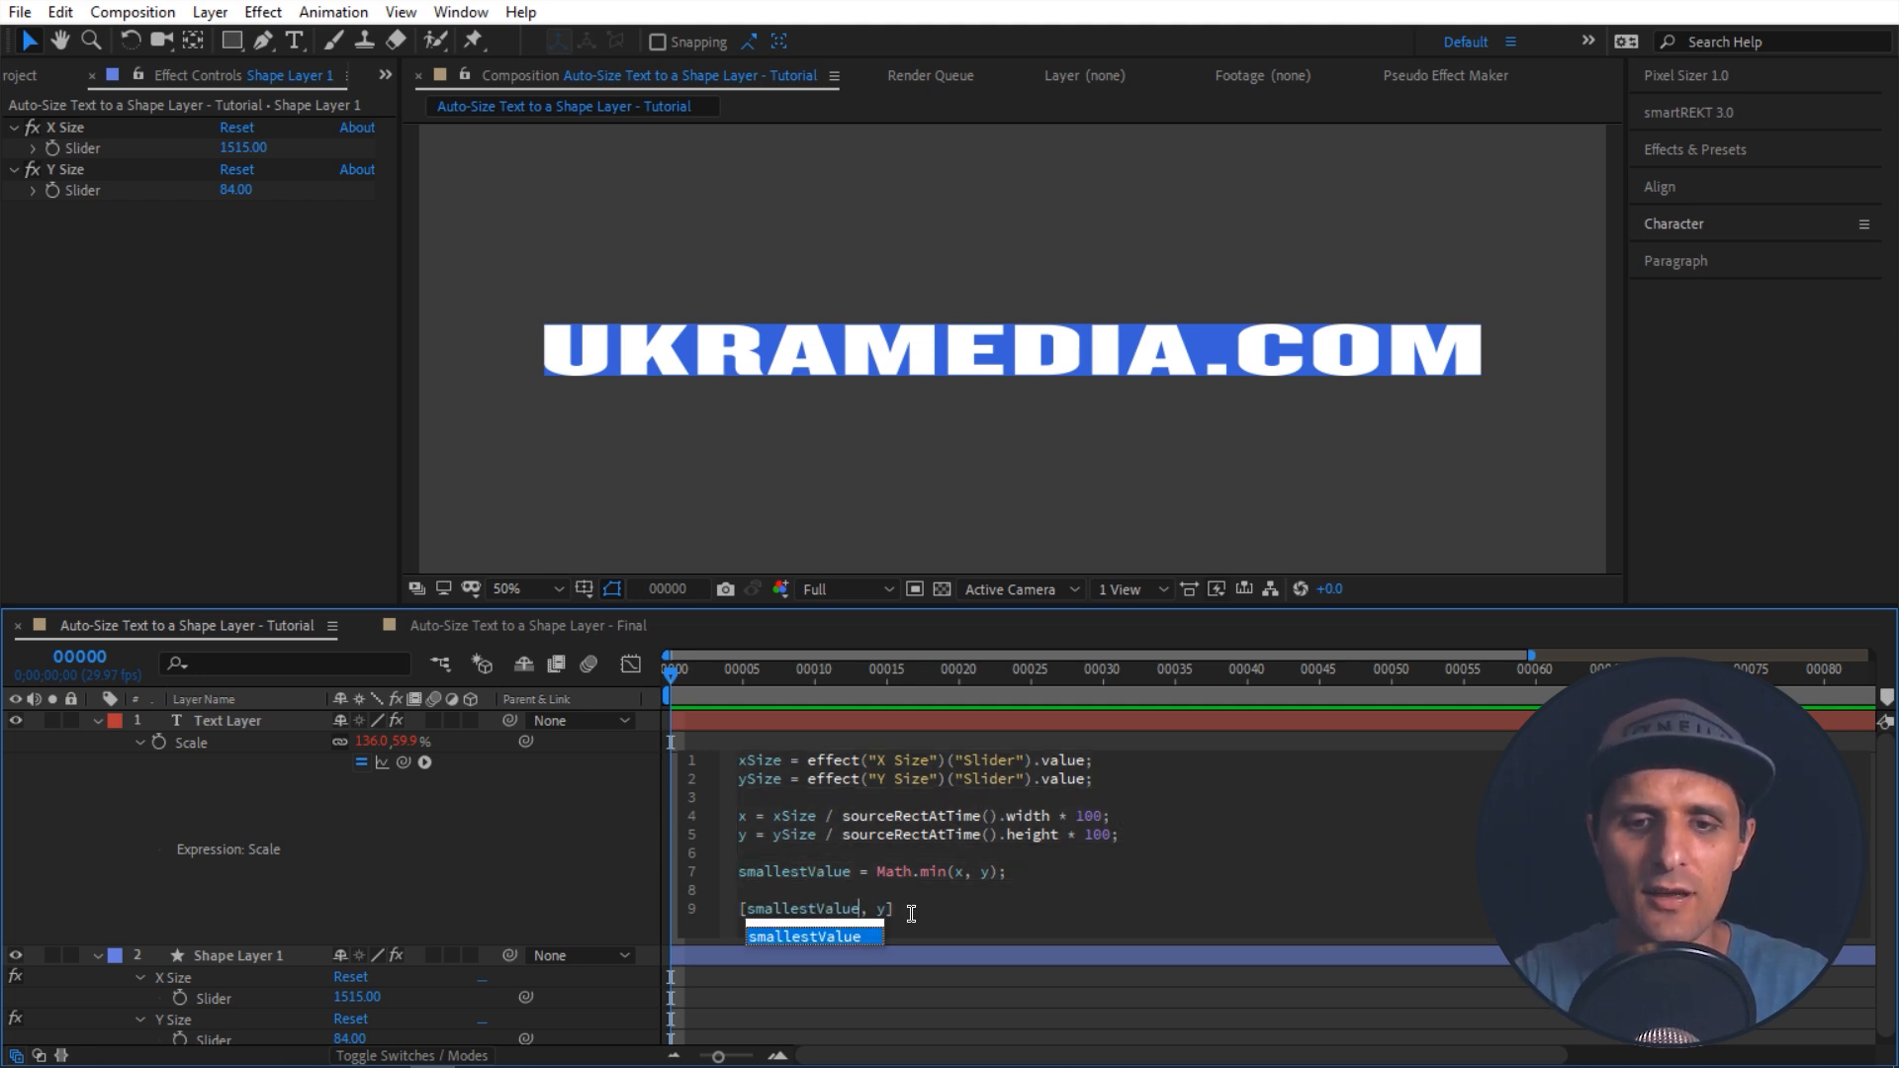
key(Return)
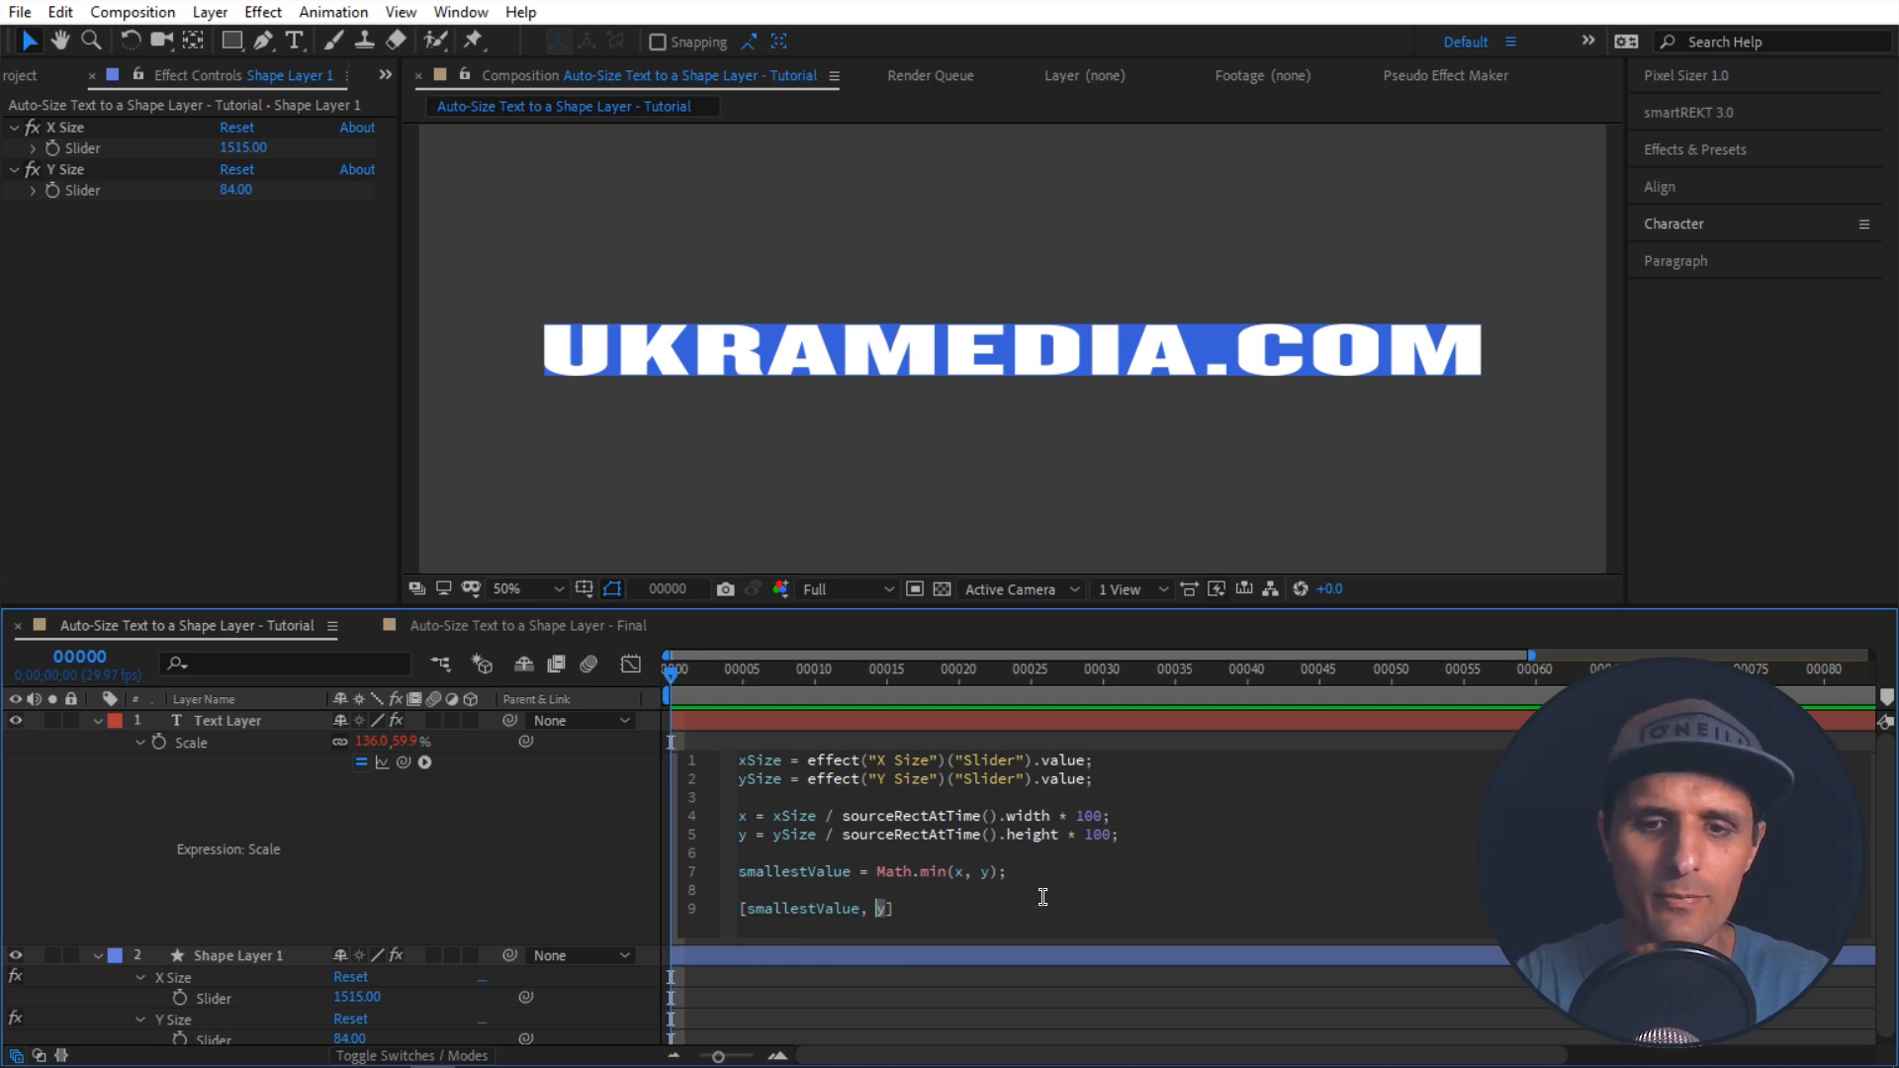
text(smallestValue)
key(Return)
click(591, 861)
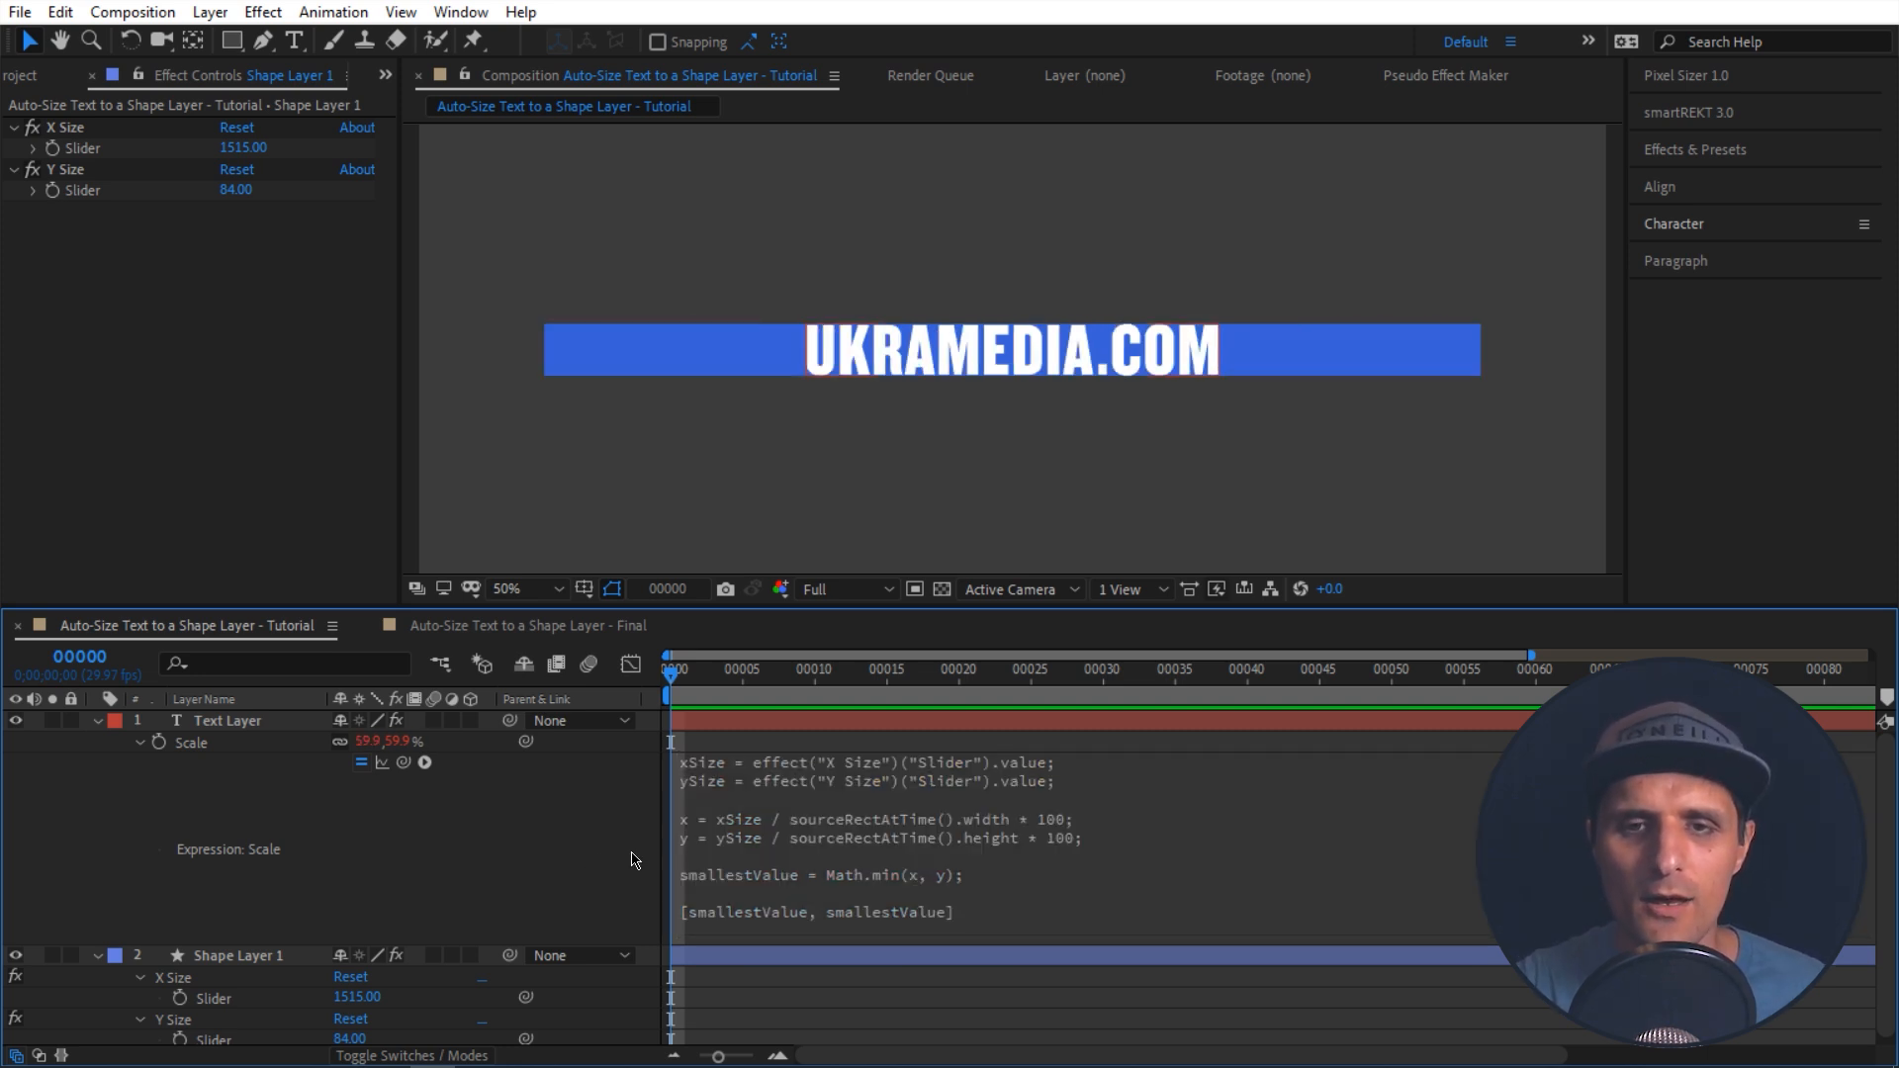
Step: Test the text's proportional fit by varying Shape Layer 1's size sliders, ending at X Size 1405 and Y Size 143
drag(354, 997, 665, 1038)
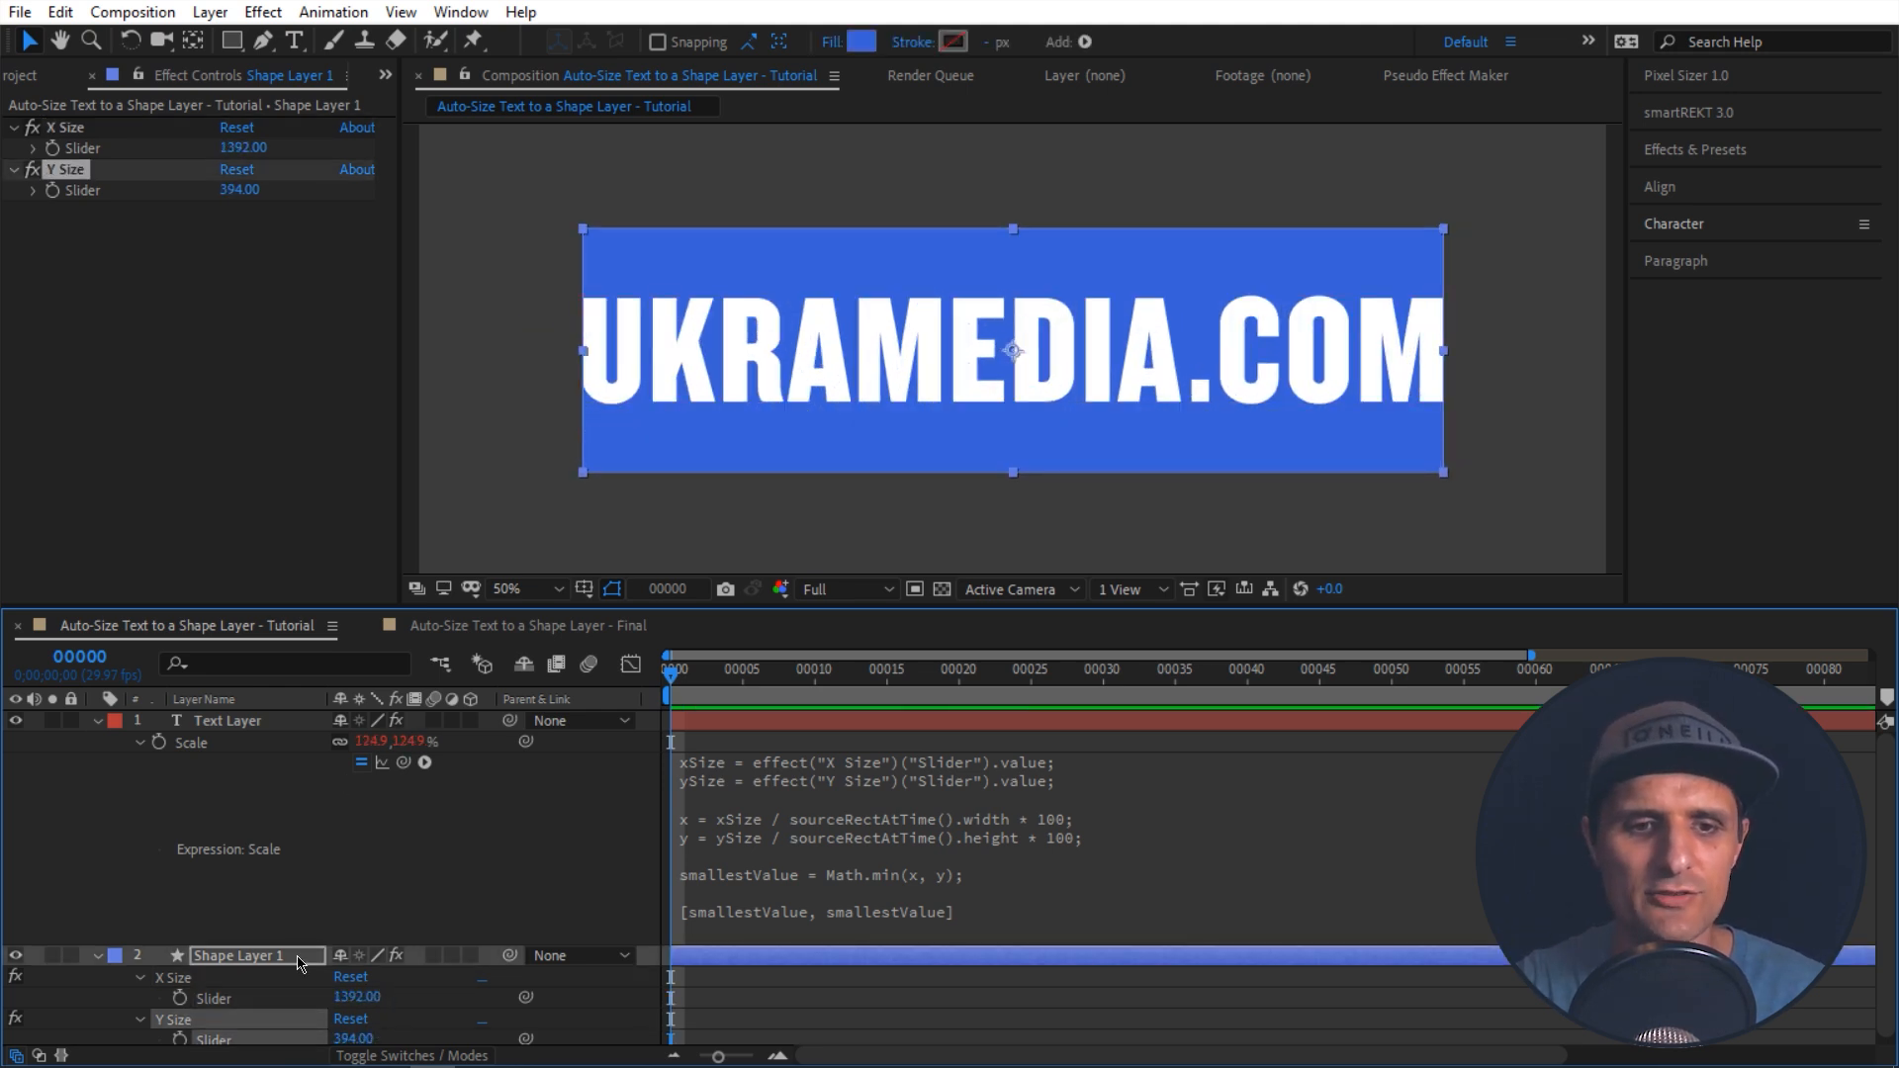
drag(227, 148, 241, 191)
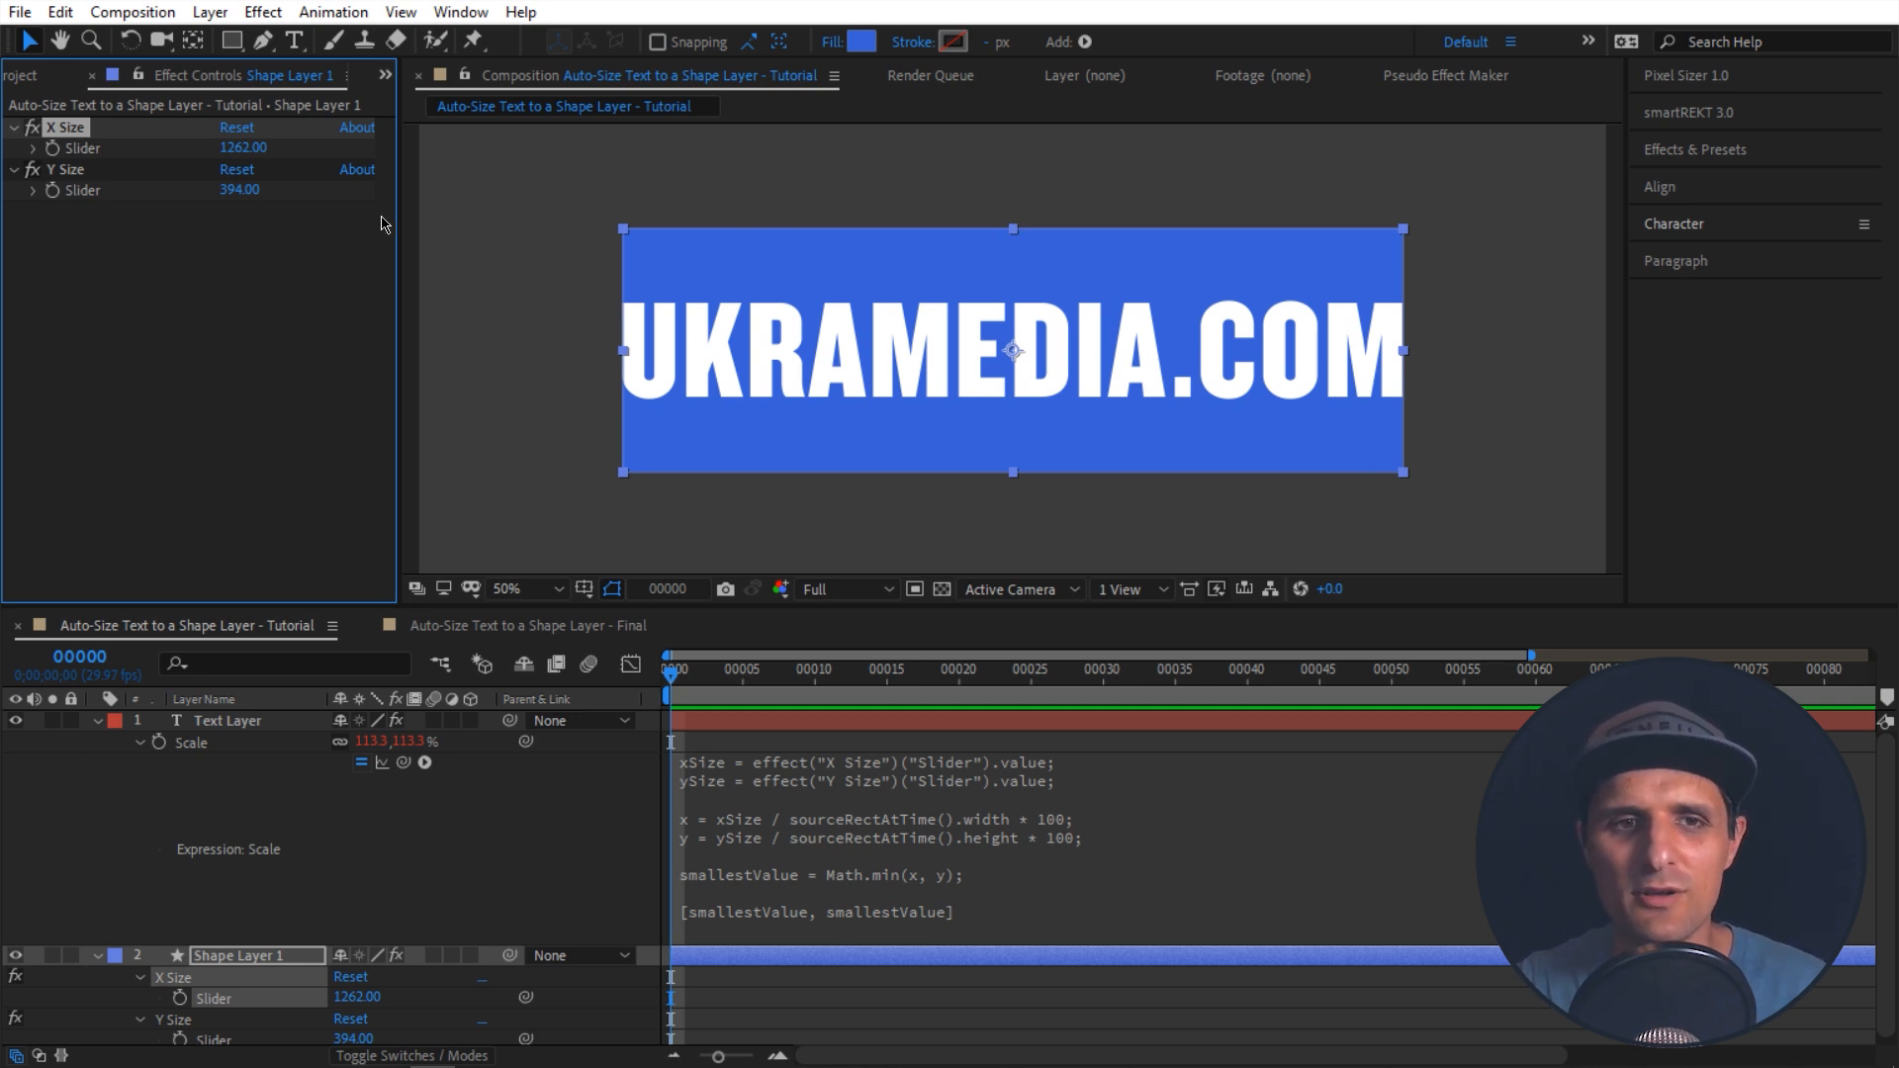
drag(243, 147, 351, 149)
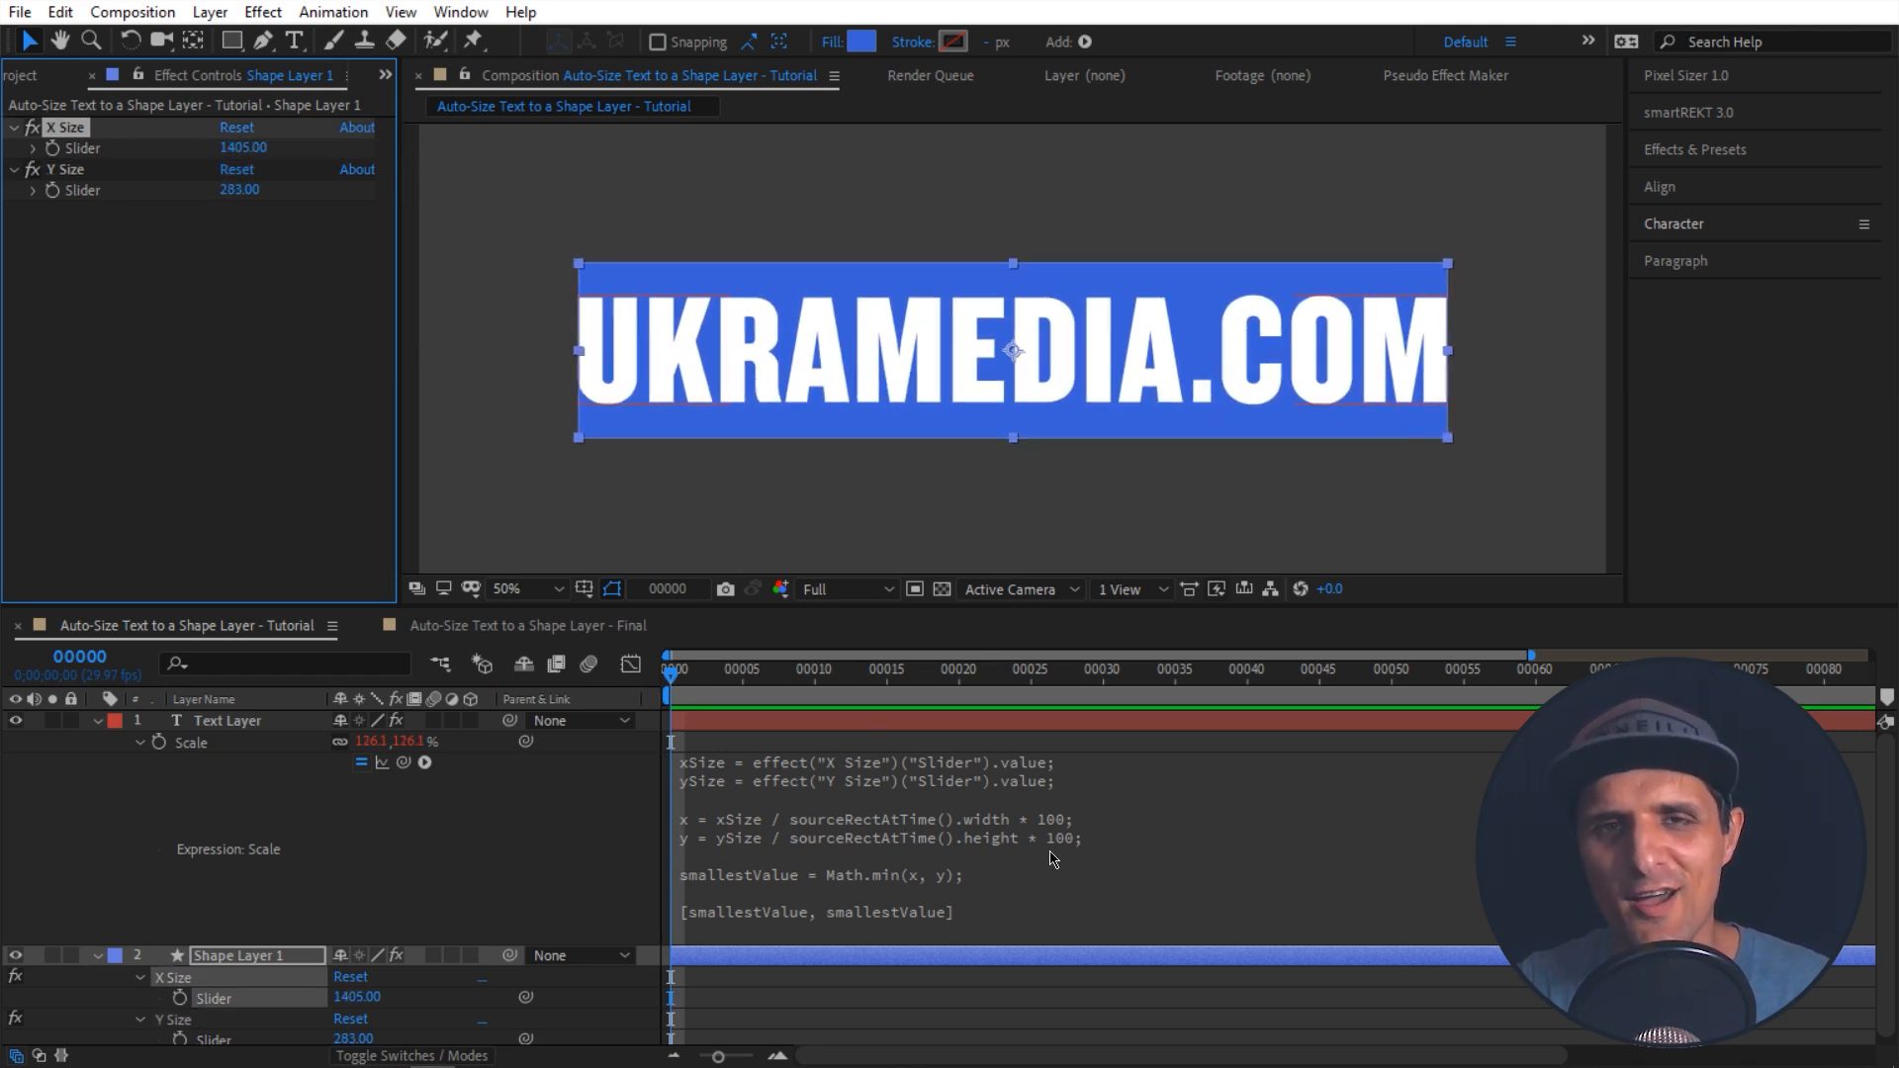
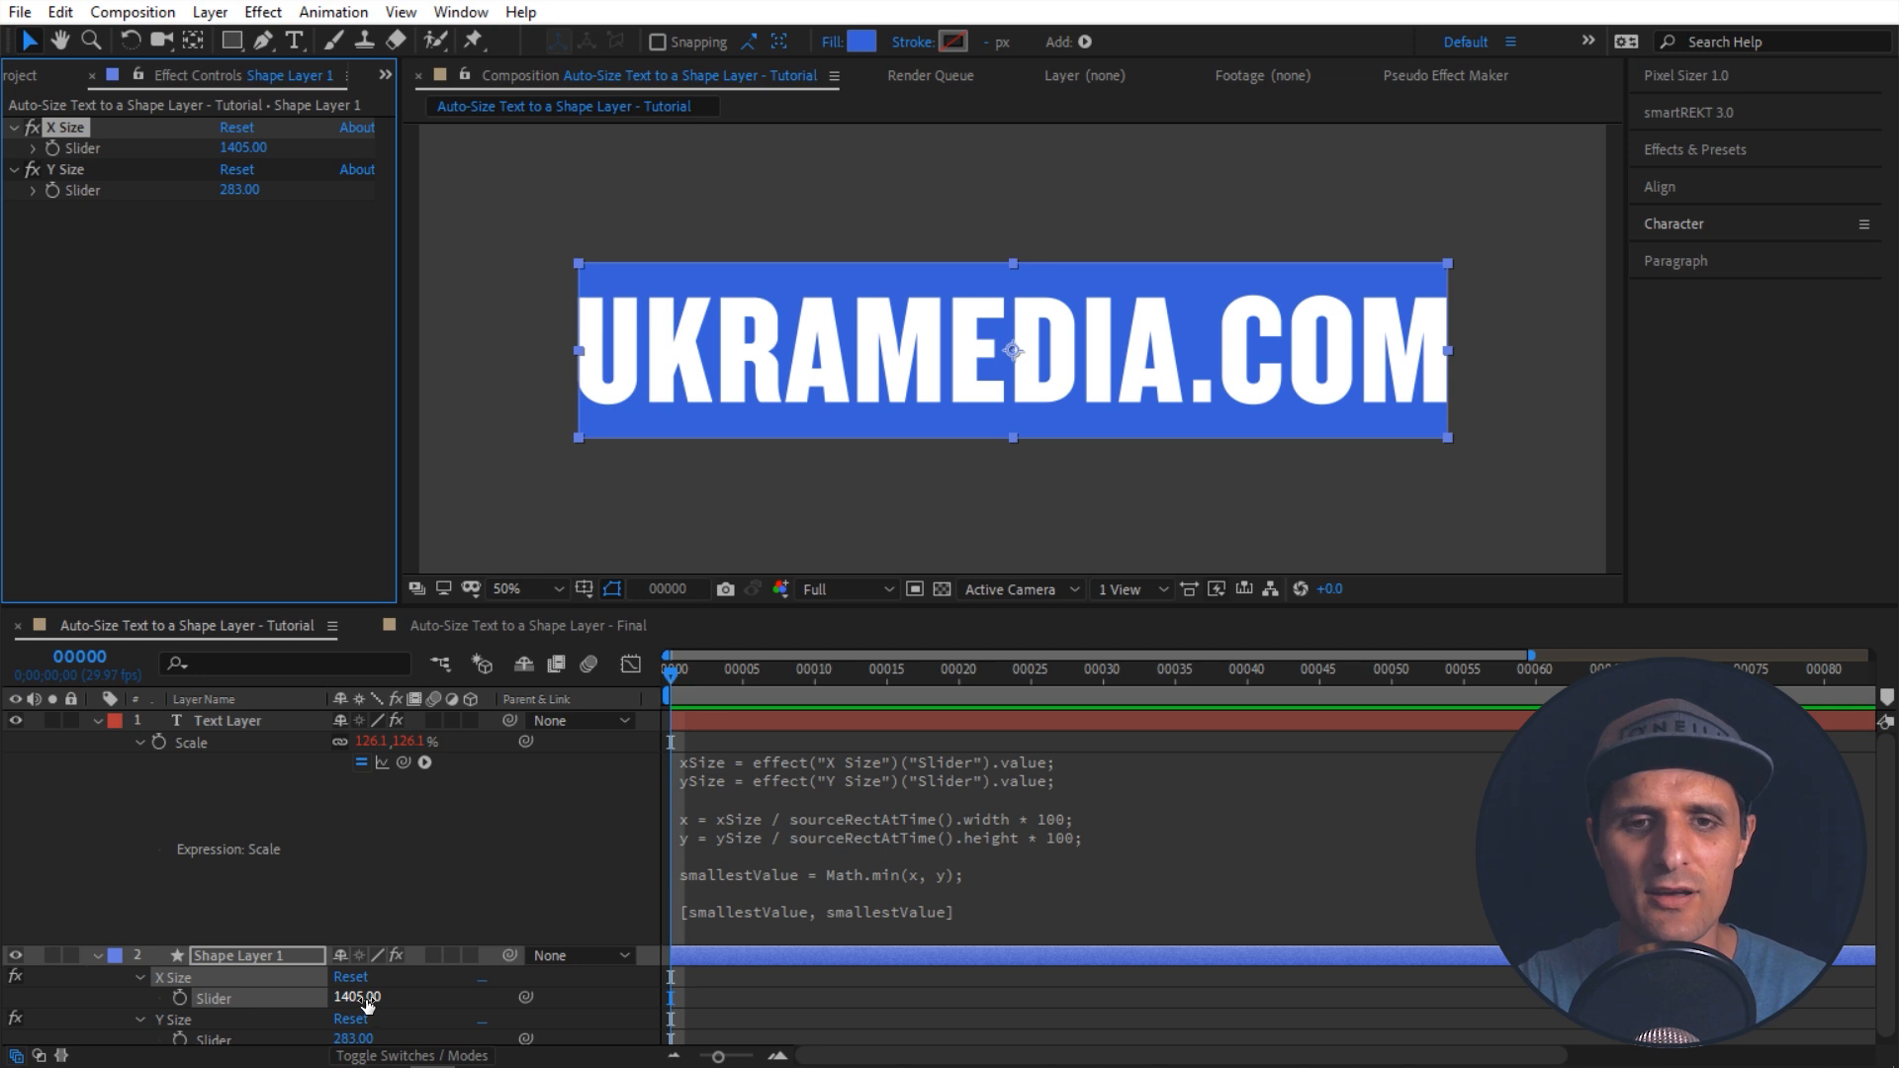
drag(239, 190, 4, 228)
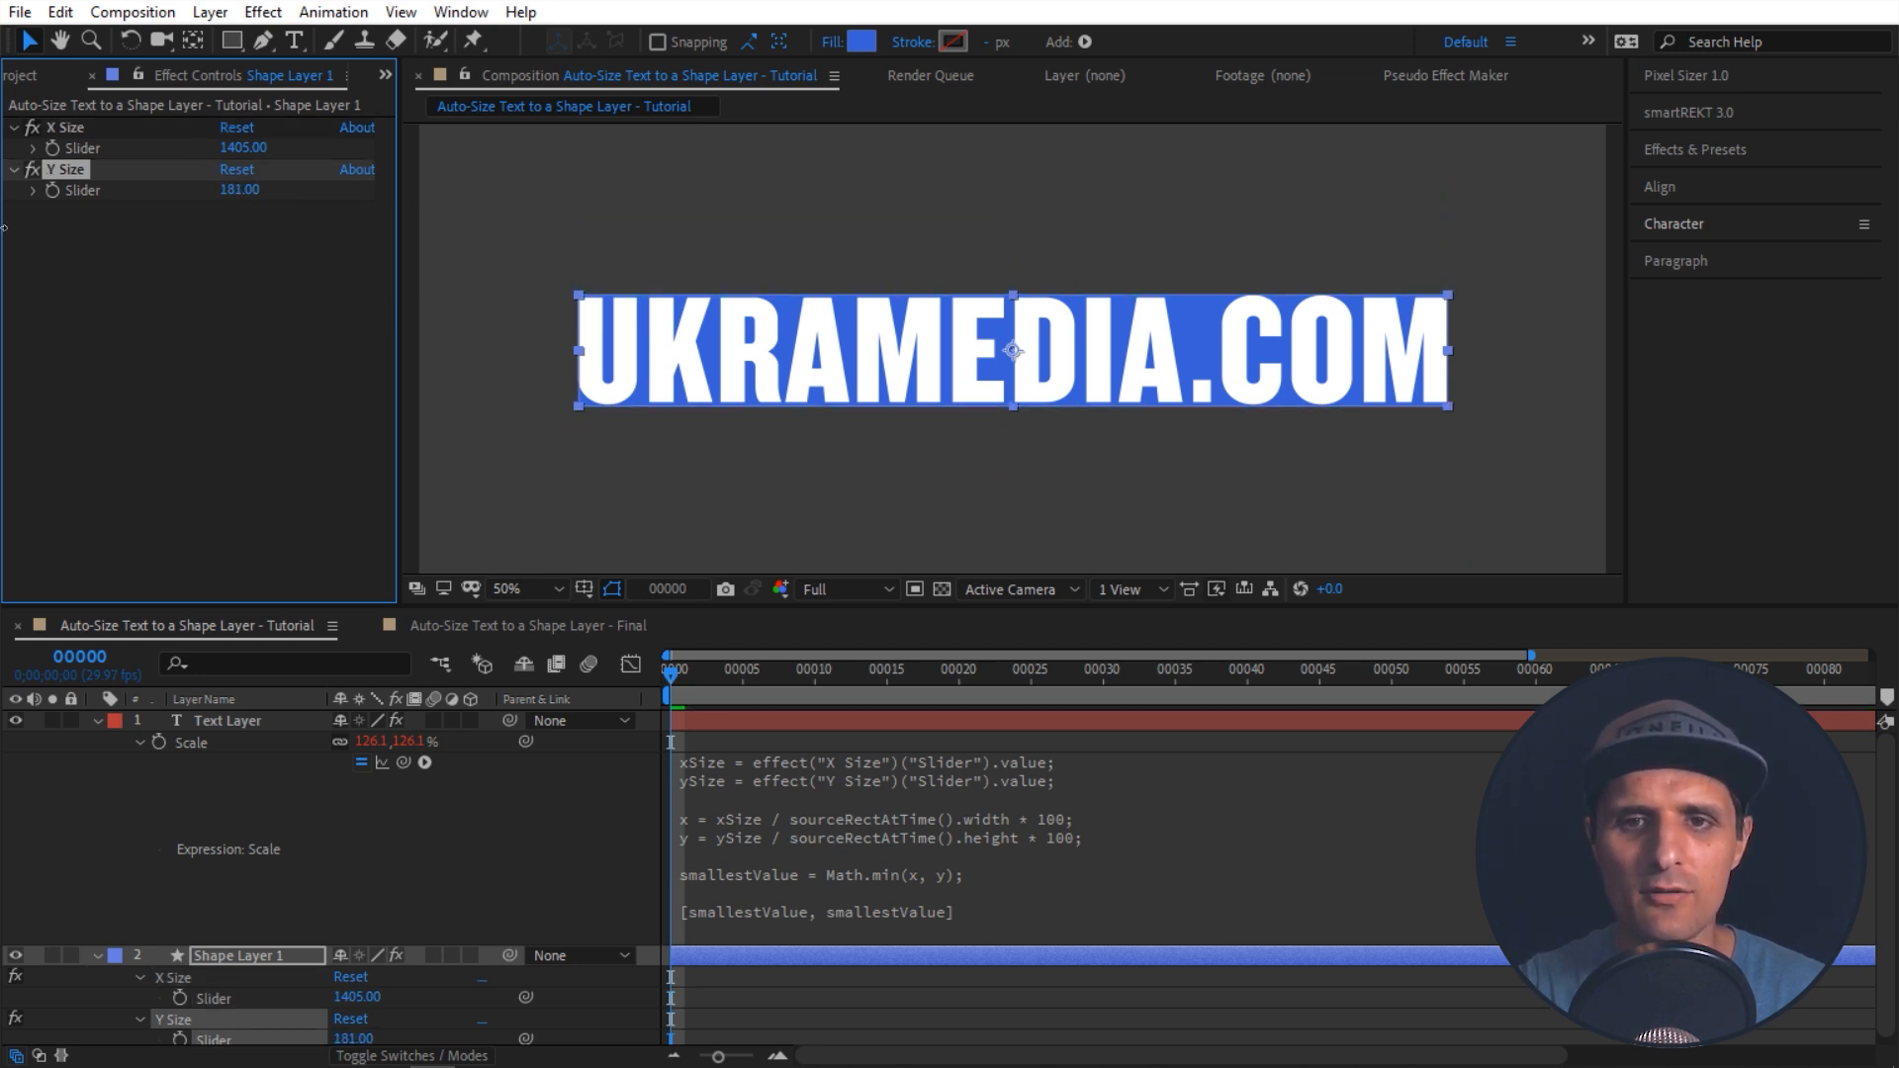
drag(243, 191, 206, 194)
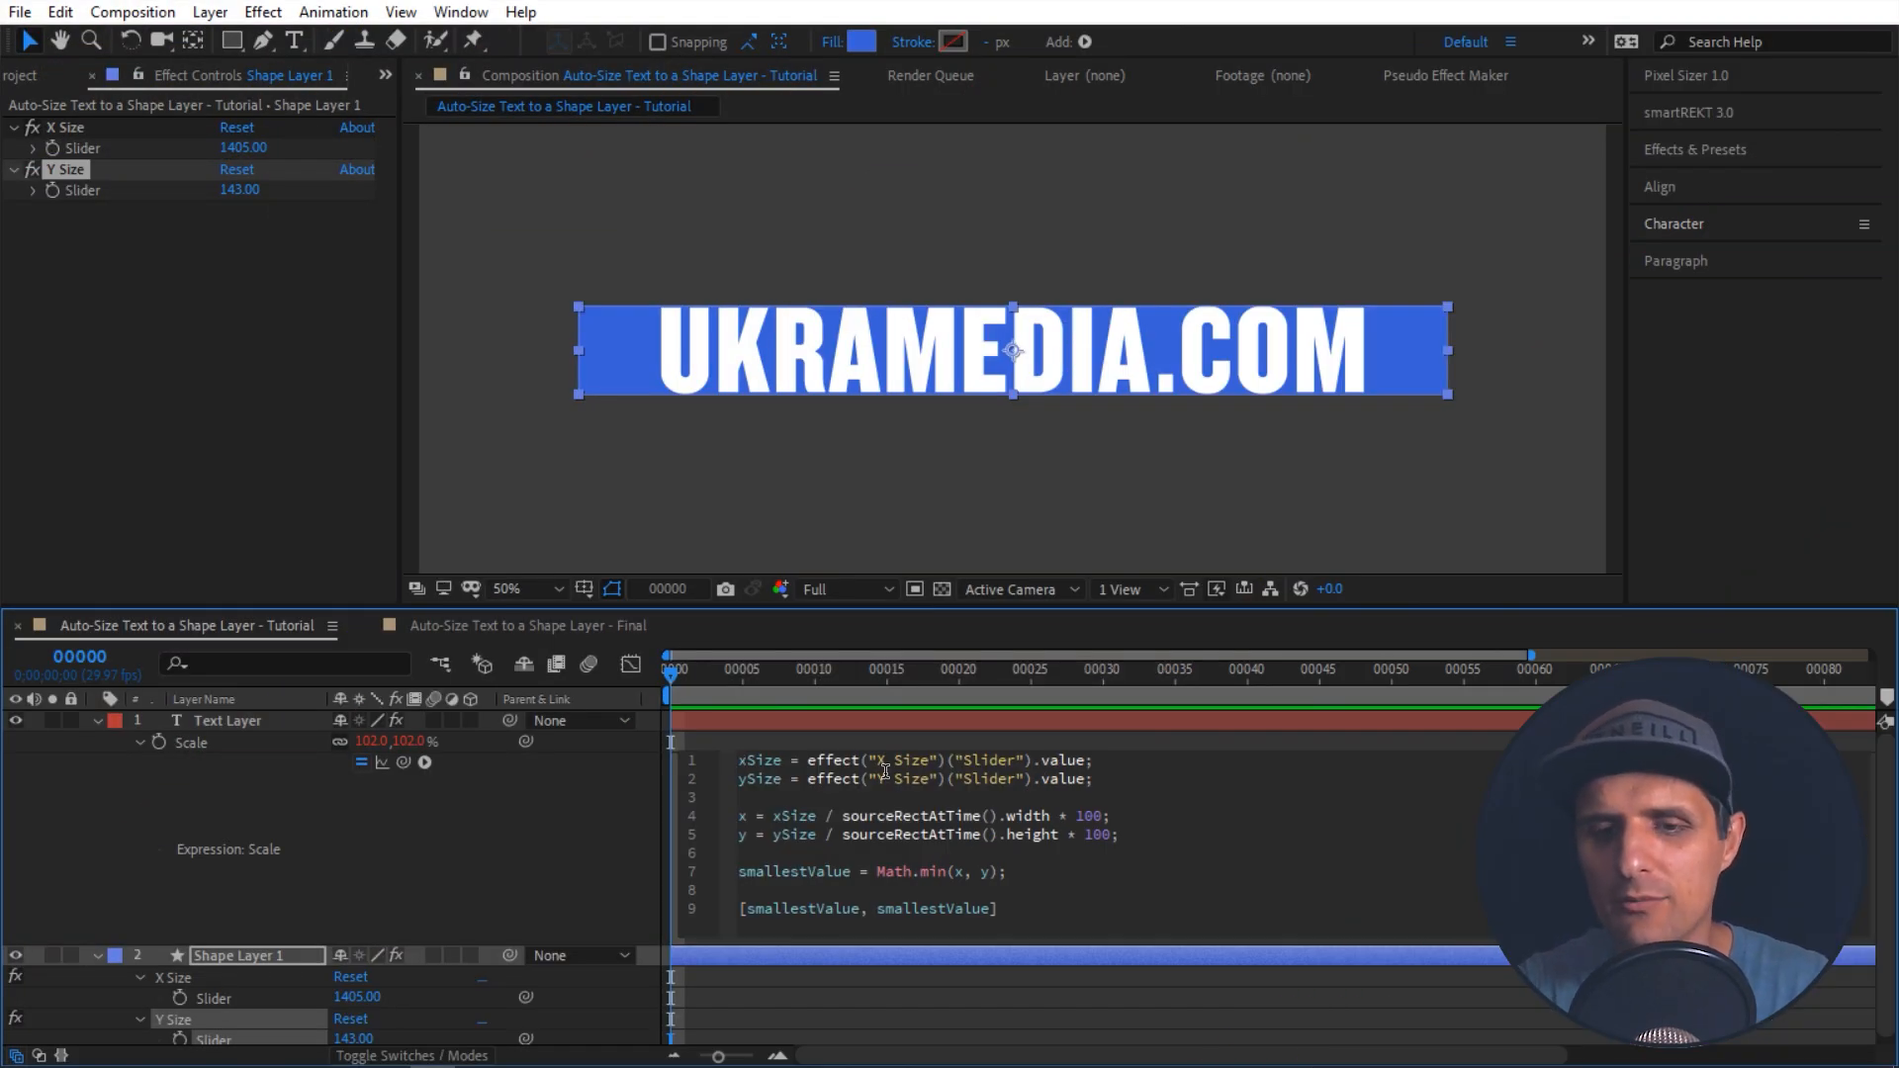
Step: Add xMargin = 100; and yMargin = 100; as separate lines above the size variables in the Scale expression and apply it
key(Return)
key(Return)
text(xMargin = 50)
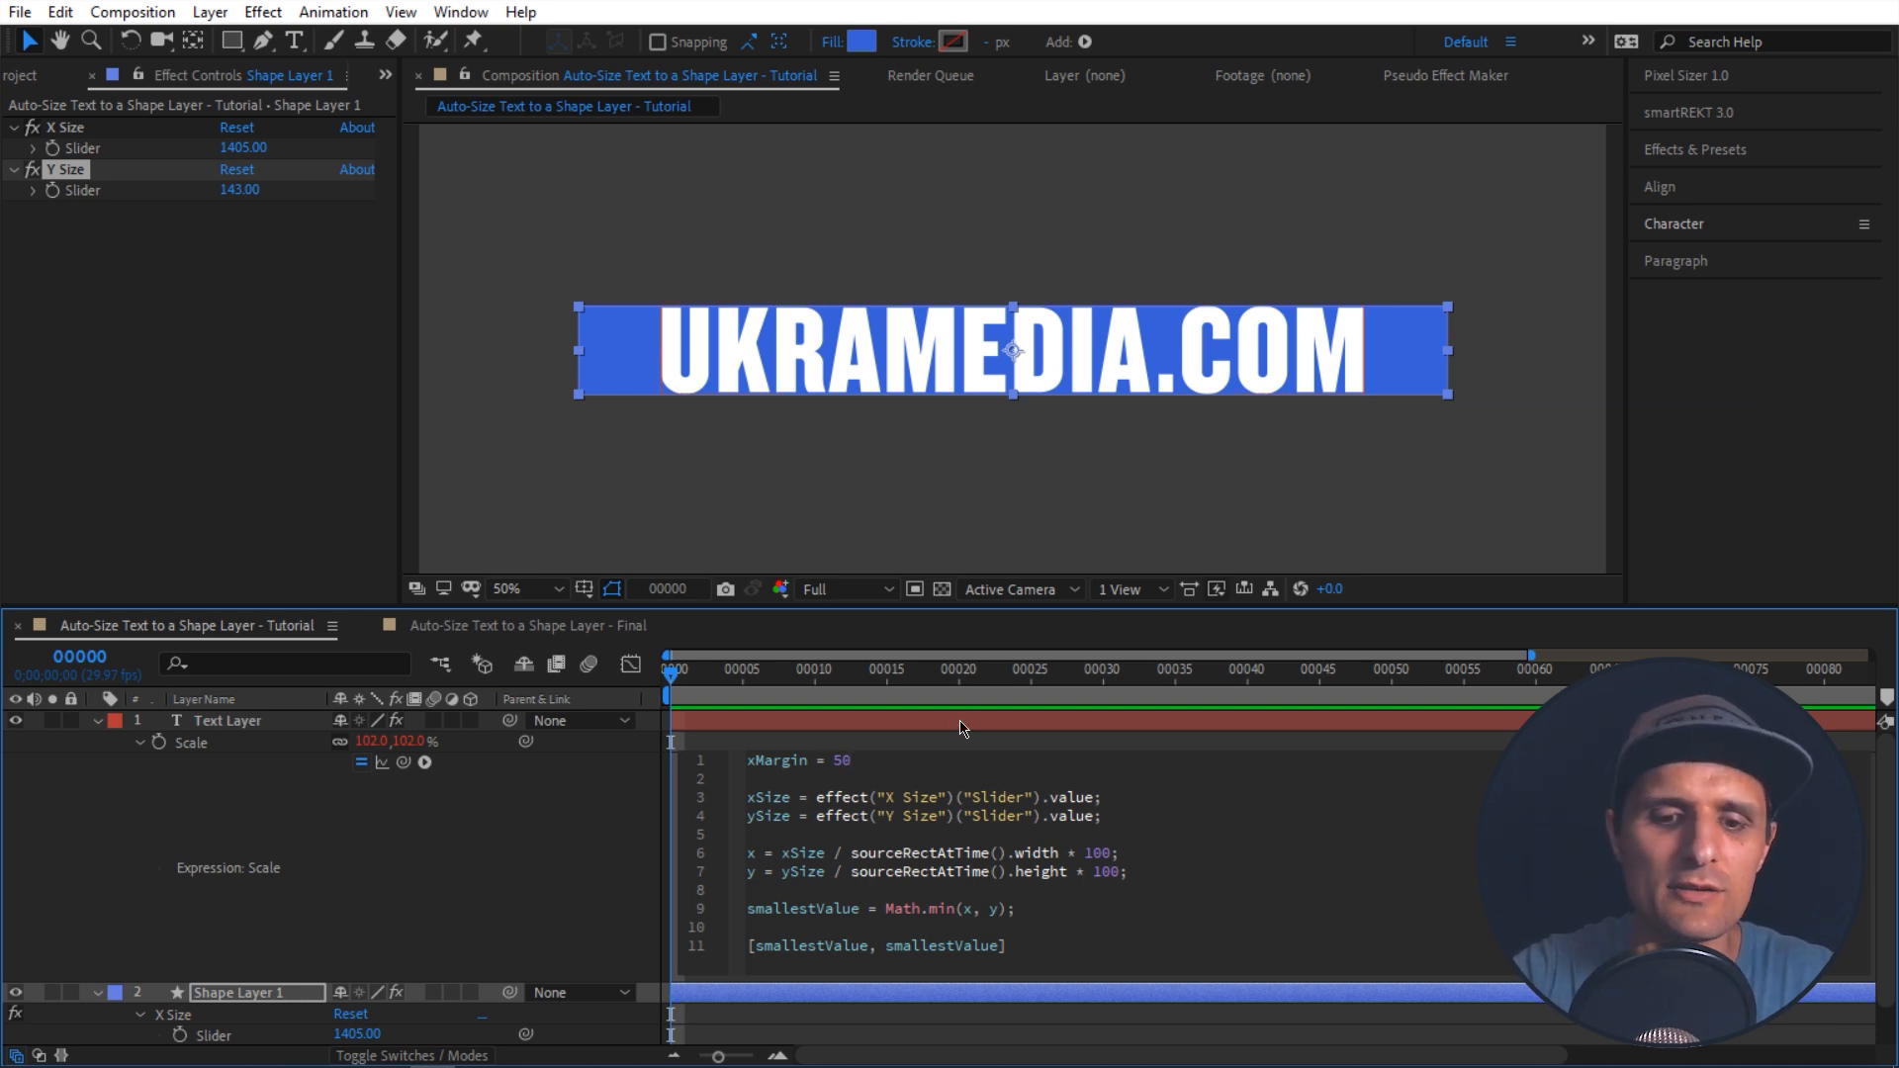
key(BackSpace)
key(BackSpace)
text(100)
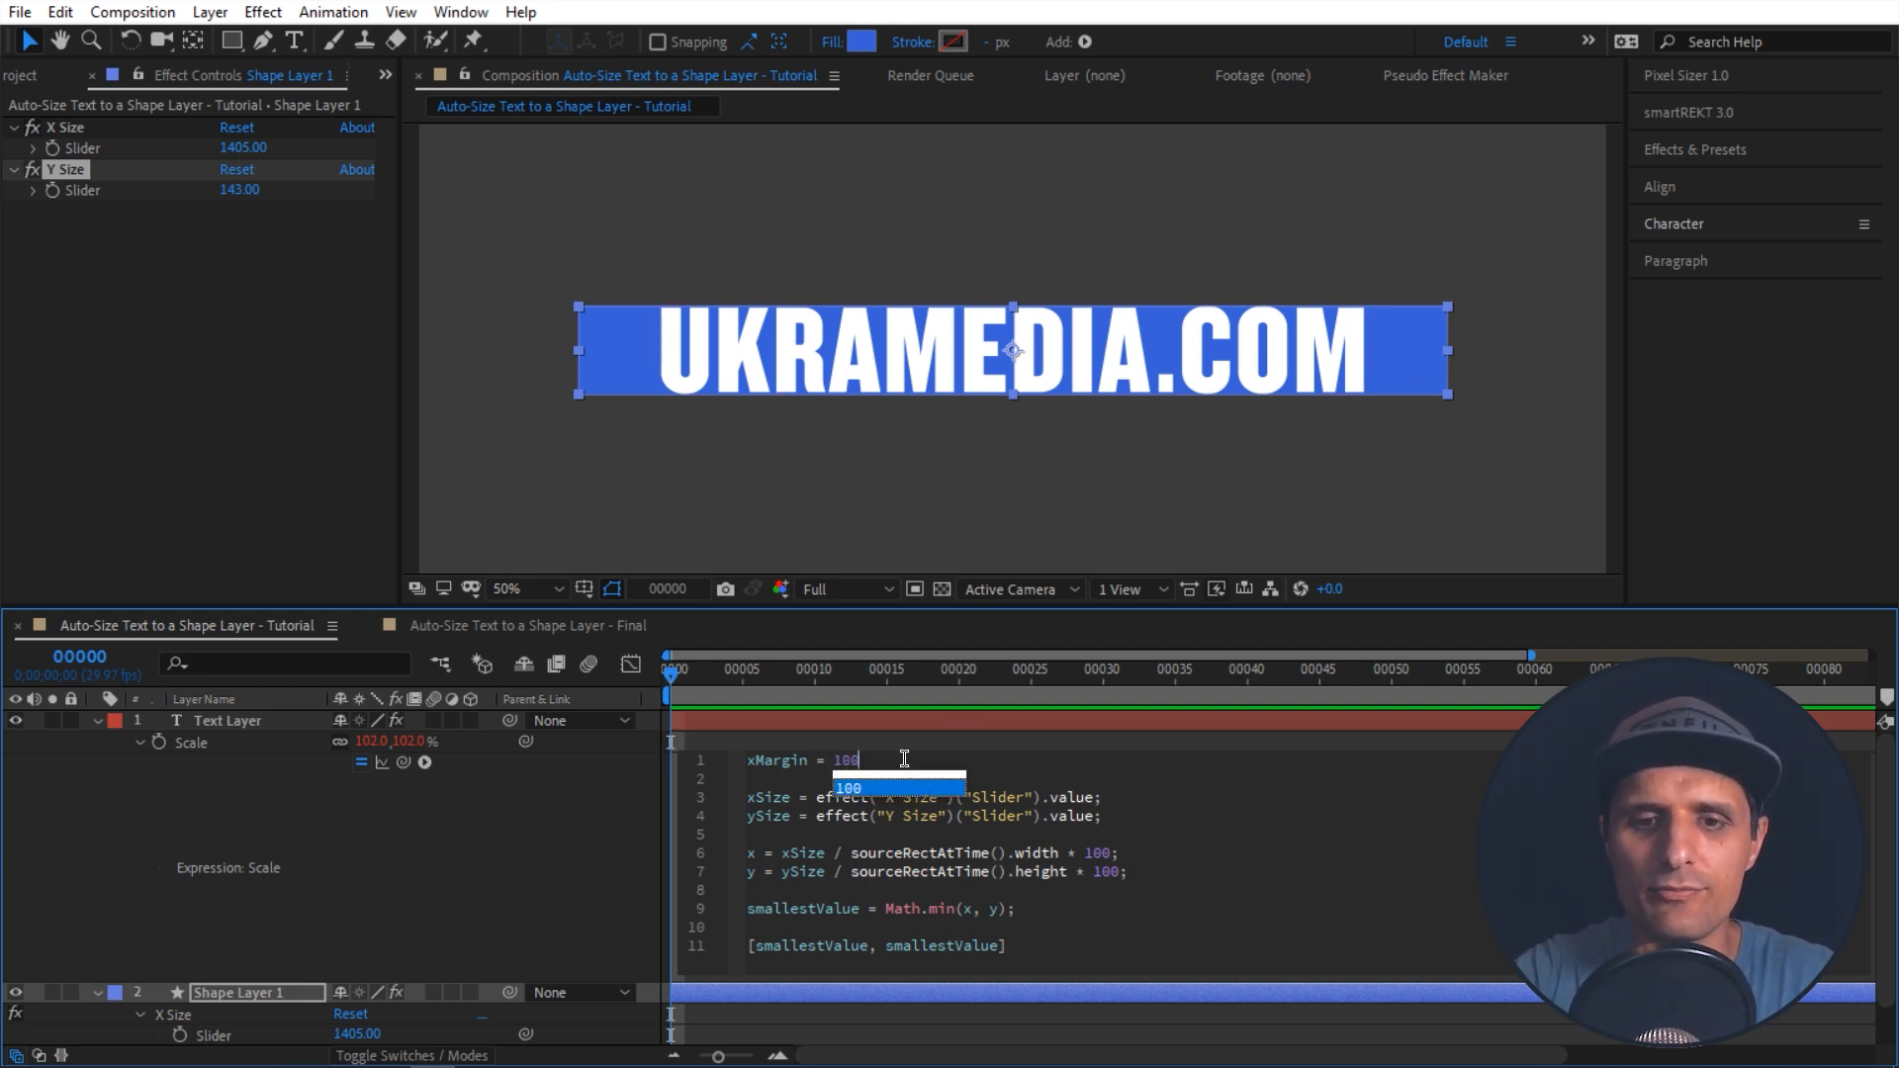
text(;)
key(Return)
text(yMargin = 100;)
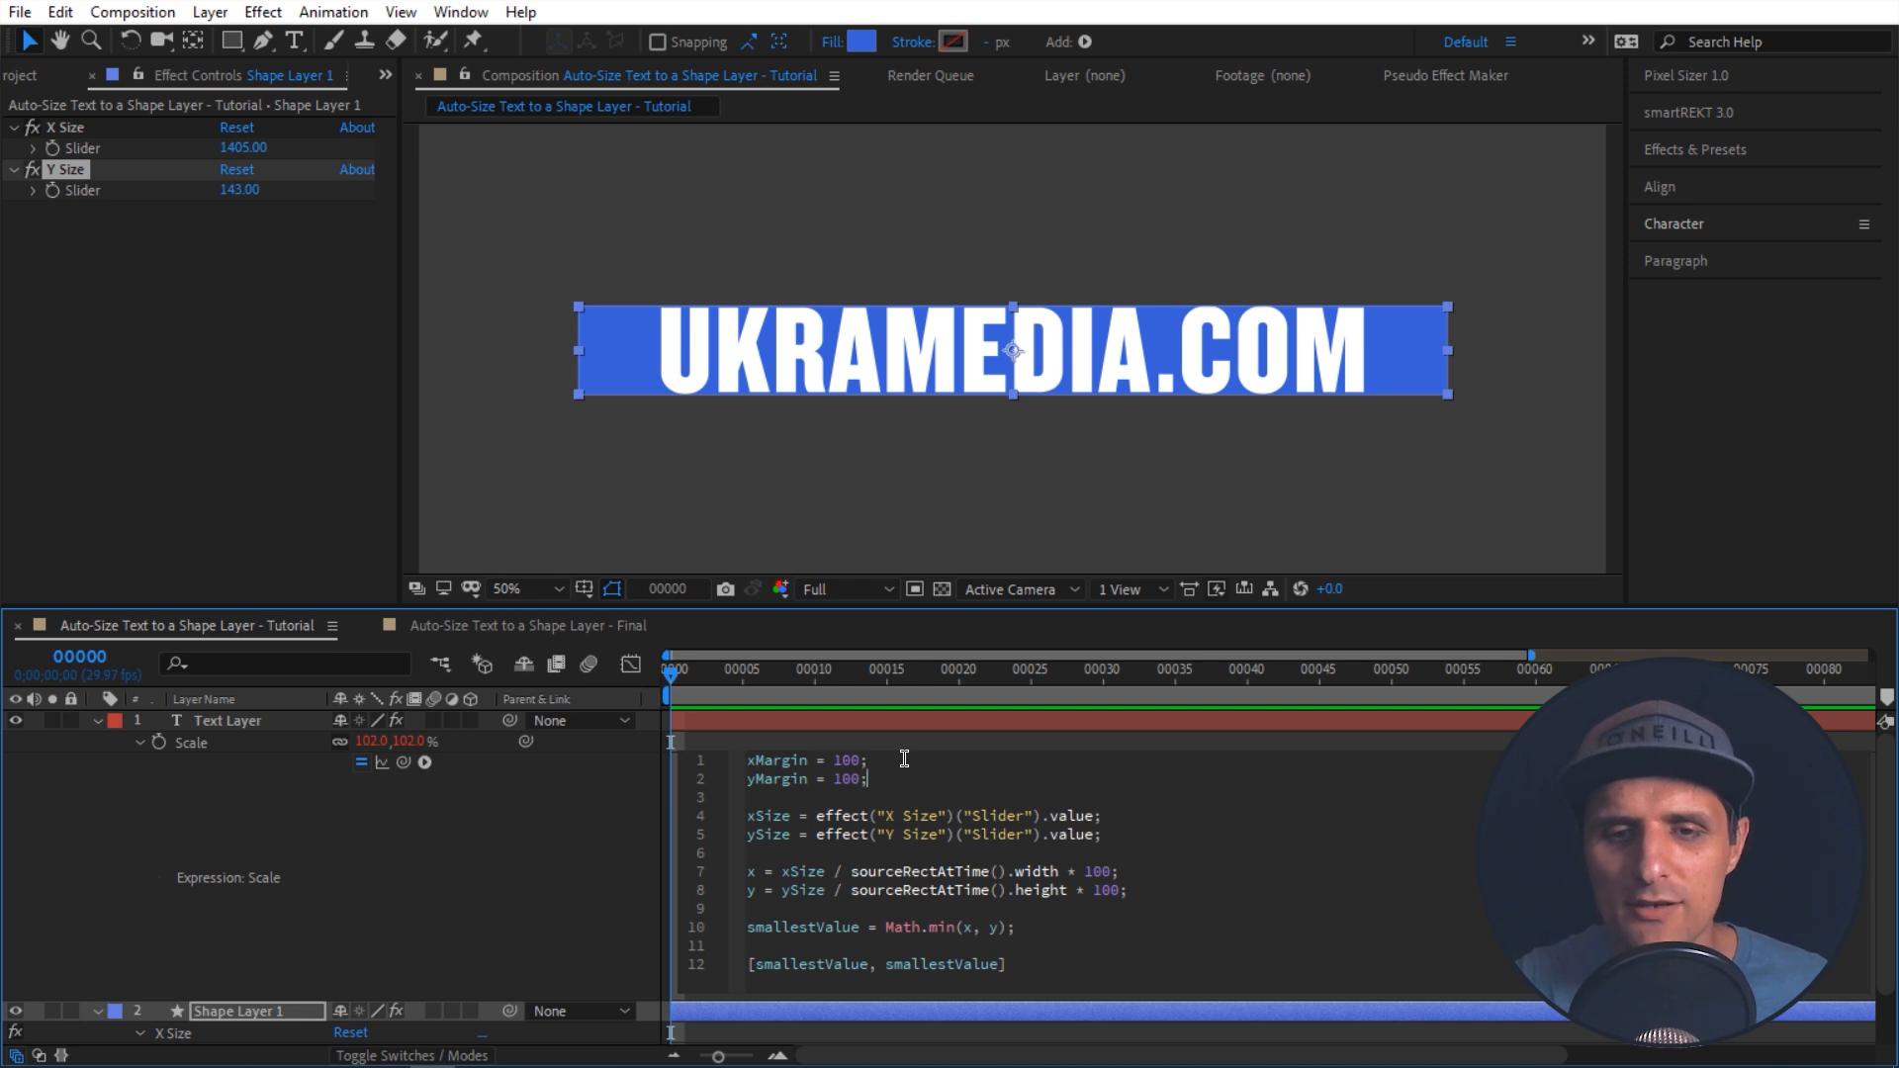
click(592, 802)
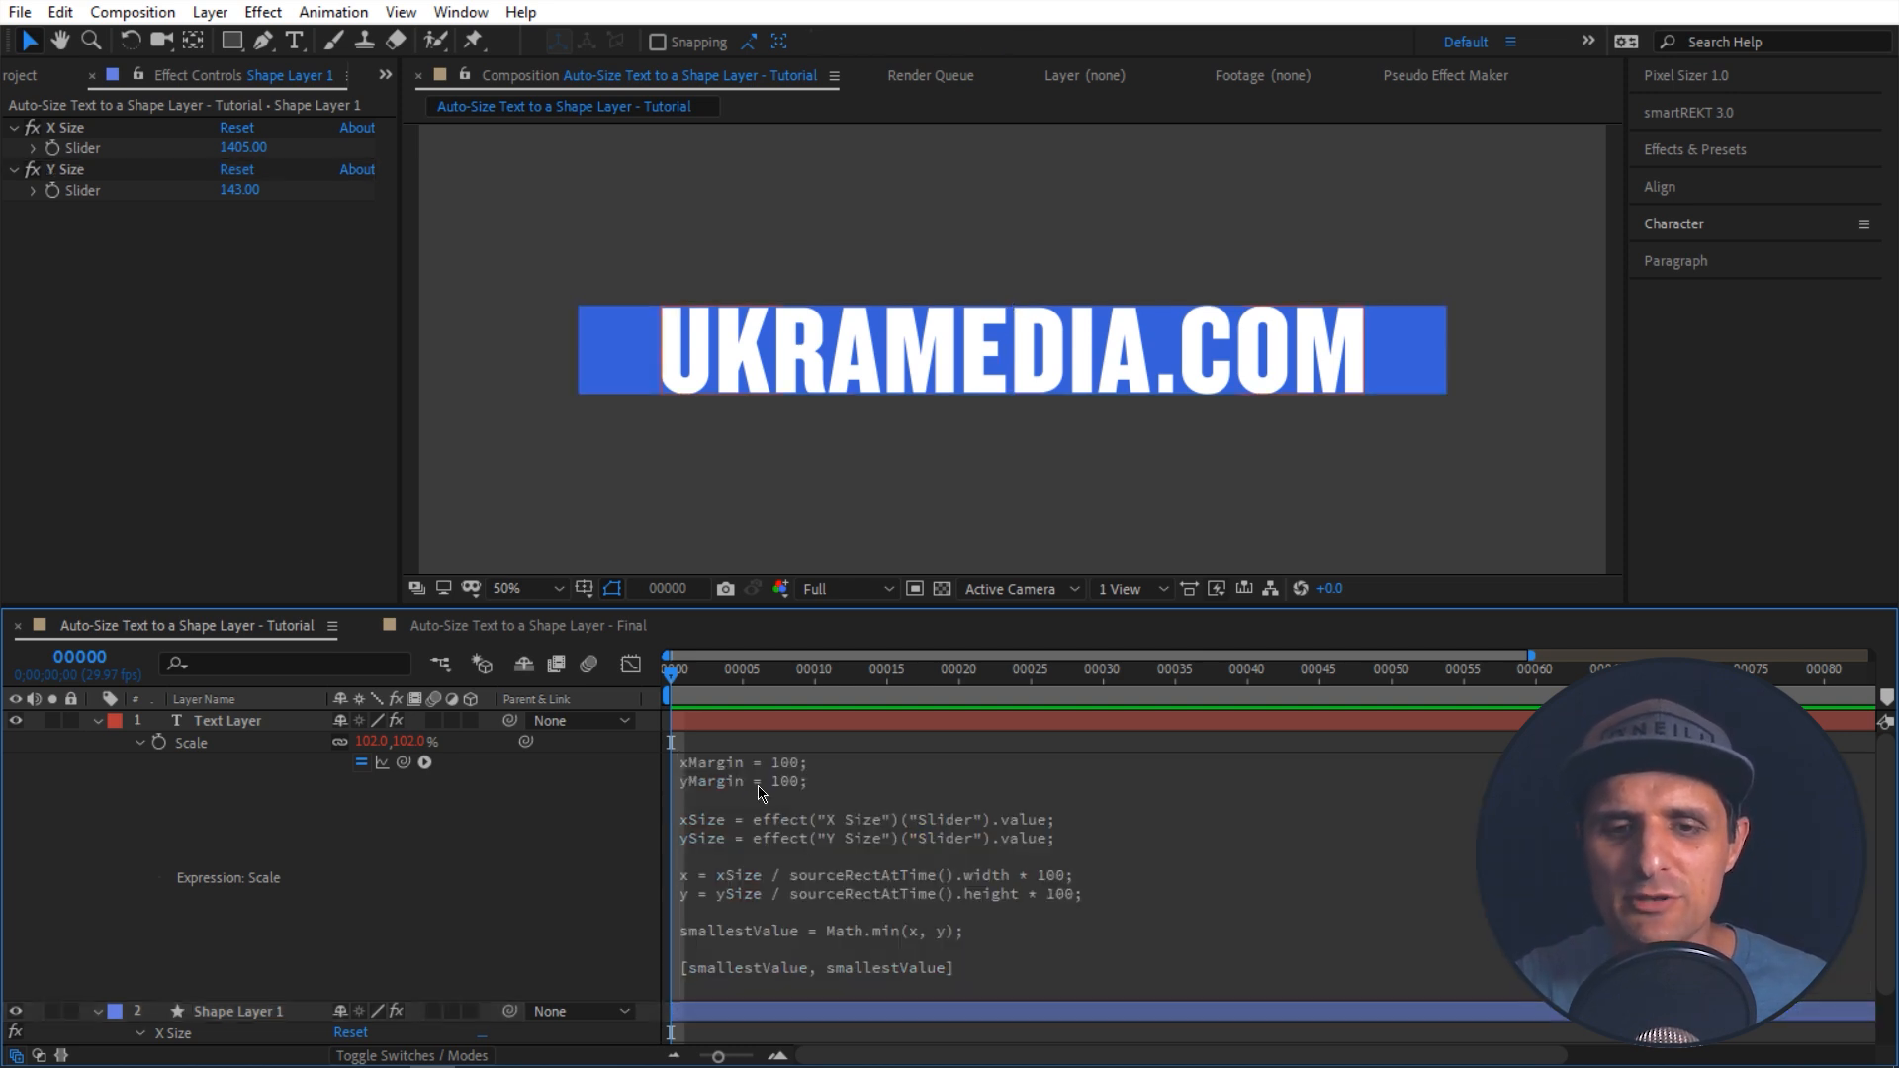
Step: Subtract xMargin from the X Size slider value in the xSize line of the Scale expression
click(815, 813)
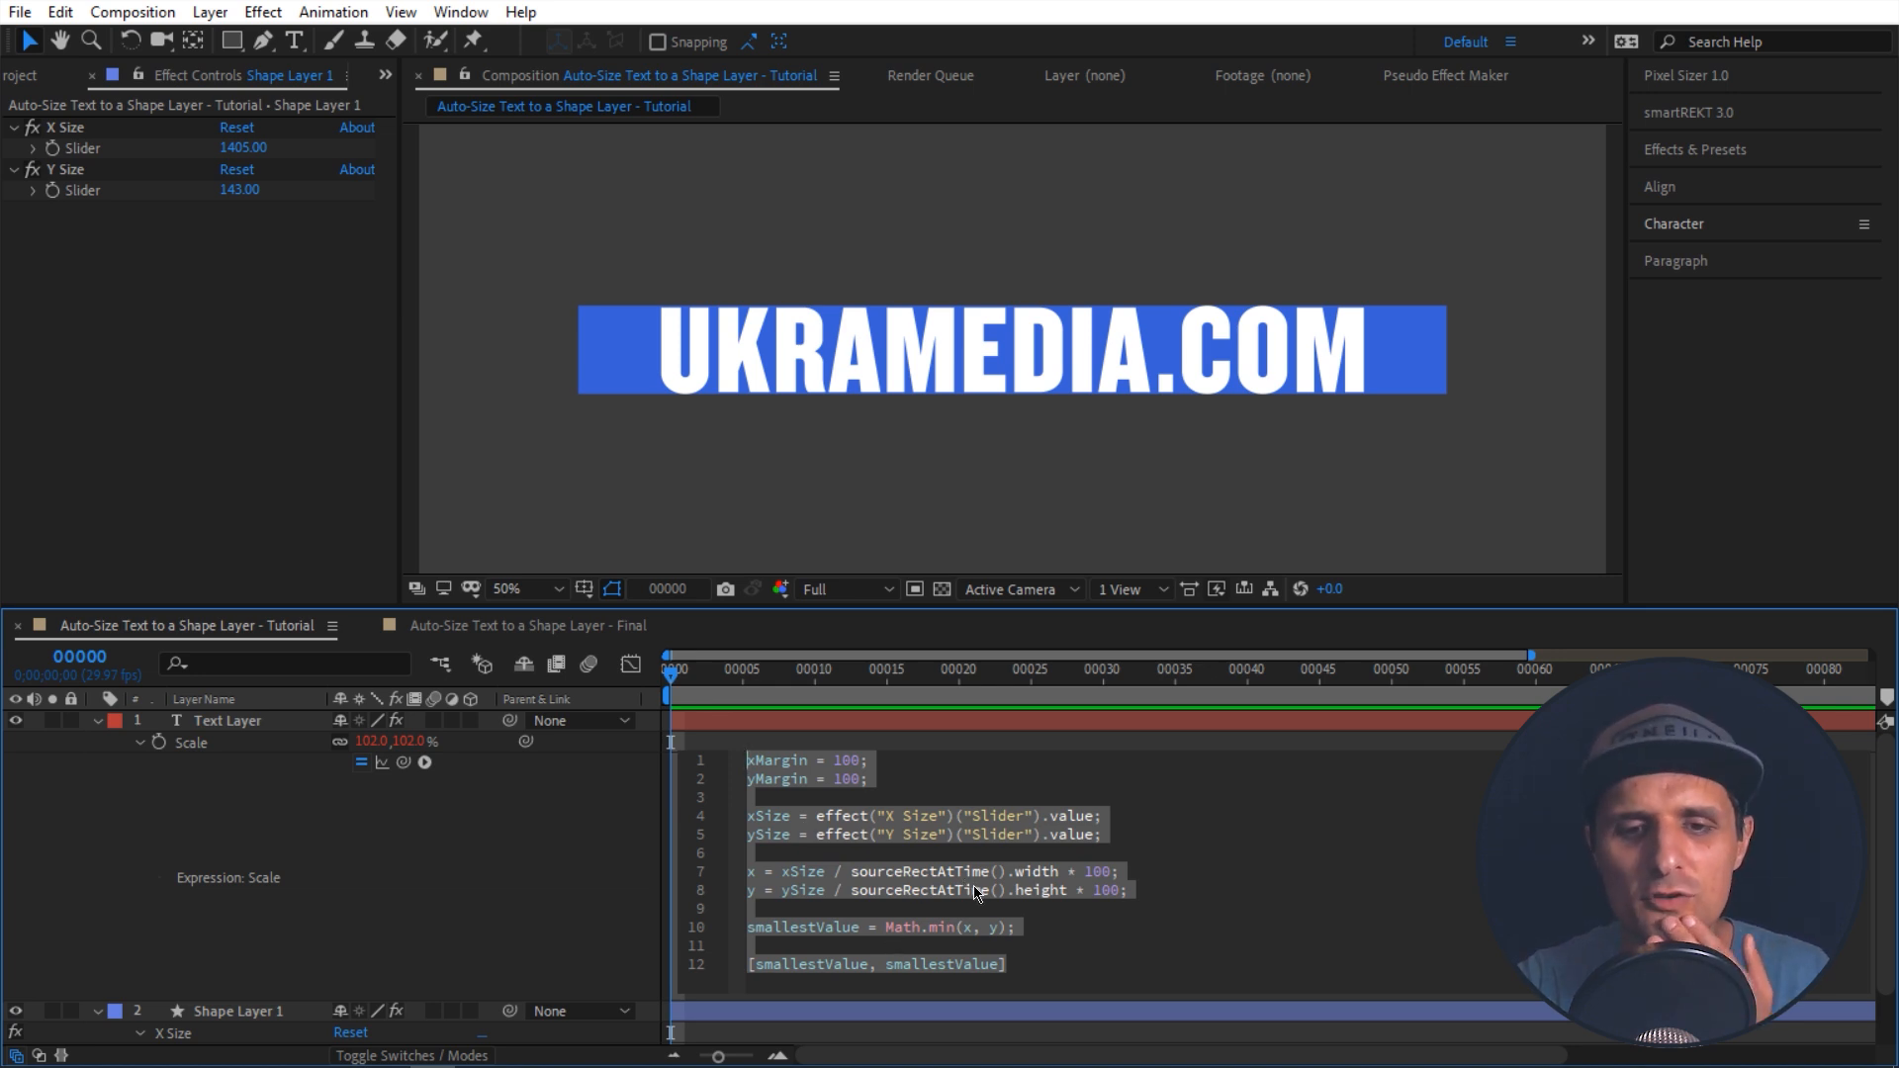
click(1149, 841)
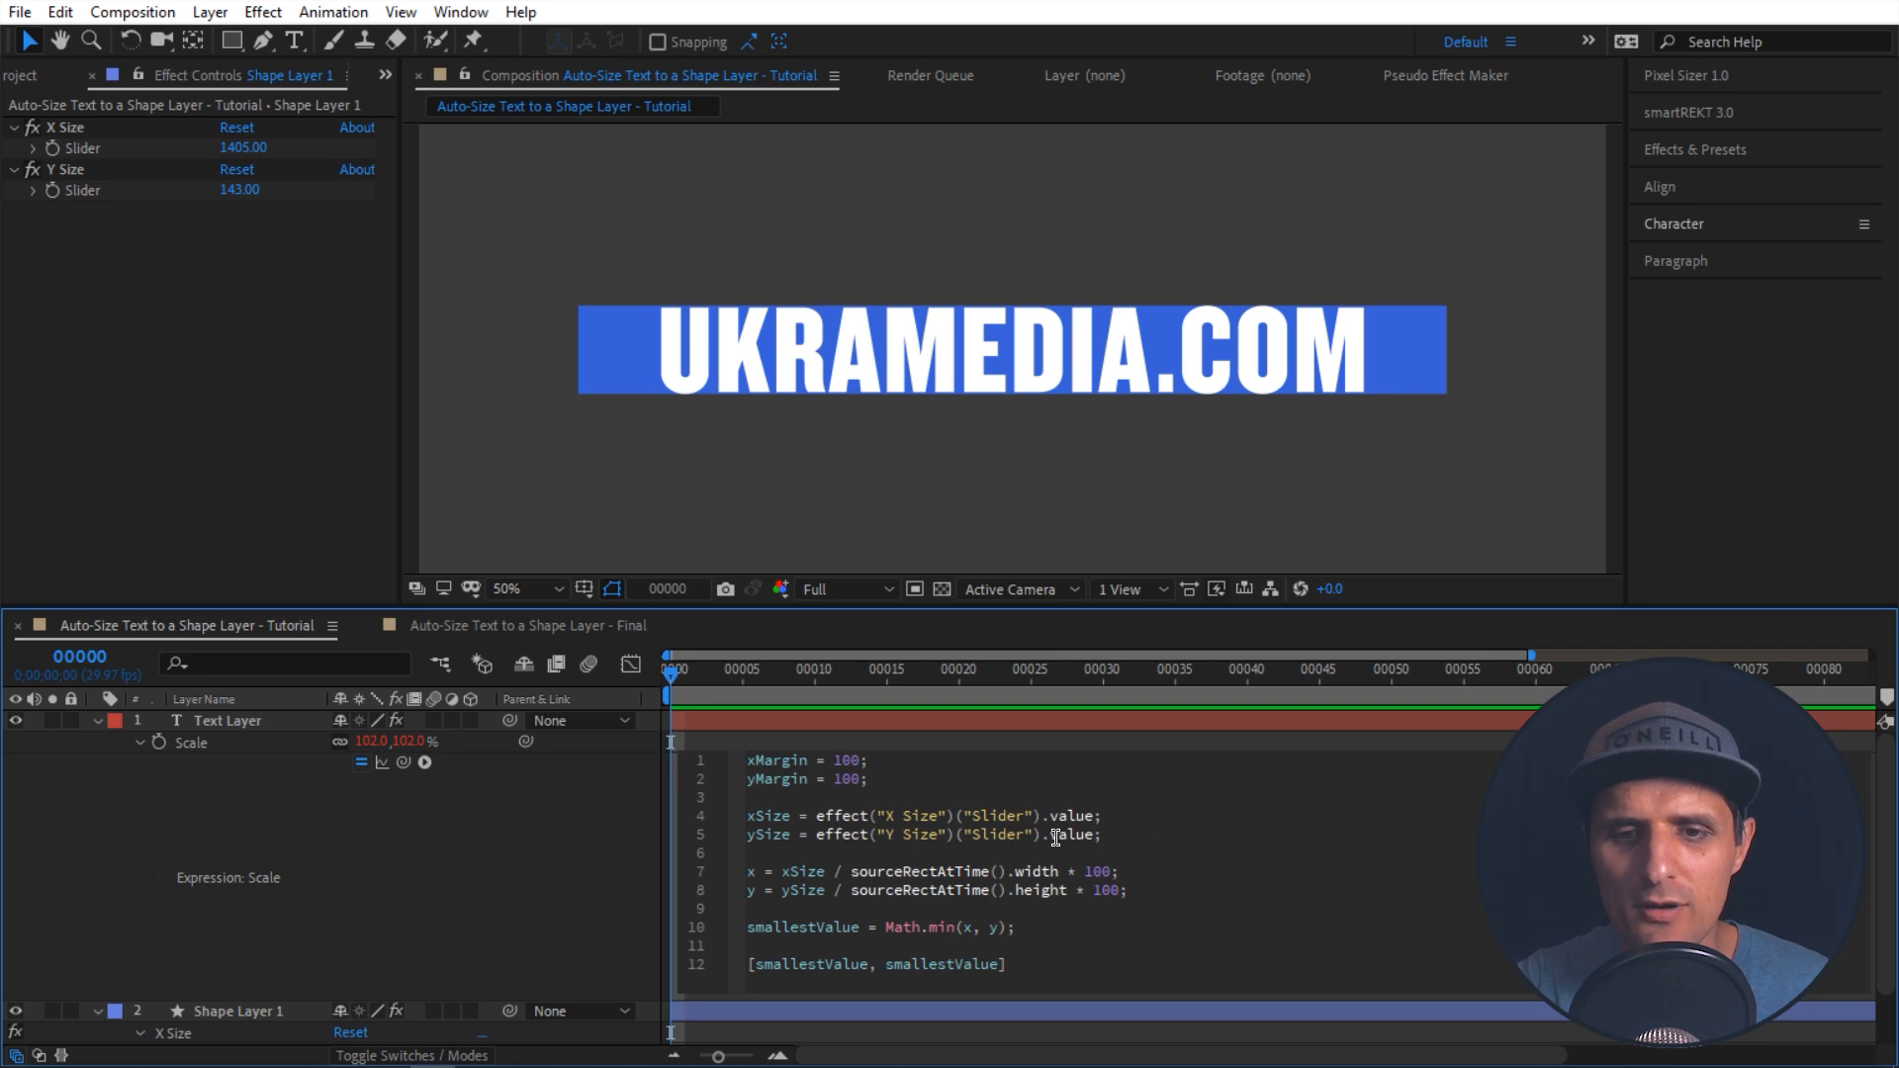
drag(1093, 817, 814, 815)
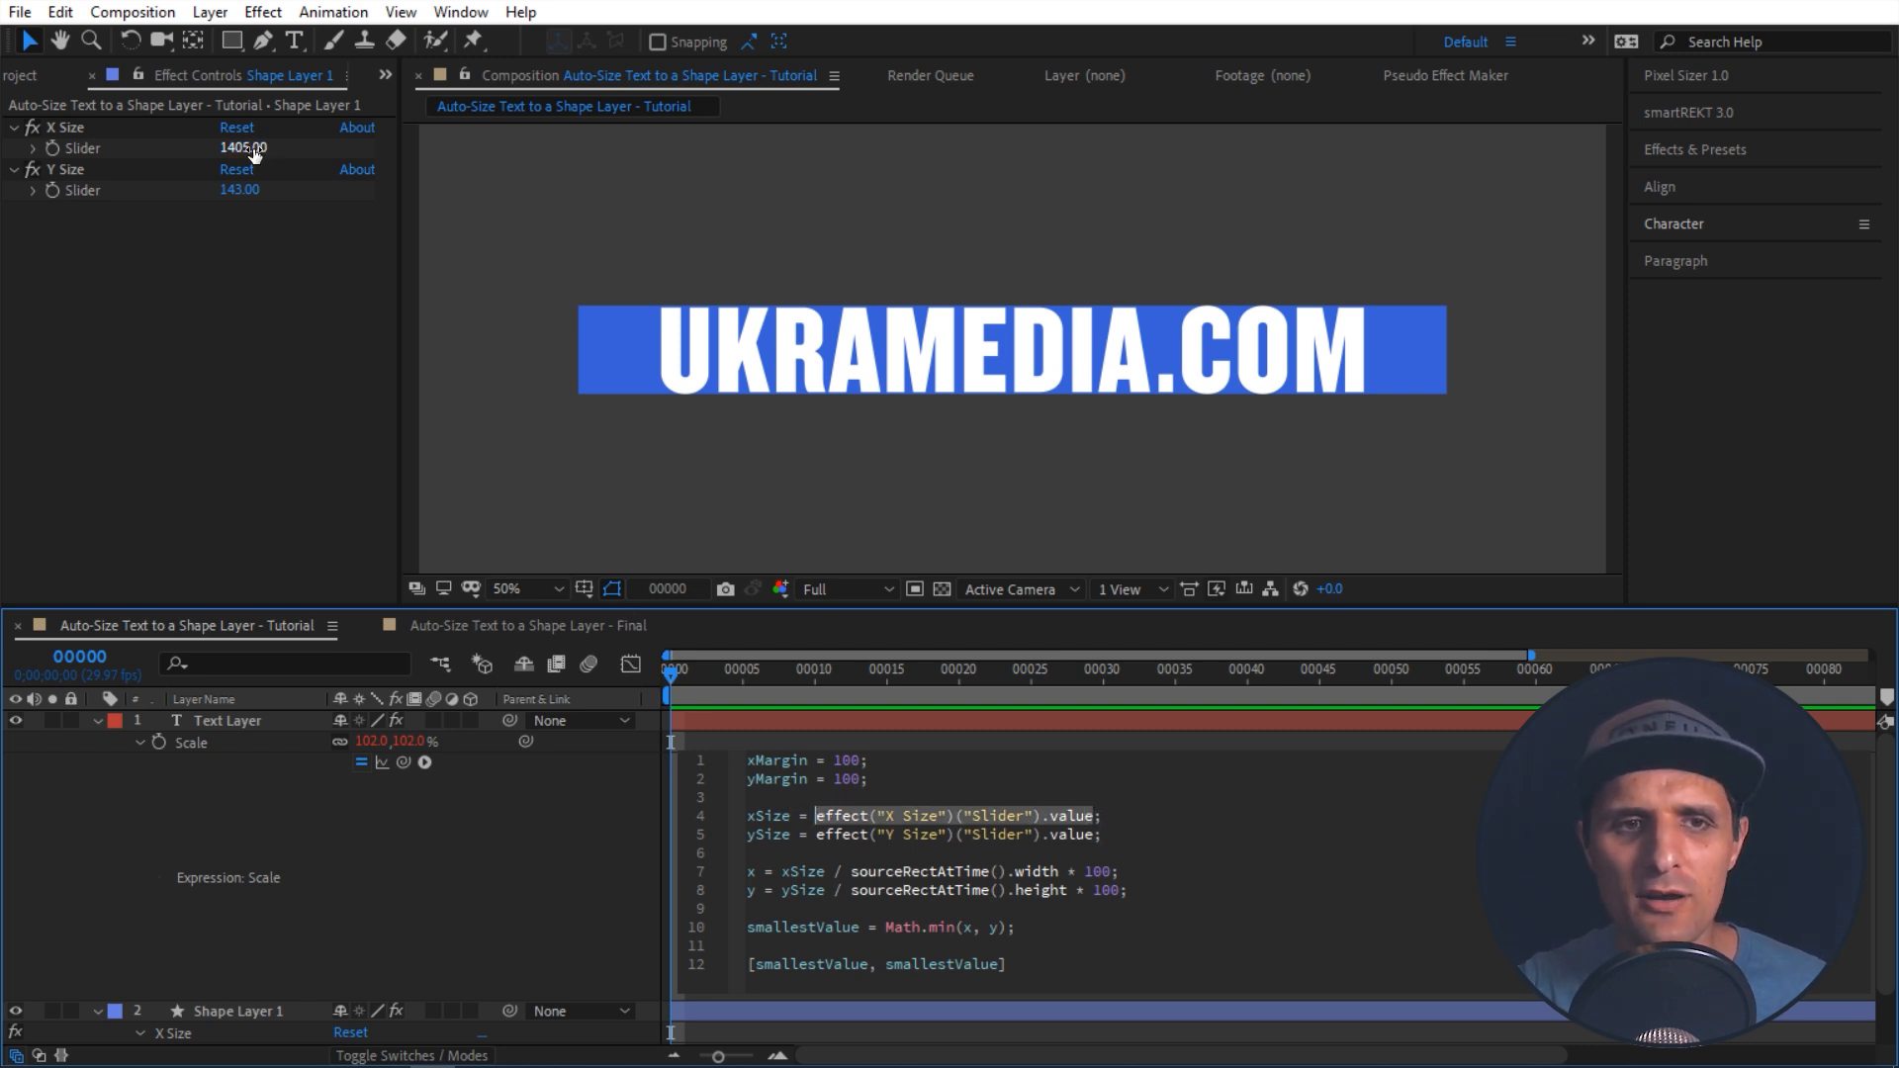
click(1105, 824)
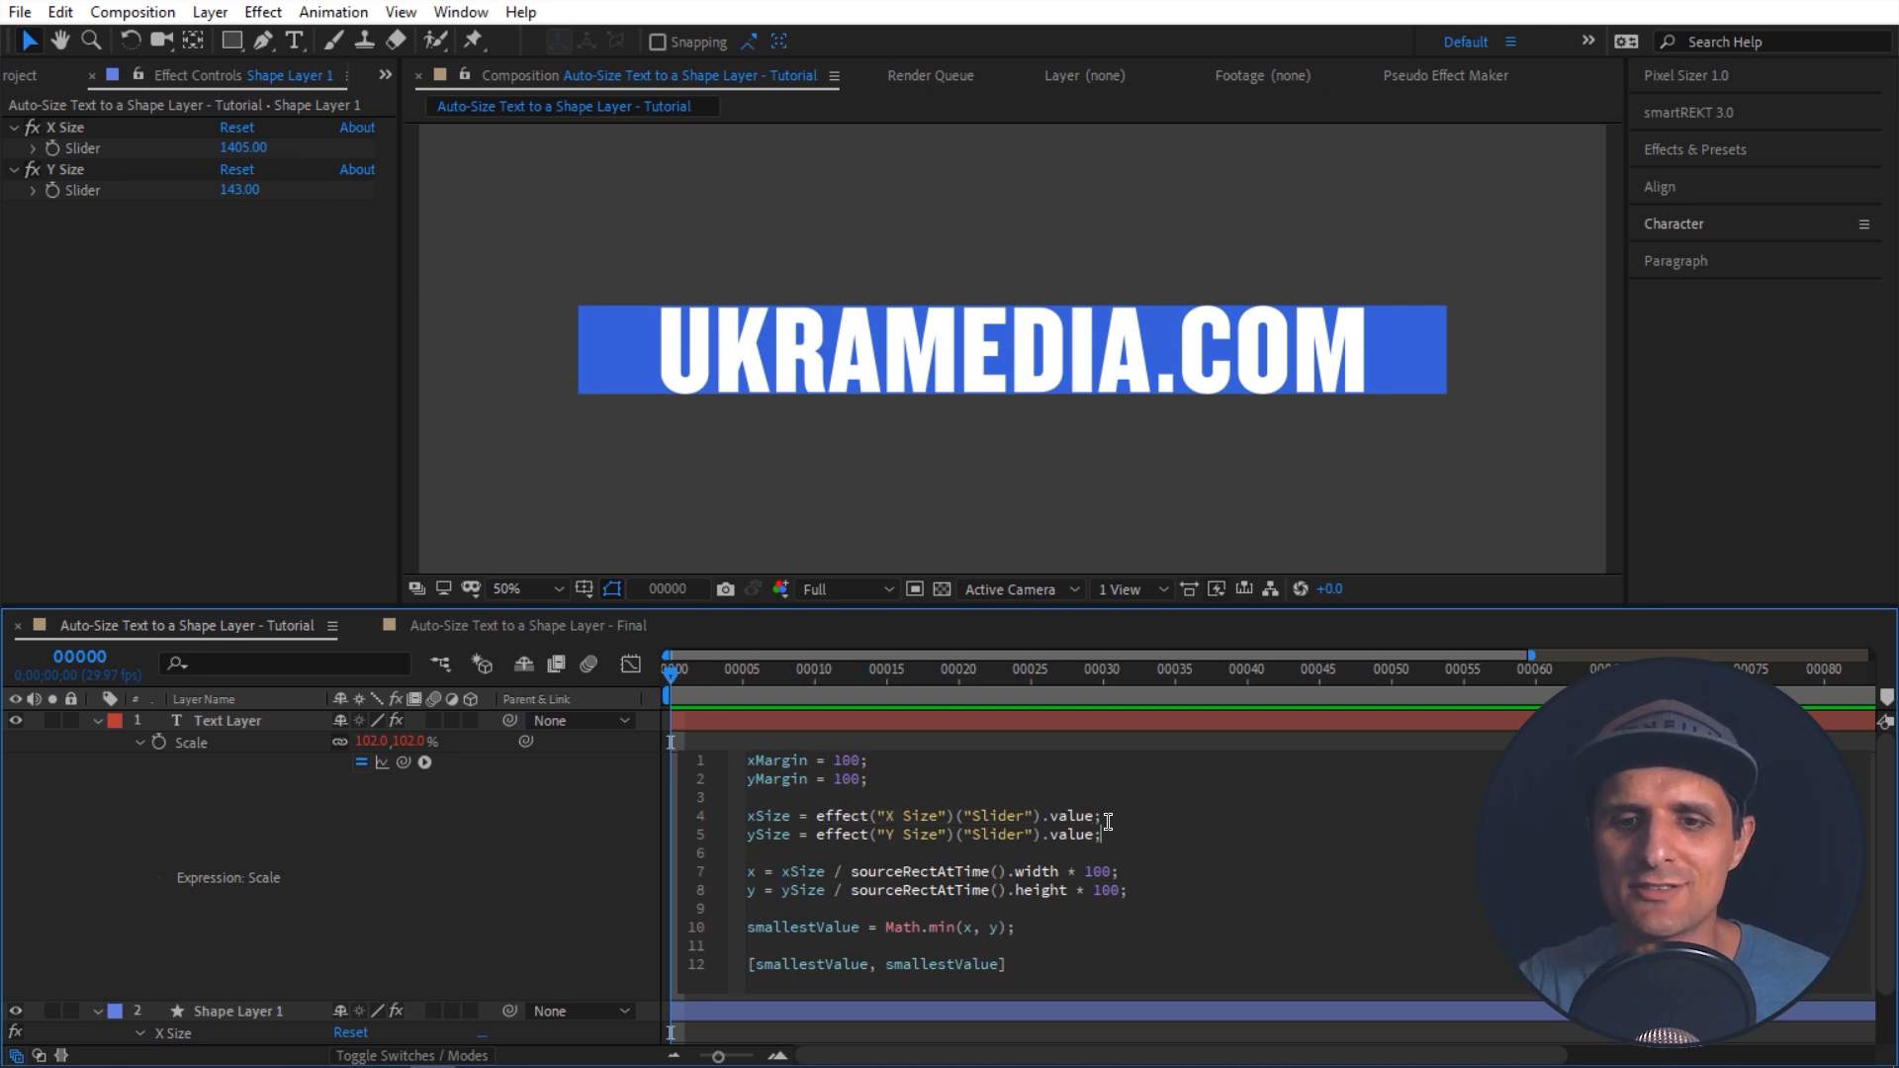
double_click(762, 764)
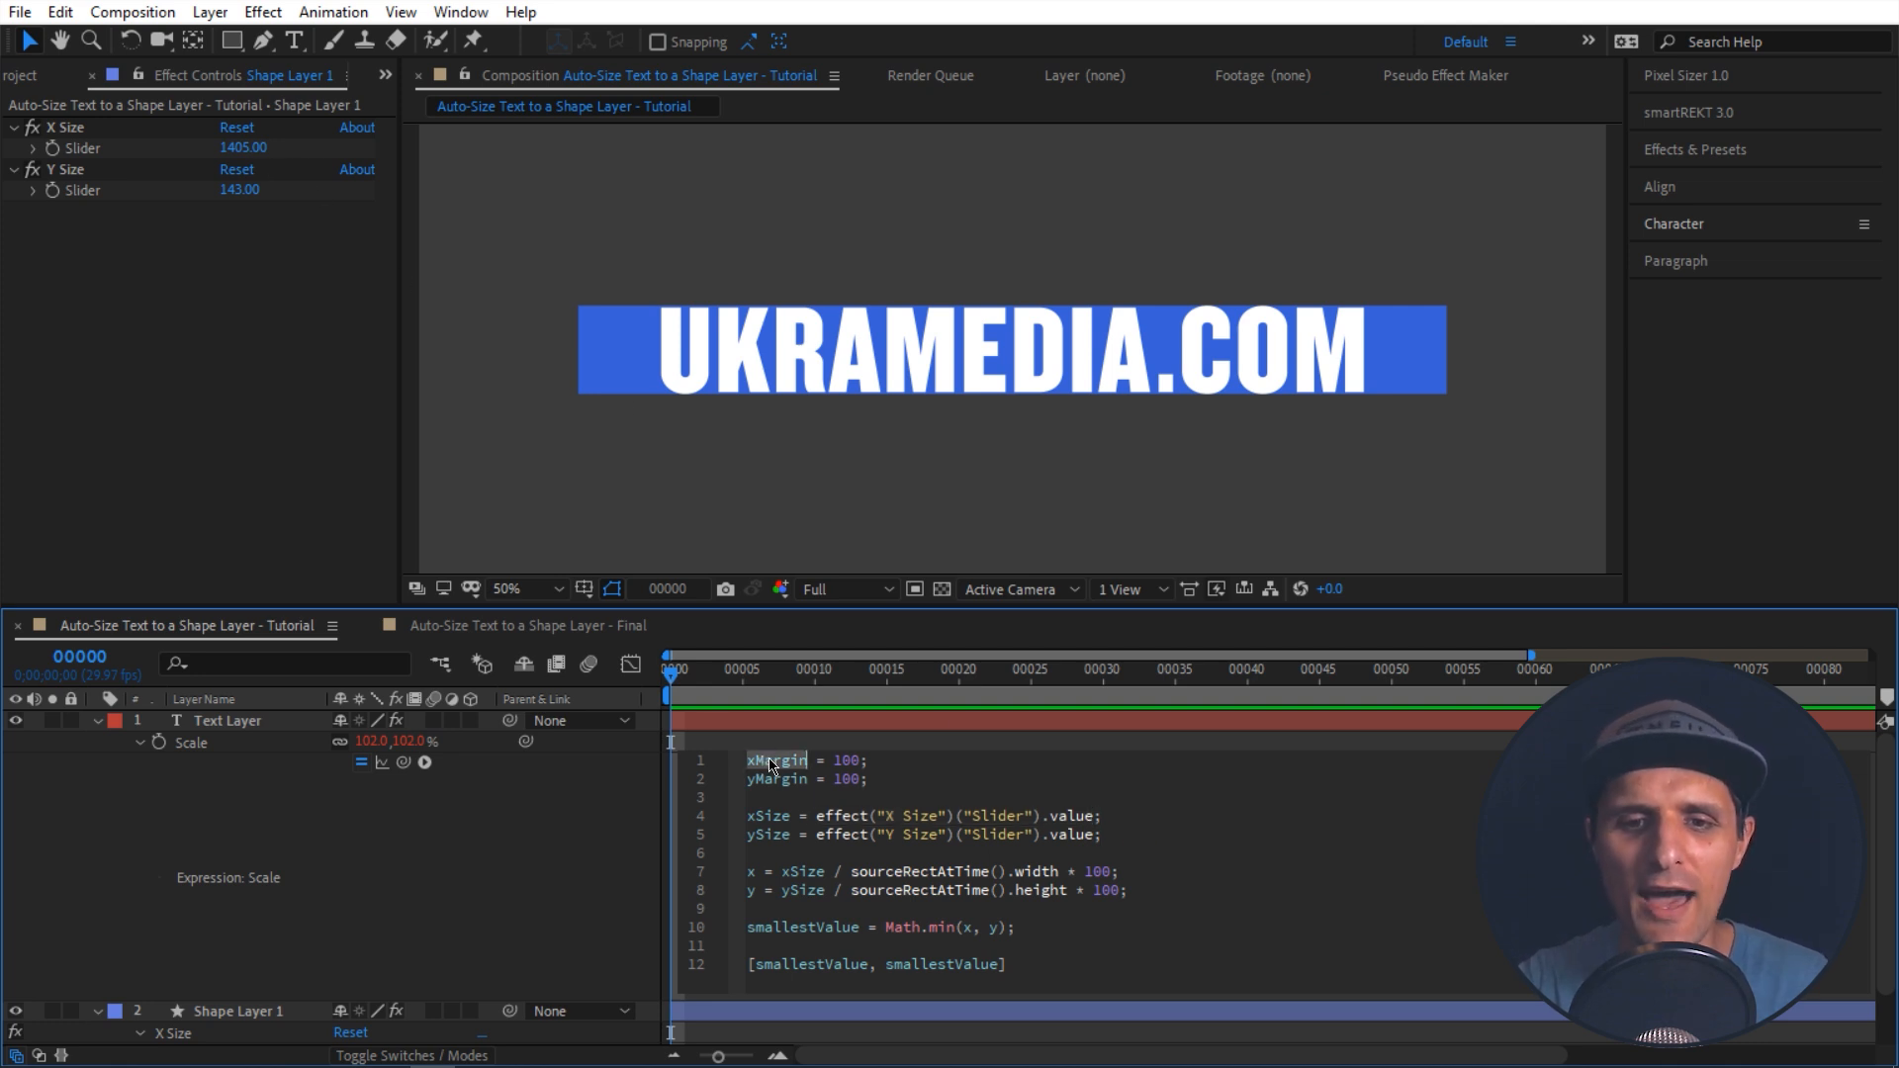
click(1092, 812)
text(- )
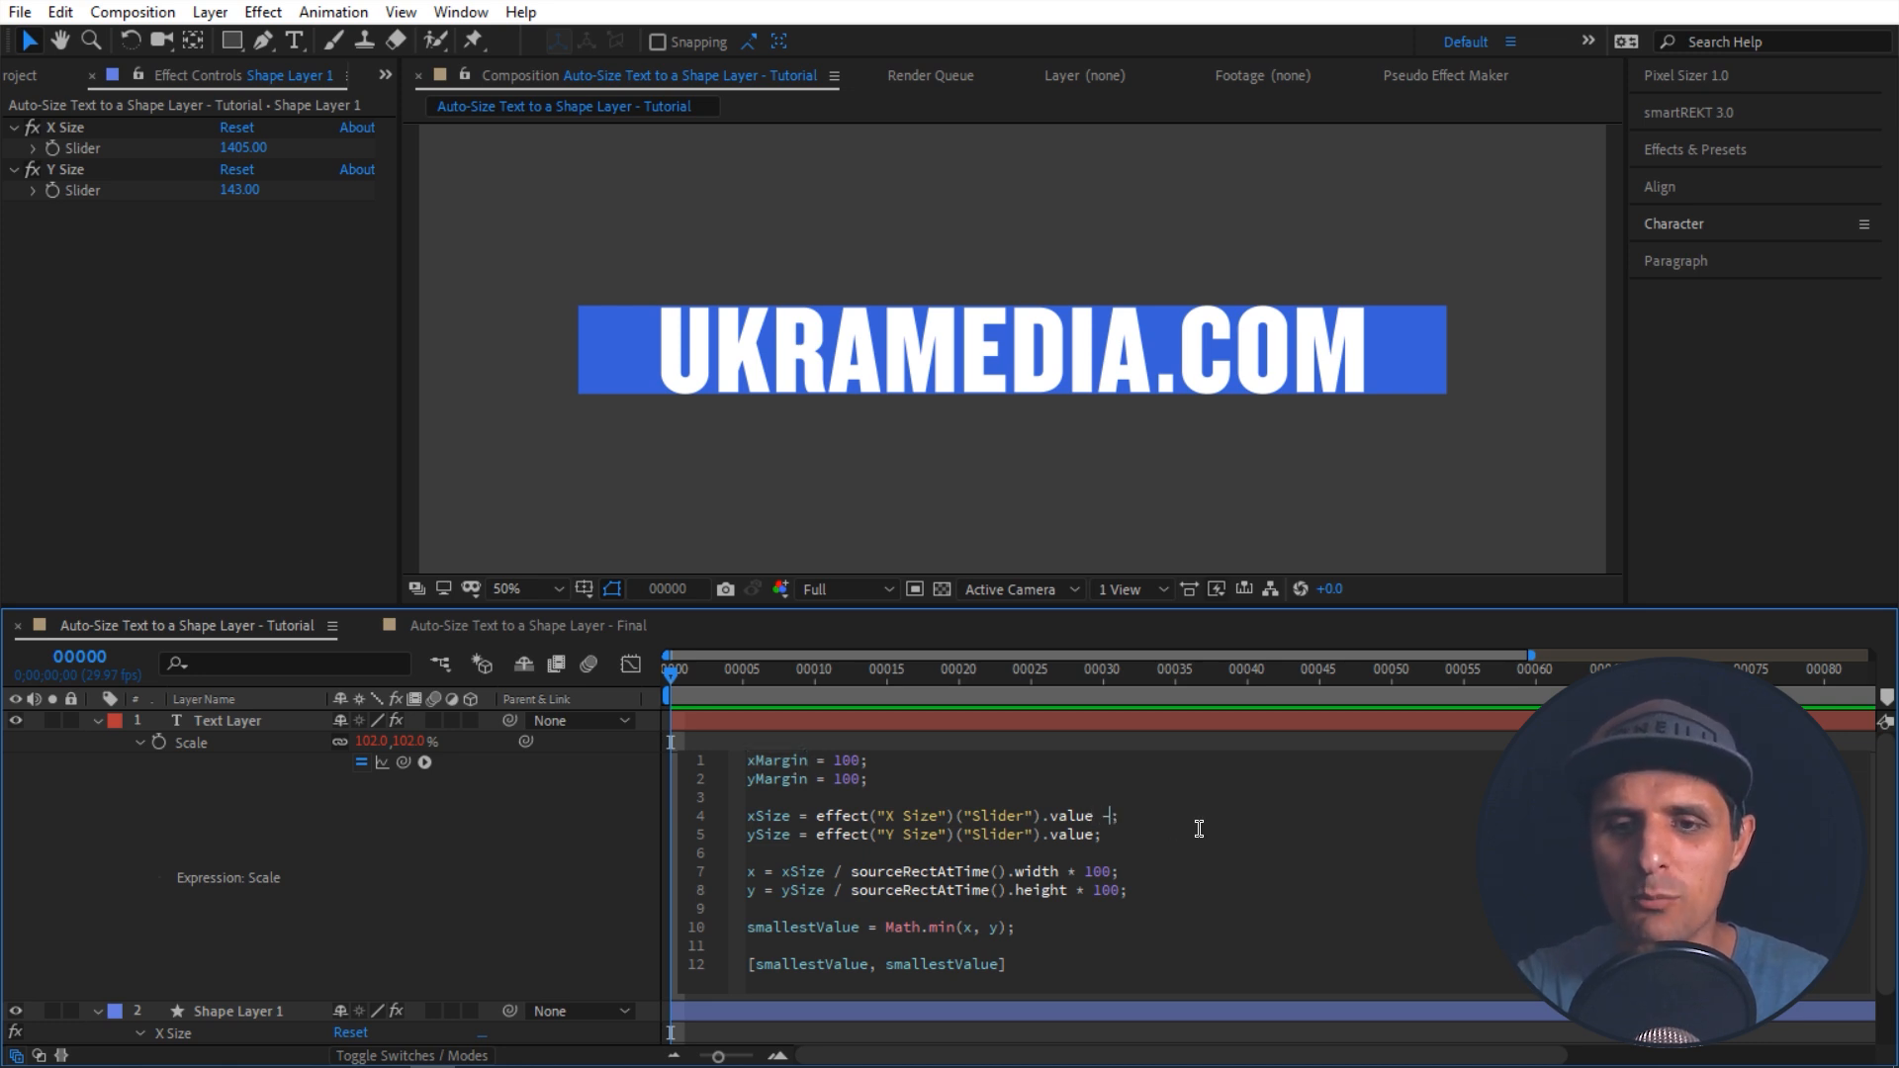
text(xMargin)
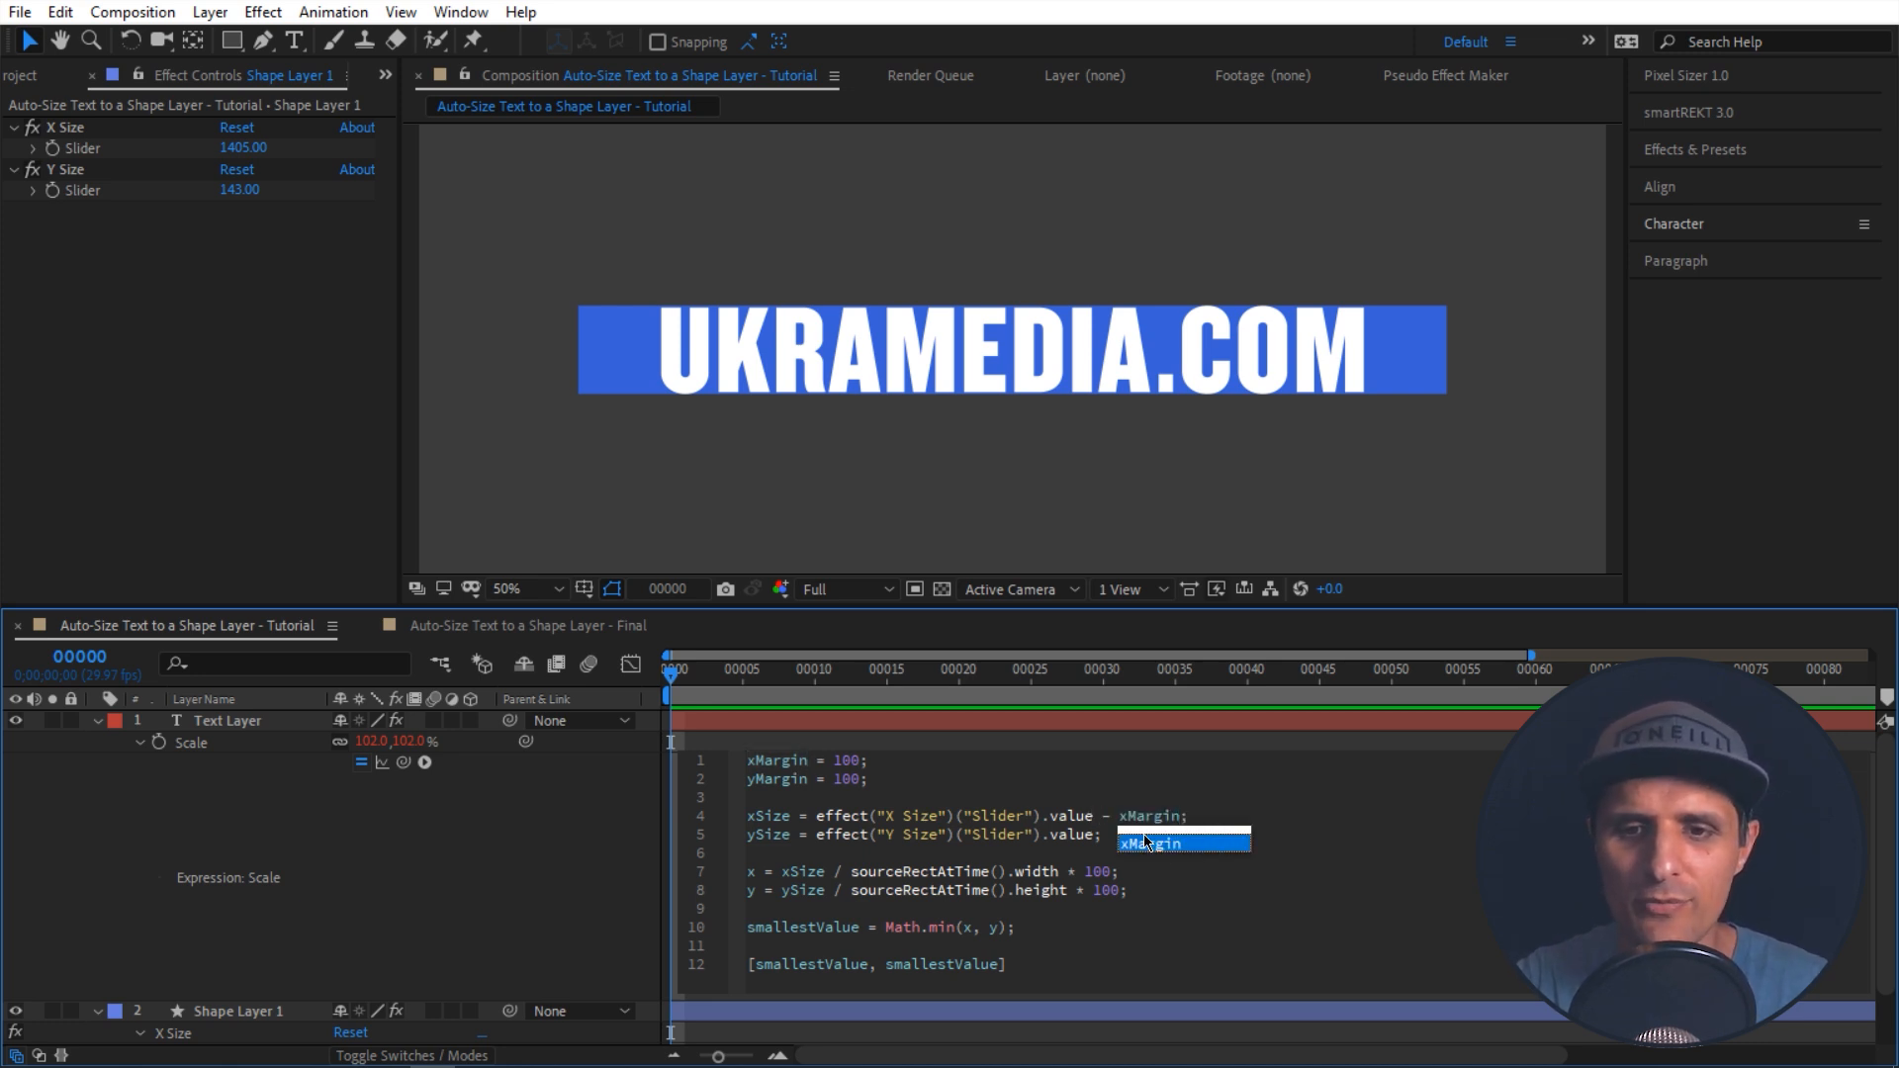
Step: Subtract yMargin from the Y Size slider value in the ySize line and apply the Scale expression
click(1098, 836)
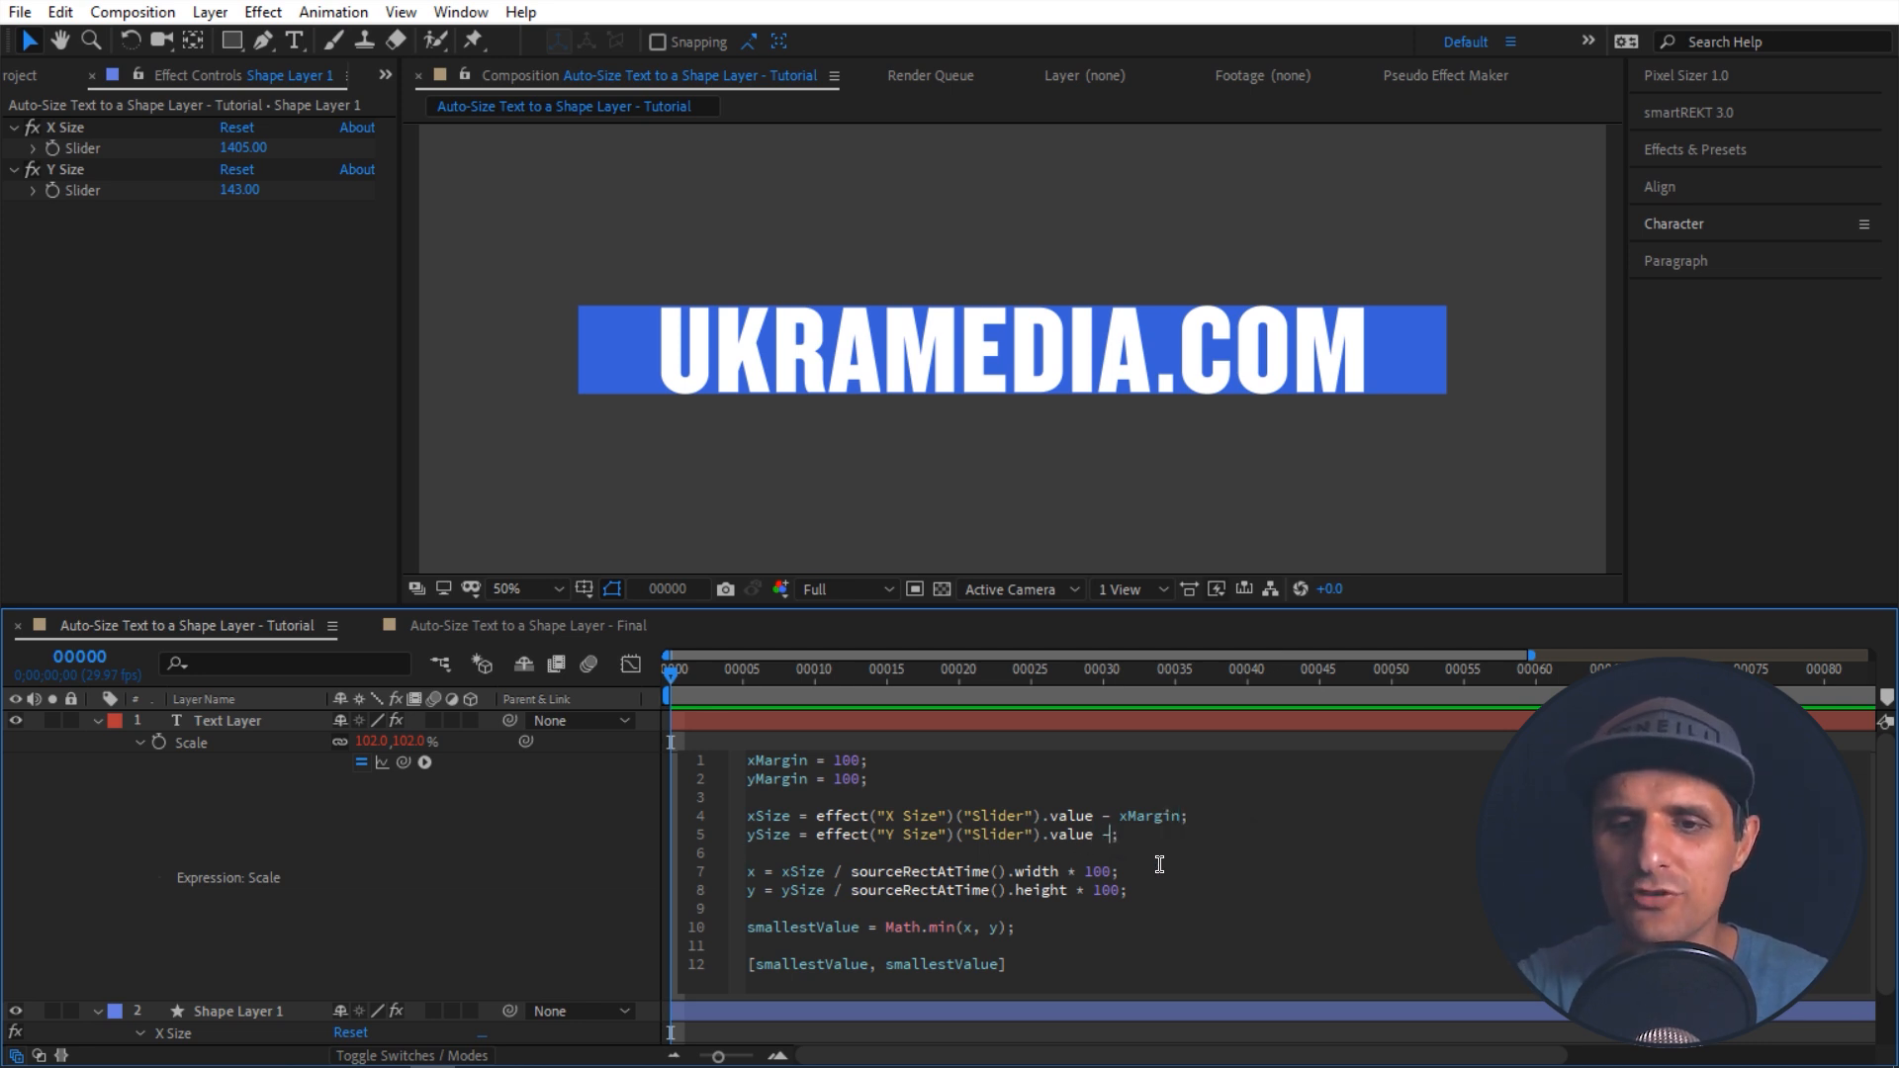
double_click(773, 779)
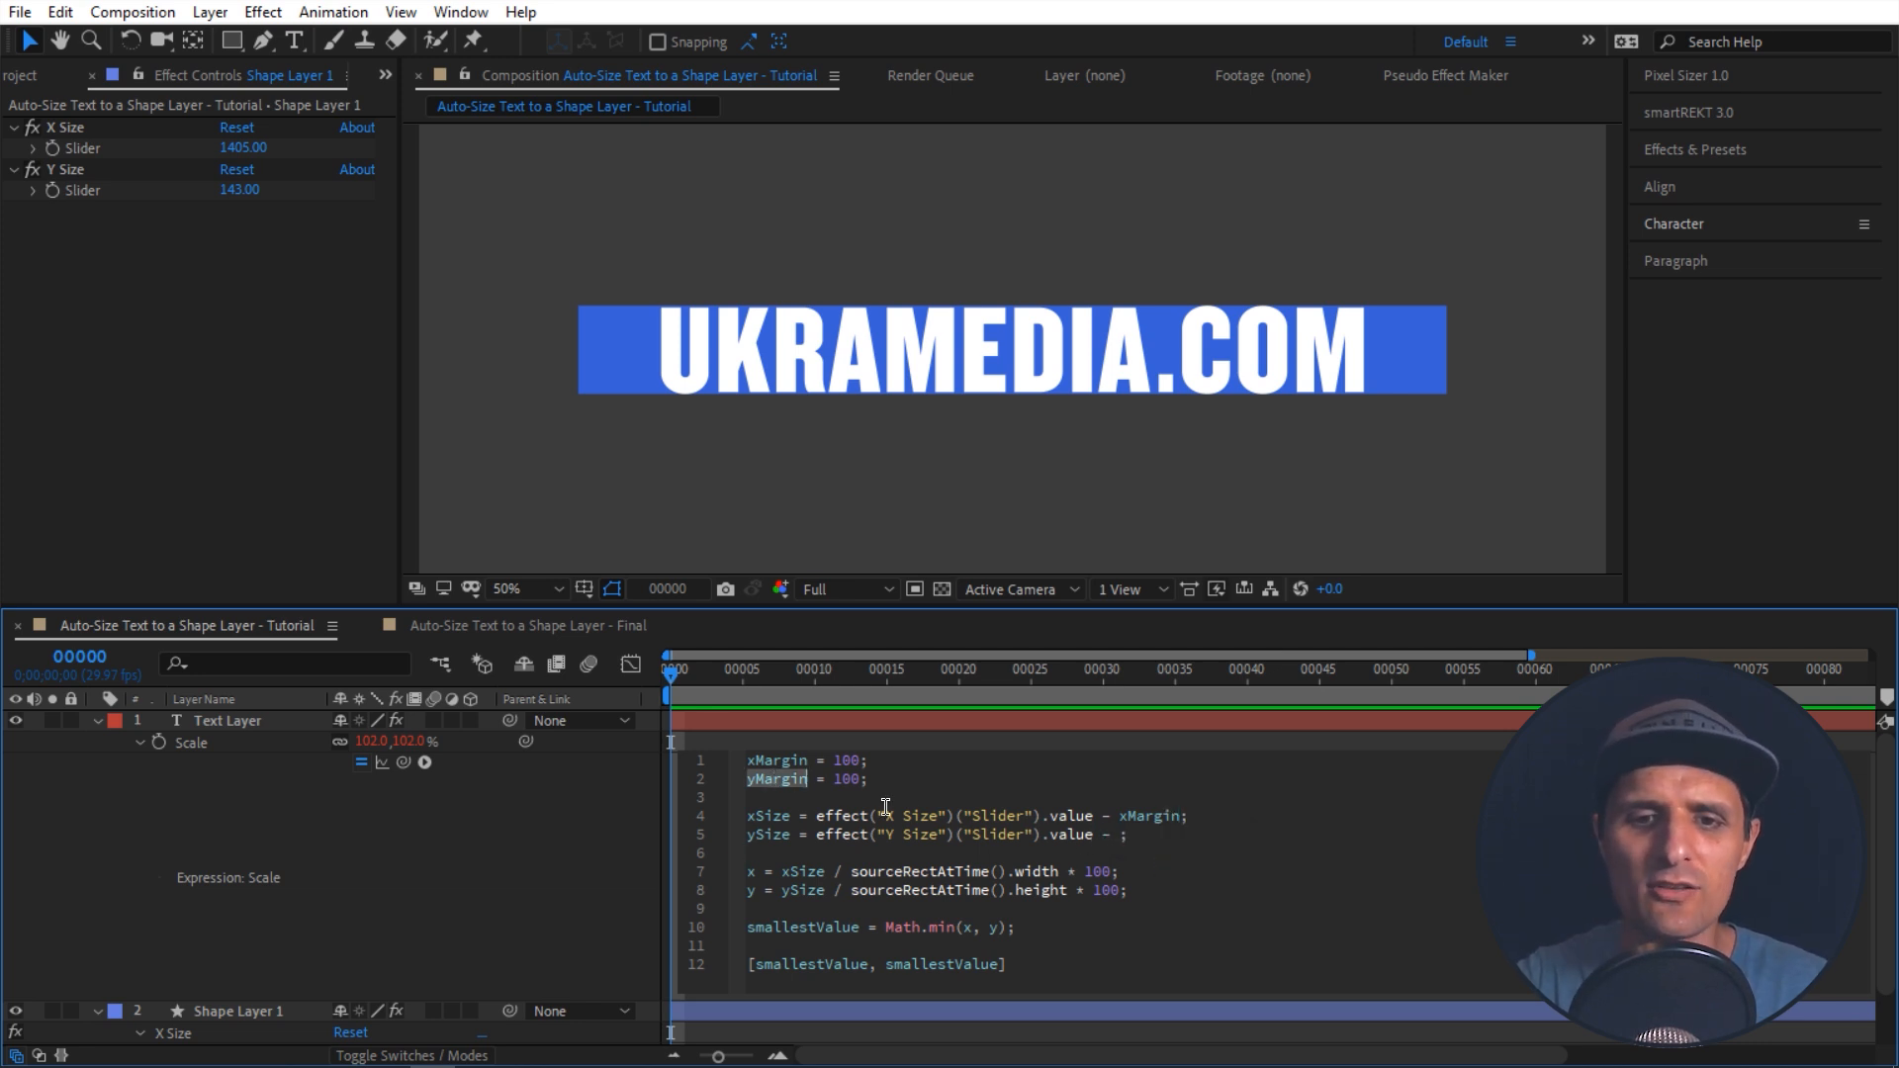
click(1122, 834)
text(yMargin;)
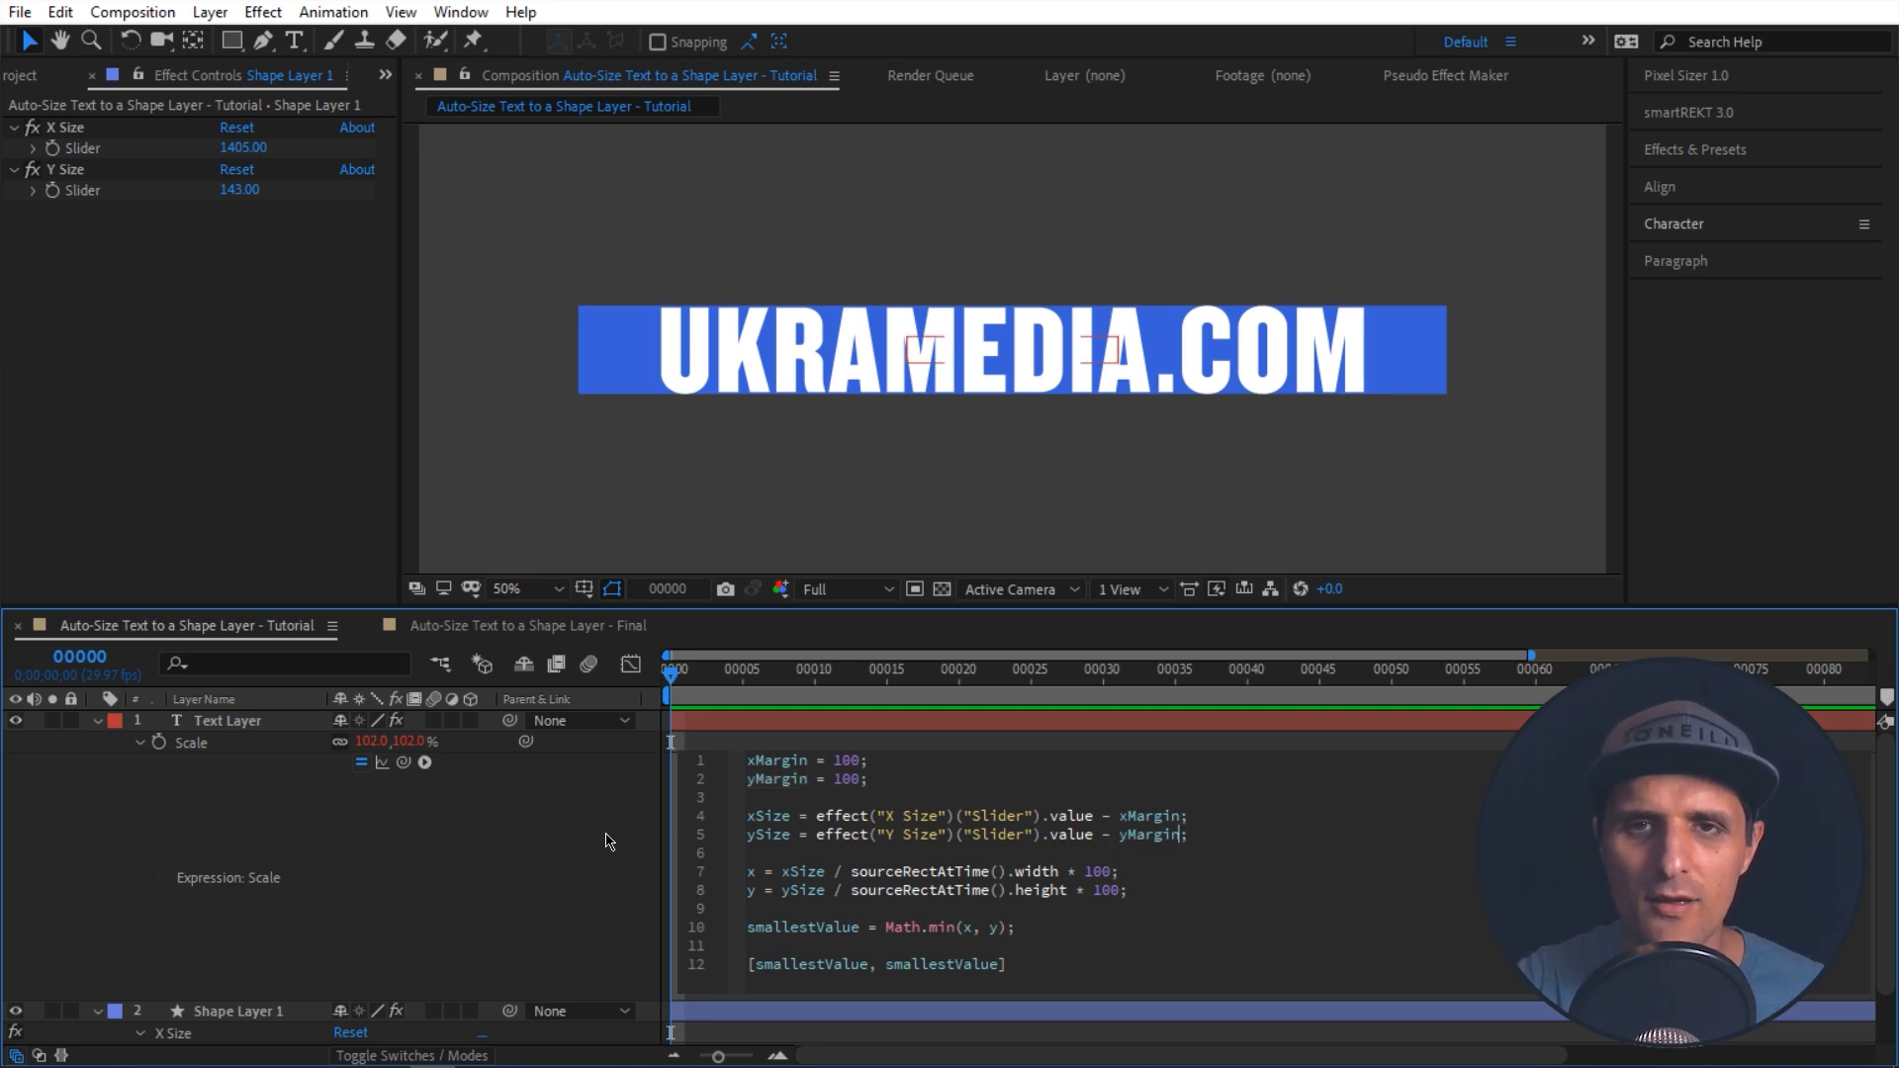
click(638, 821)
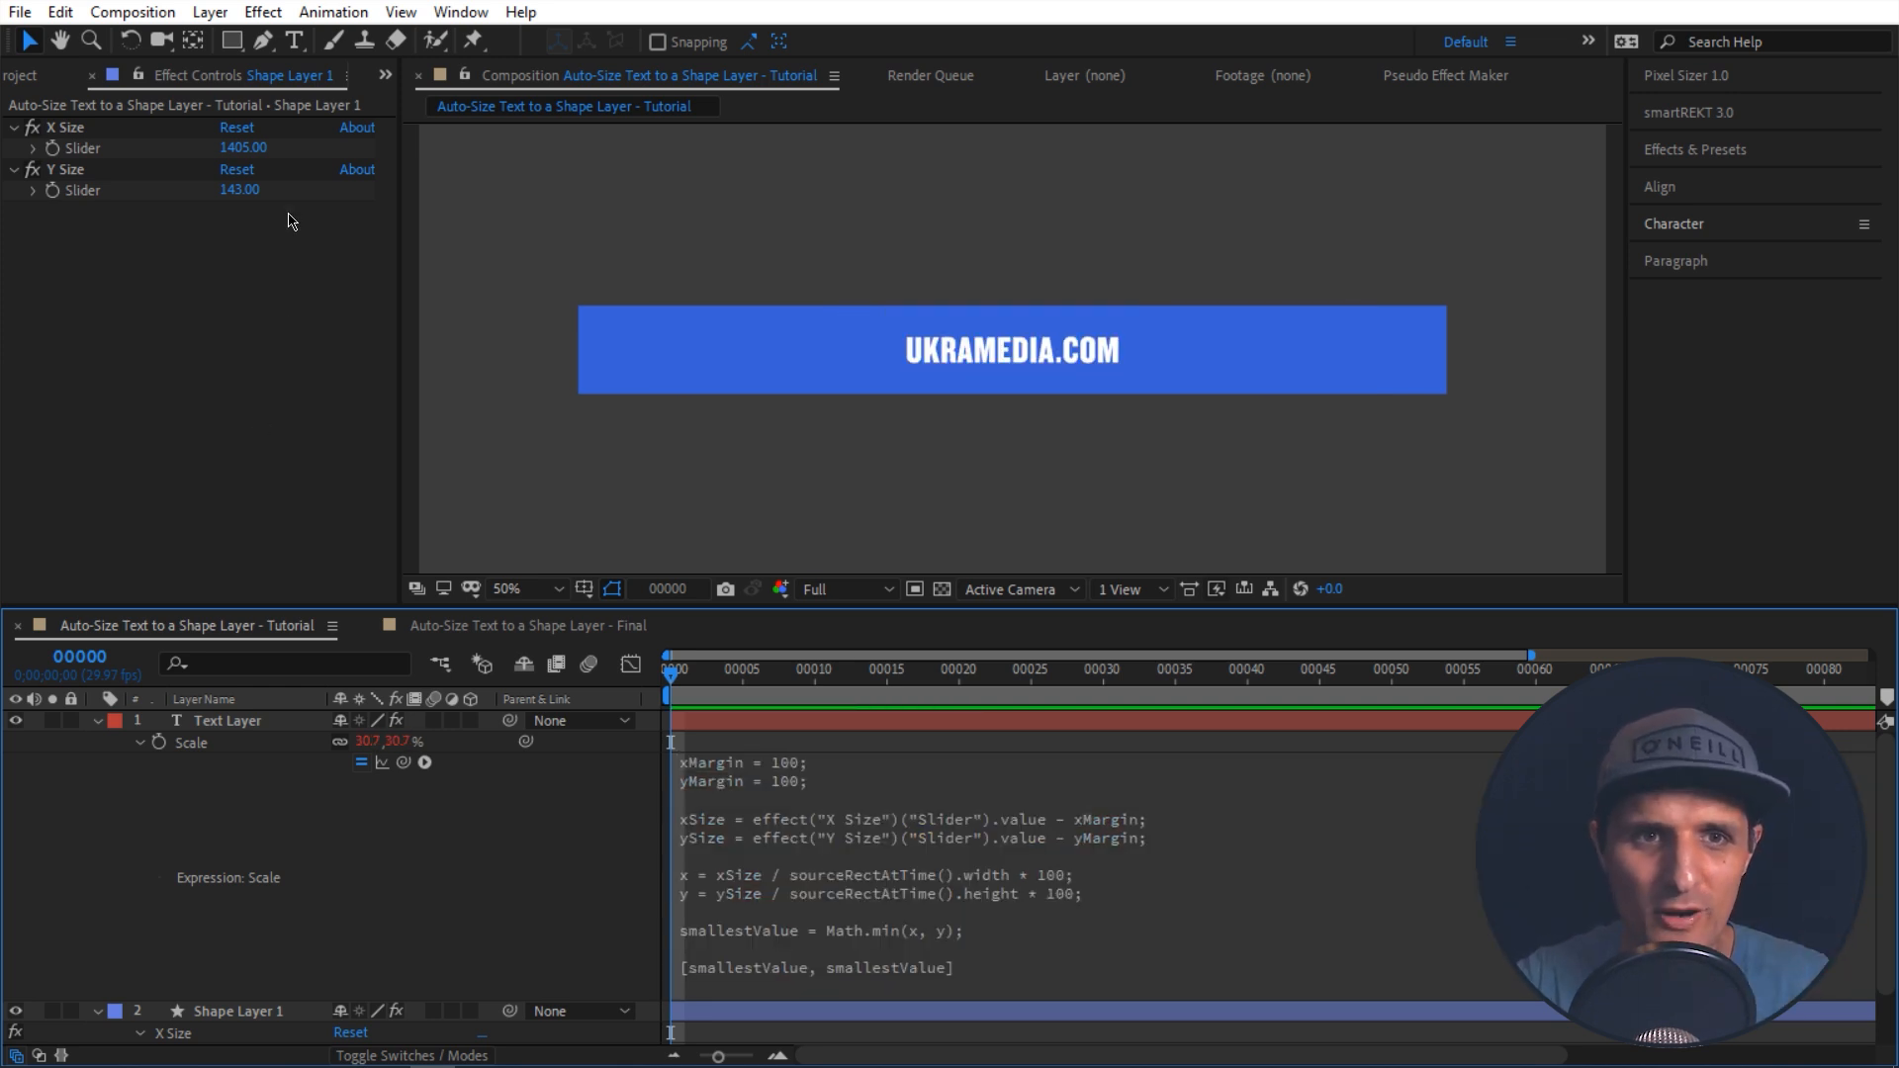
Step: Test the margins by varying the rectangle's size sliders, ending at X Size 1140 and Y Size 241
drag(239, 156, 286, 207)
drag(239, 147, 706, 346)
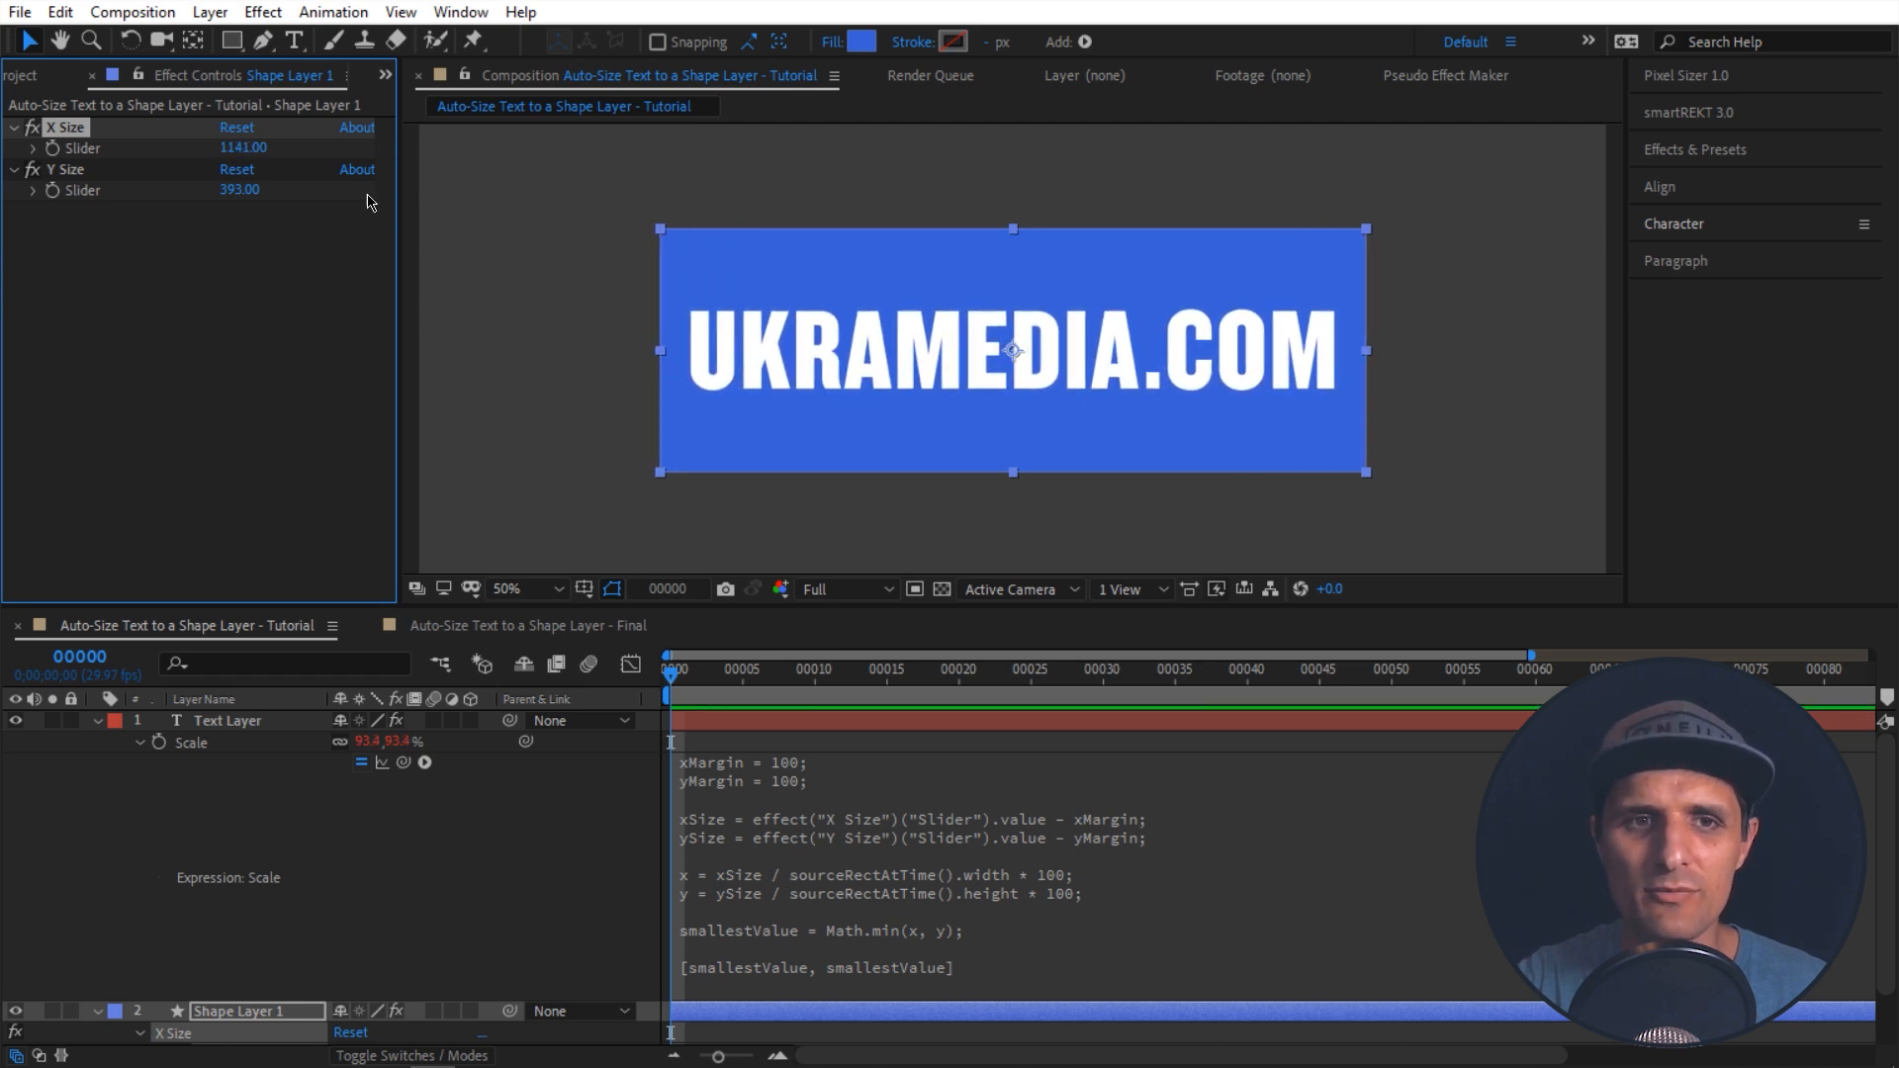
drag(252, 151, 190, 193)
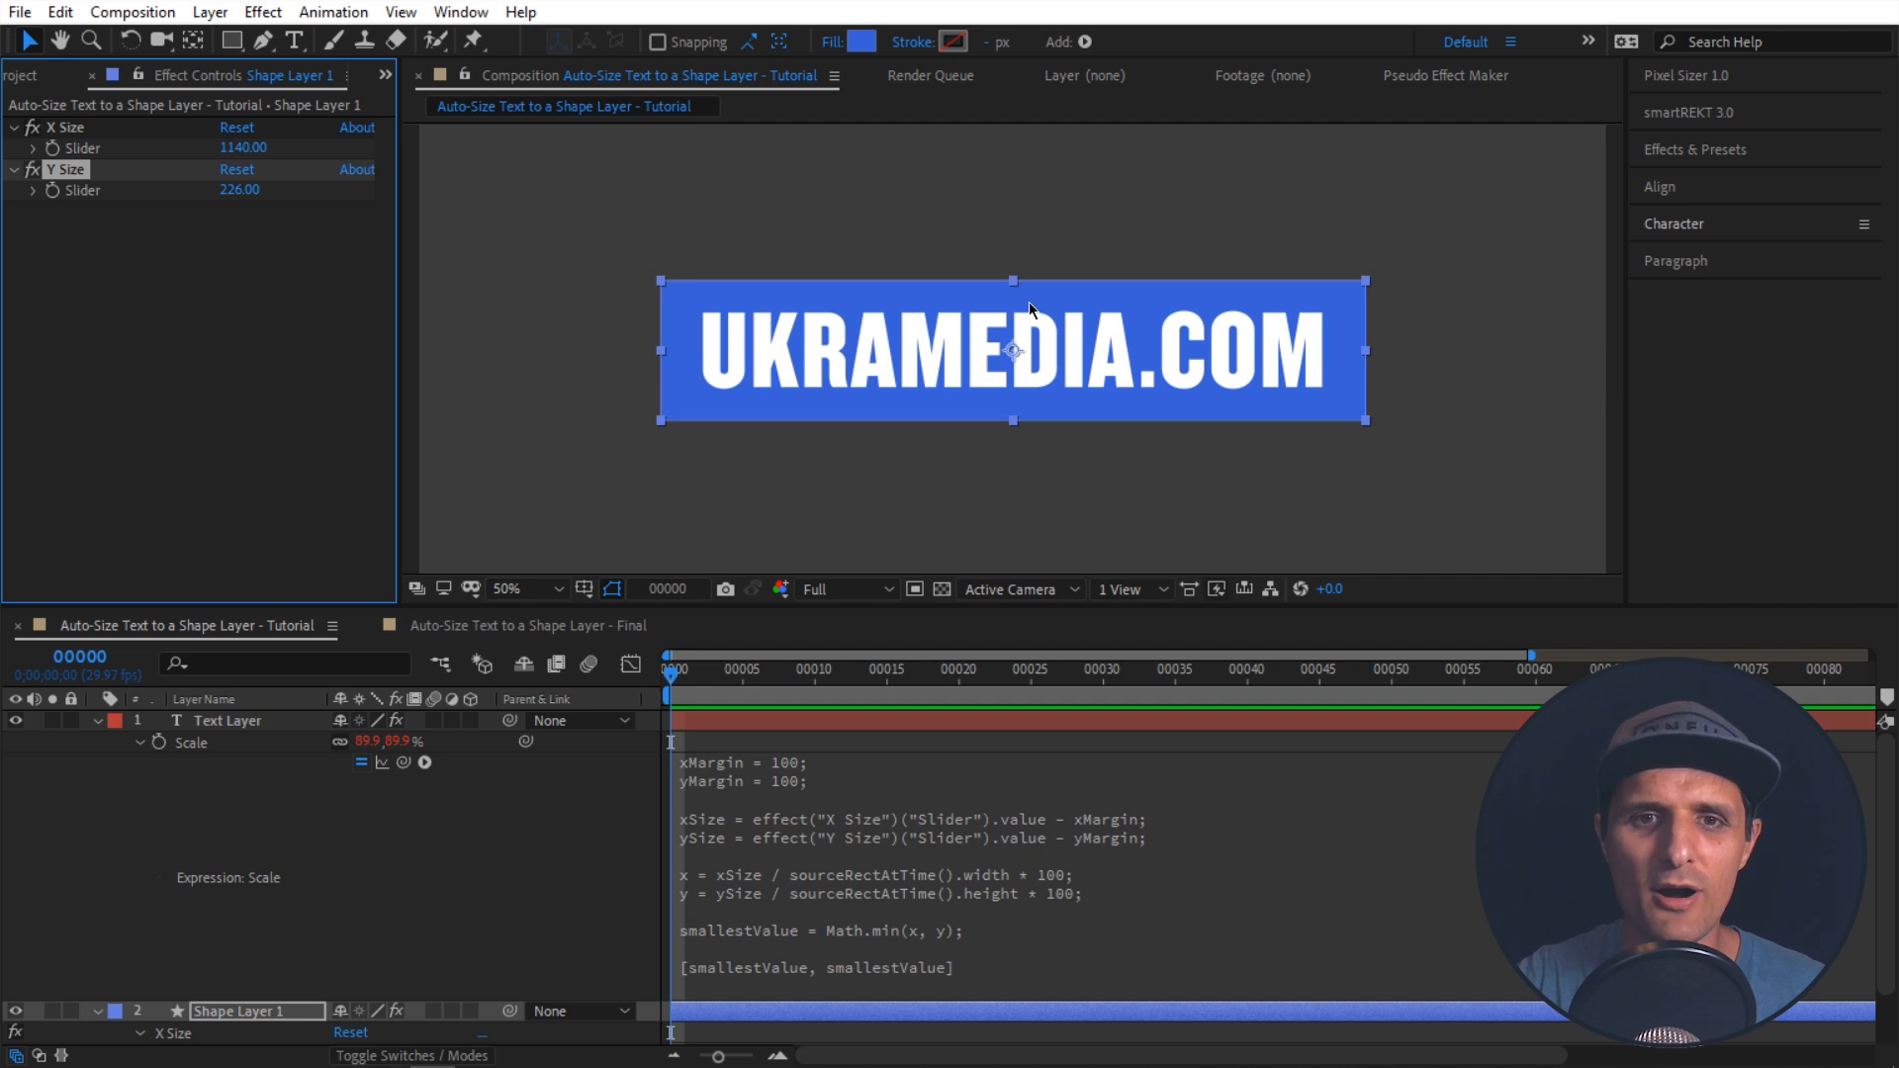
drag(206, 191, 260, 188)
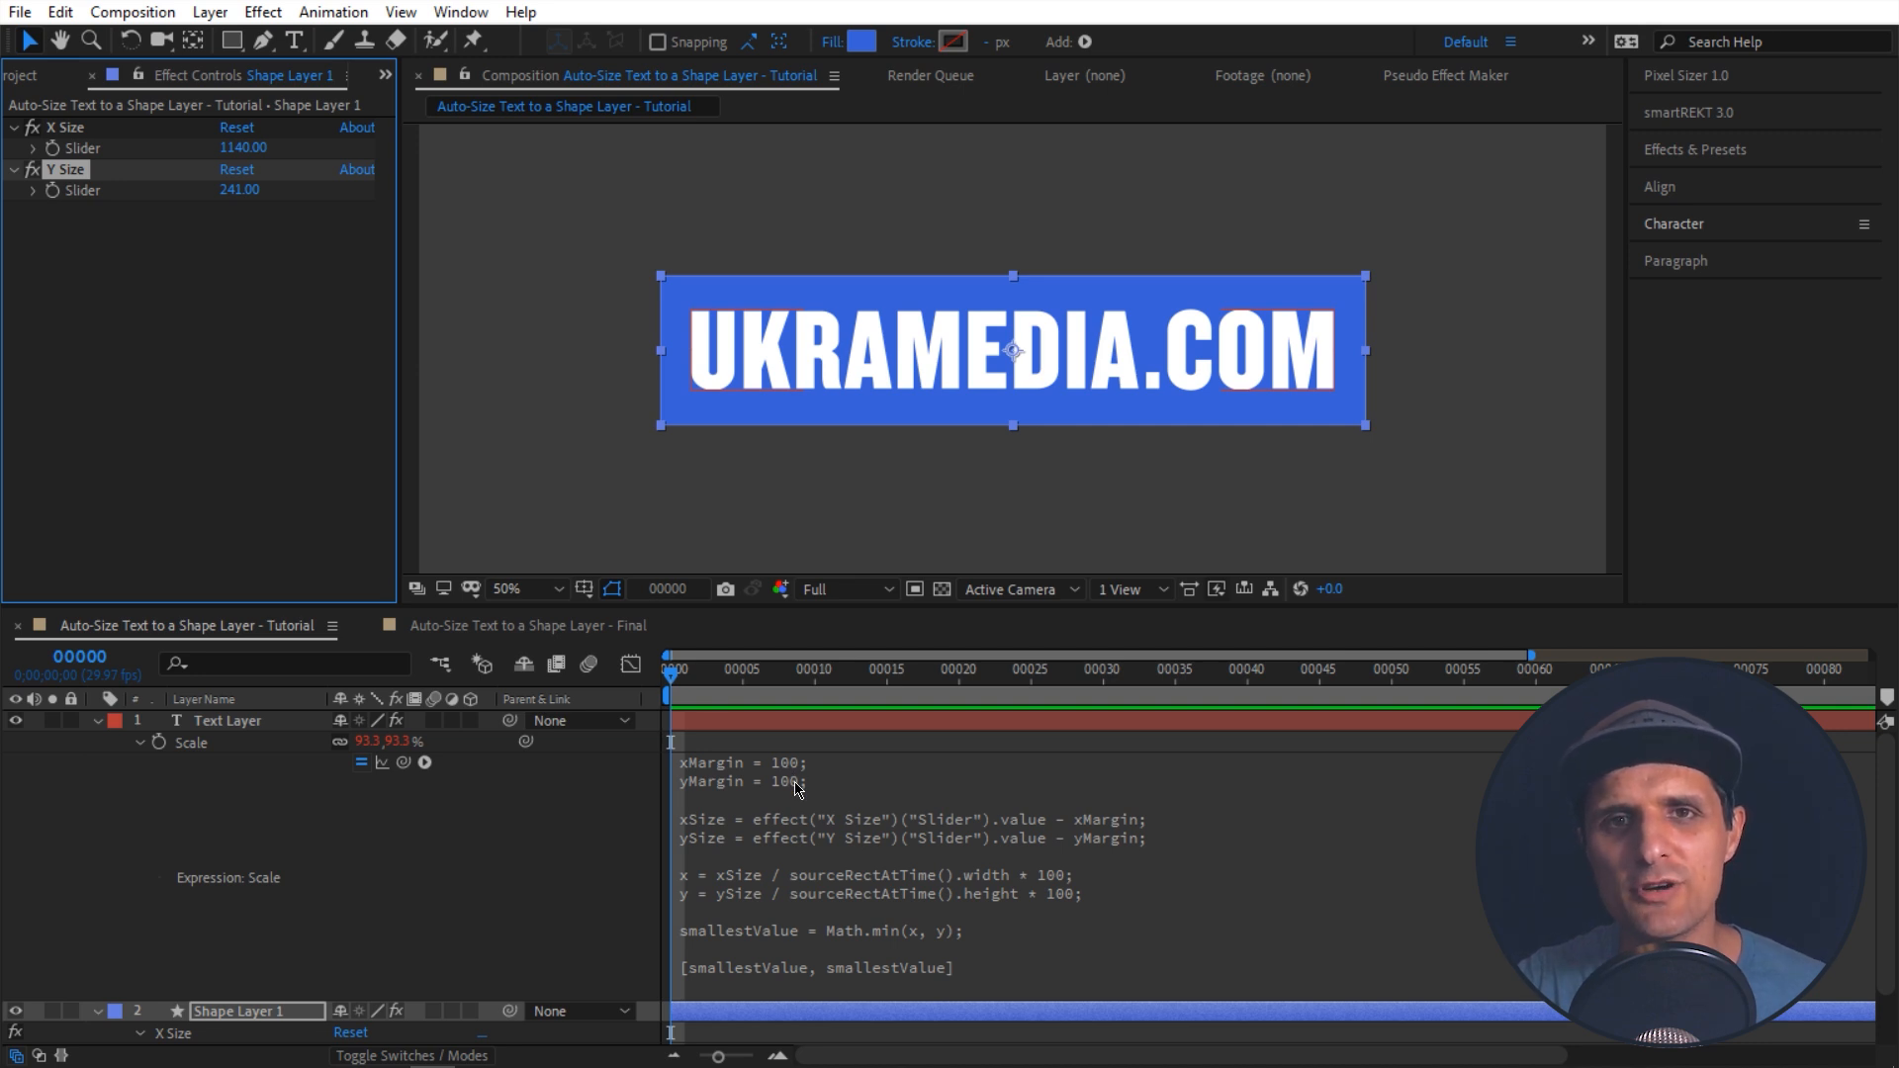
Step: Set both xMargin and yMargin to 50 in the Scale expression and apply it
click(849, 804)
text(50)
key(KP_Enter)
double_click(849, 782)
text(50)
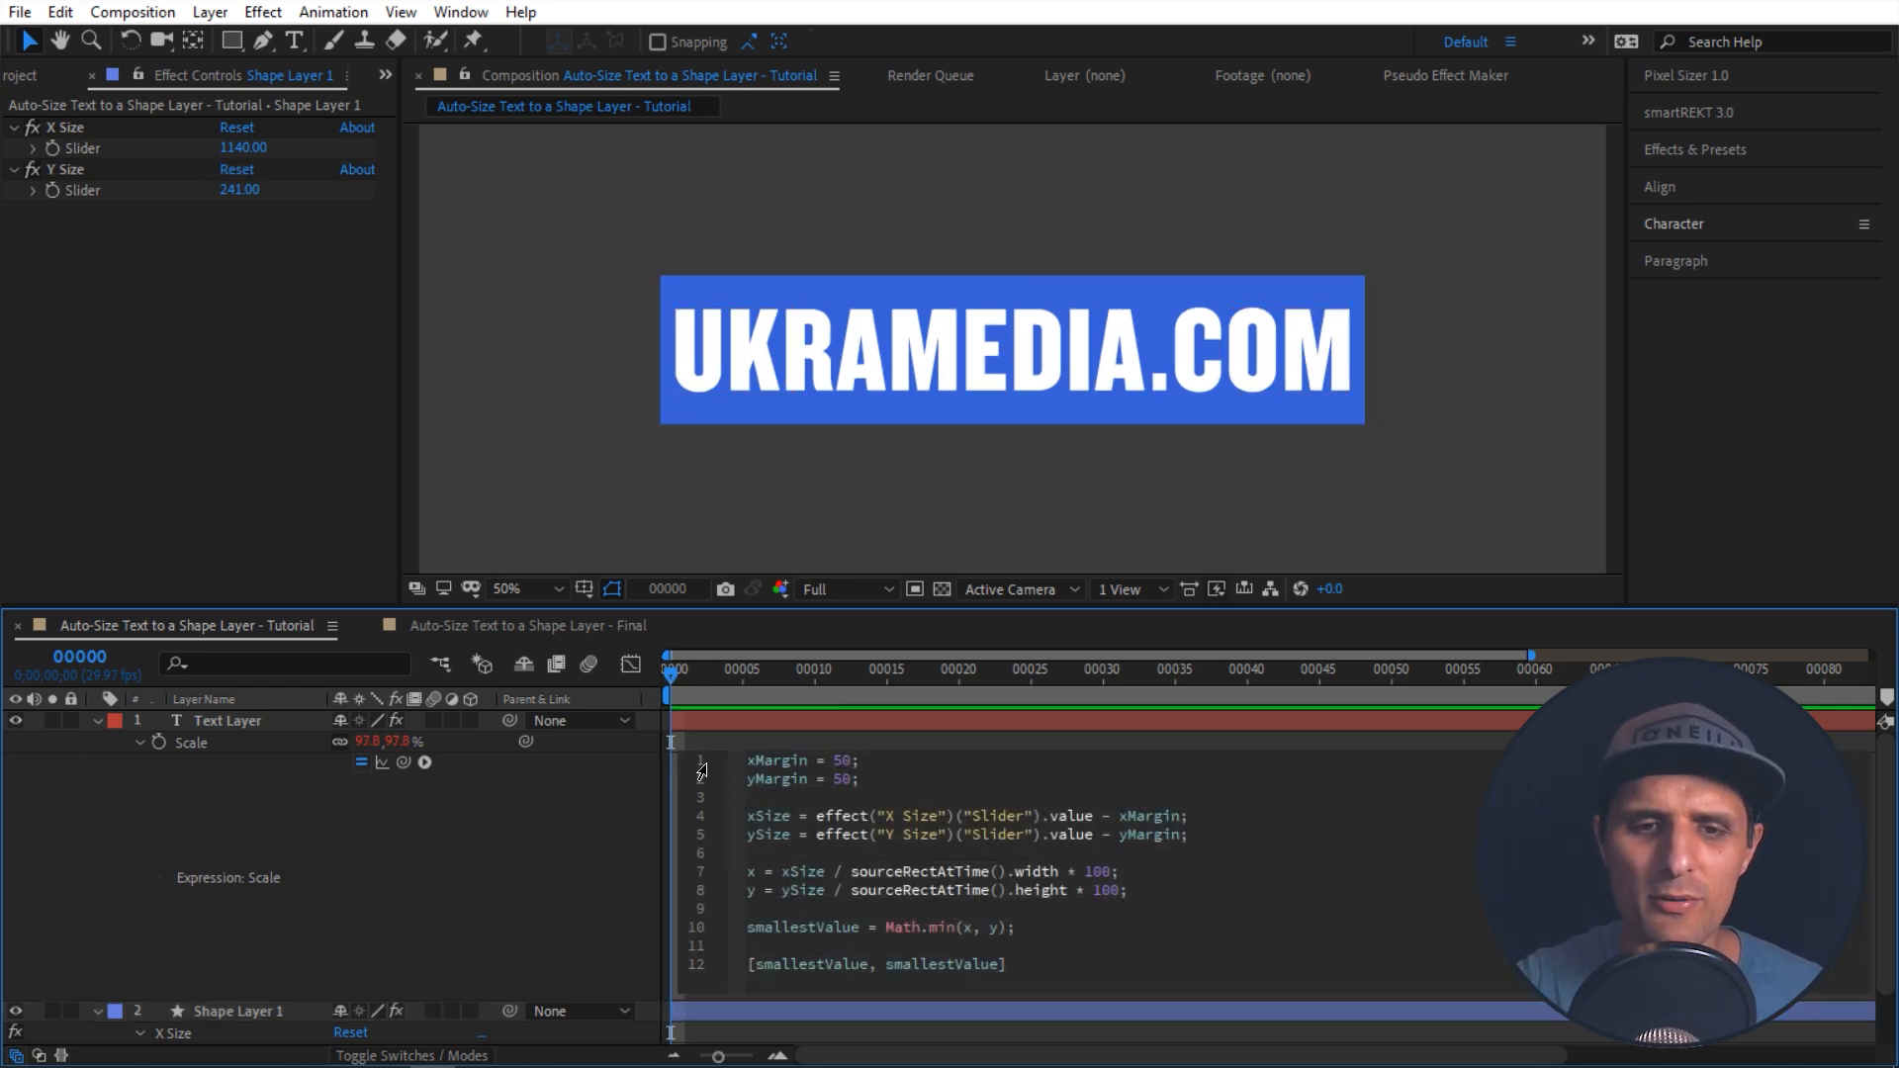
click(563, 827)
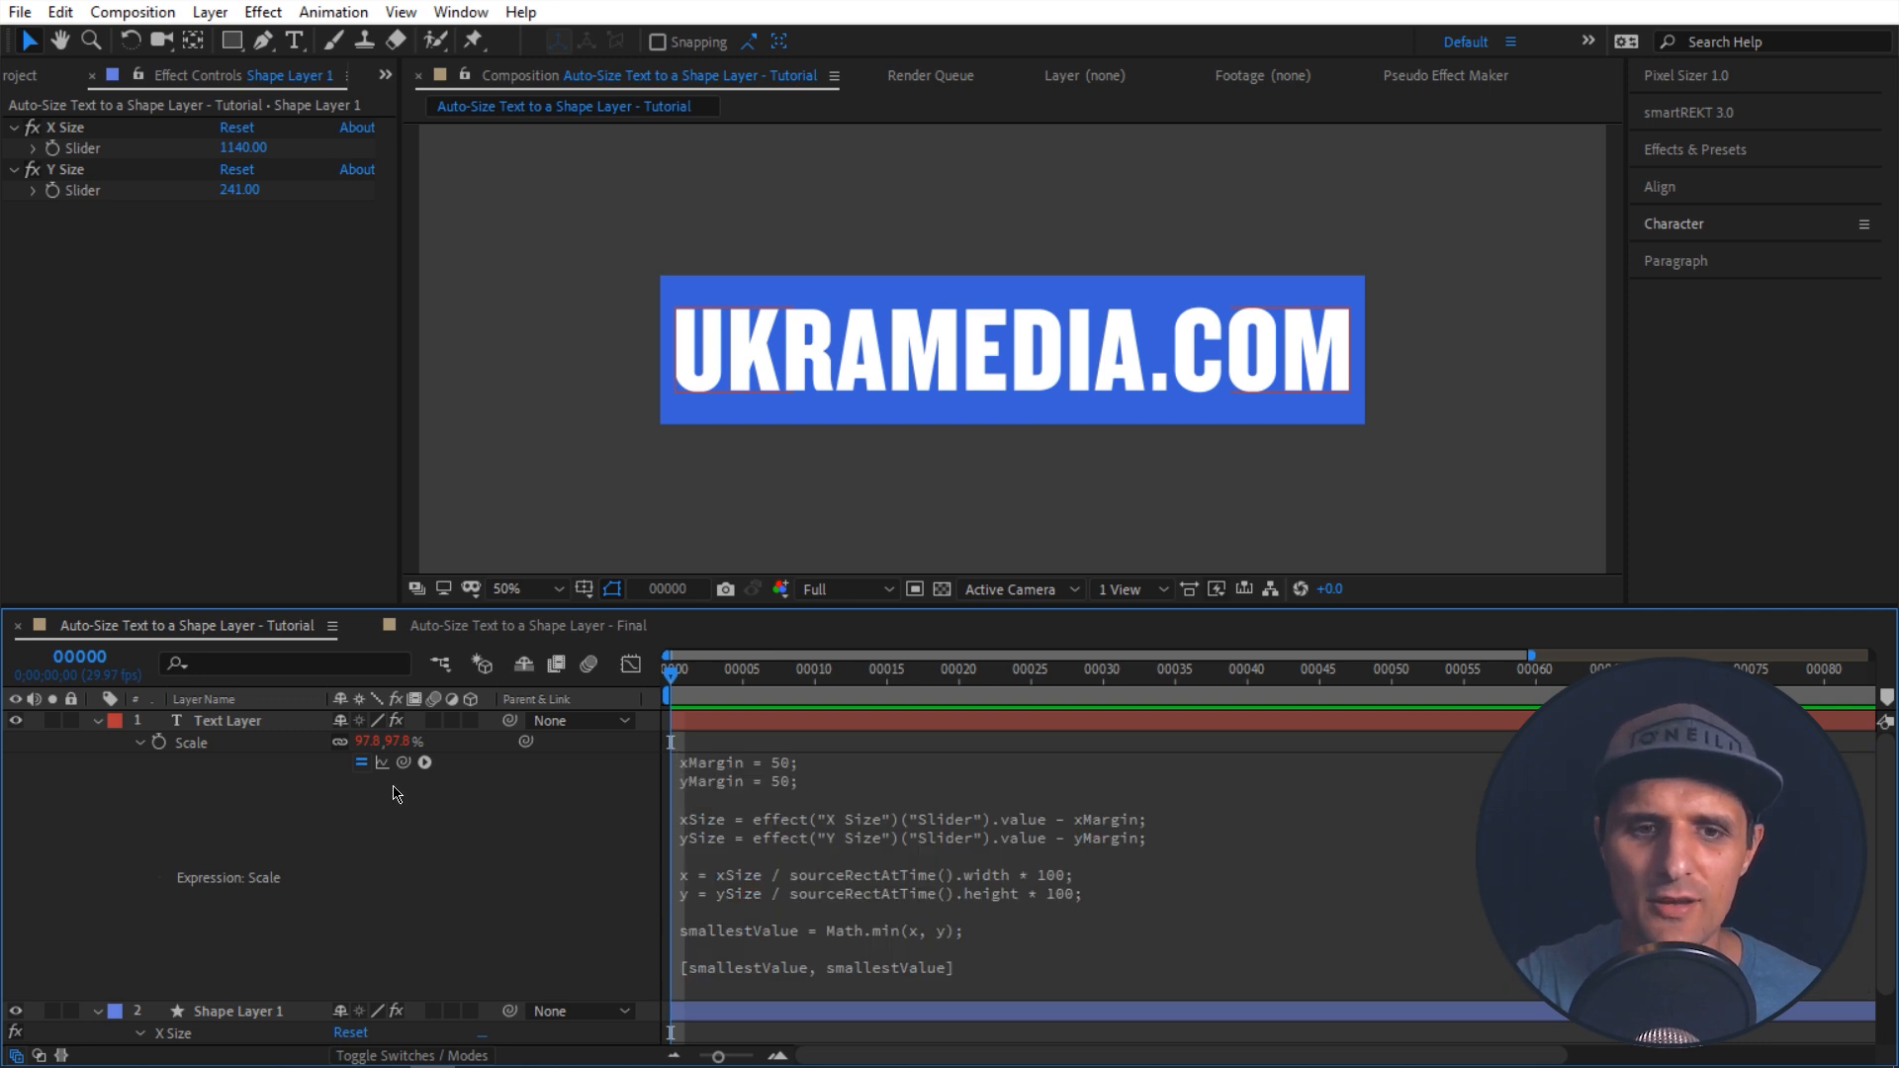
Step: Add a Slider Control effect to Text Layer and rename it X Margin
click(252, 730)
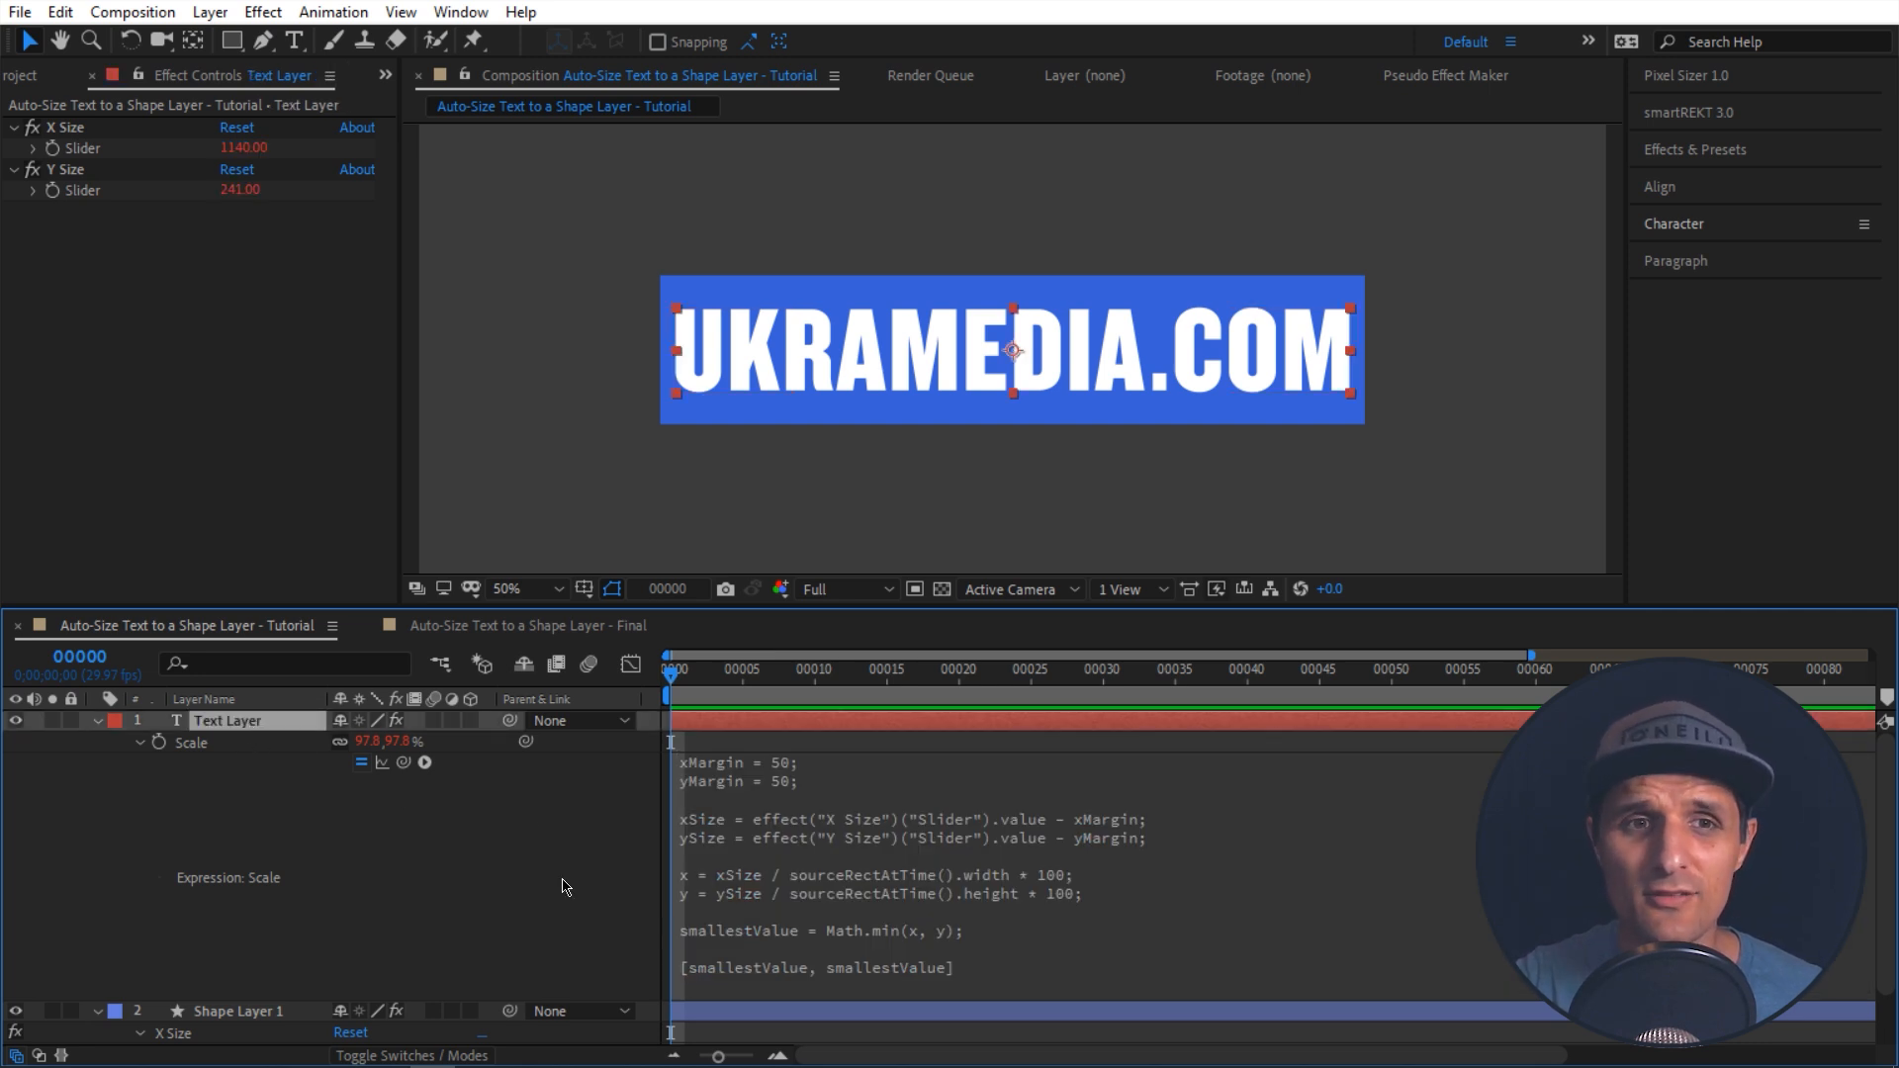
right_click(154, 304)
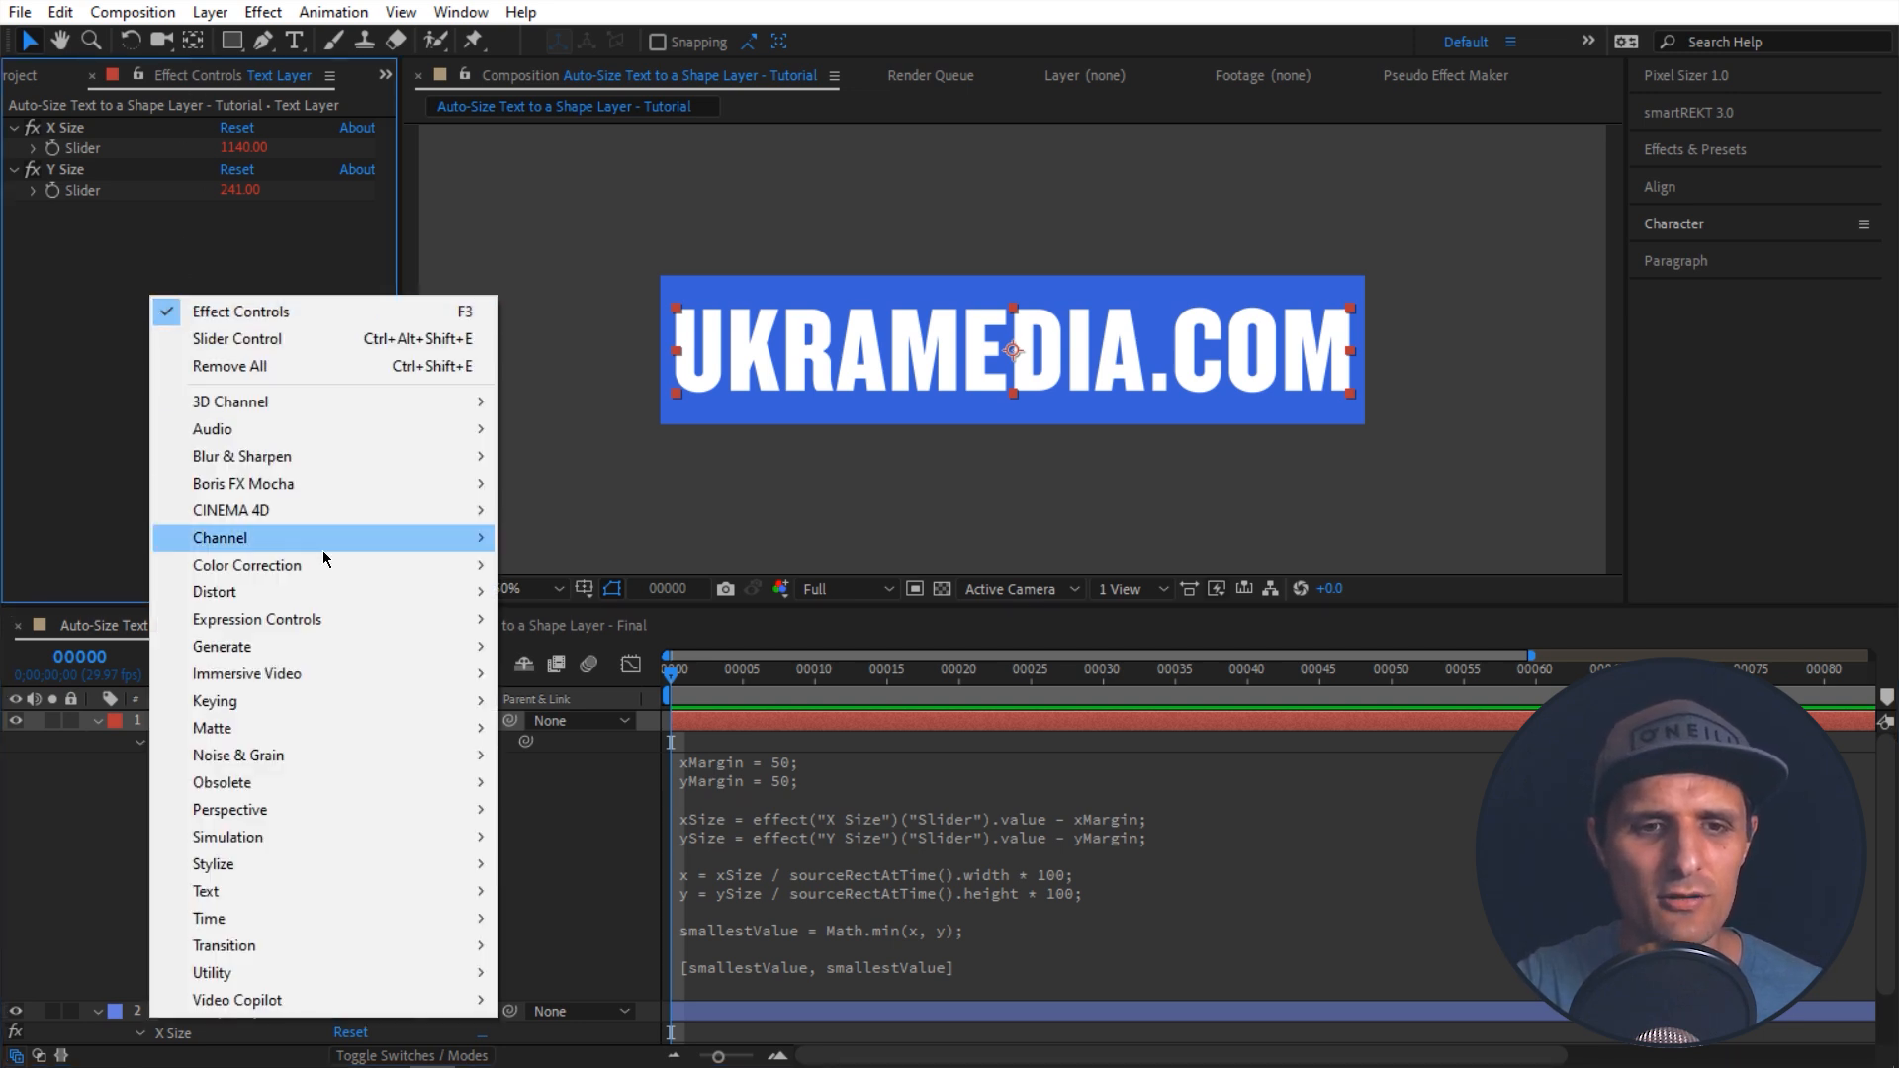
mouse_move(369, 625)
click(598, 785)
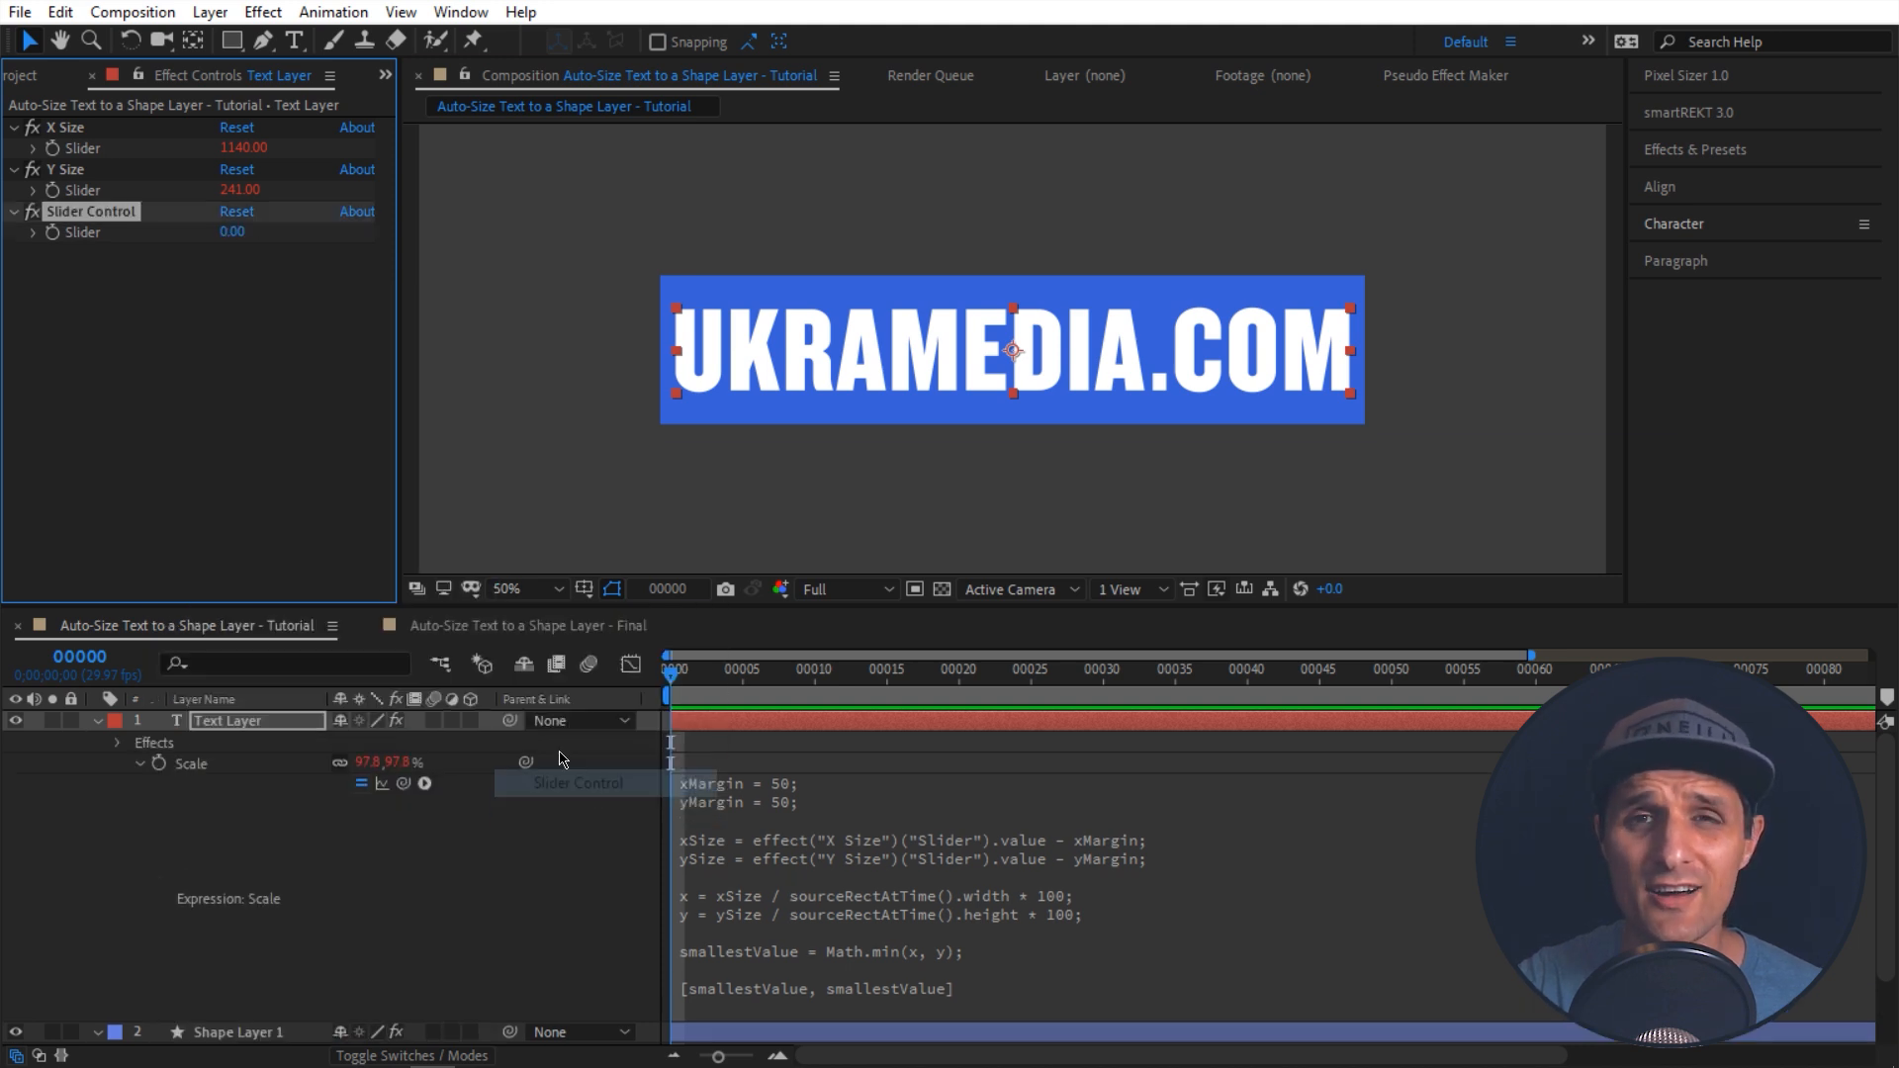
key(Return)
text(X Margin)
key(Return)
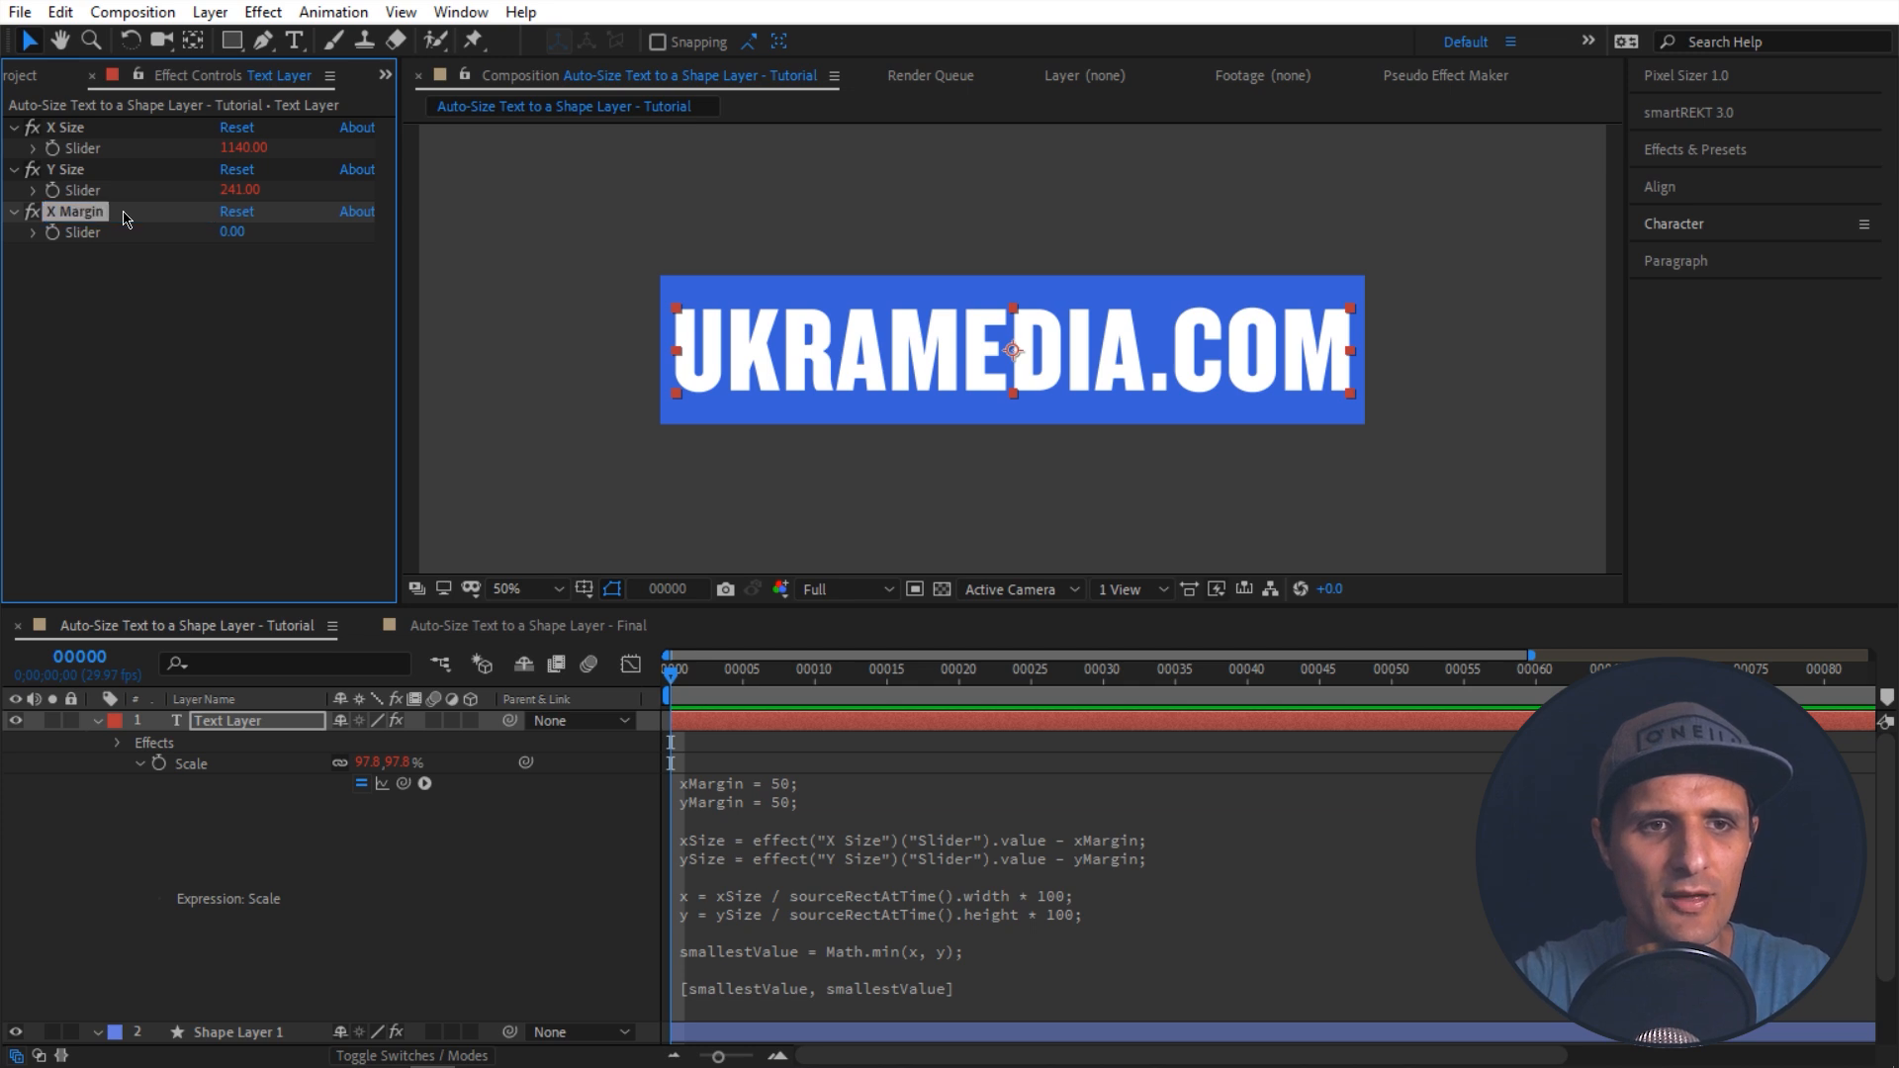
Step: Duplicate the X Margin slider effect on Text Layer and rename the copy Y Margin
key(ctrl+d)
key(Return)
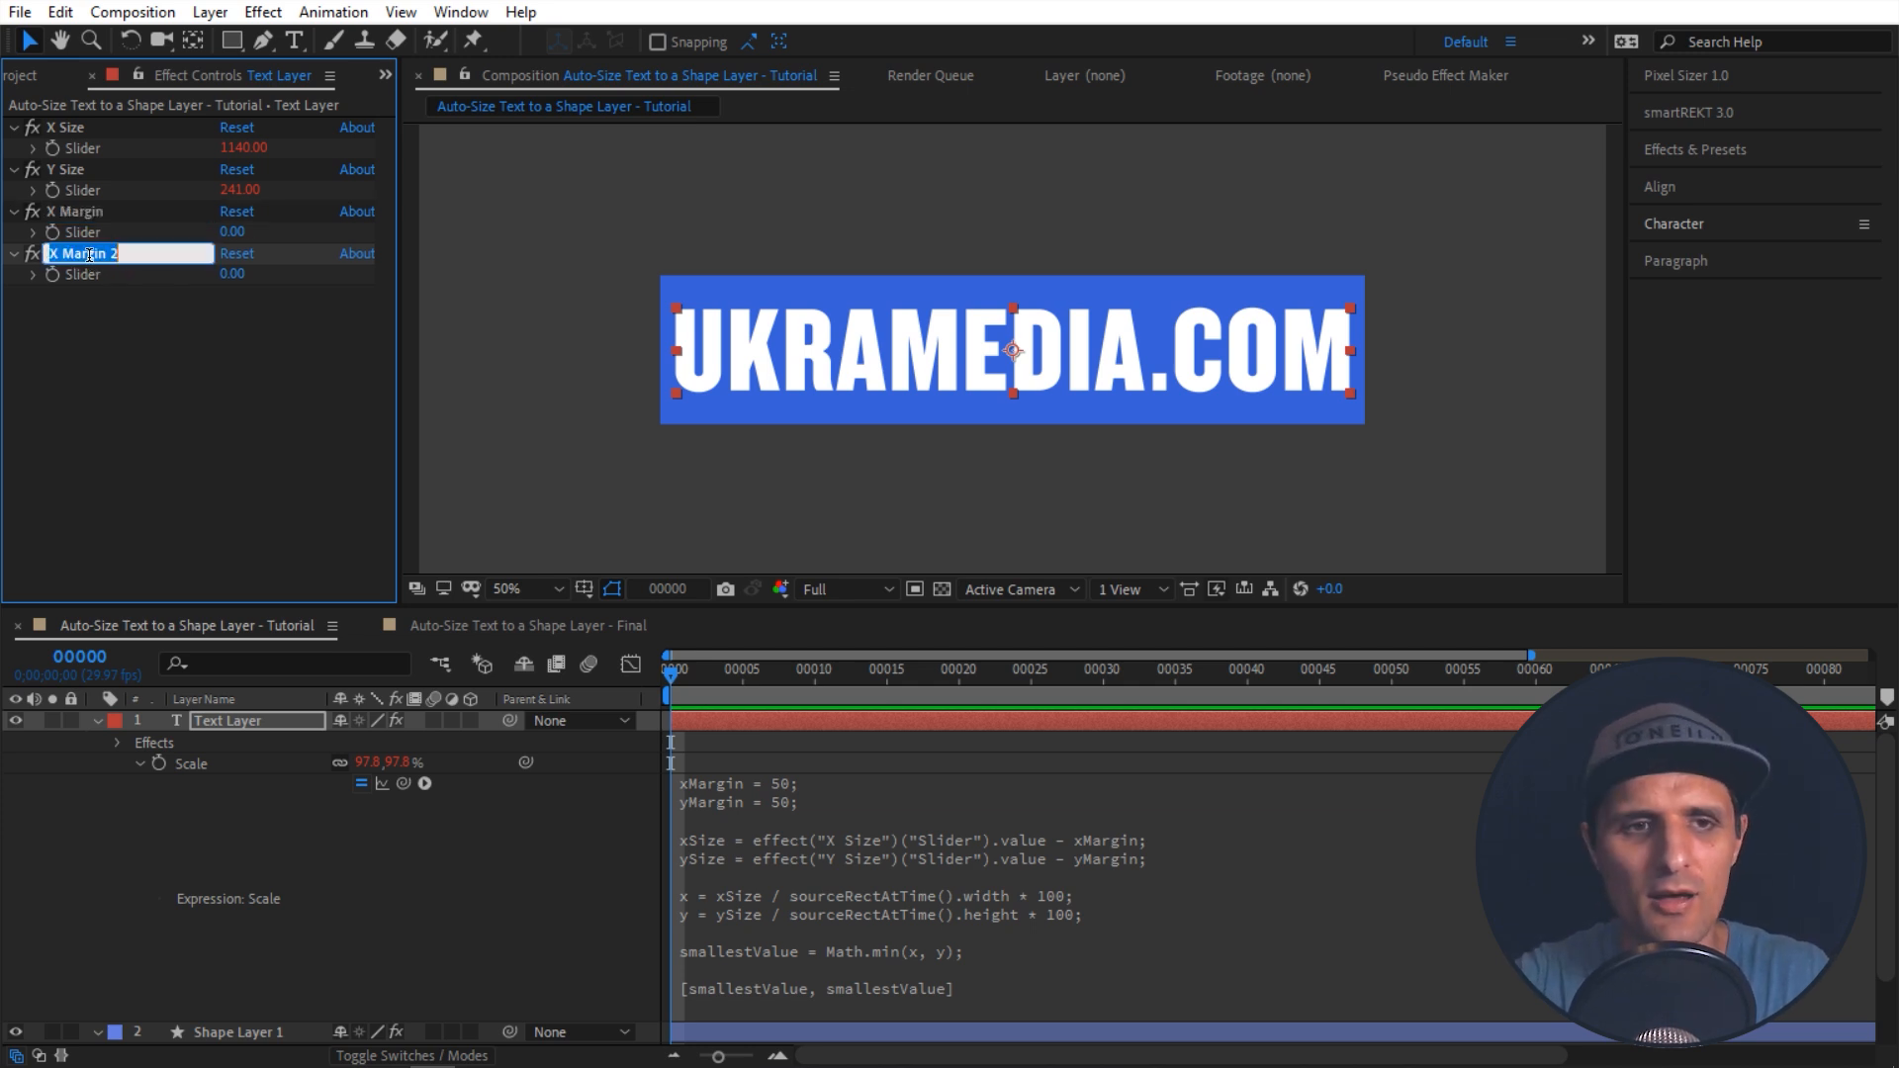
text(Y)
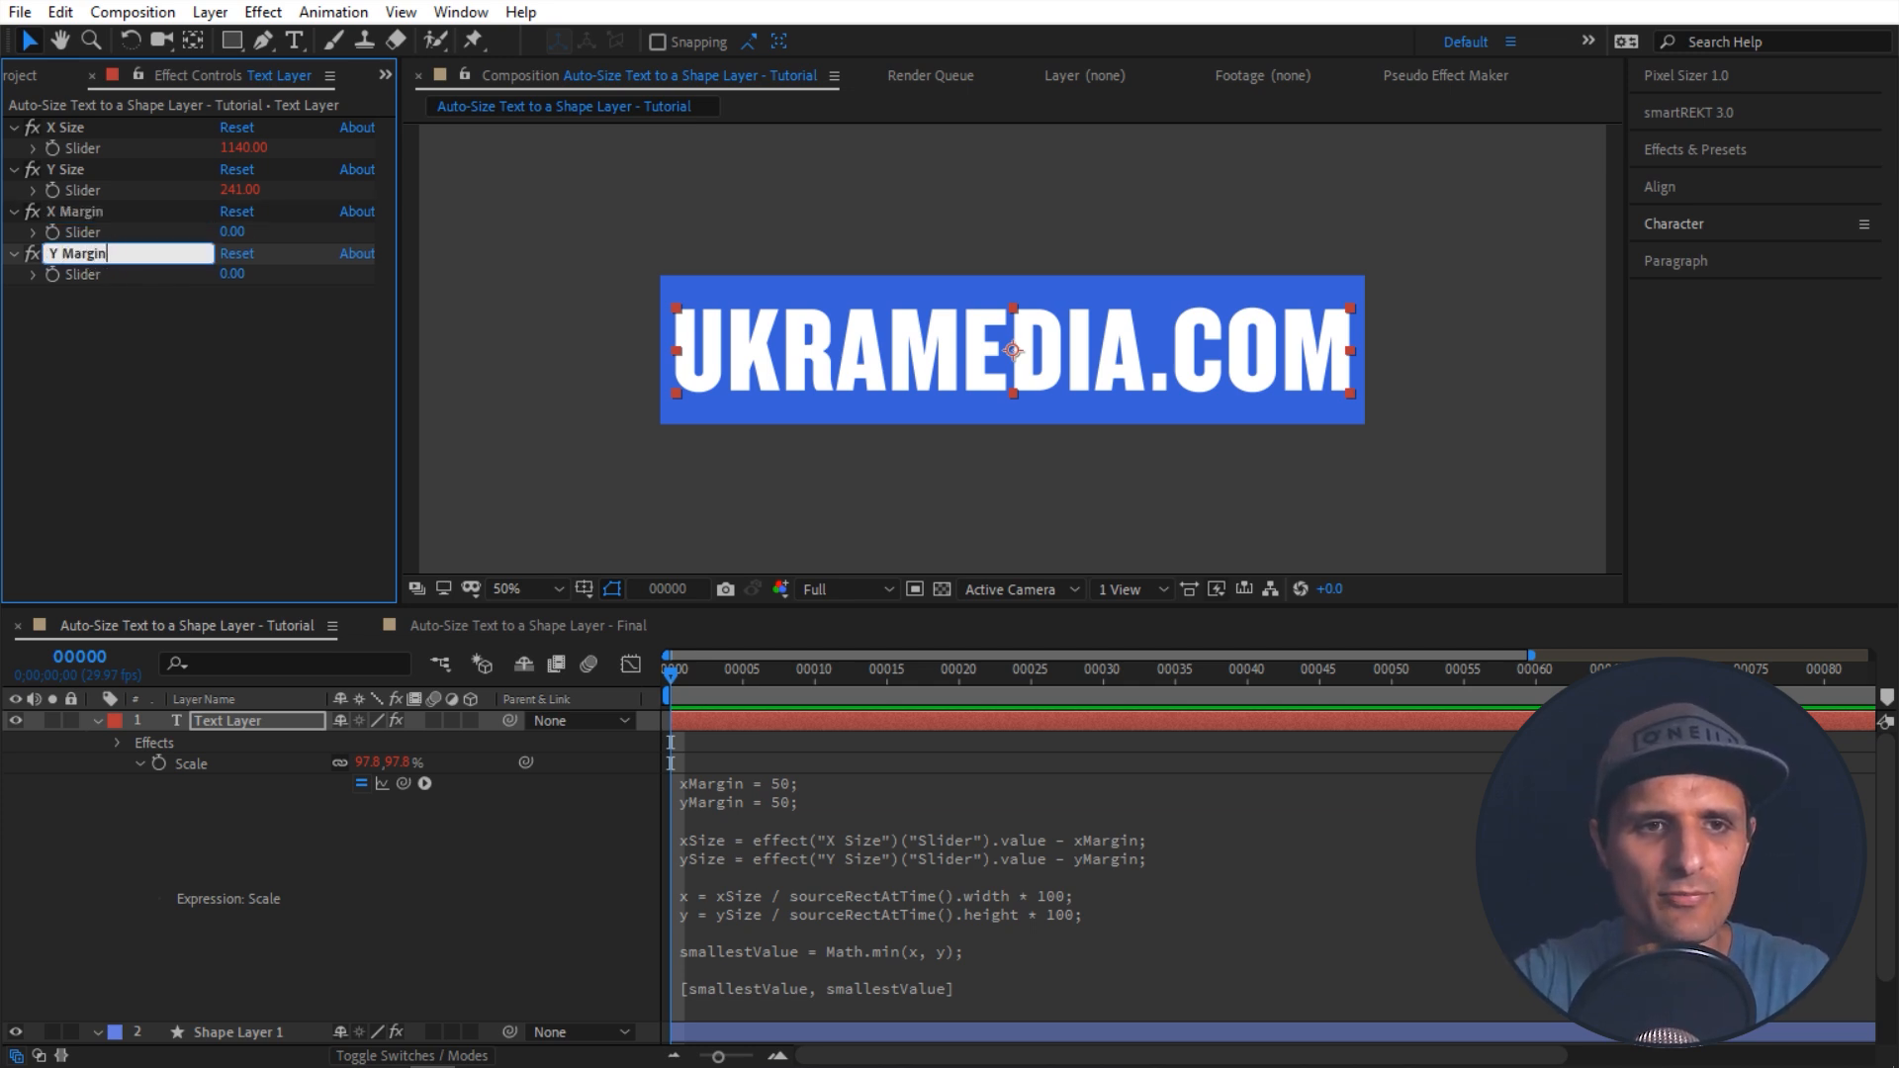
key(Return)
Step: In the Scale expression, link xMargin to the X Margin slider and append .value * 2
click(857, 783)
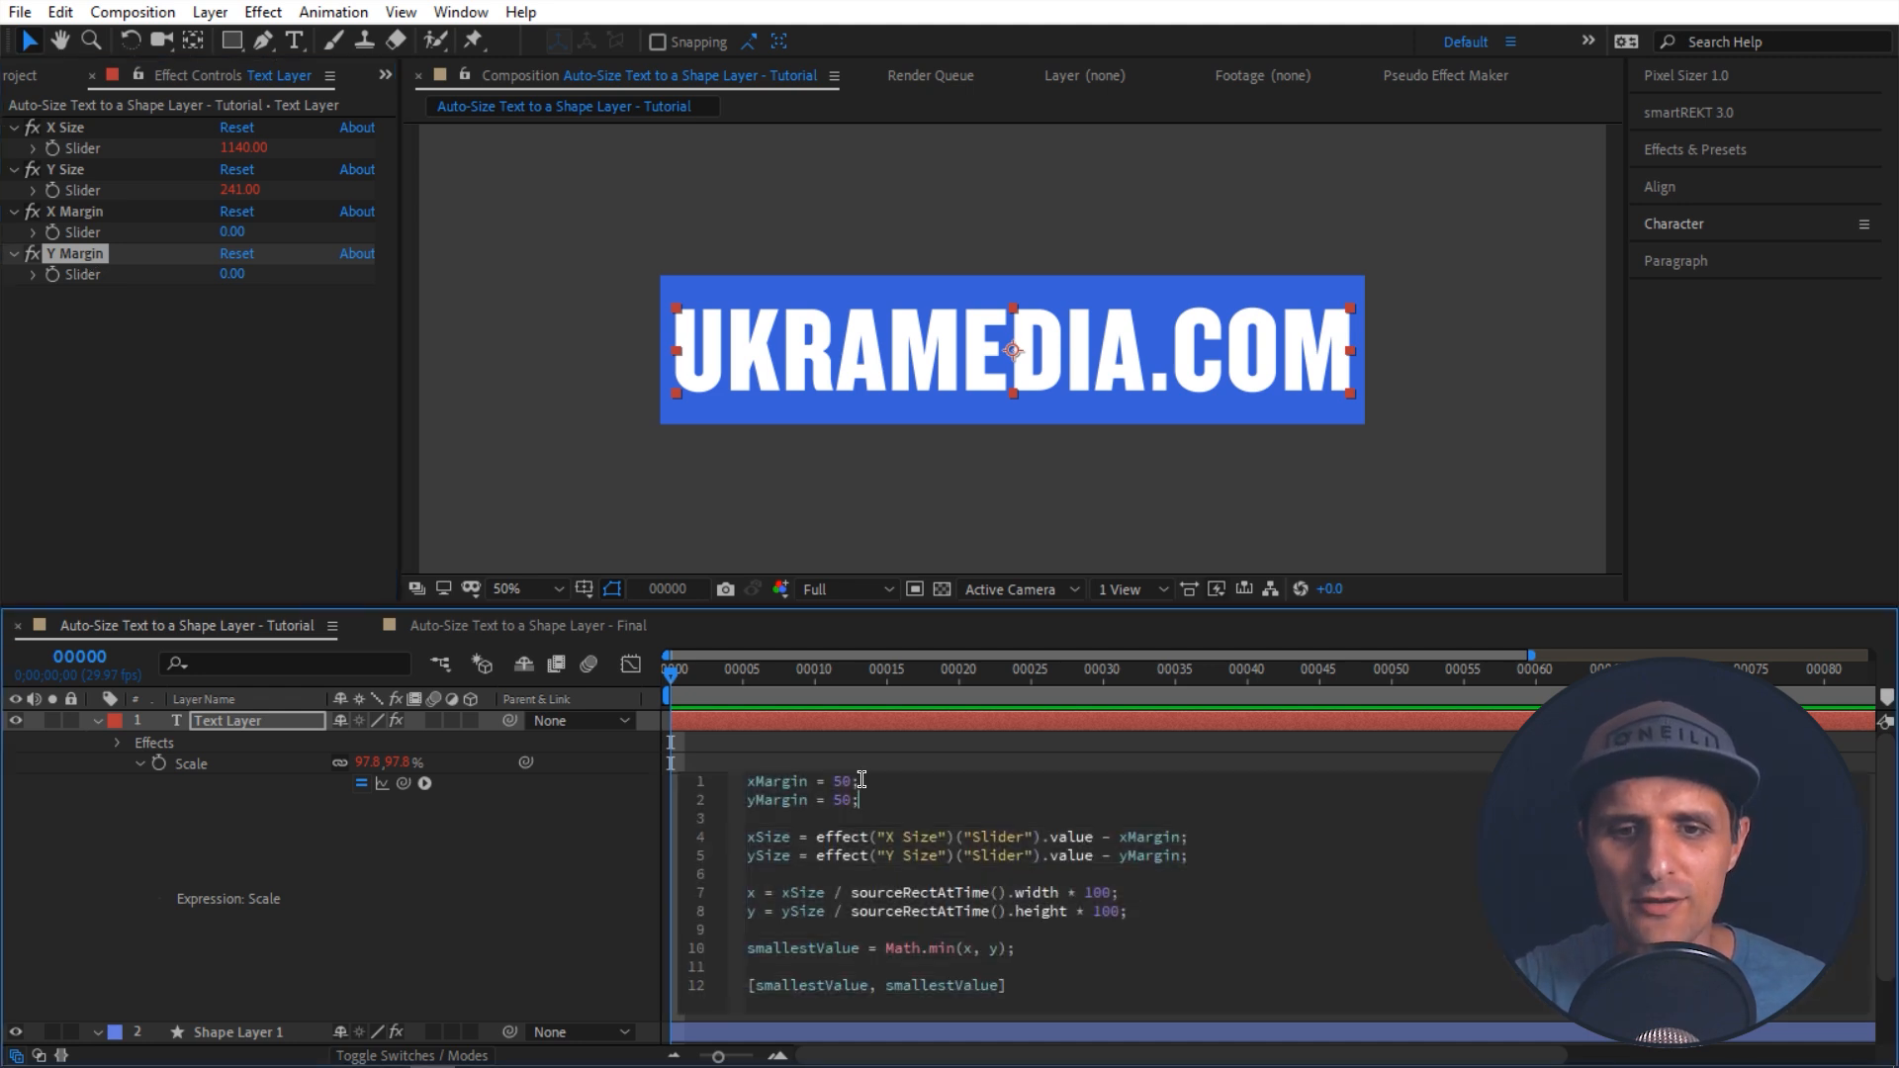
drag(407, 788, 81, 231)
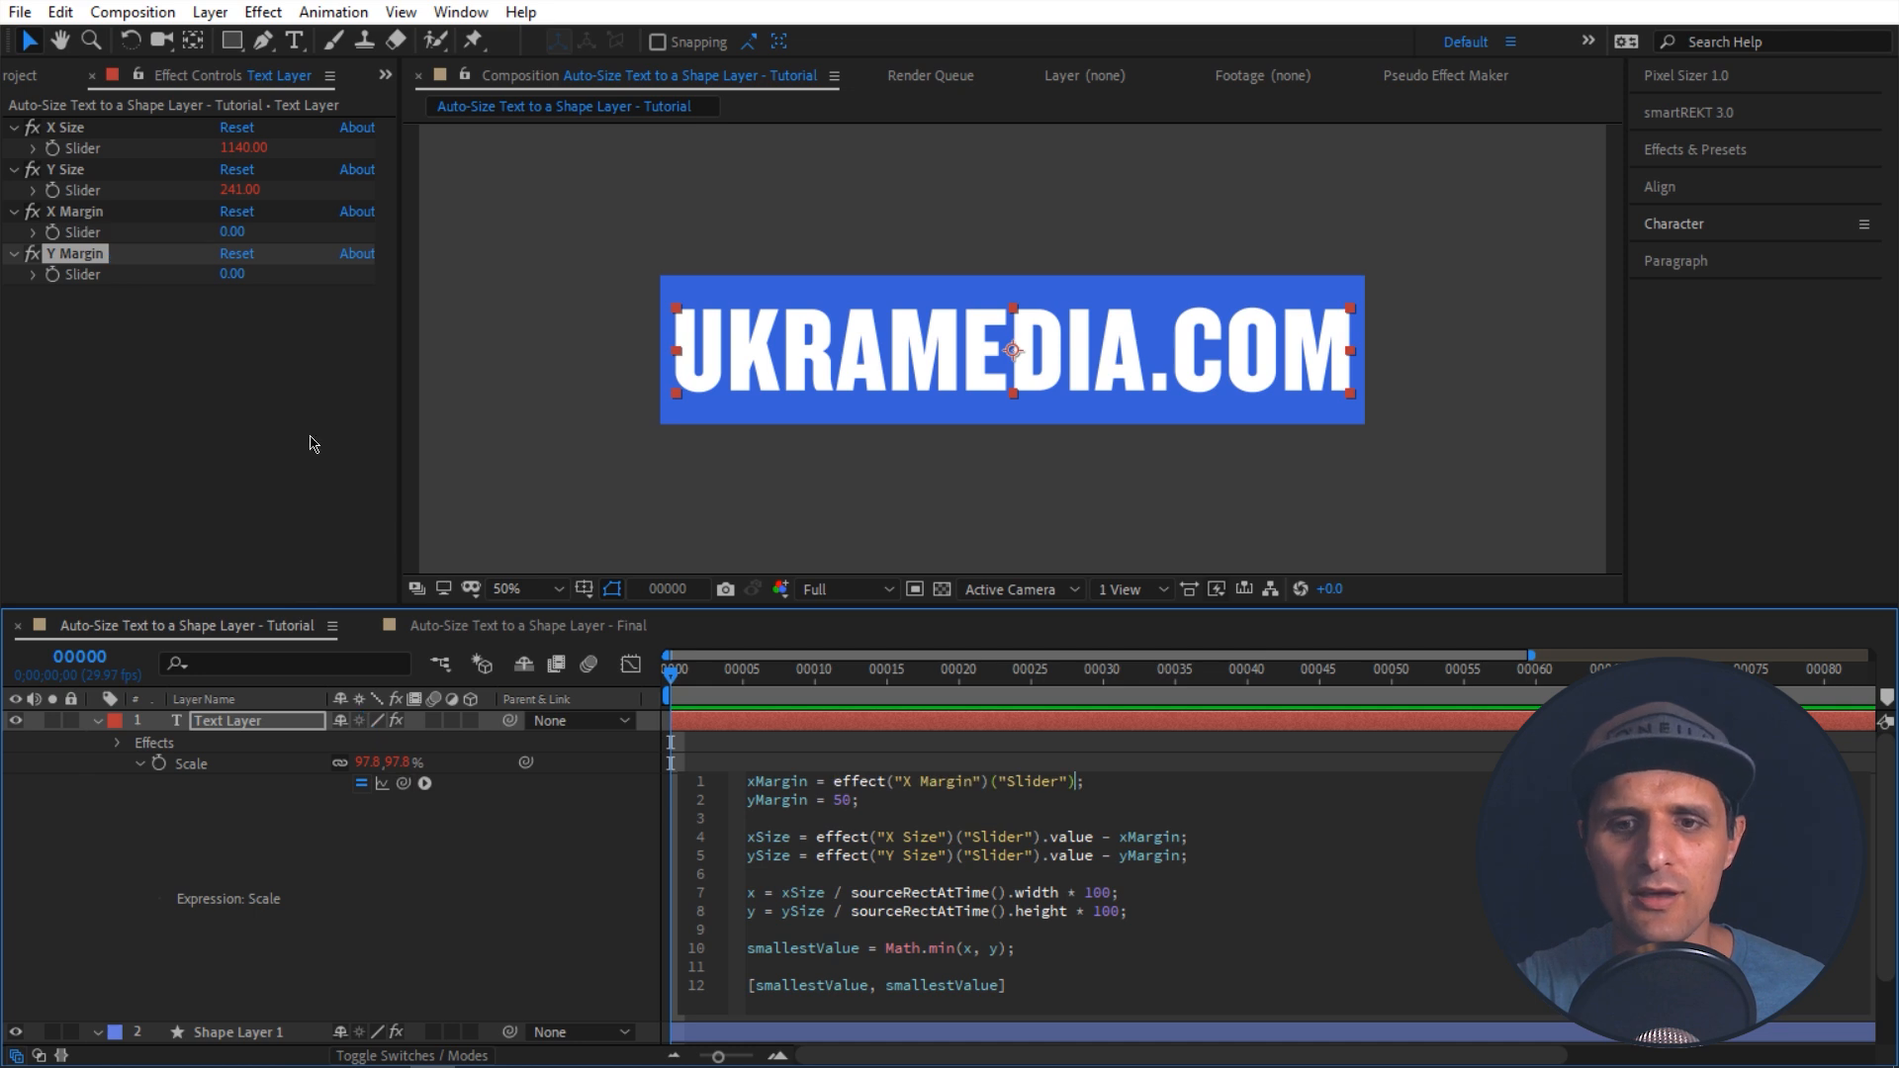
text(.value * 2)
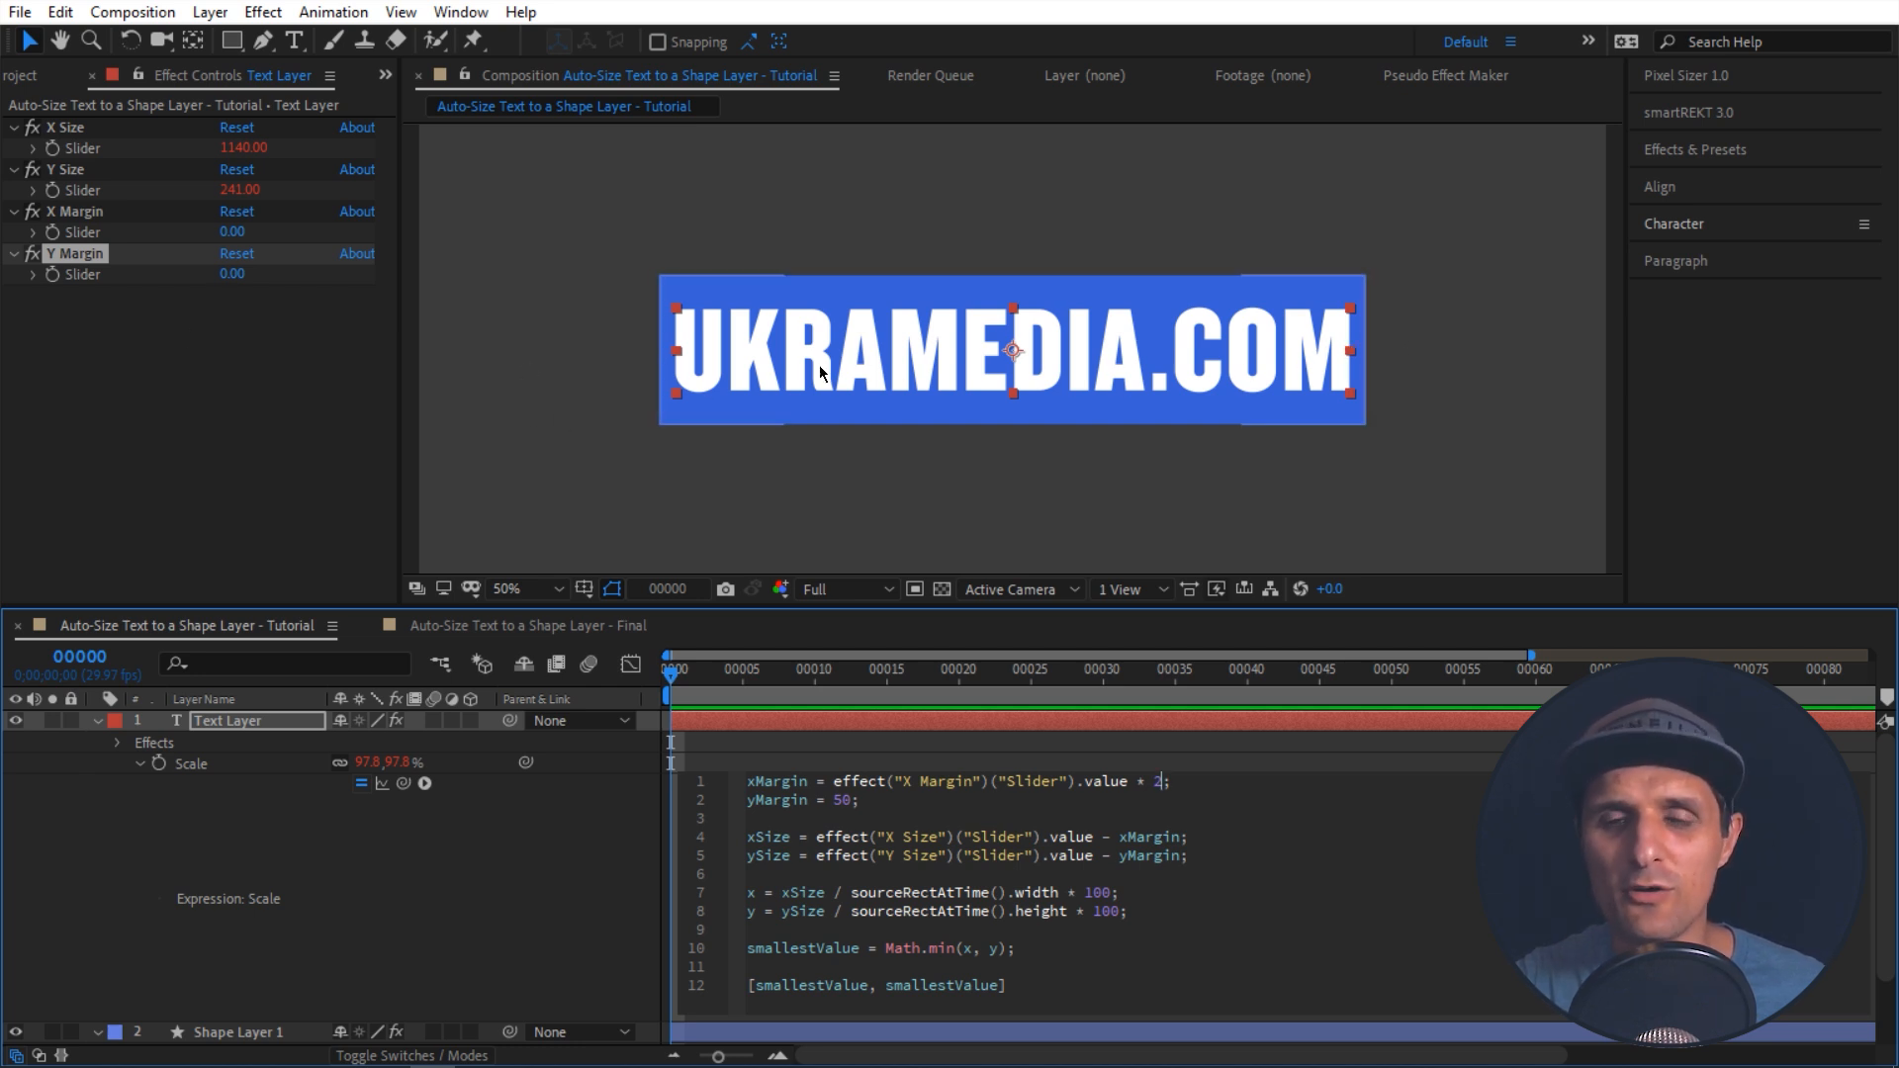
Step: Link yMargin to the Y Margin slider with .value * 2 and apply the Scale expression
double_click(1157, 782)
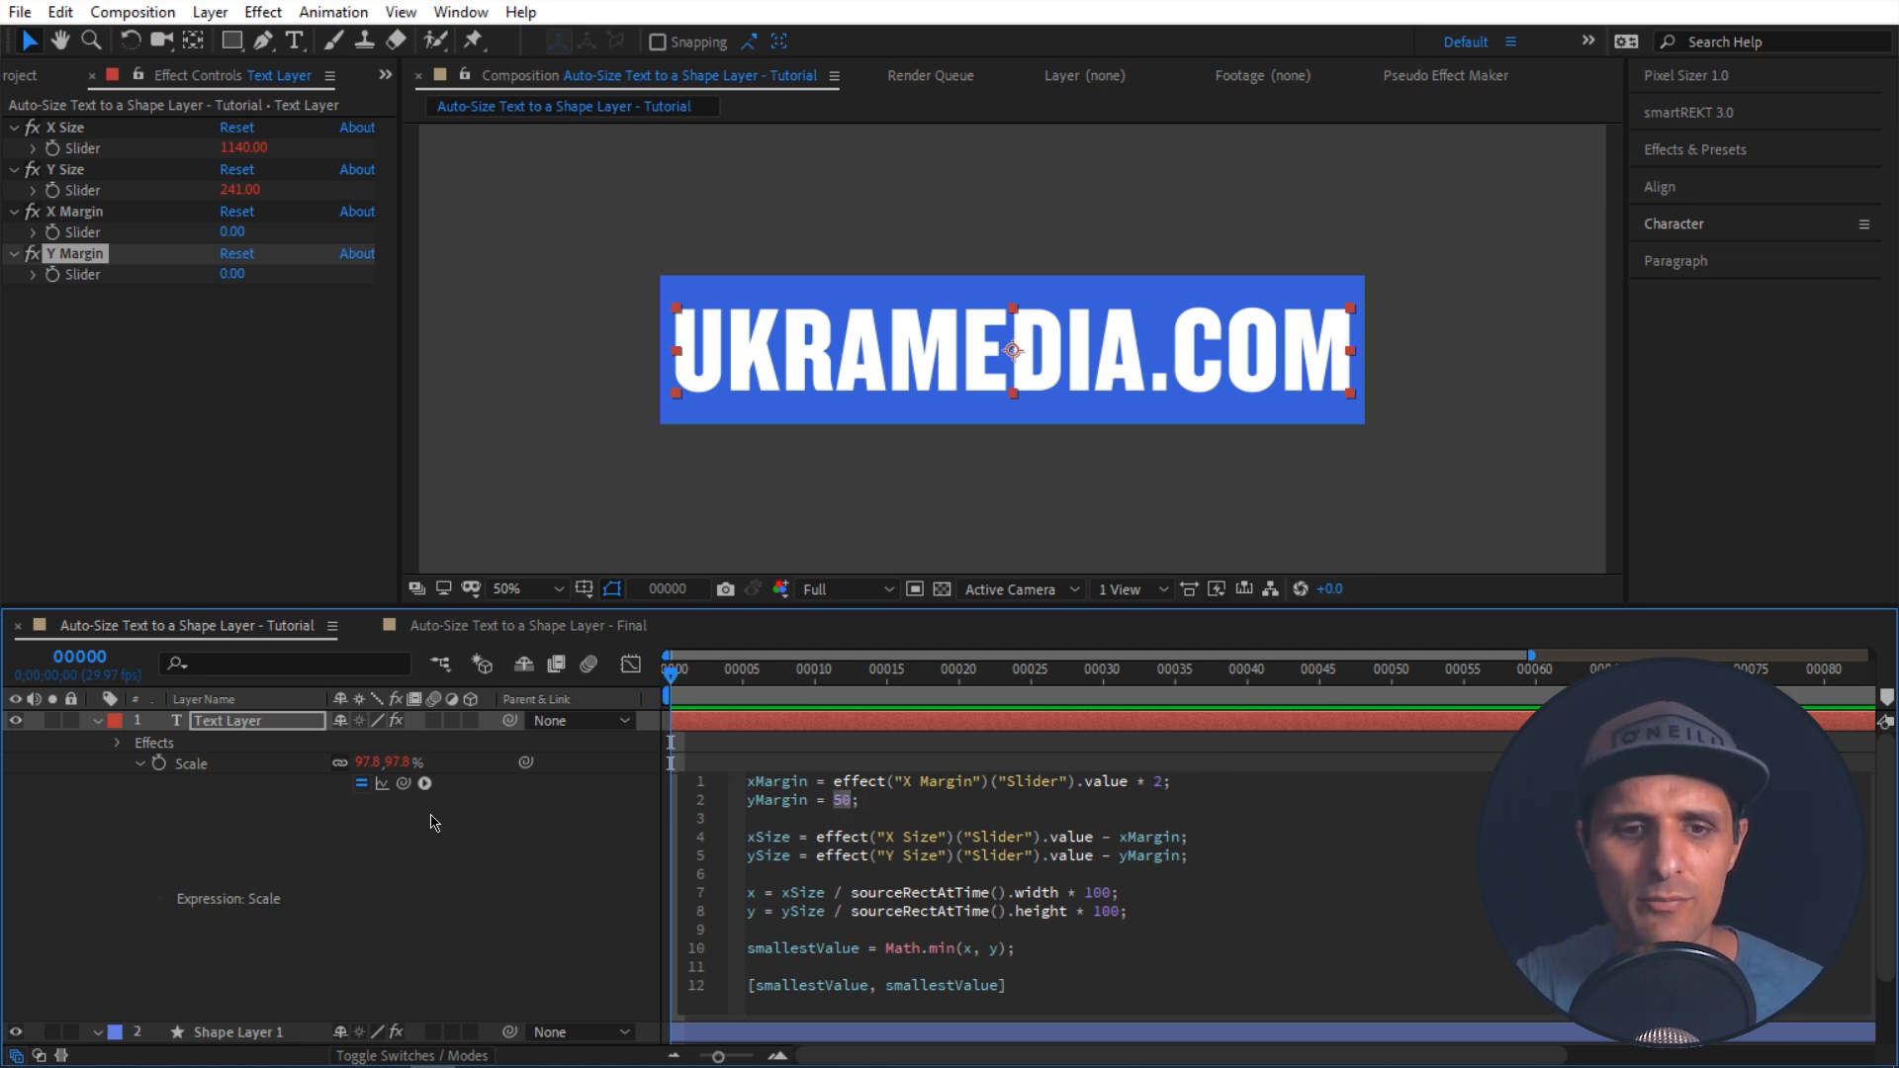
drag(404, 783, 89, 274)
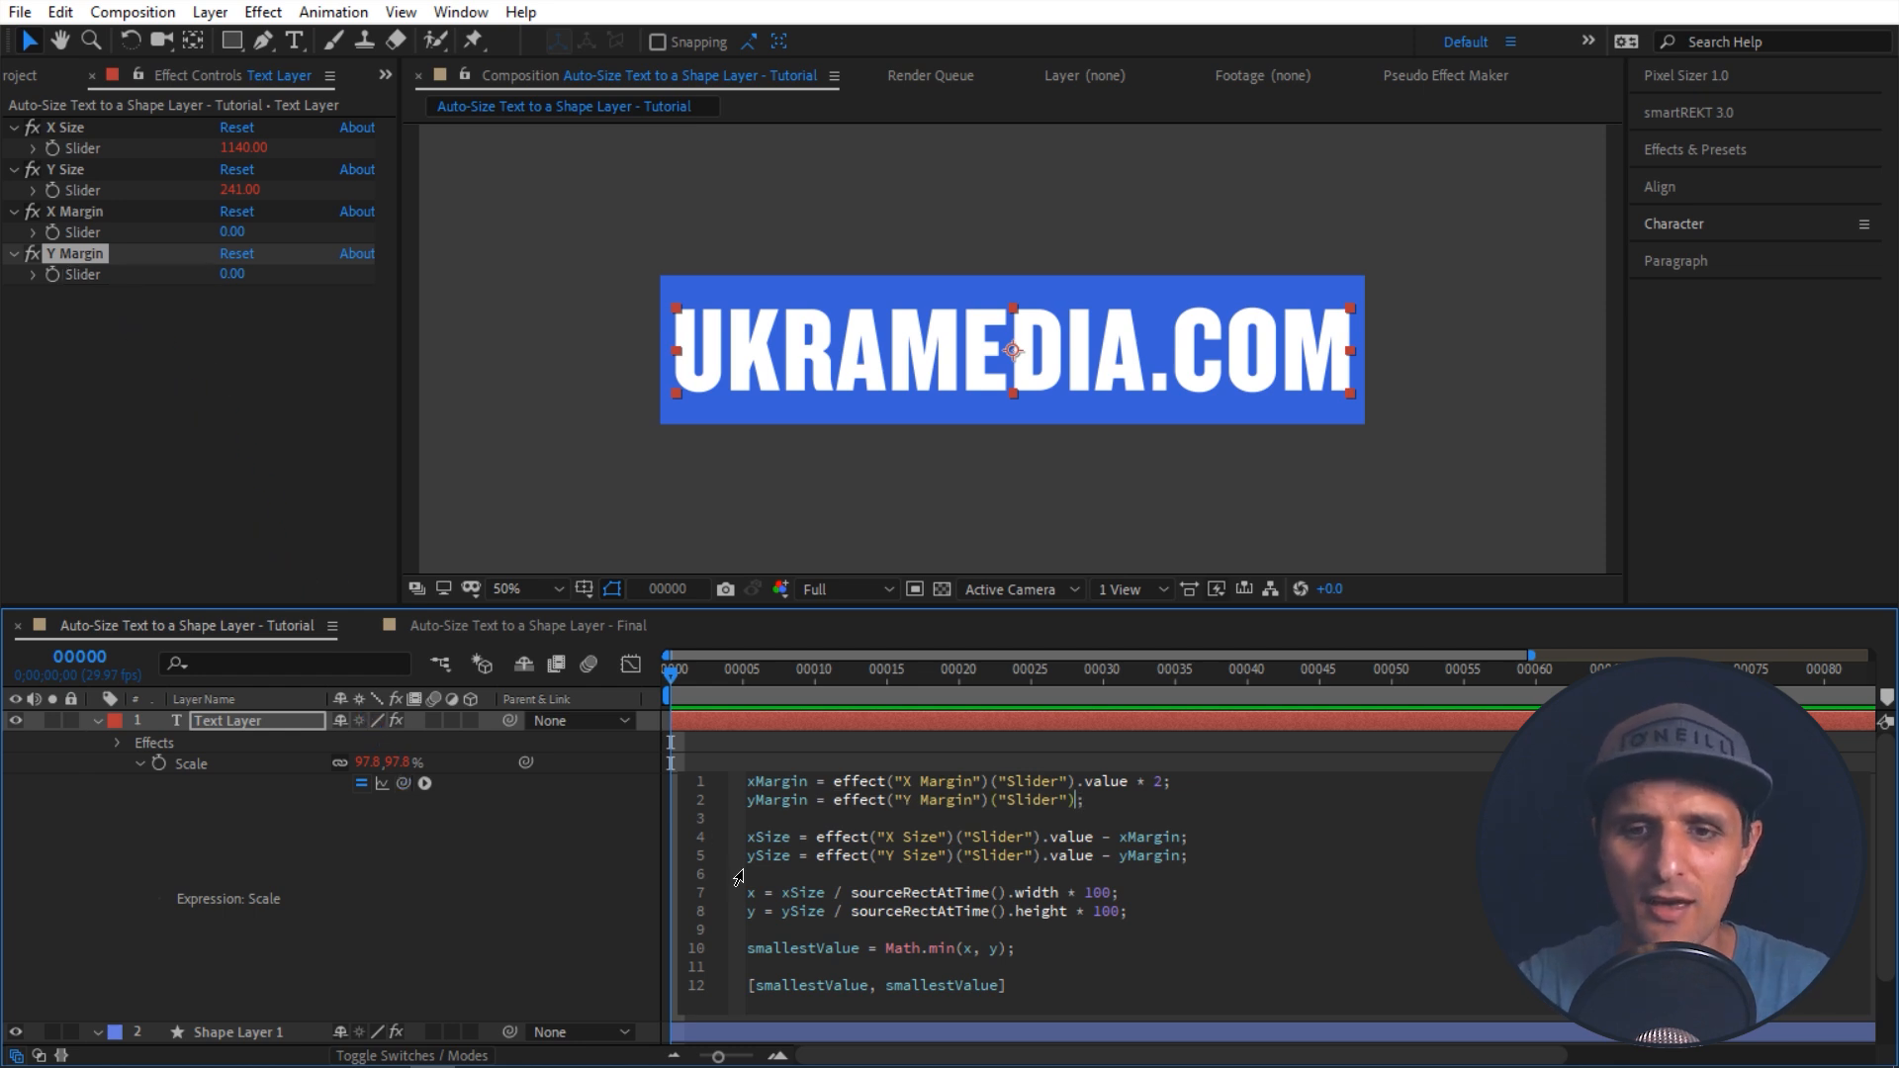
text(.value )
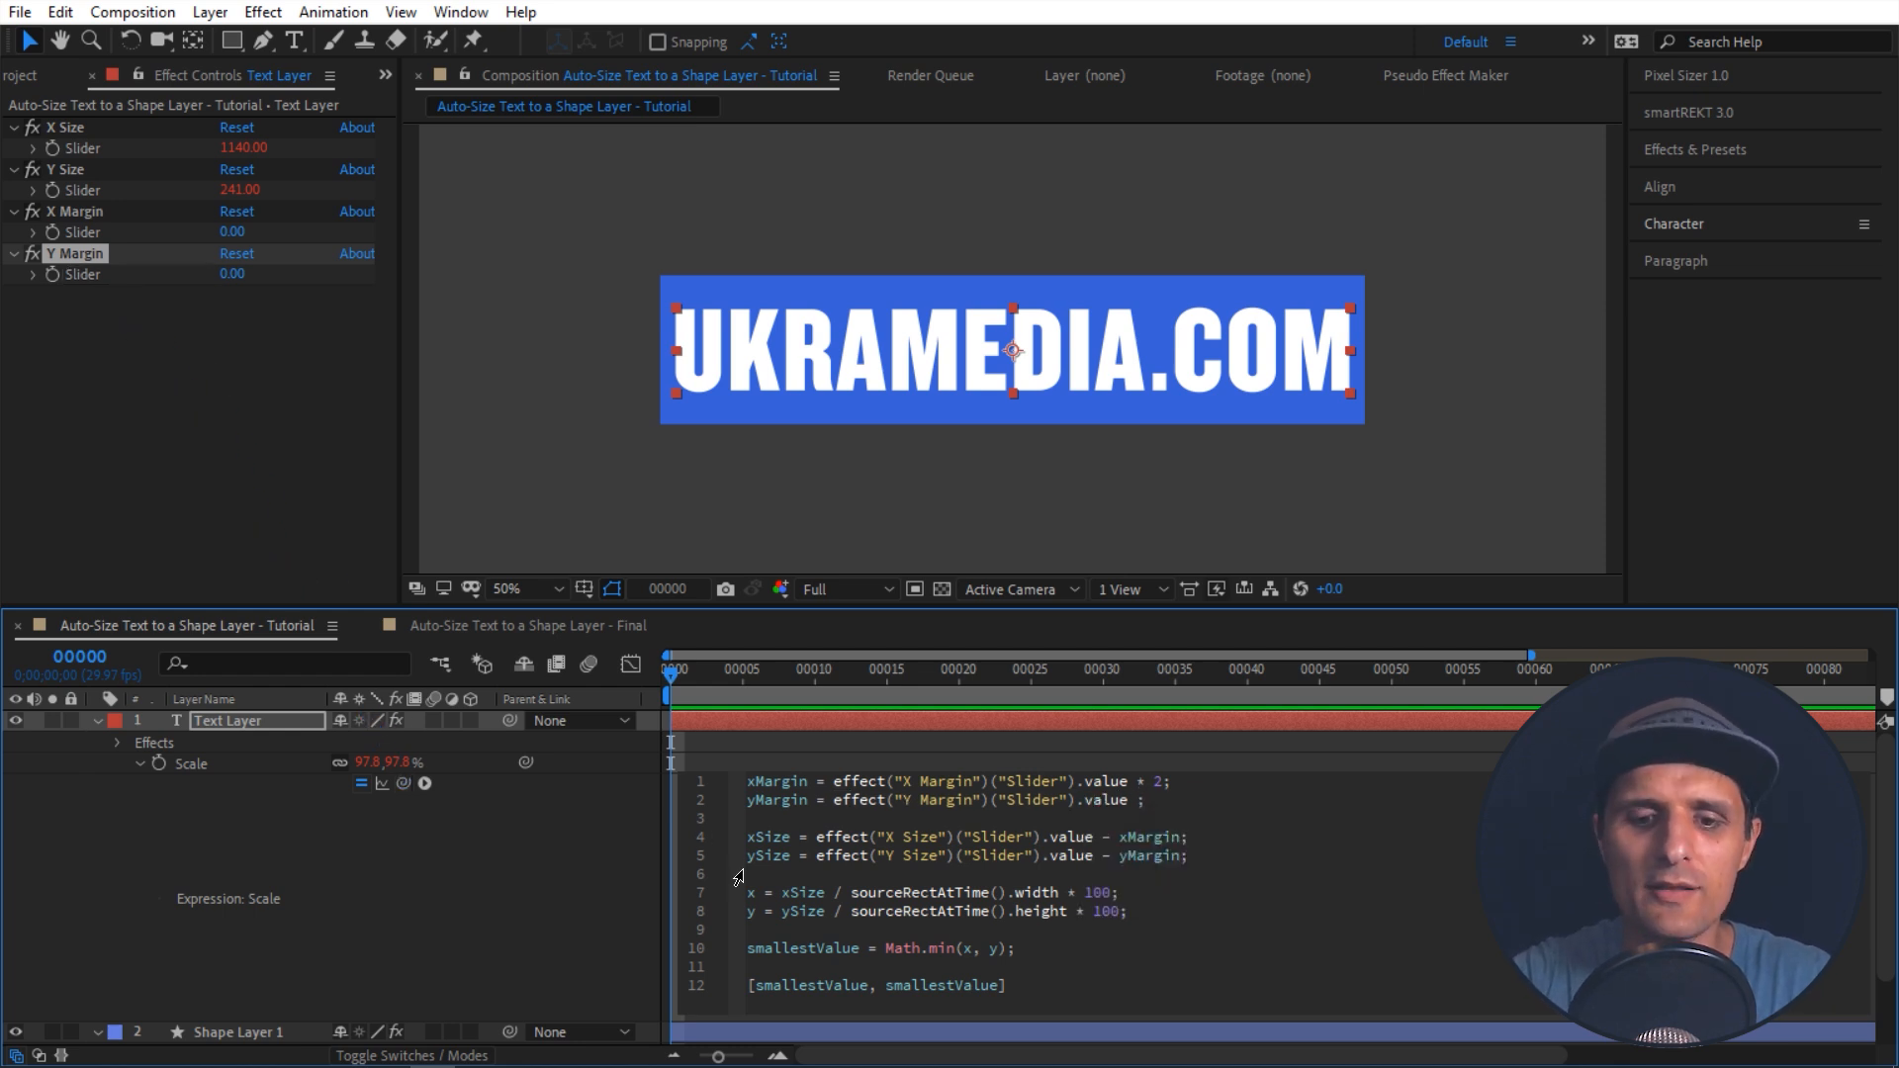
text(* 2)
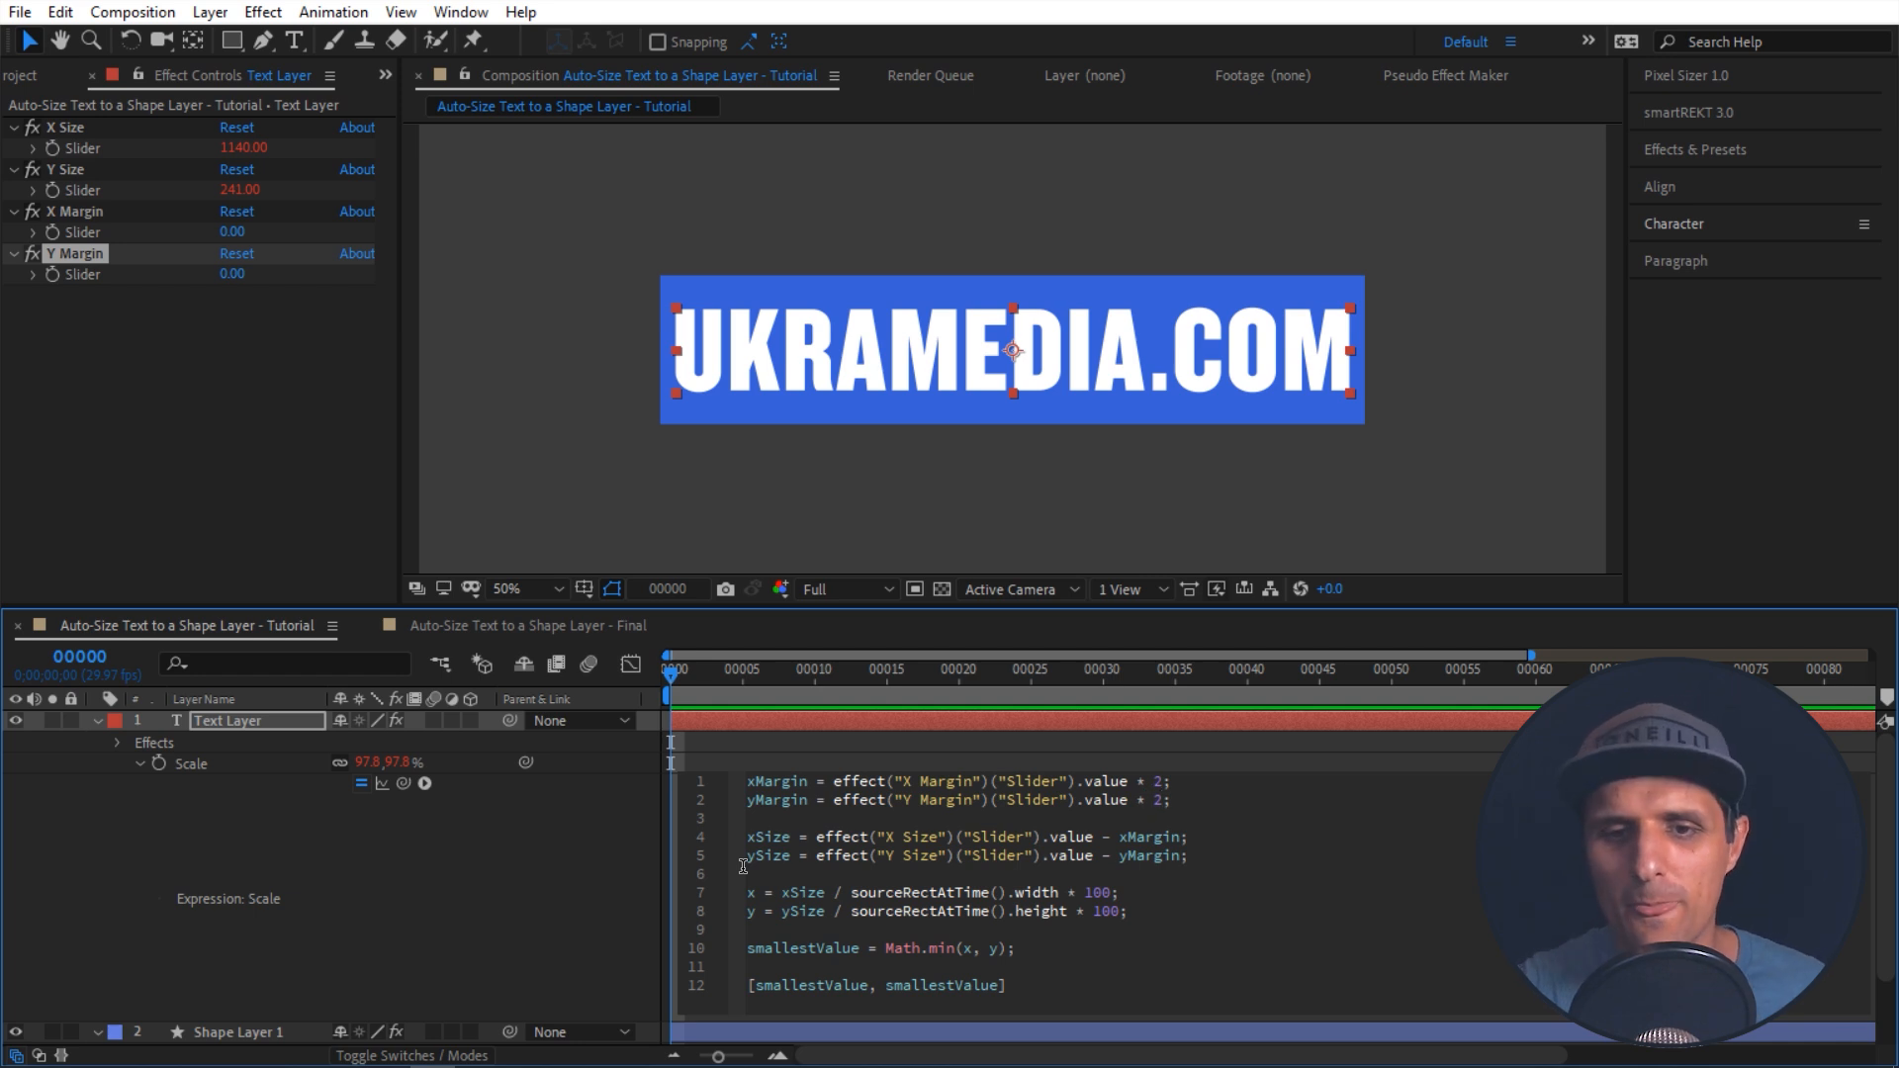
click(580, 888)
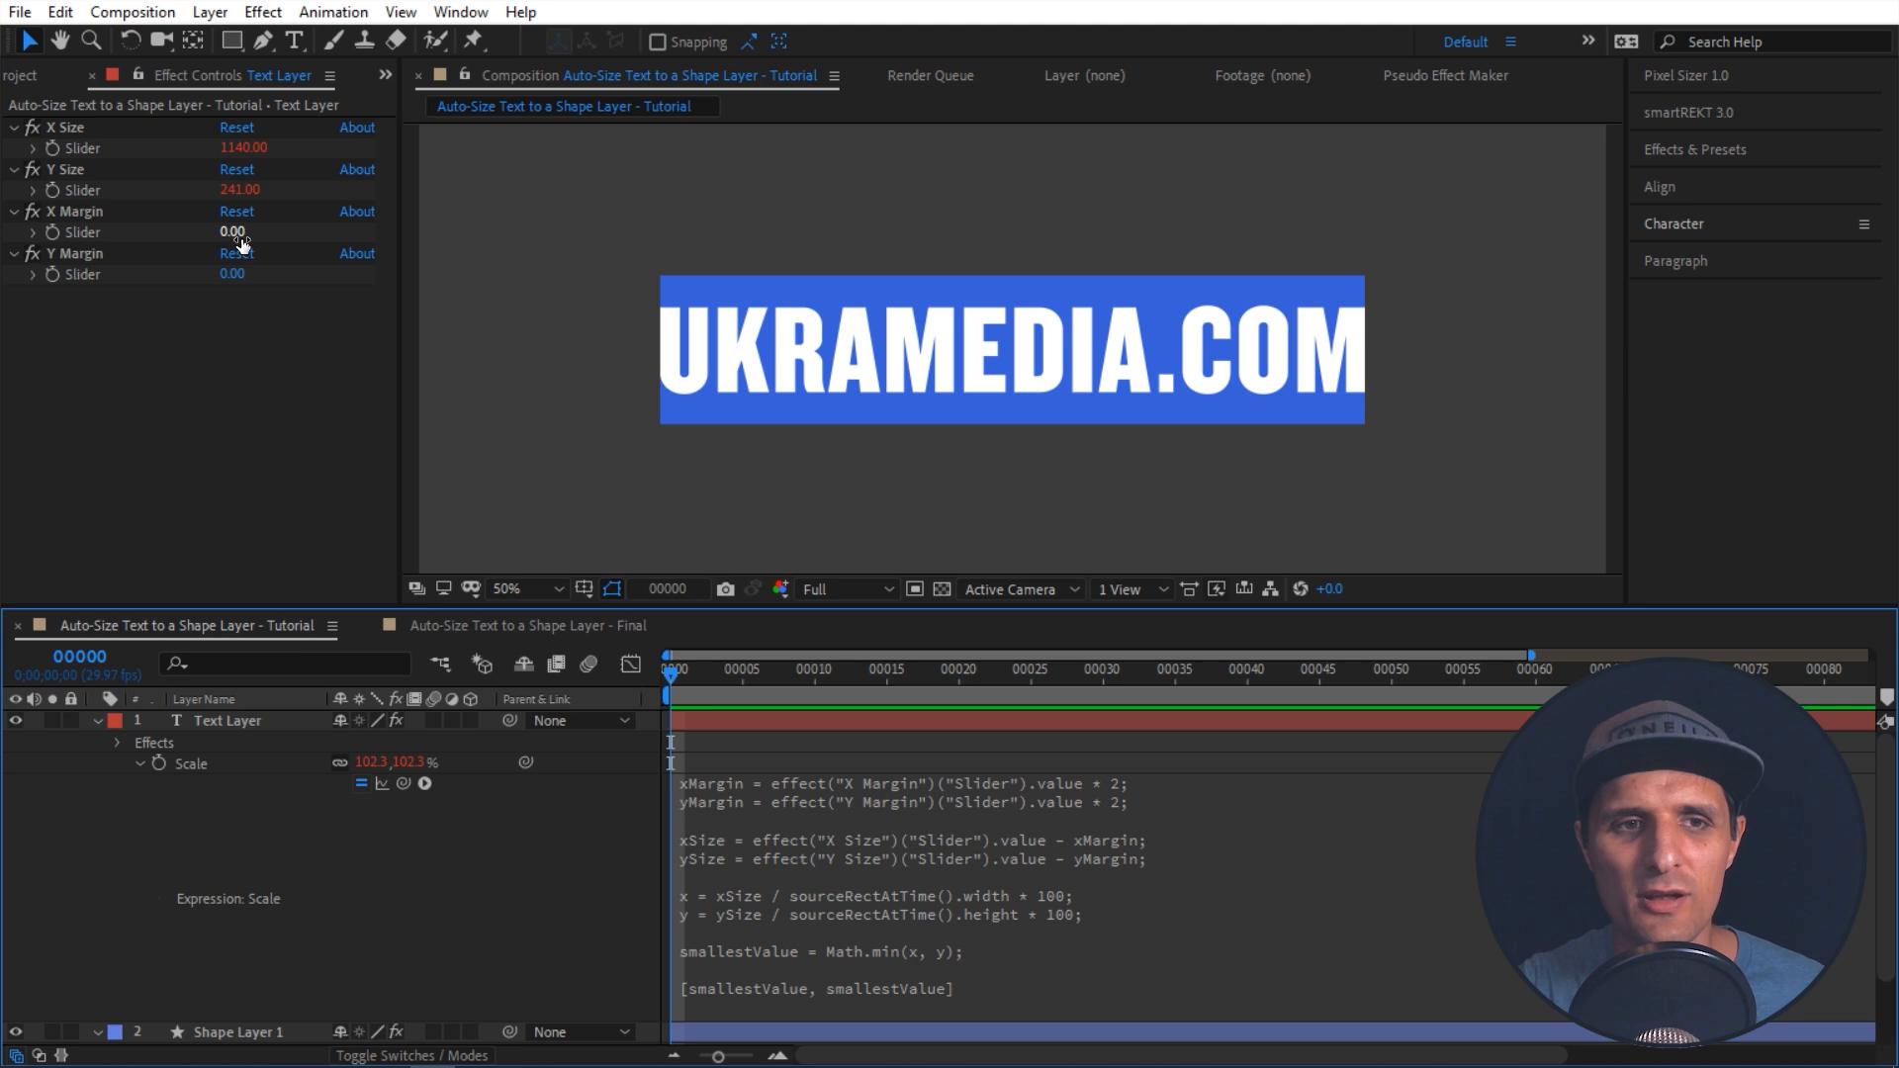
Step: Try out the margin sliders, then set both X Margin and Y Margin to 50
drag(238, 237, 337, 417)
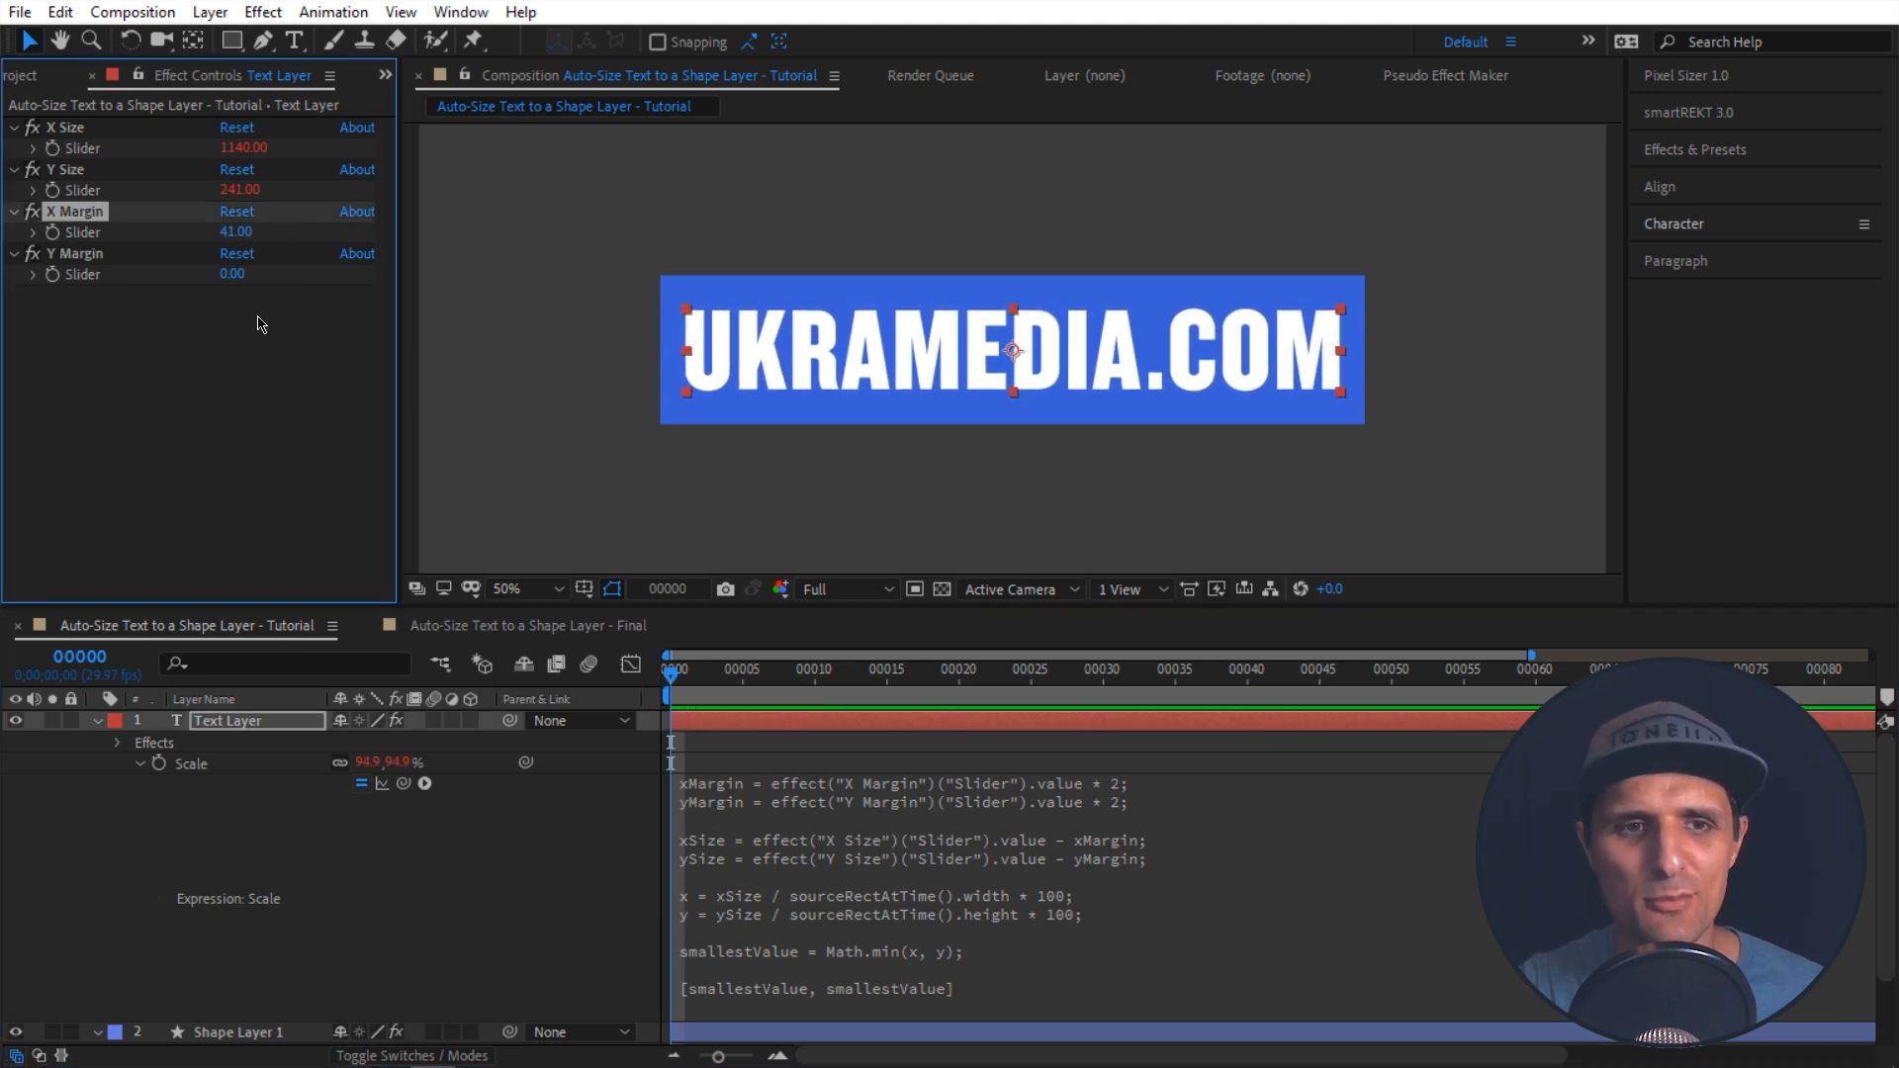
drag(236, 274, 246, 274)
click(237, 232)
text(50)
key(Tab)
text(50)
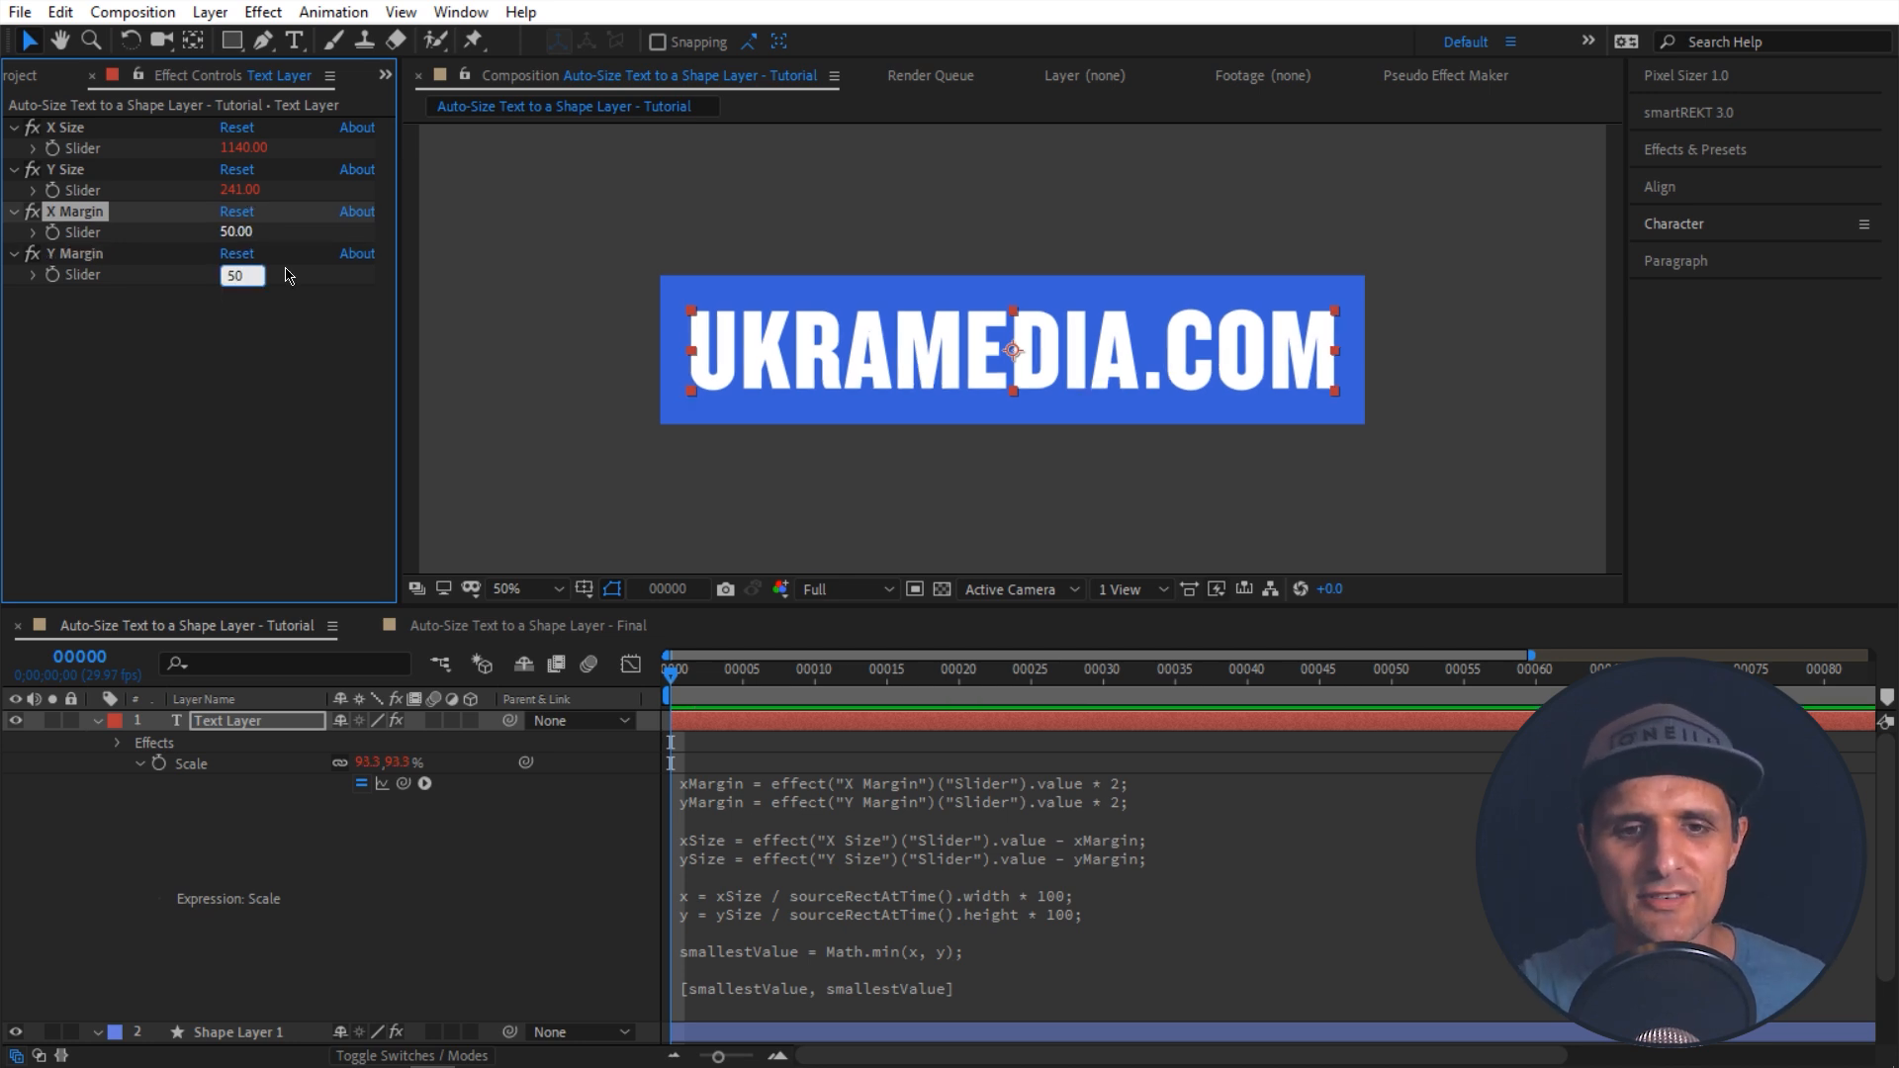
click(562, 844)
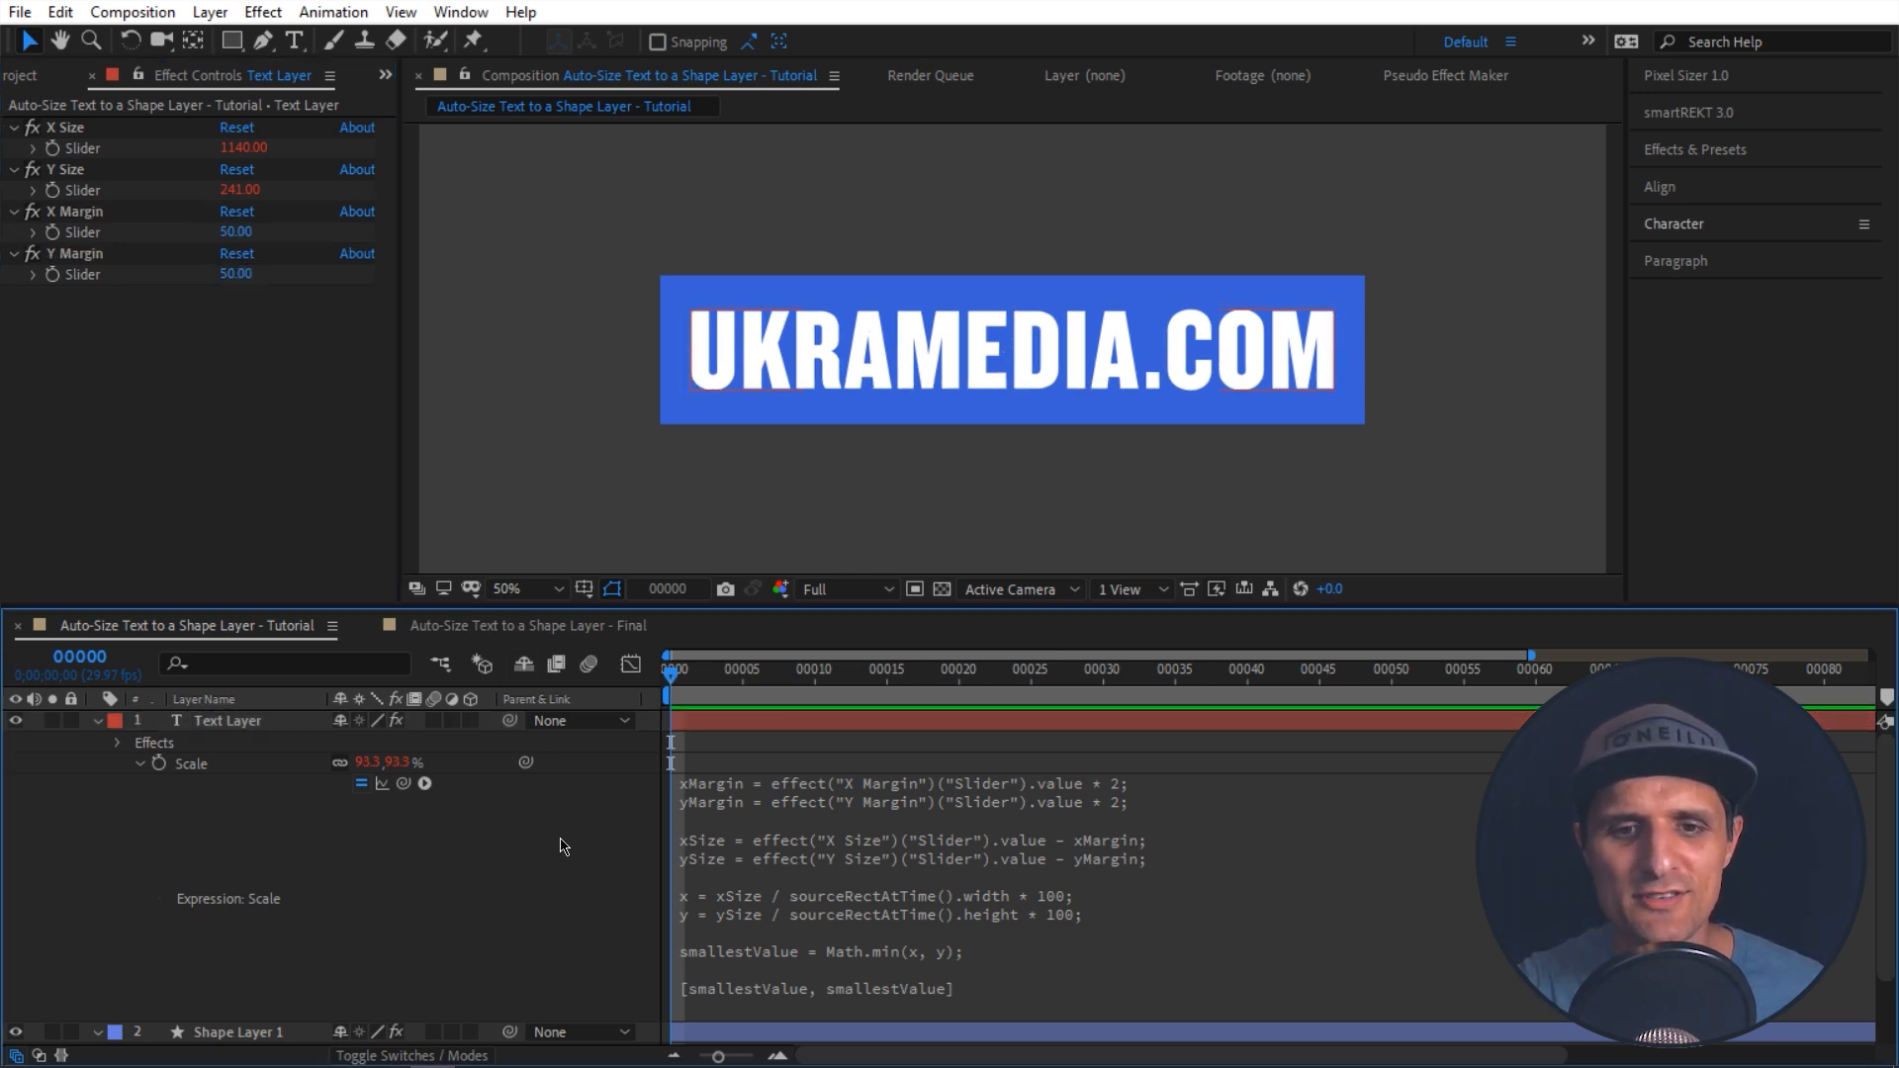
Step: Collapse Text Layer and increase Shape Layer 1's X Size slider to 1266
click(96, 729)
click(227, 720)
click(237, 741)
drag(247, 158, 372, 158)
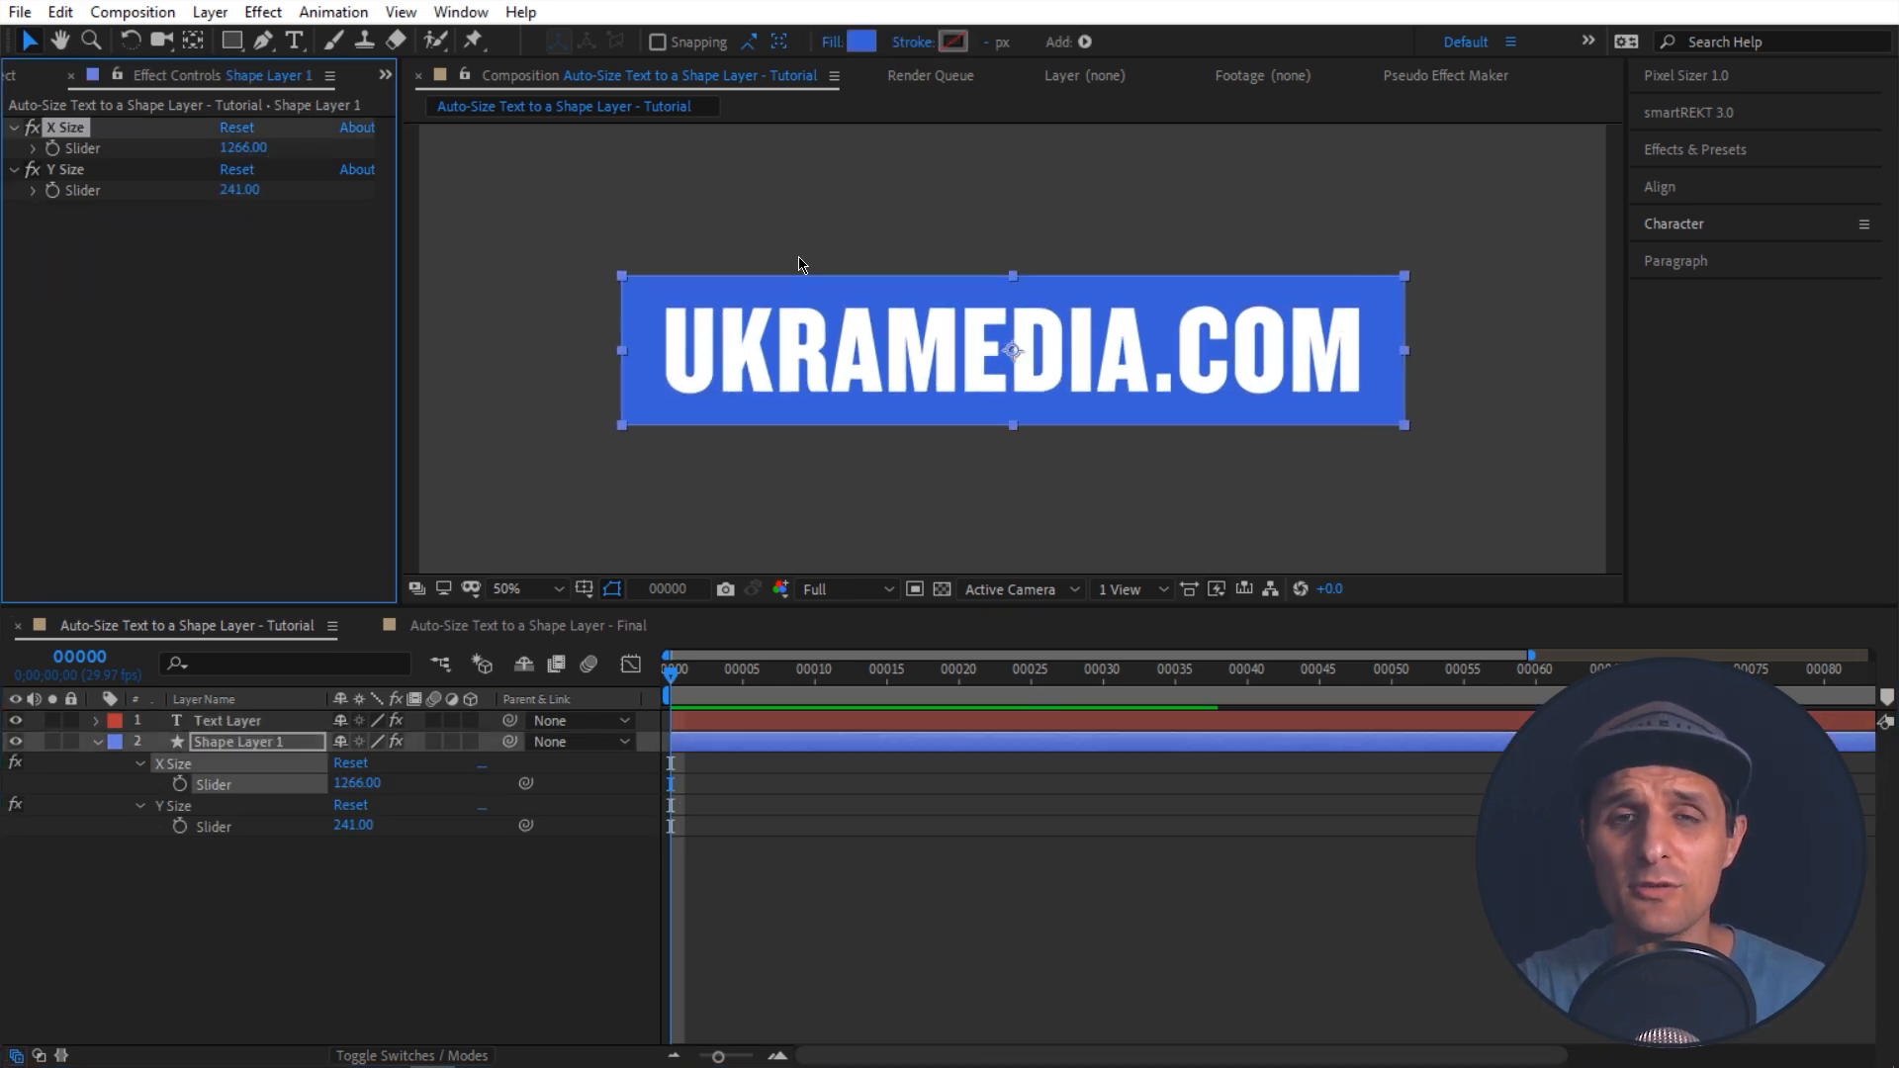
Step: Replace the text in Text Layer with four lines of random letters to test the automatic scaling
click(941, 366)
double_click(254, 724)
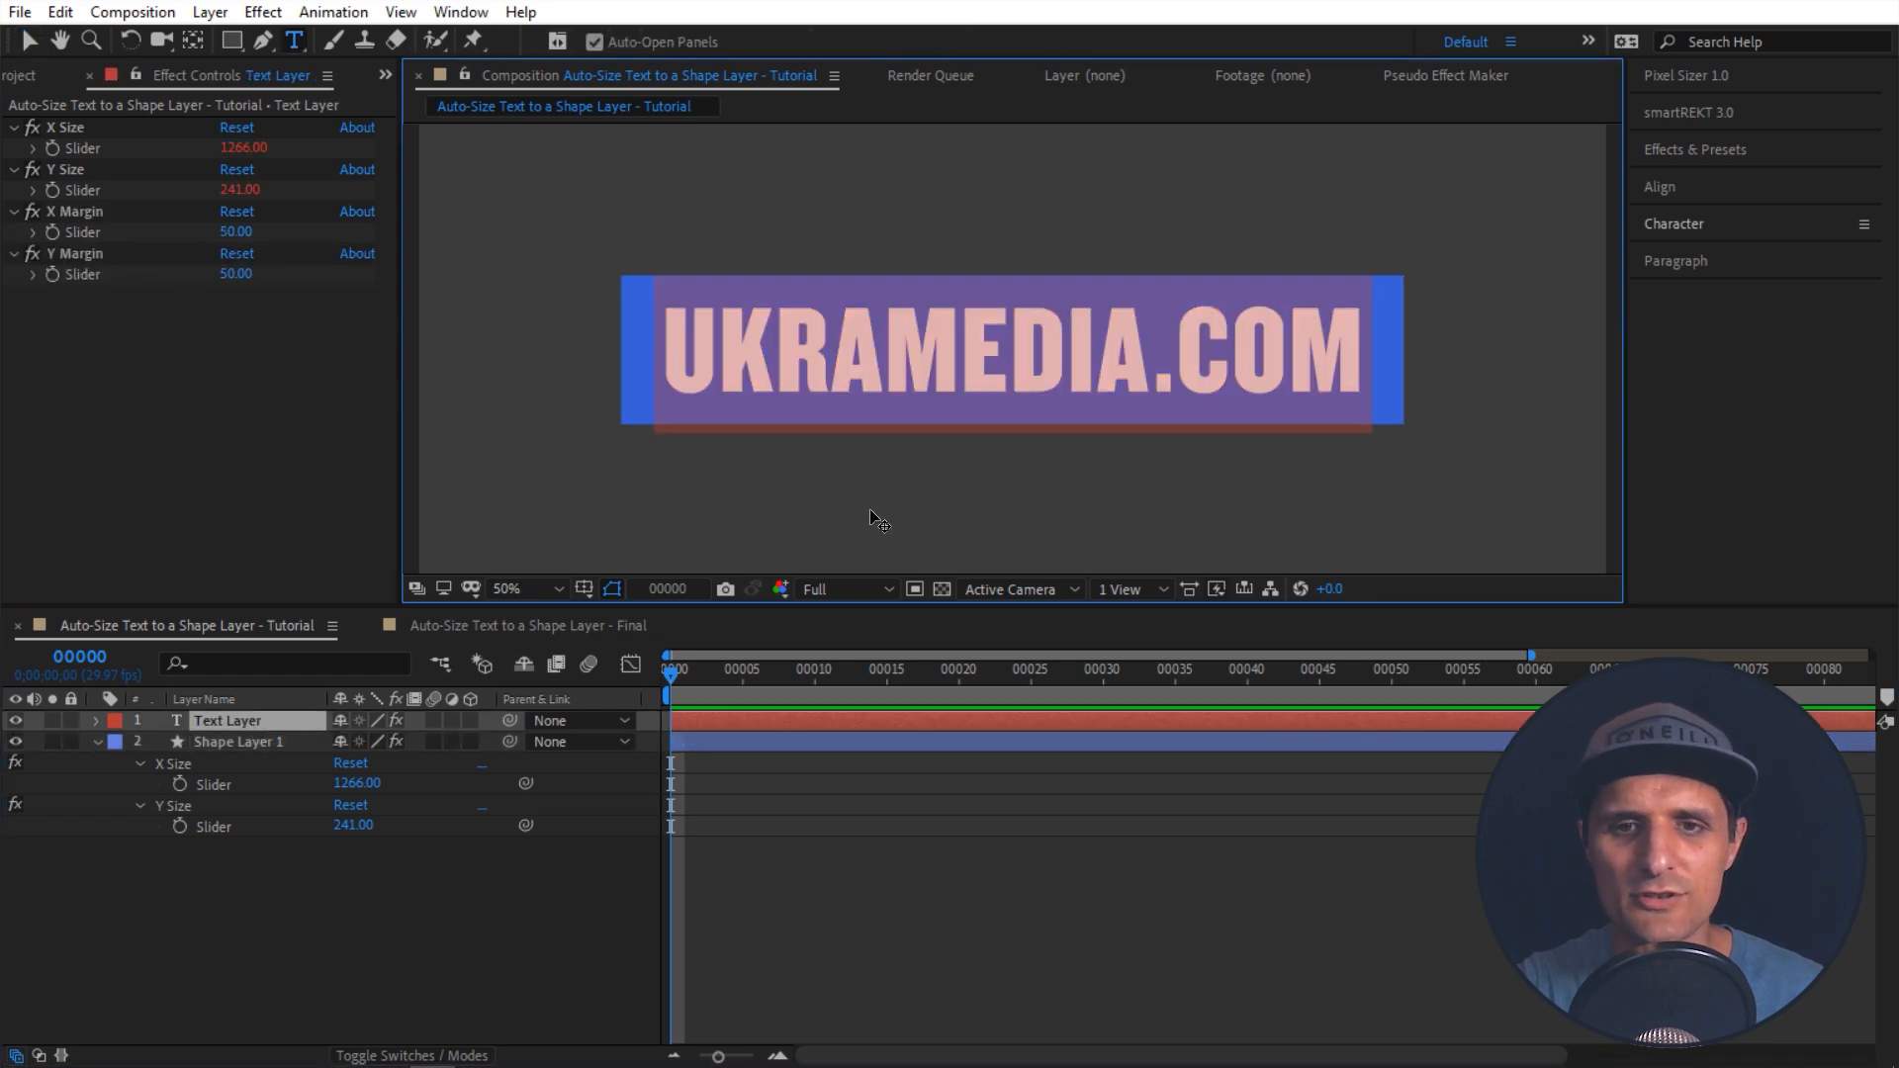
text(asdflaslkdjflsakdjfsaldfj)
key(Return)
text(asdfasdkfjalskdjfsaldf)
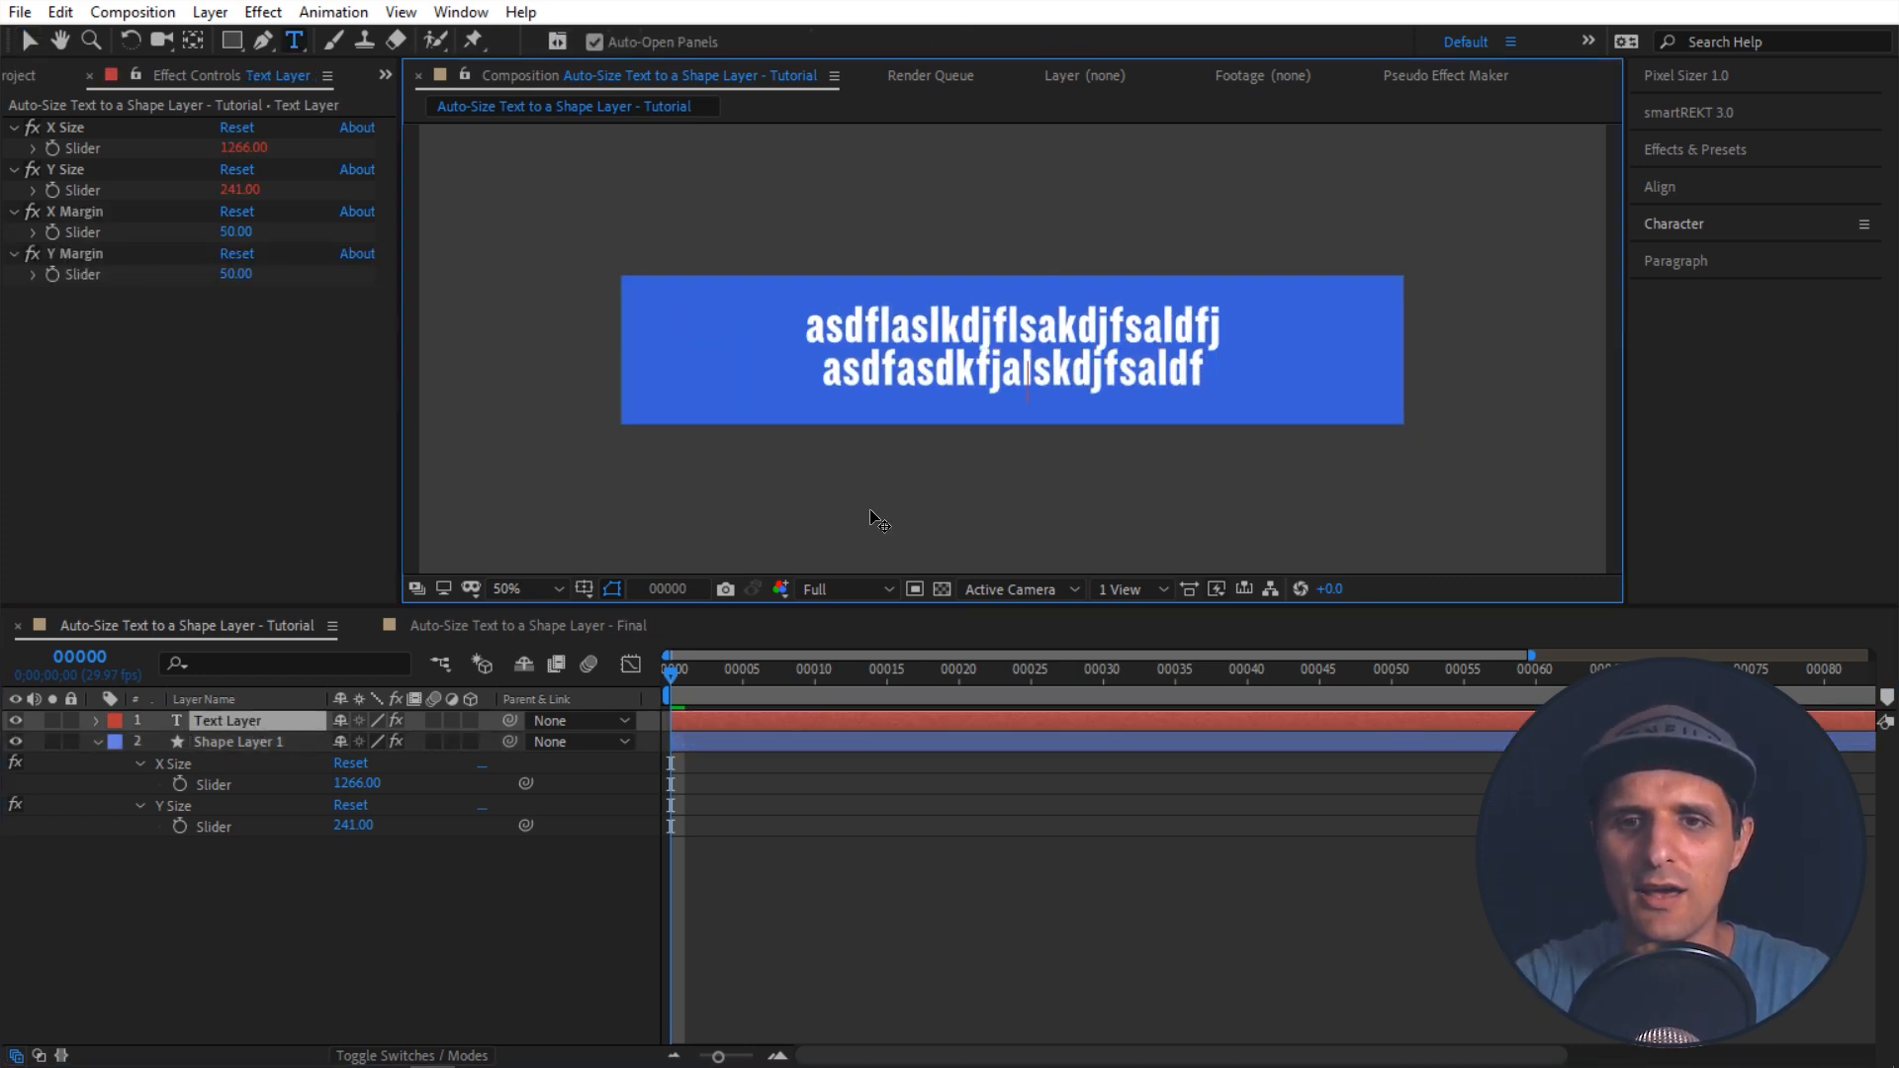
key(Return)
text(asdlfkjlasdkjflkasjdf)
key(Return)
text(asldkjflaskdjf)
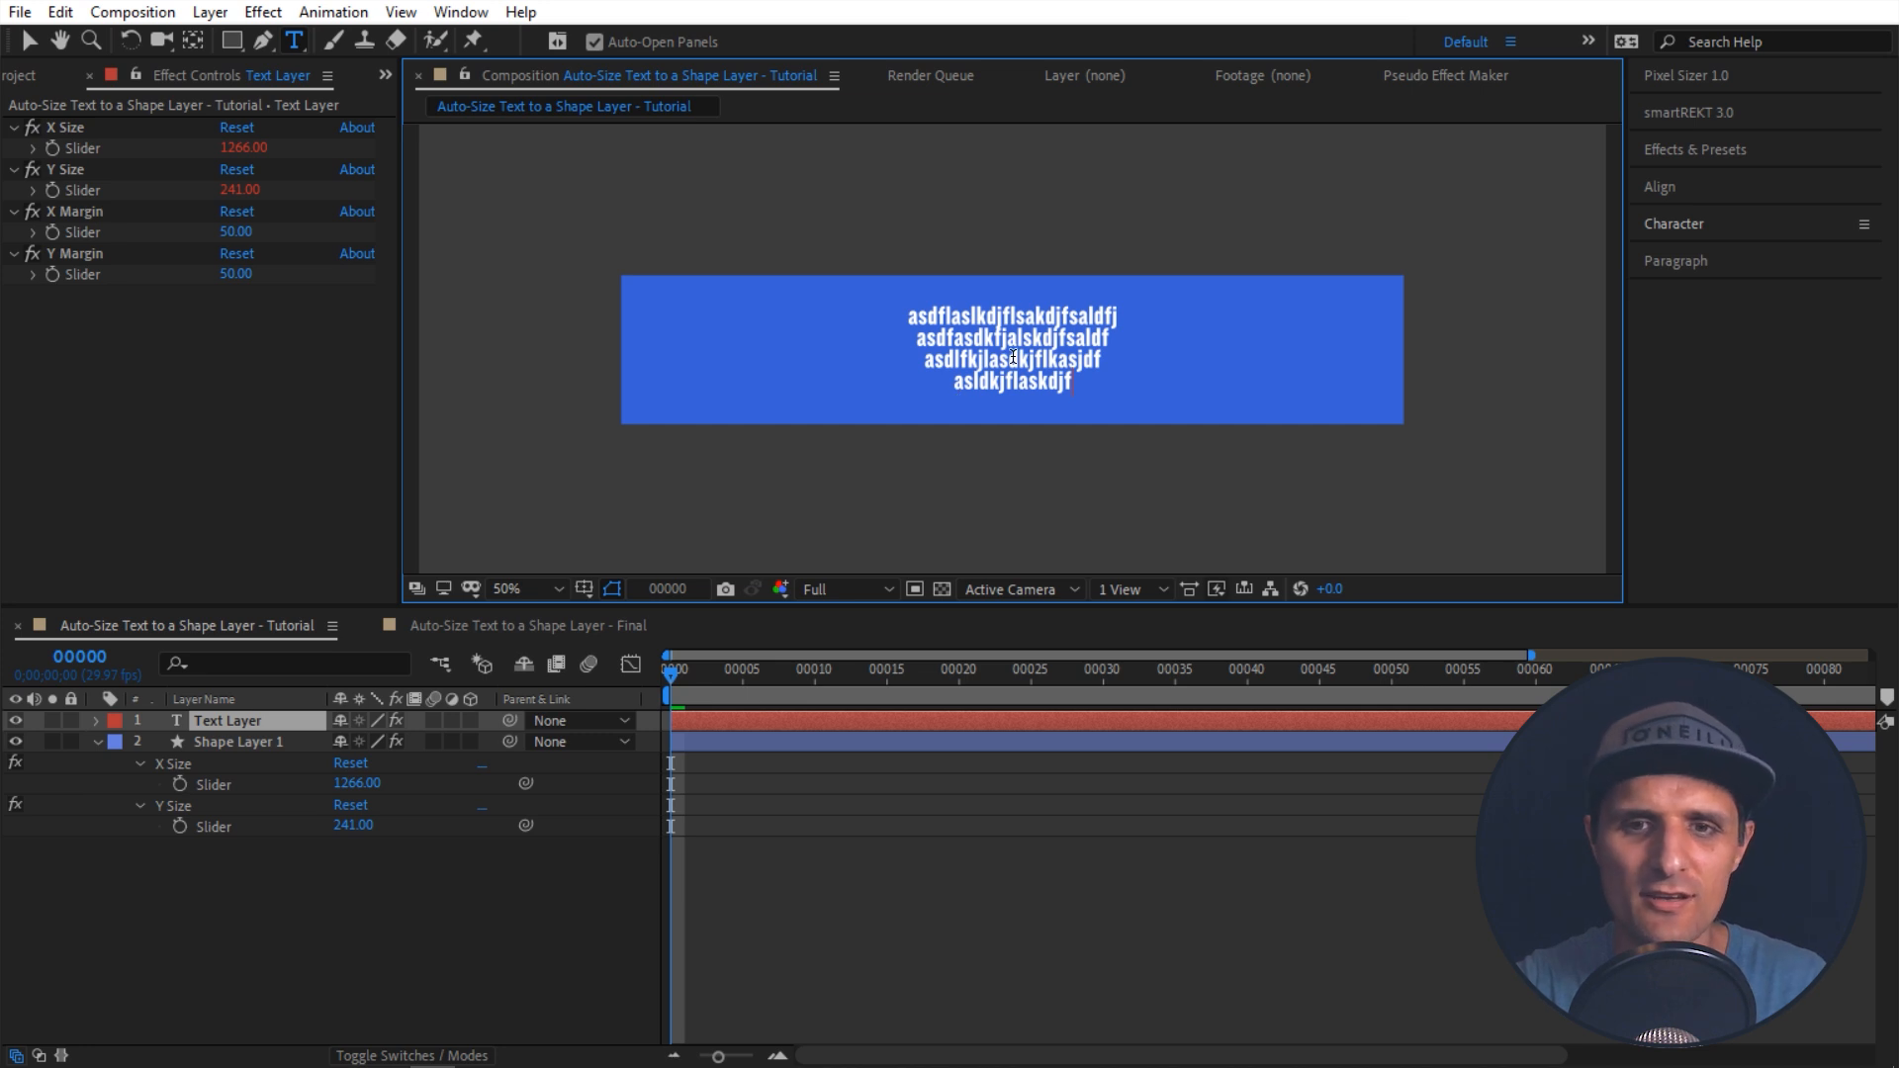
Step: Replace all the text with "Learn More About Expressions at" and "UKRAMEDIA.COM/EXPRESSIONS" on a second line
key(ctrl+a)
text(Lear)
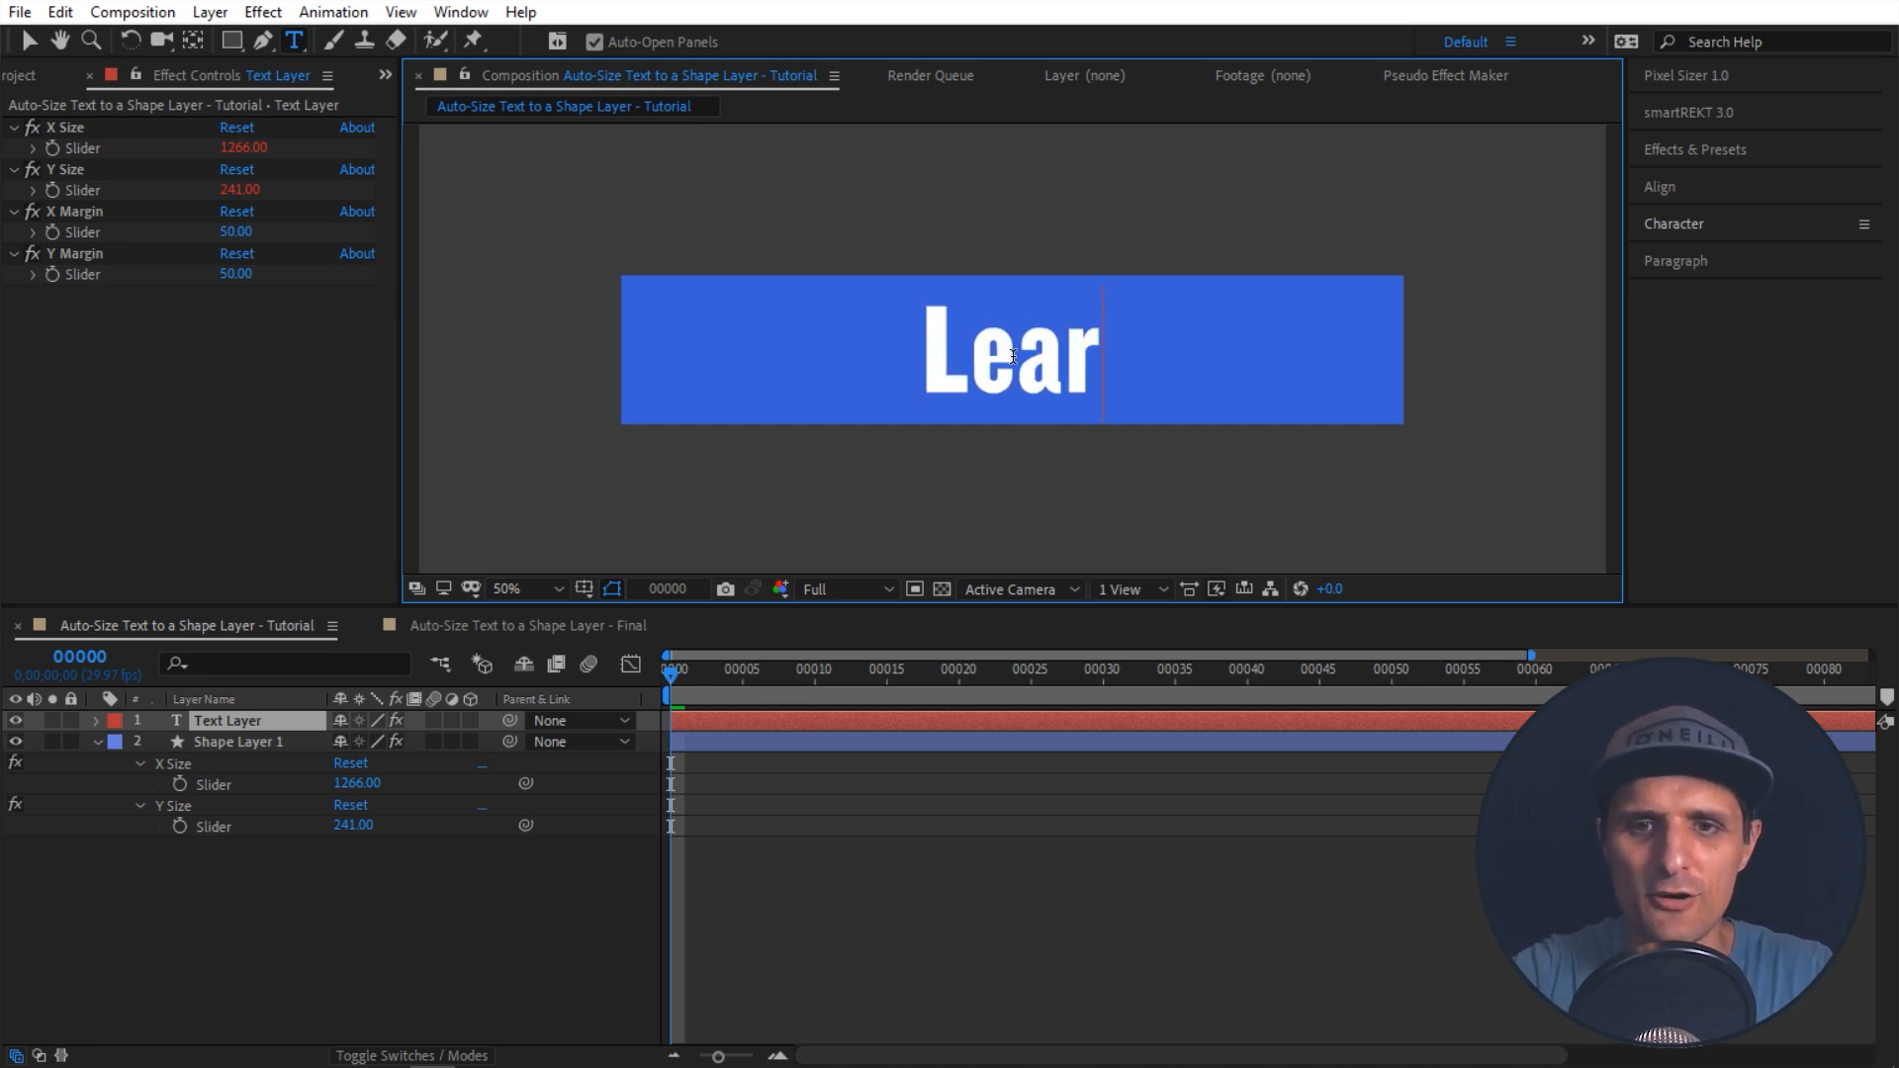
text(n More About E)
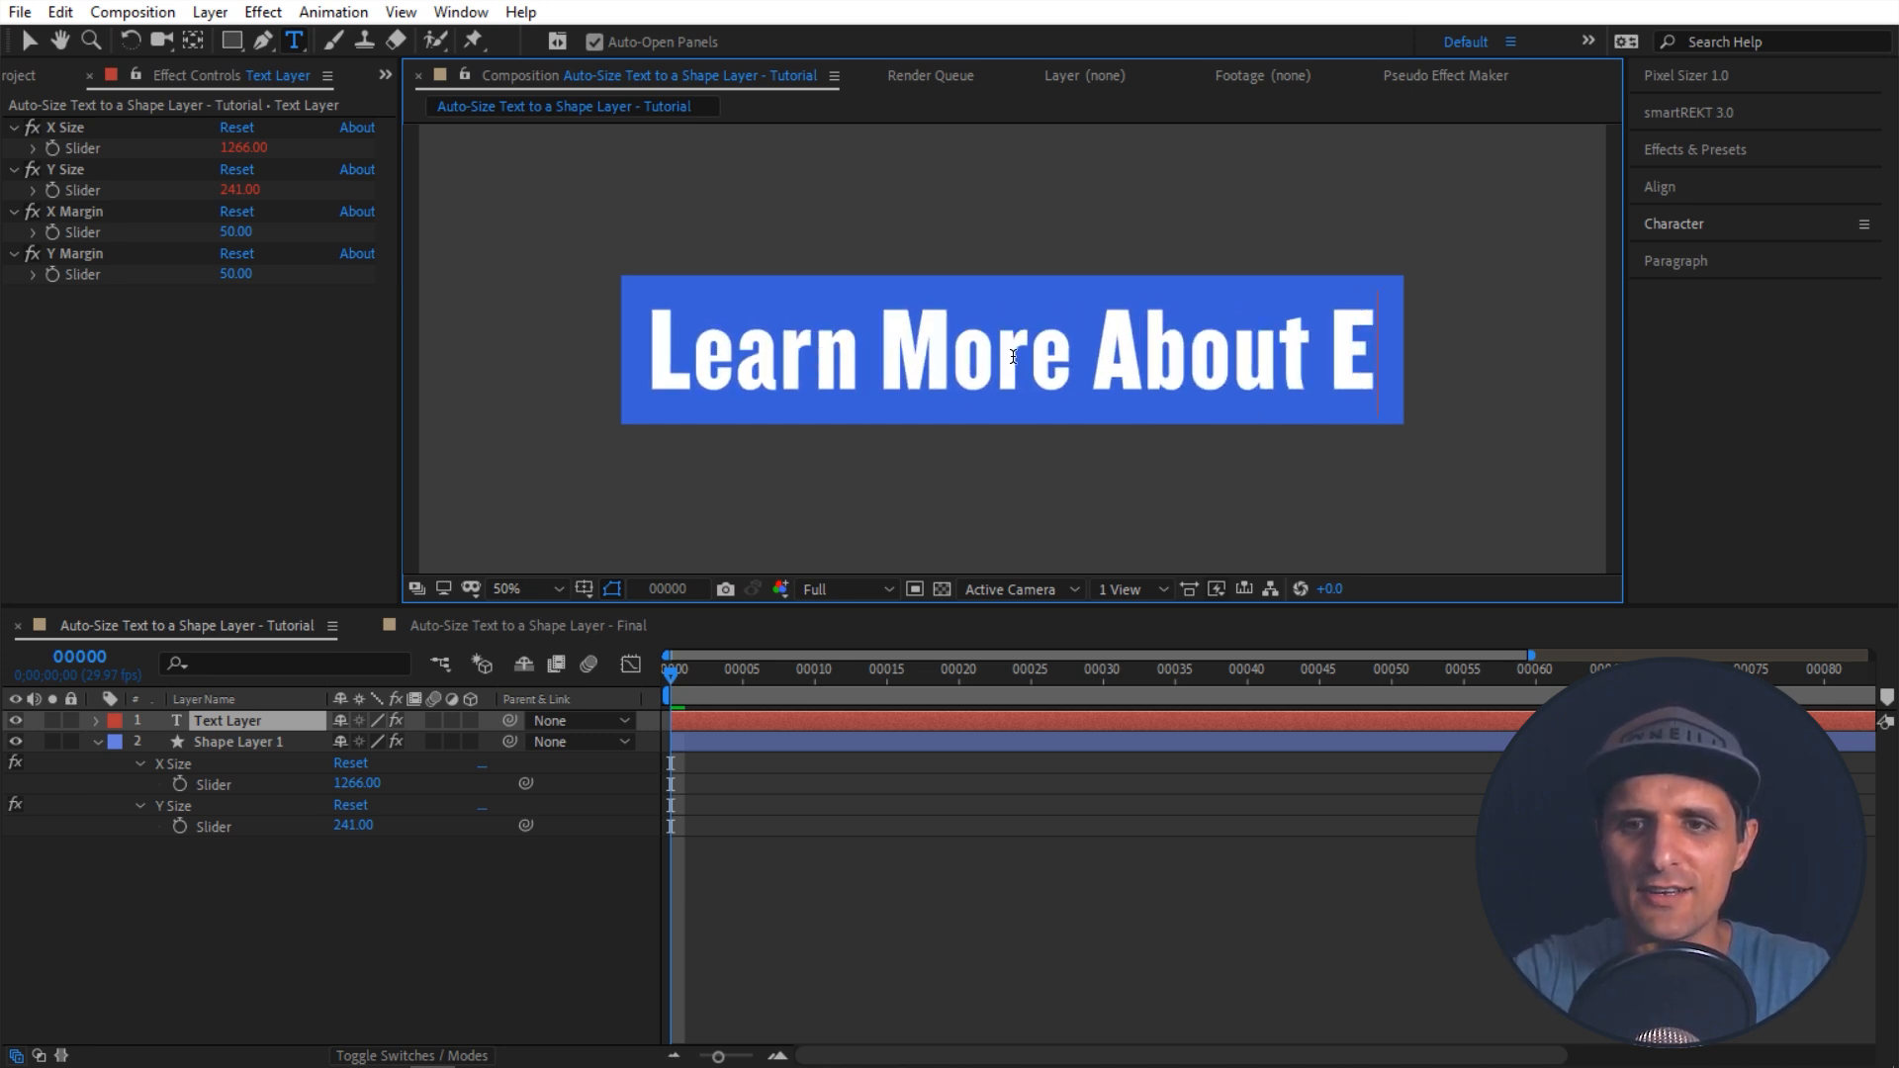
text(xpresssions at)
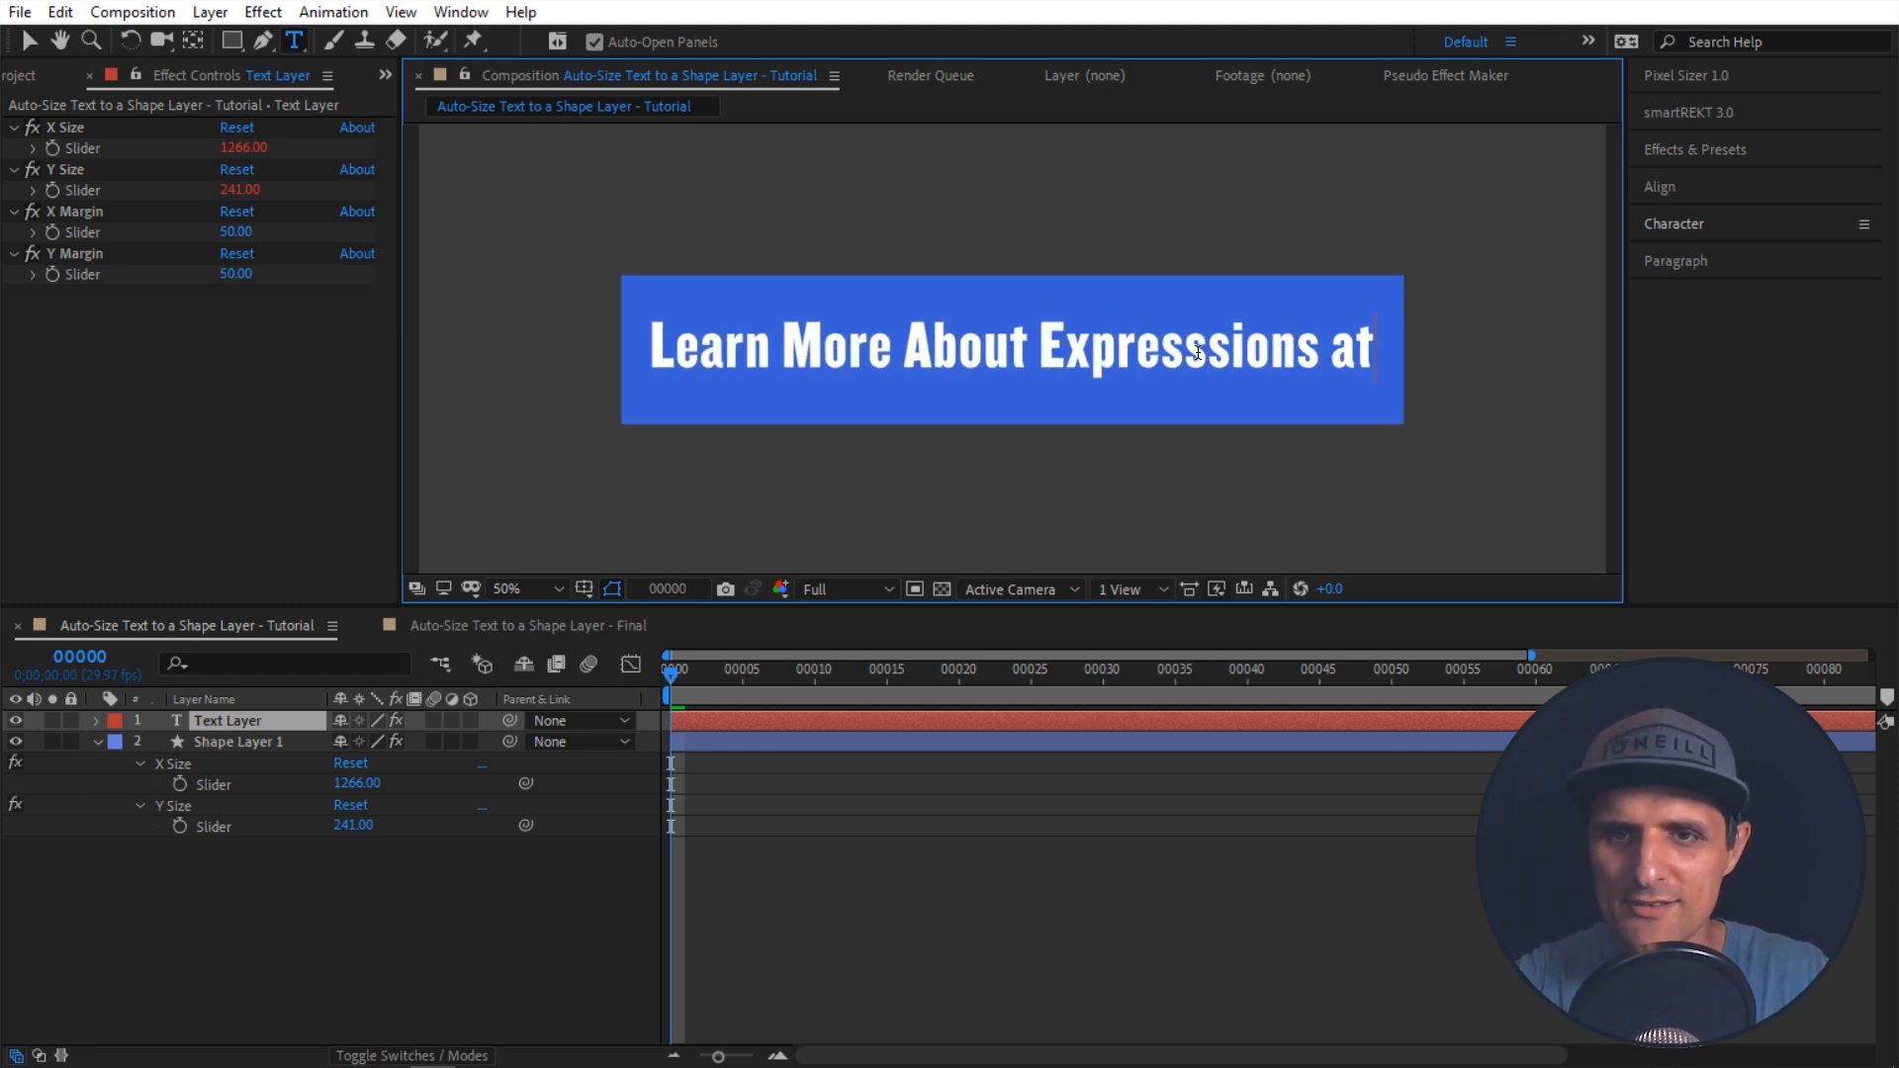
key(BackSpace)
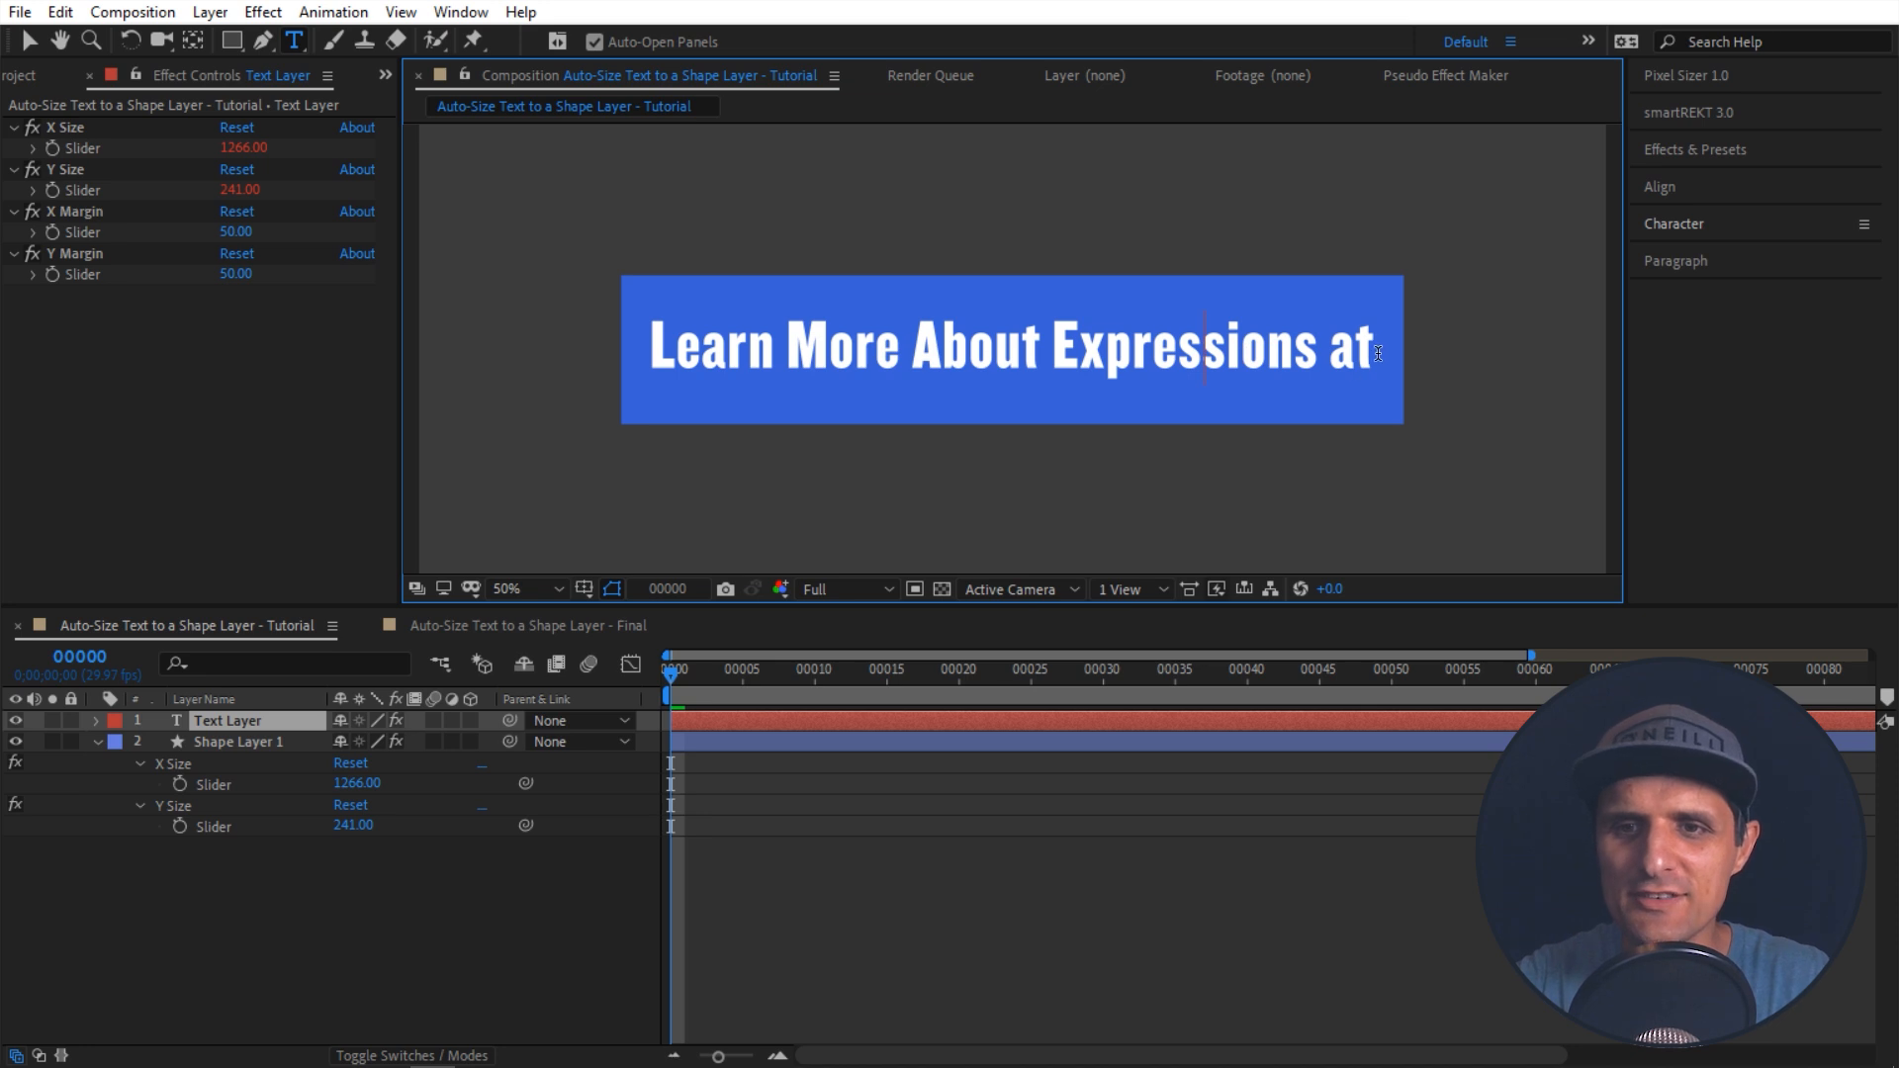
key(Return)
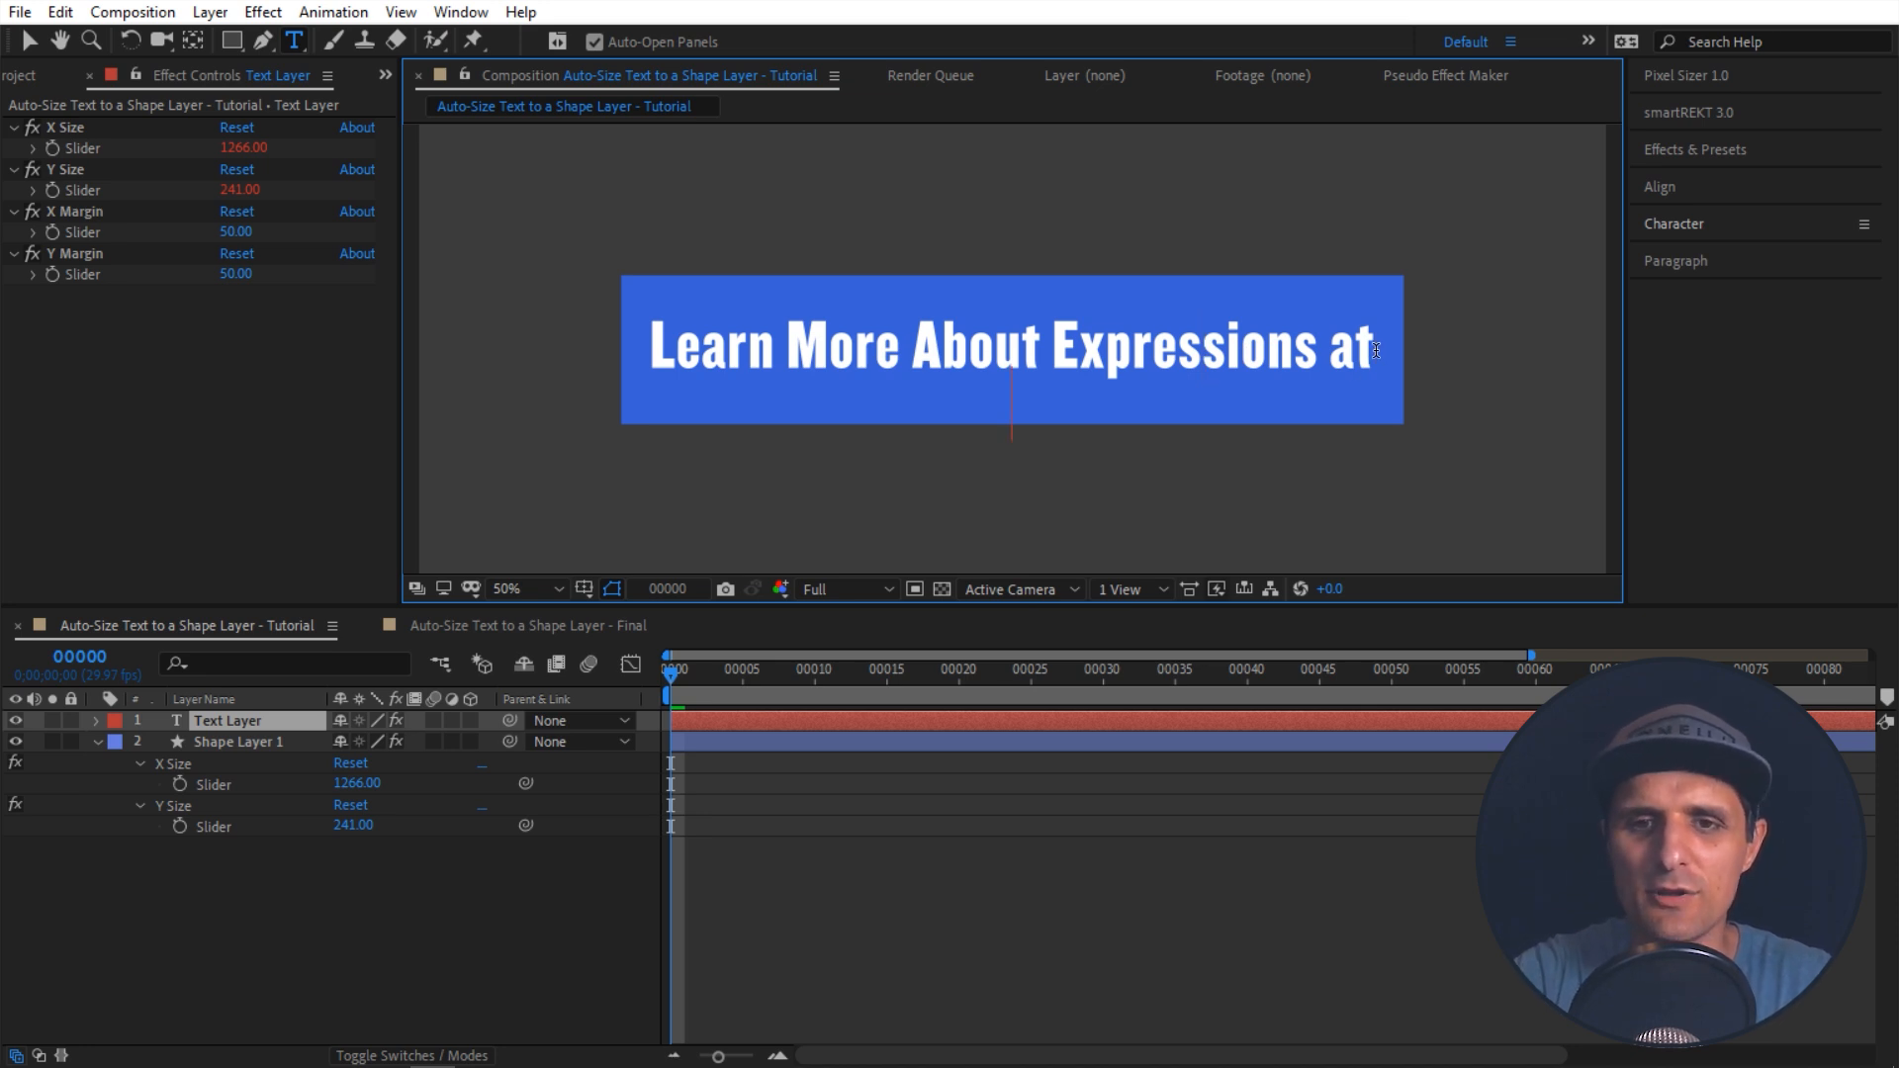
text(UKRAMEDIA.COM/EXPRESSIONS)
Step: Reduce the font size of the line "Learn More About Expressions at" to 106 px
key(Up)
key(ctrl+shift+Left)
key(ctrl+shift+Left)
key(ctrl+shift+Left)
key(ctrl+shift+Left)
key(ctrl+shift+Left)
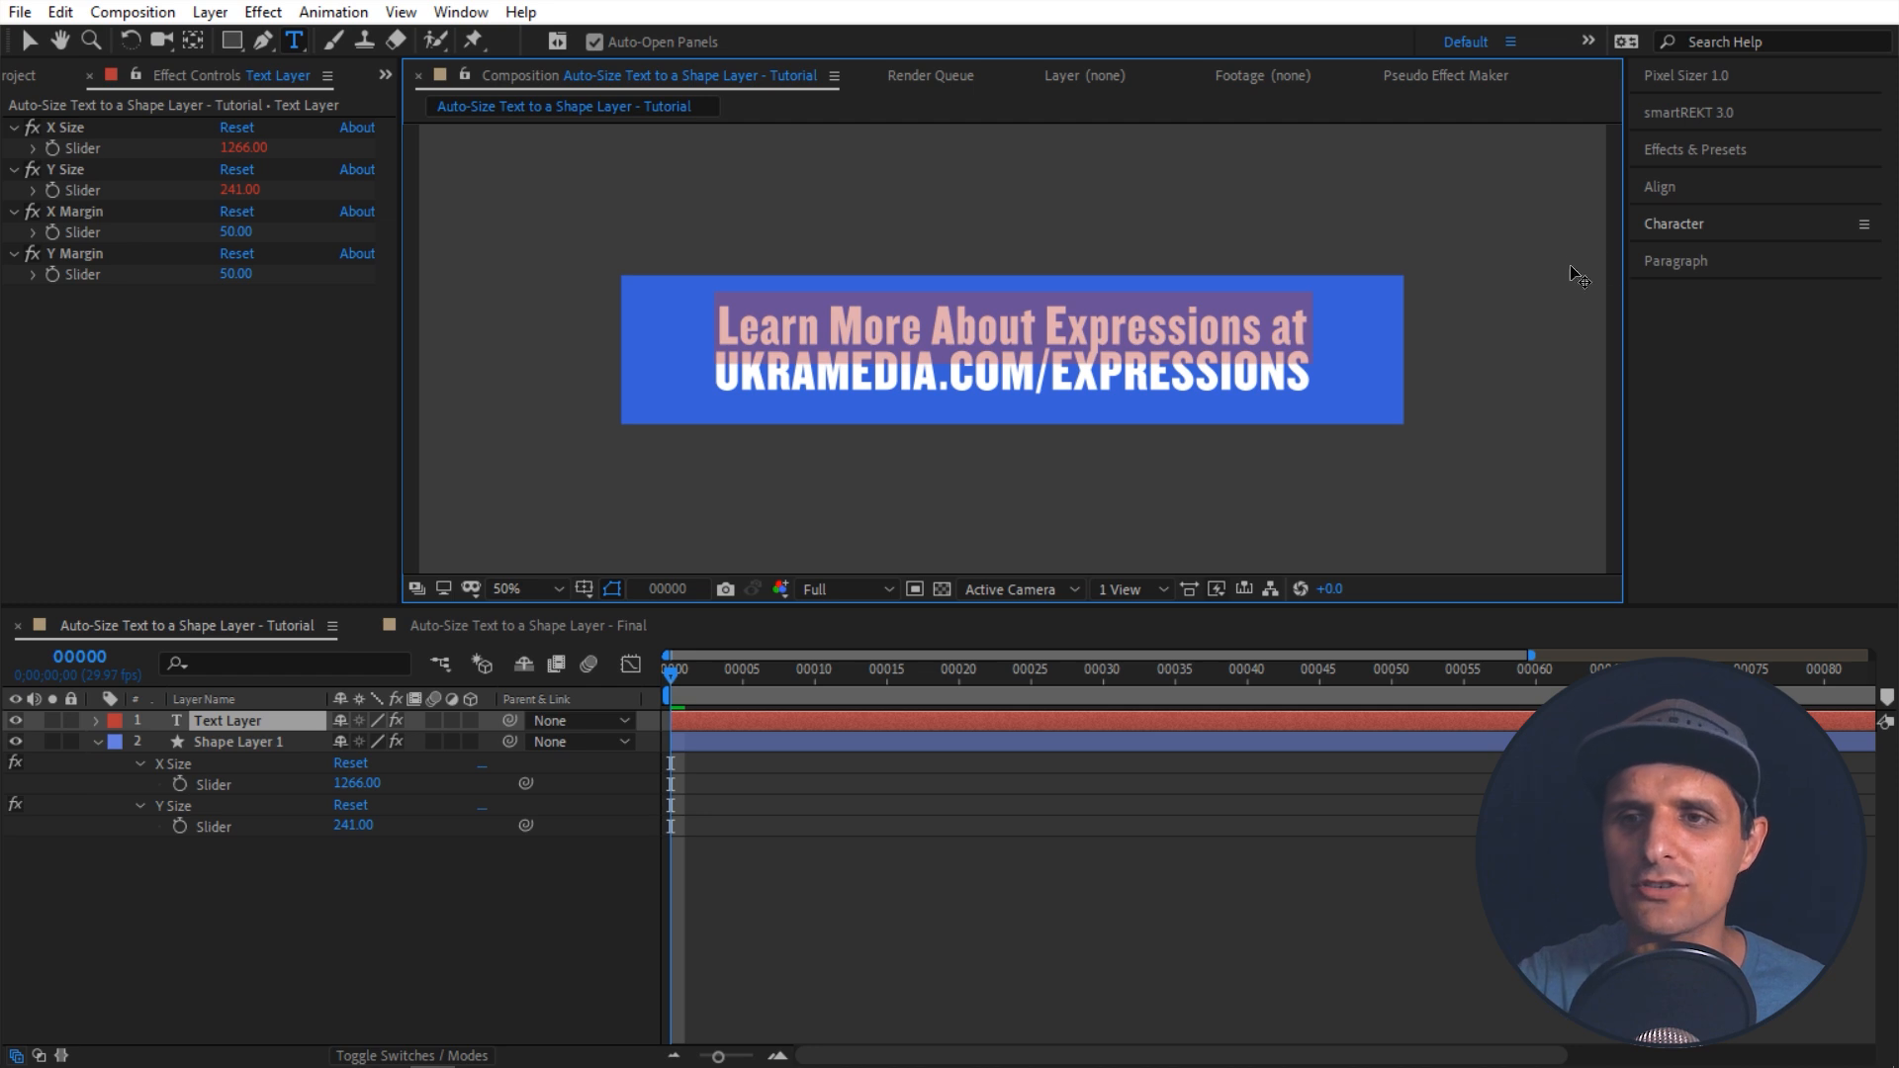
click(1684, 226)
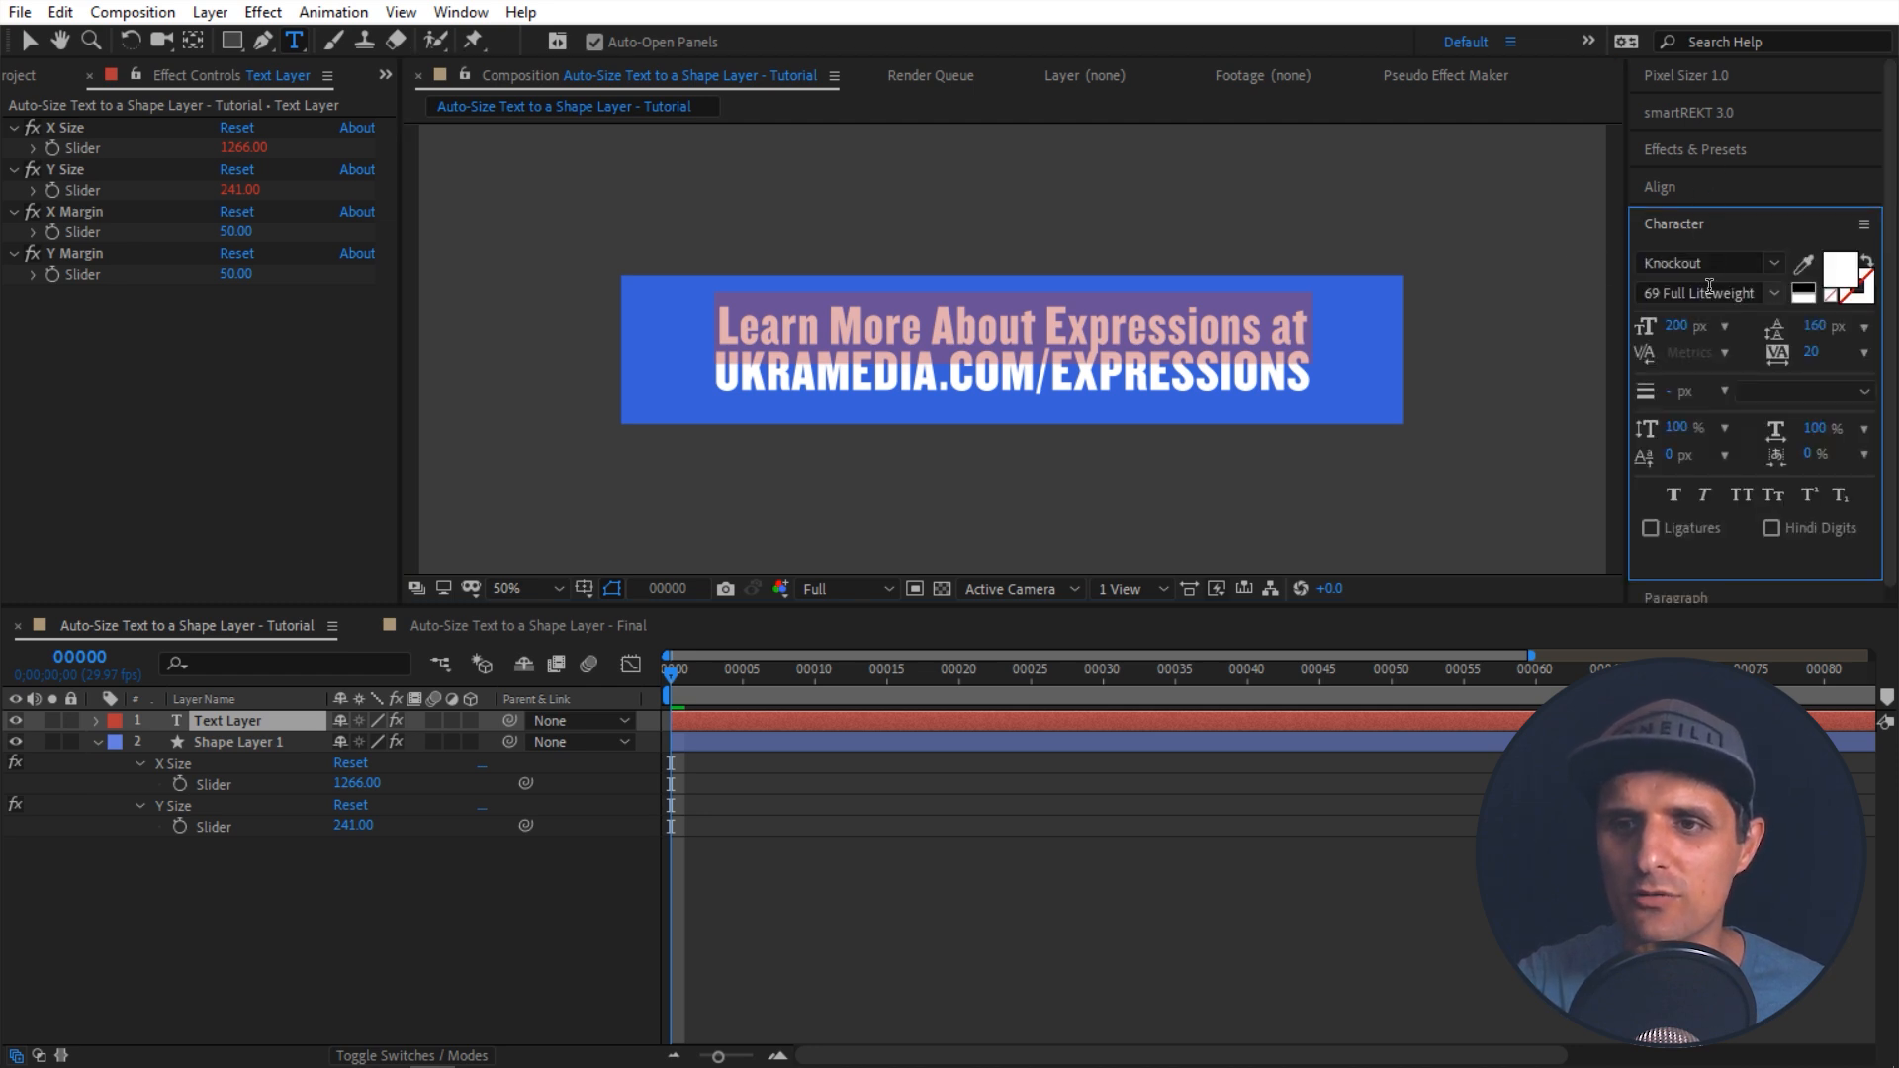
drag(1682, 330, 1564, 333)
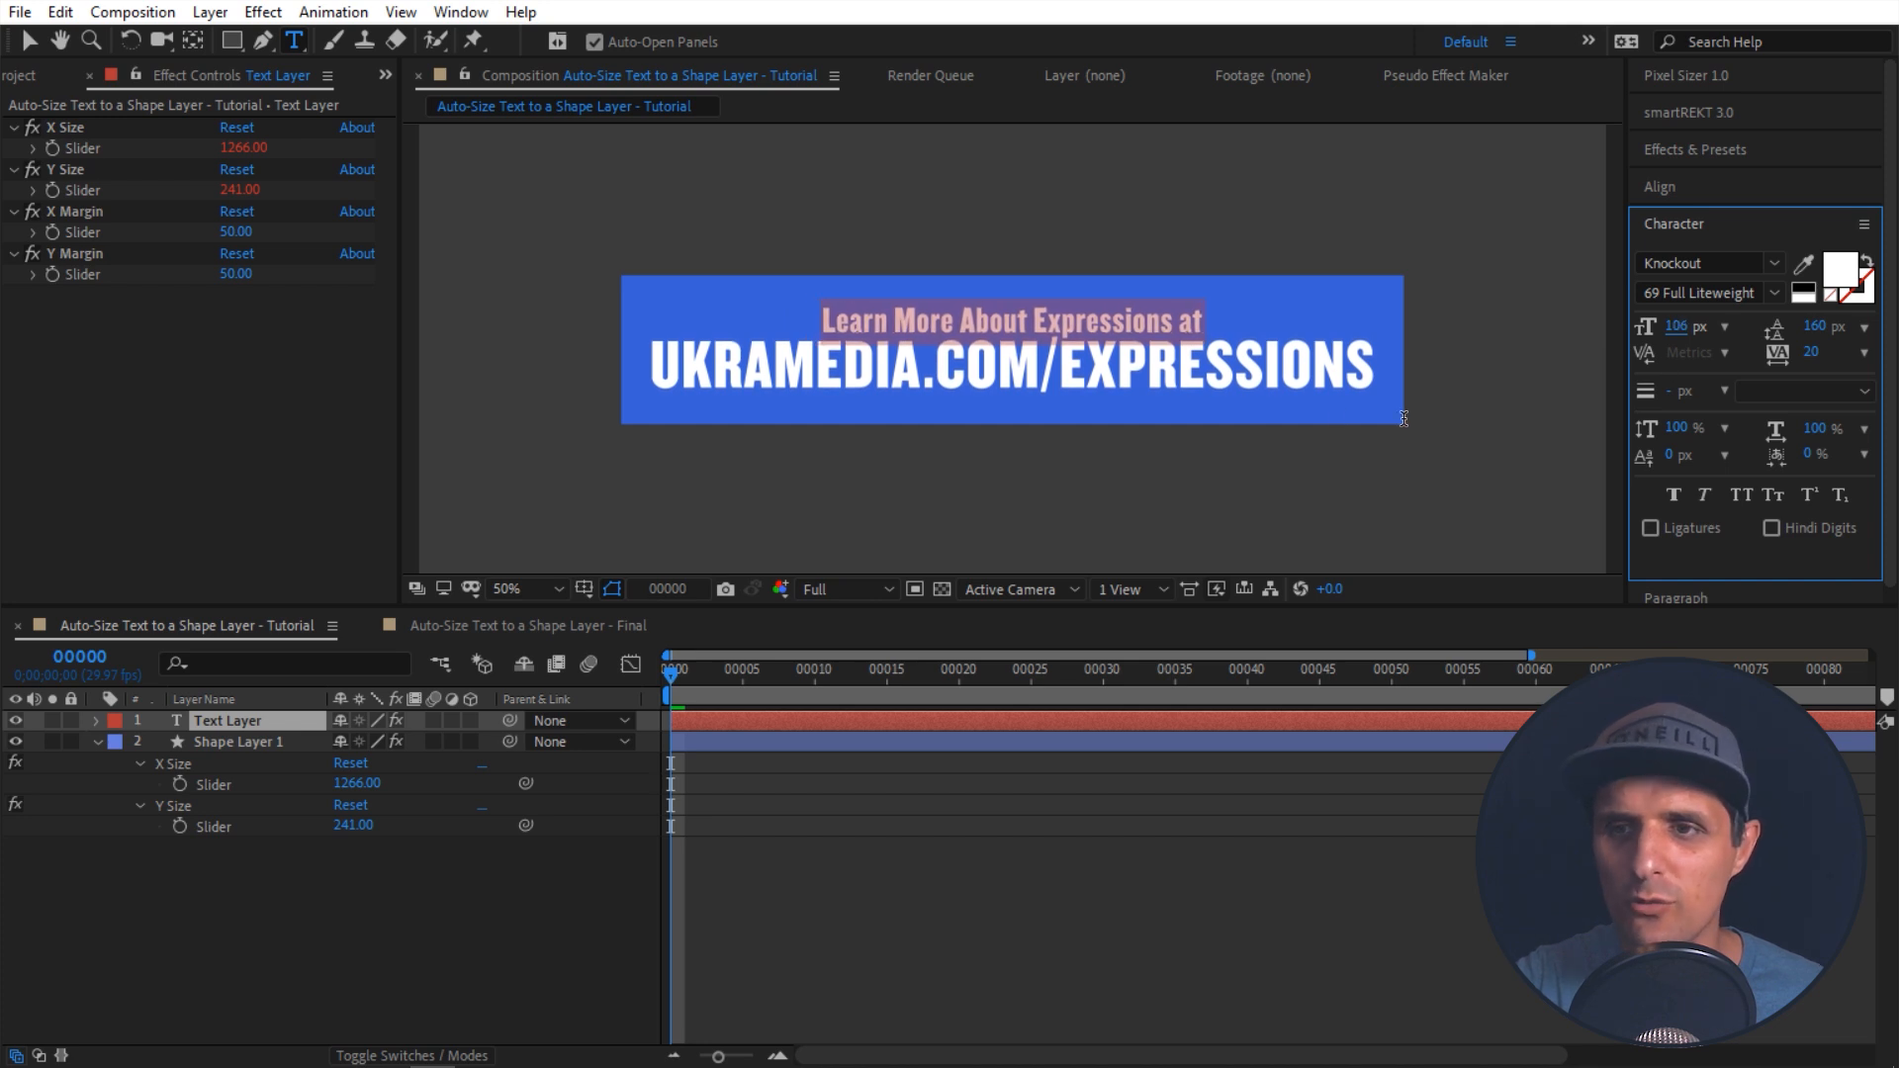
Step: Increase the leading of the whole Text Layer to 166 px and deselect it
click(275, 724)
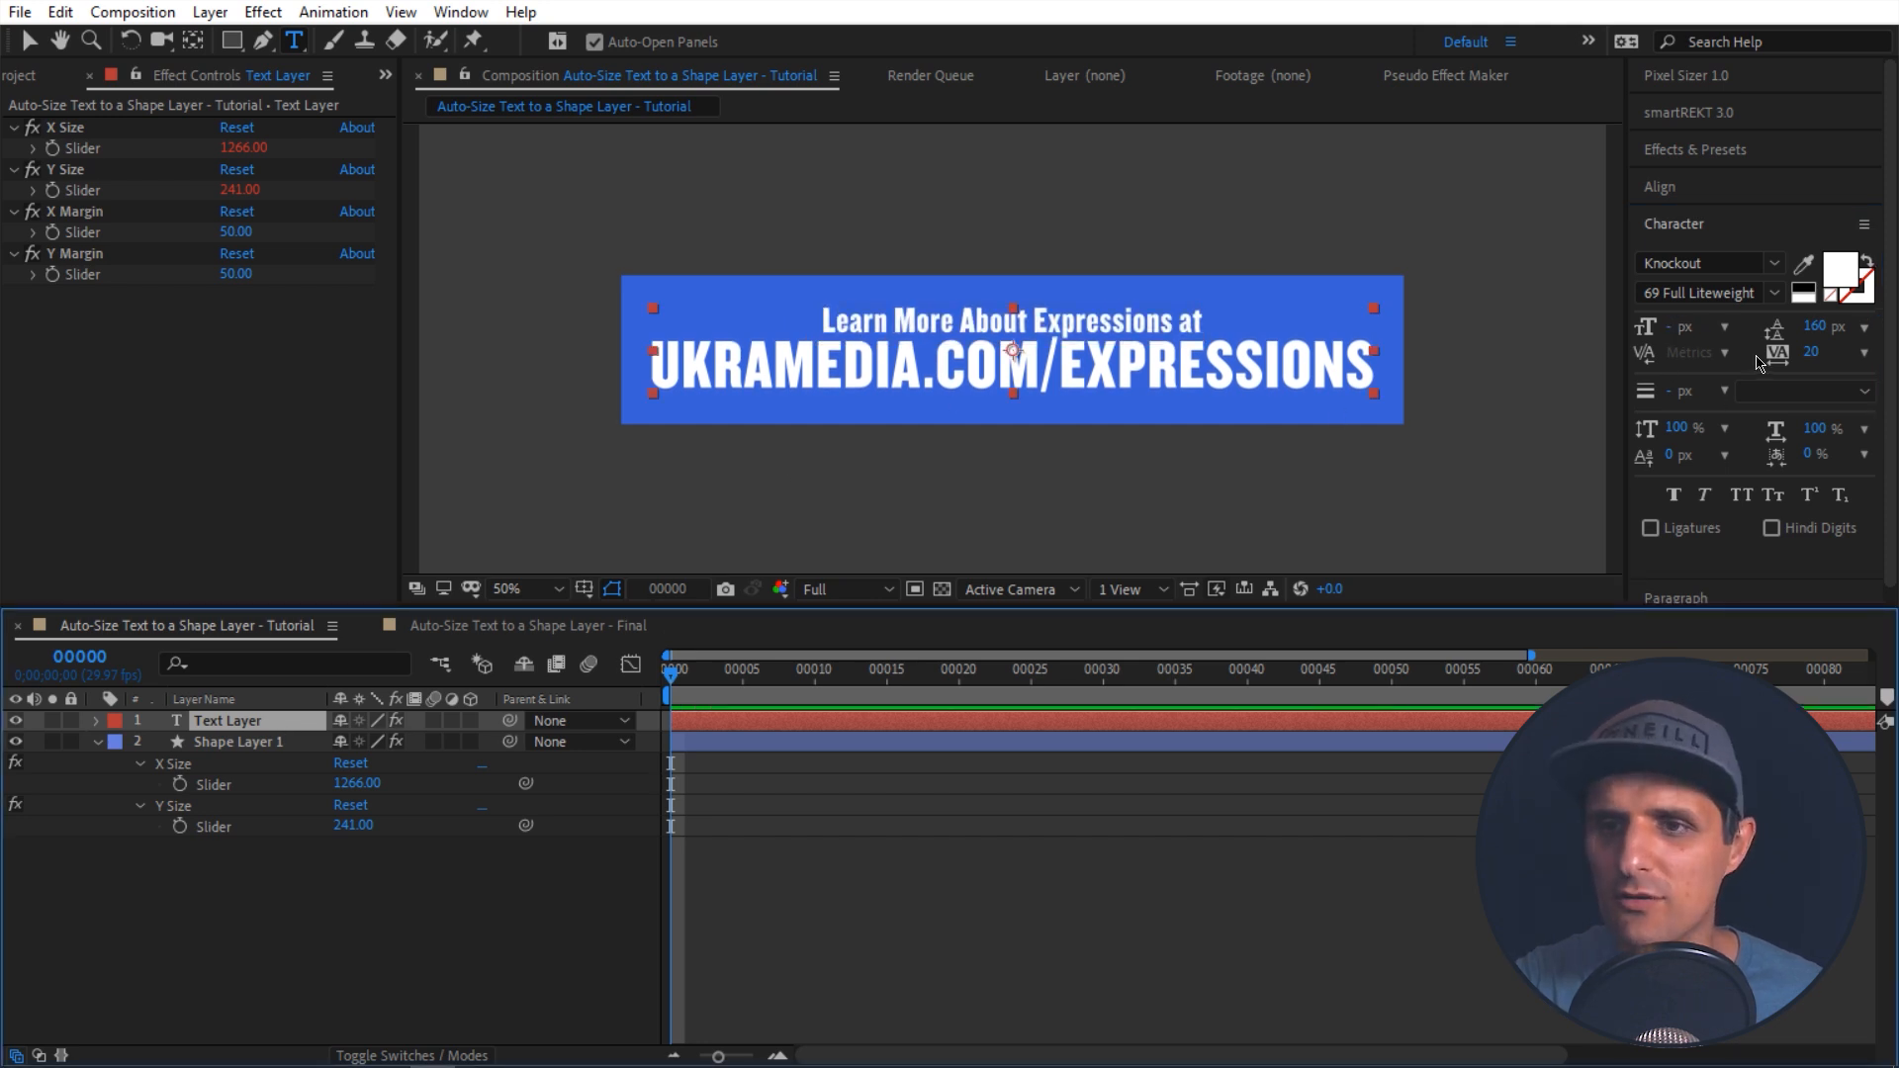
drag(1822, 326, 1830, 325)
click(568, 895)
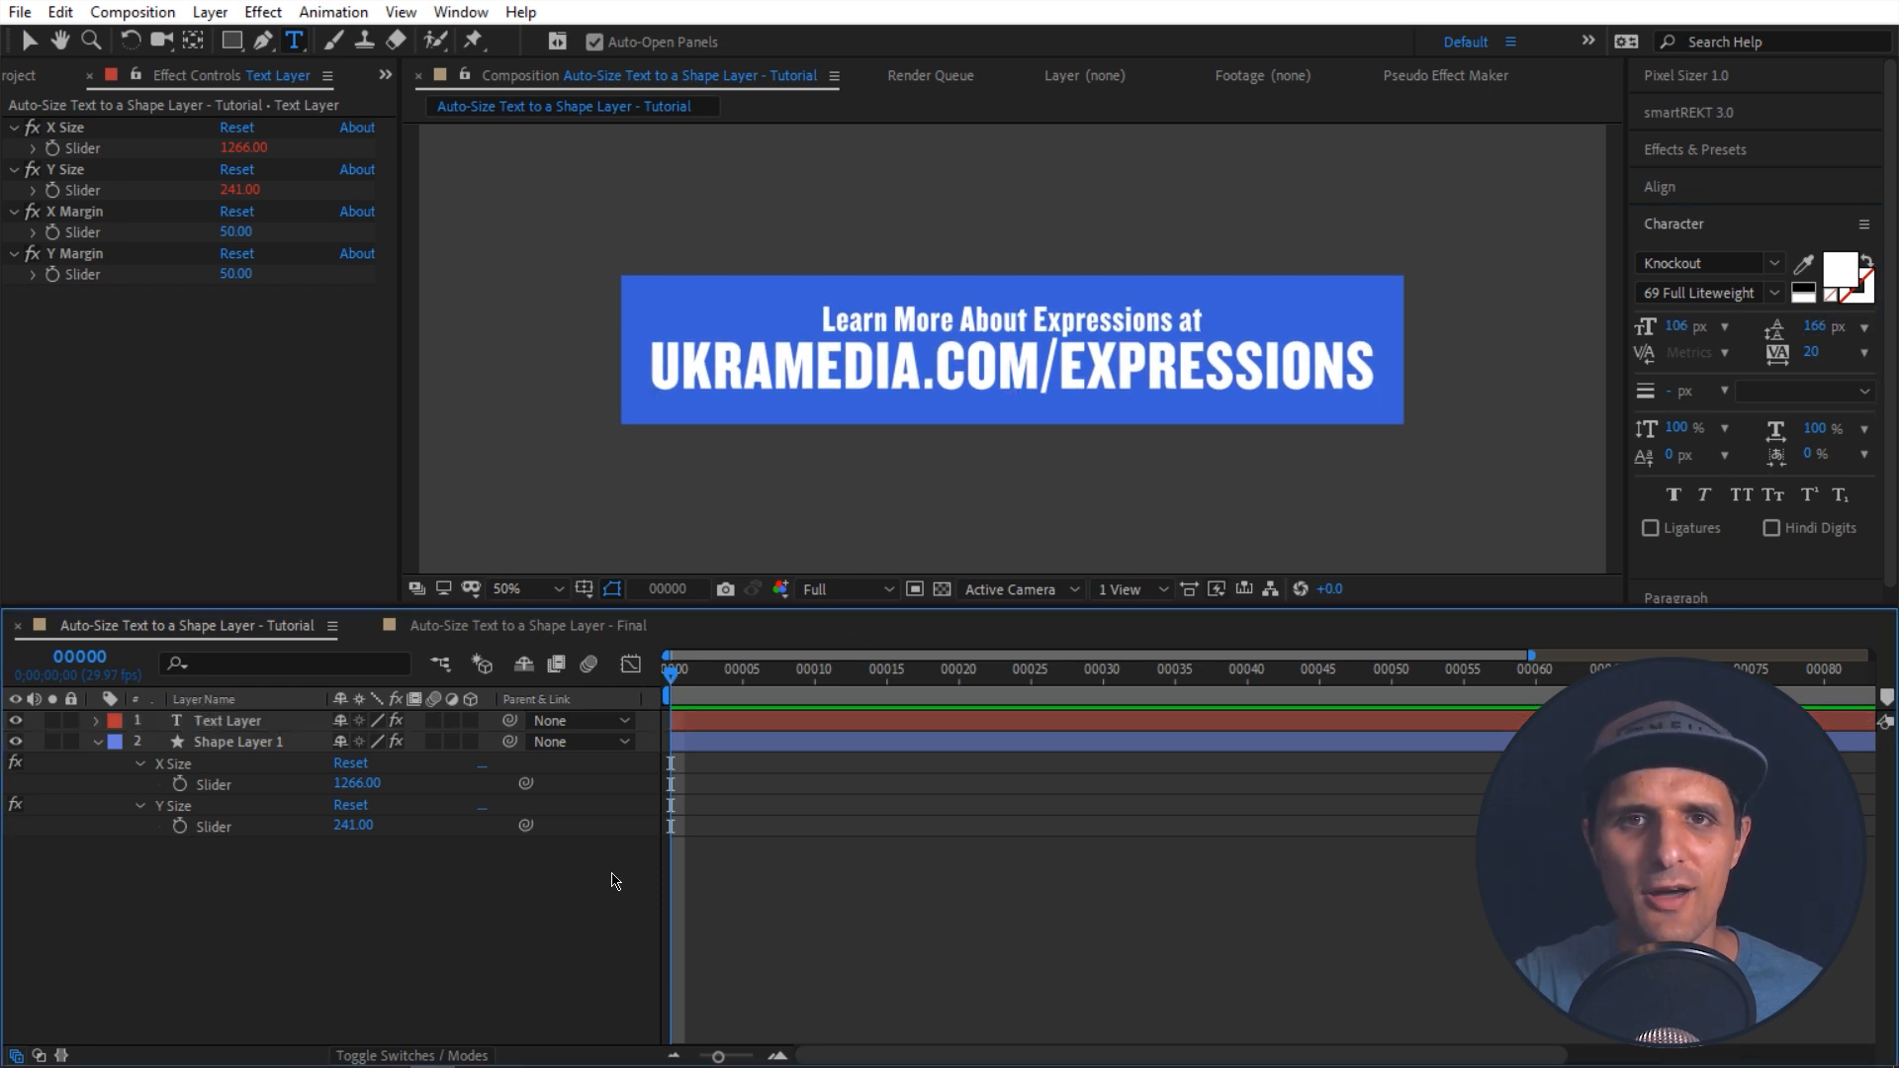
Step: Enlarge the rectangle by setting Shape Layer 1's X Size to 1385 and Y Size to 334
drag(354, 783, 507, 787)
drag(353, 828, 474, 829)
click(512, 918)
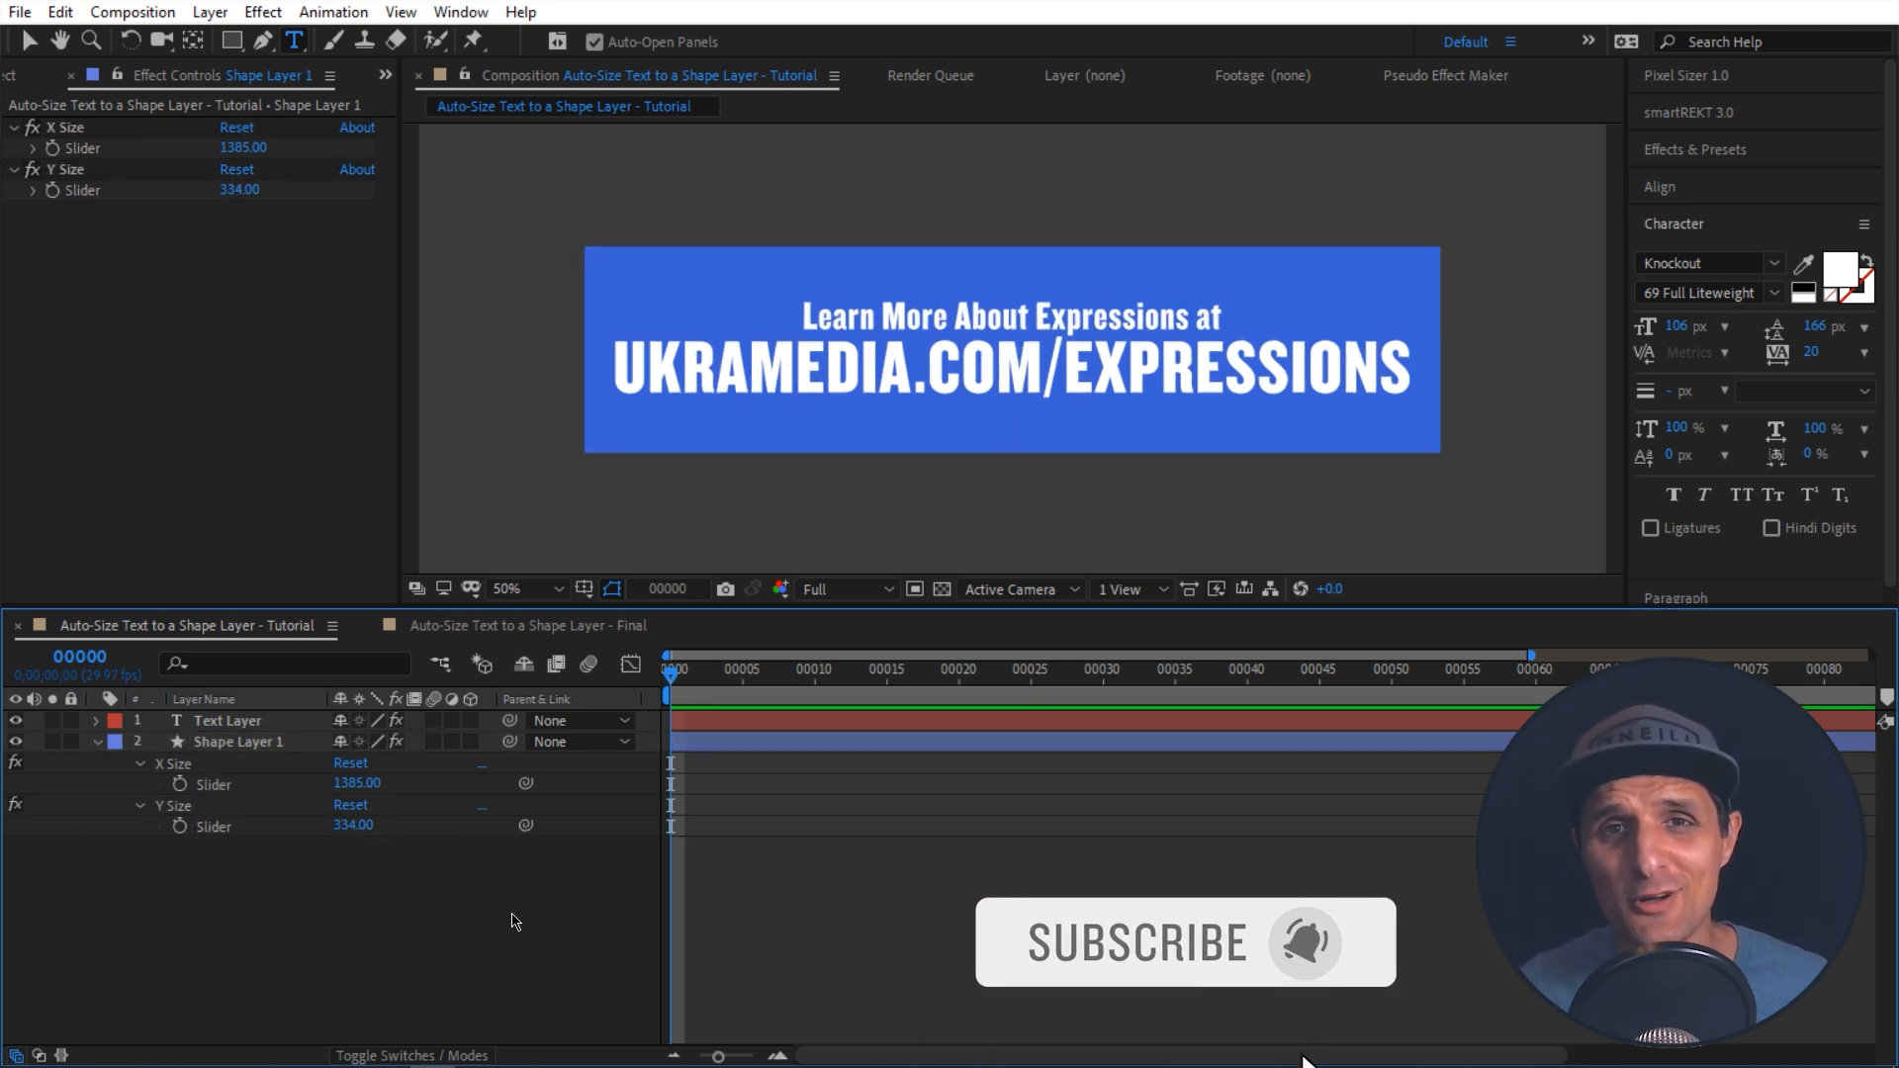